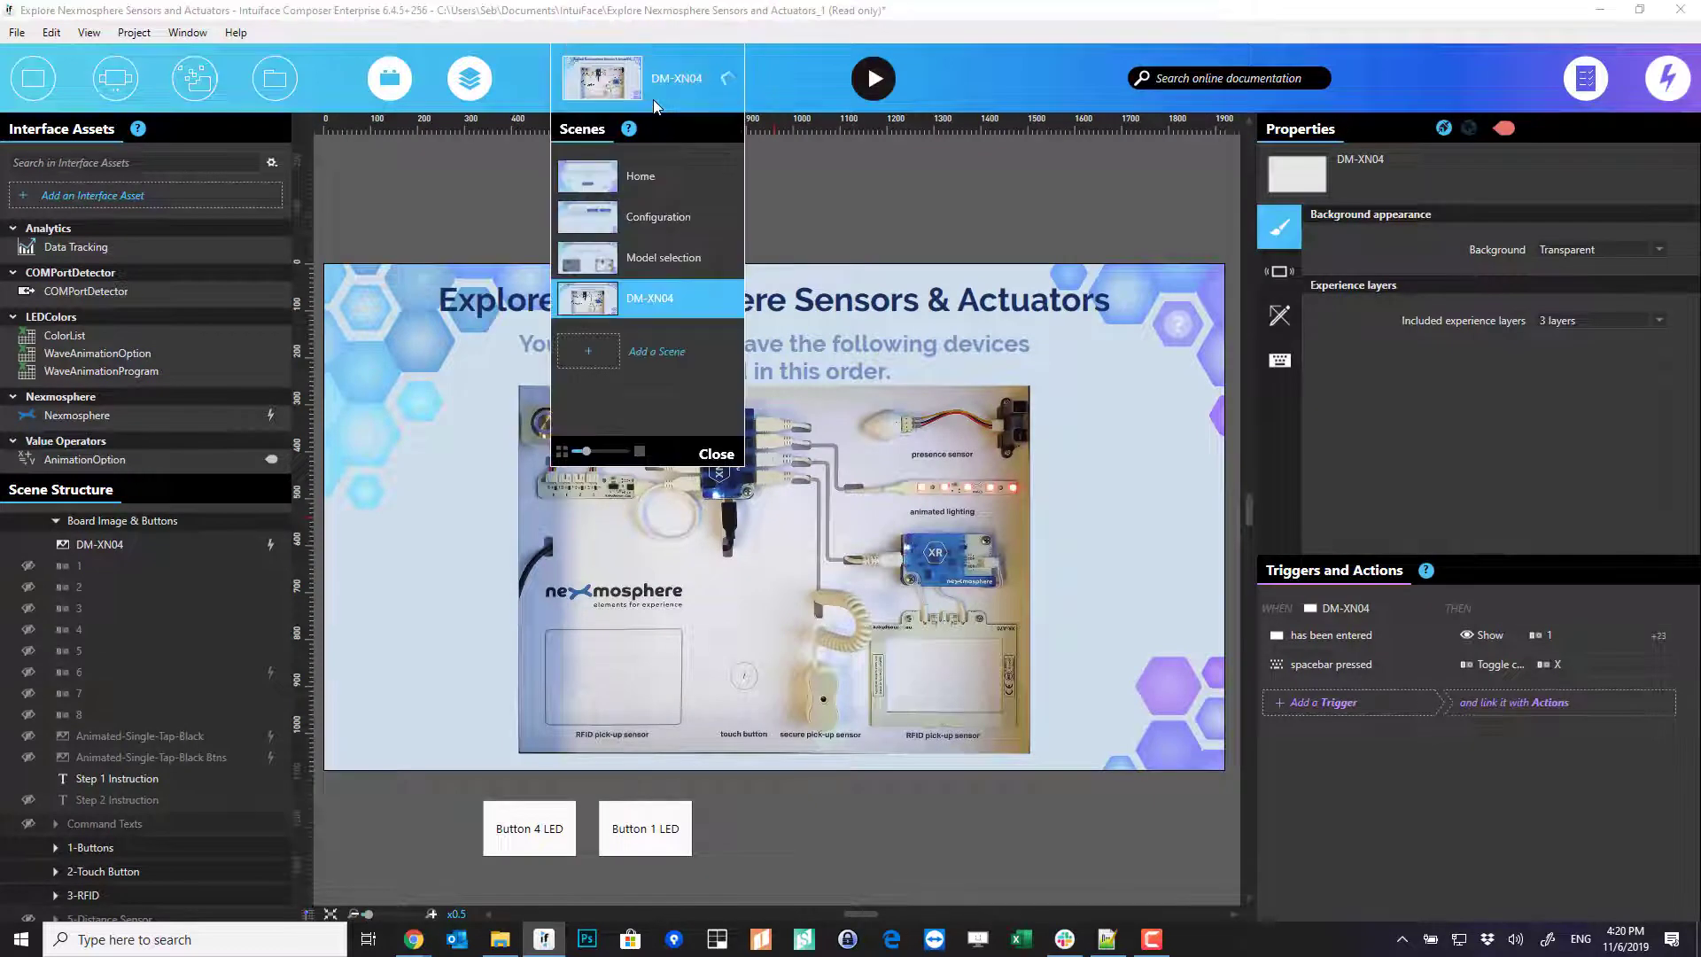
- Add Scene 1 and place the Nexmosphere template panel on its left side below the title
click(652, 356)
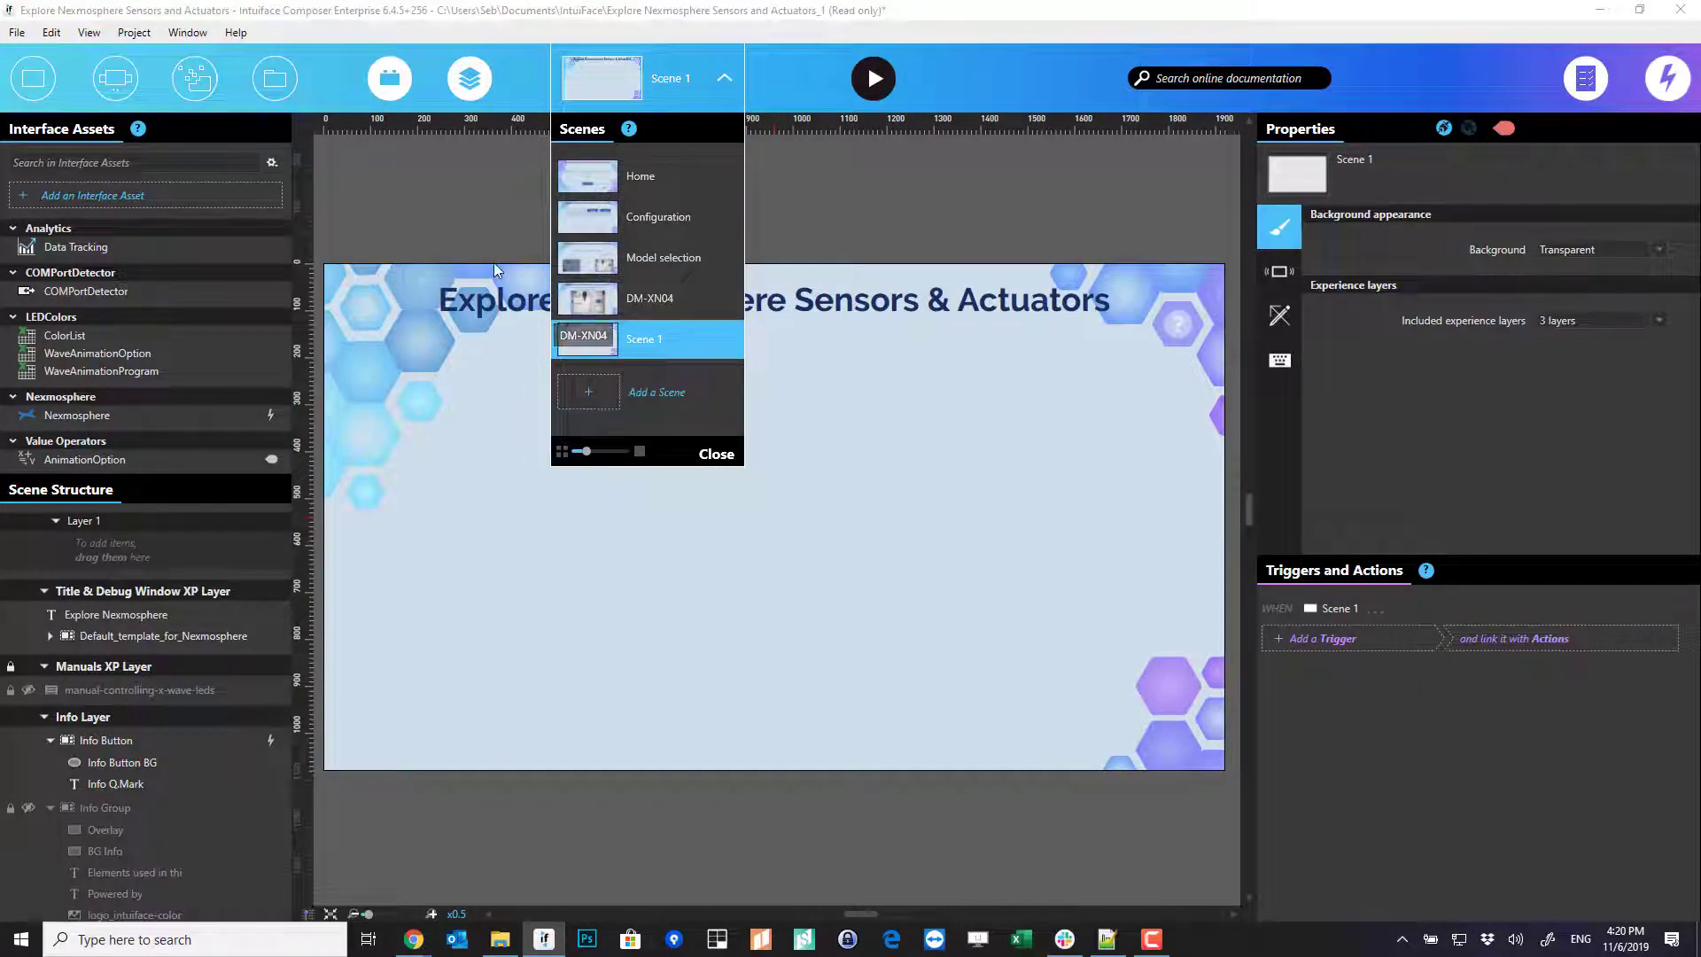
click(491, 242)
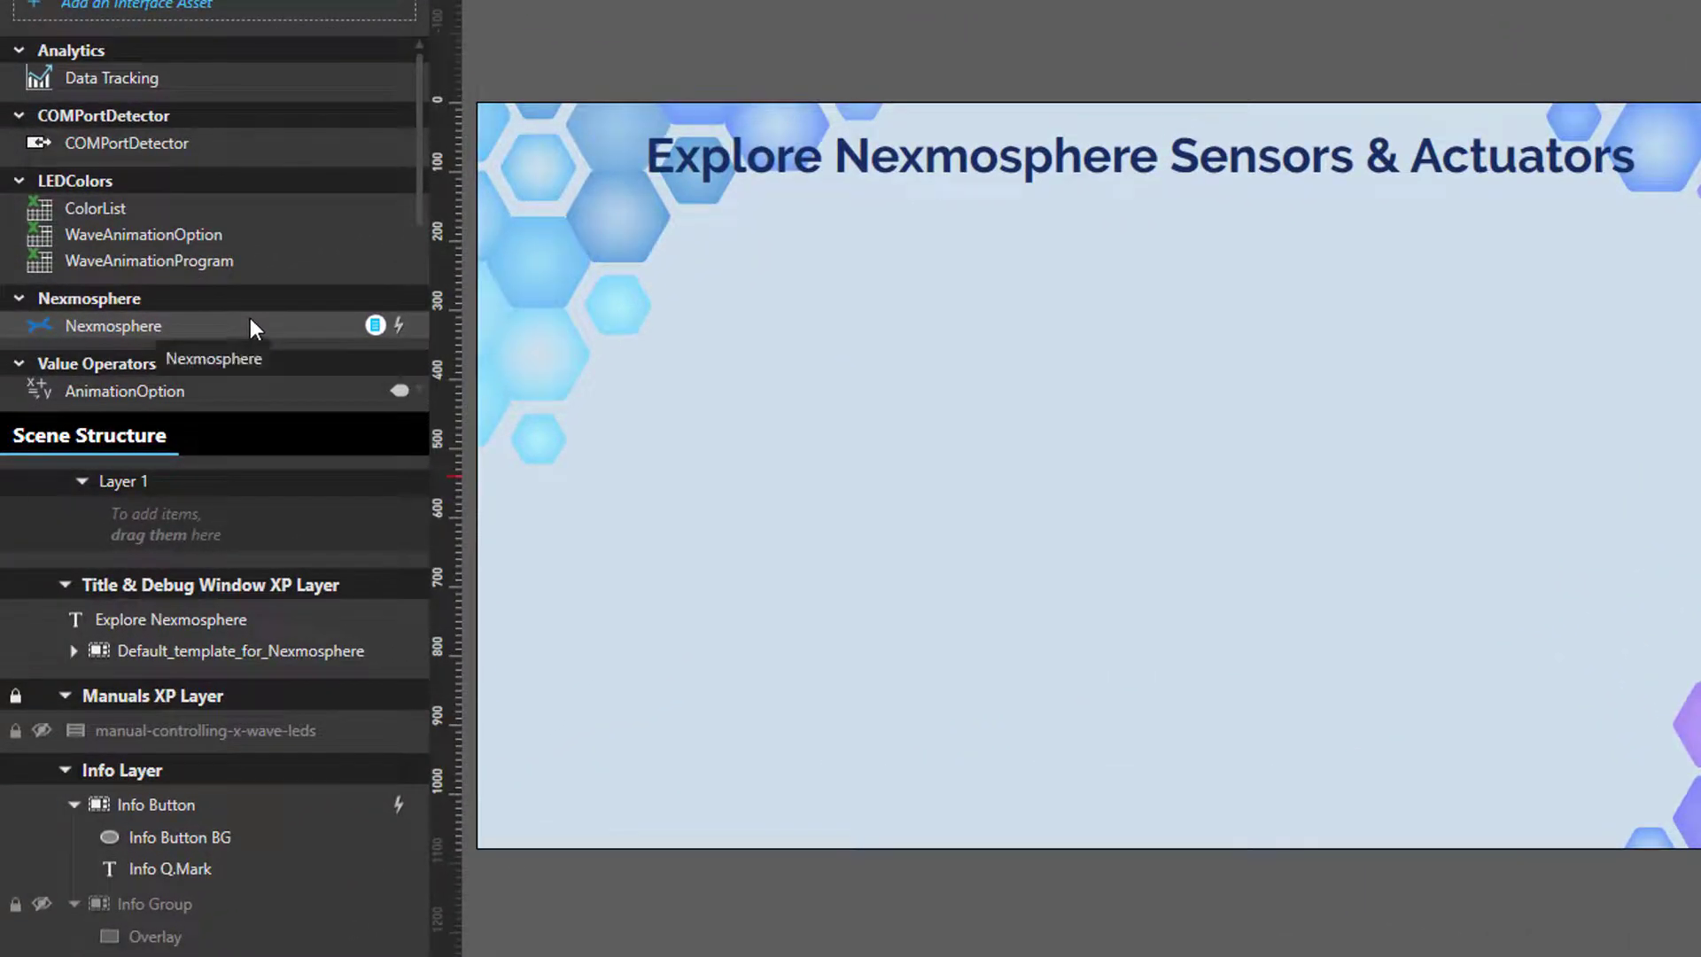
click(129, 317)
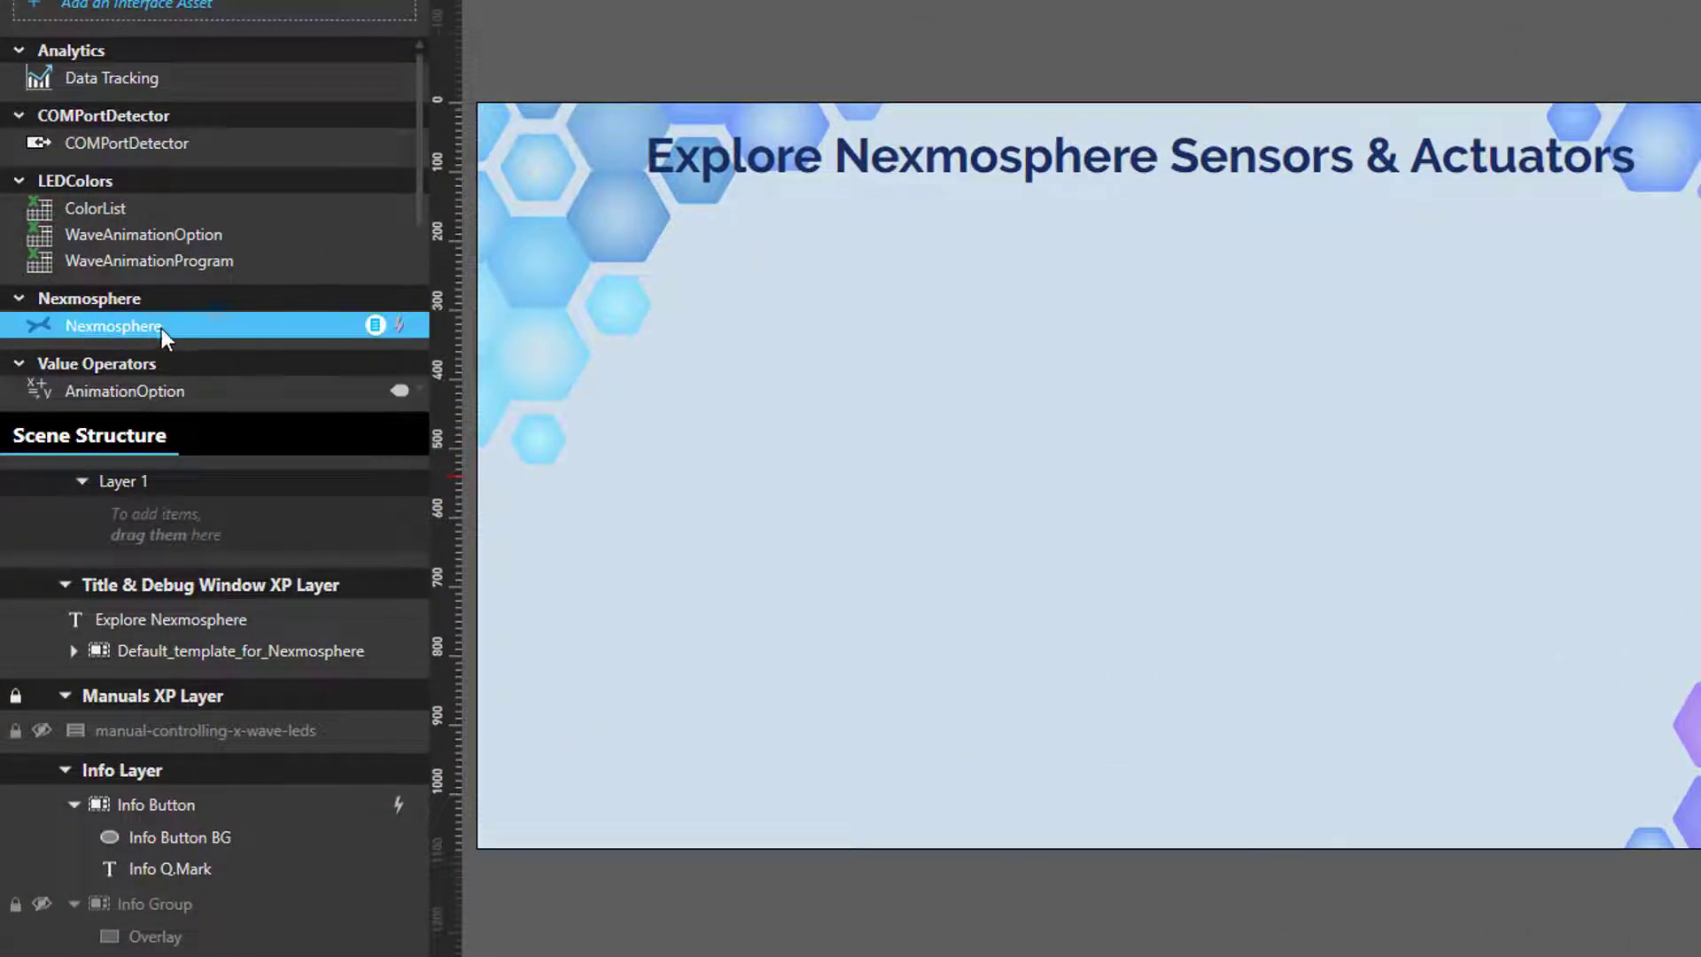
drag(161, 328, 678, 397)
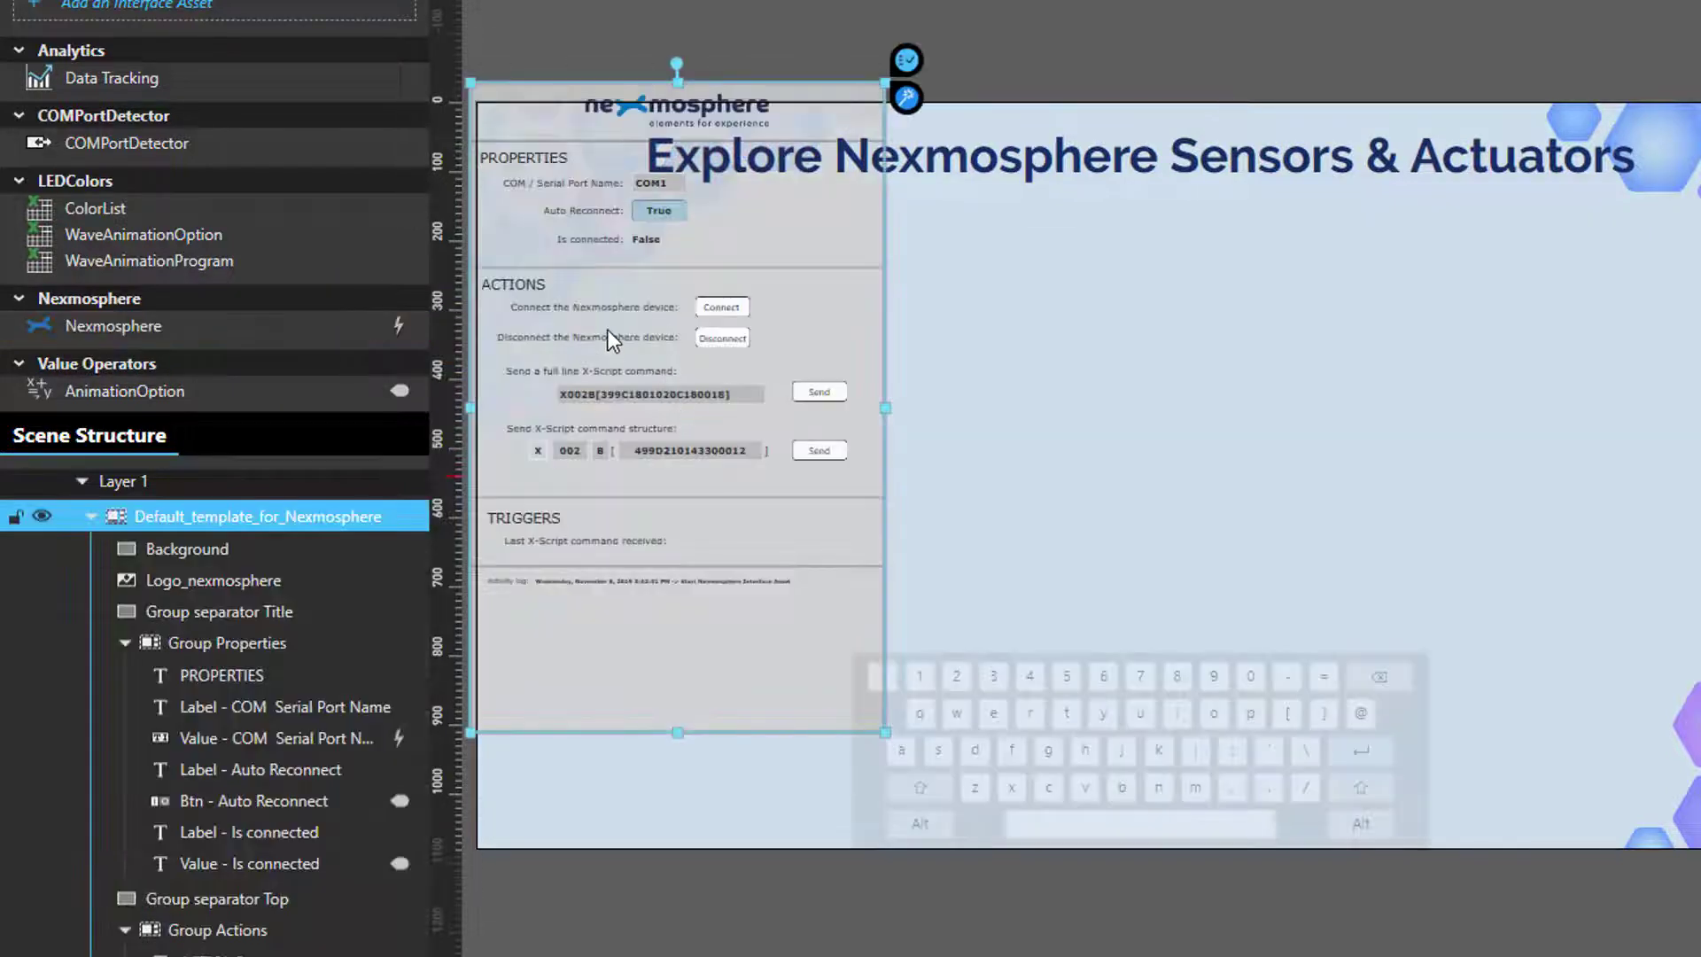
drag(608, 327, 615, 441)
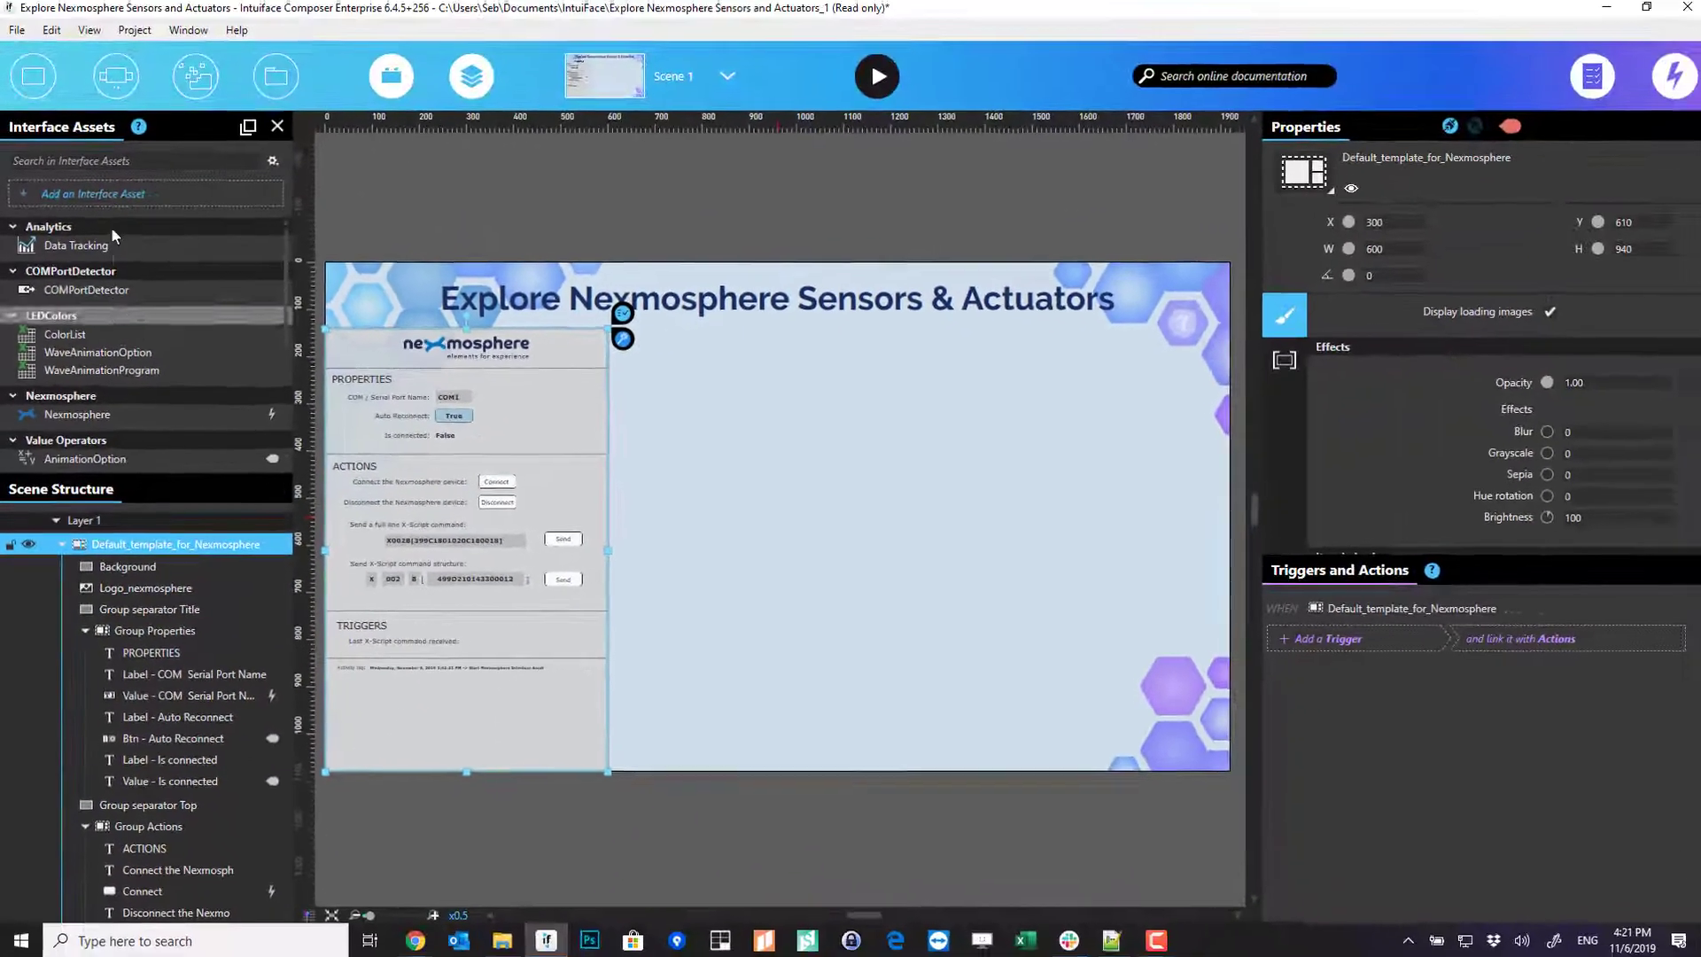
- Add a Video placeholder enlarged to 916×515 right of the panel, then switch to the X-Script manual in Chrome
click(52, 81)
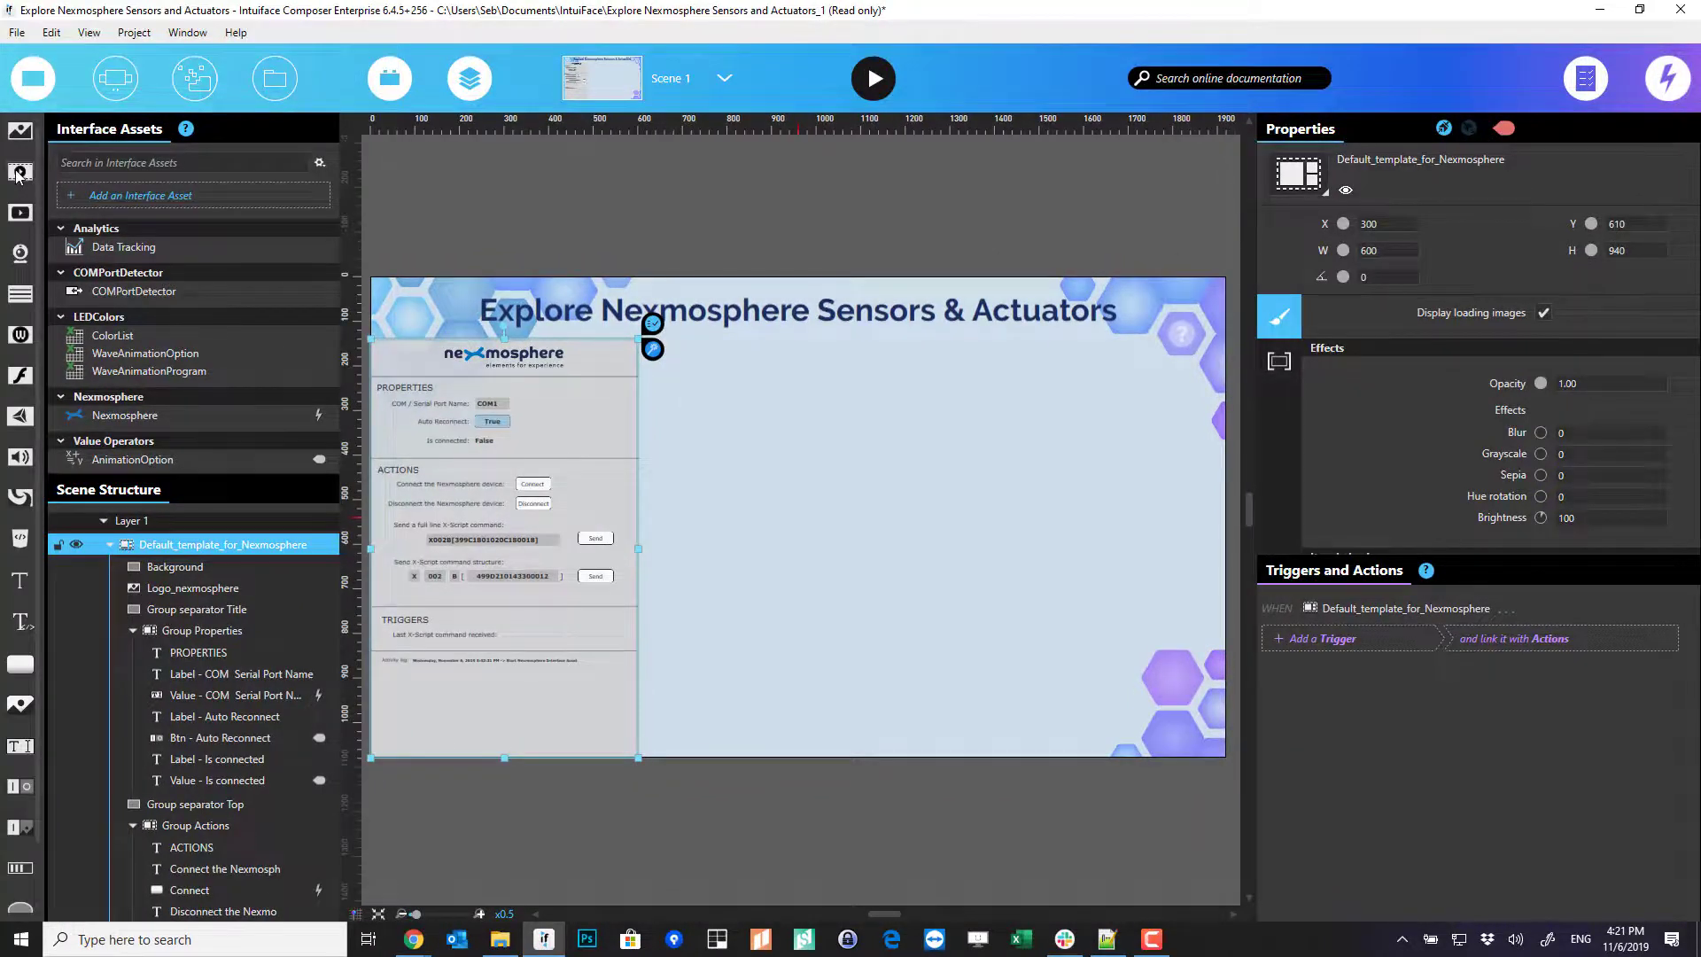
drag(853, 325, 957, 454)
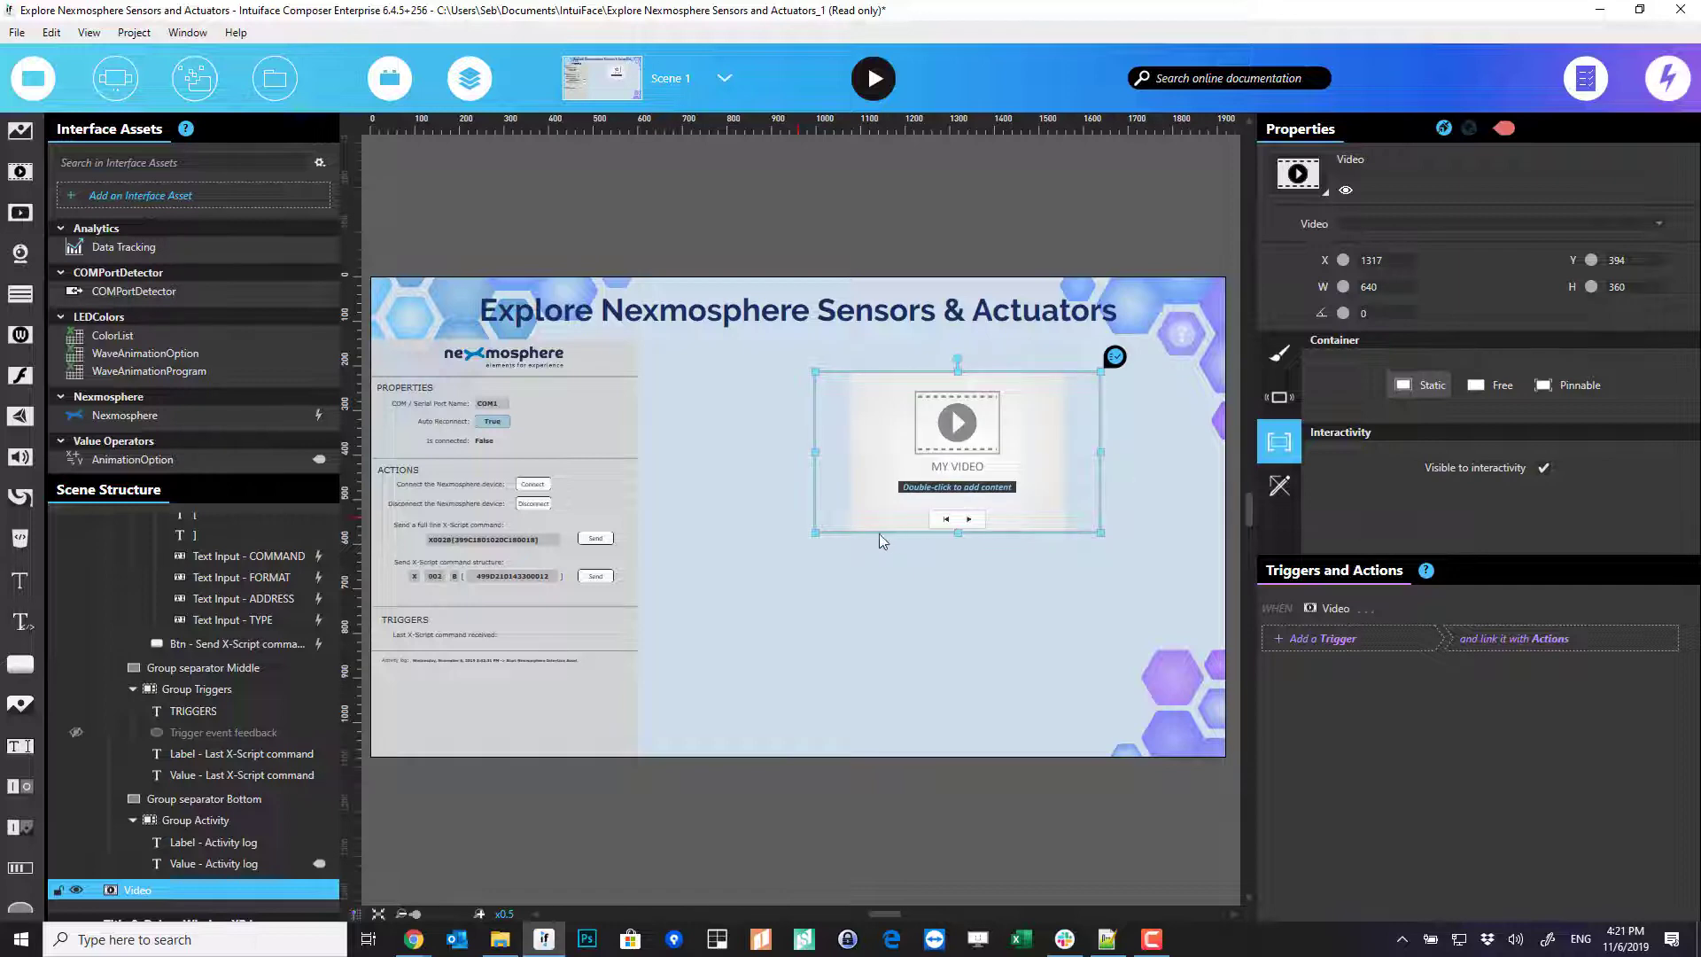
drag(816, 535, 897, 512)
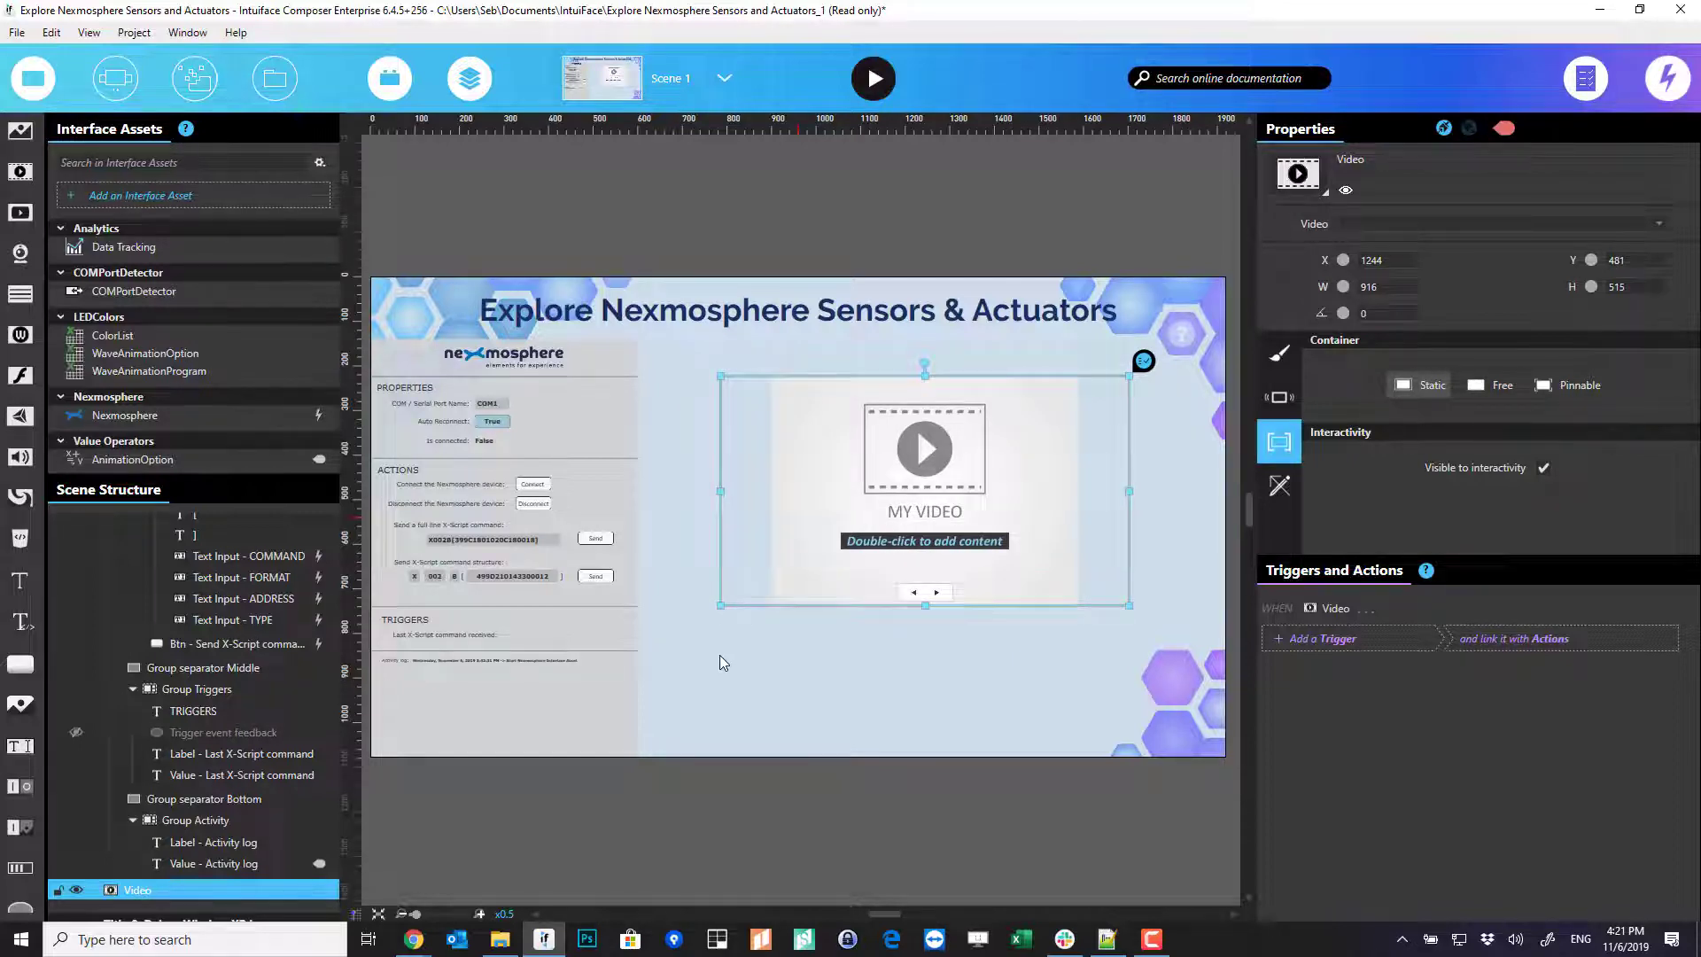
key(alt+Tab)
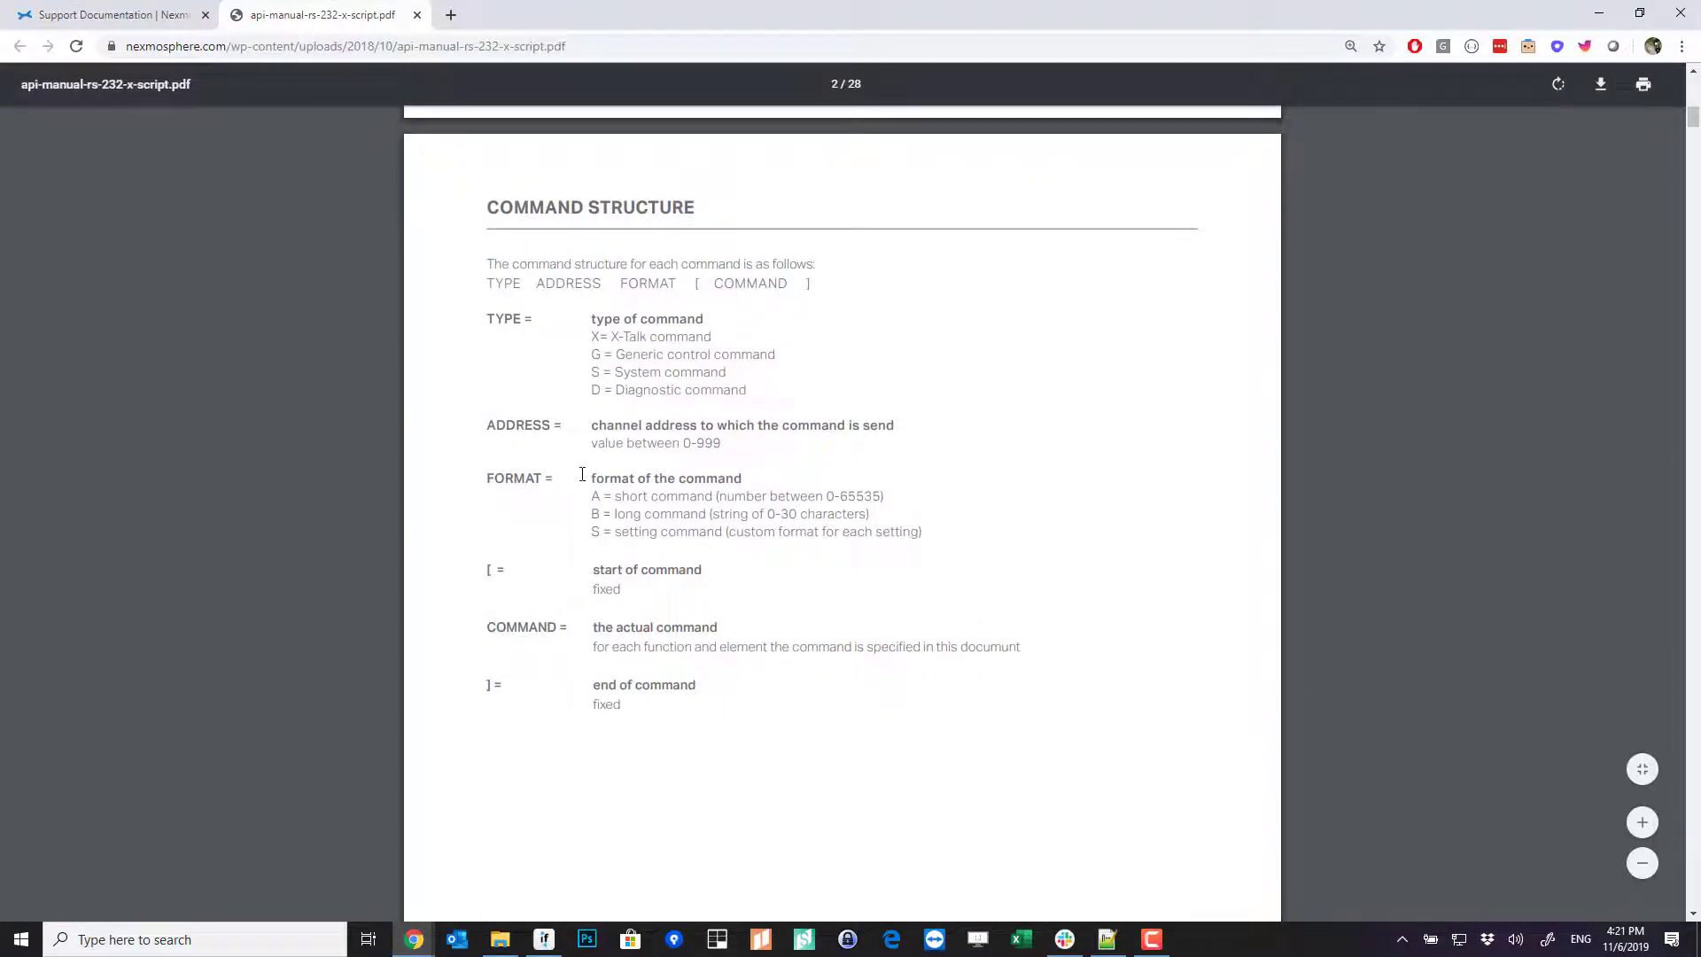
- Scroll the X-Script manual to the XT PUSH BUTTON INTERFACE page
scroll(606, 480, down, 20)
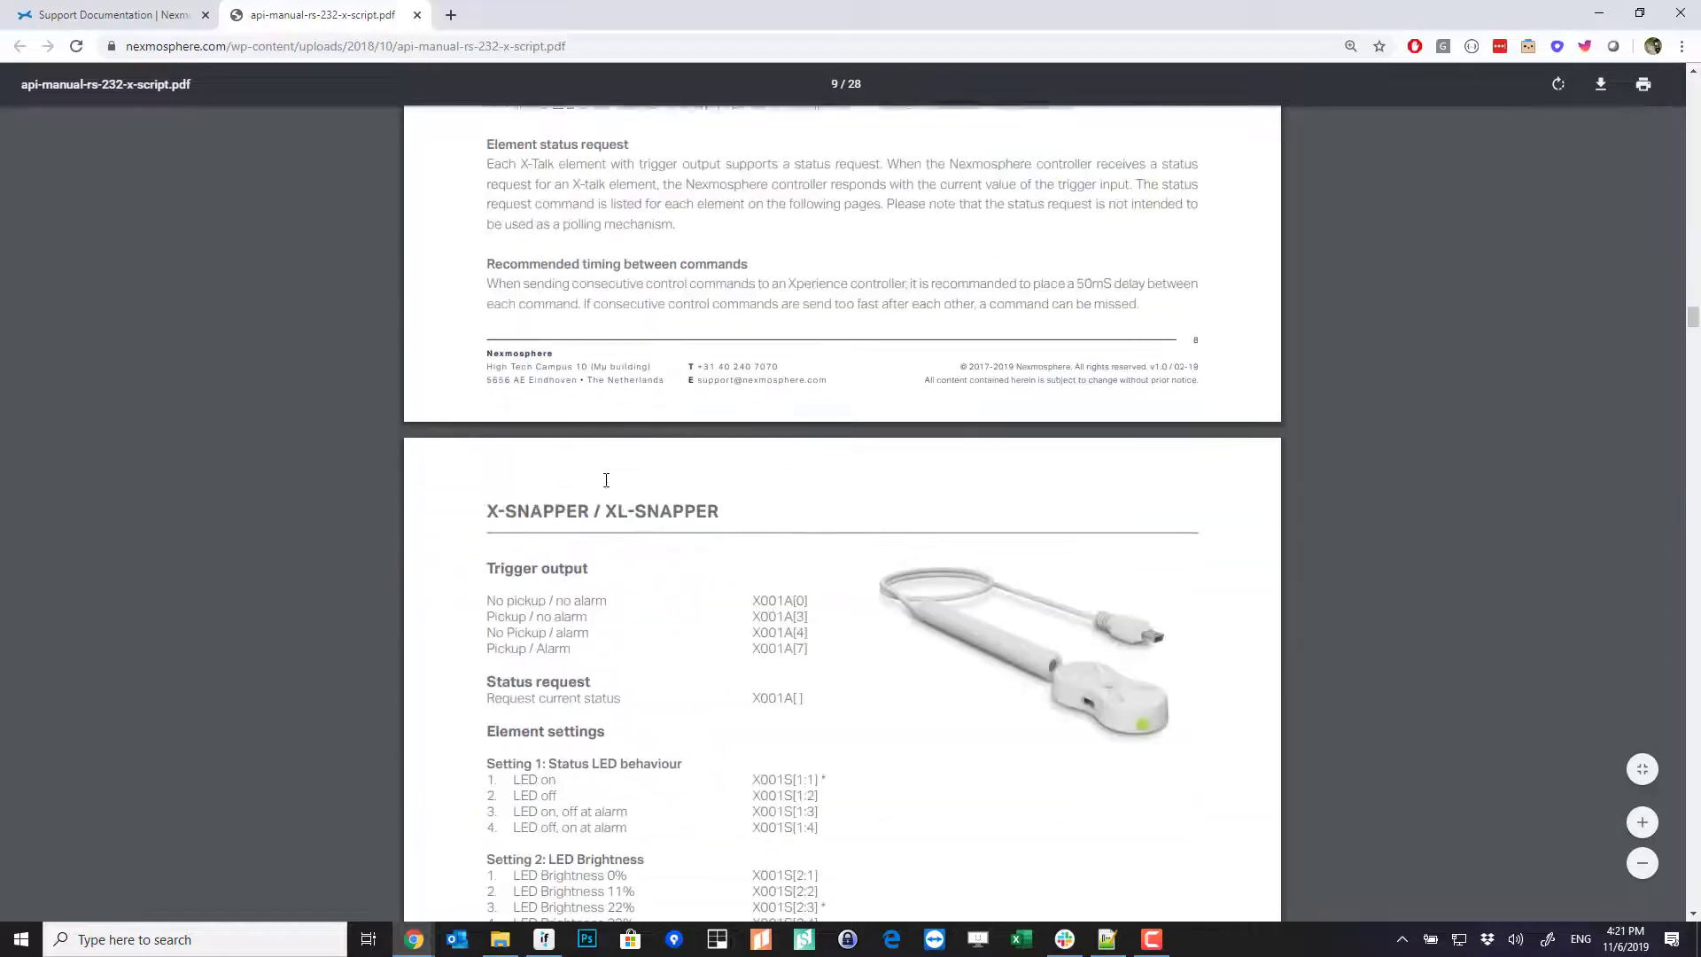
scroll(606, 480, down, 20)
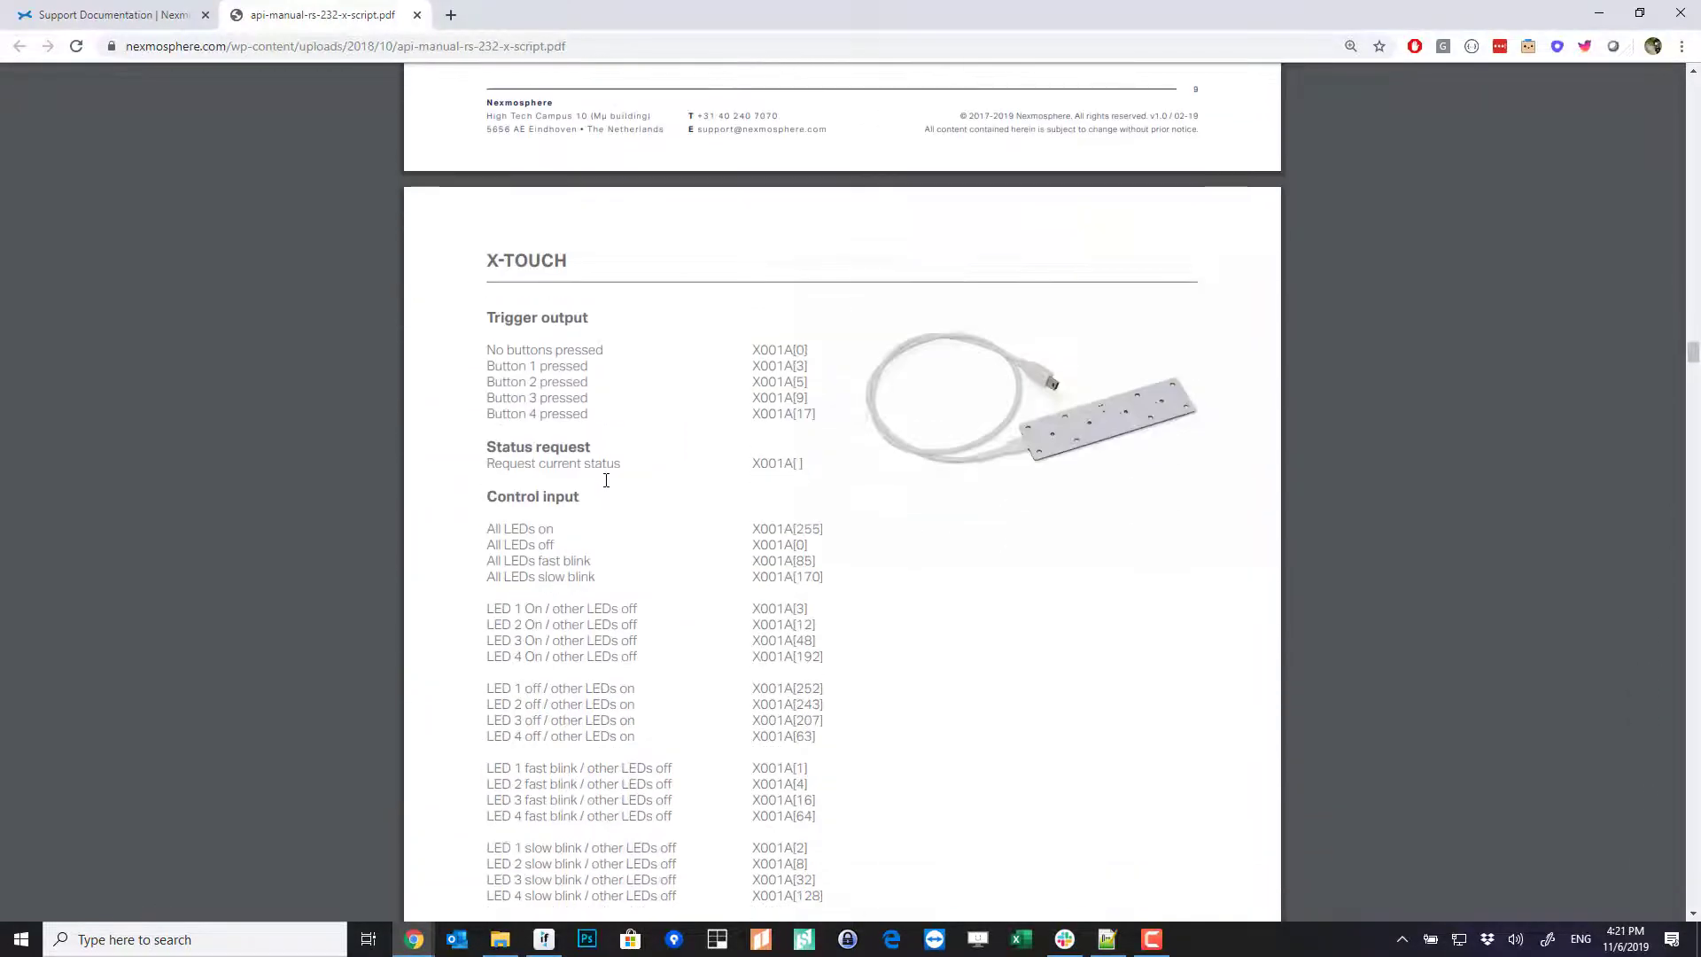
scroll(602, 488, down, 7)
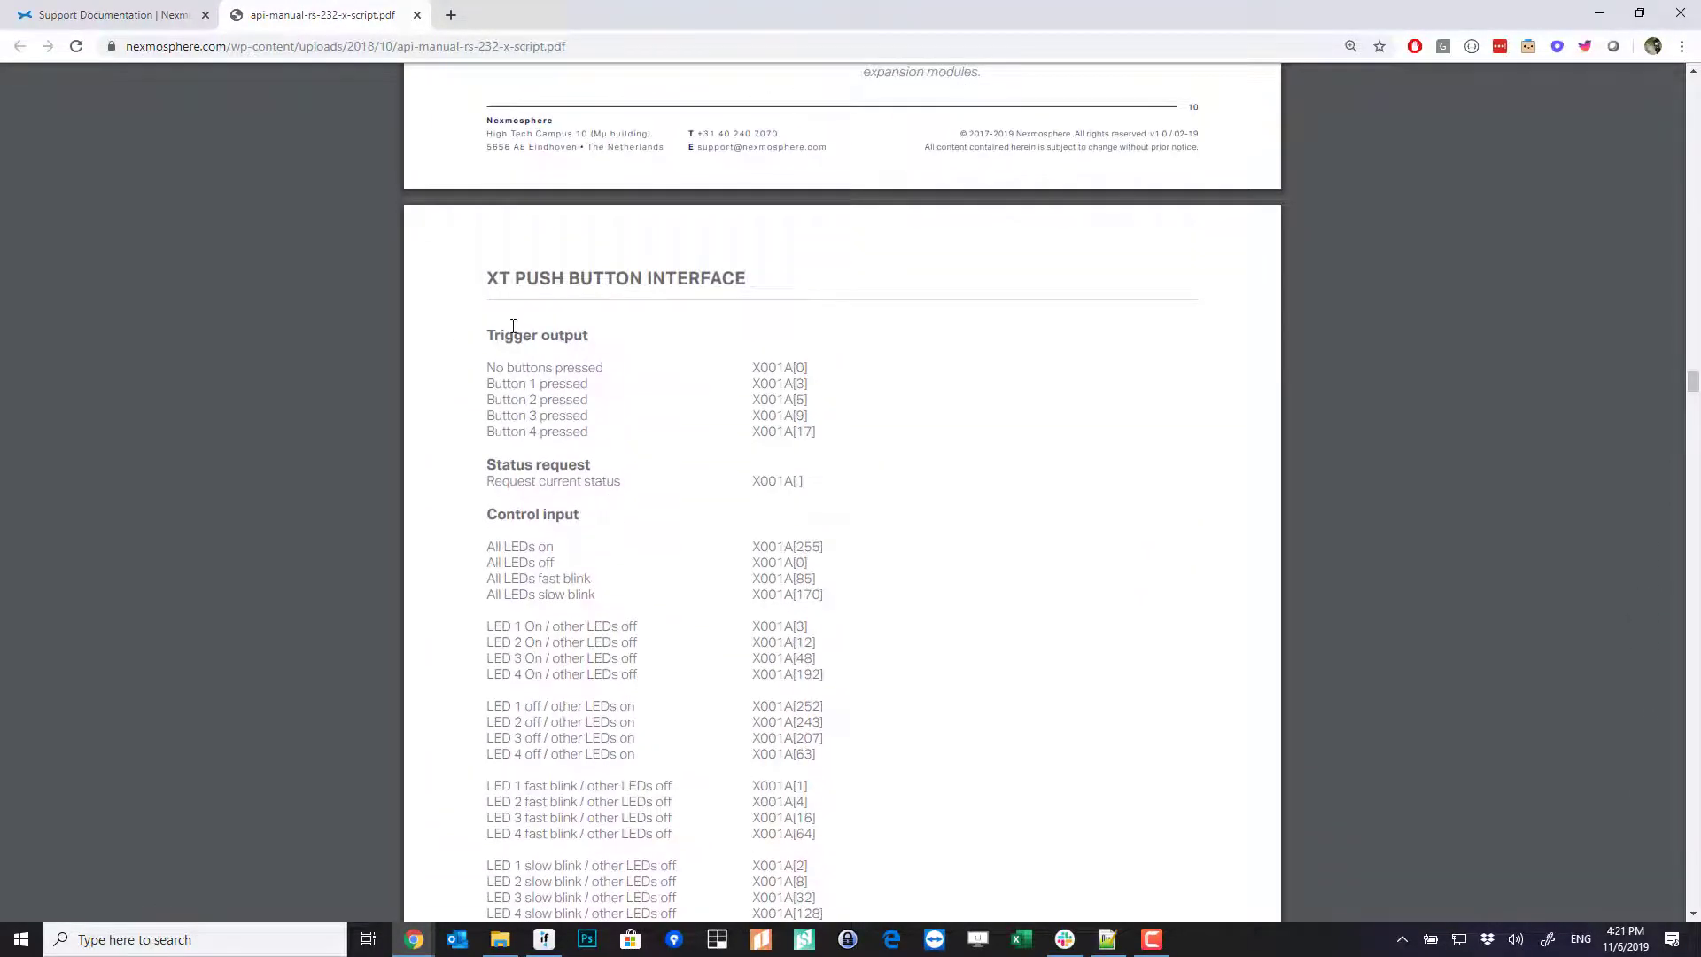
scroll(513, 326, down, 3)
scroll(496, 266, up, 2)
drag(487, 189, 749, 178)
click(693, 237)
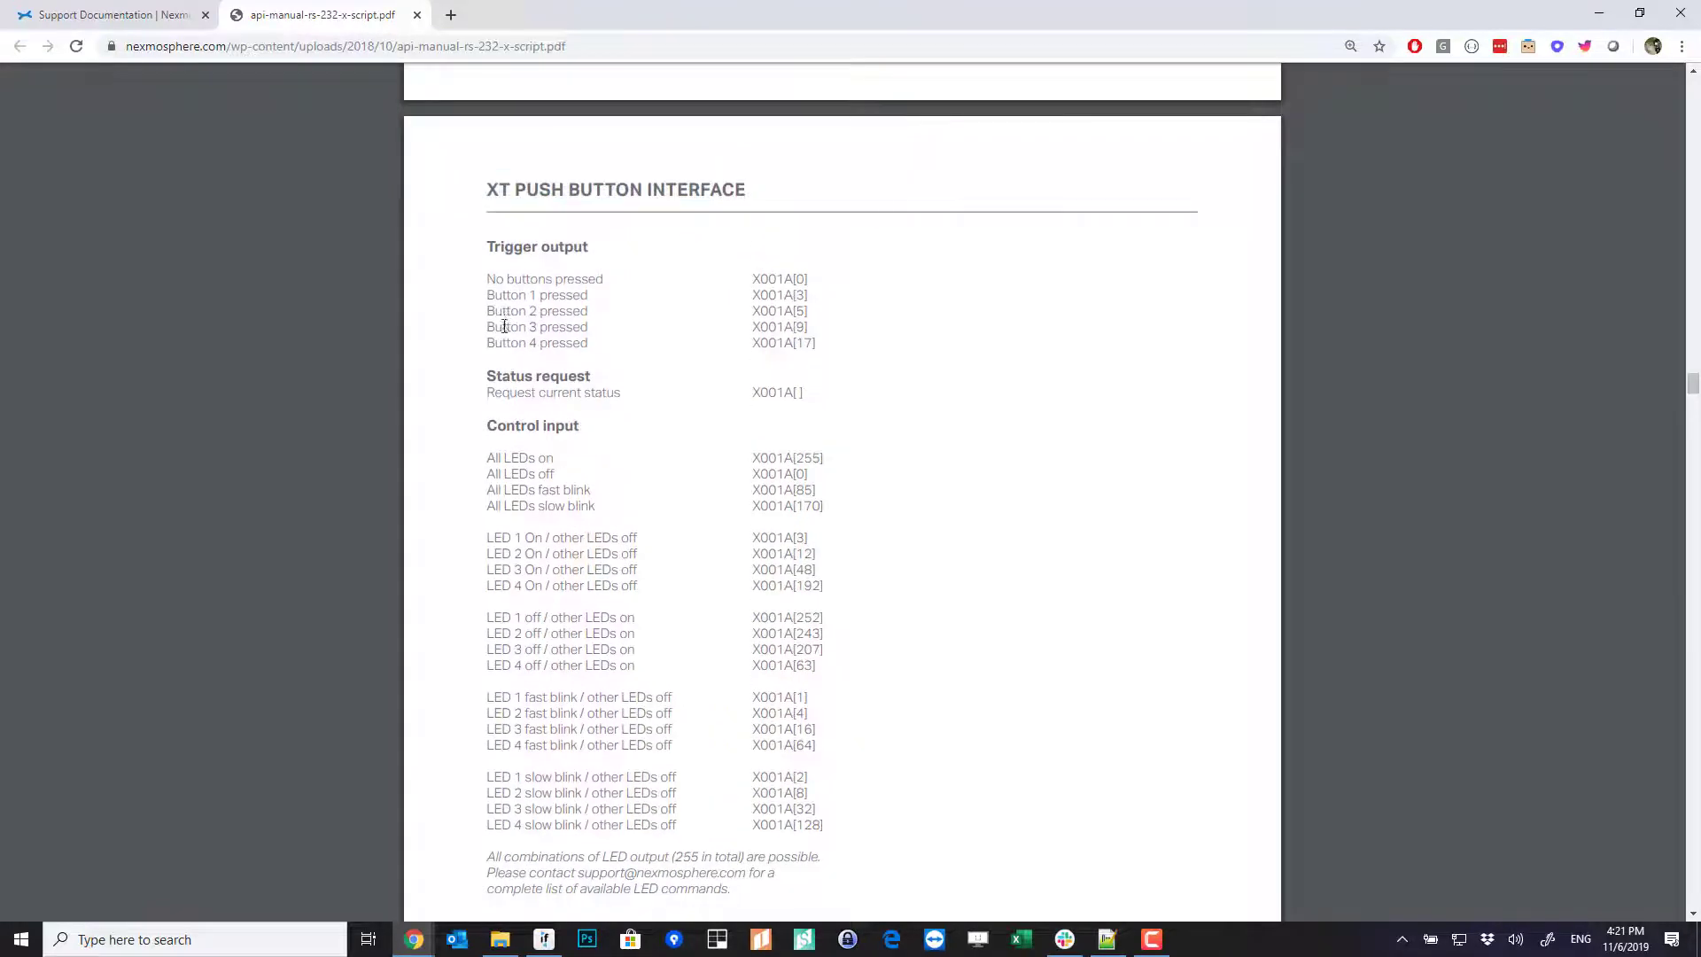
- Highlight the Button 1 and Button 4 pressed lines and their codes X001A[3] and X001A[17]
drag(491, 299, 596, 296)
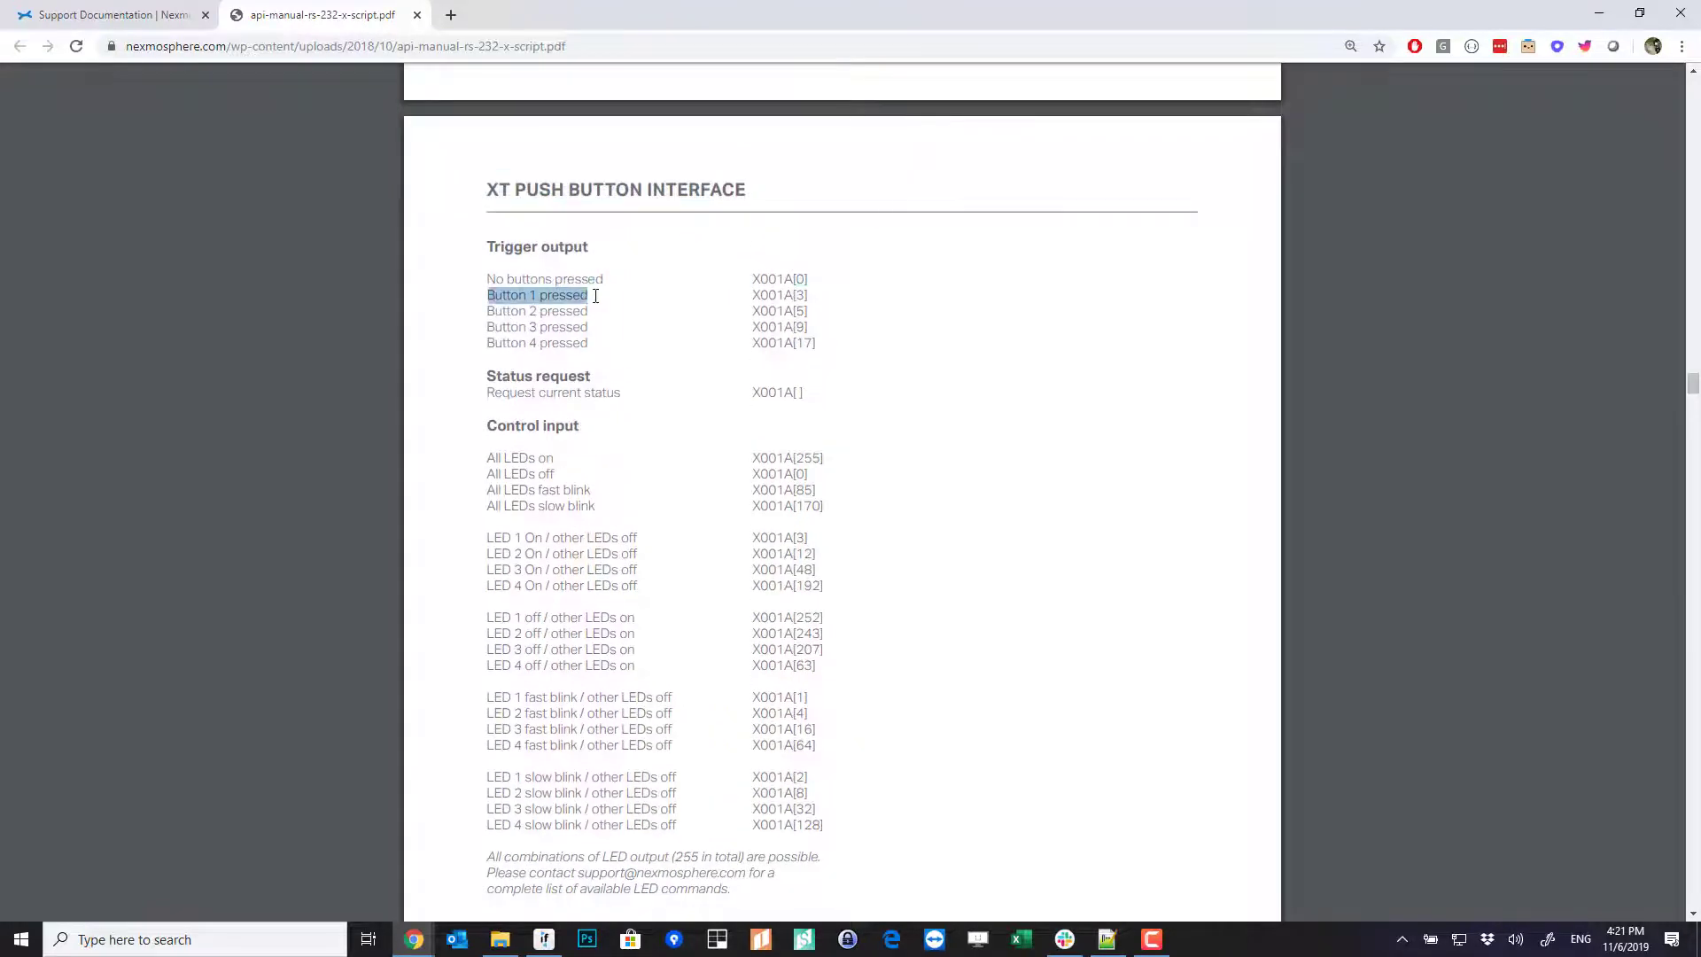
drag(480, 348, 593, 343)
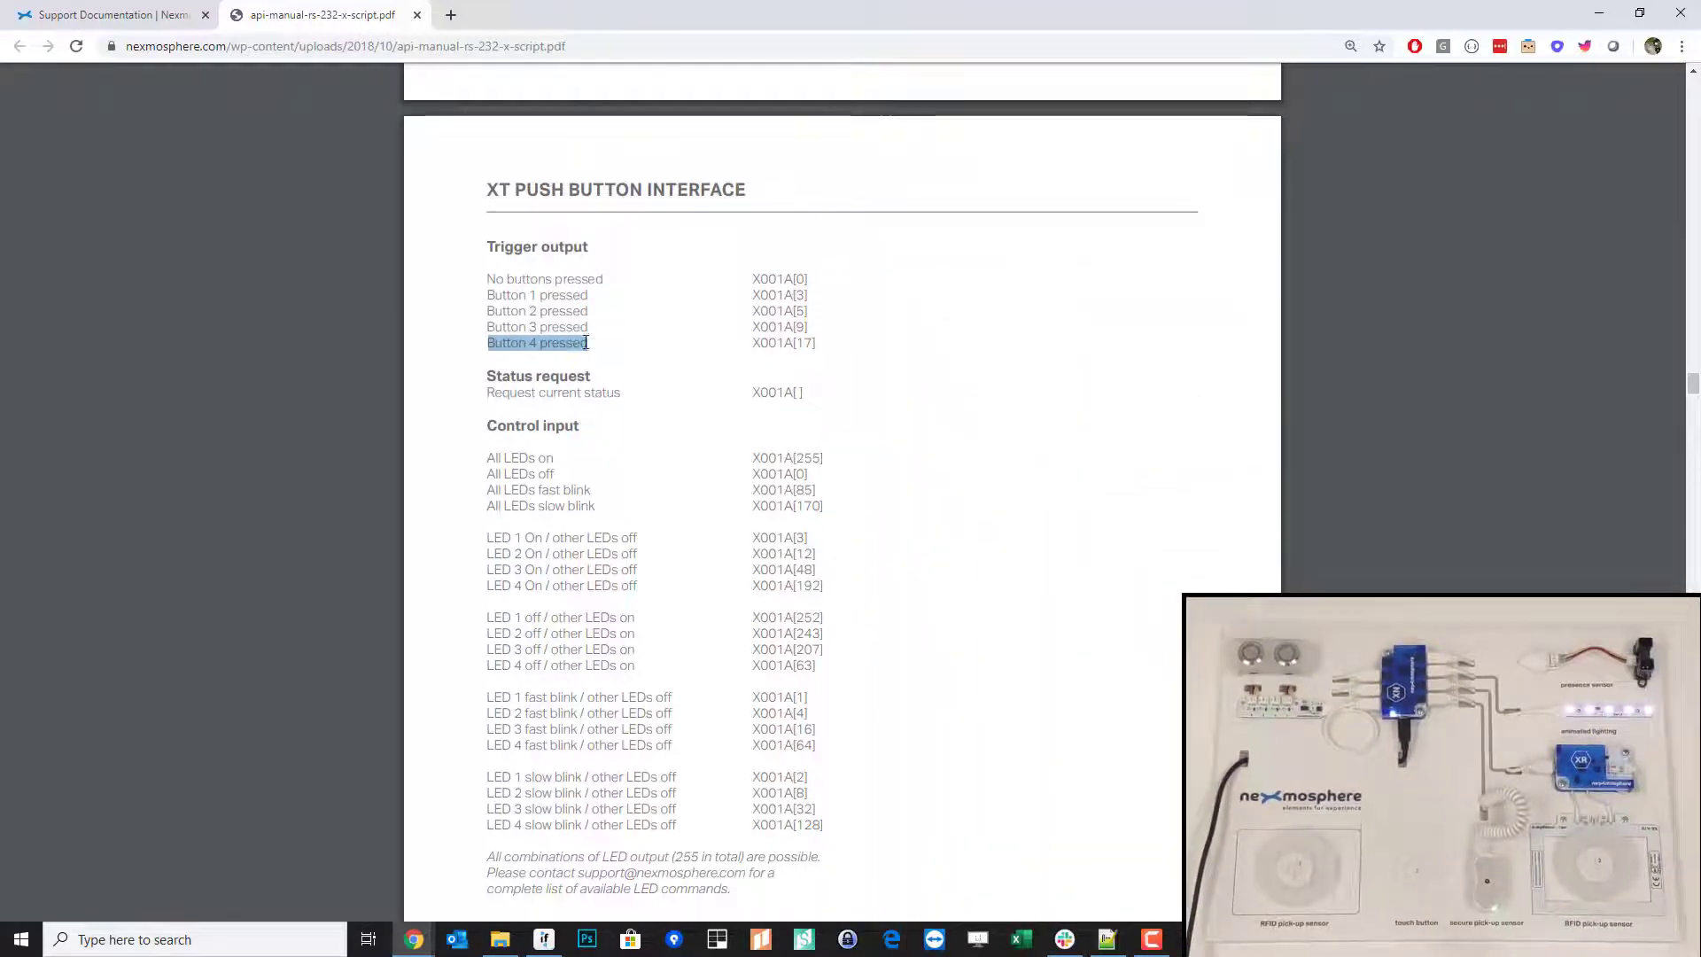
drag(751, 297, 826, 296)
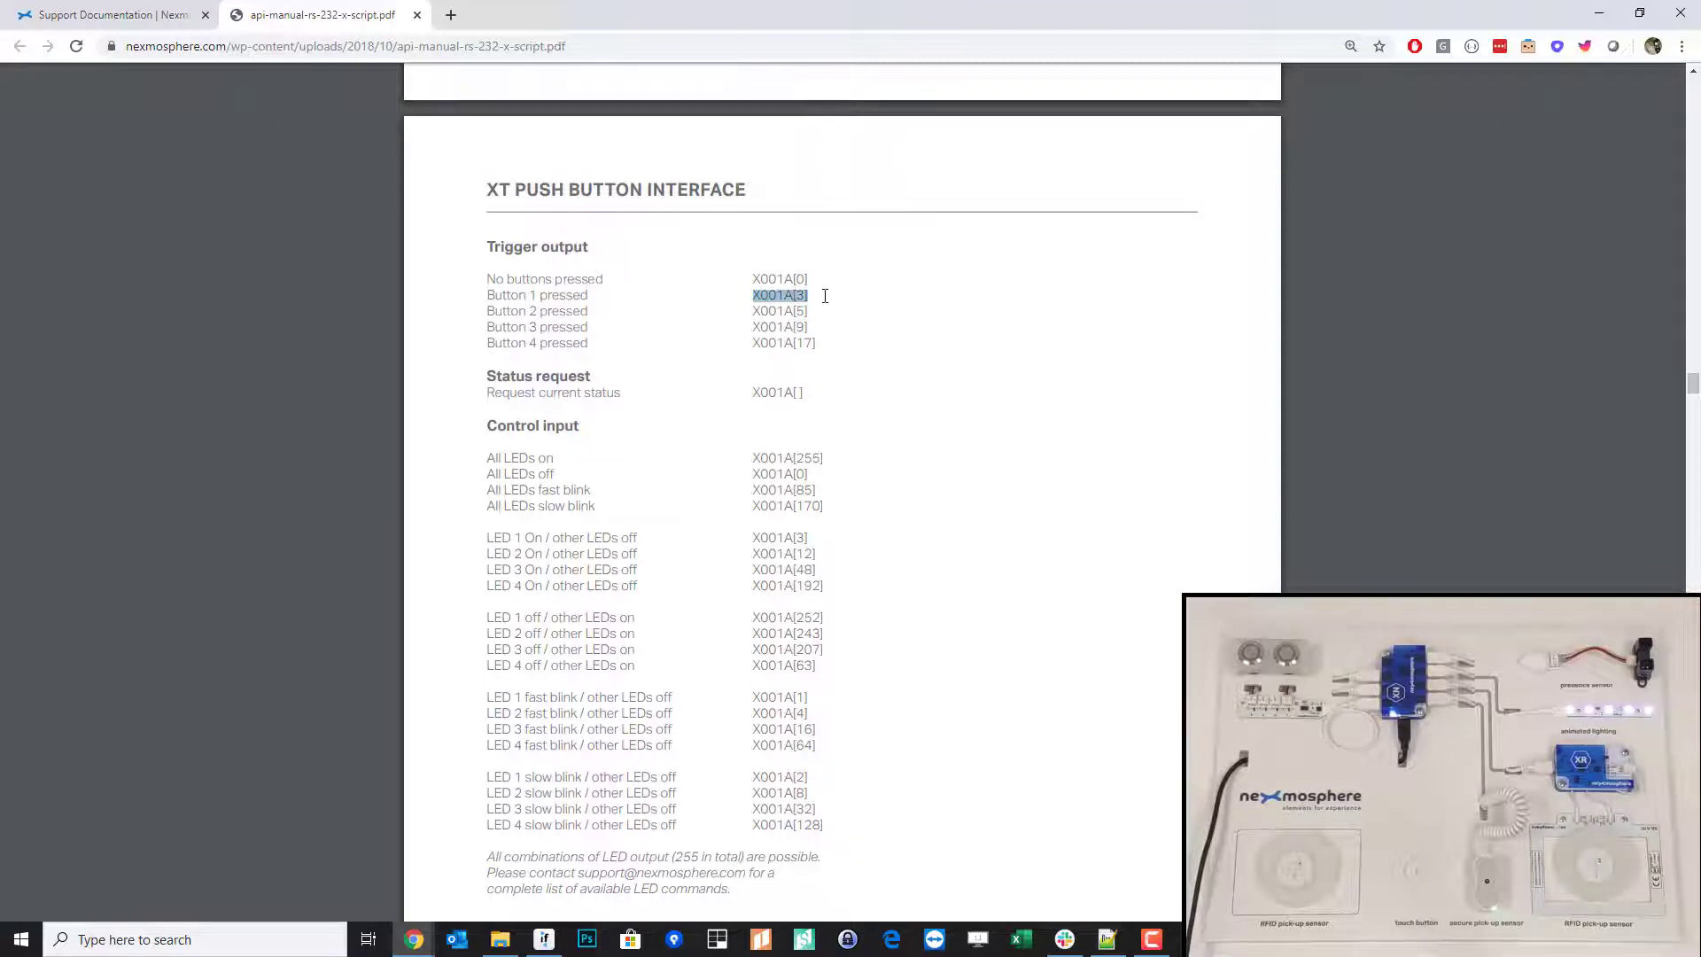
click(825, 297)
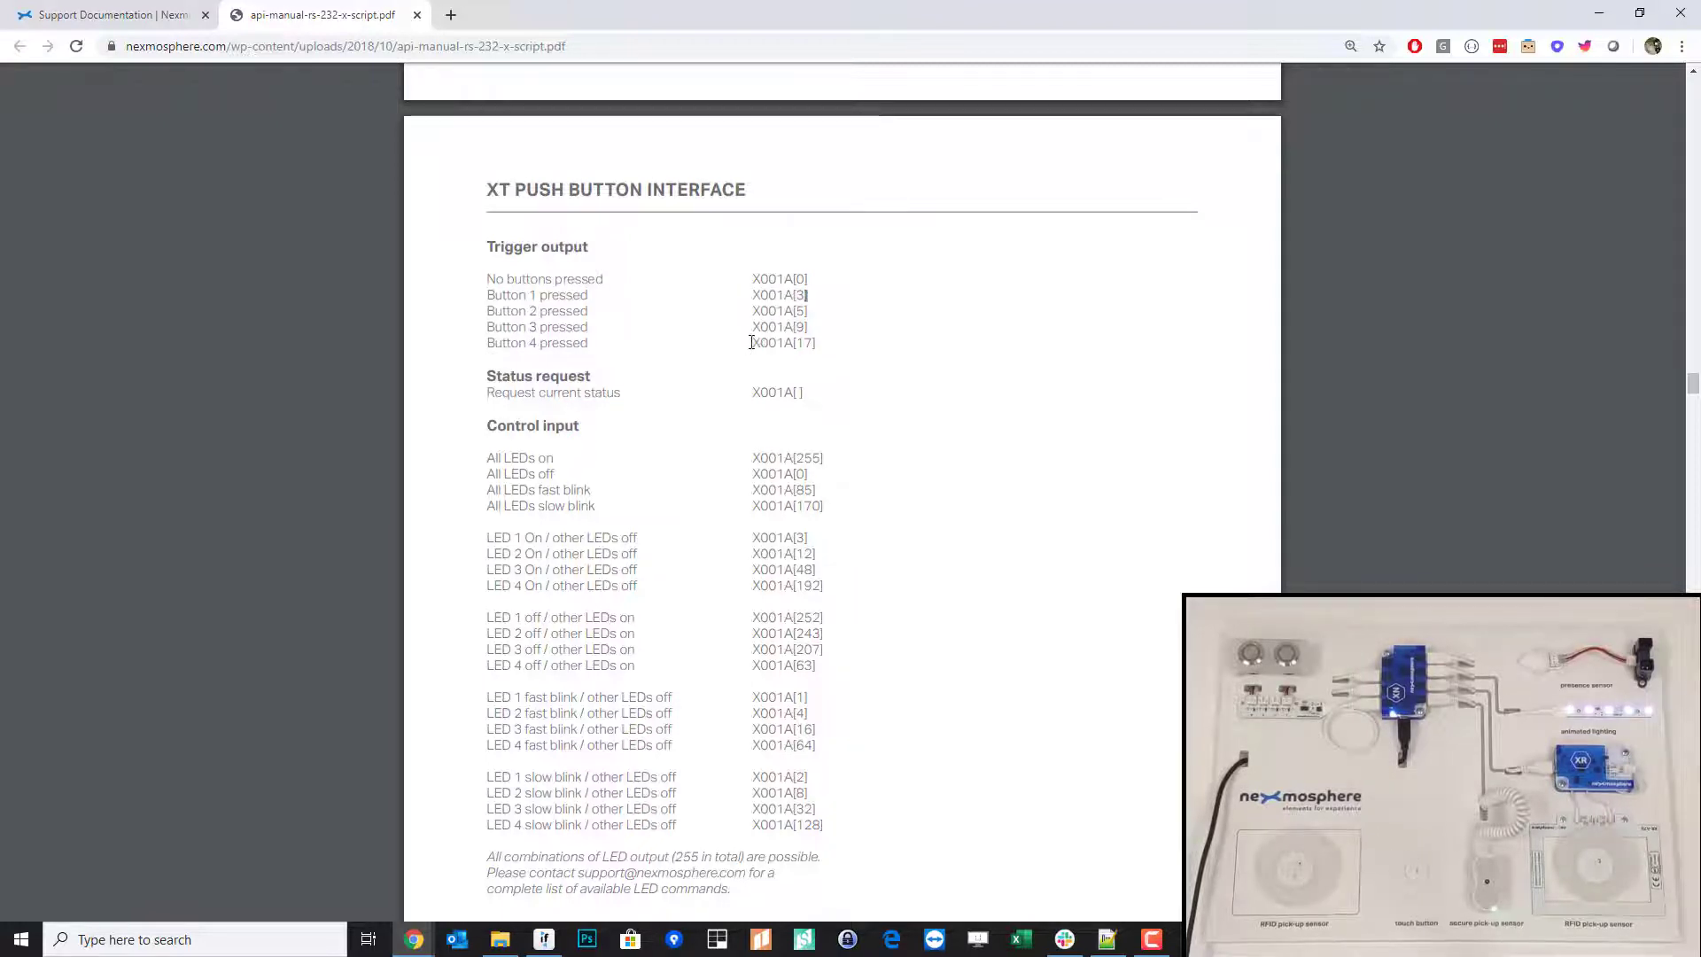
drag(751, 342, 816, 342)
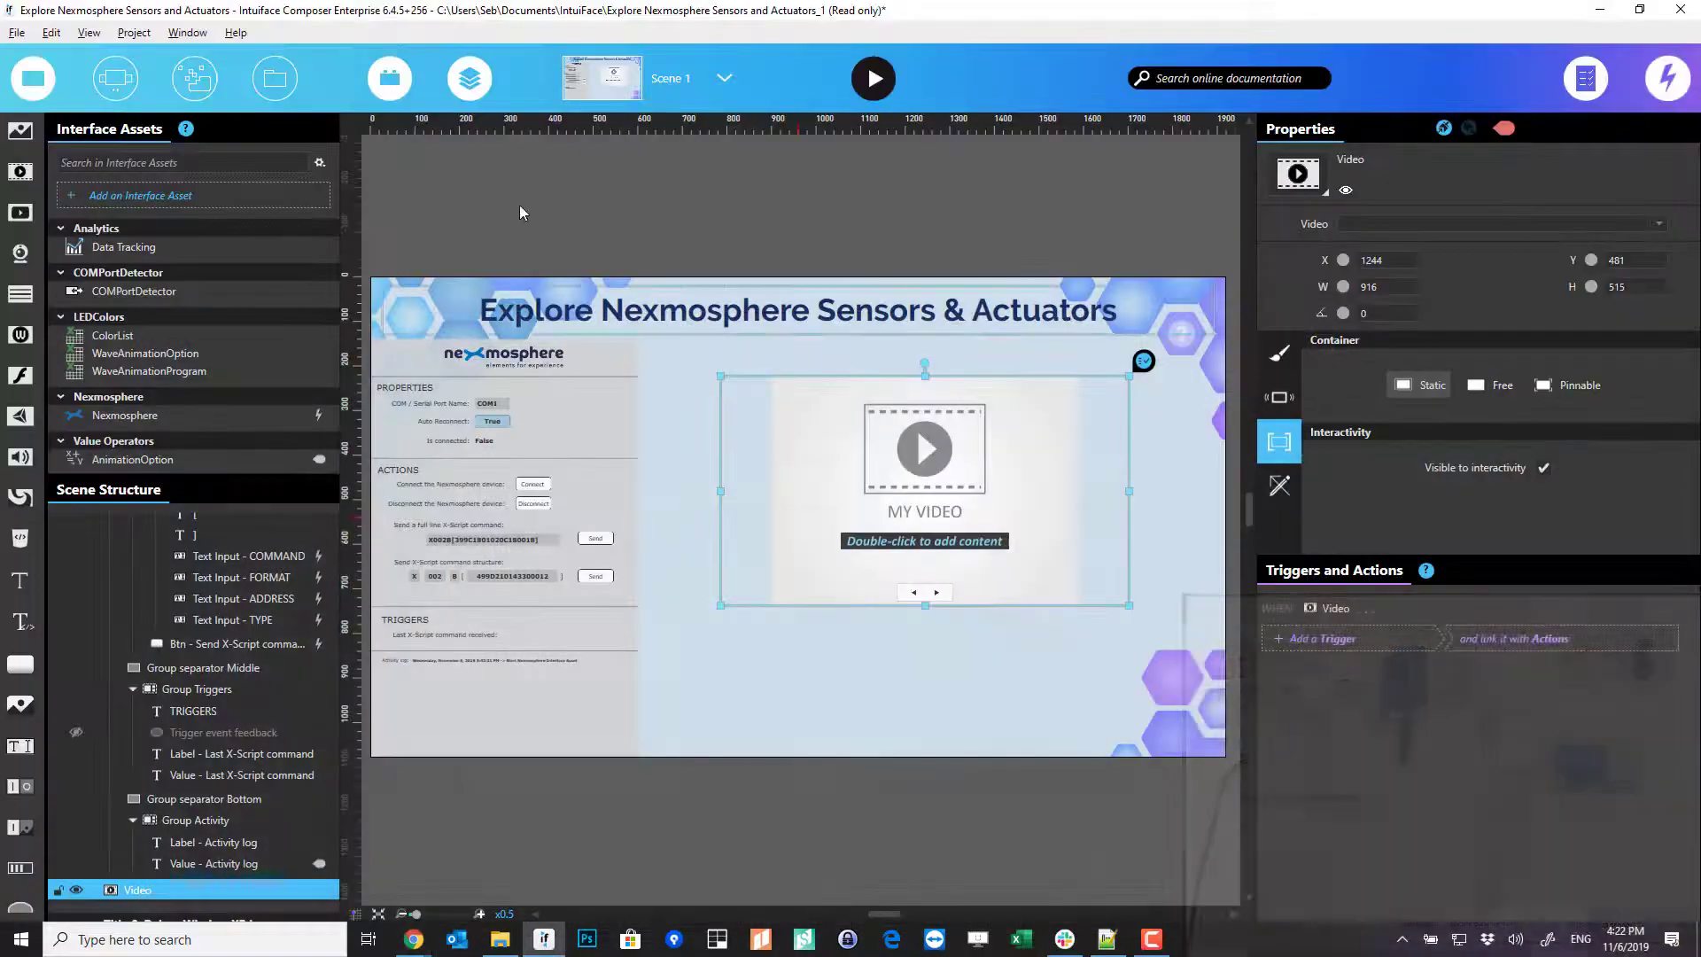
- Create an 'X-script command received' trigger on the Nexmosphere asset from its X-Ray view
click(178, 416)
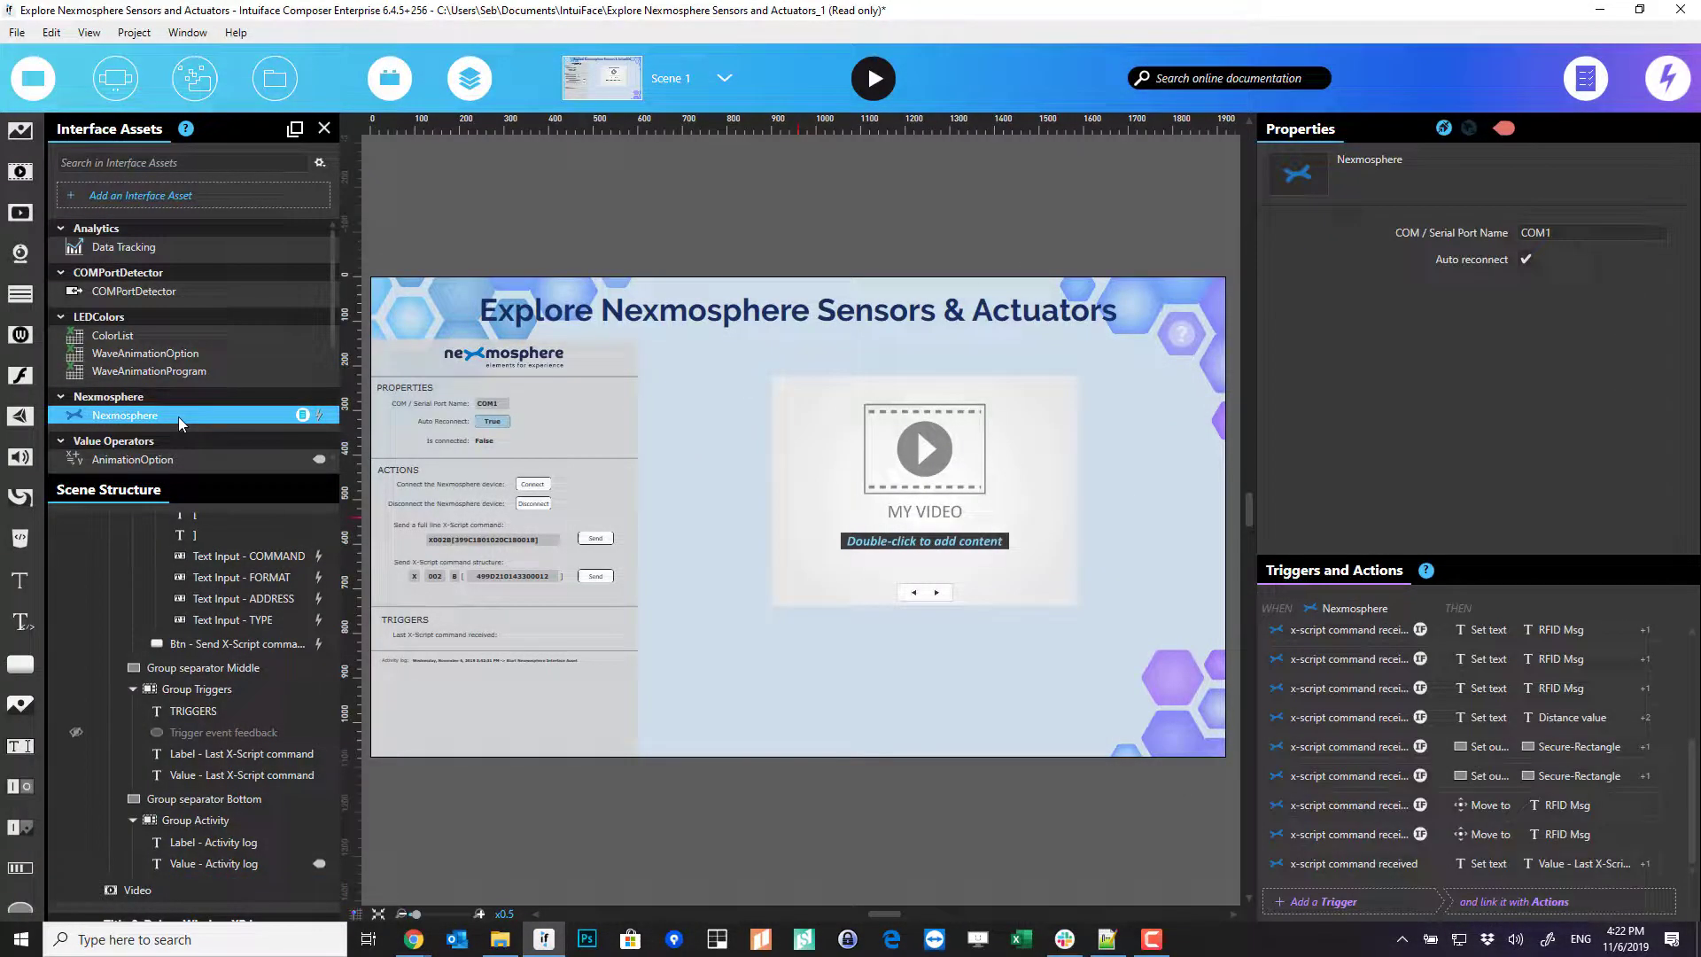
click(302, 415)
click(520, 414)
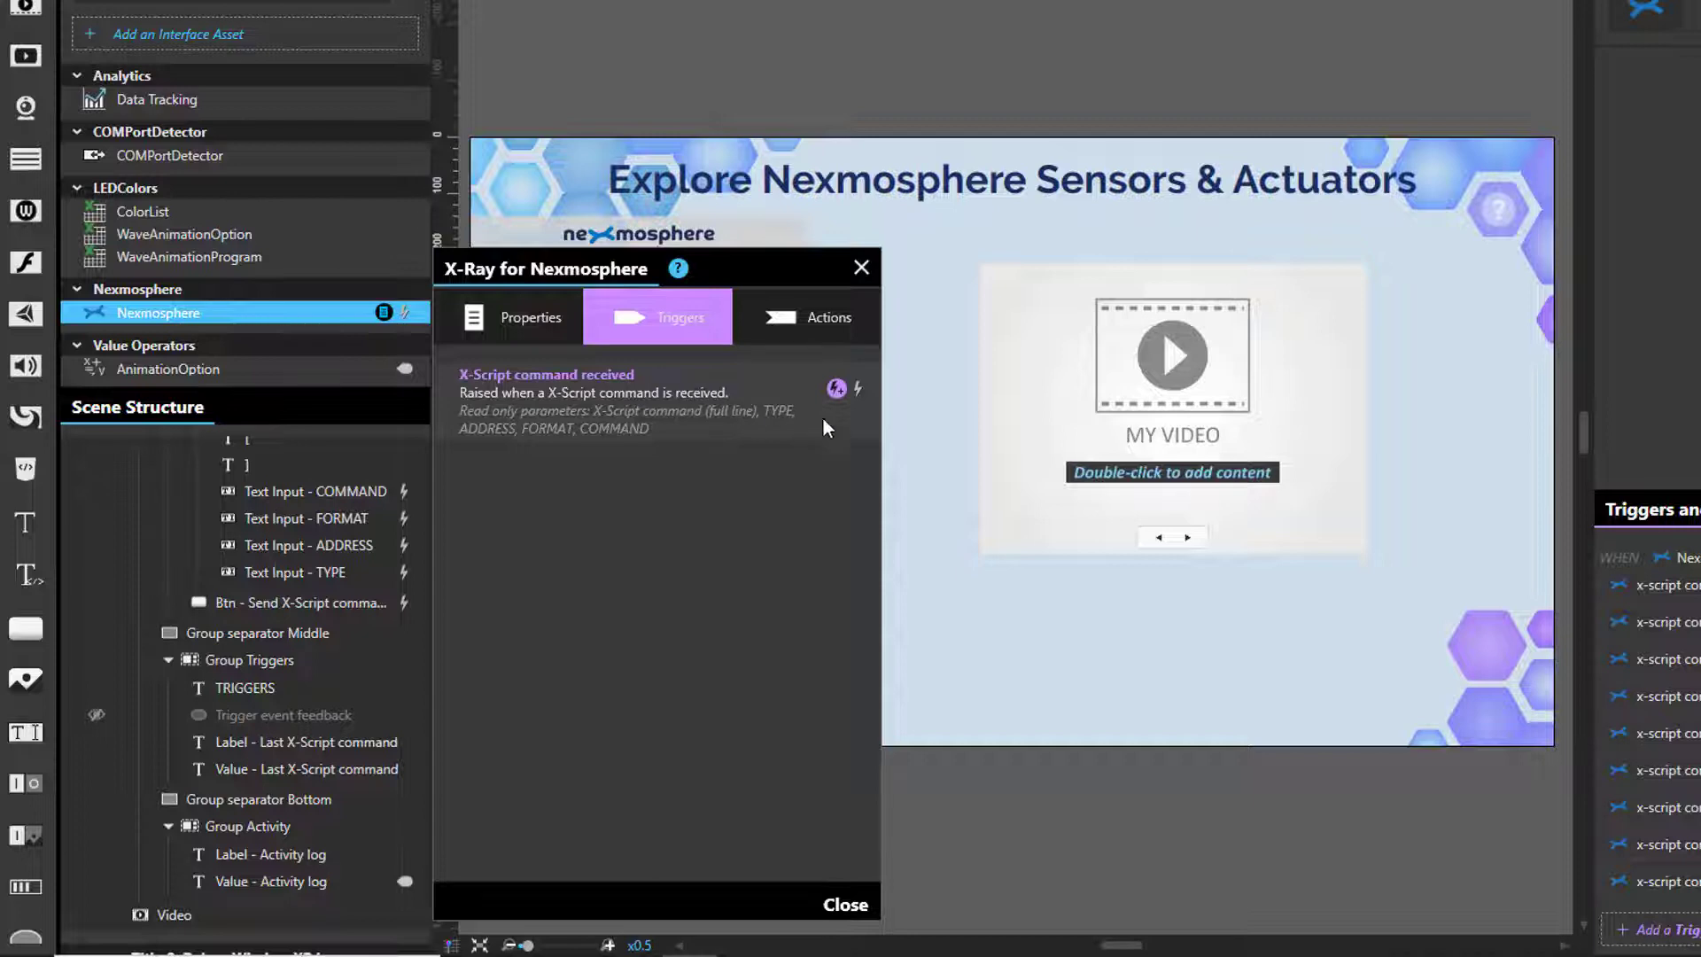
click(835, 388)
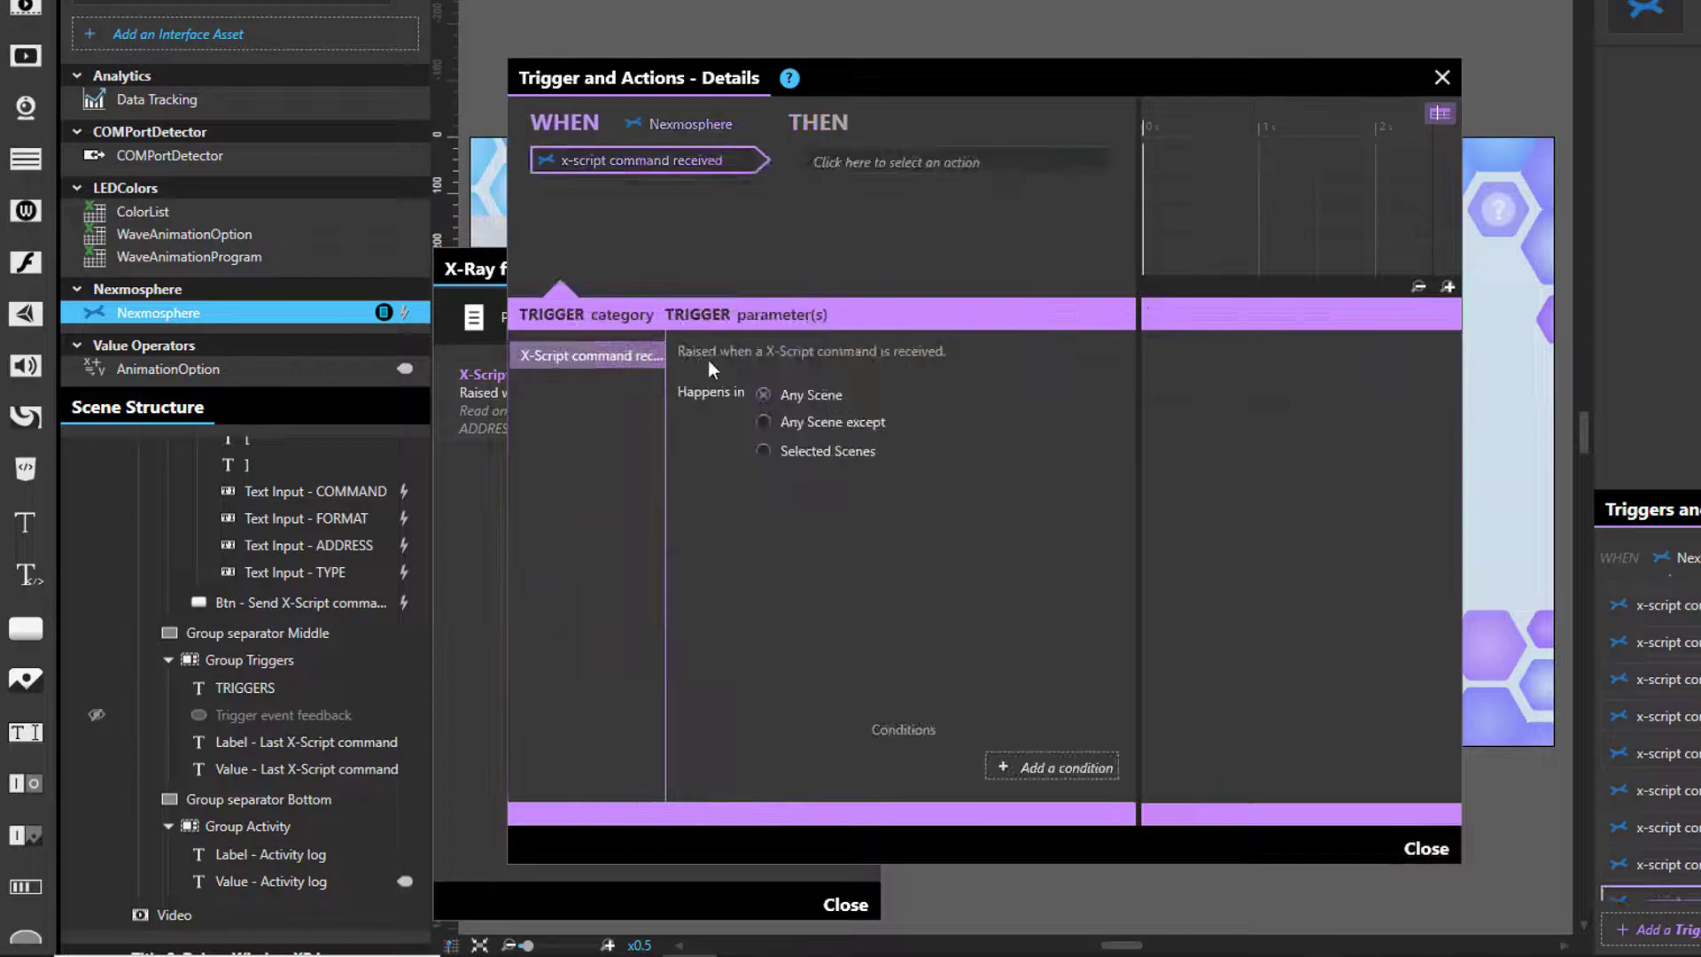
click(1440, 114)
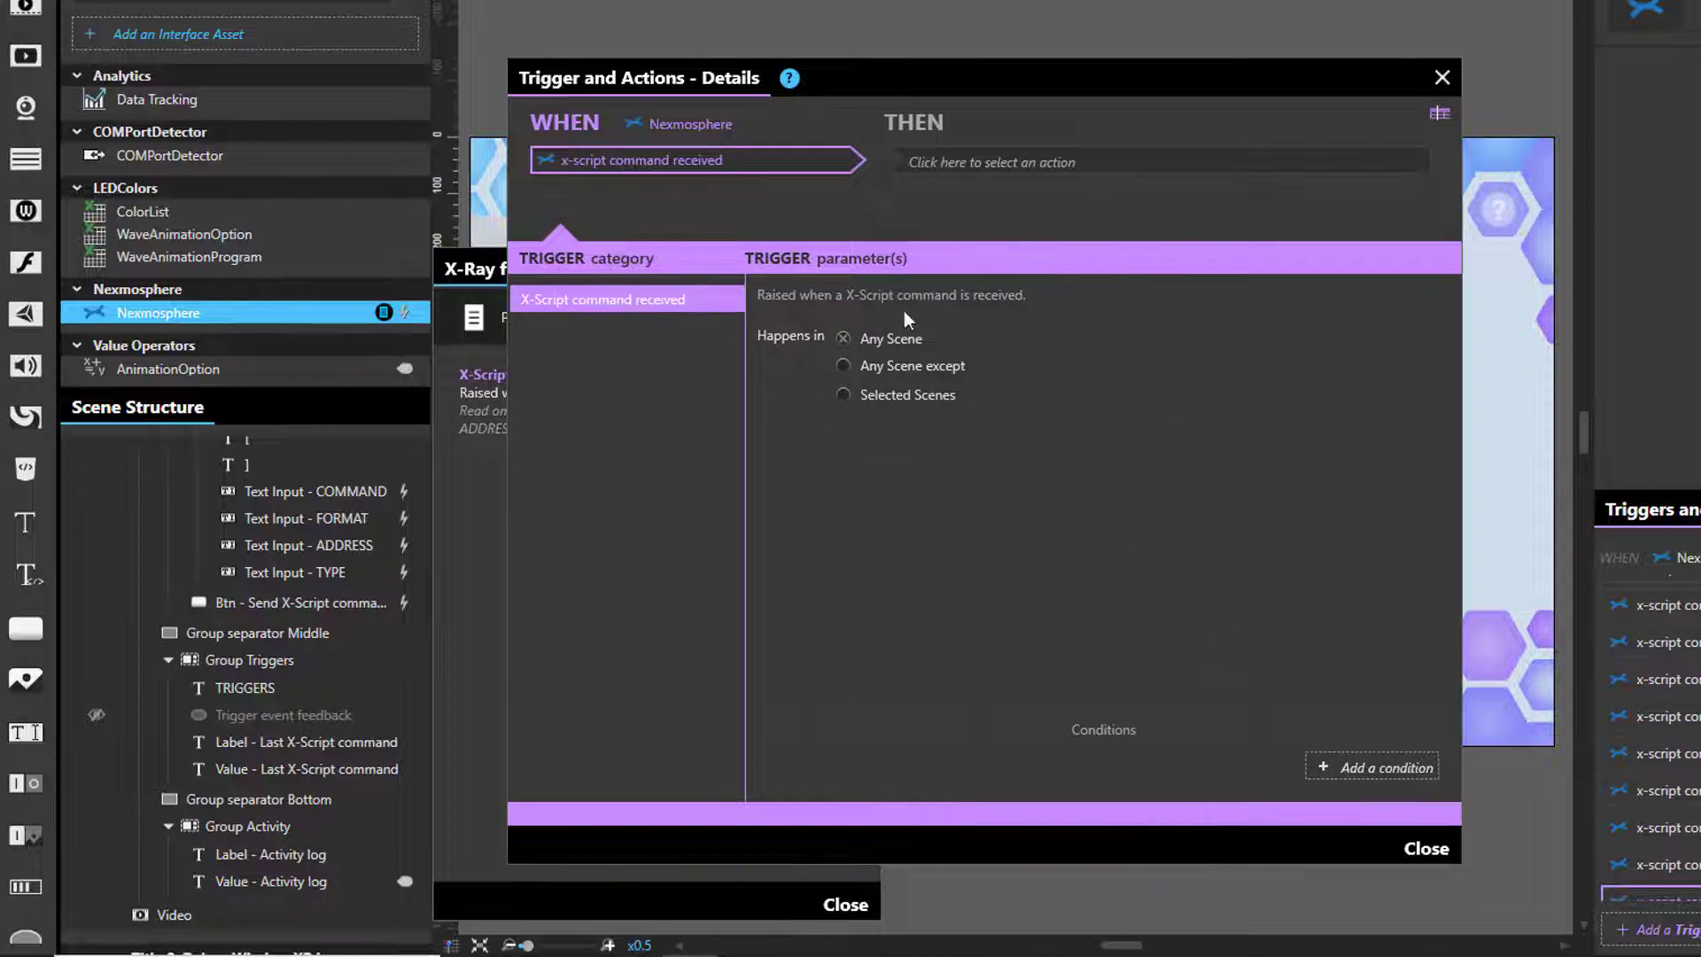
- Add a condition that the X-Script command Equals X001A[17]
click(1367, 768)
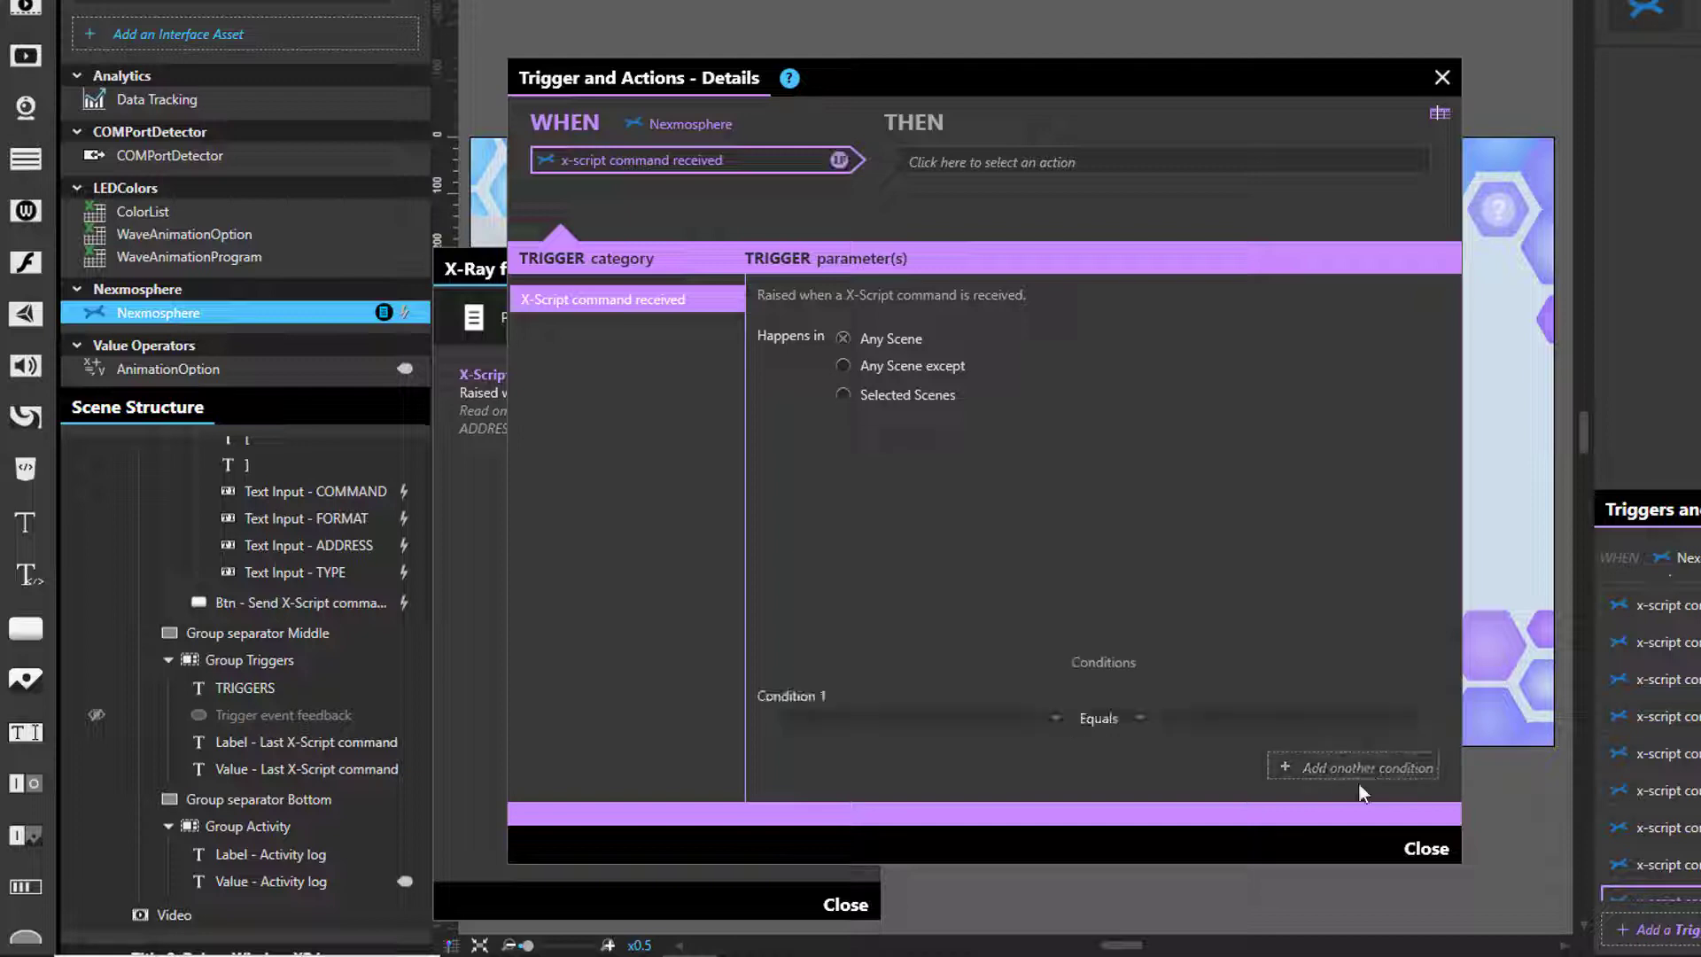
click(1054, 719)
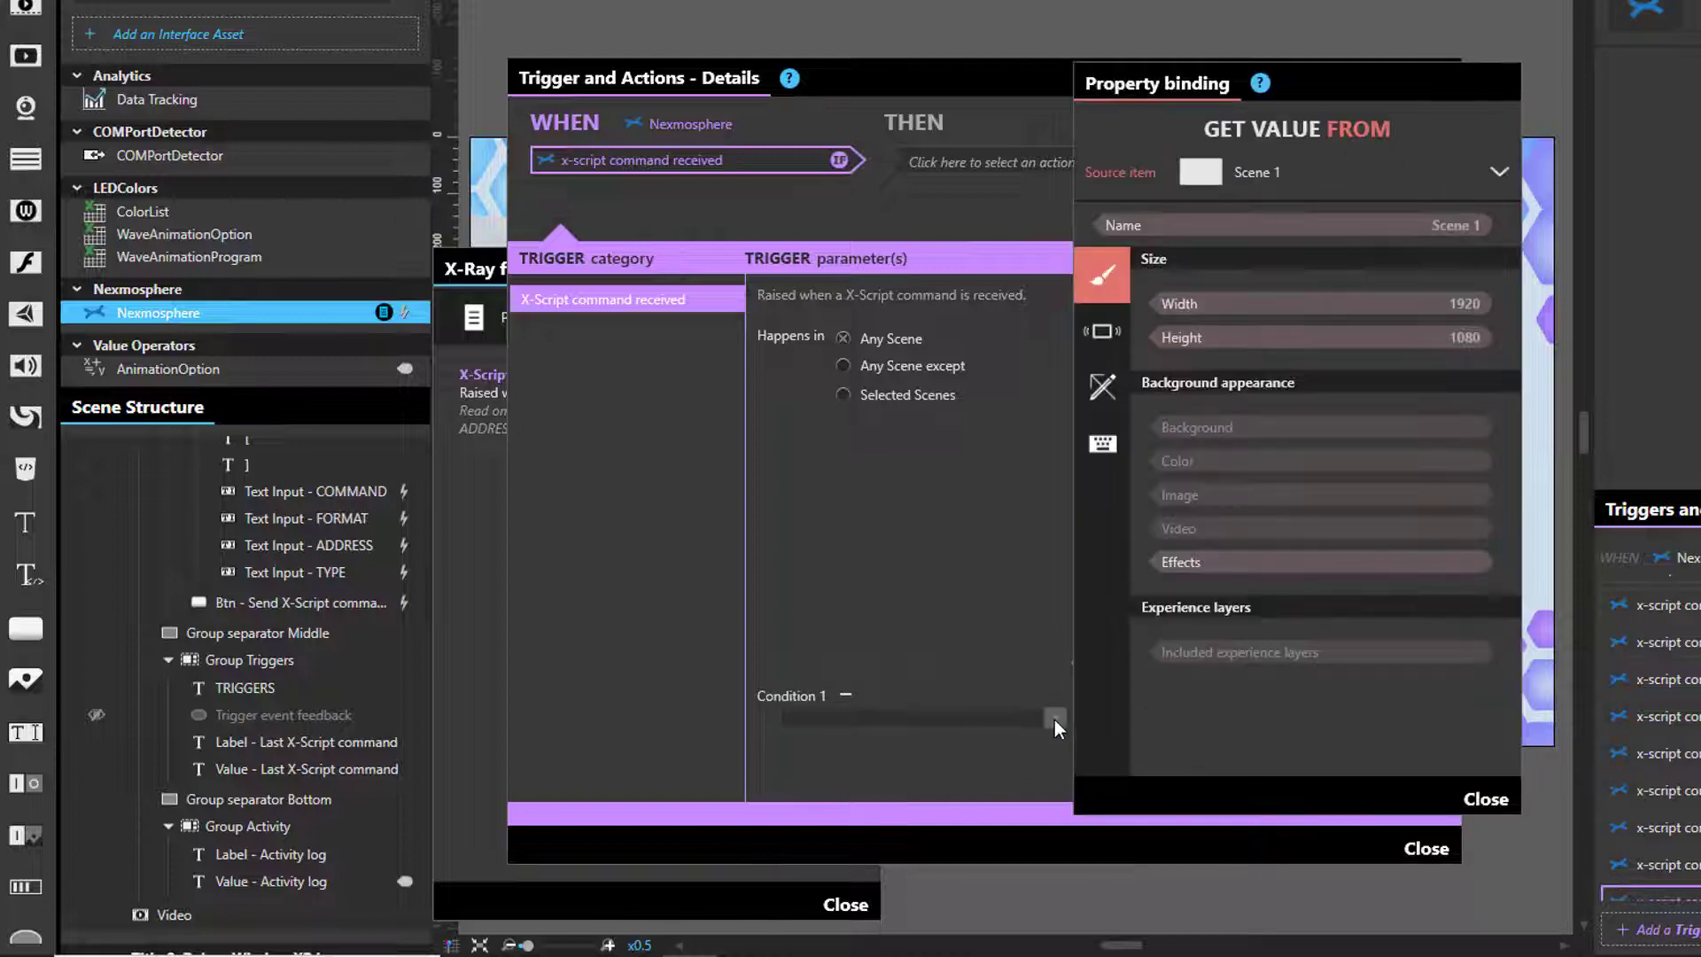
click(1282, 174)
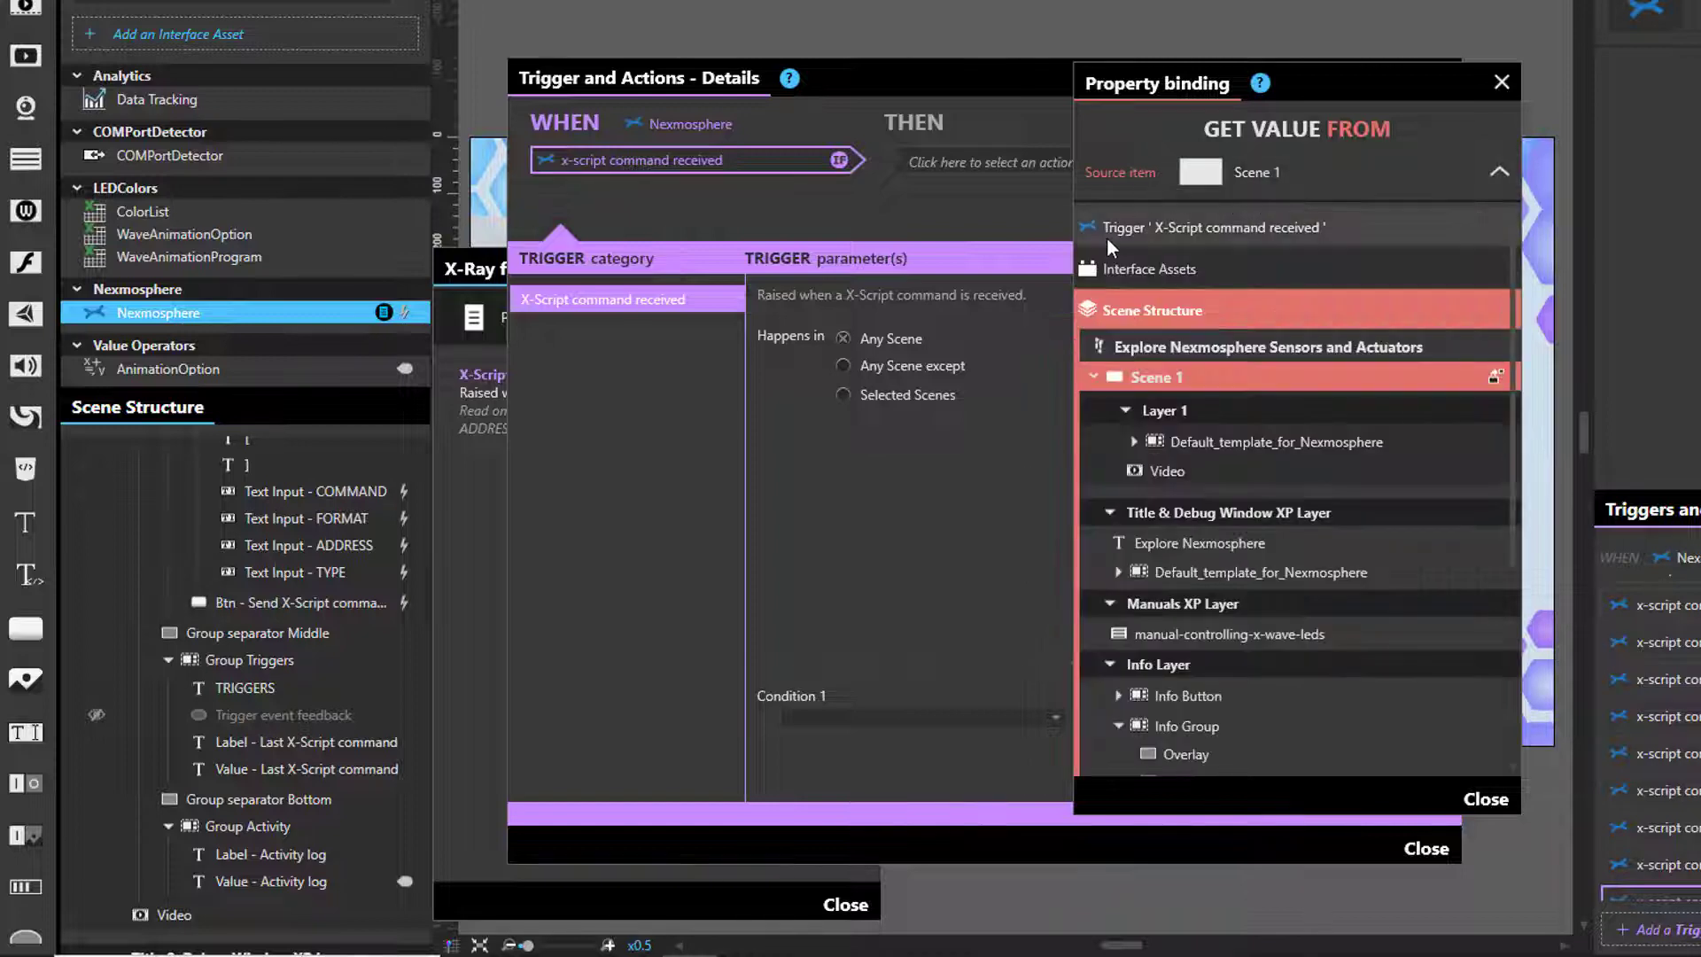
click(1279, 229)
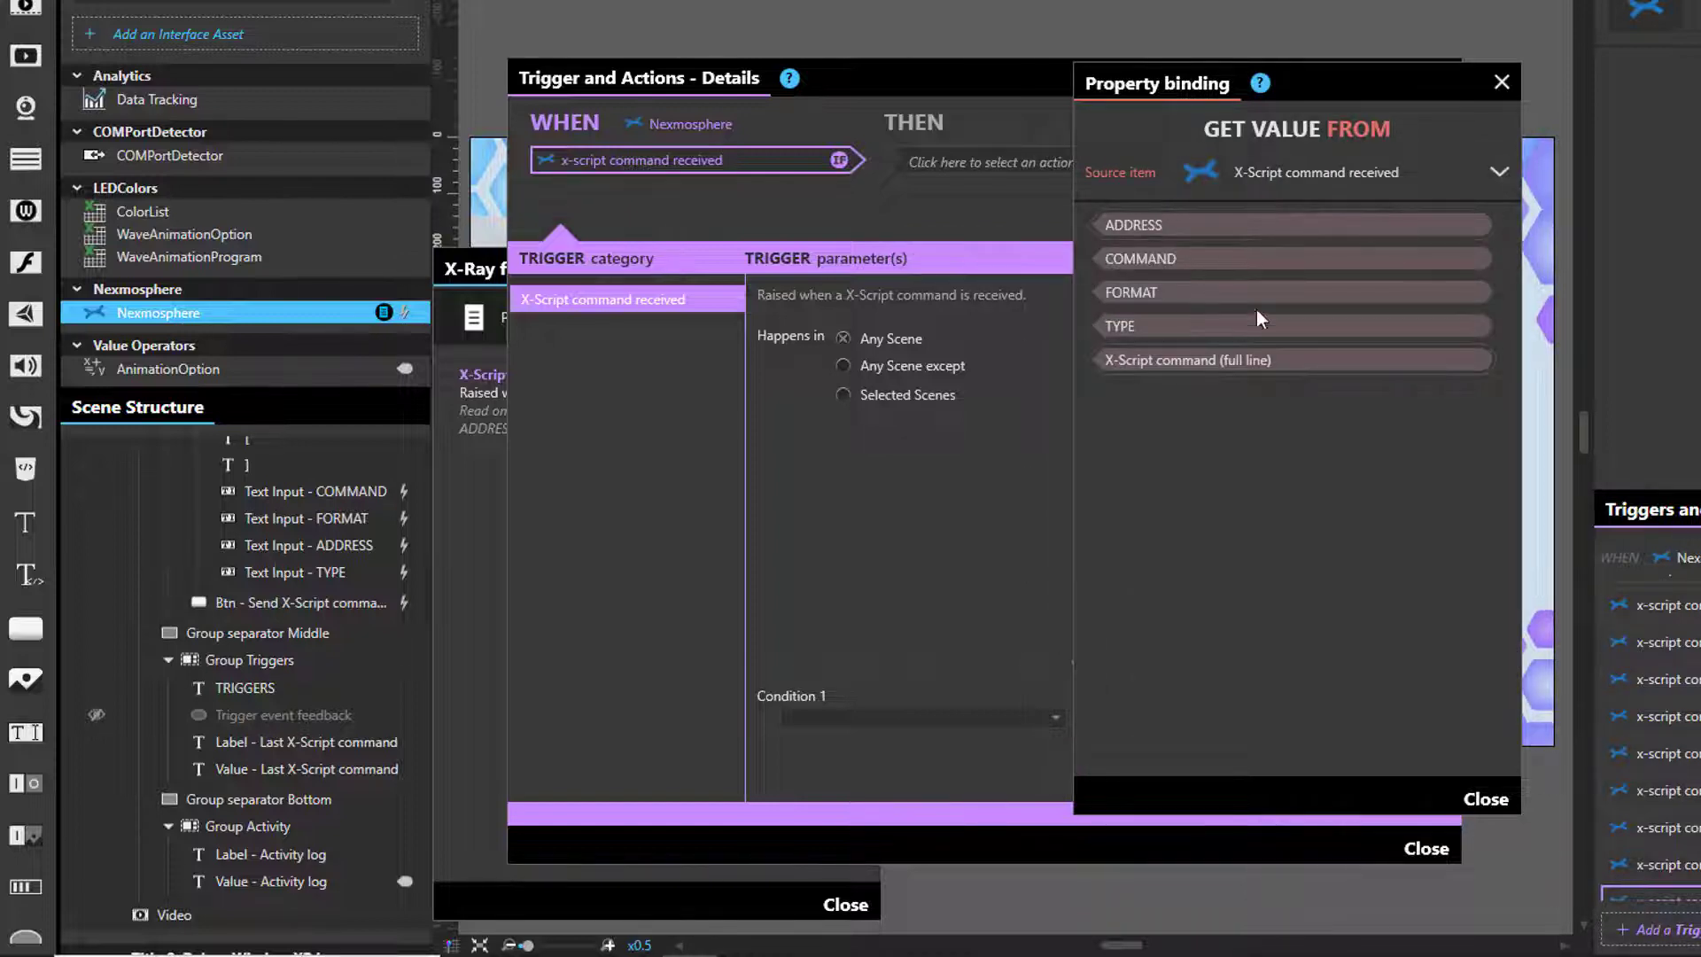
drag(1130, 327, 1187, 221)
click(1281, 360)
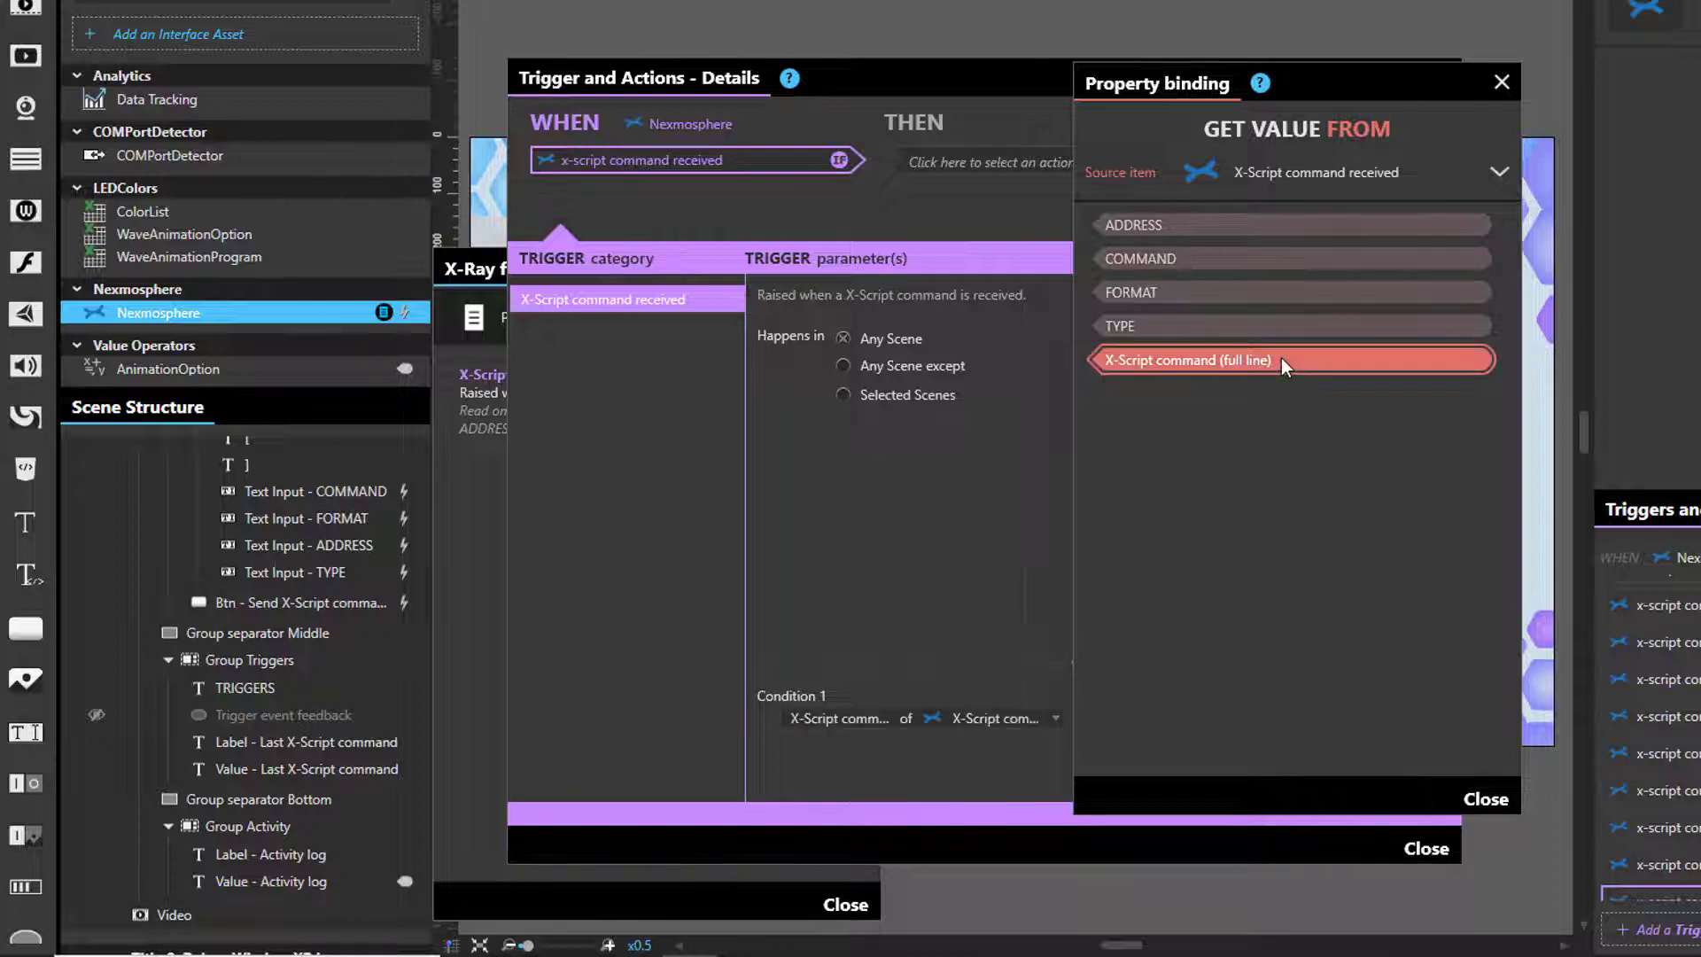
click(1484, 800)
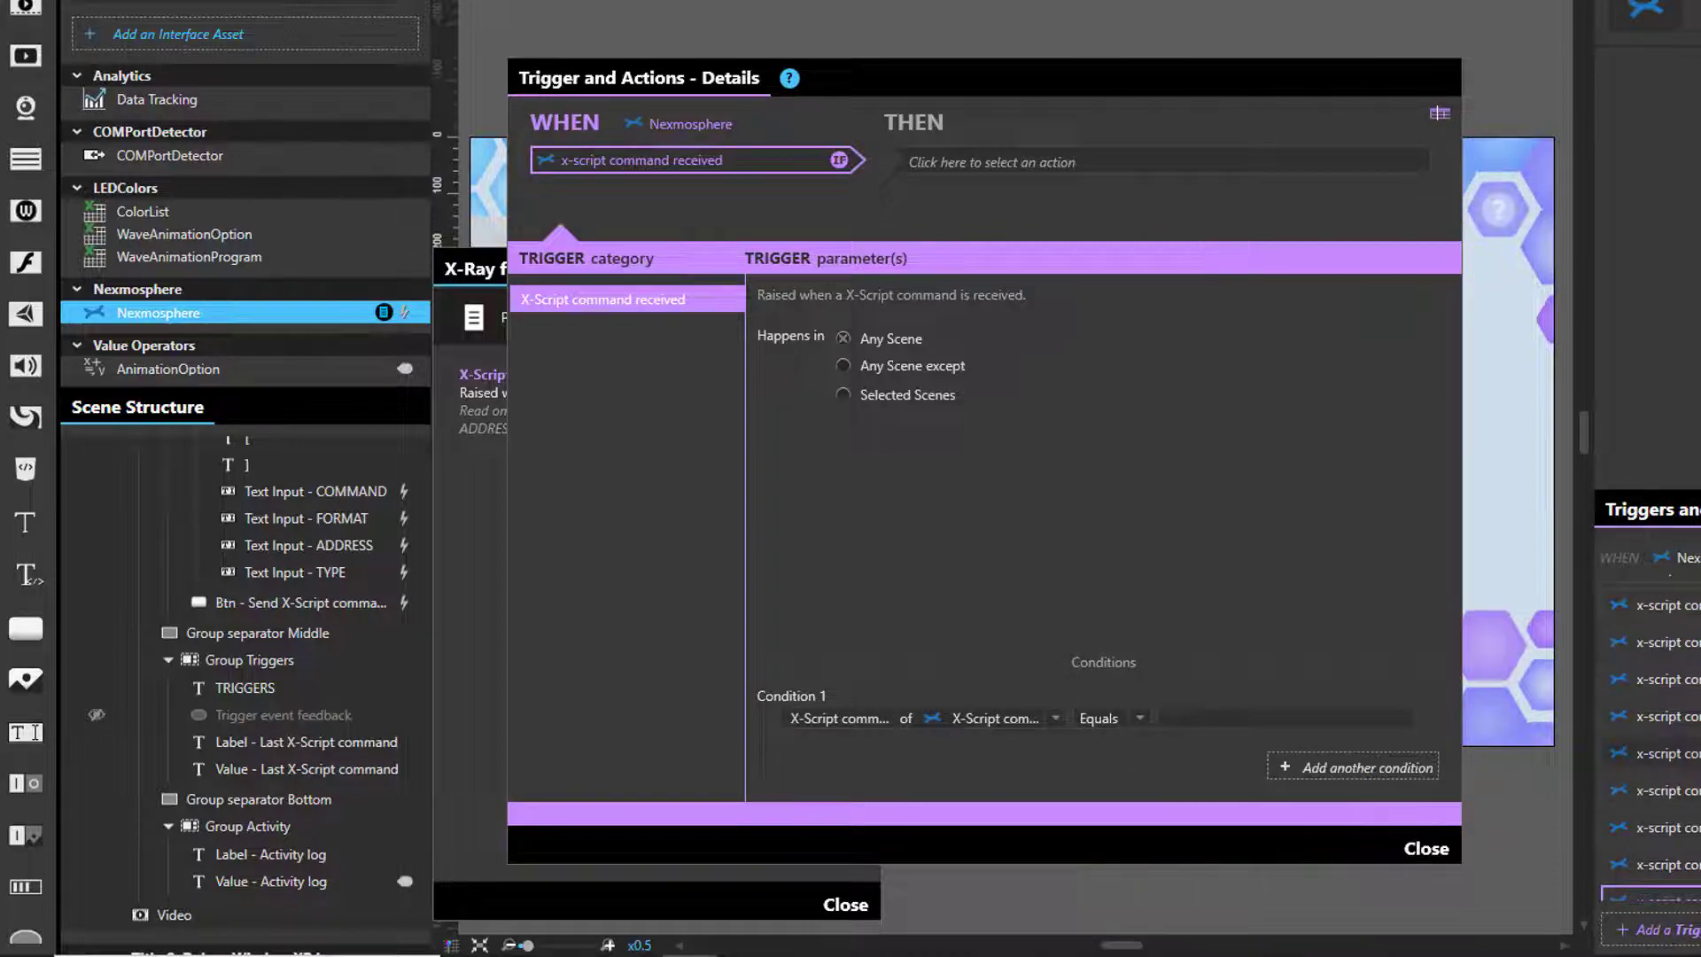
click(1201, 717)
text(X001A[17])
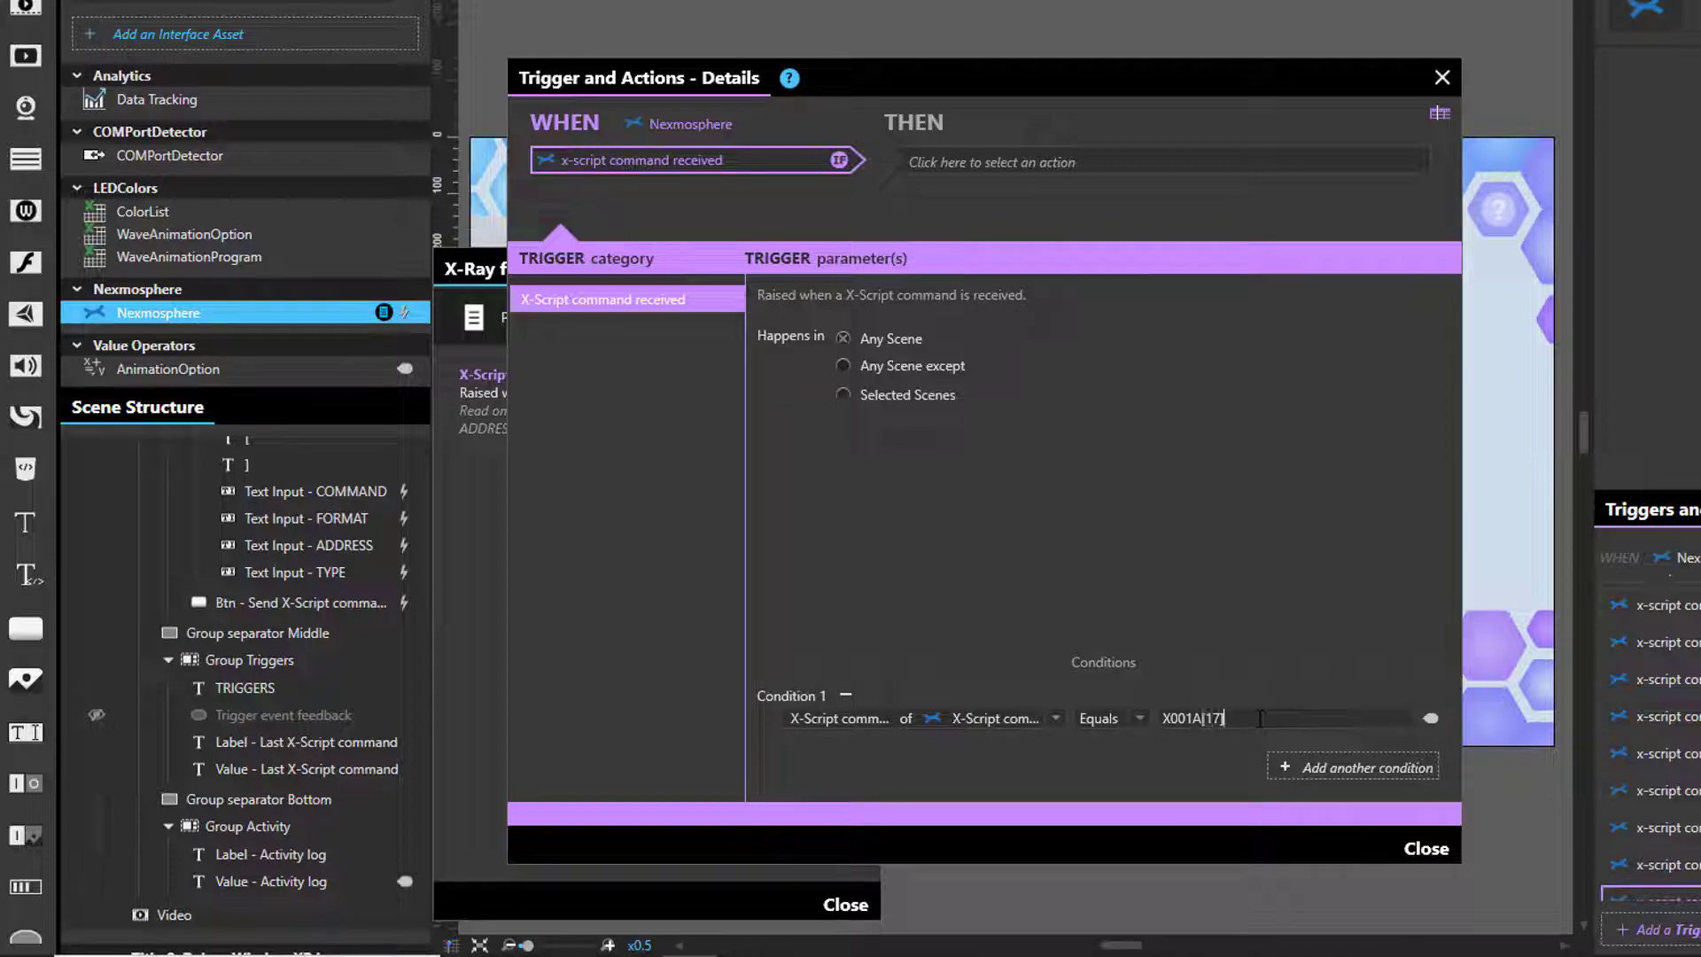
drag(1226, 718, 1159, 720)
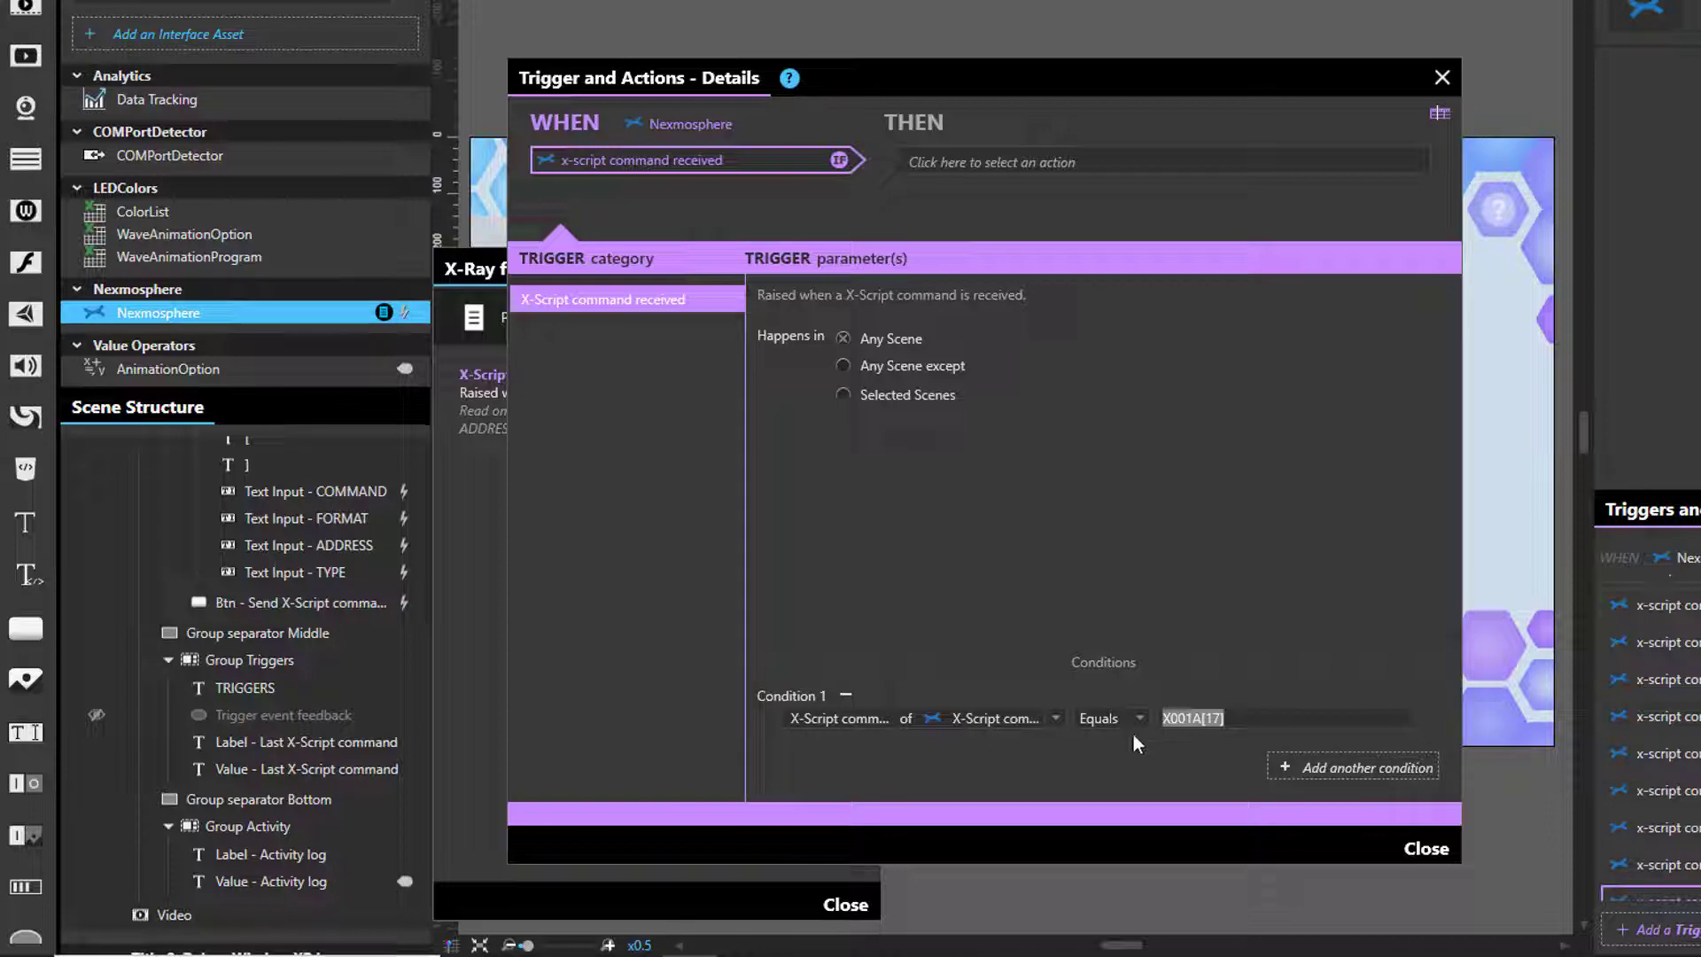
- Add a Change video action on the scene's Video that loads Popcomms Antillion.mp4
click(1039, 165)
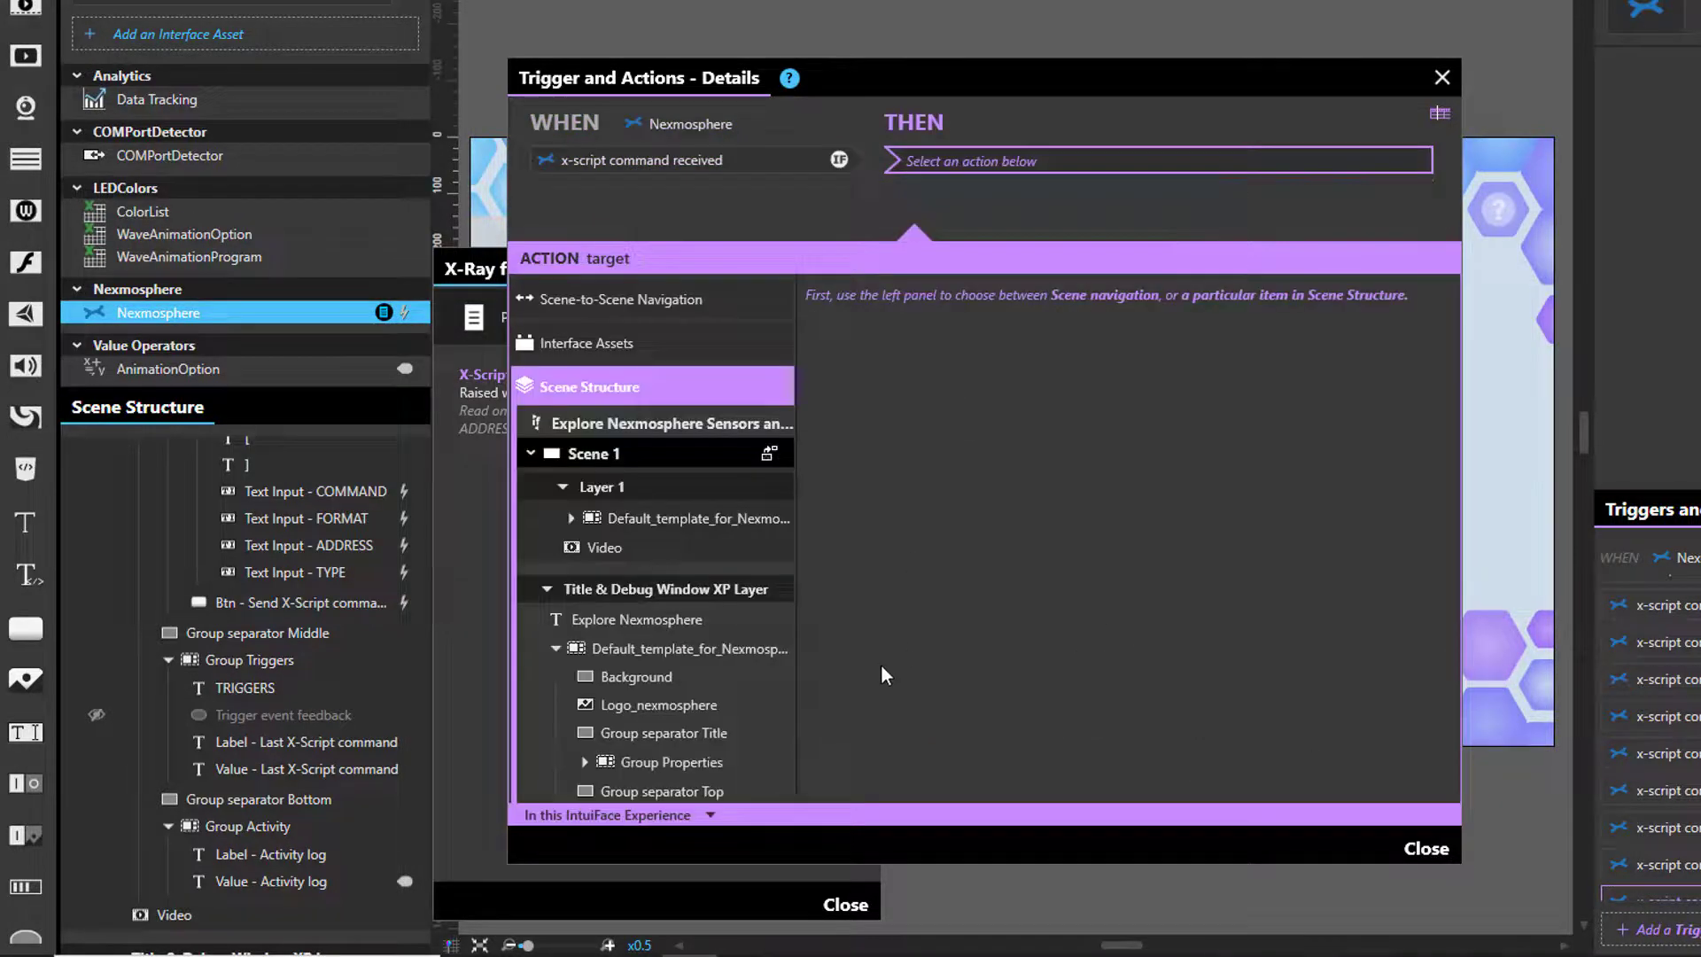
click(606, 550)
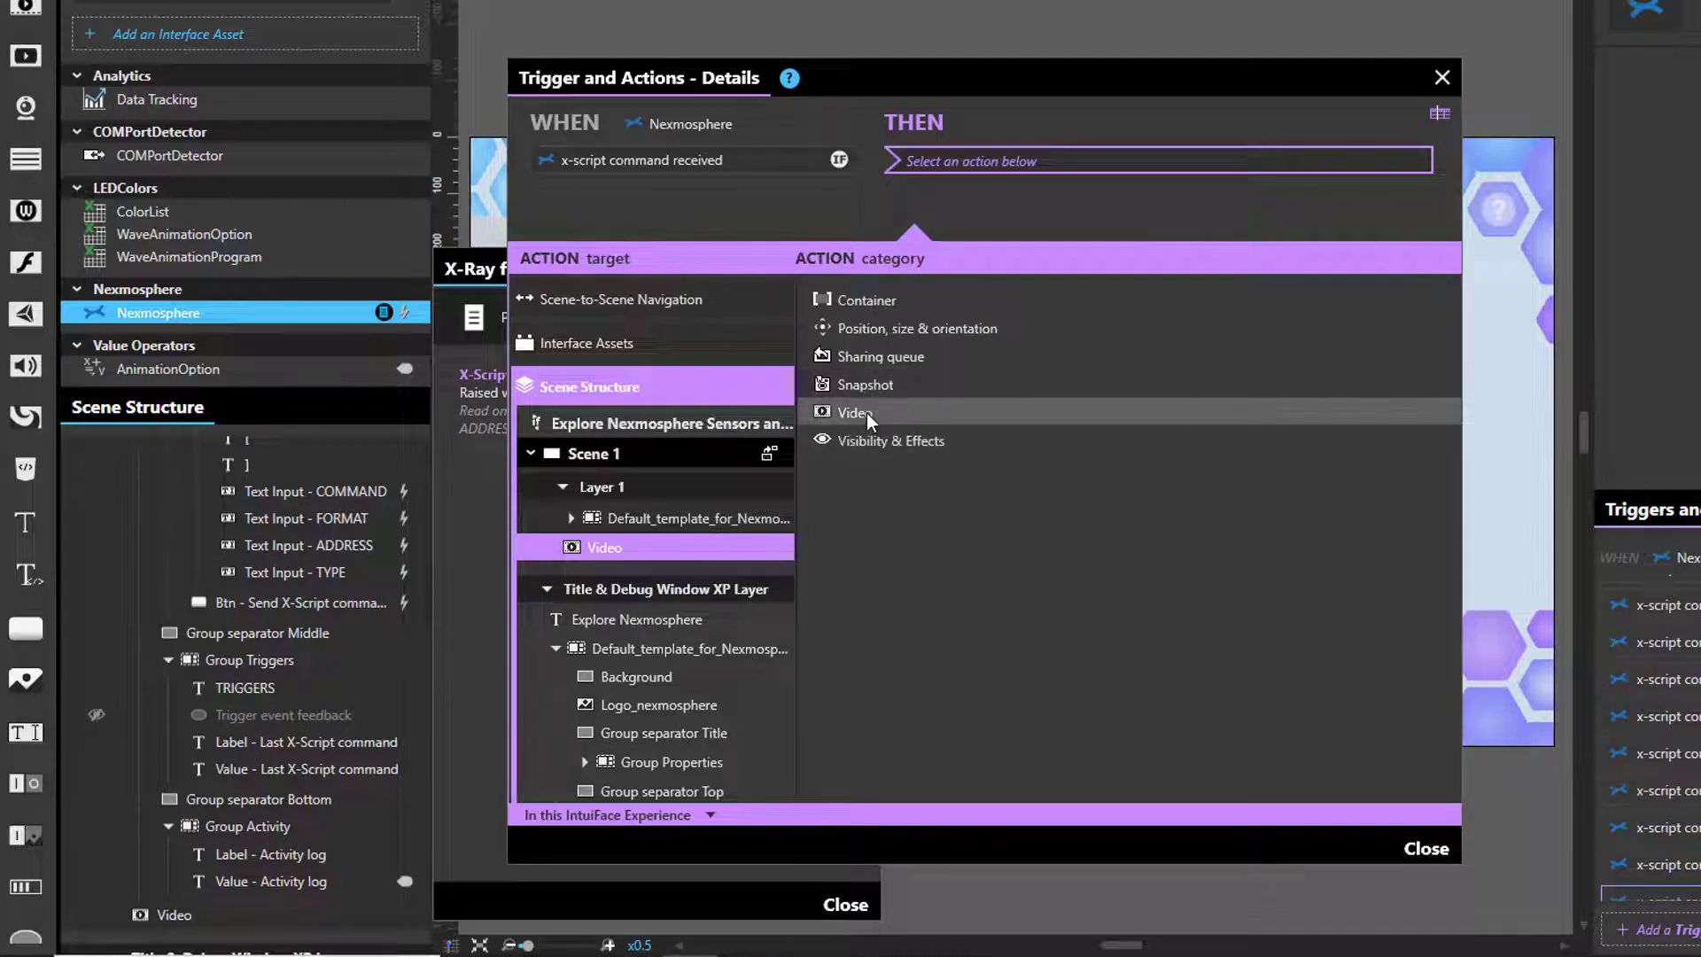
click(1249, 412)
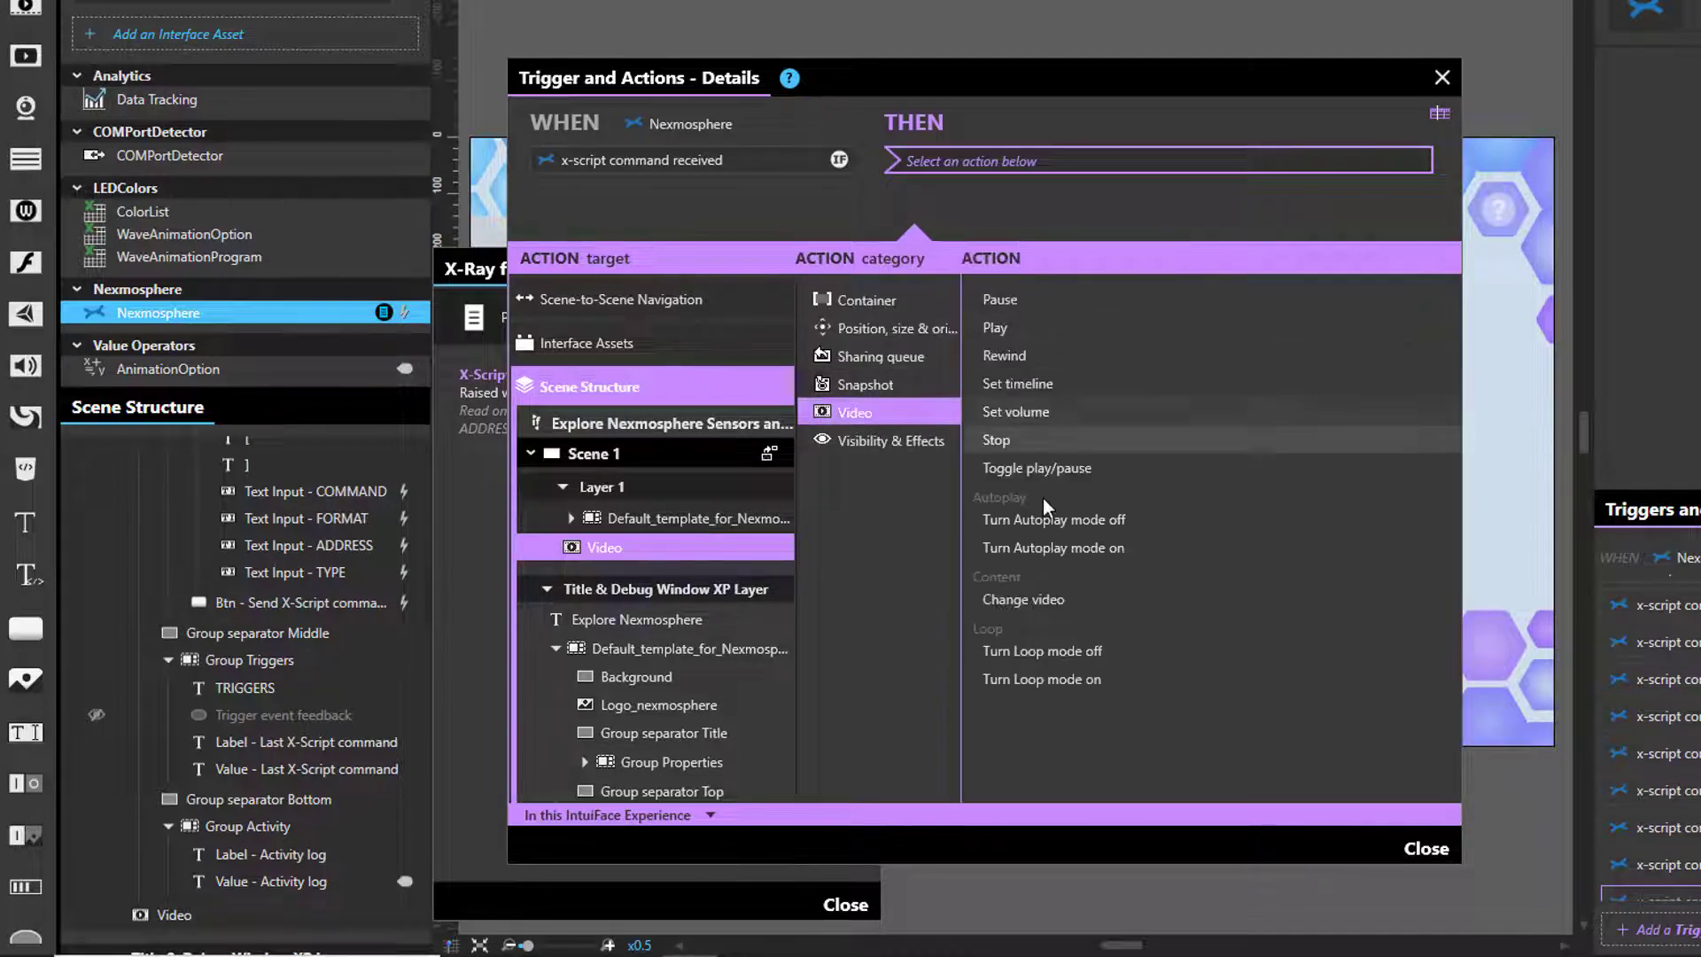
click(1022, 599)
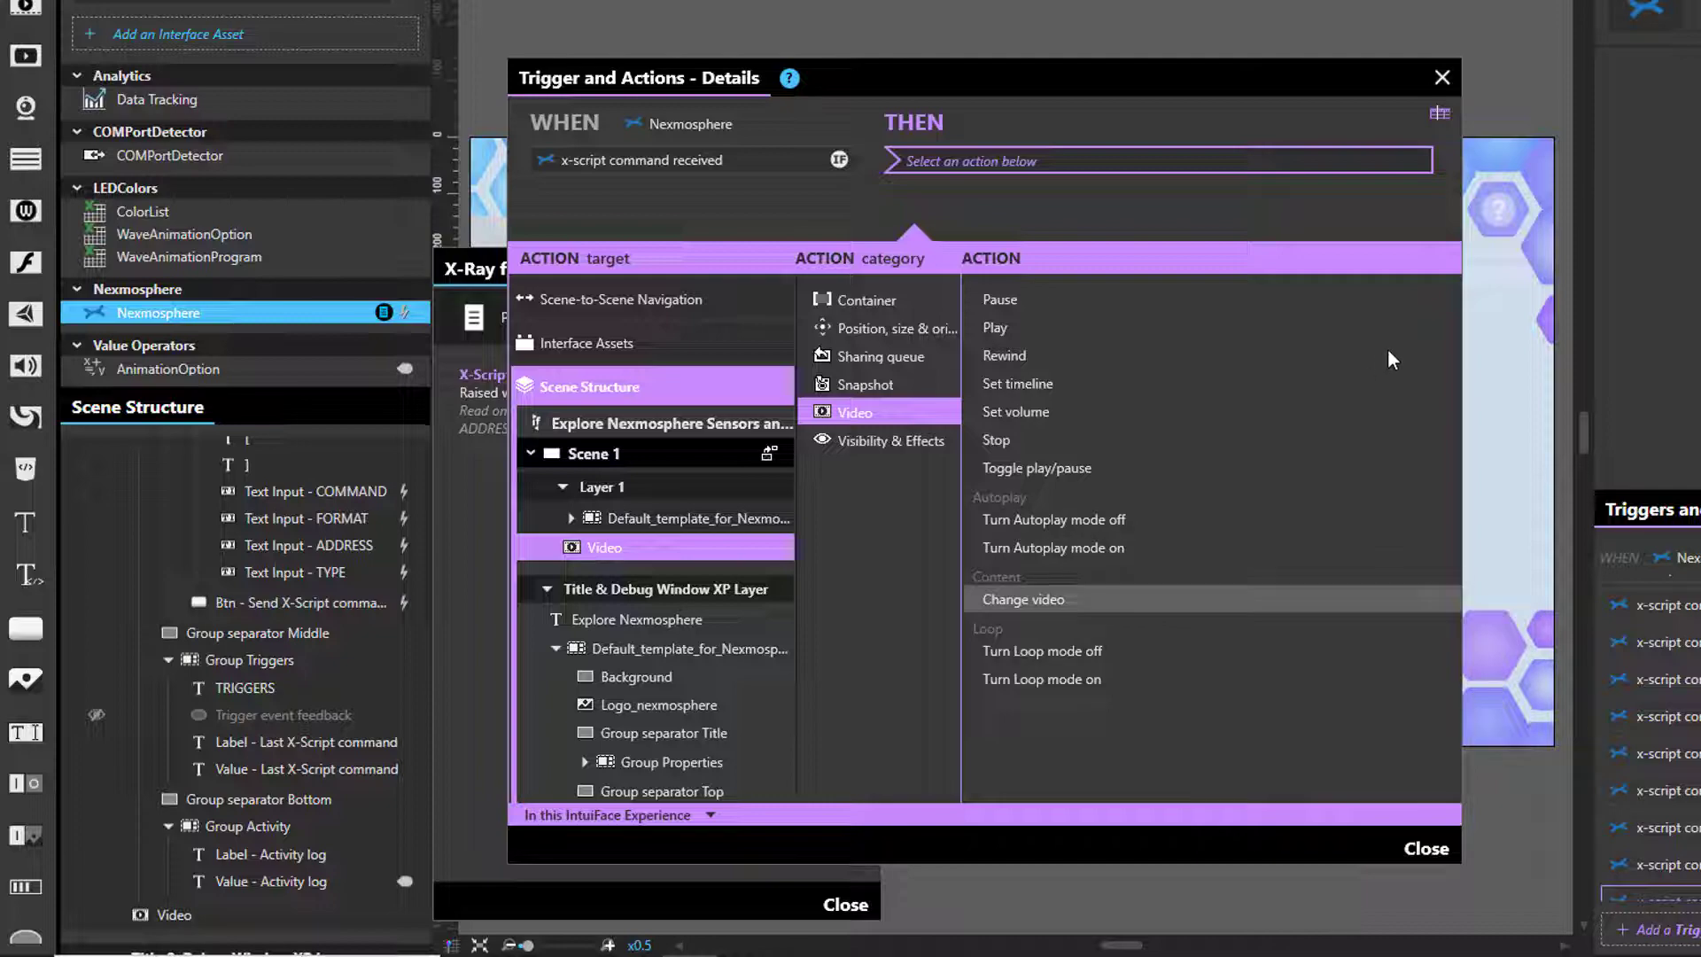
click(1410, 347)
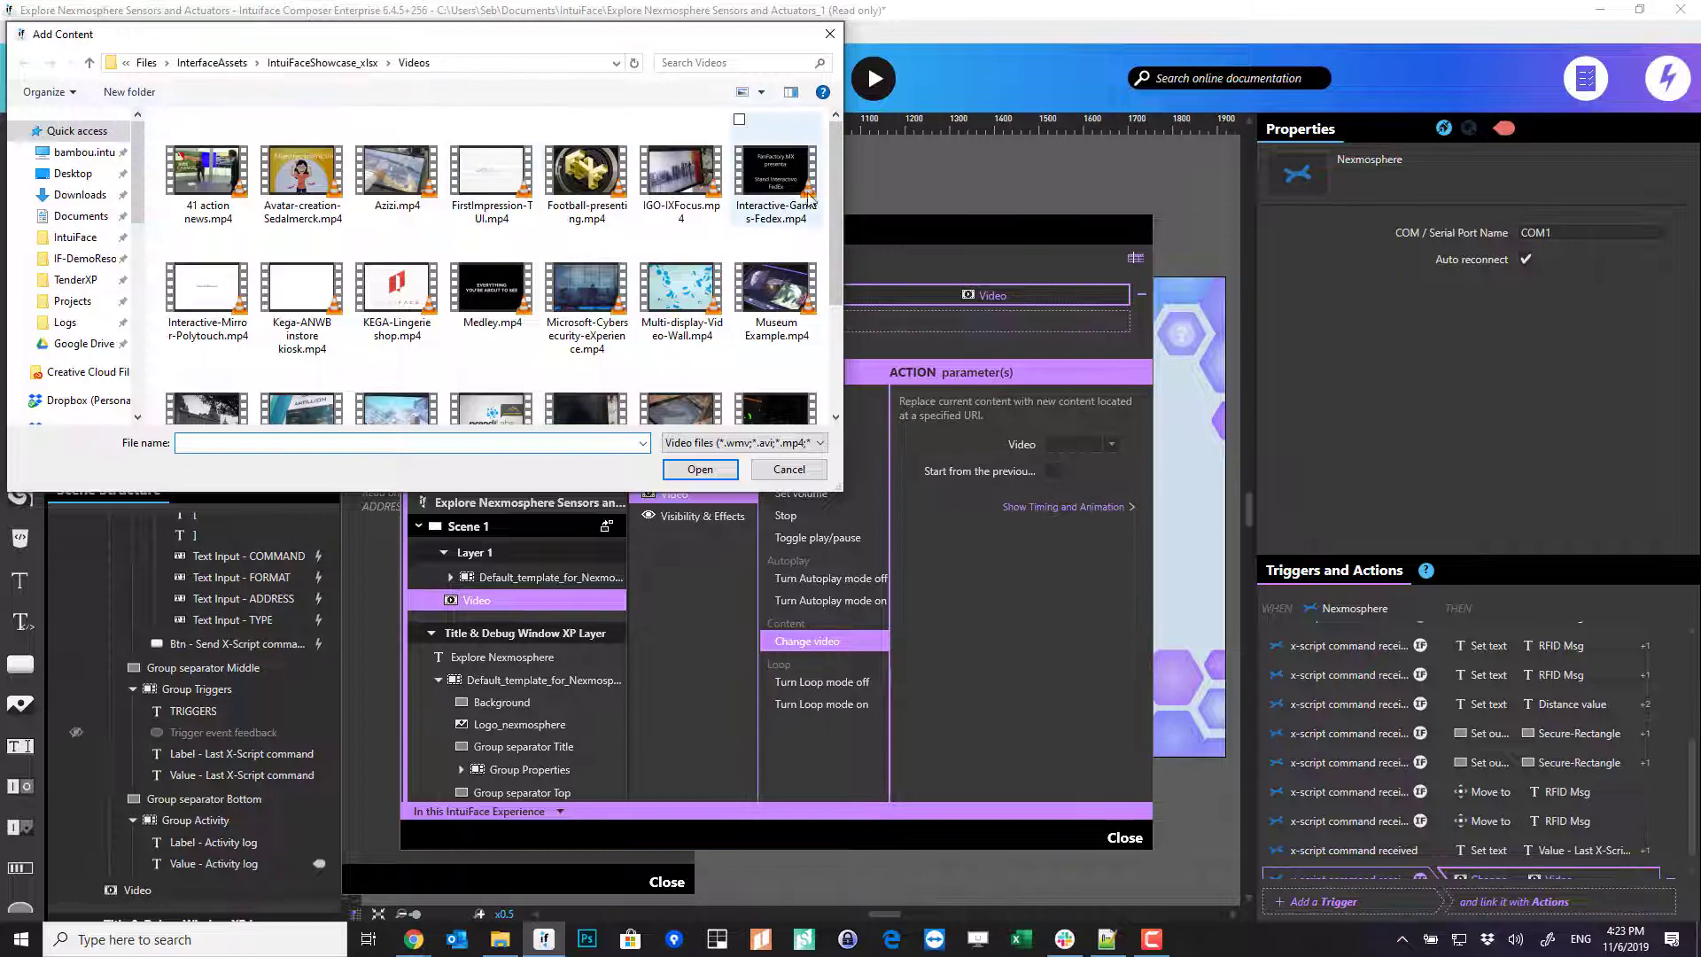
drag(840, 177, 840, 242)
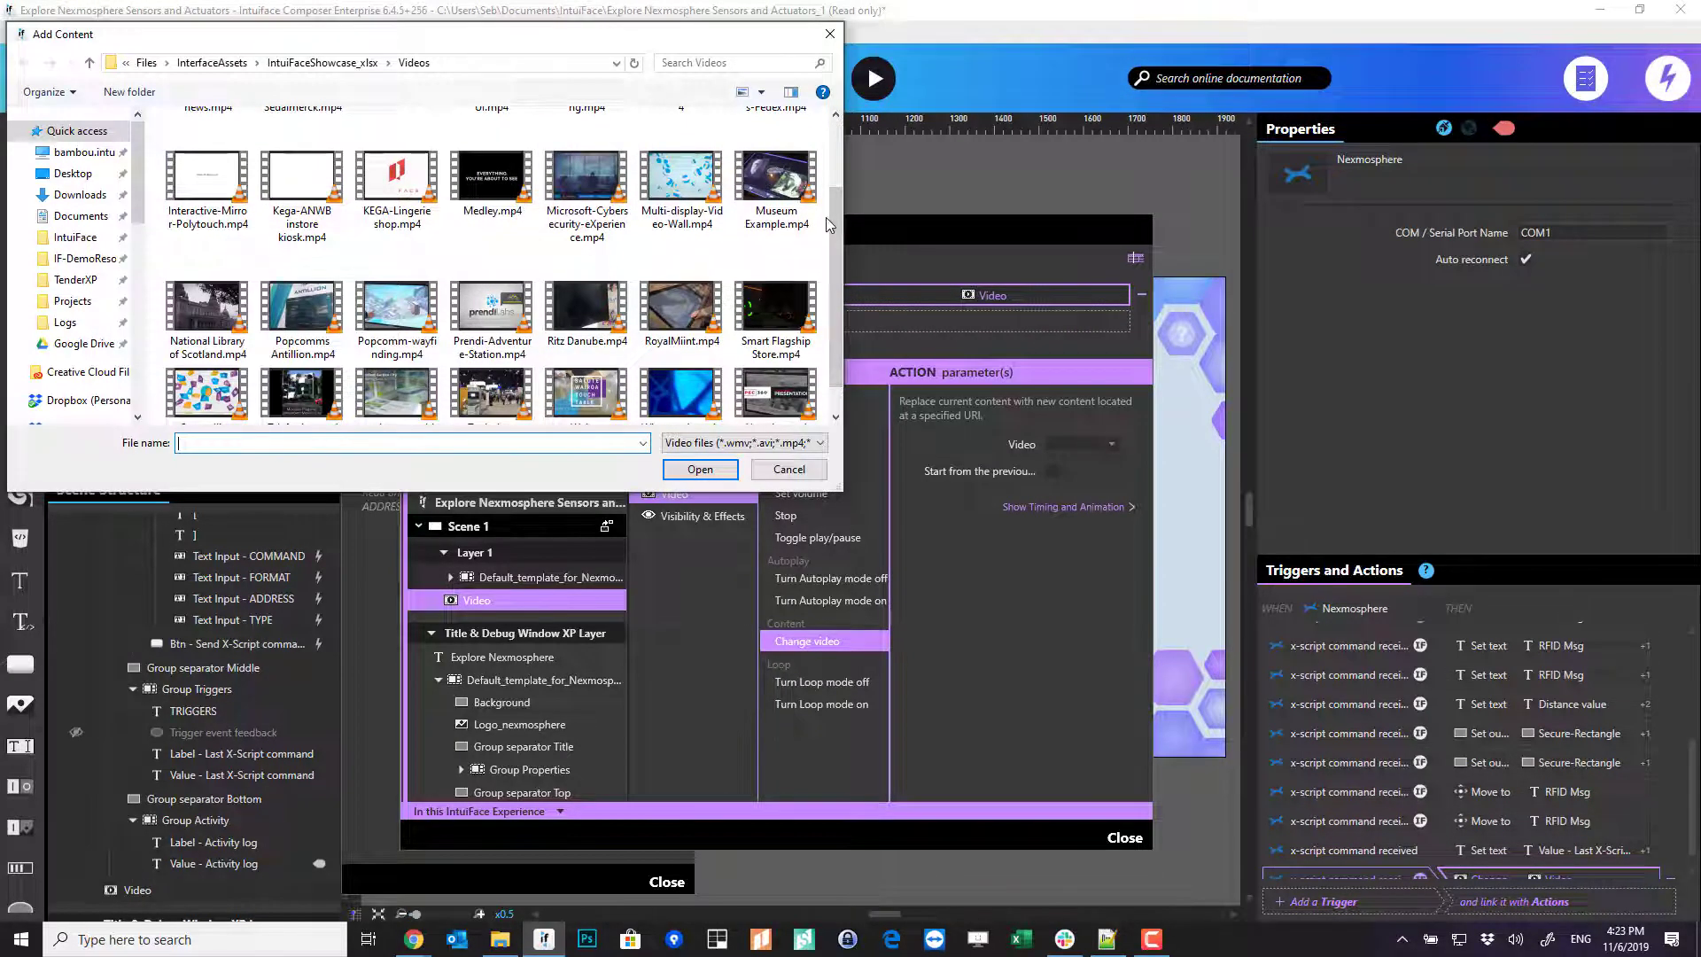
click(304, 315)
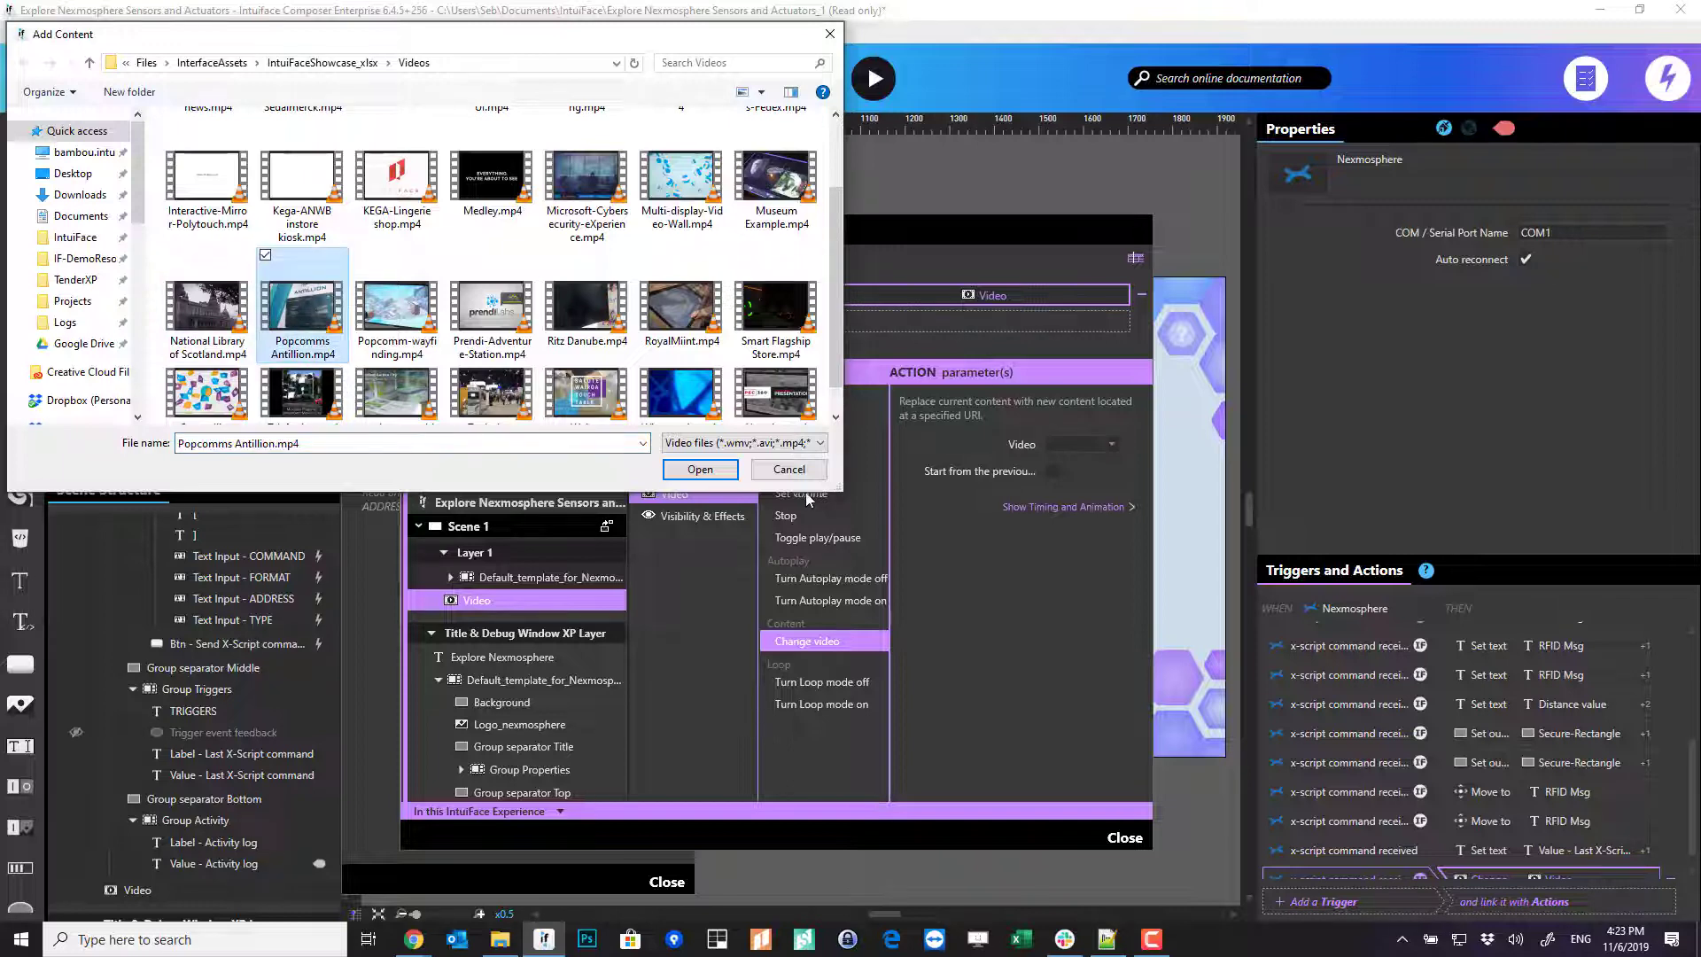
click(700, 469)
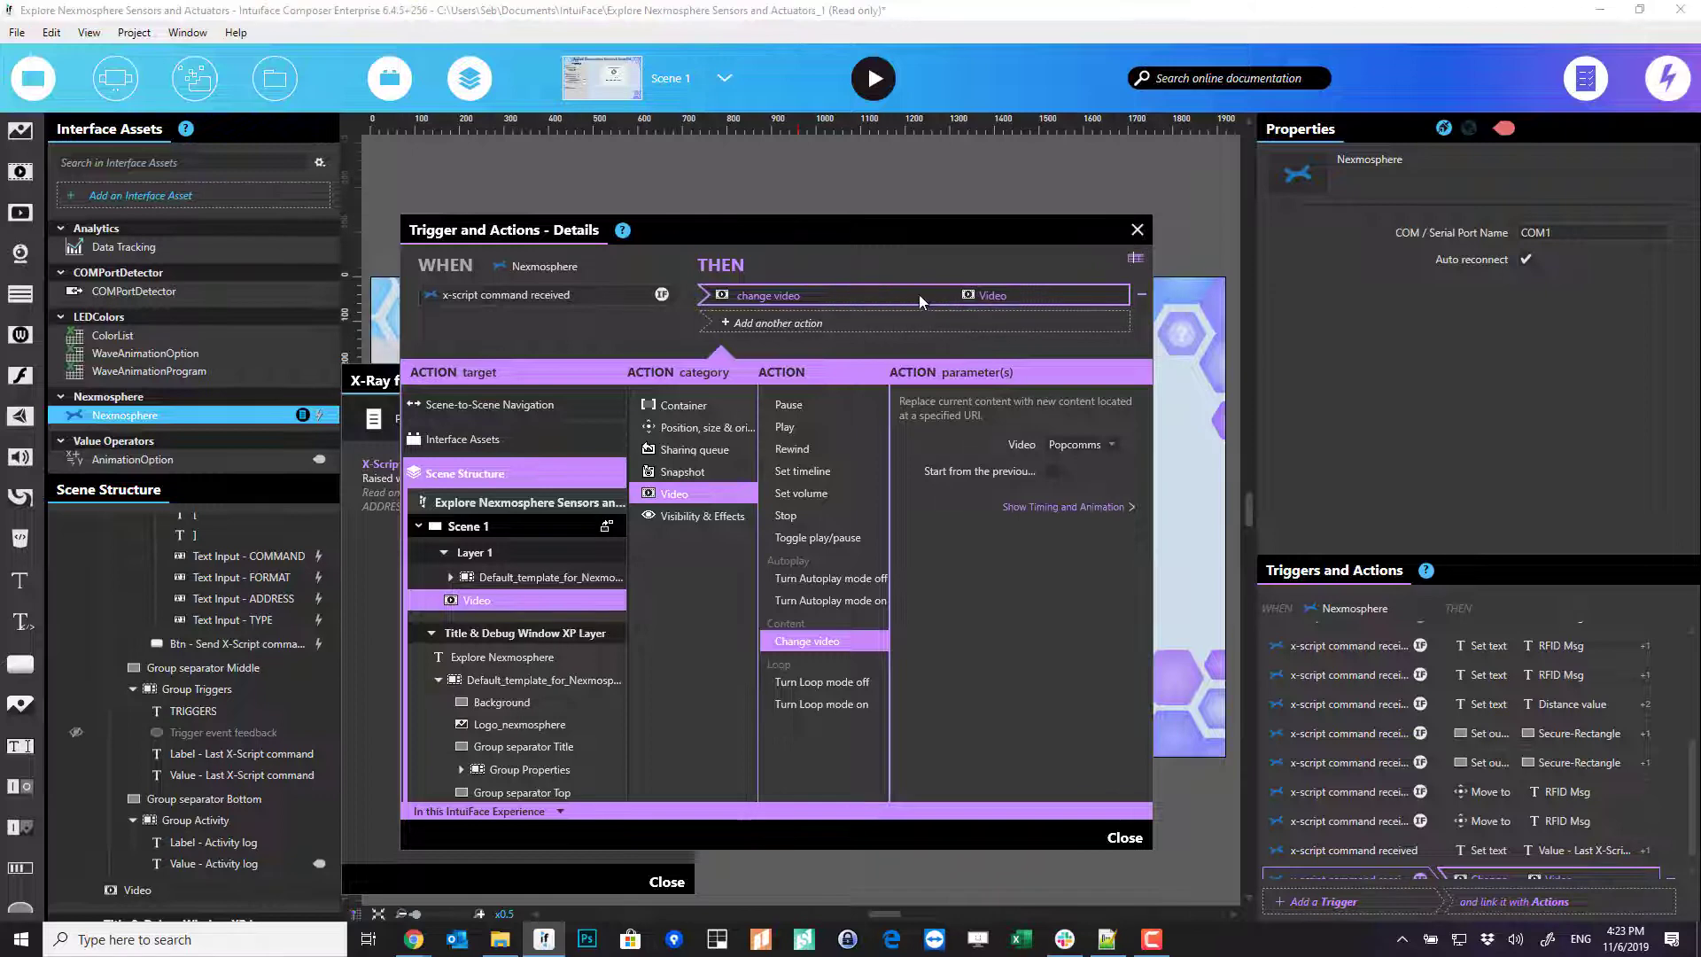
- Duplicate the Change video action into a Video Play action and remove the extra play copy
right_click(727, 296)
click(842, 429)
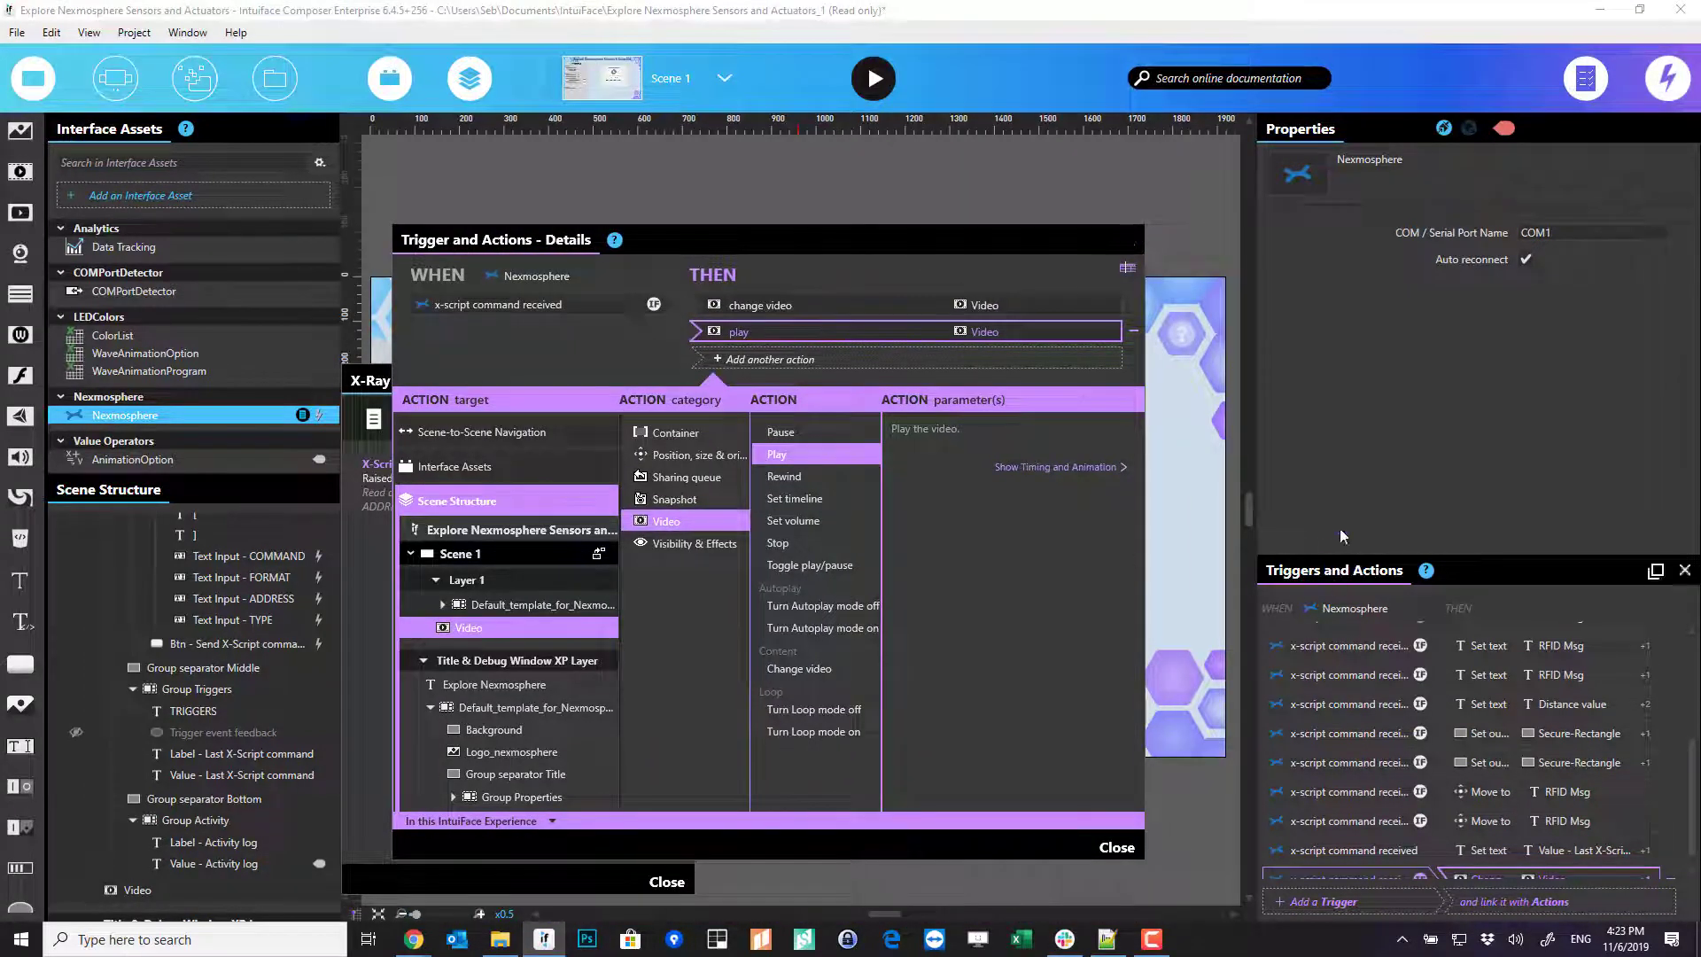
drag(1462, 557, 1447, 406)
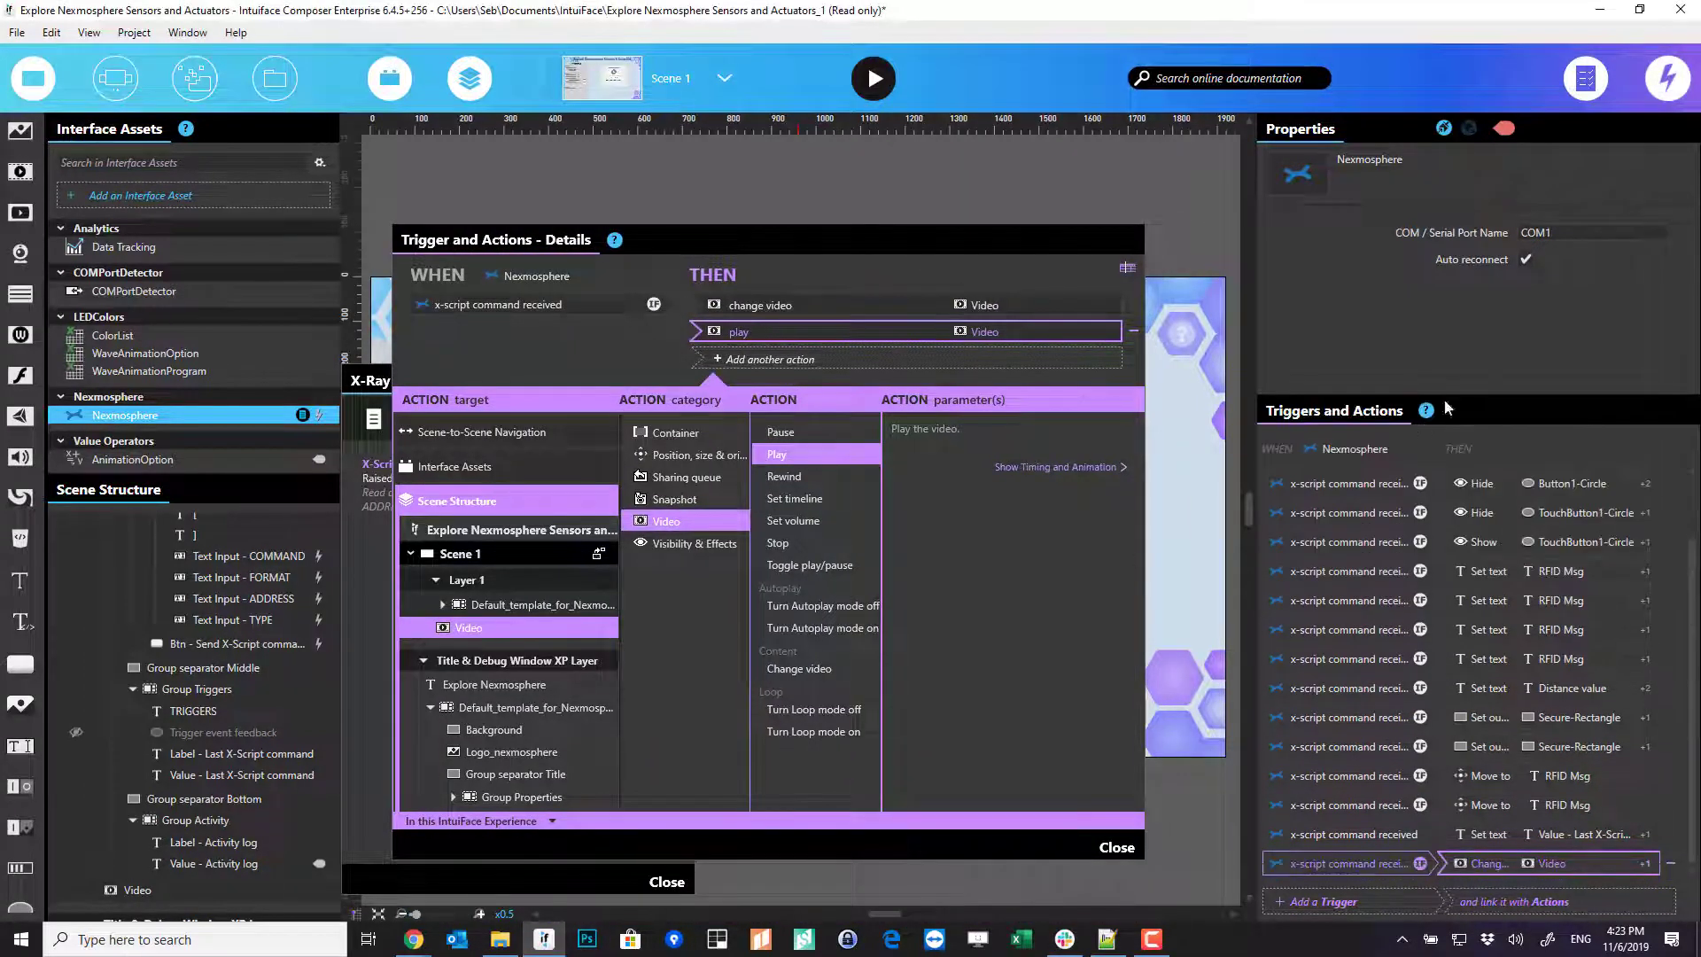
right_click(1368, 864)
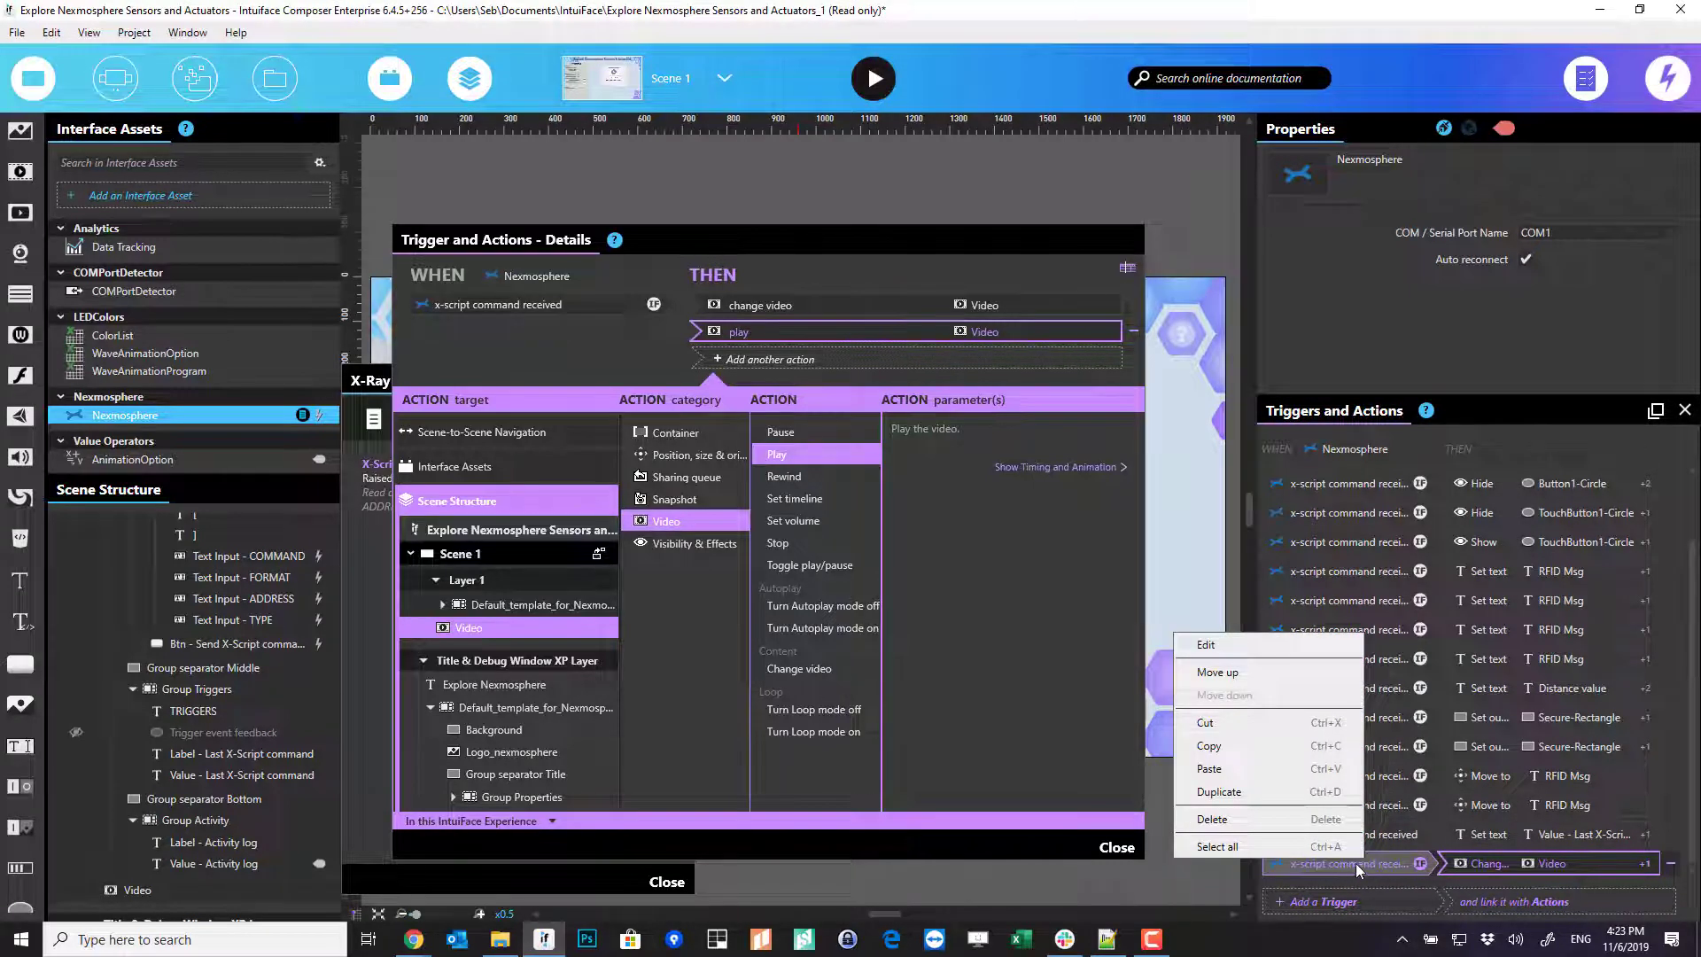
click(1244, 793)
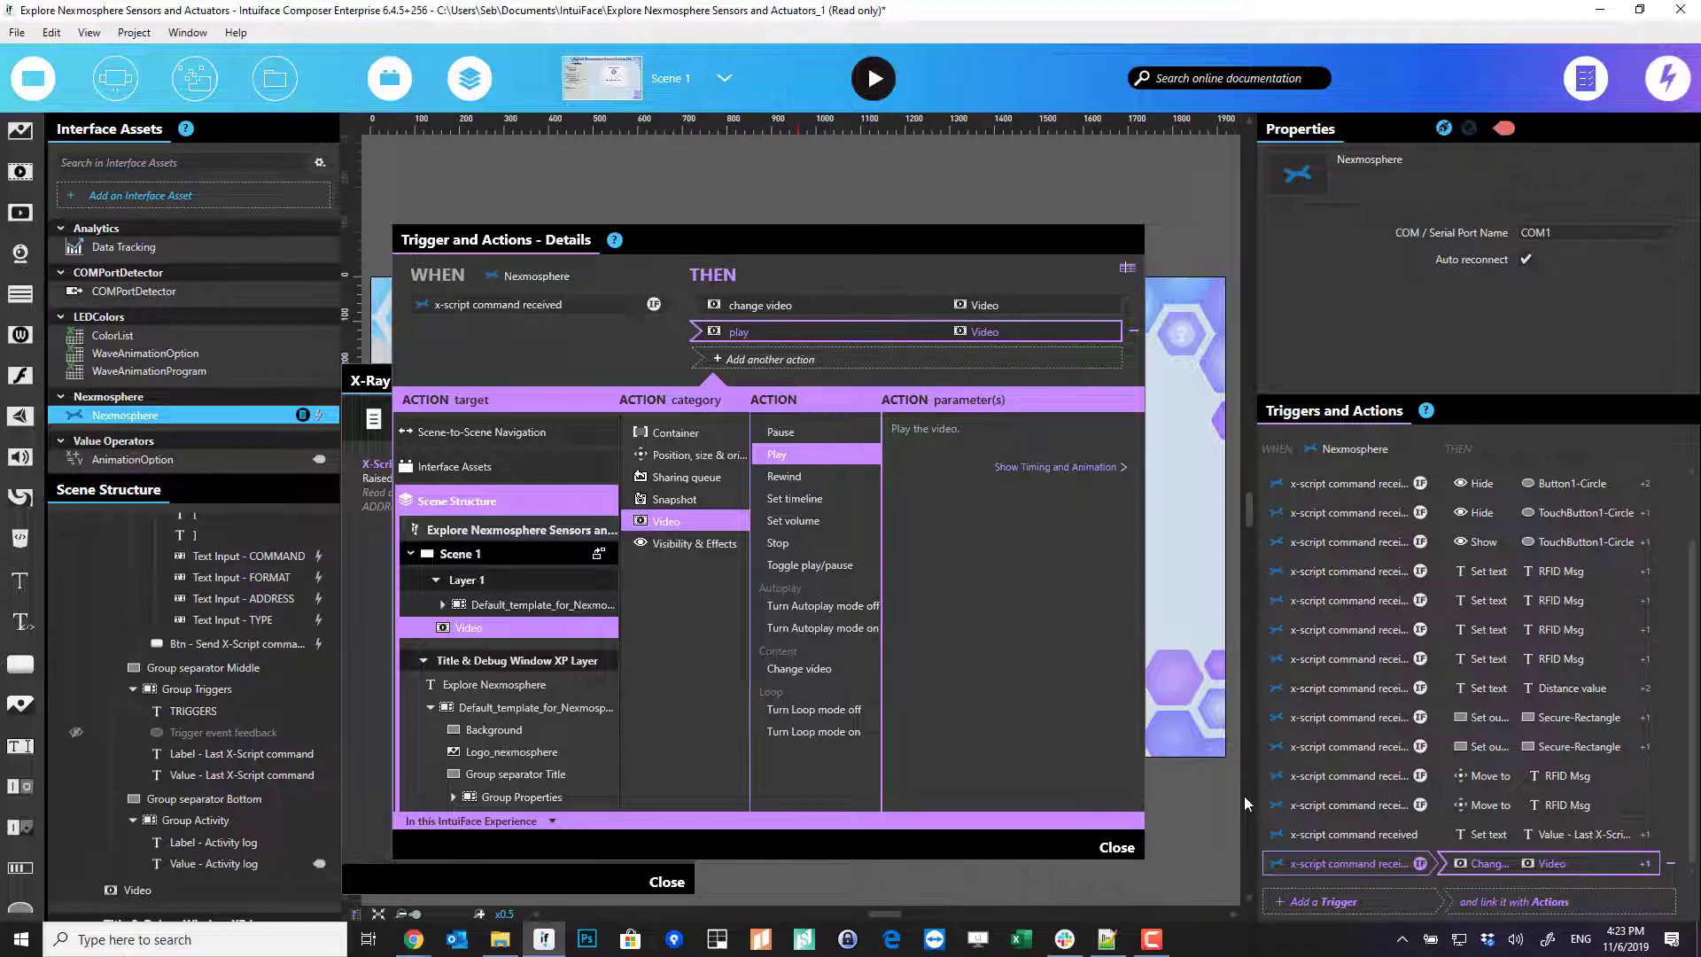
click(1348, 869)
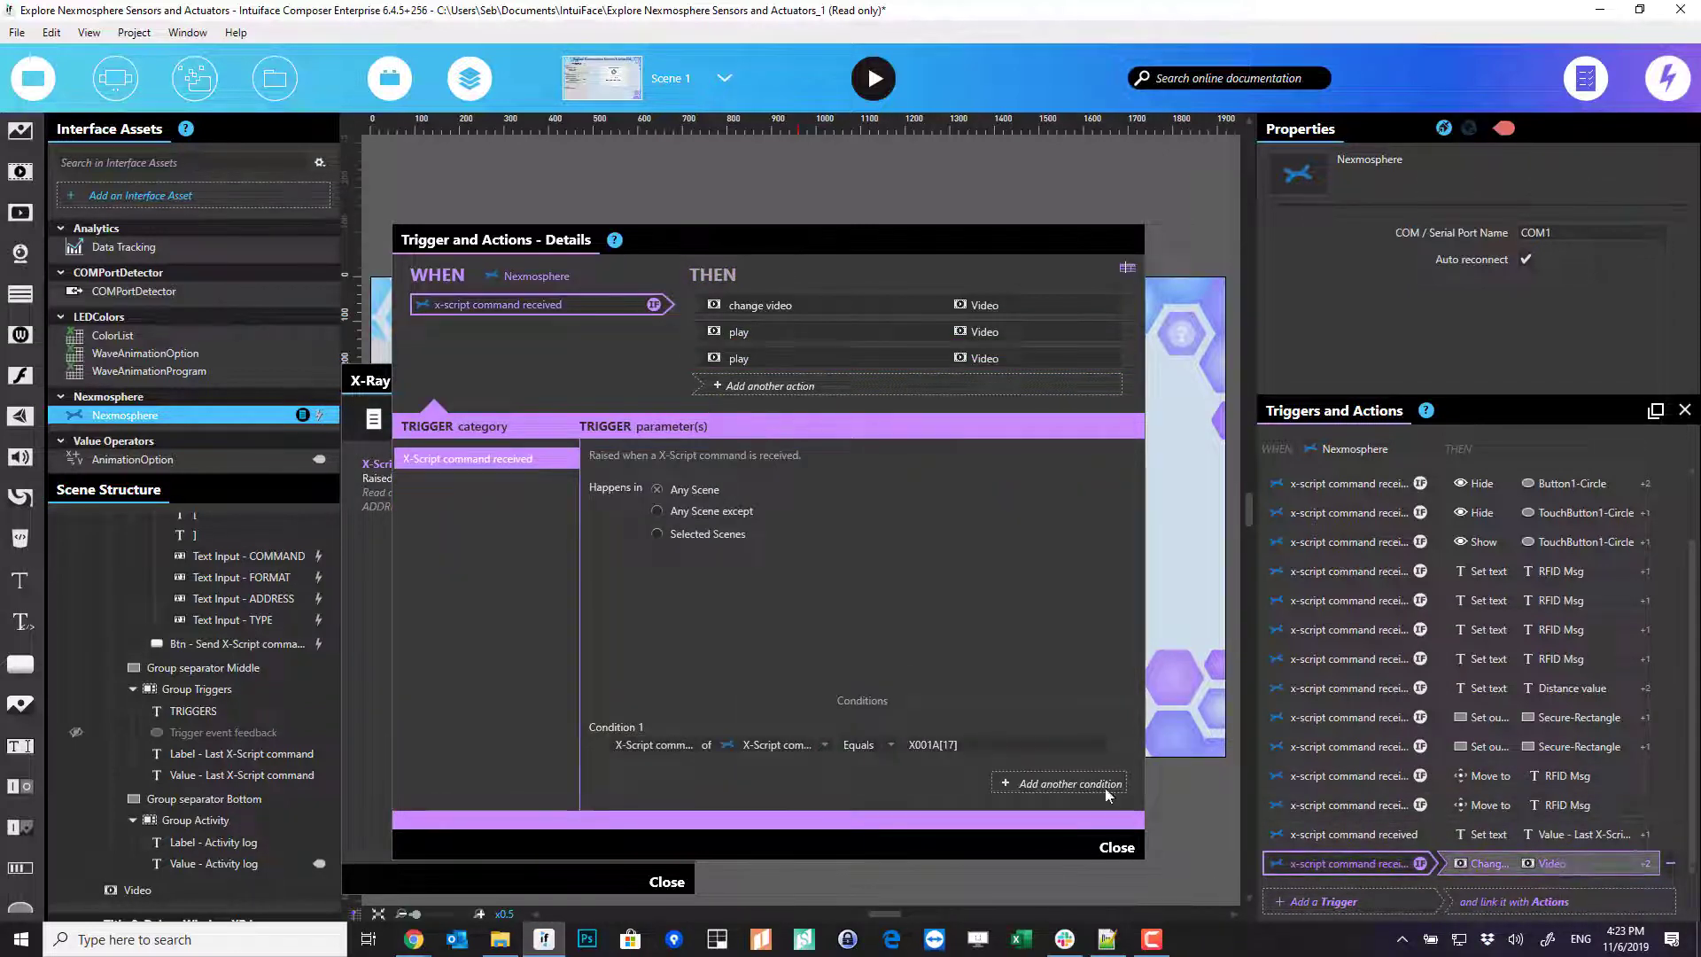
click(939, 305)
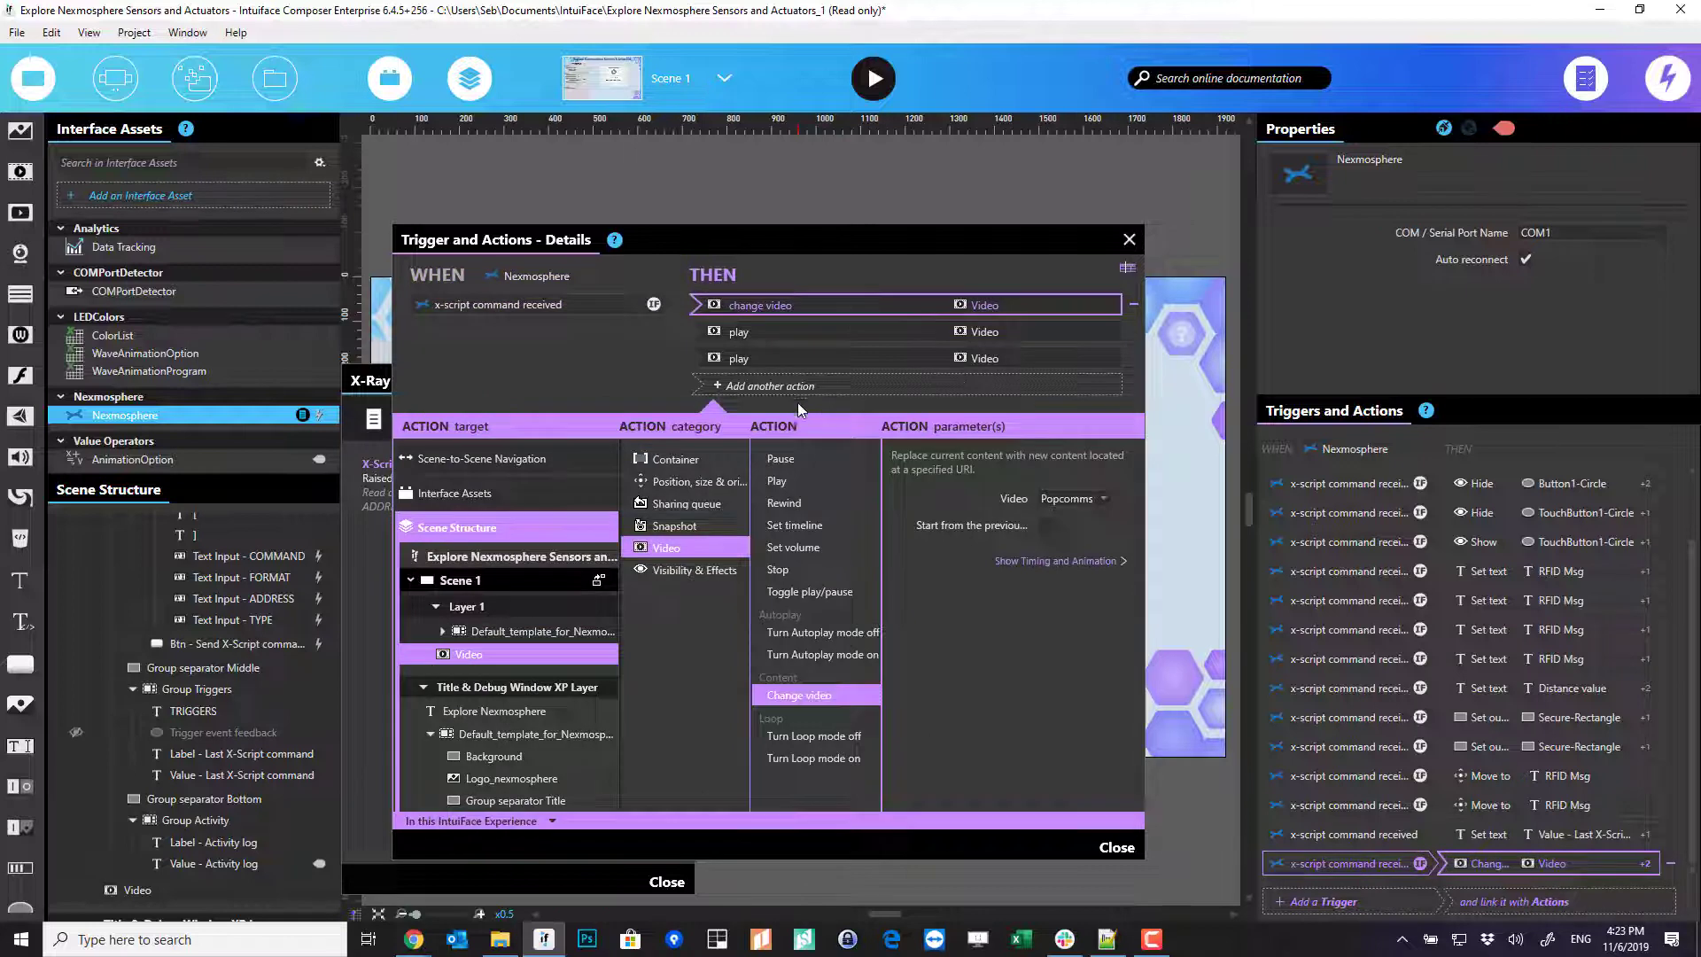
click(1134, 357)
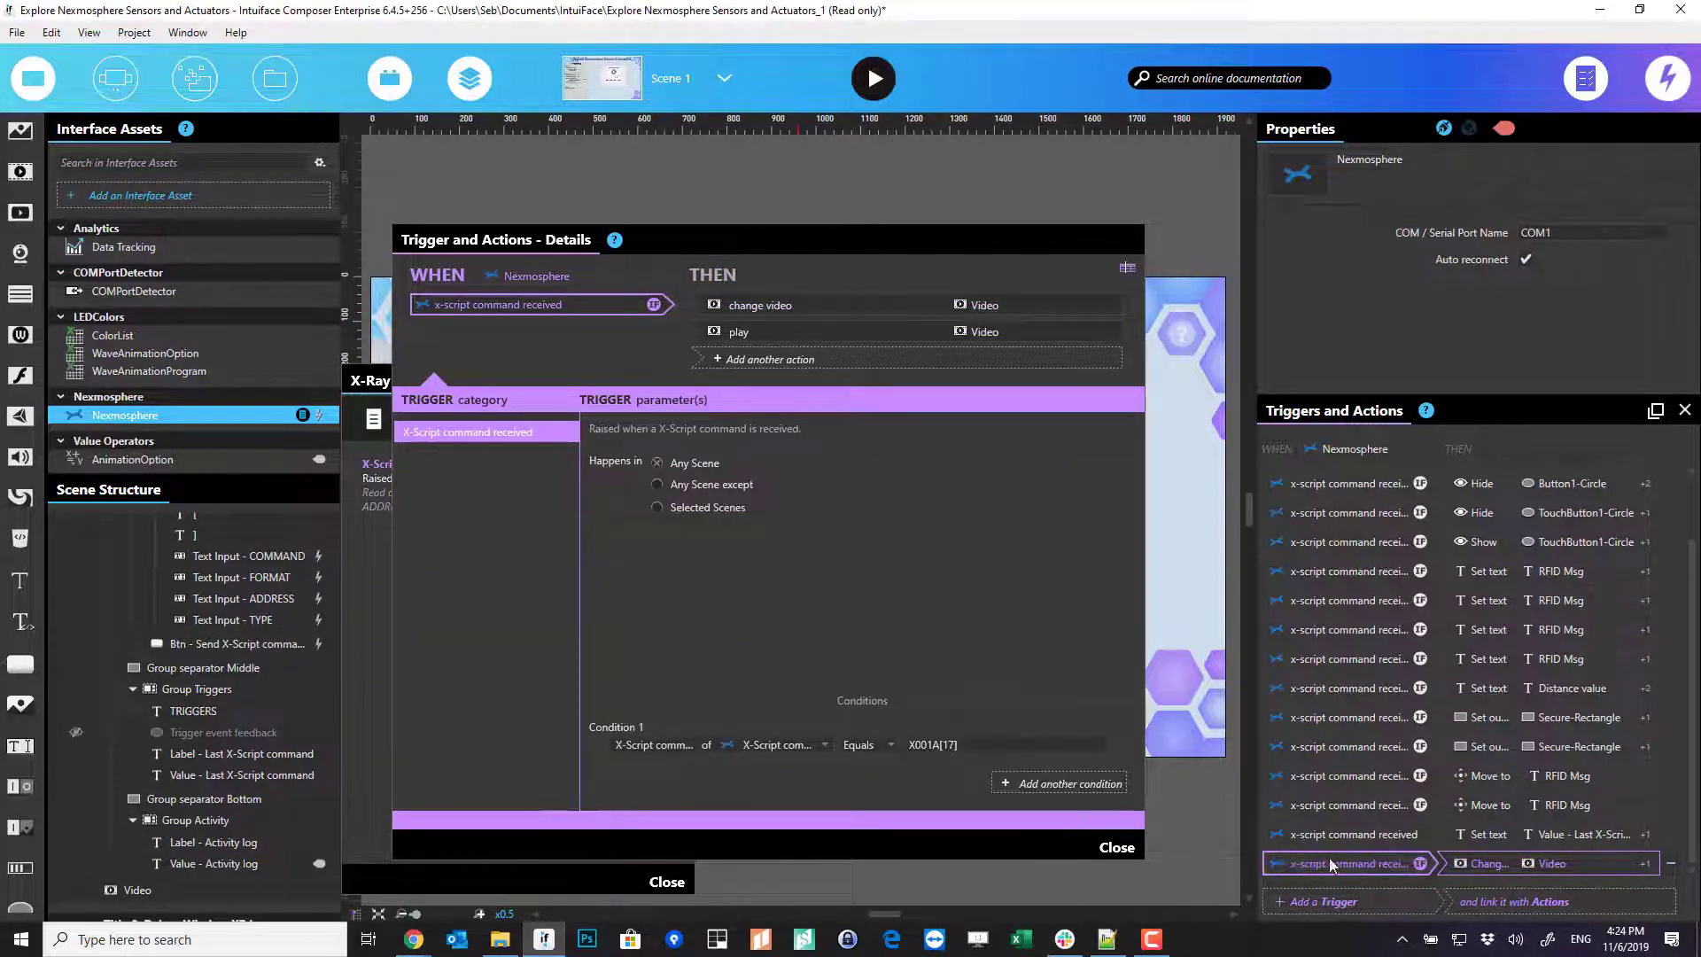
- Duplicate the video trigger and change its Condition 1 to ADDRESS Equals 001
right_click(1349, 869)
click(1255, 795)
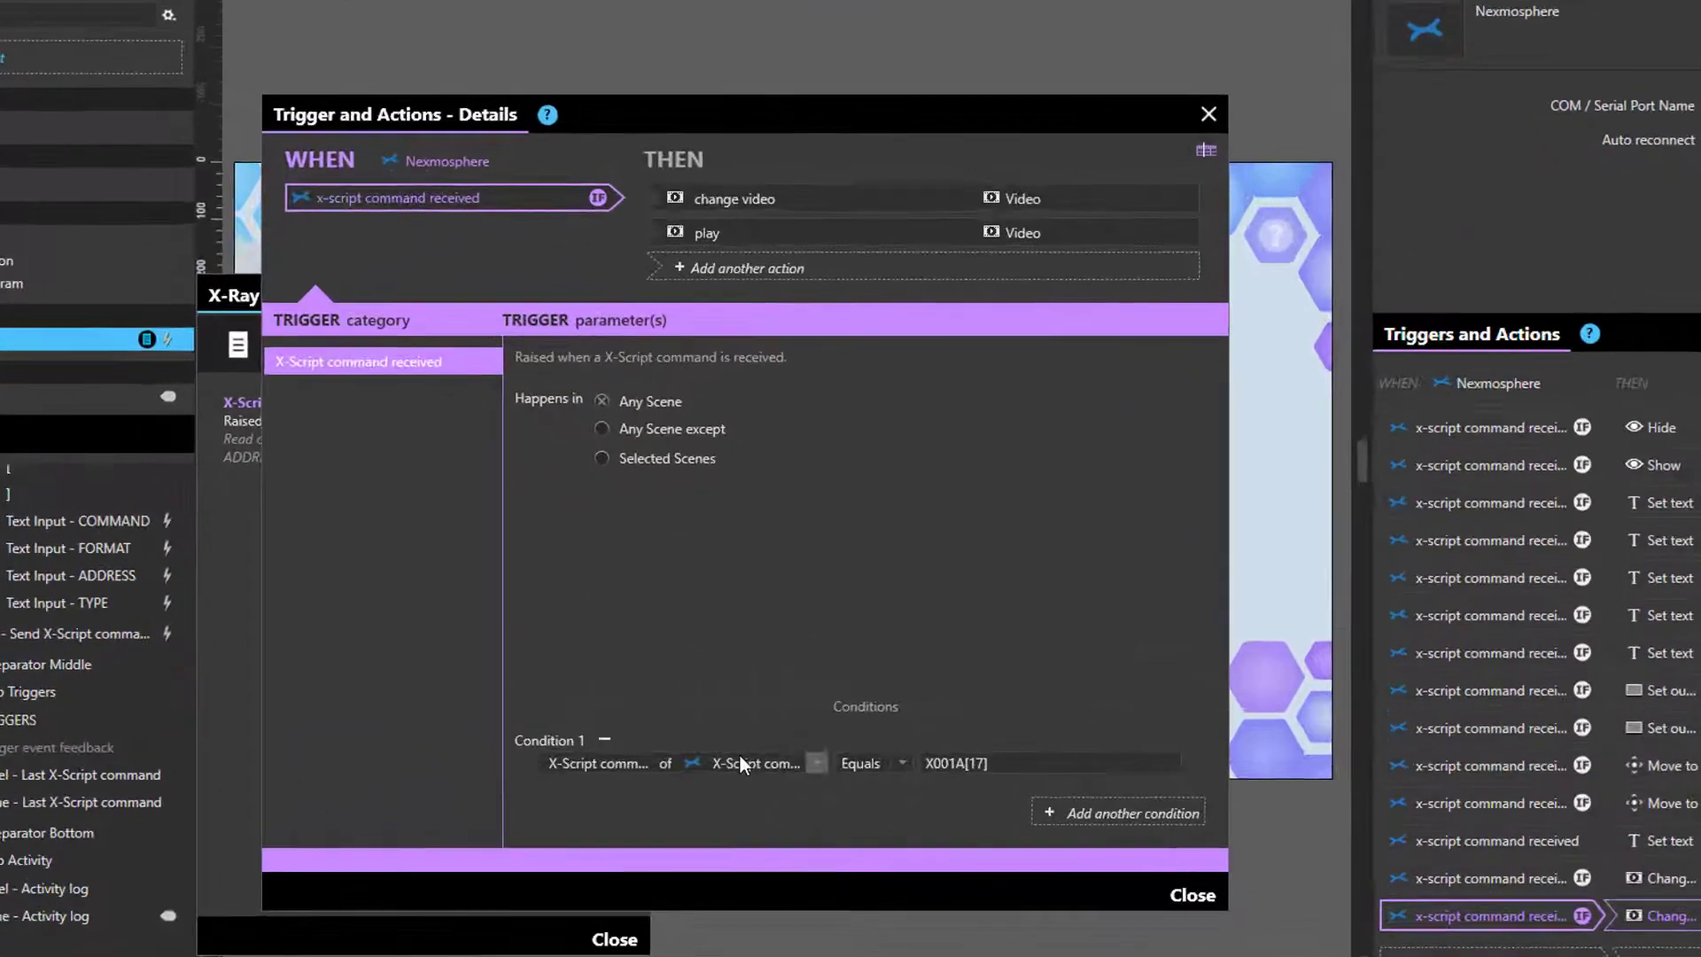
click(795, 746)
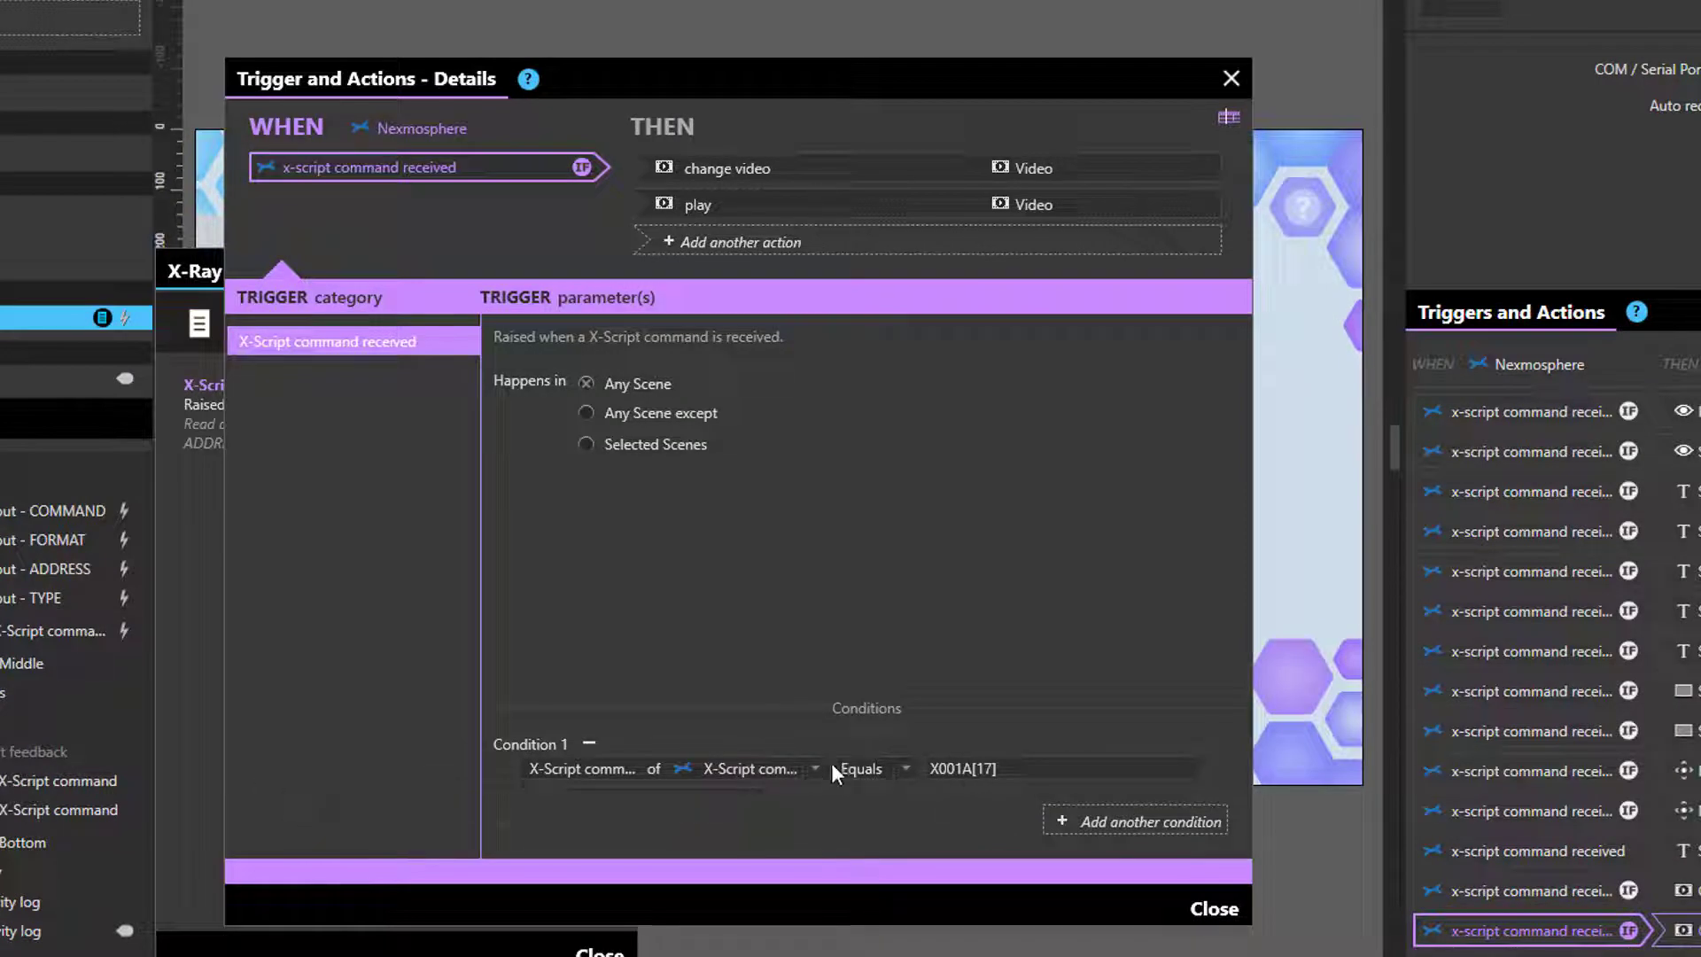
click(809, 767)
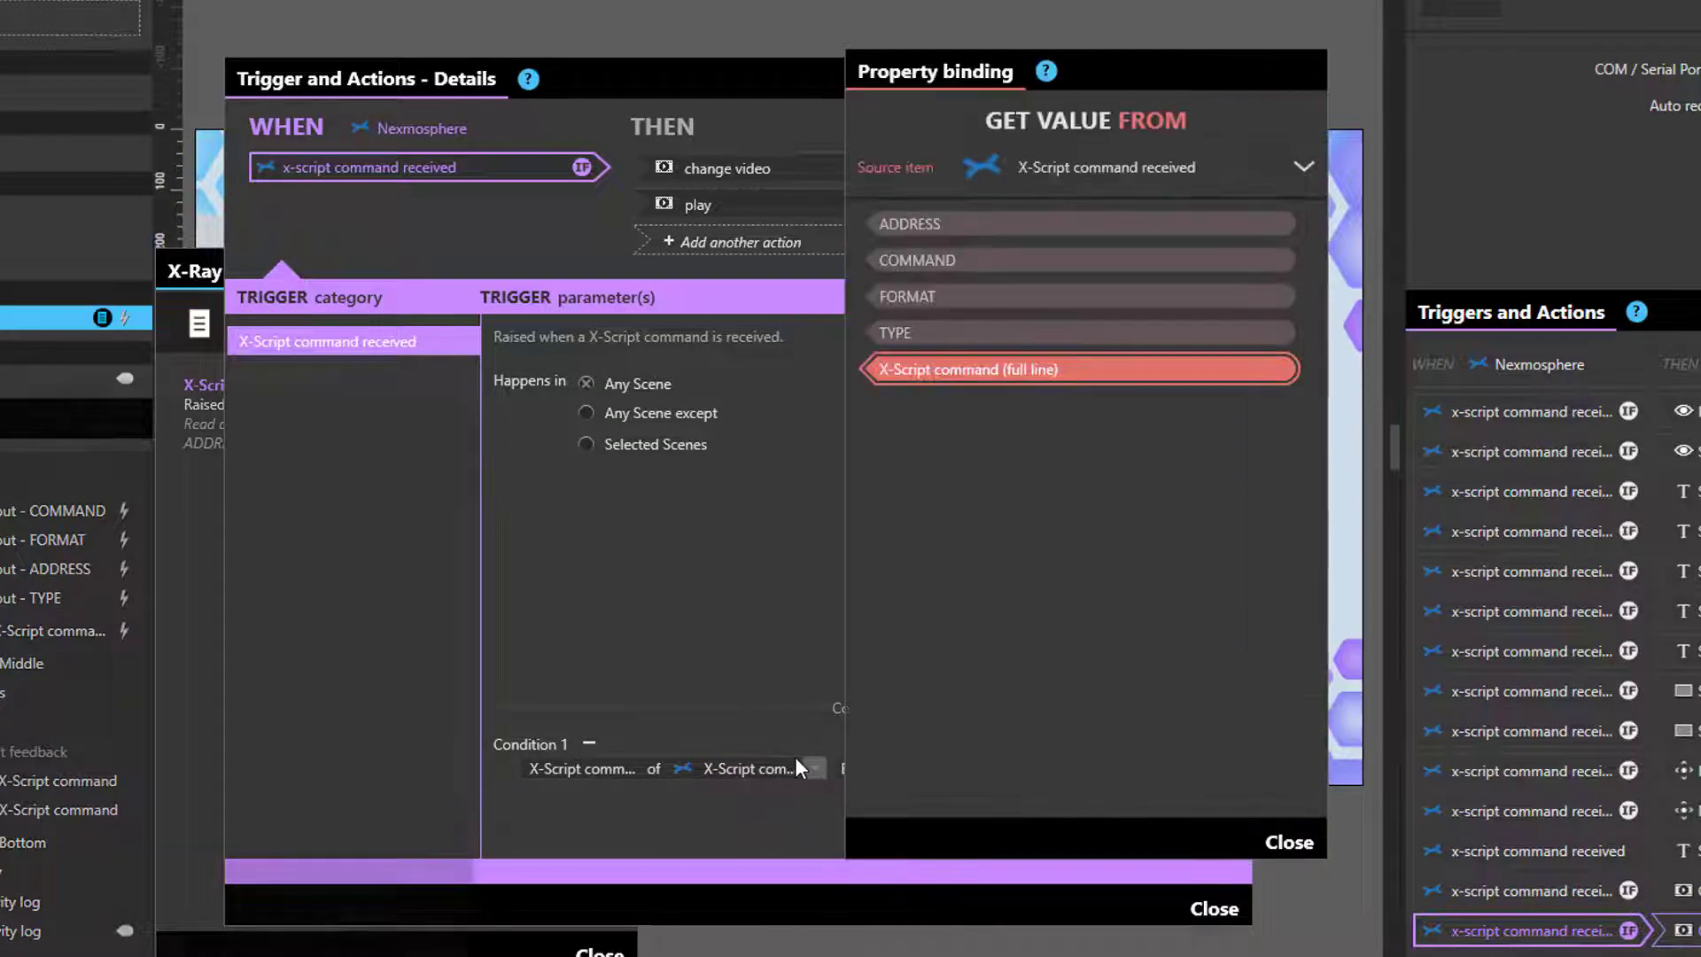
key(super)
key(super)
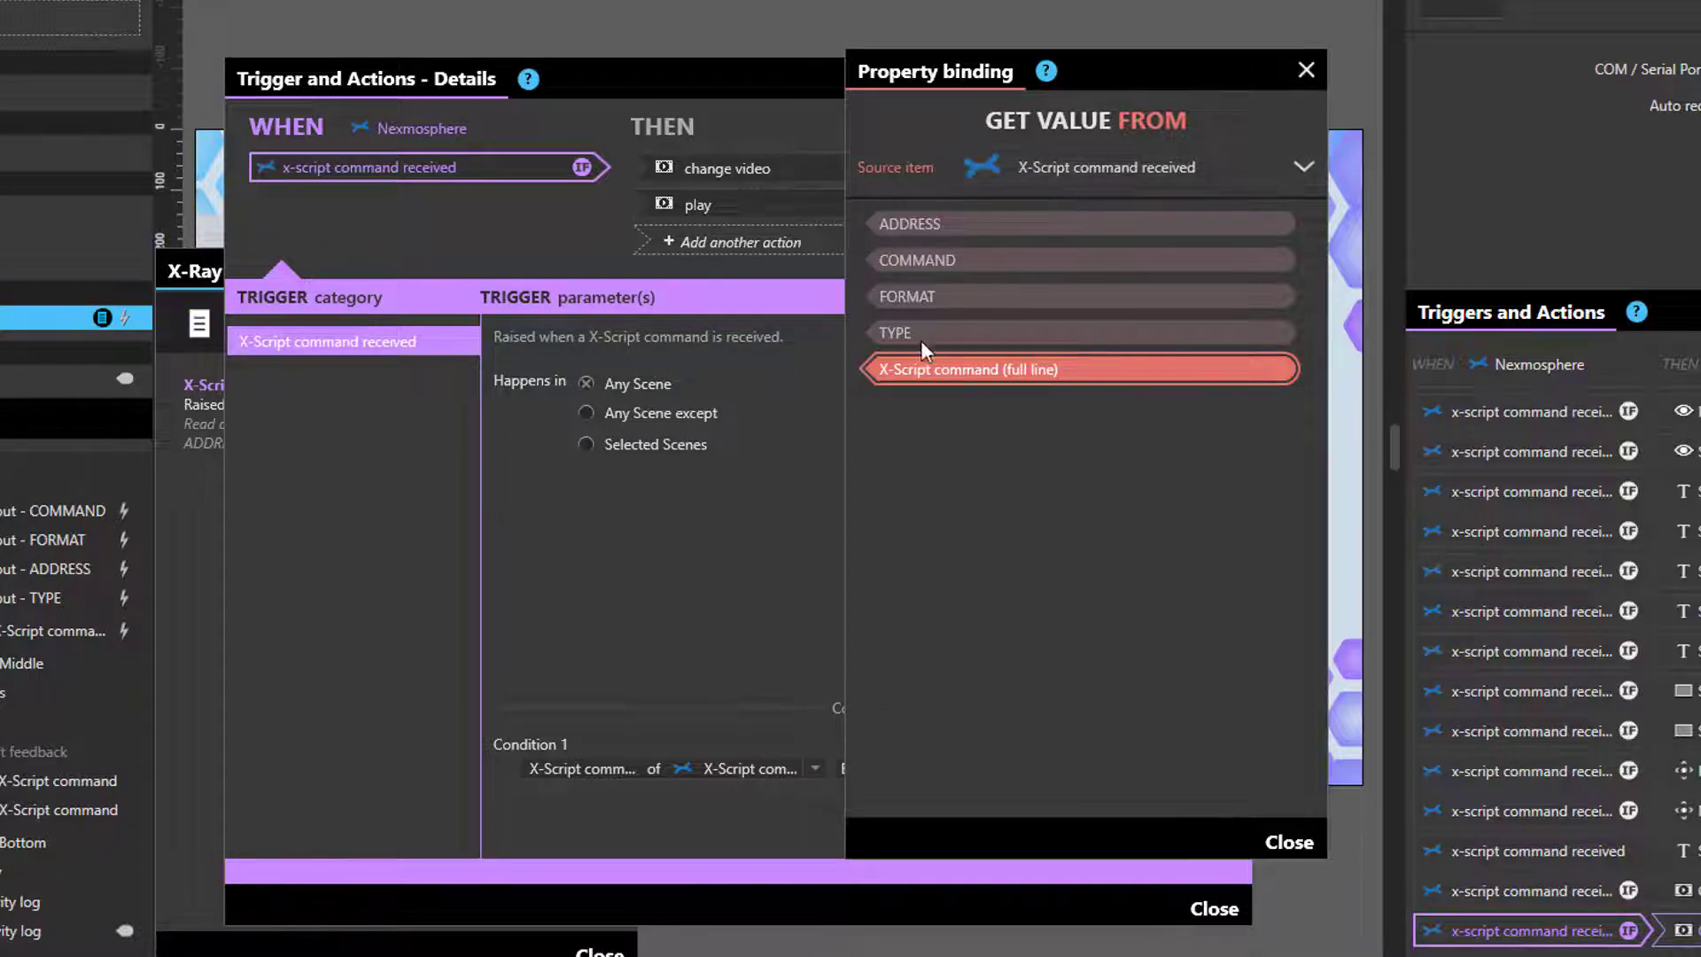
click(983, 221)
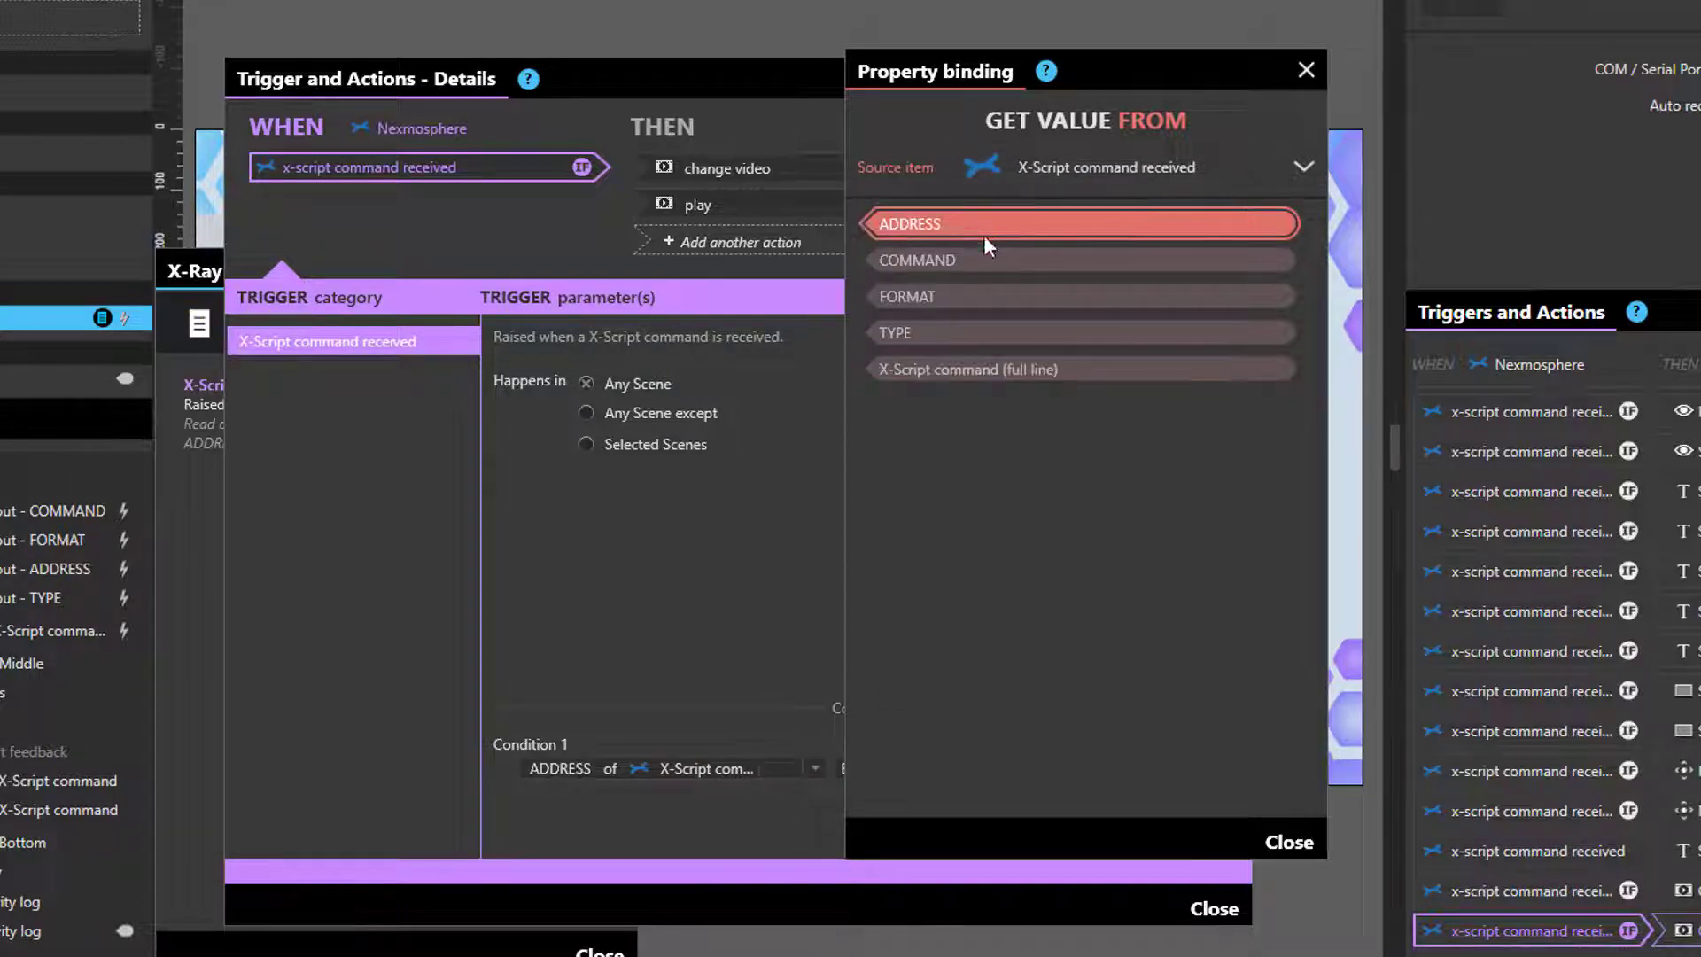
drag(997, 762, 721, 774)
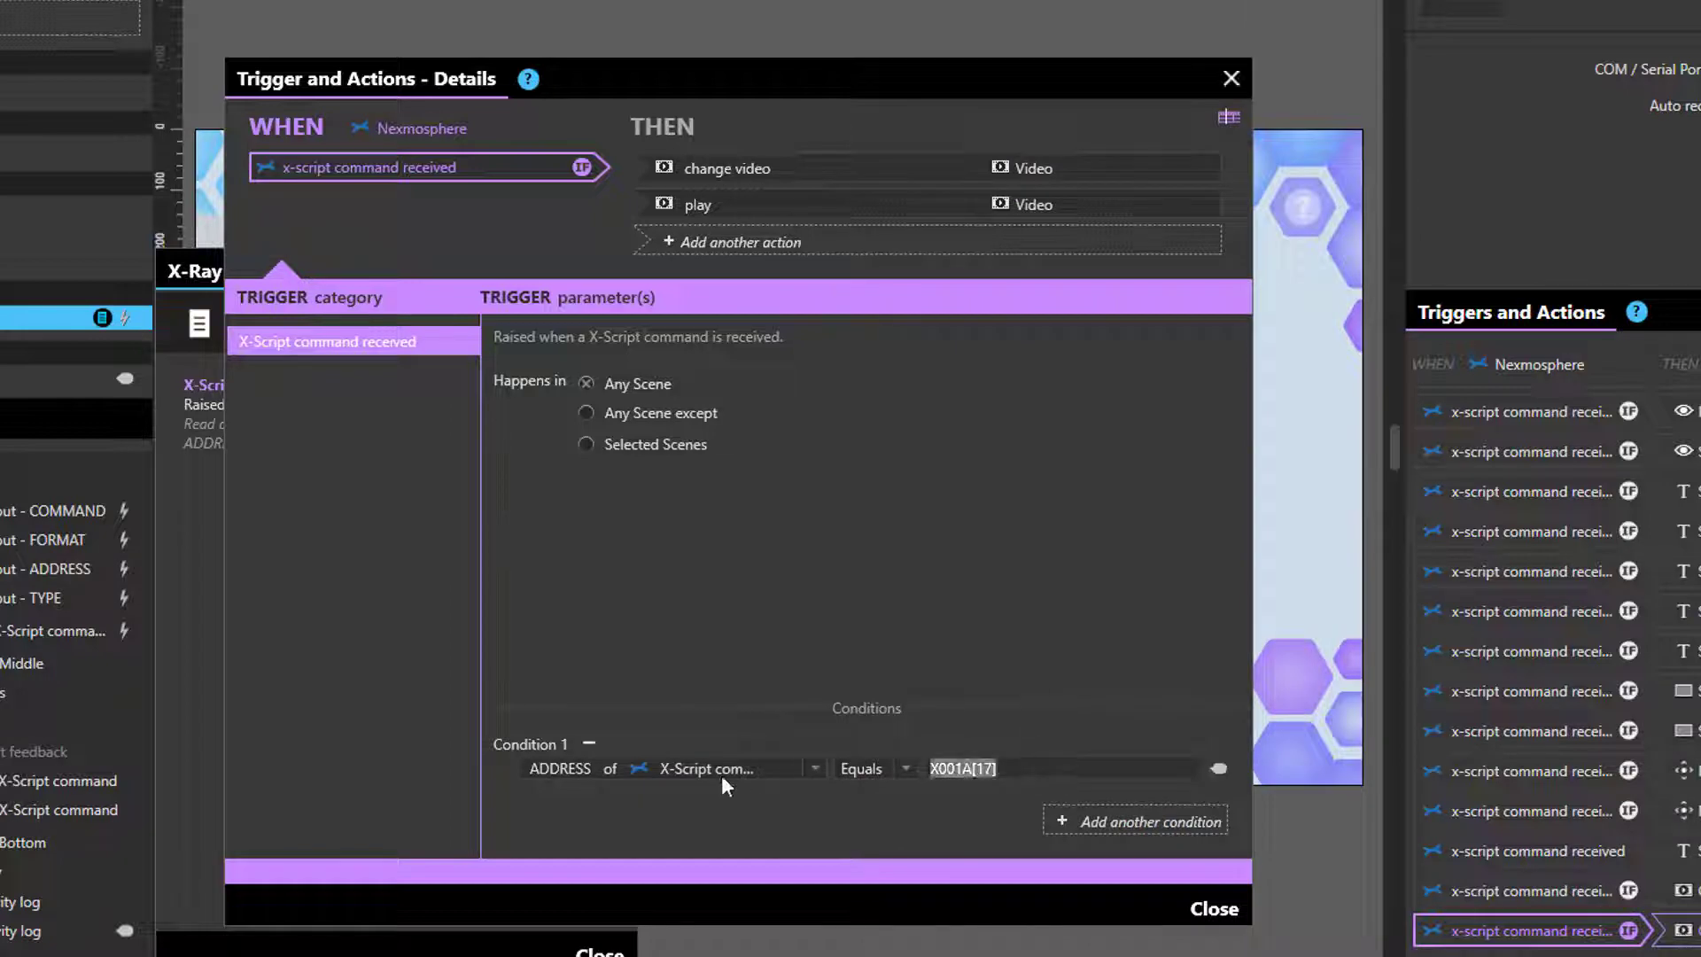
text(001)
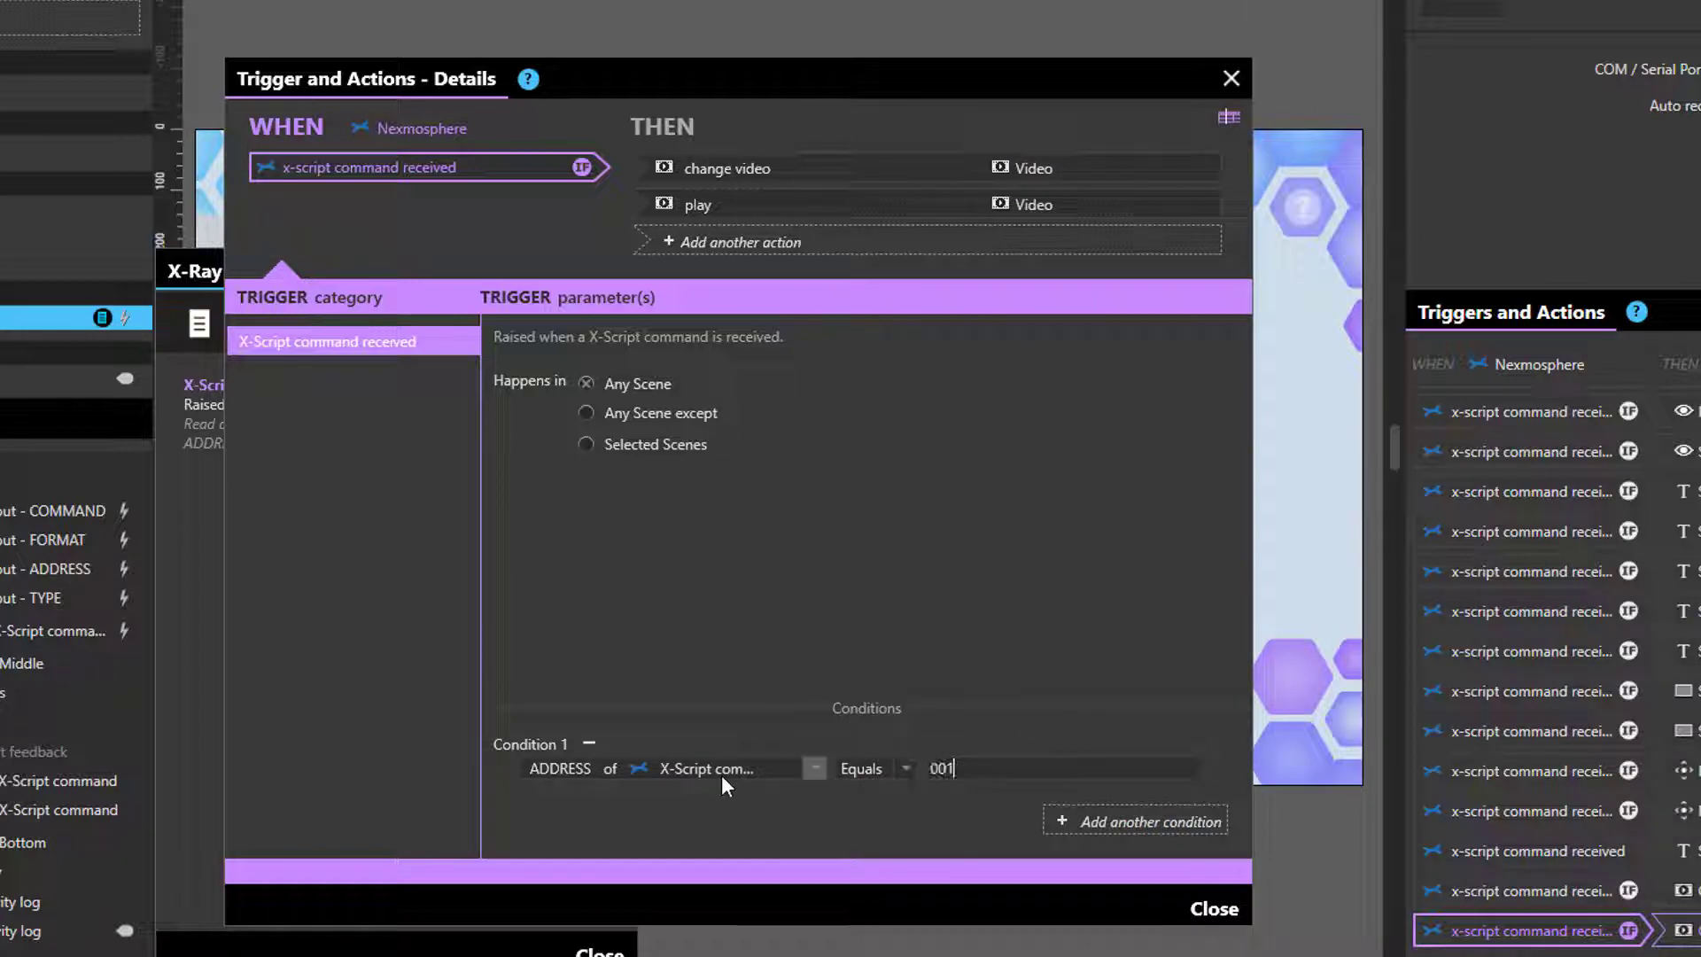
- Add a second condition: COMMAND Equals 3
click(1151, 814)
click(784, 769)
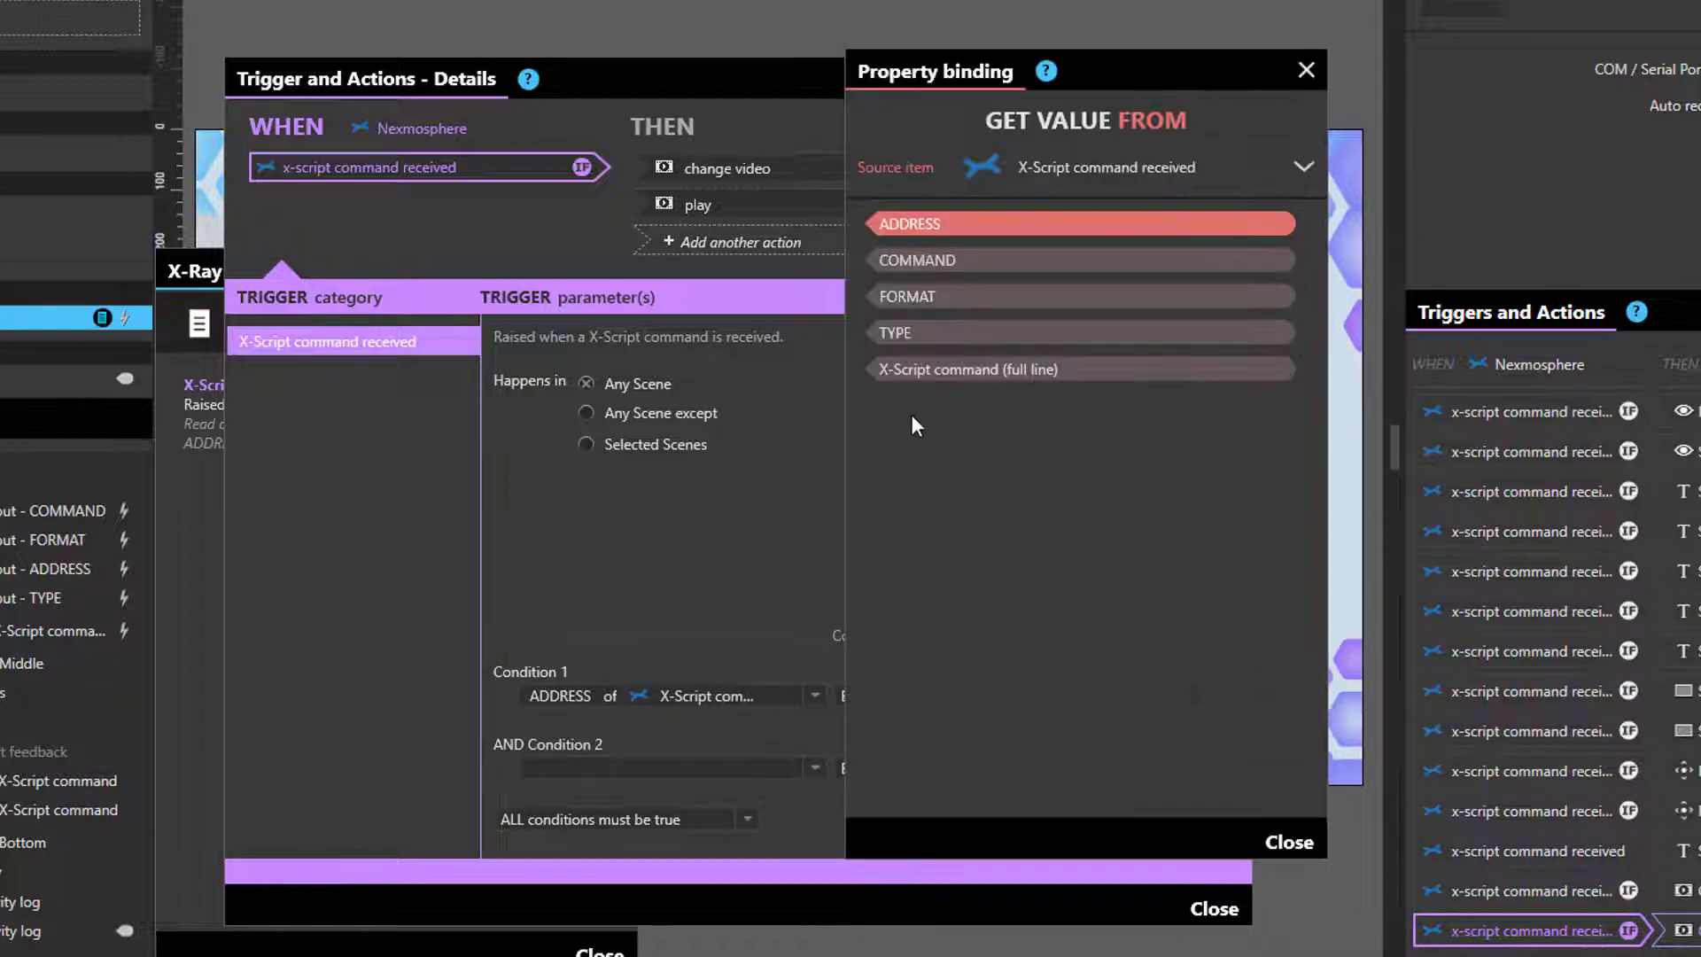
click(934, 261)
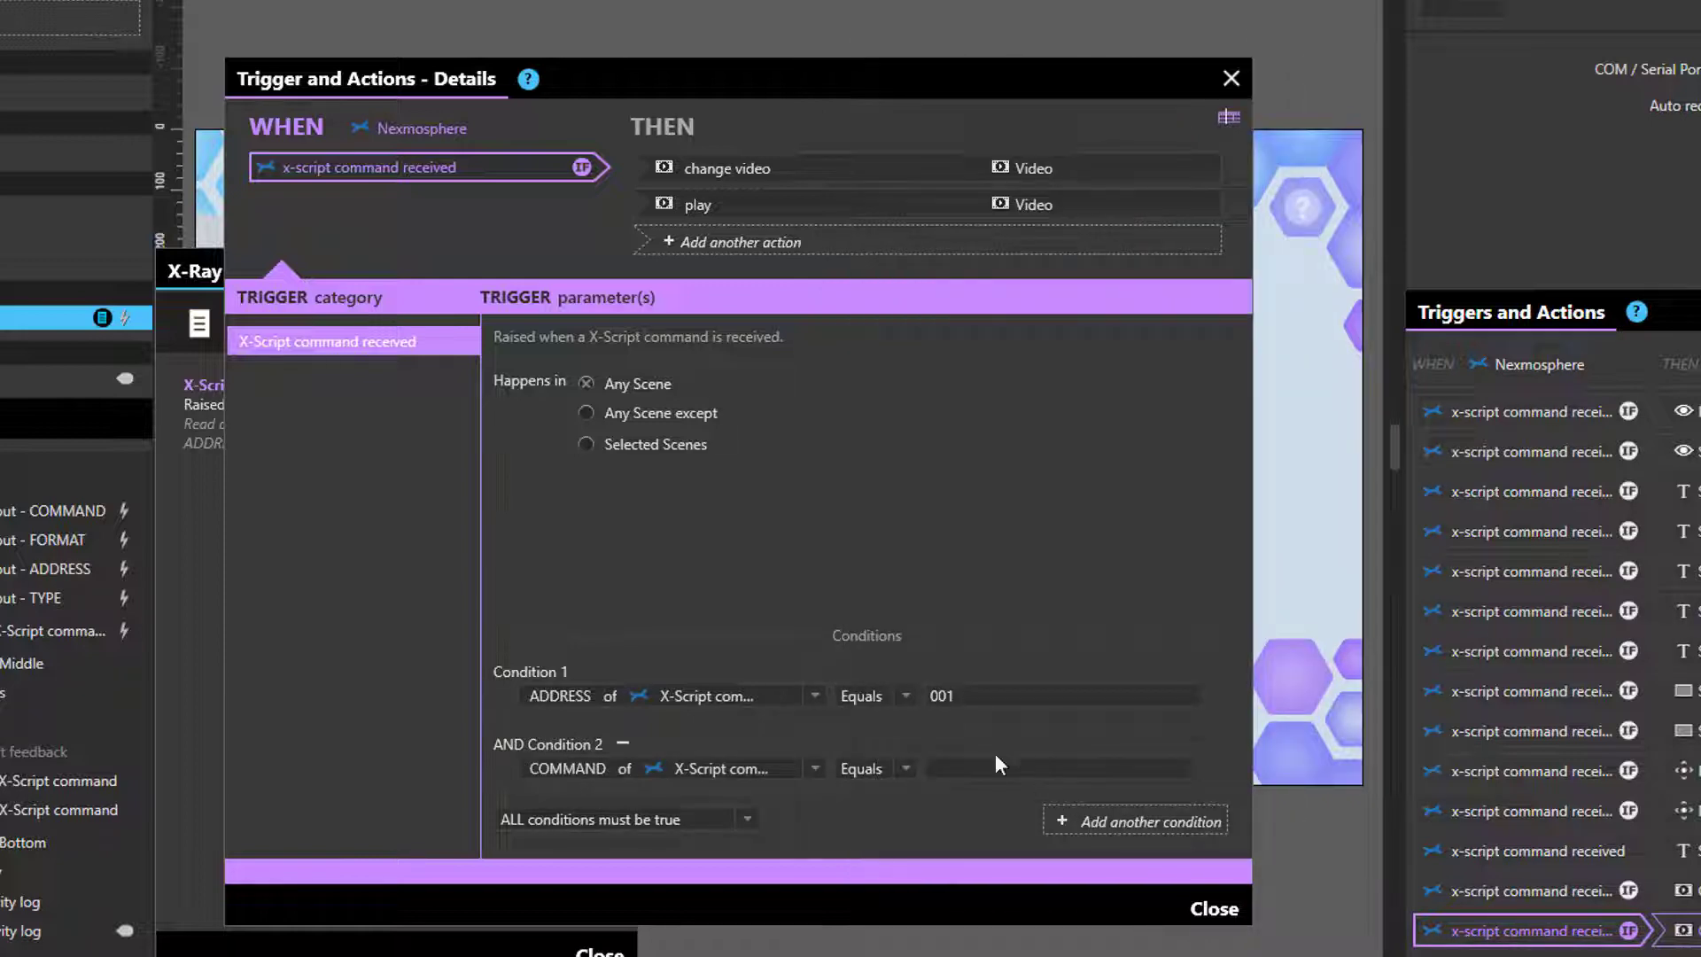
text(3)
- Switch the copied trigger's Change video action to Tradeshow Microsoft.mp4 and close the trigger details
click(855, 167)
click(1196, 396)
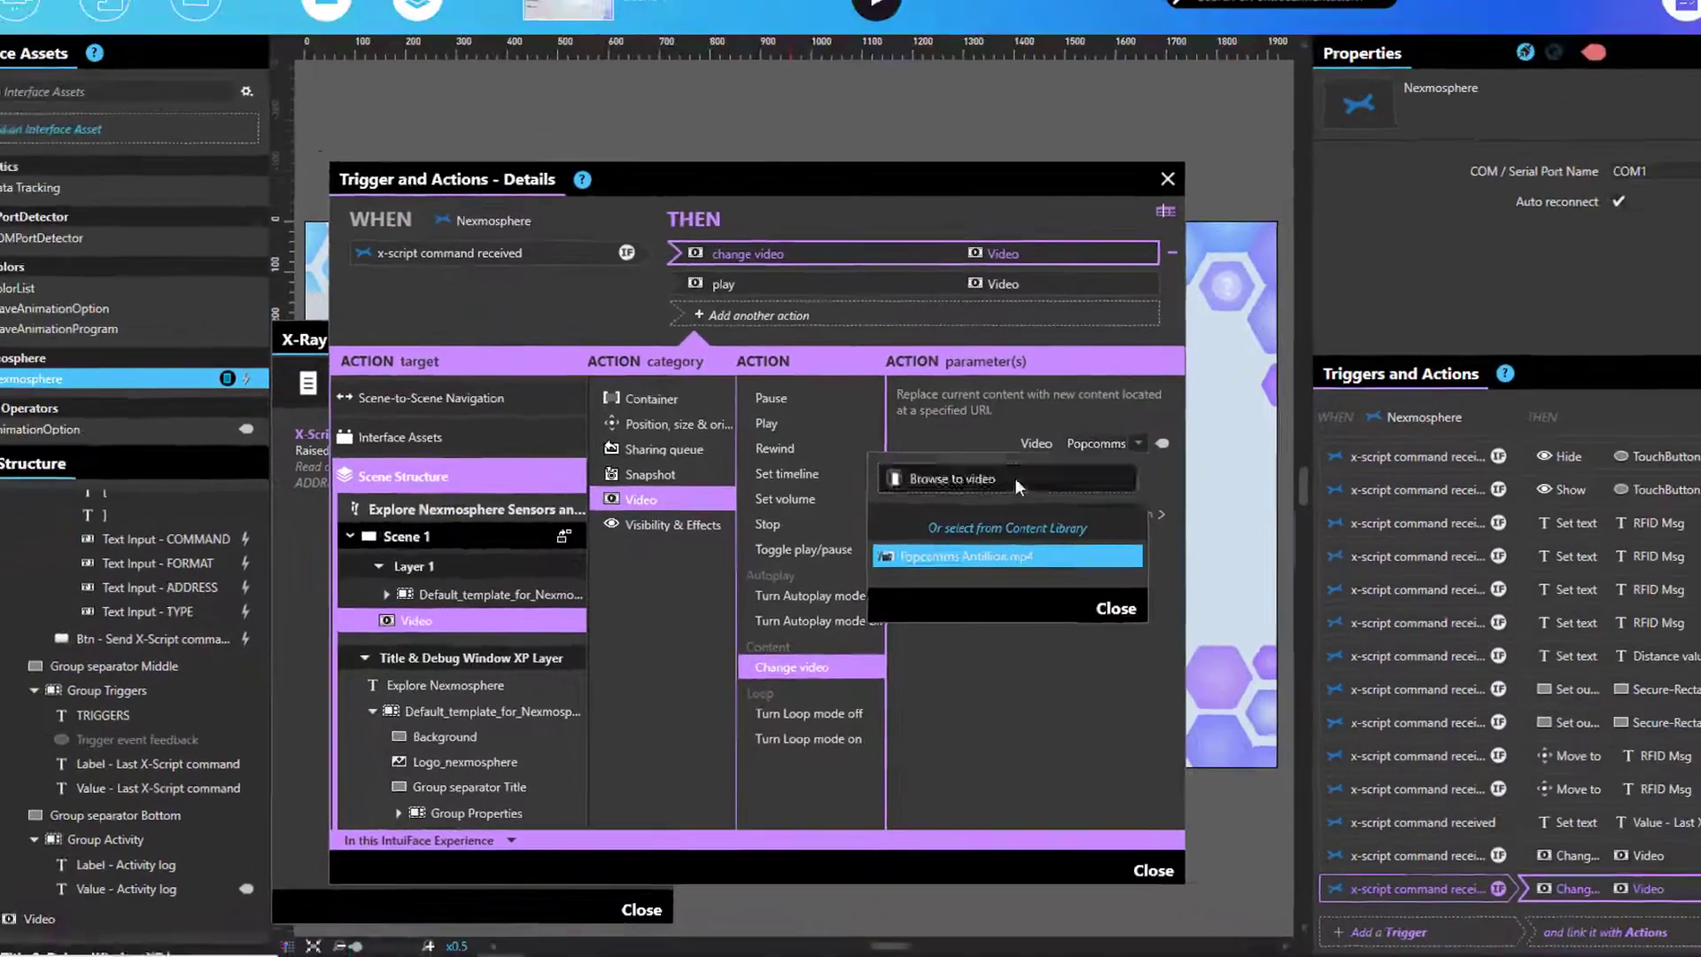
click(1051, 441)
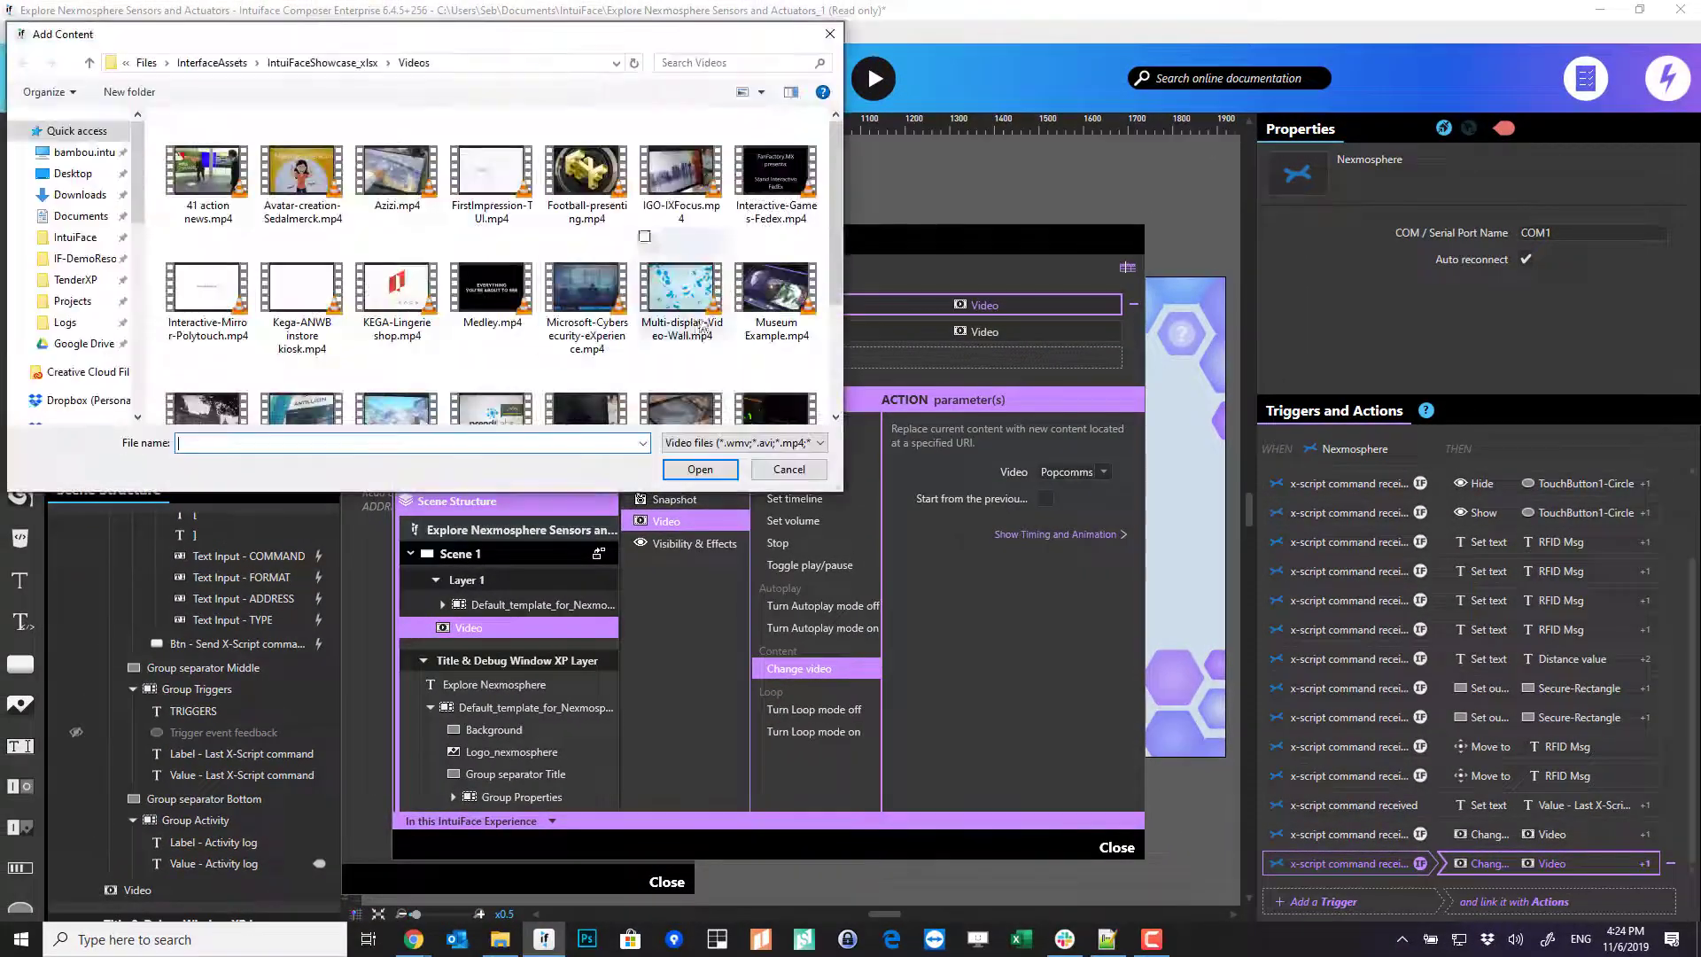
drag(836, 211, 843, 343)
click(509, 387)
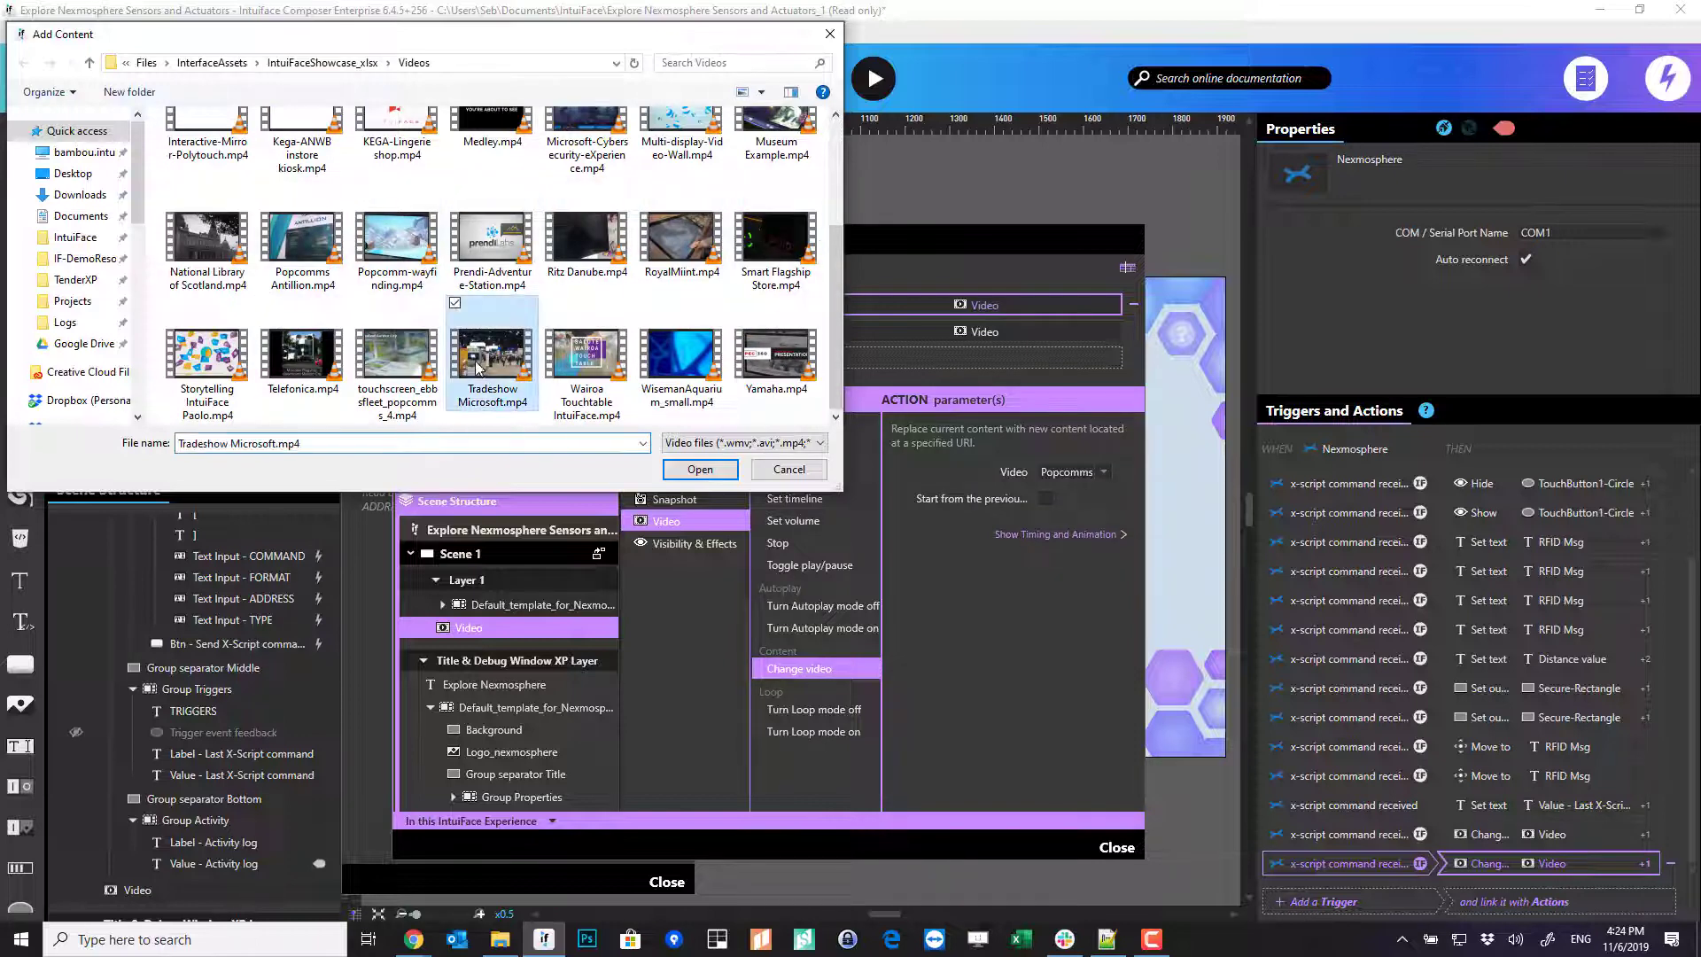
double_click(487, 374)
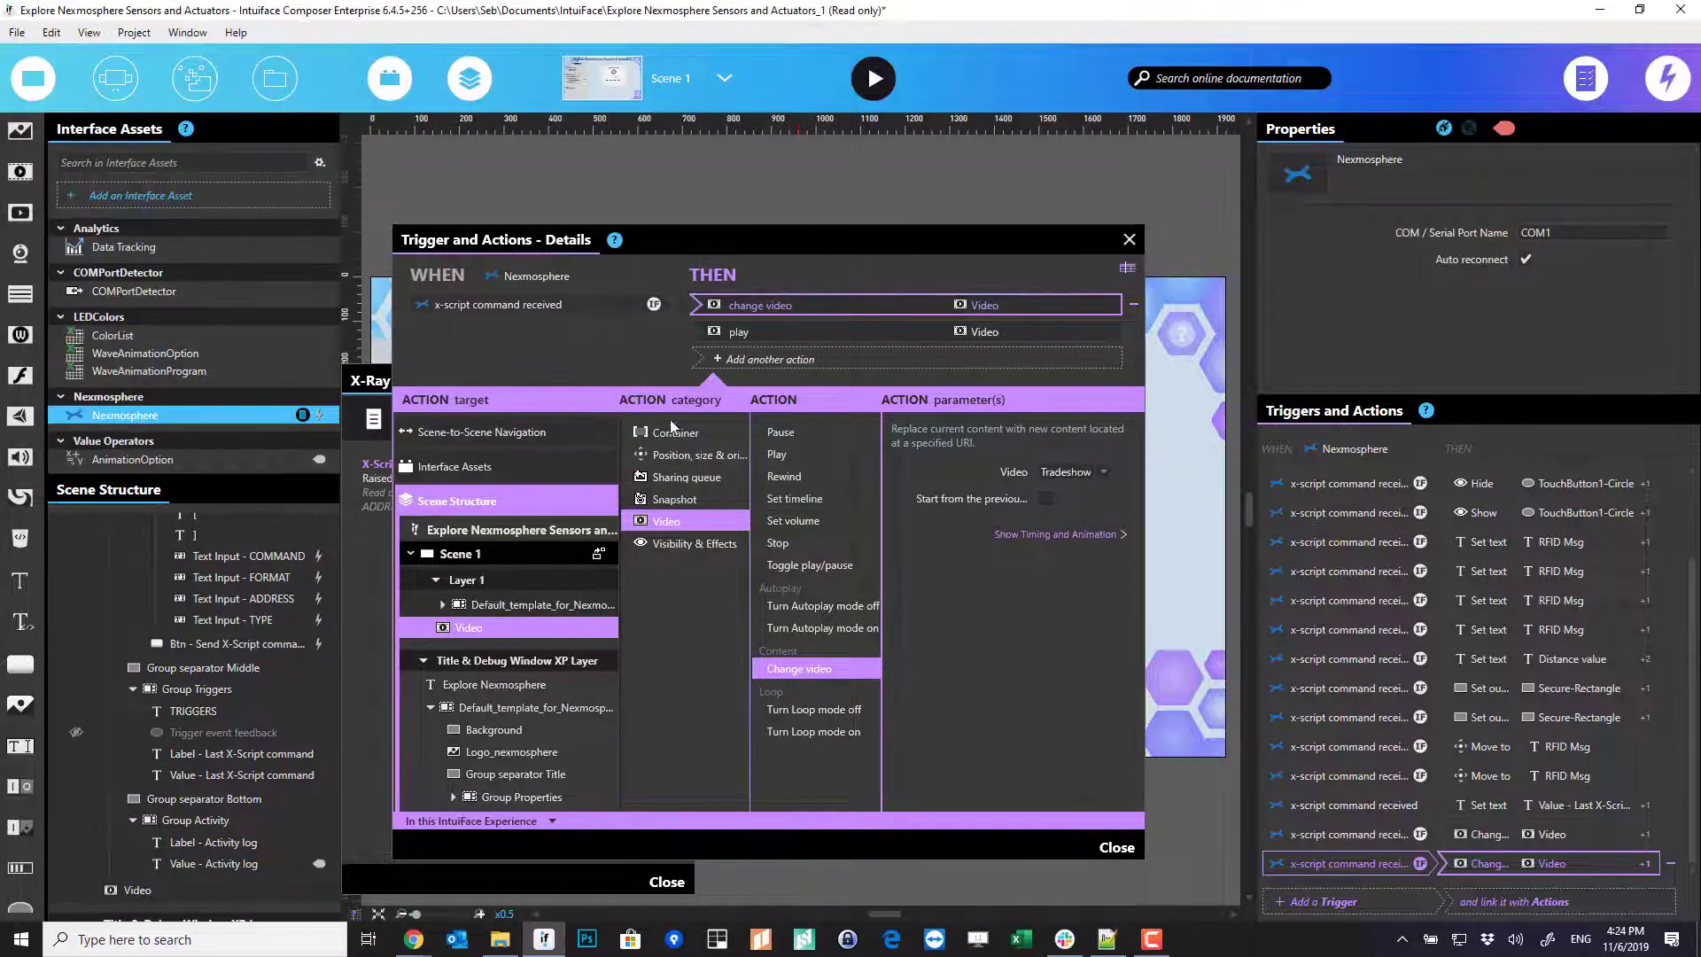
click(1116, 847)
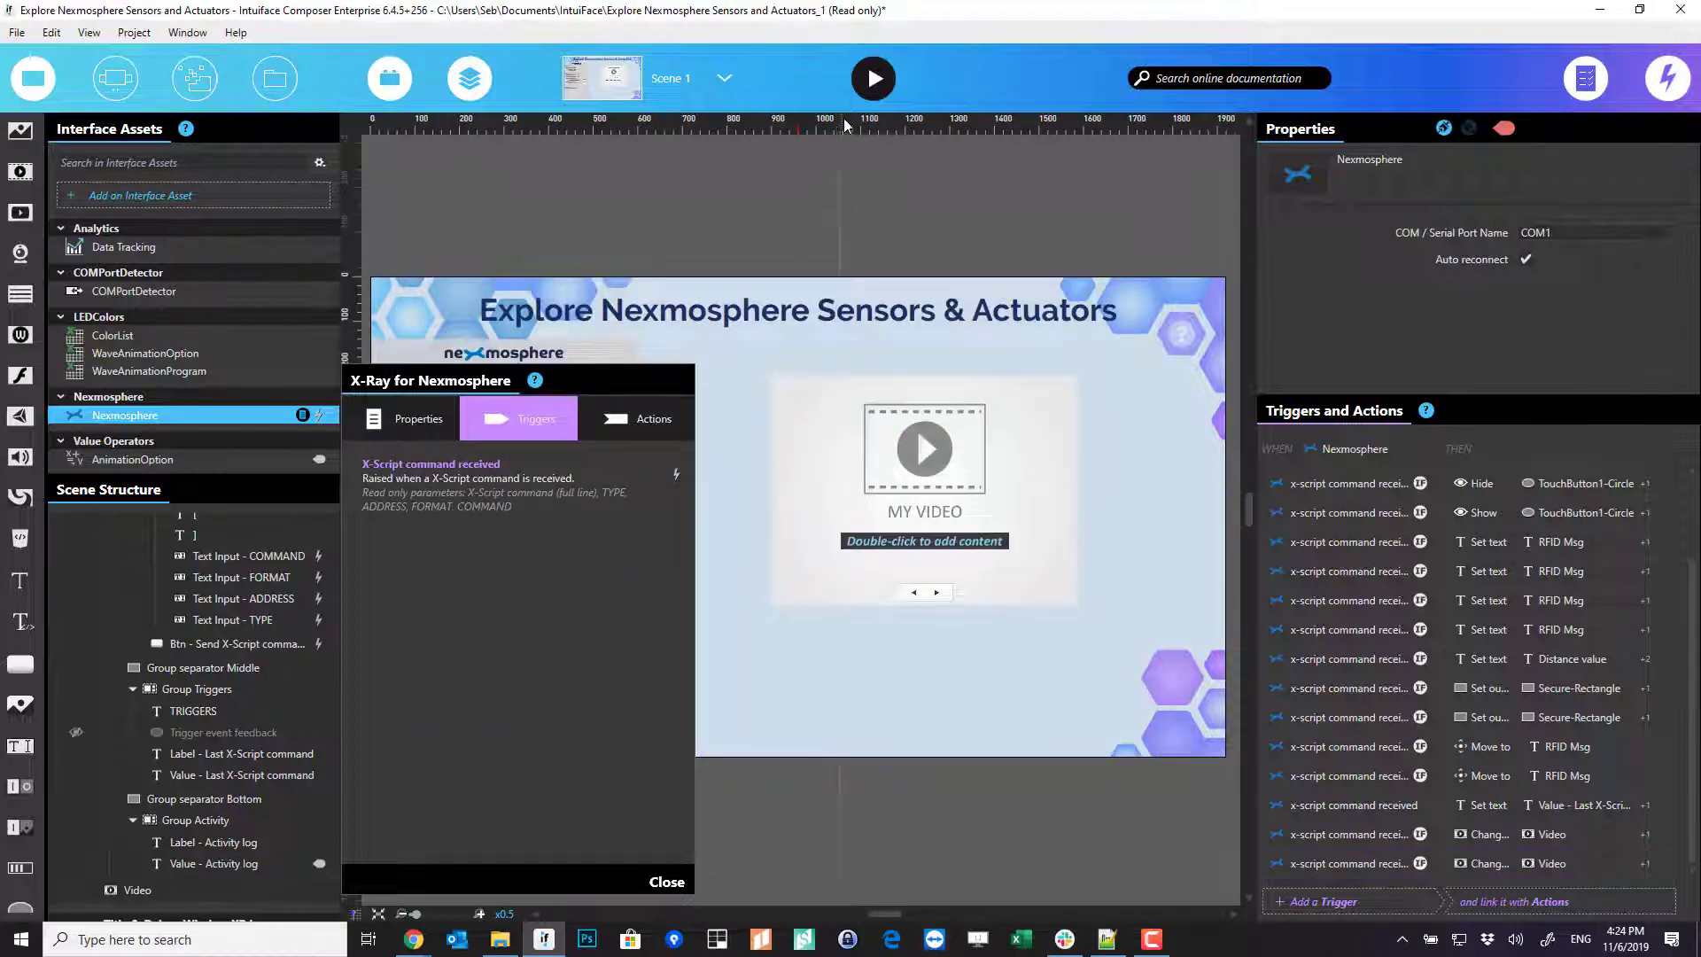
- Run the experience in Play mode and connect to the Nexmosphere device on serial port COM11
click(873, 77)
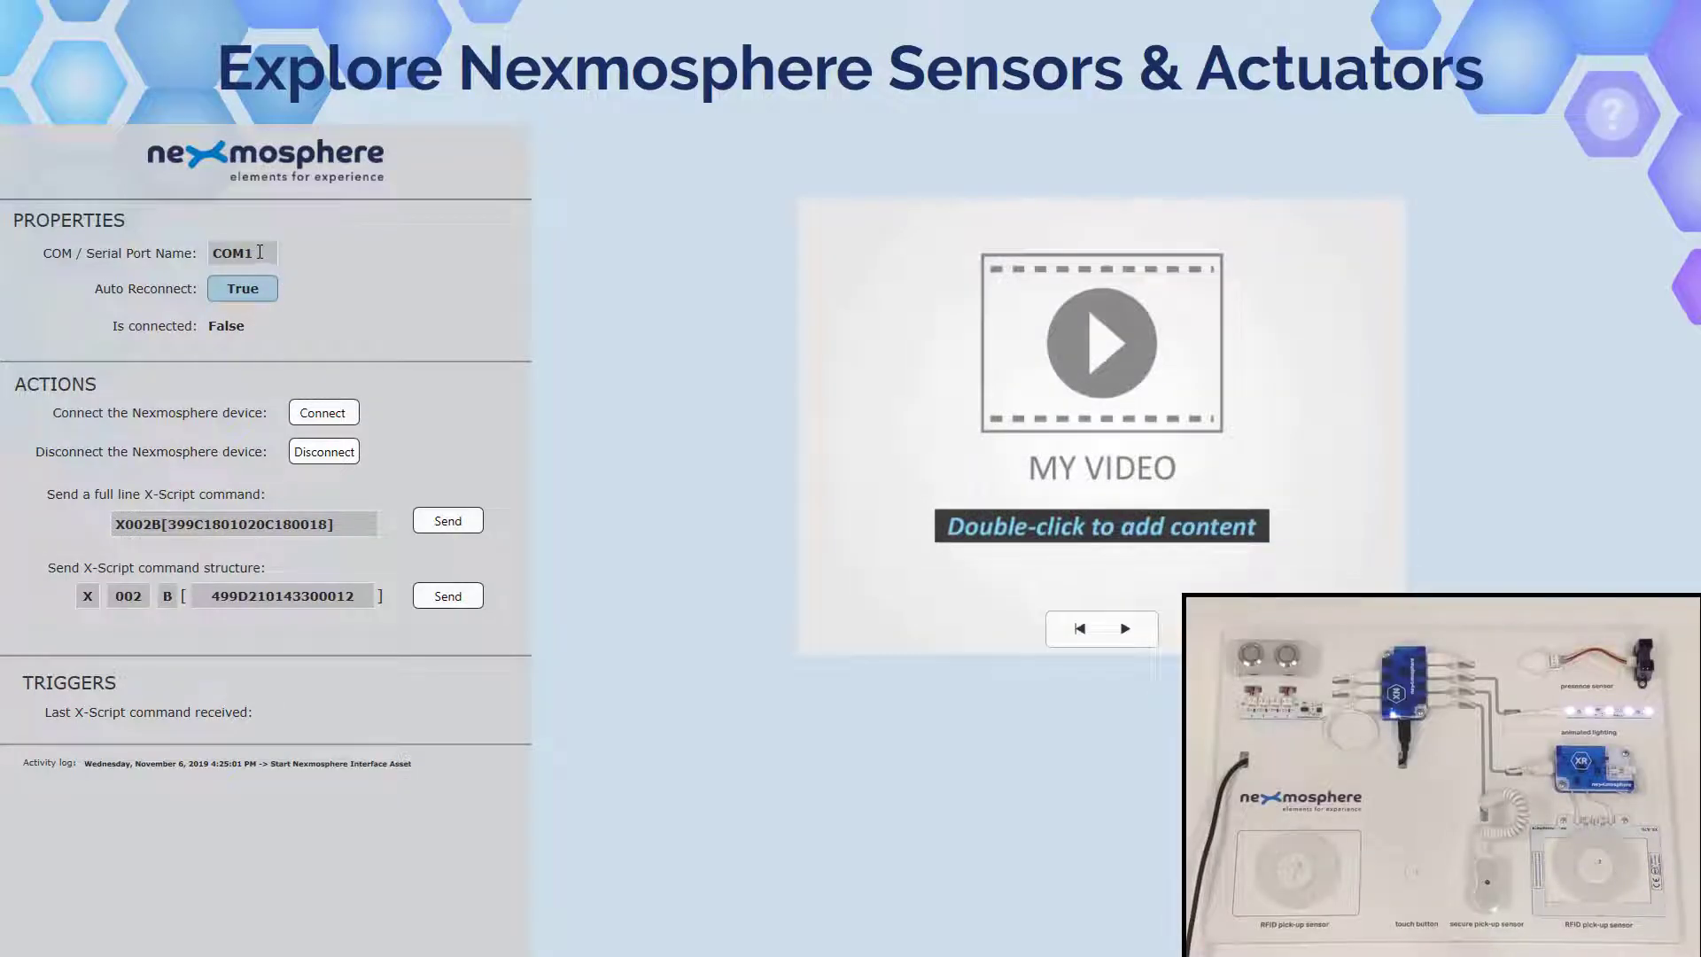
click(274, 260)
text(1)
key(Tab)
click(322, 412)
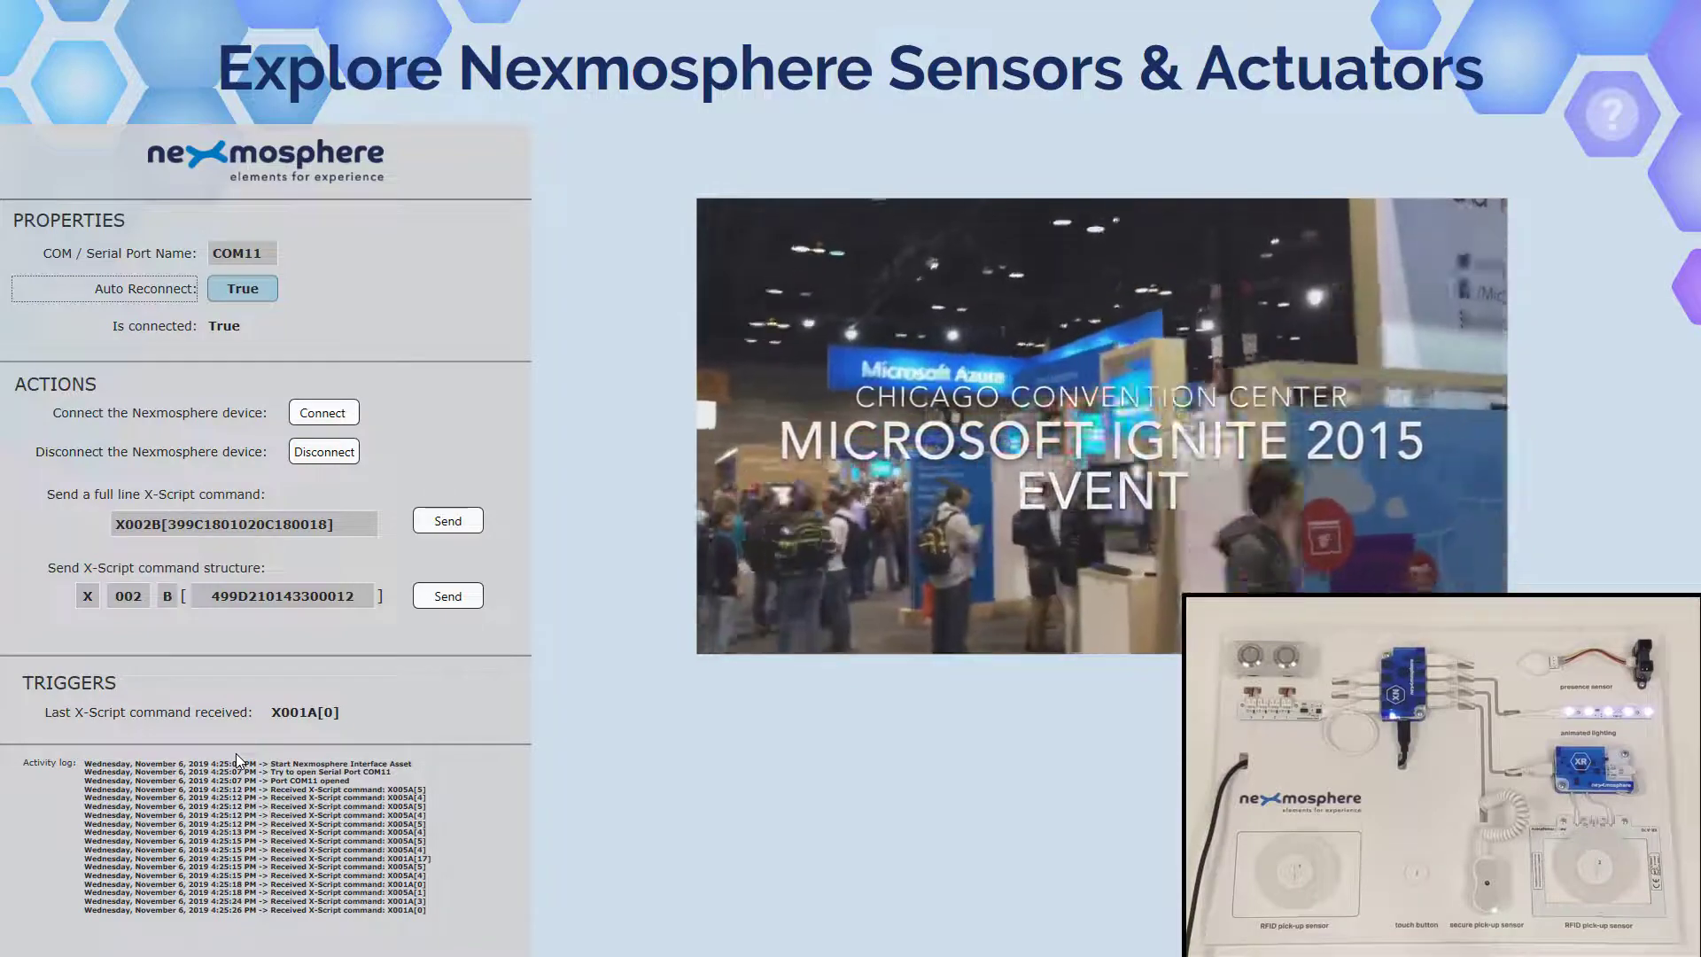
- Pause the playing video and press Escape to go back to Edit Mode
click(1094, 550)
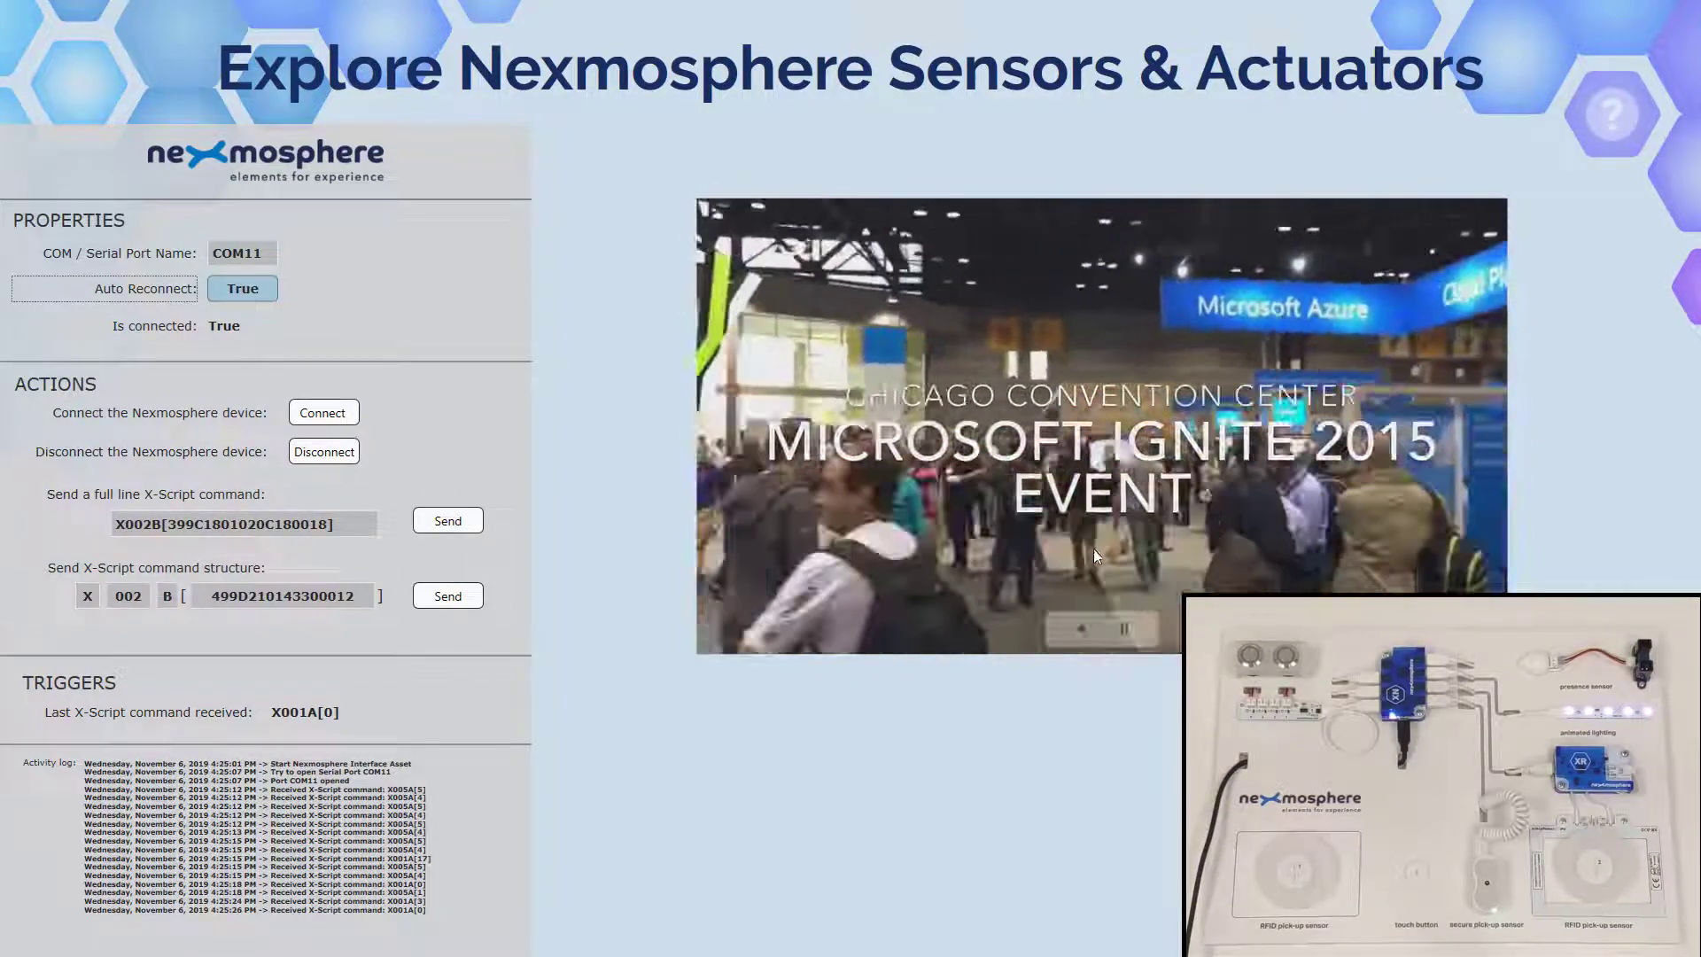
click(1123, 628)
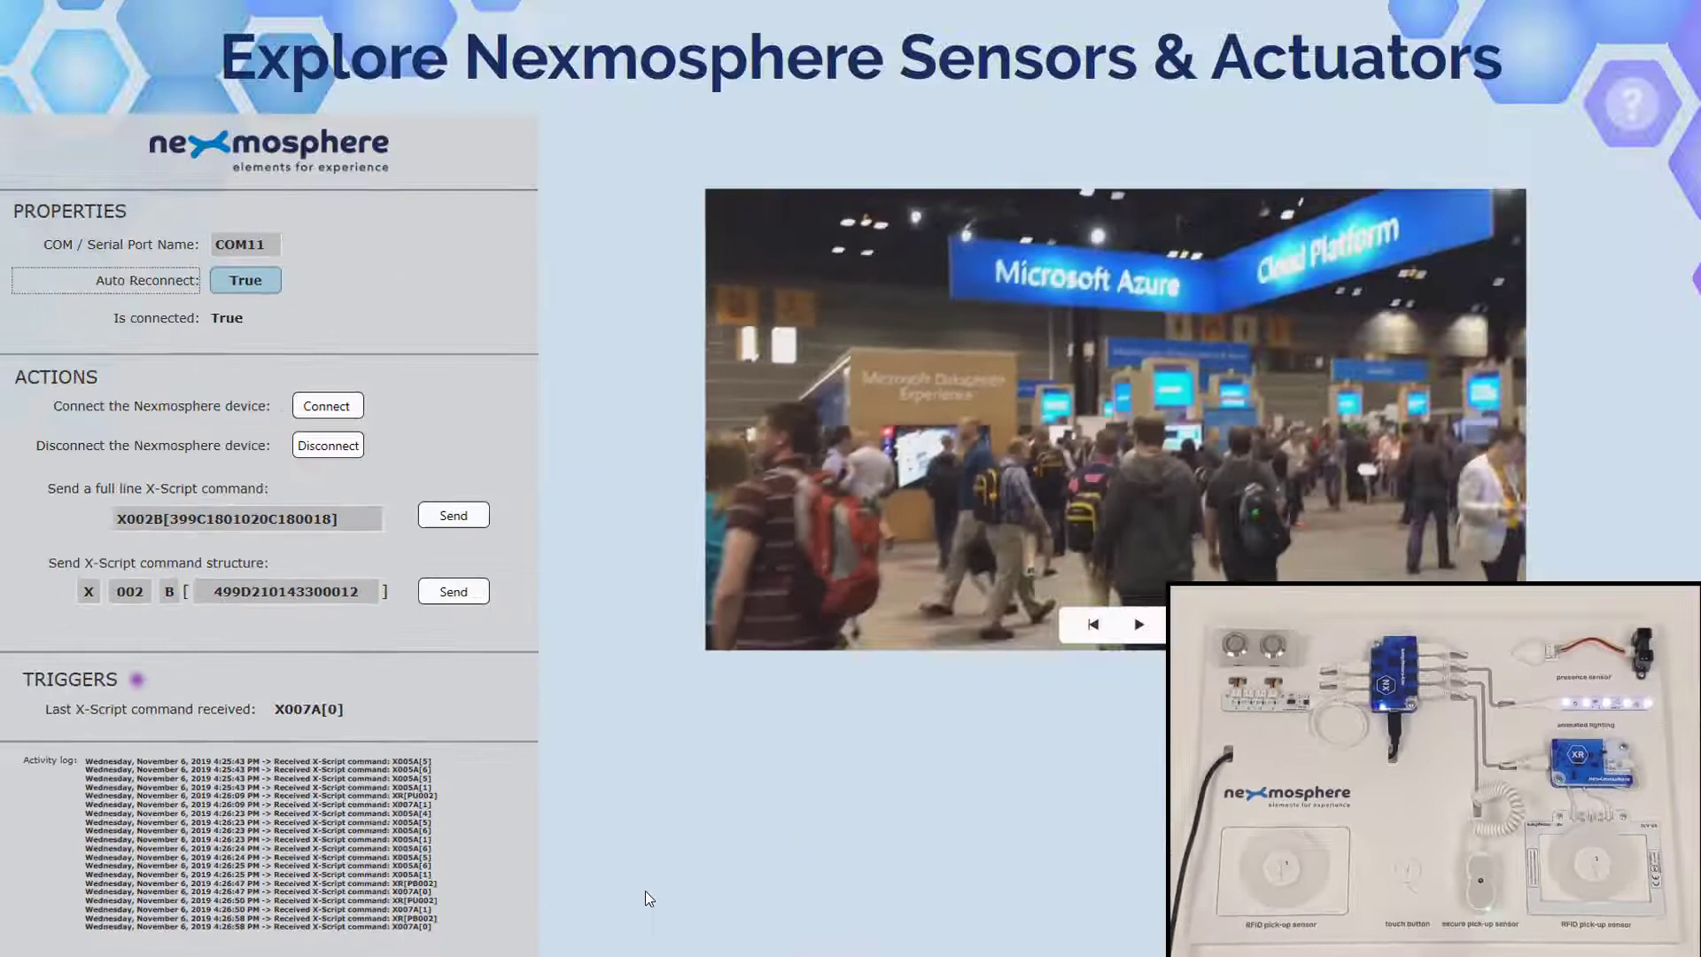
key(Escape)
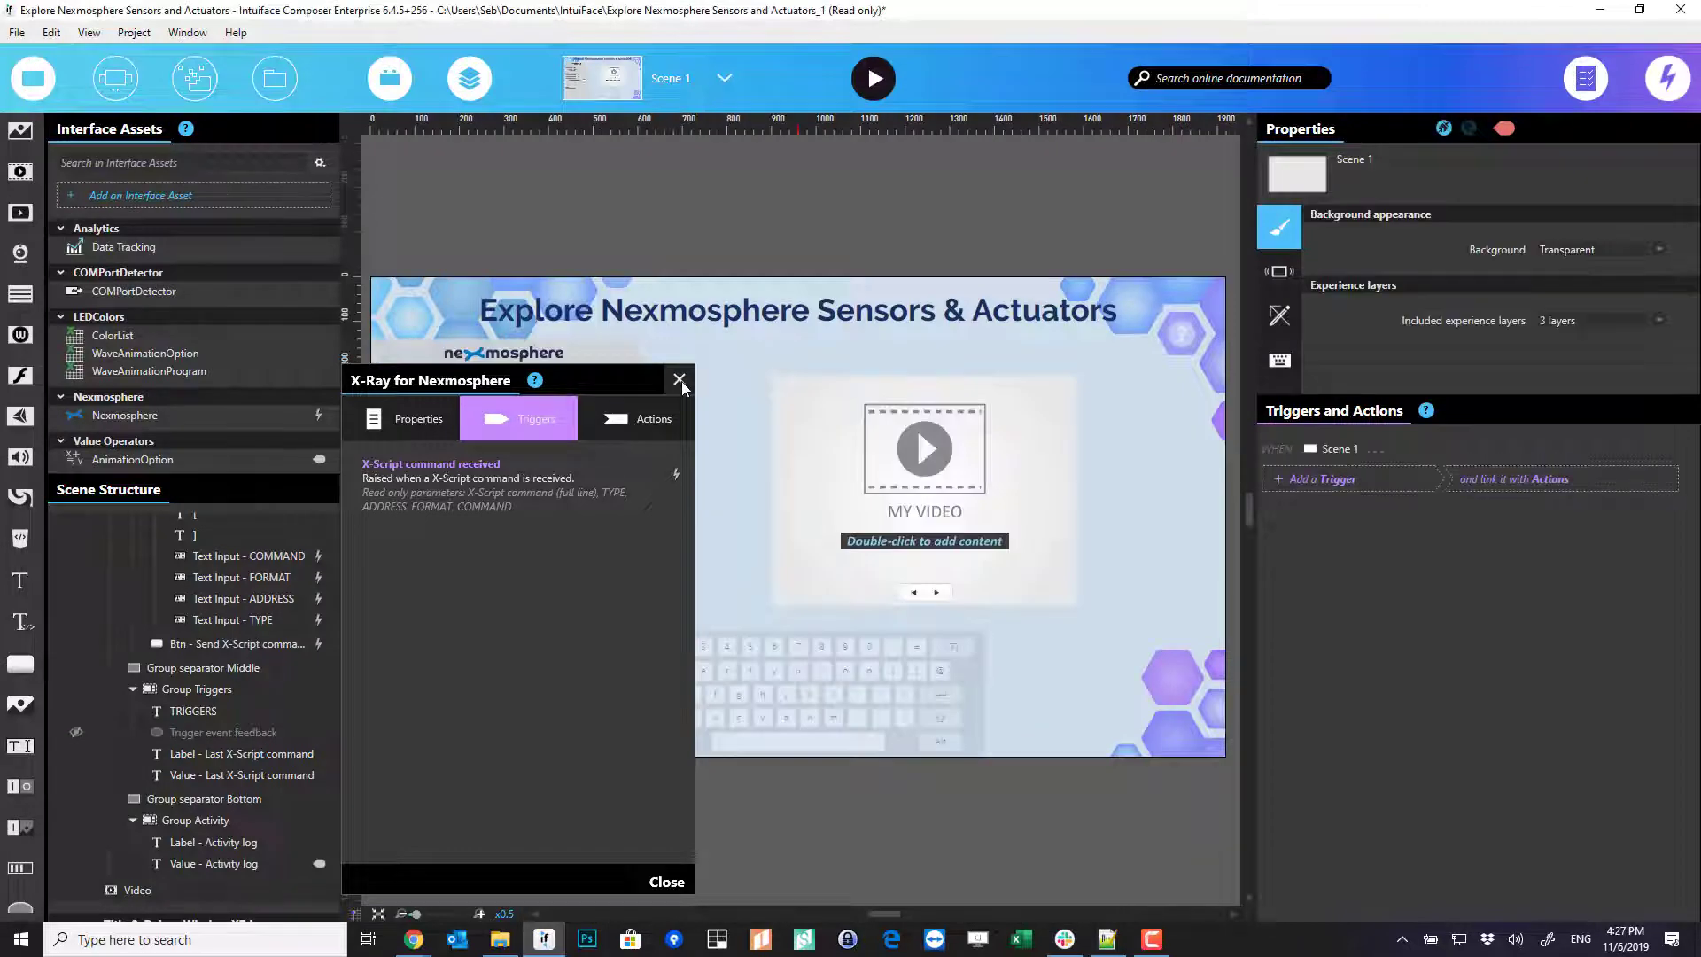
- Close the X-Ray details and duplicate the last video trigger of the Nexmosphere asset
click(679, 380)
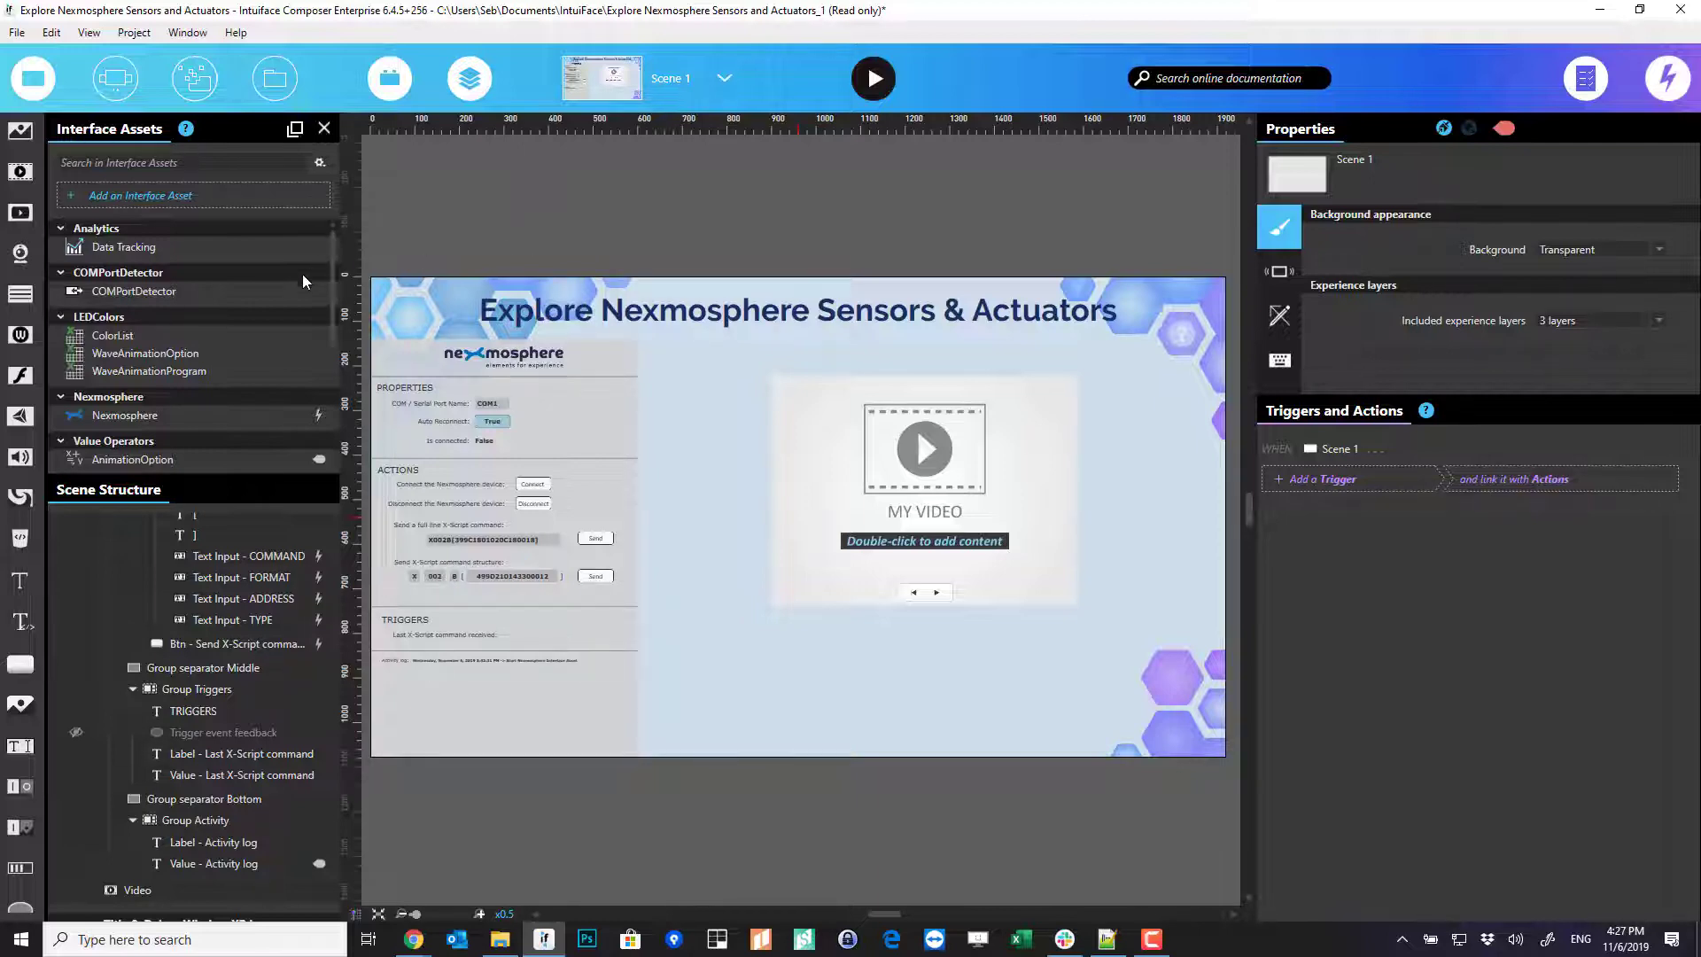
click(258, 424)
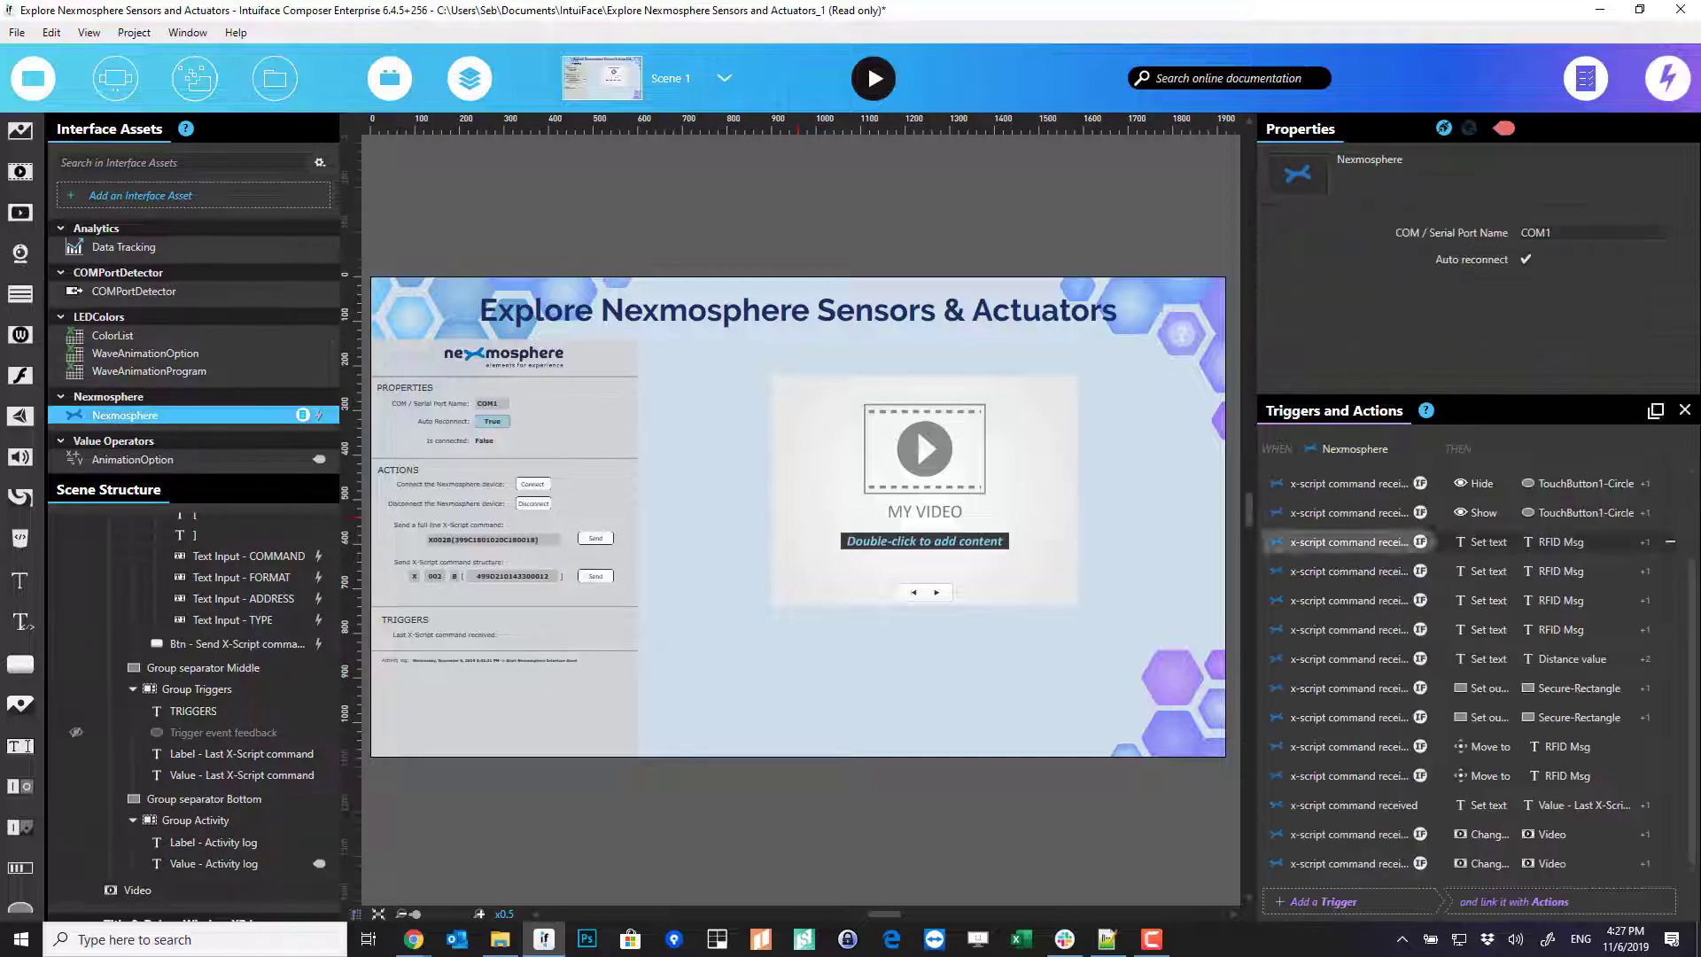
double_click(1363, 858)
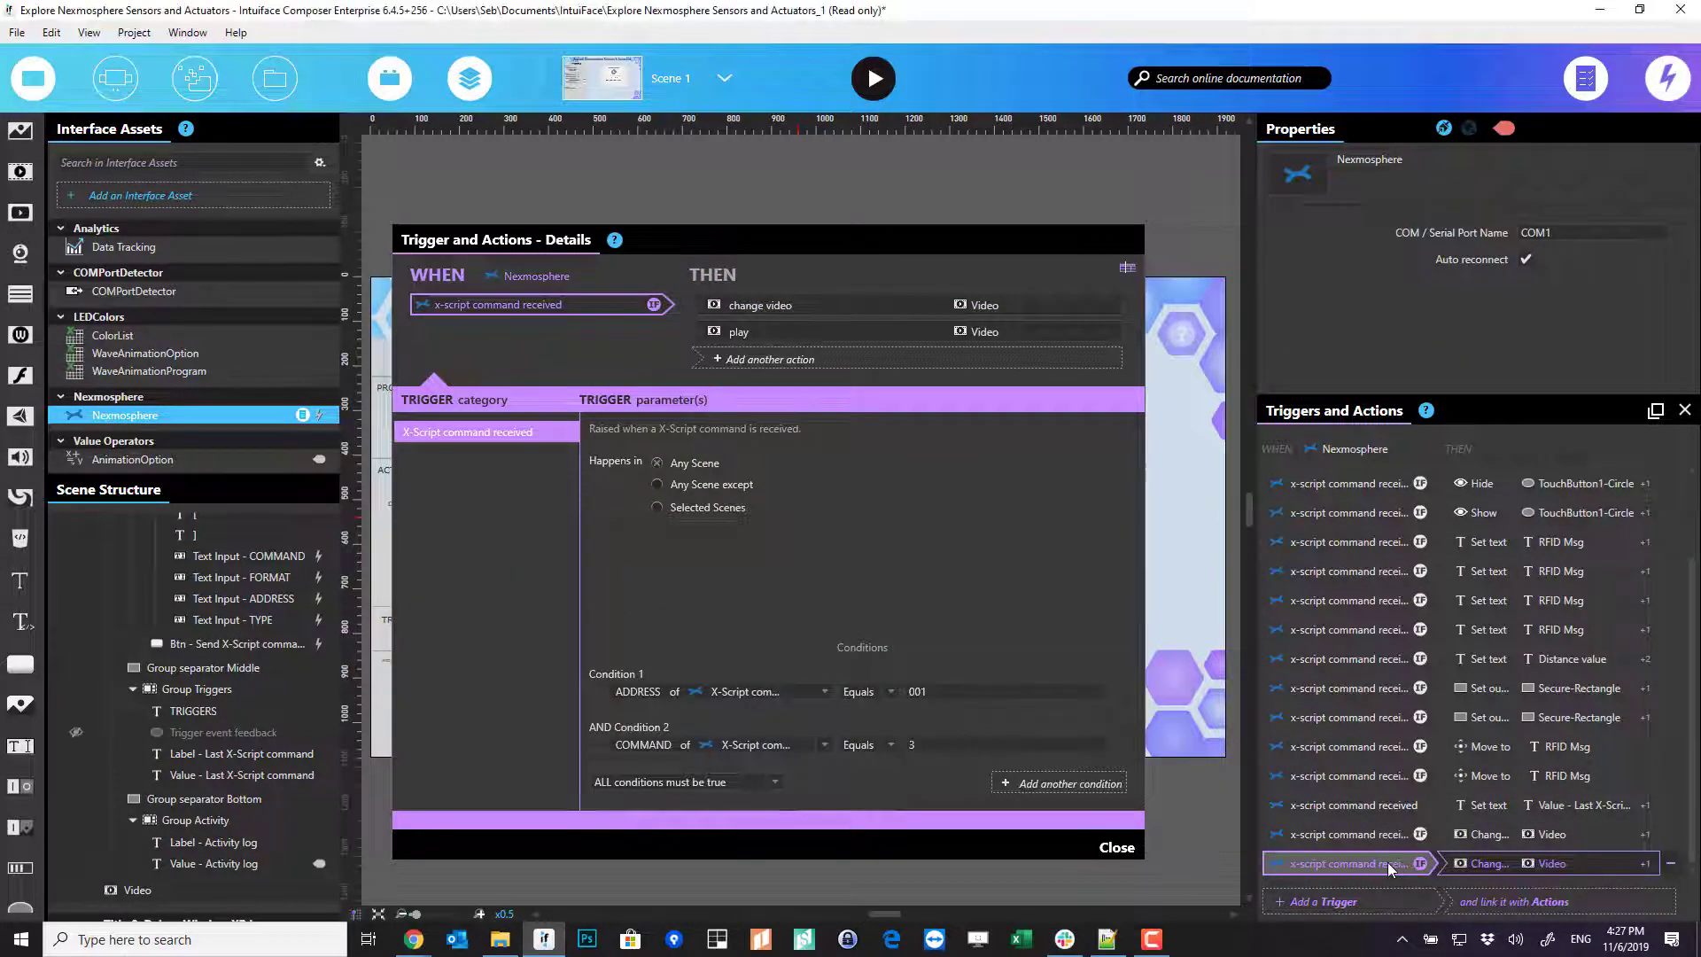
right_click(1406, 861)
click(1333, 792)
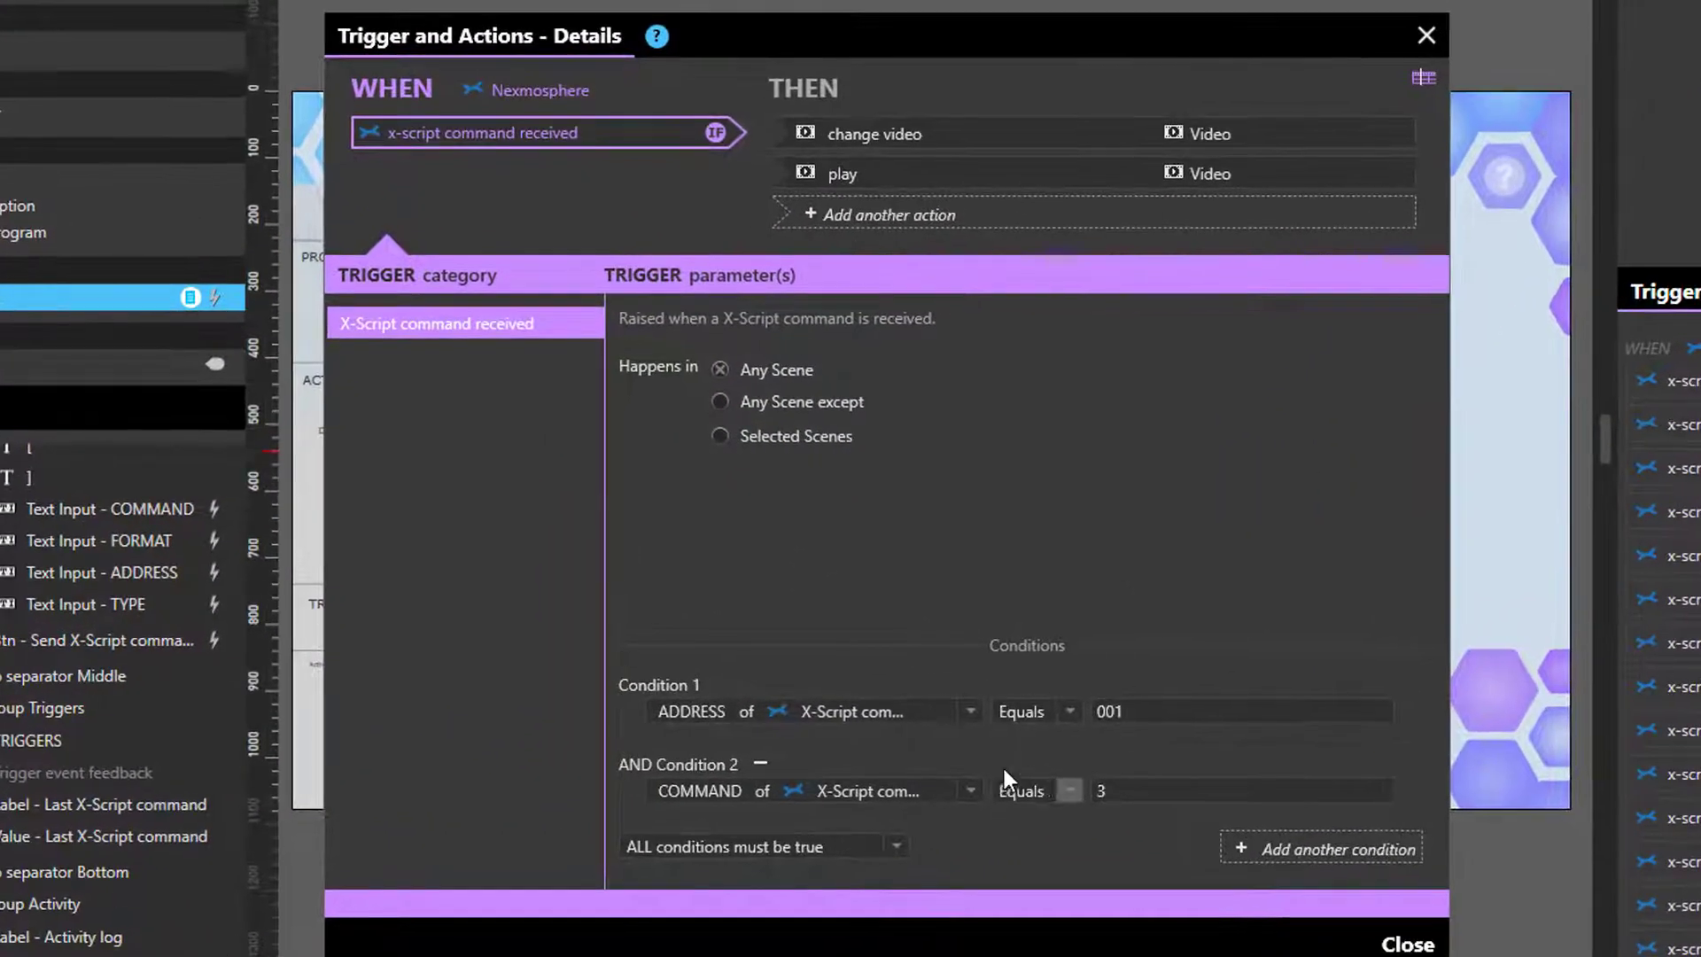
- Bind Condition 1 to the full-line command with value XR[PU002] and remove Condition 2
click(1101, 701)
click(766, 760)
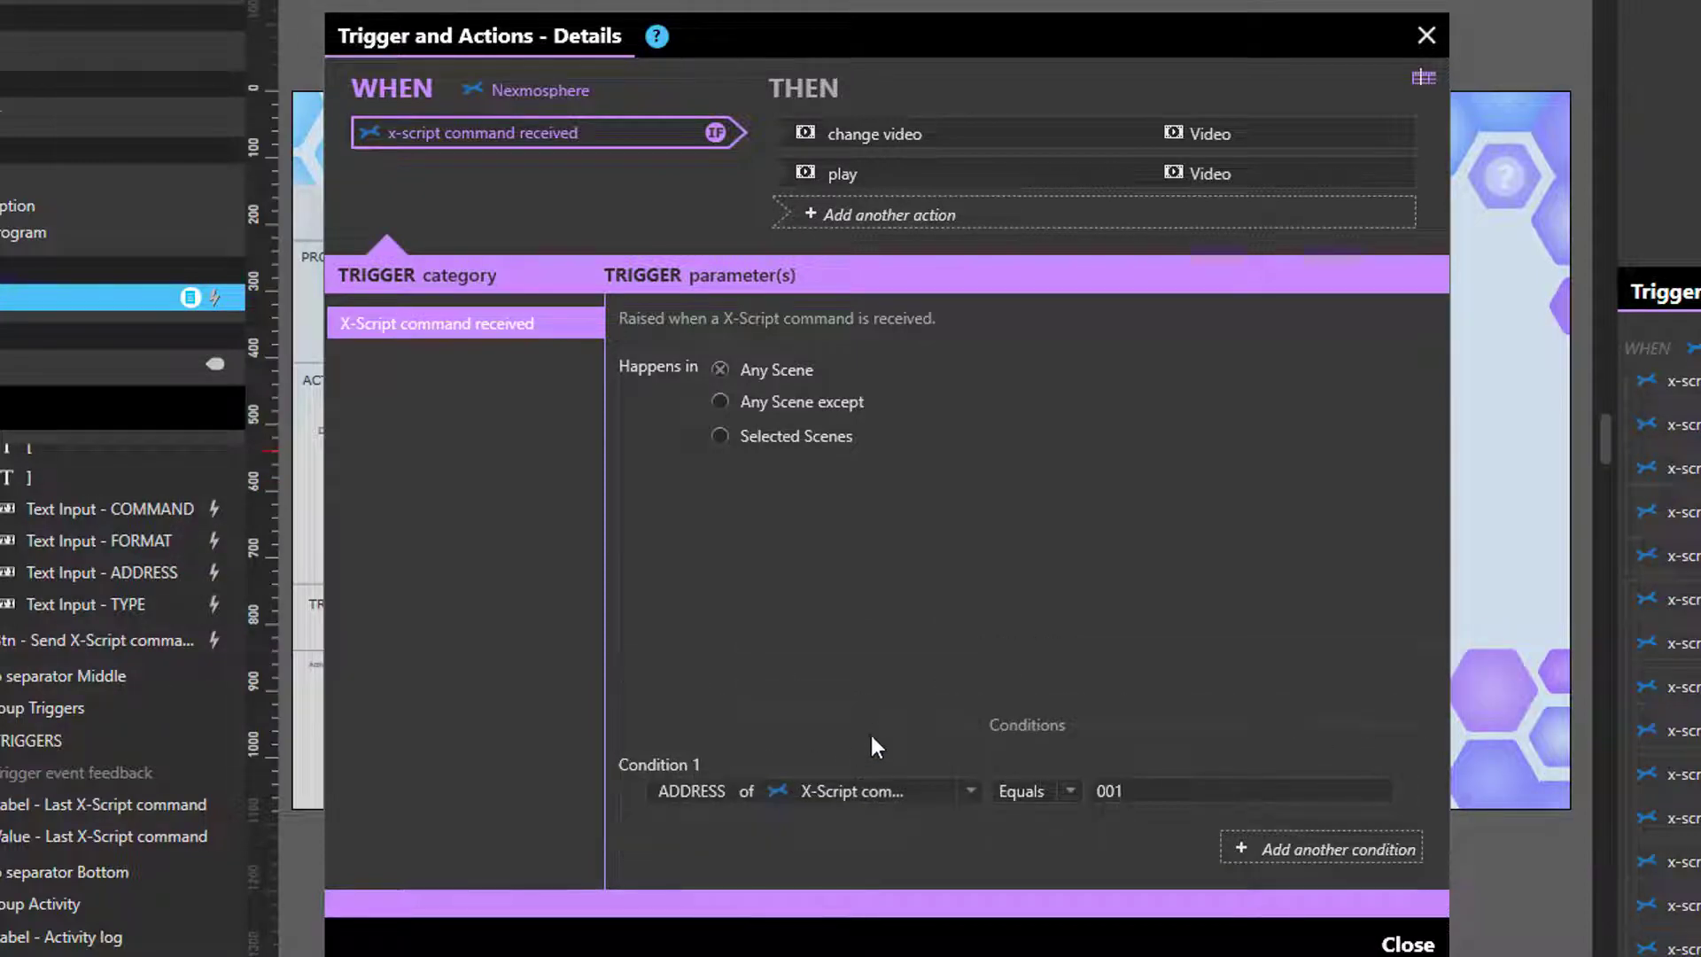
click(897, 792)
click(1107, 358)
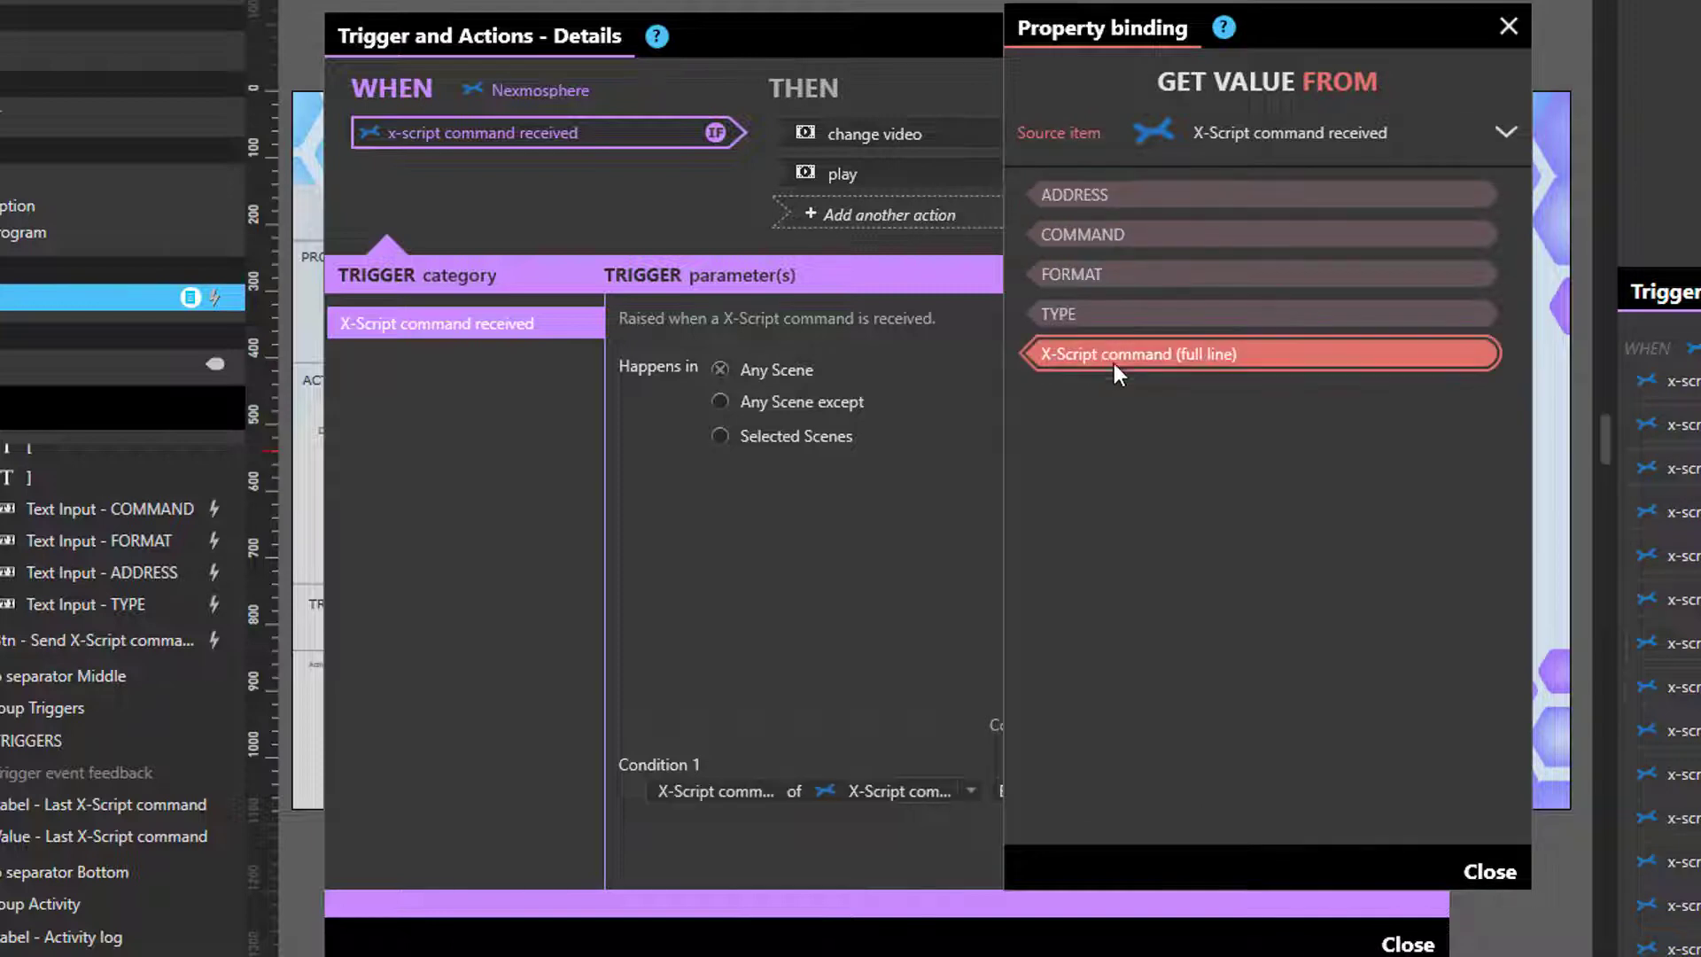
click(1489, 872)
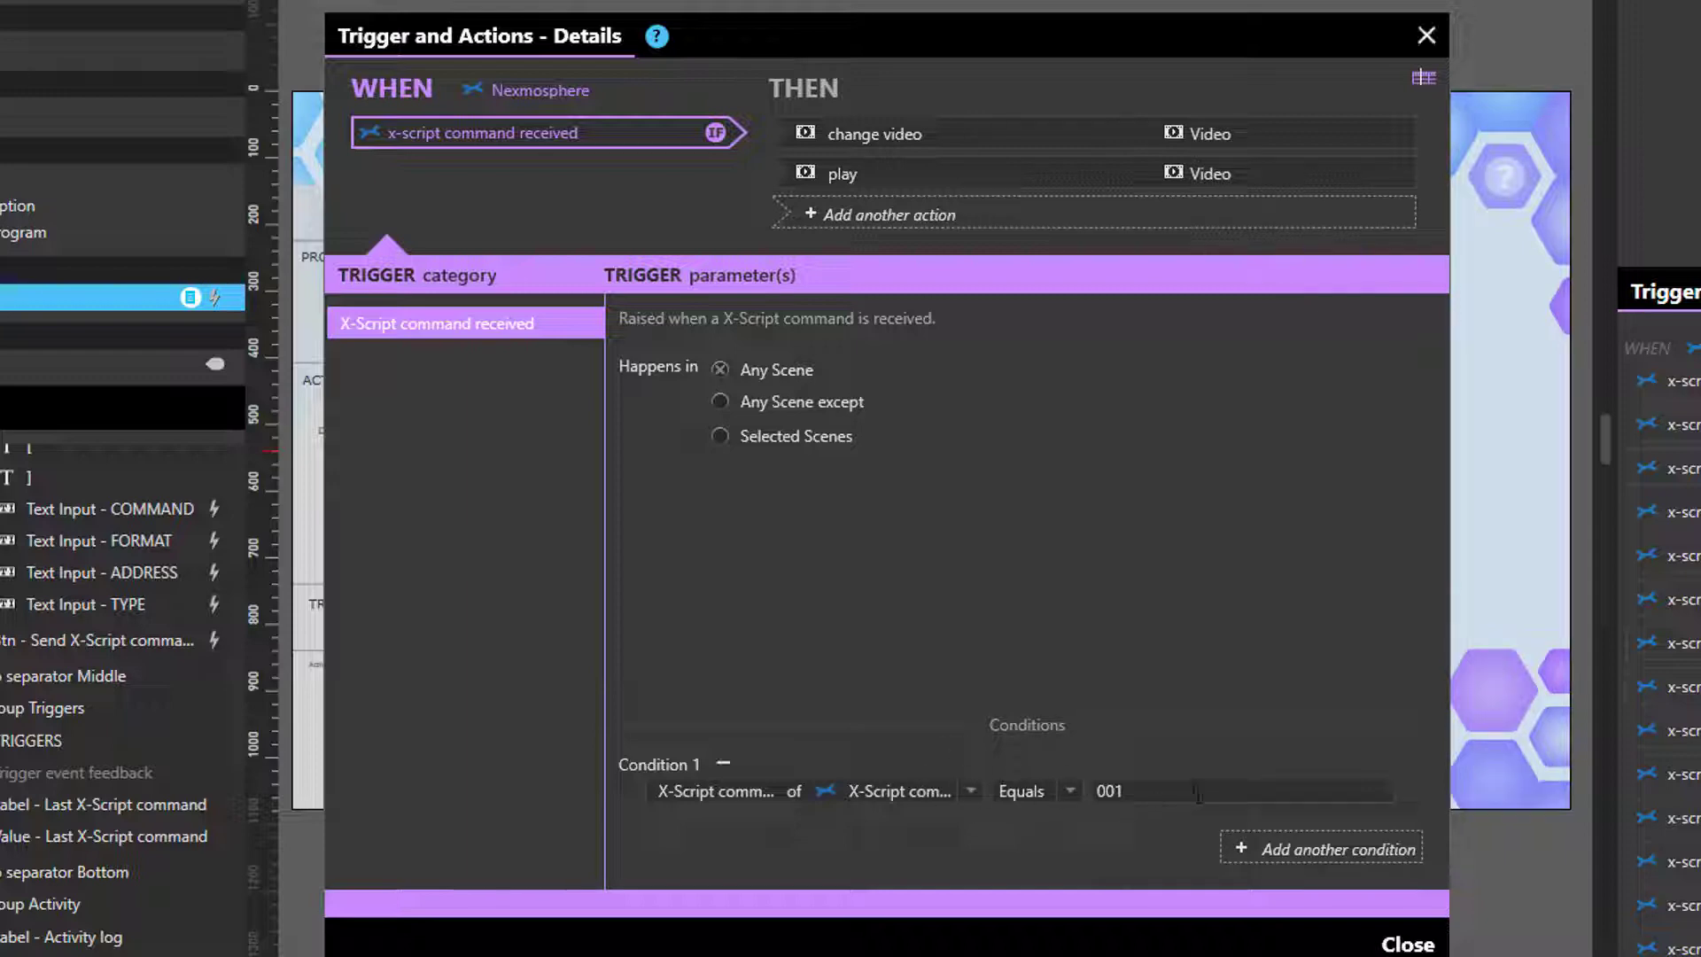
double_click(1108, 792)
key(ctrl+v)
- Set the Change video action to load Museum Example.mp4
click(1059, 132)
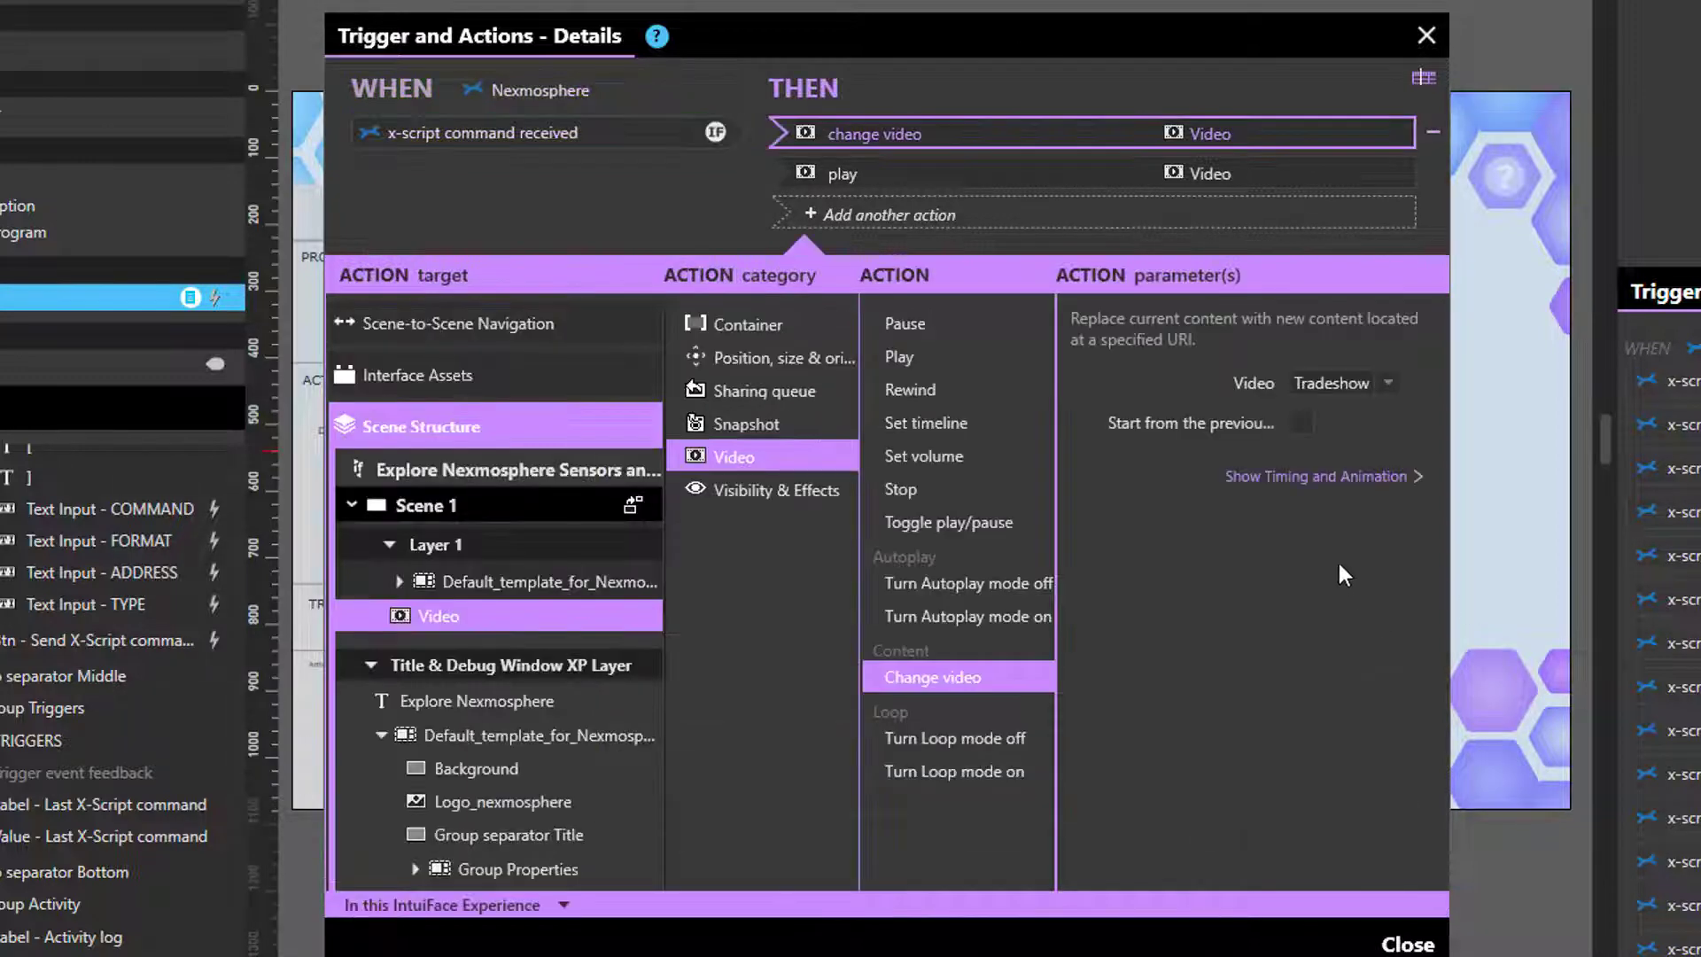
click(1382, 379)
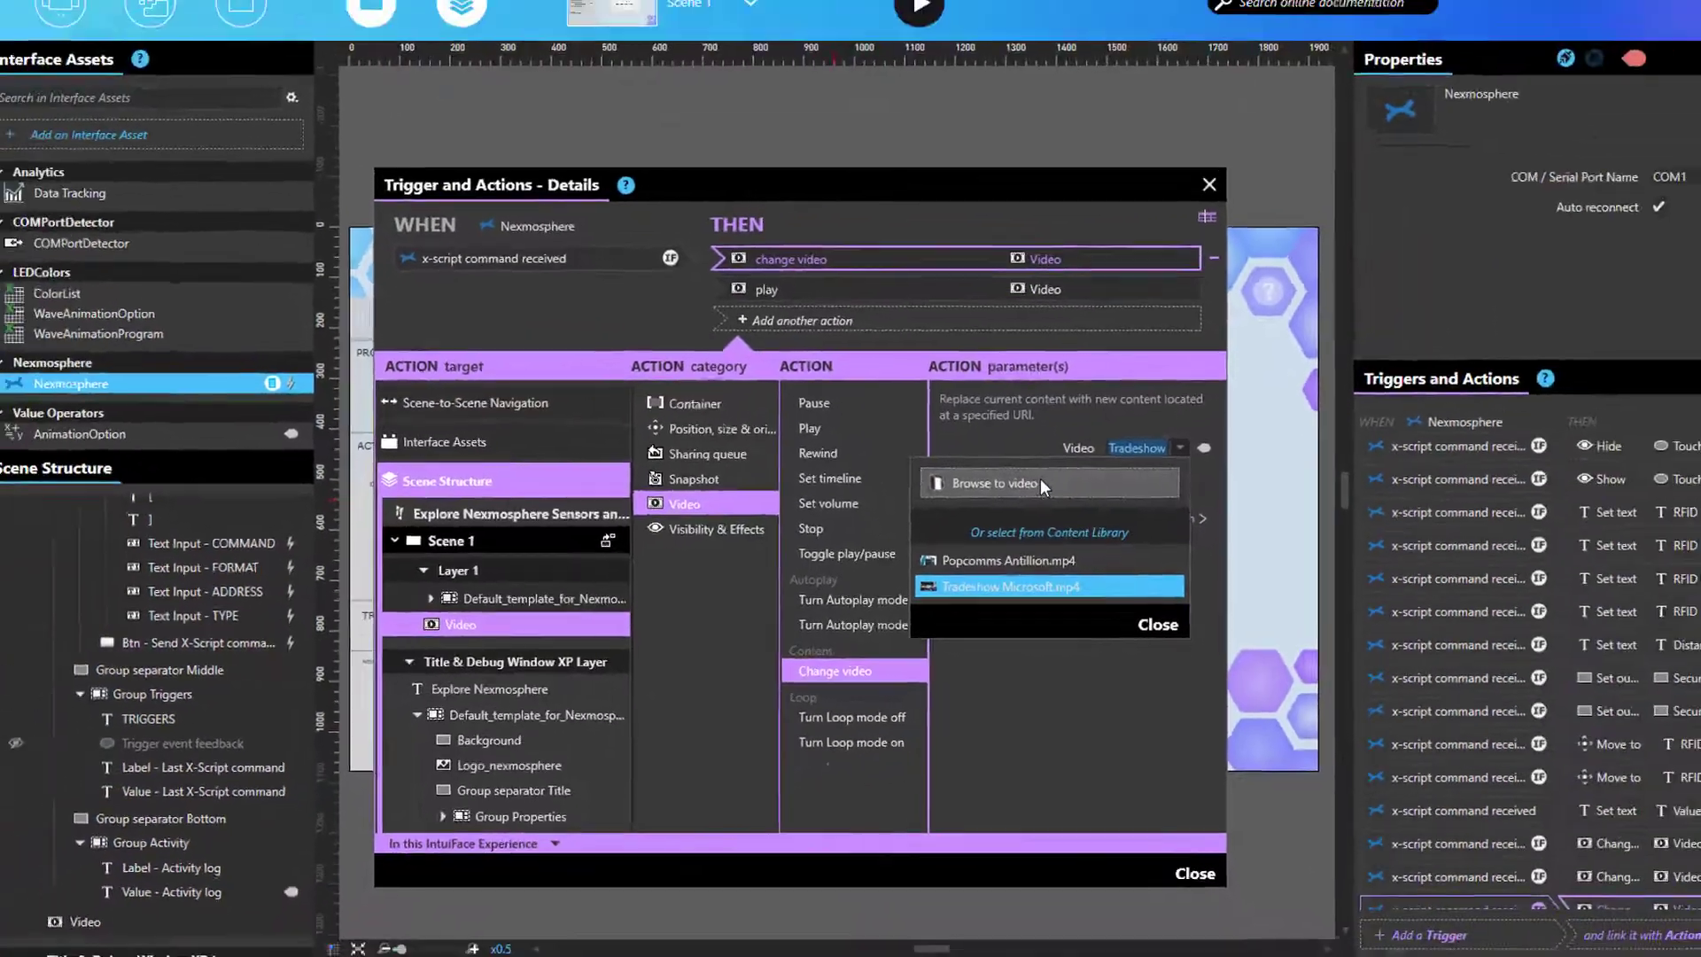
click(1137, 432)
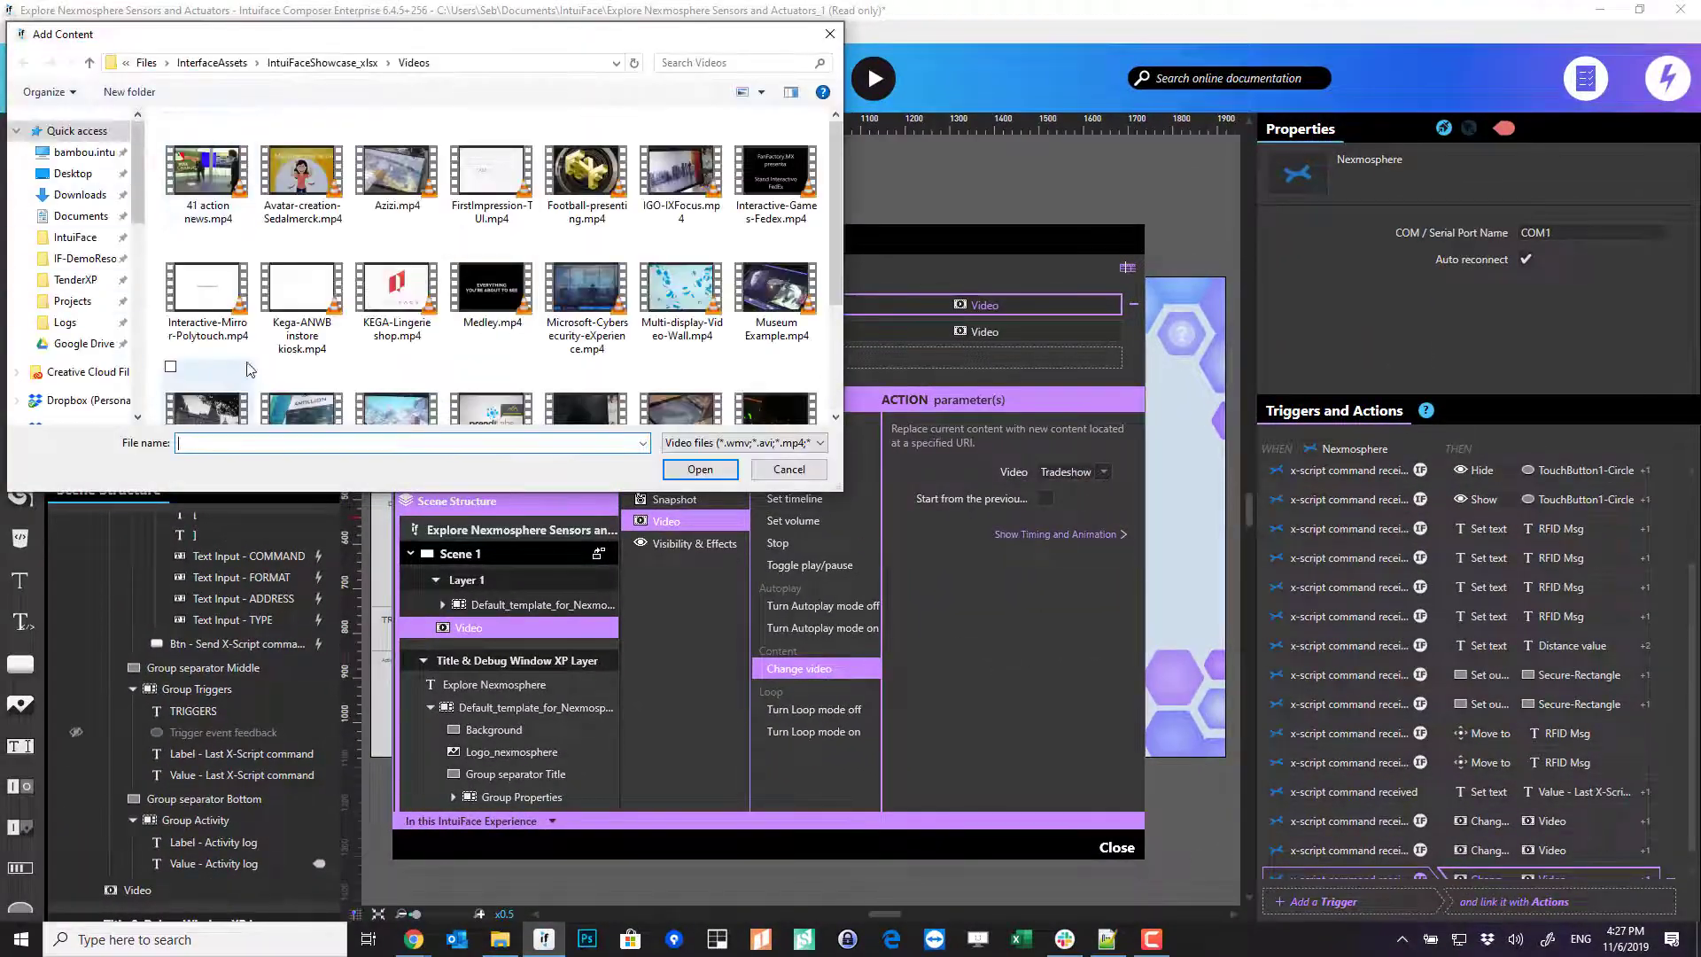
double_click(787, 299)
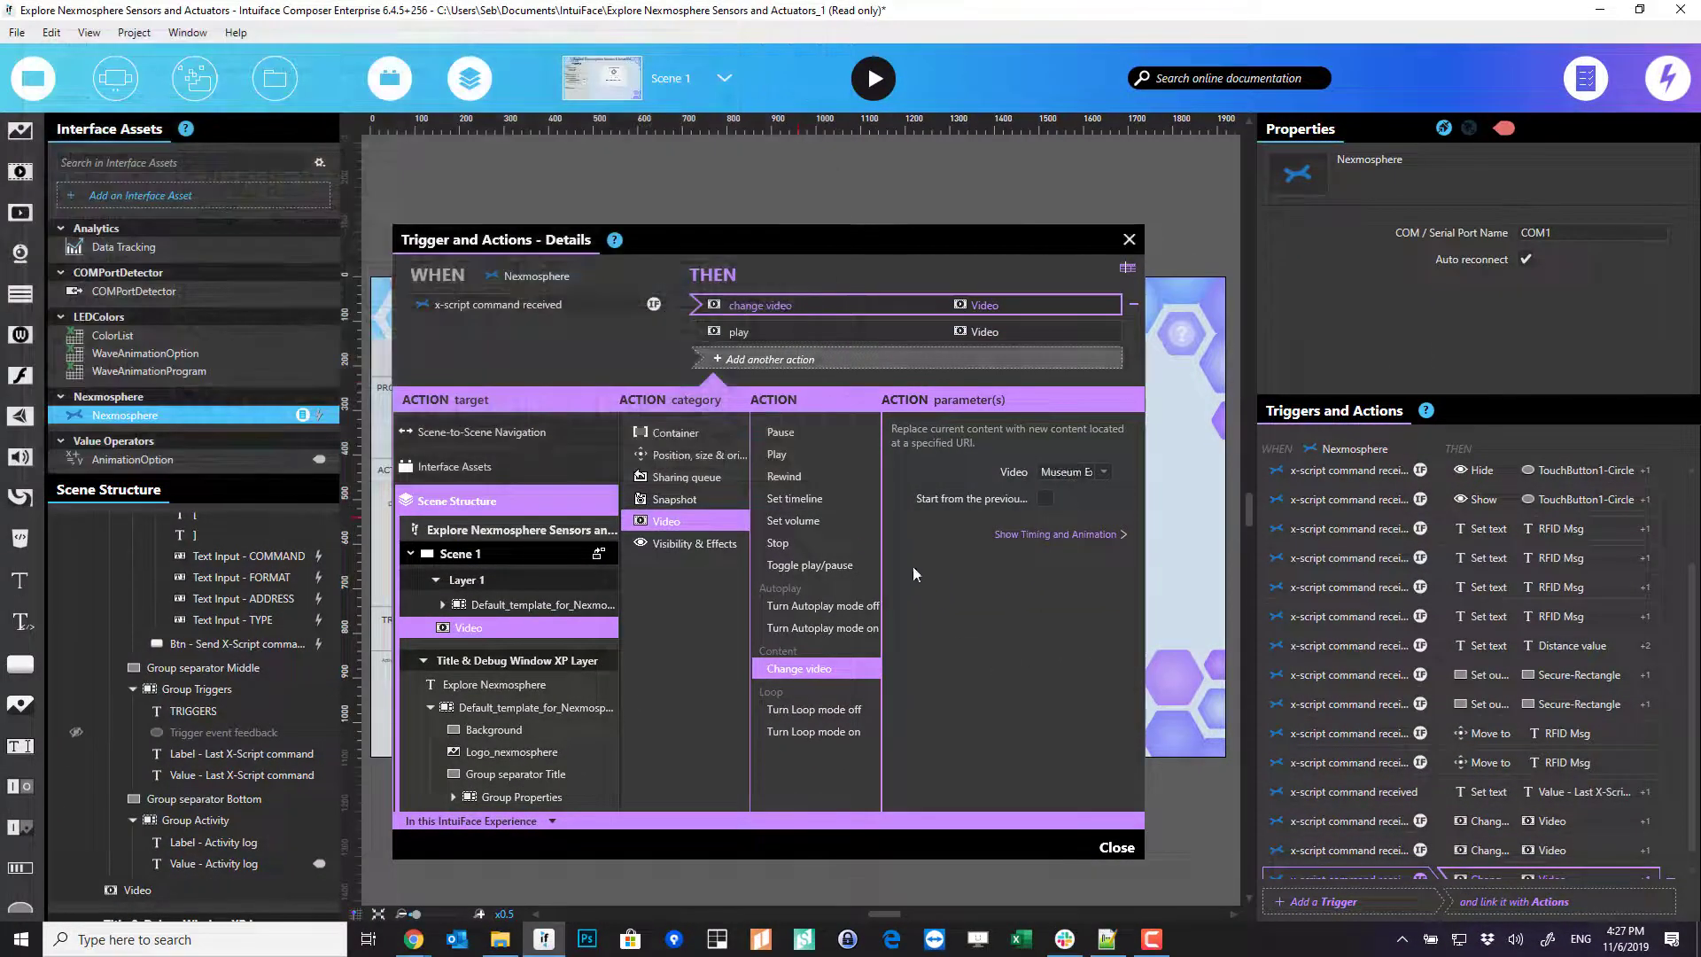
- Duplicate the newest video trigger and change its condition value to XR[PU001]
click(1330, 874)
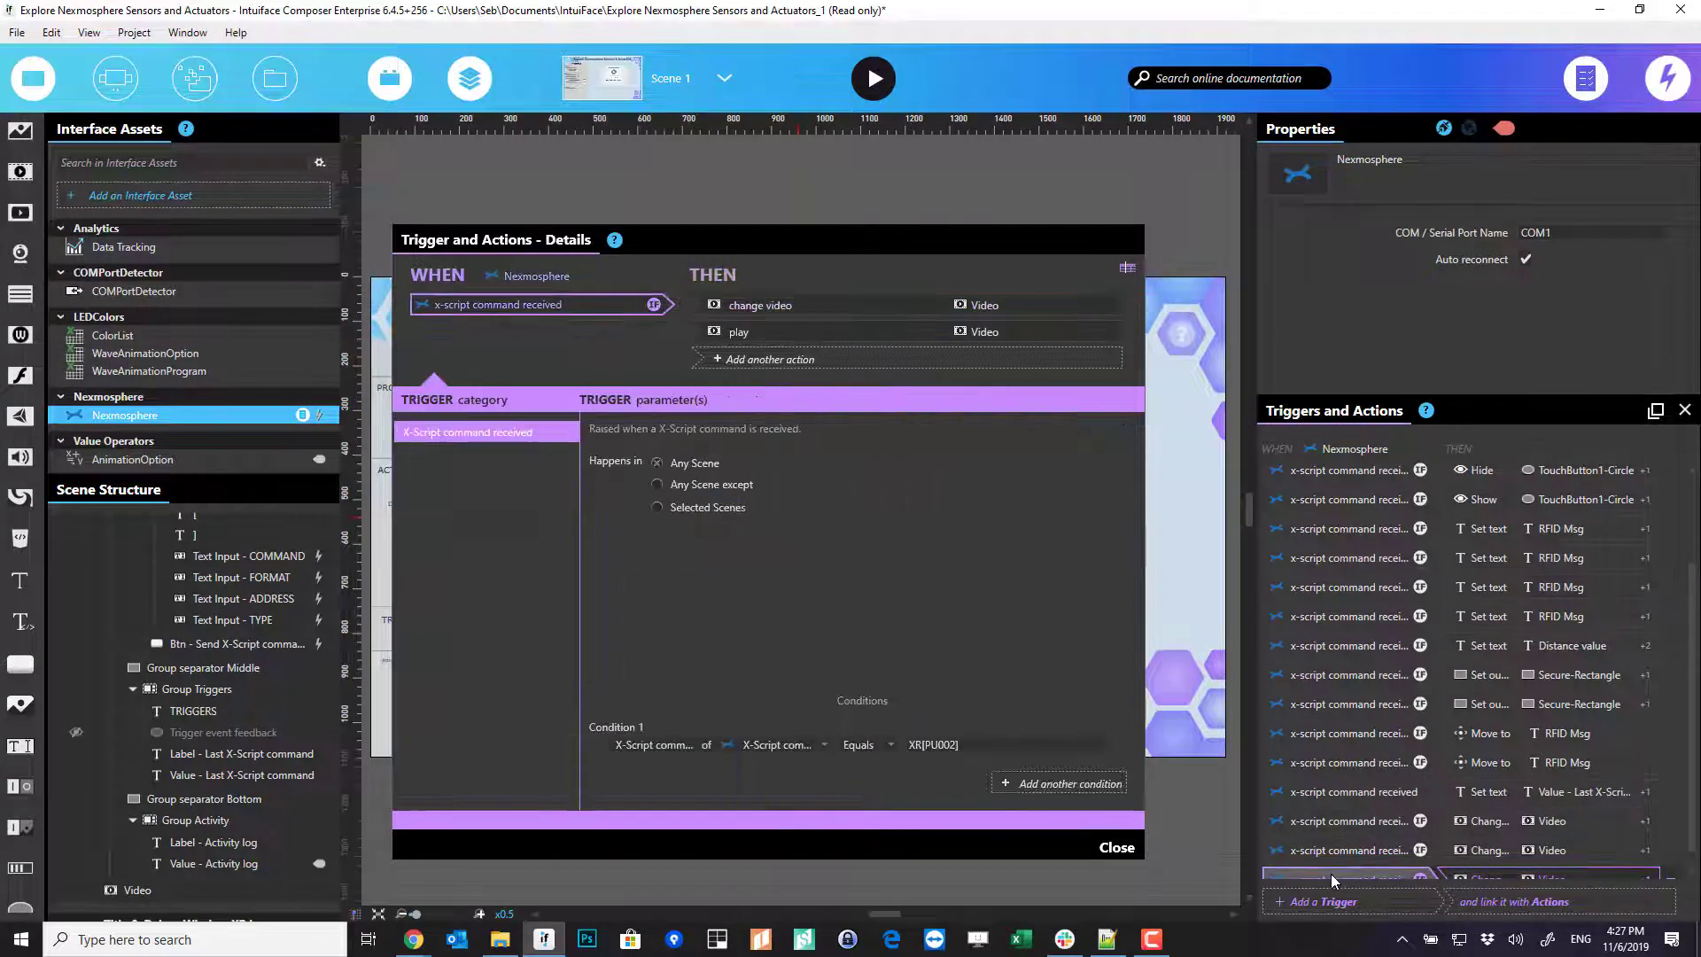
right_click(1342, 866)
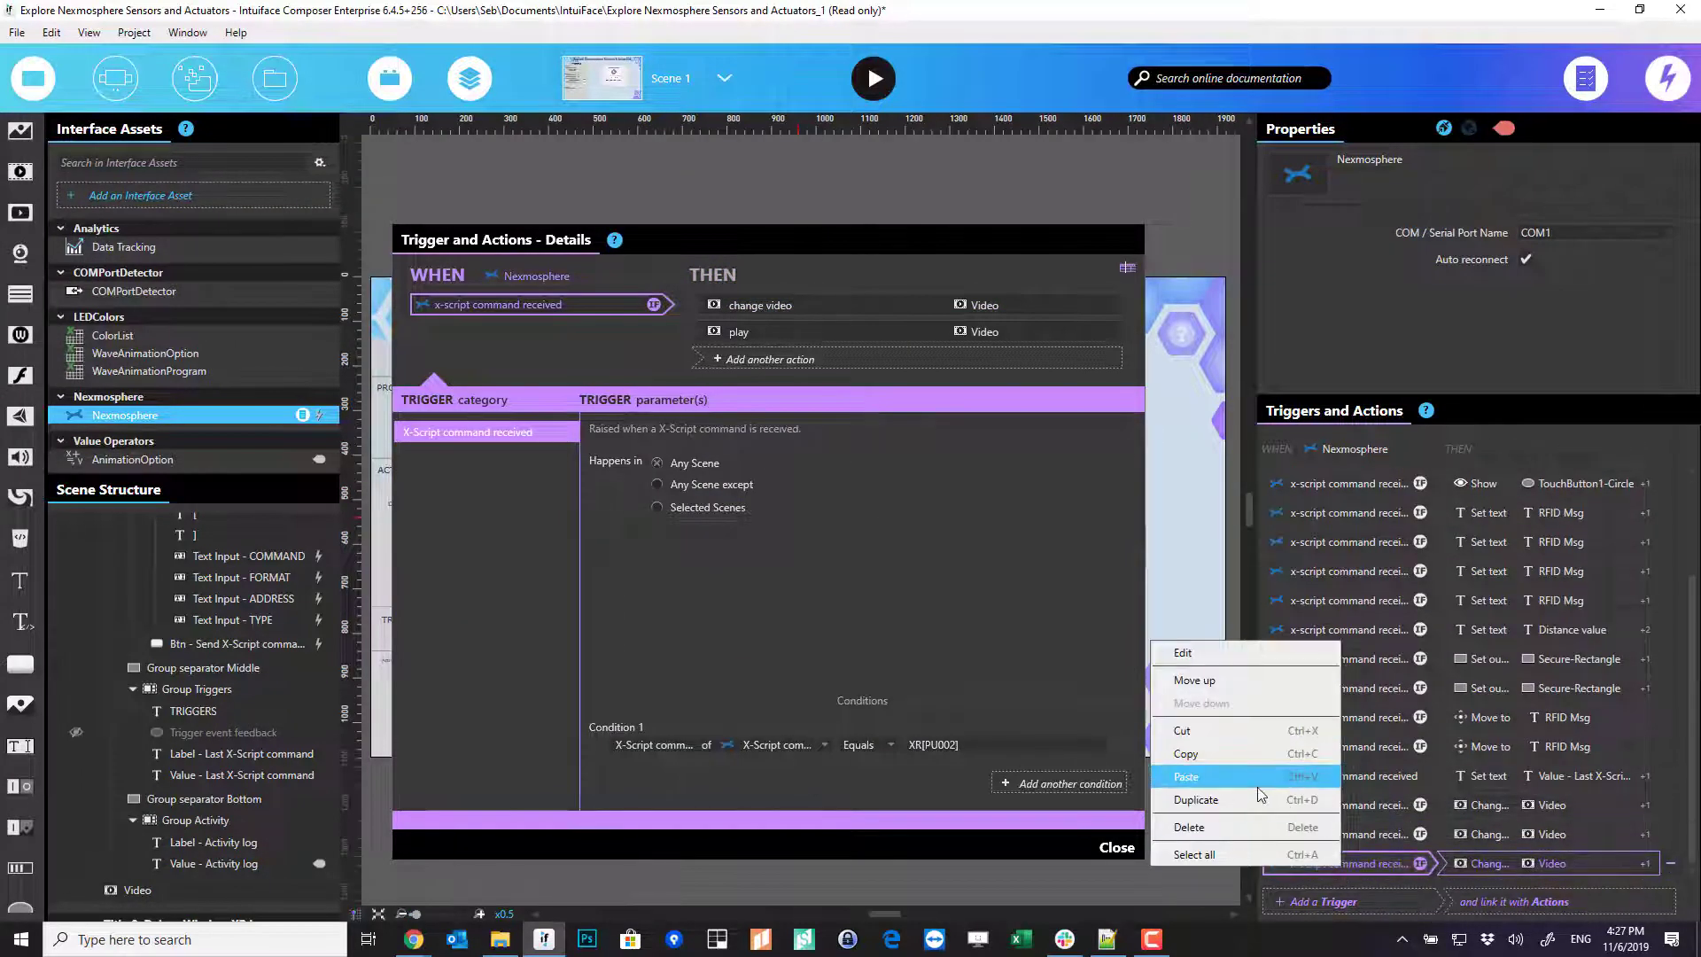
click(1231, 800)
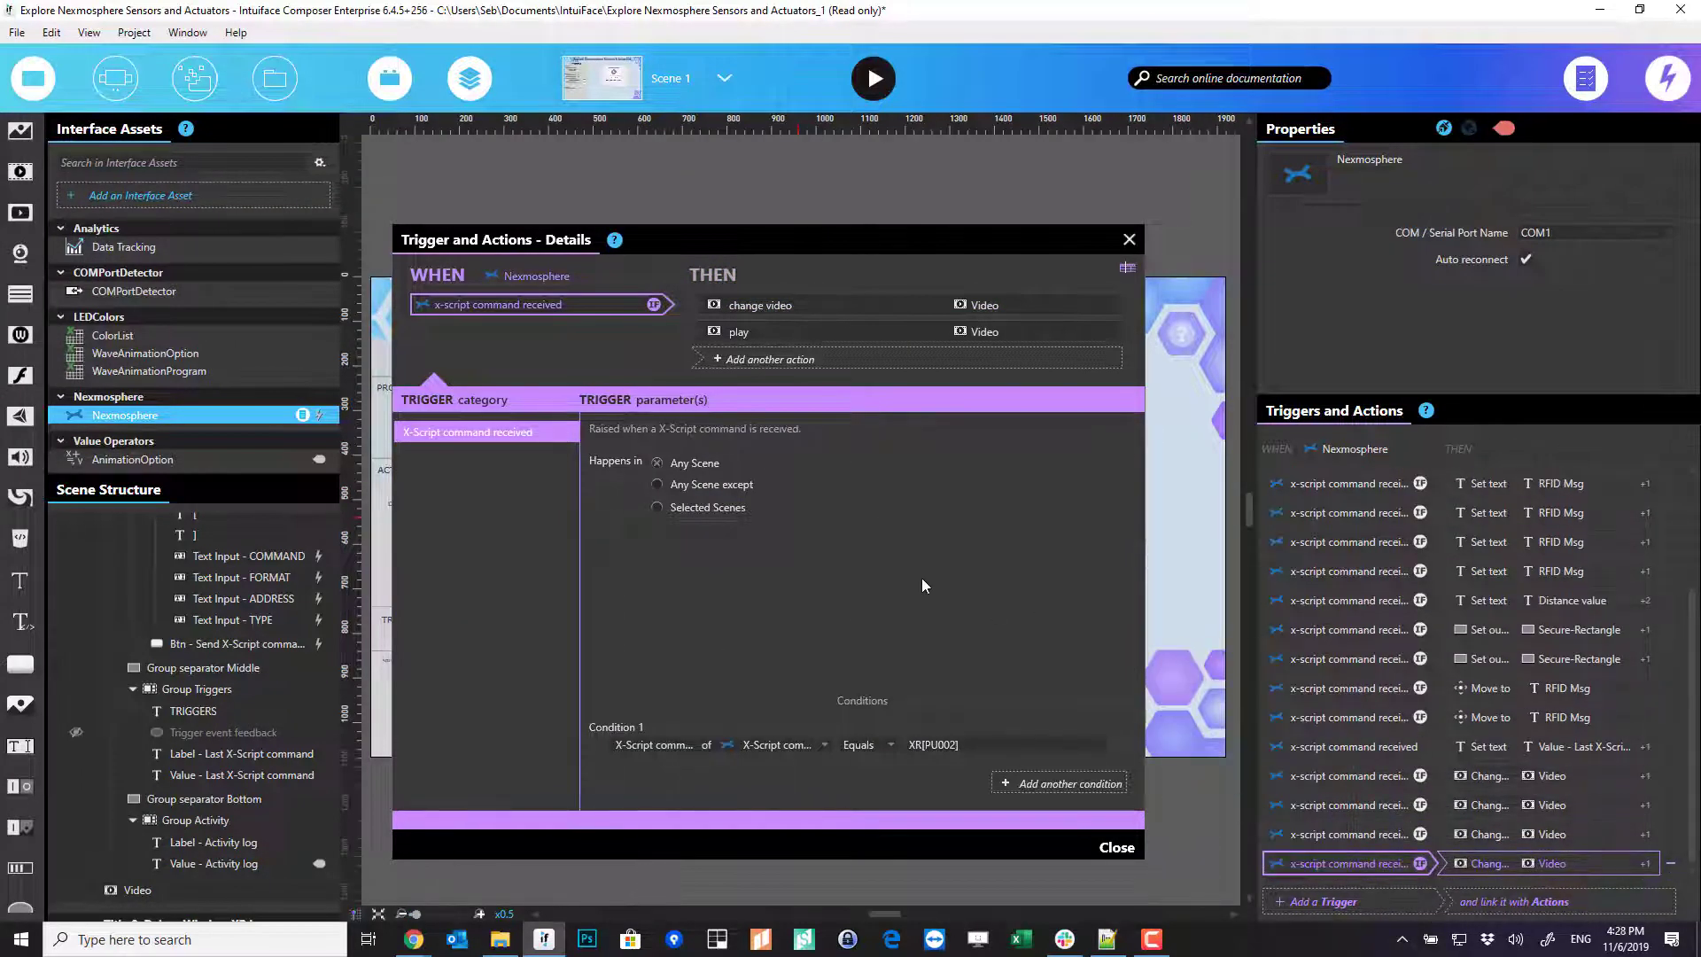
click(976, 745)
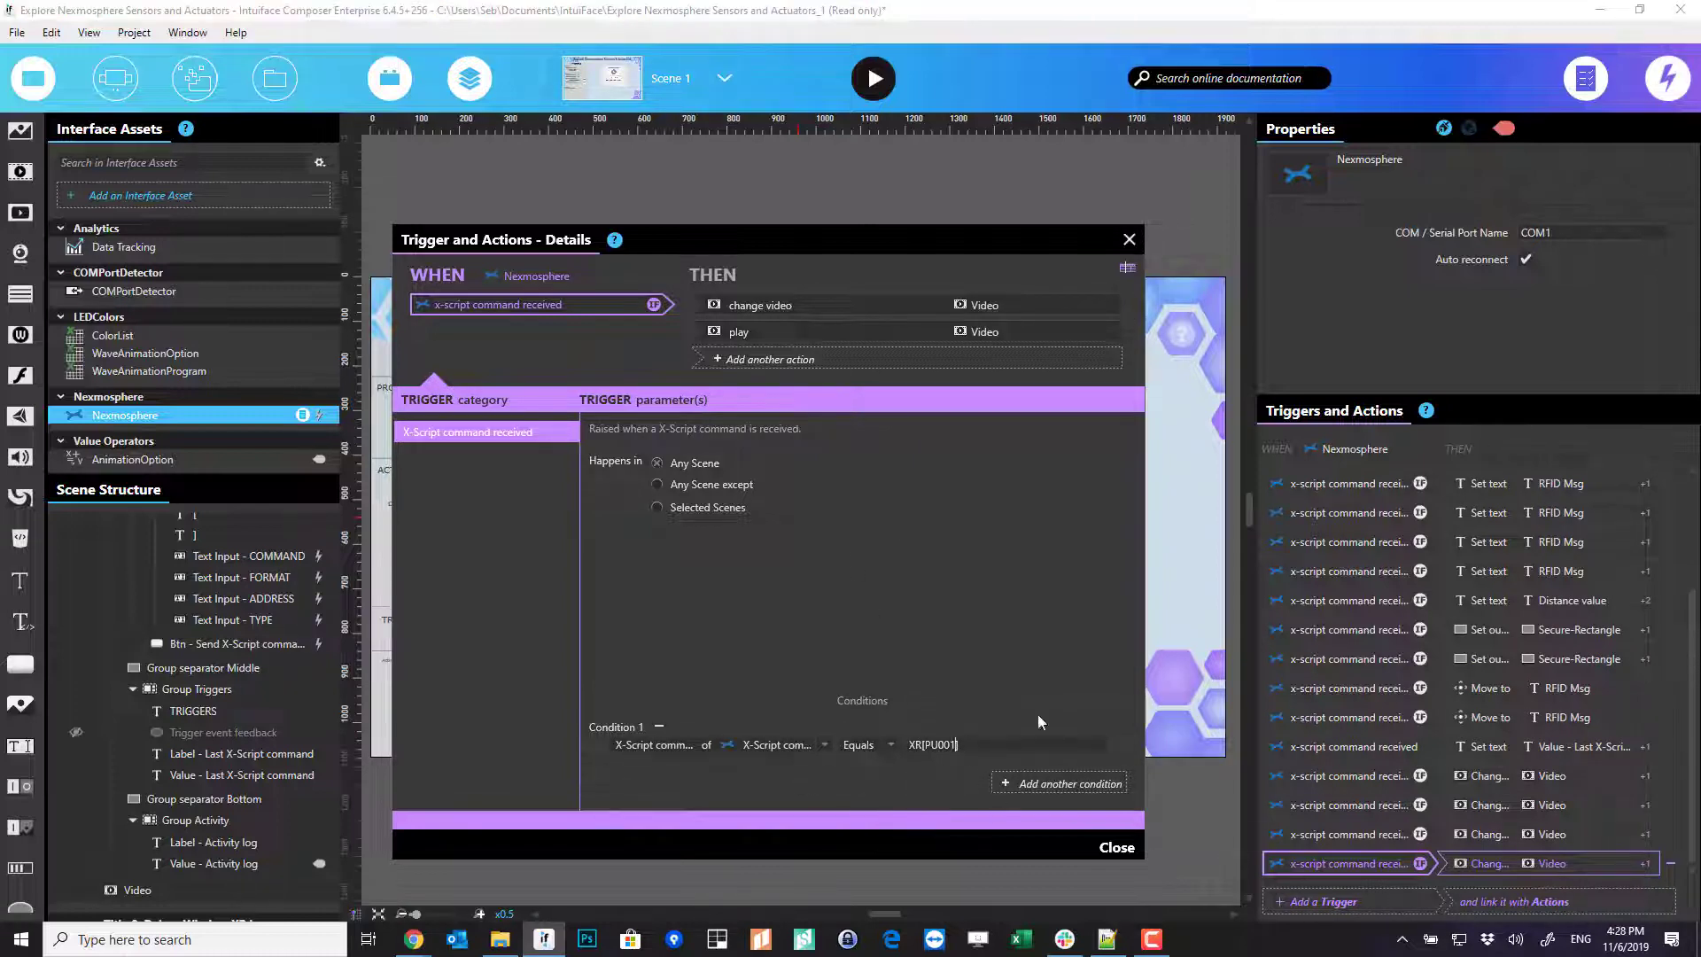
- Make the duplicated trigger's Change video action load Smart Flagship Store.mp4, then close its details
drag(859, 314, 852, 383)
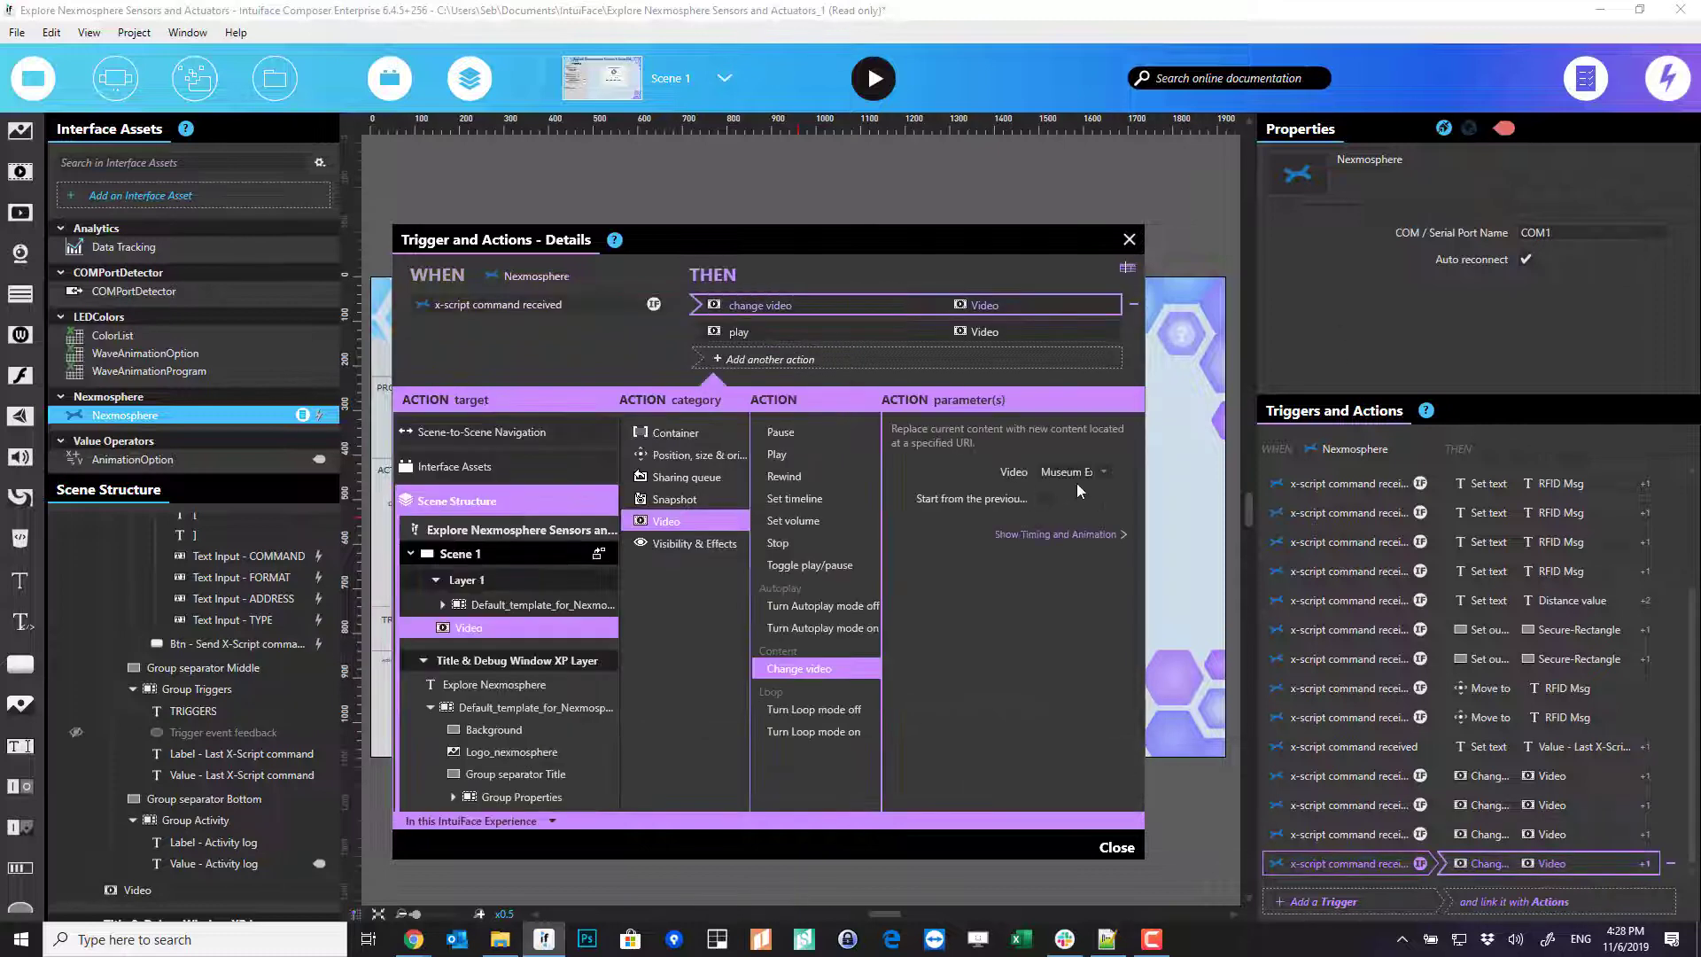
click(1102, 473)
click(1013, 503)
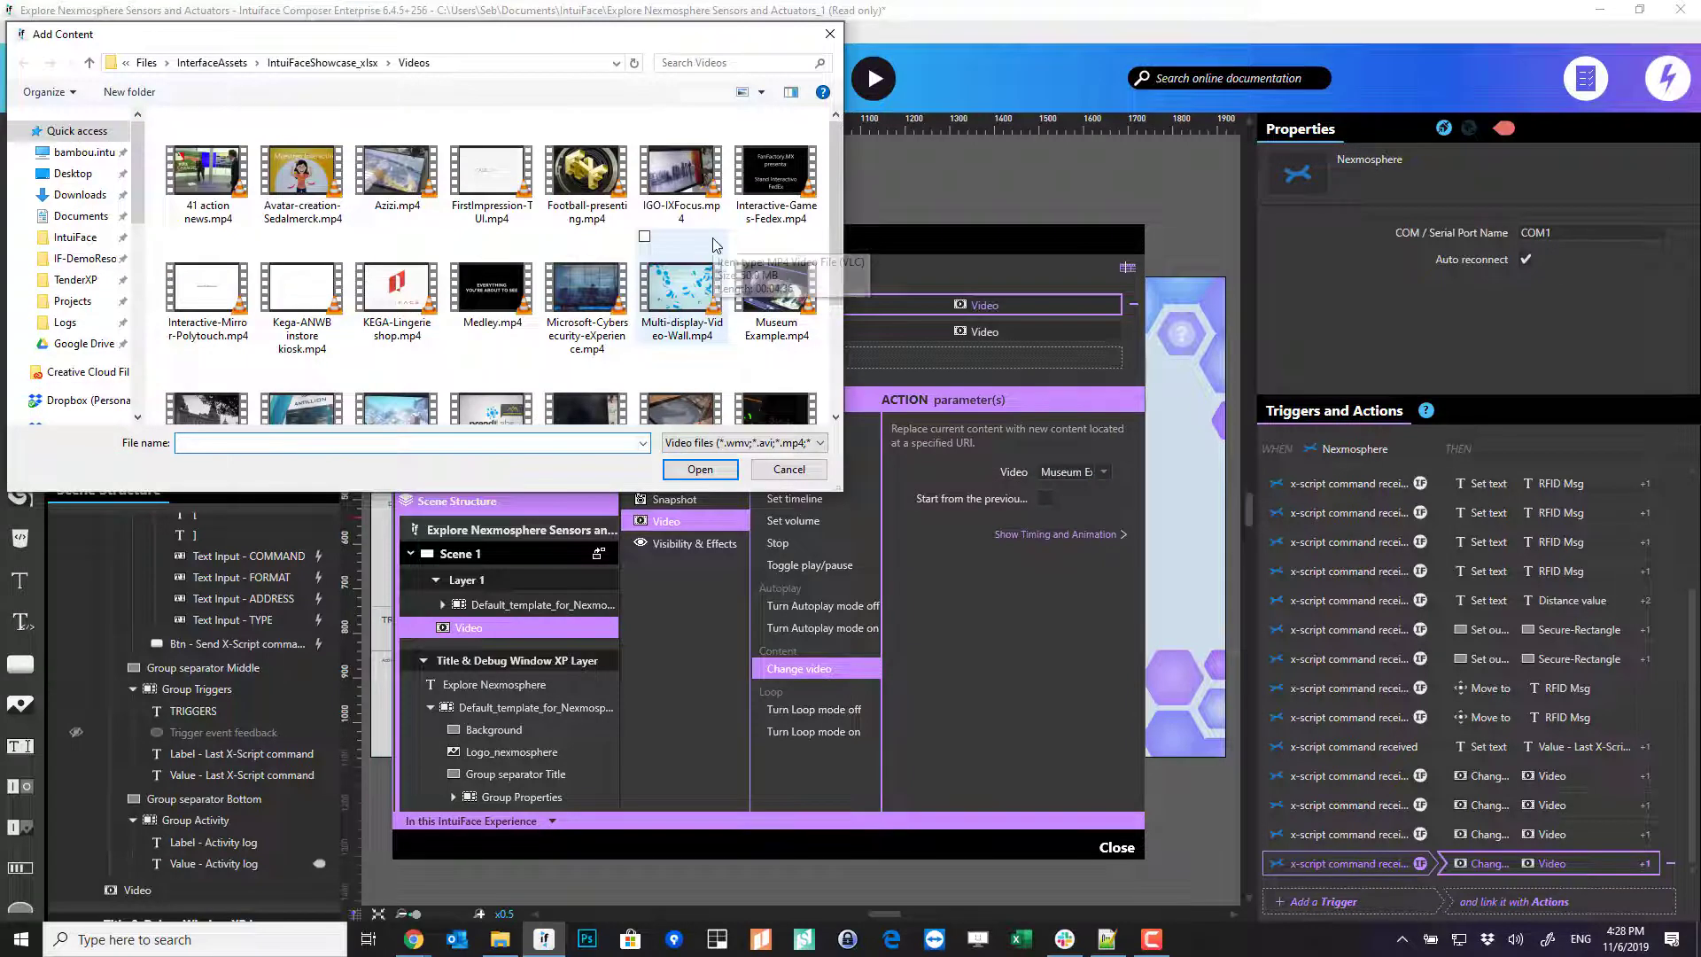
scroll(717, 337, down, 3)
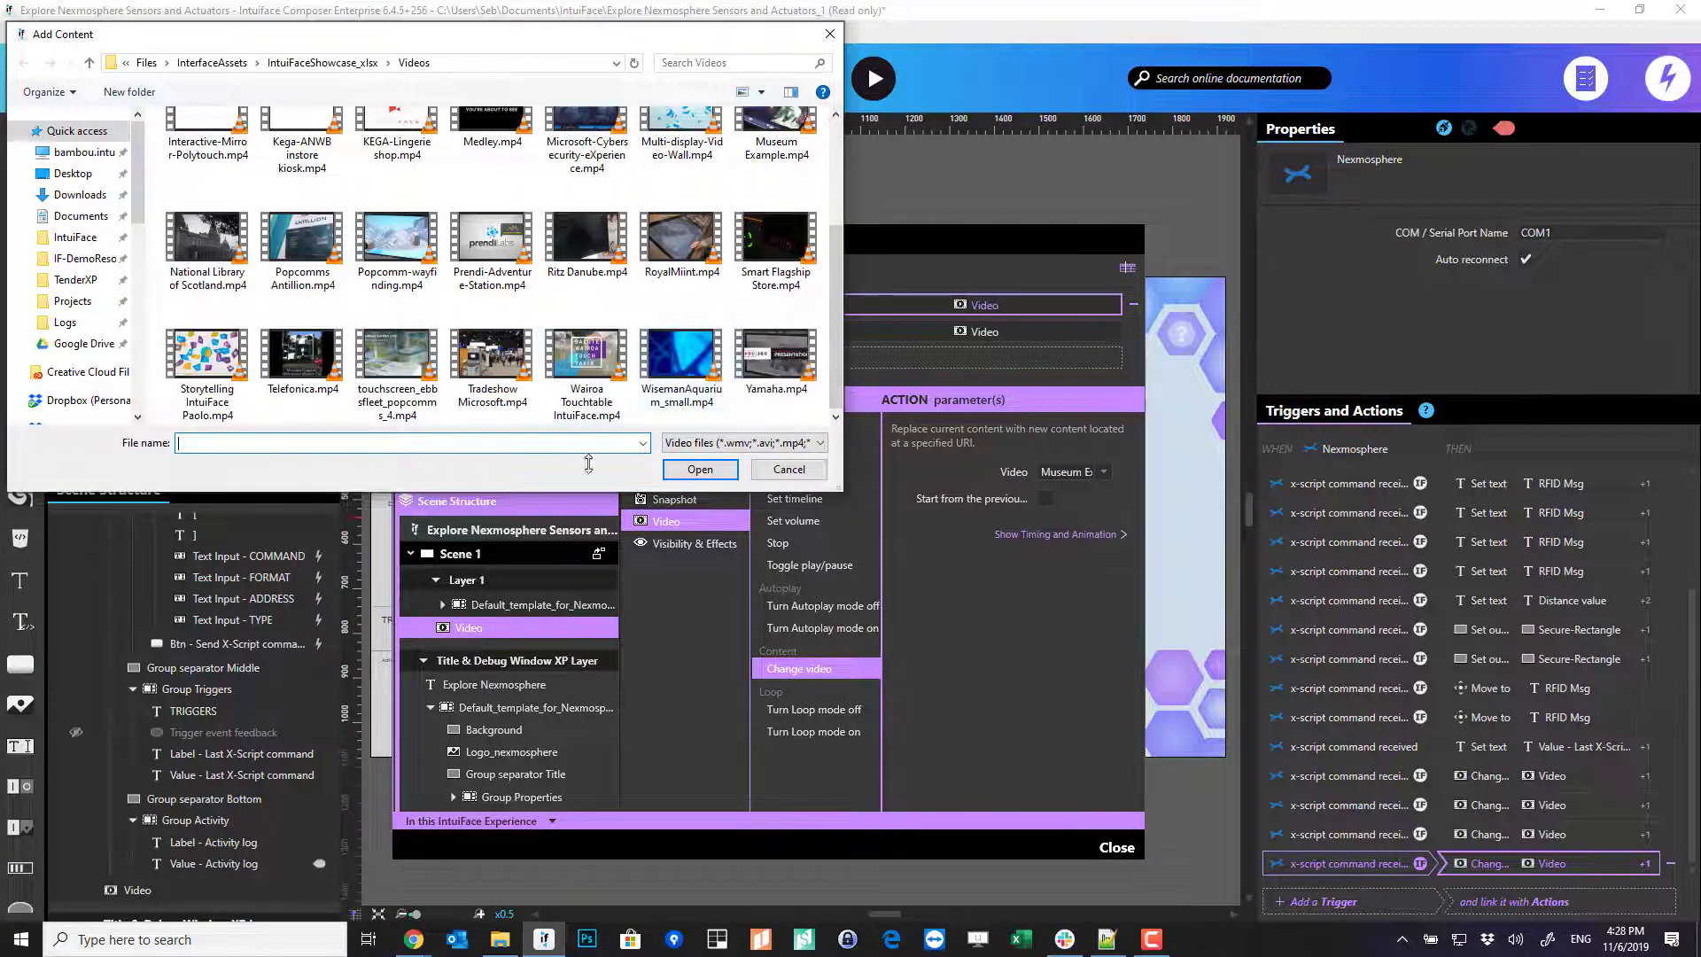
double_click(759, 246)
drag(895, 235, 931, 232)
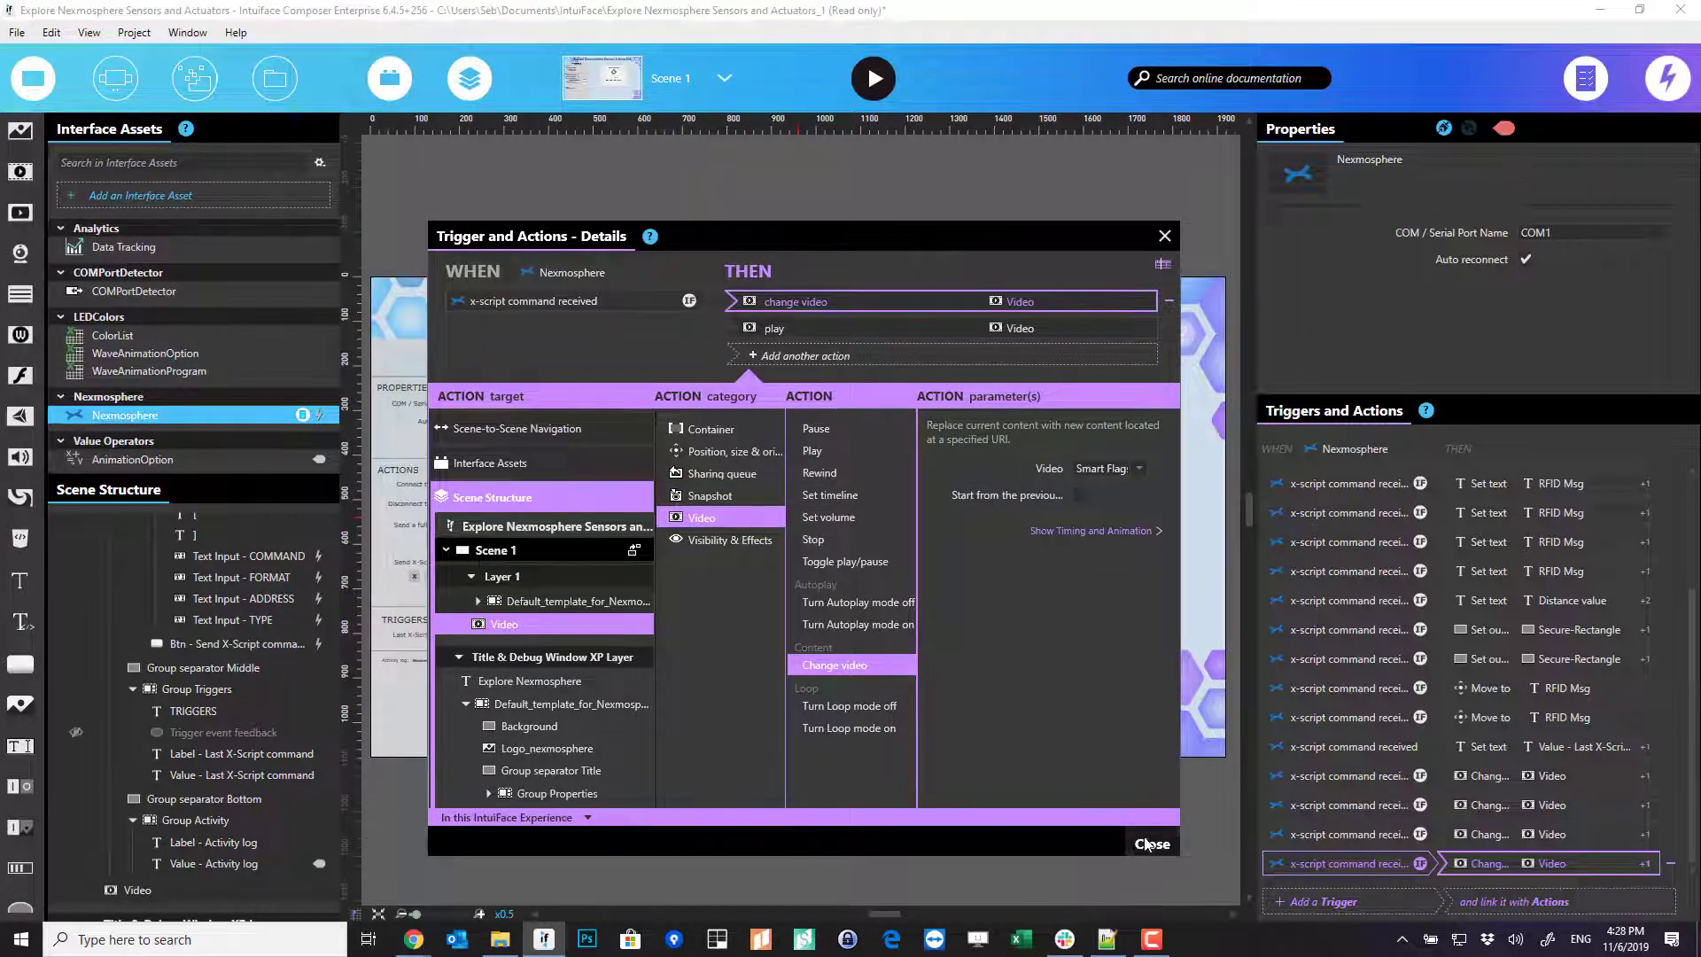
click(1148, 844)
- Play the experience, set the serial port to COM11, and connect to the Nexmosphere device
click(871, 80)
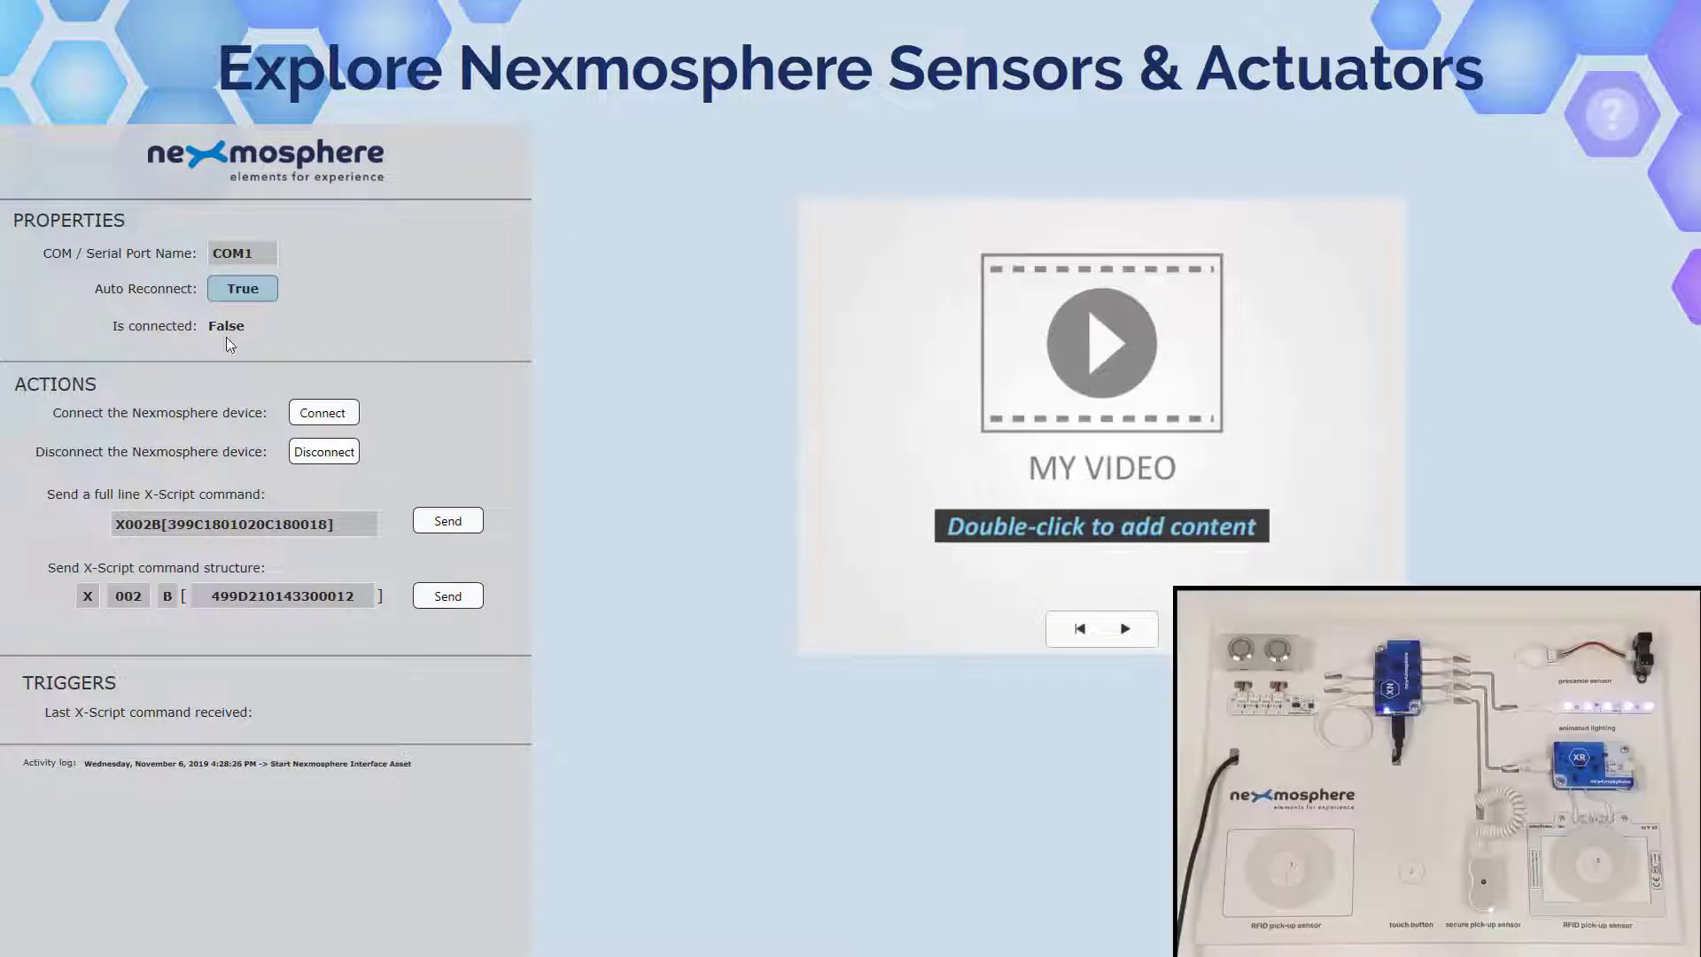
click(259, 252)
text(1)
key(Tab)
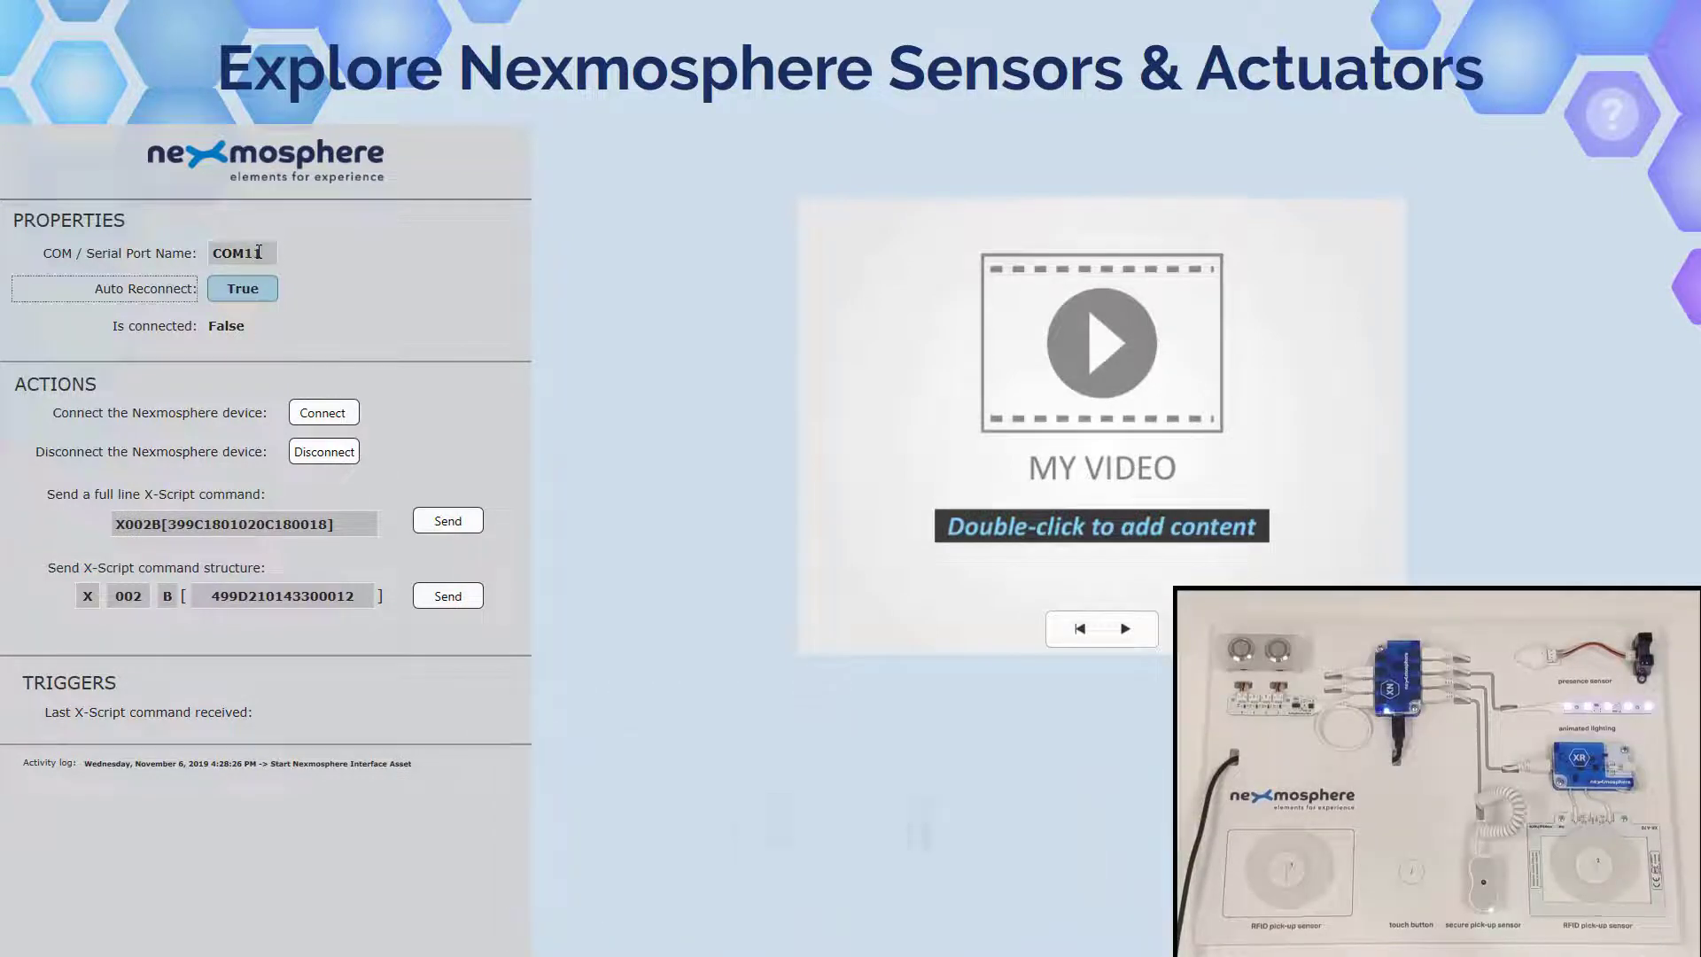
click(333, 414)
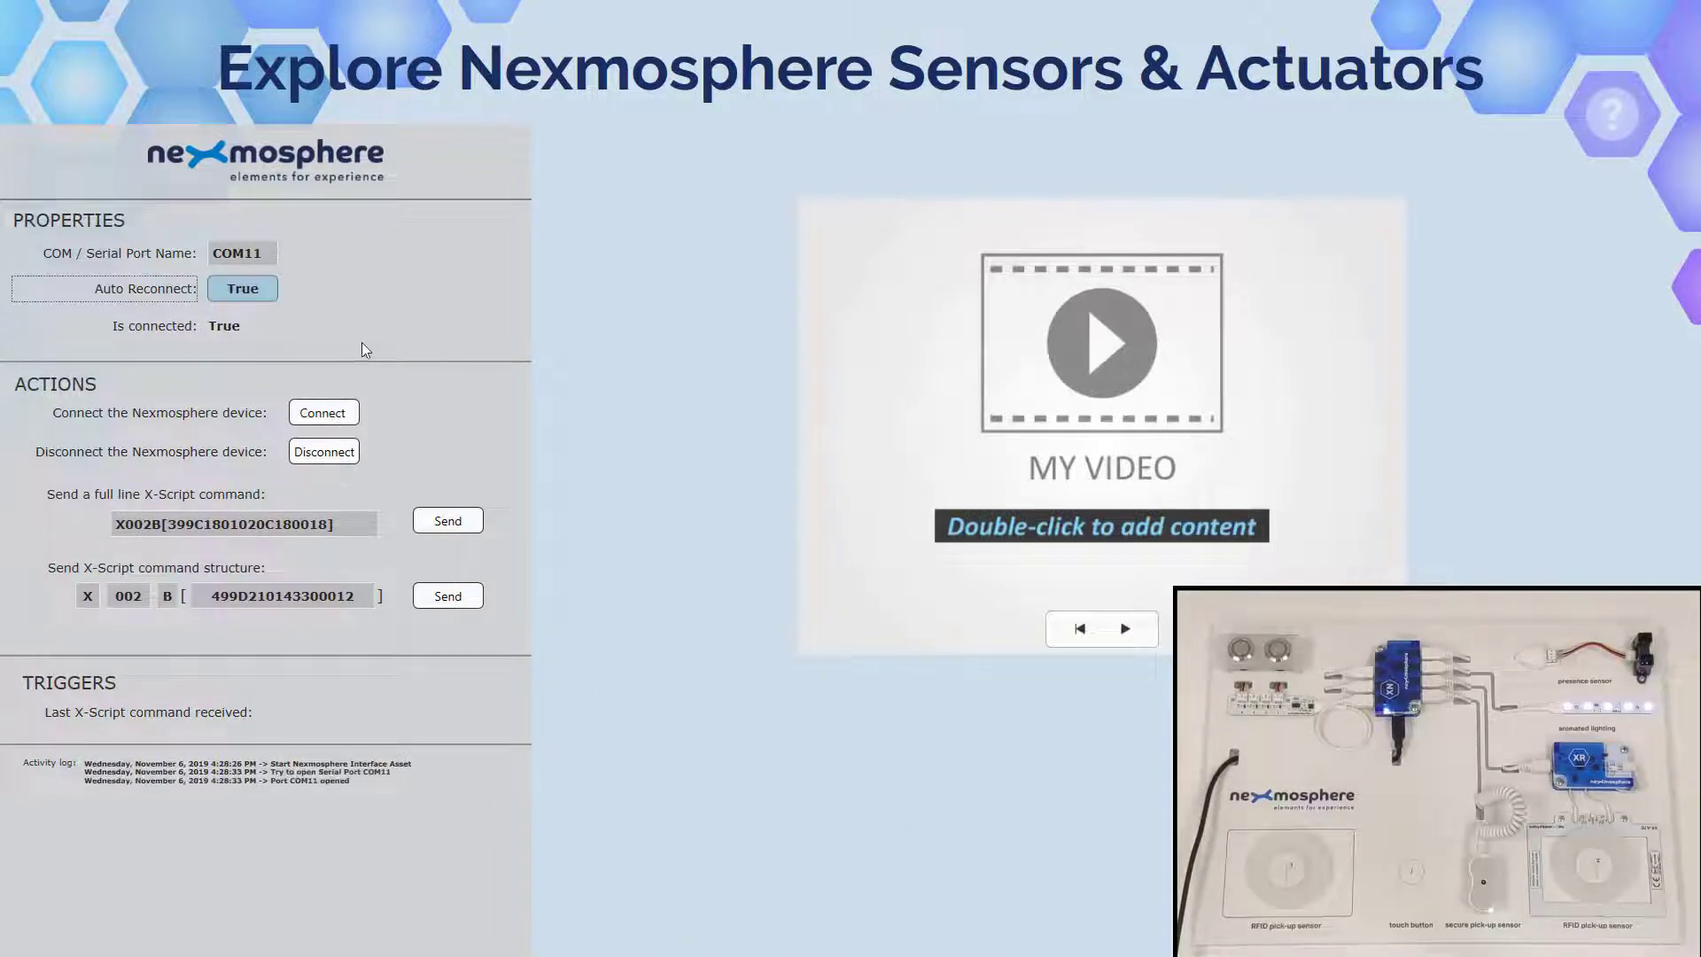
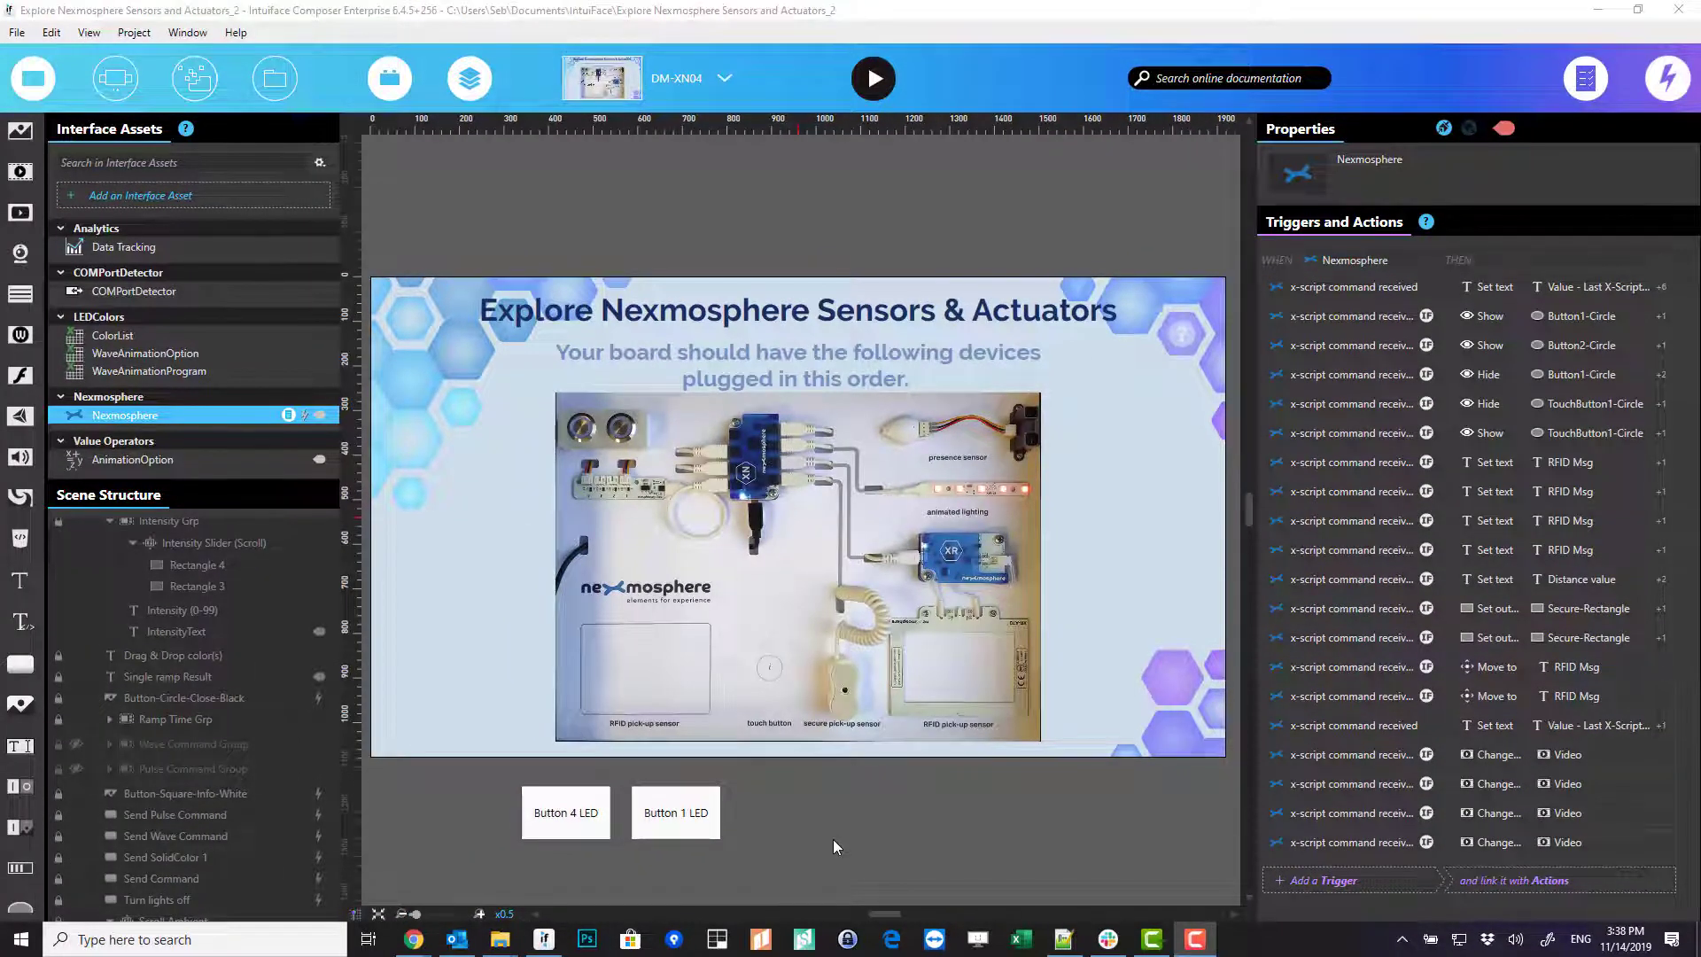
- Add a Data Tracking Log event action after the first trigger's Change video action
double_click(1402, 759)
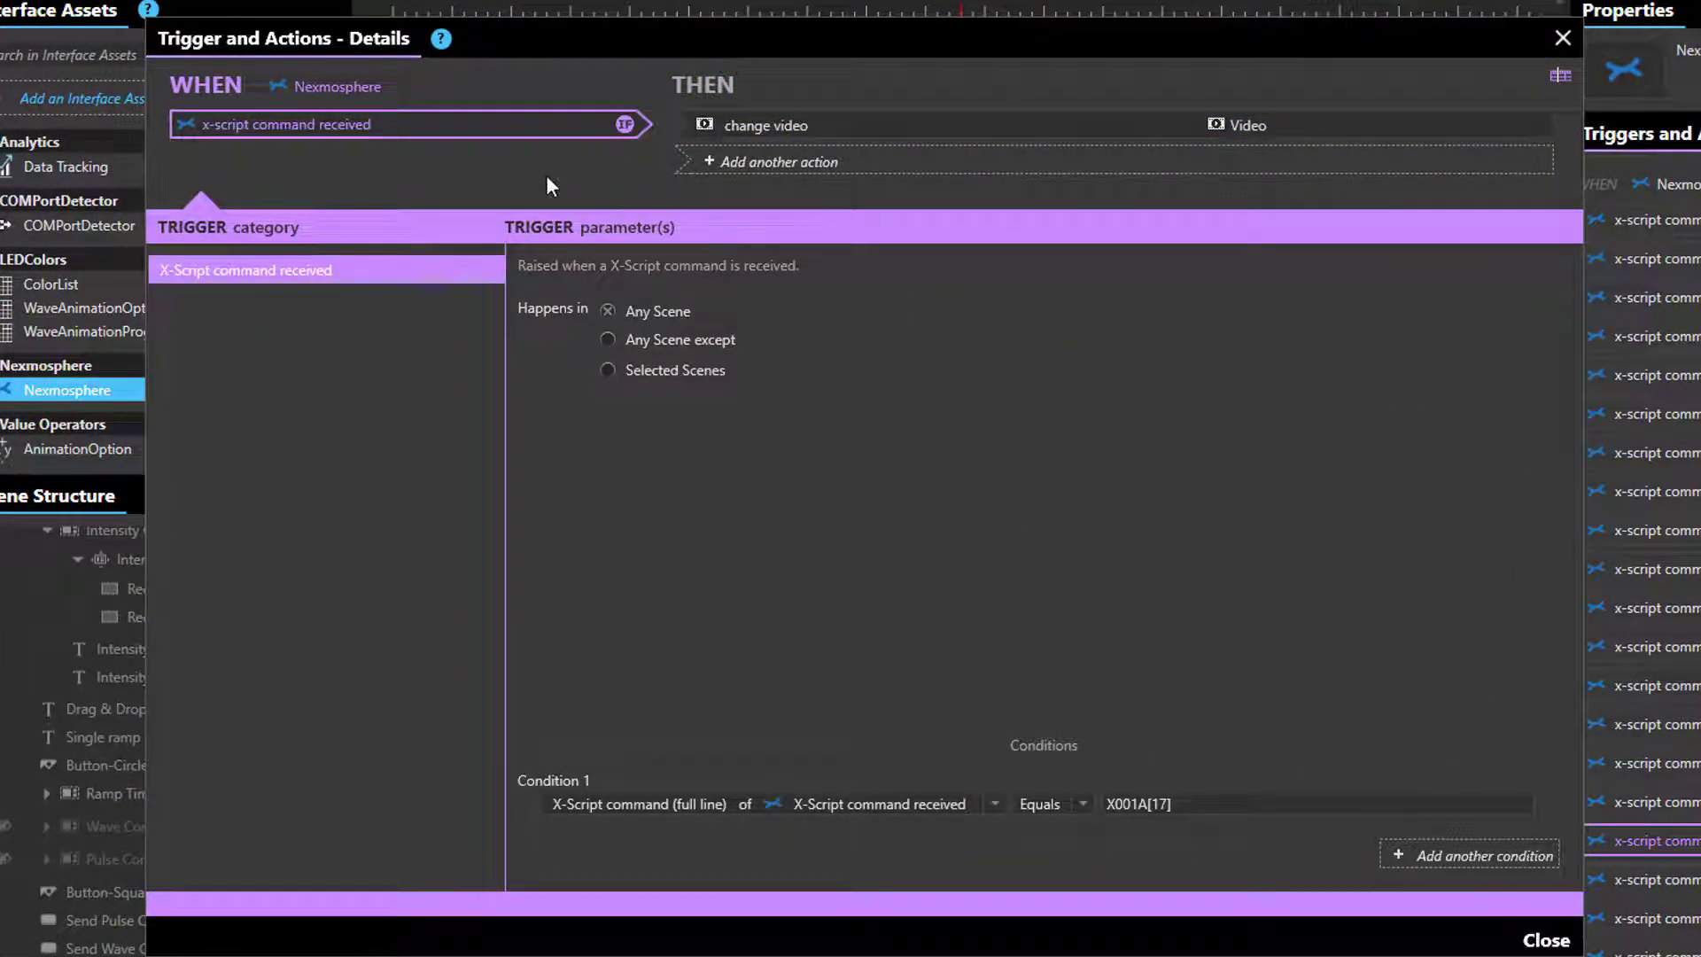
click(1019, 135)
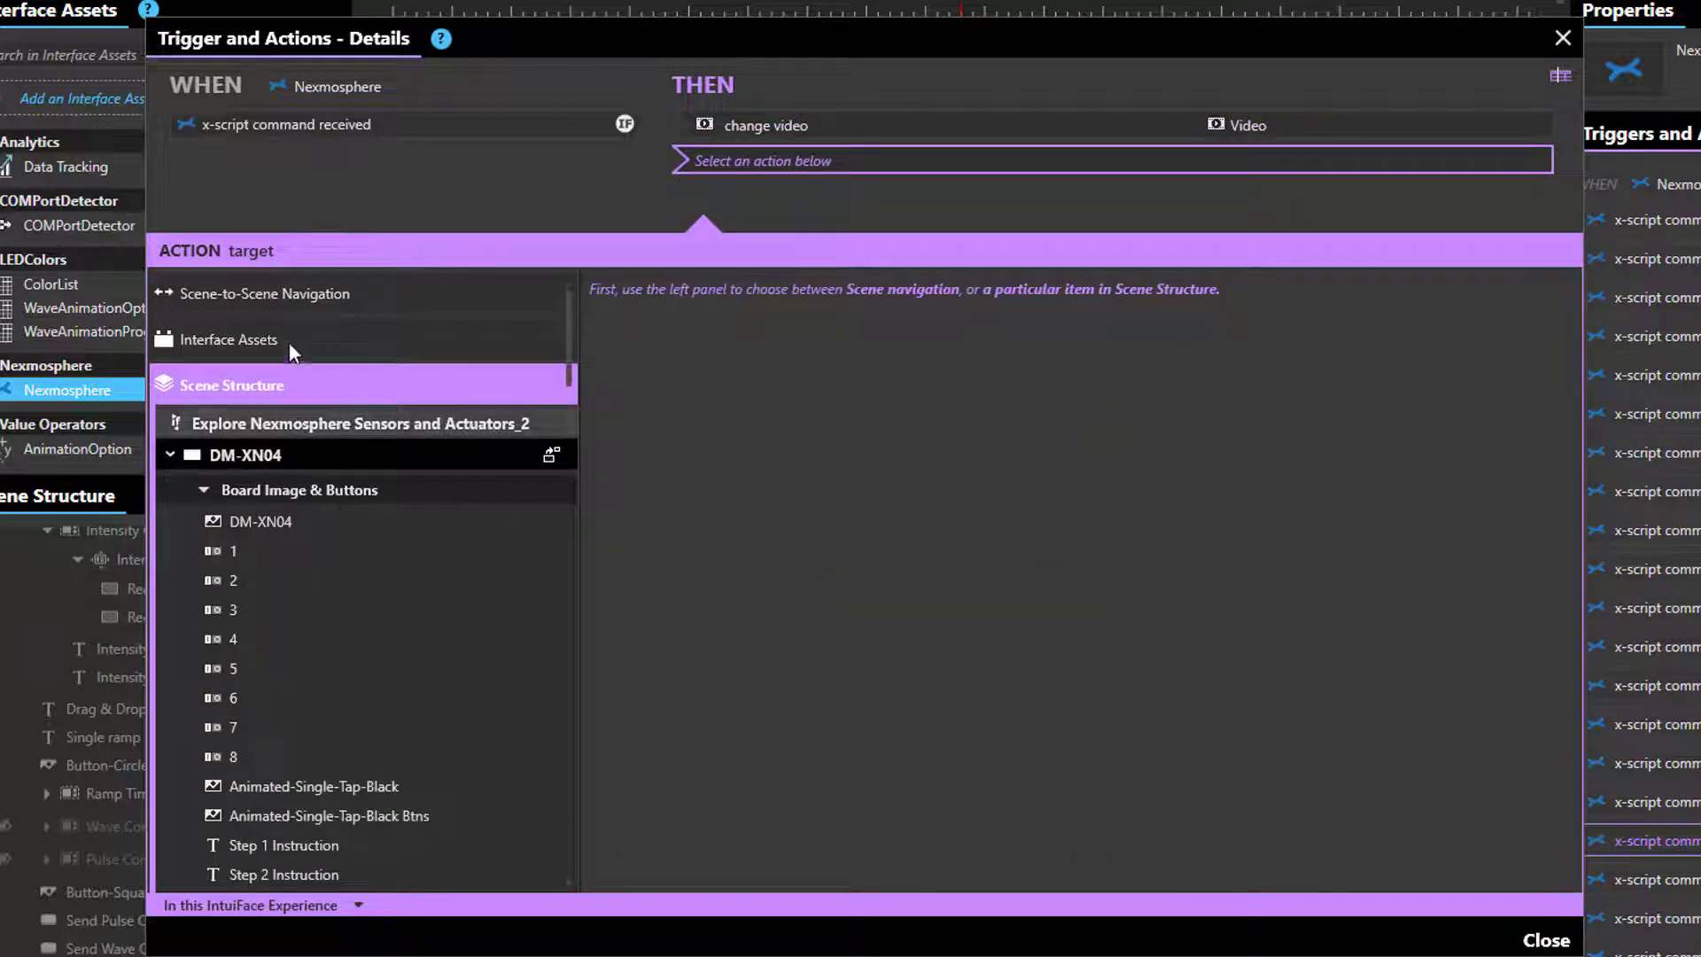
click(289, 342)
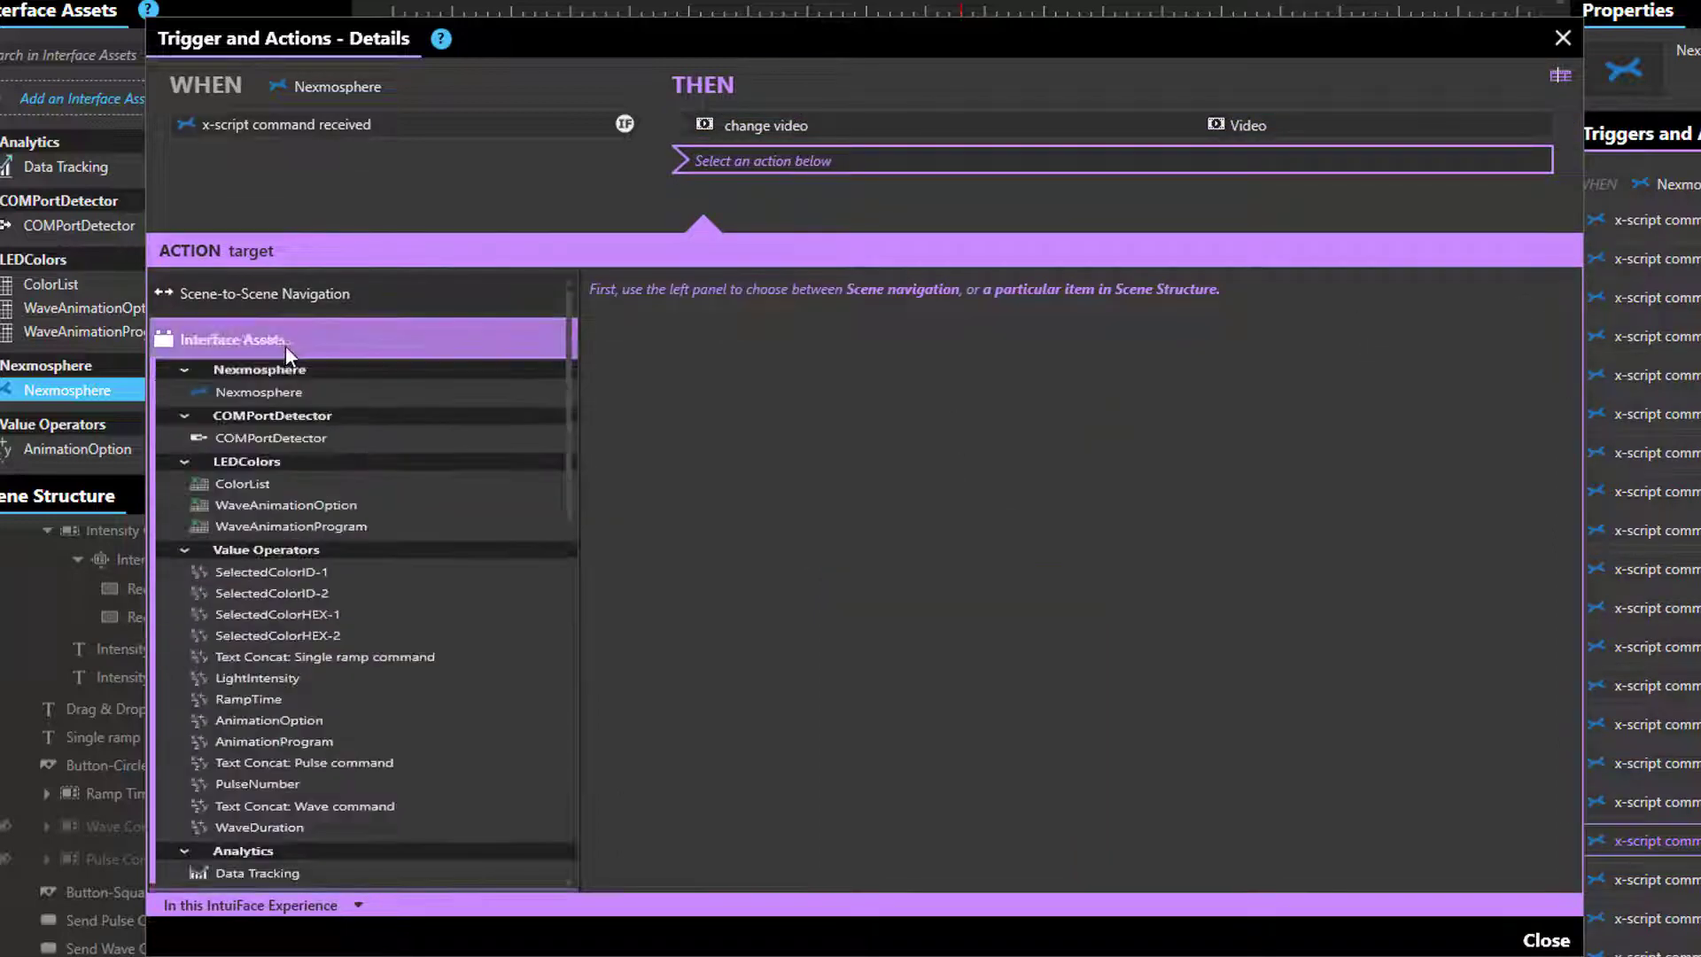
scroll(484, 478, down, 2)
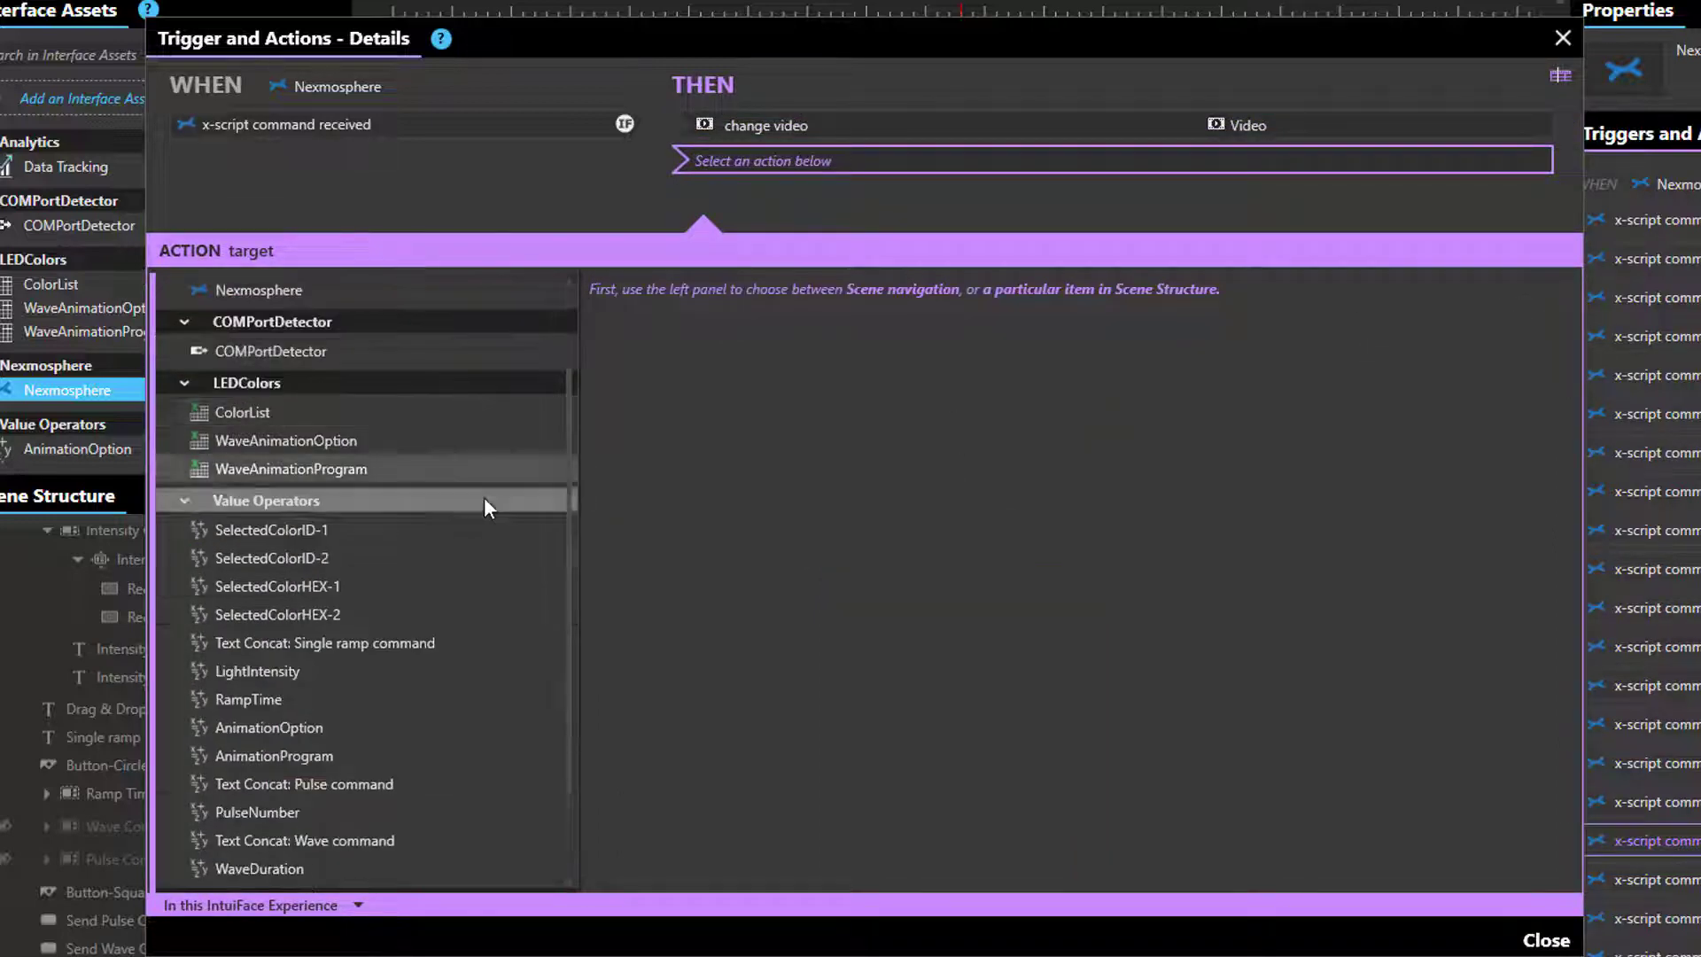
scroll(479, 489, down, 2)
scroll(421, 465, up, 1)
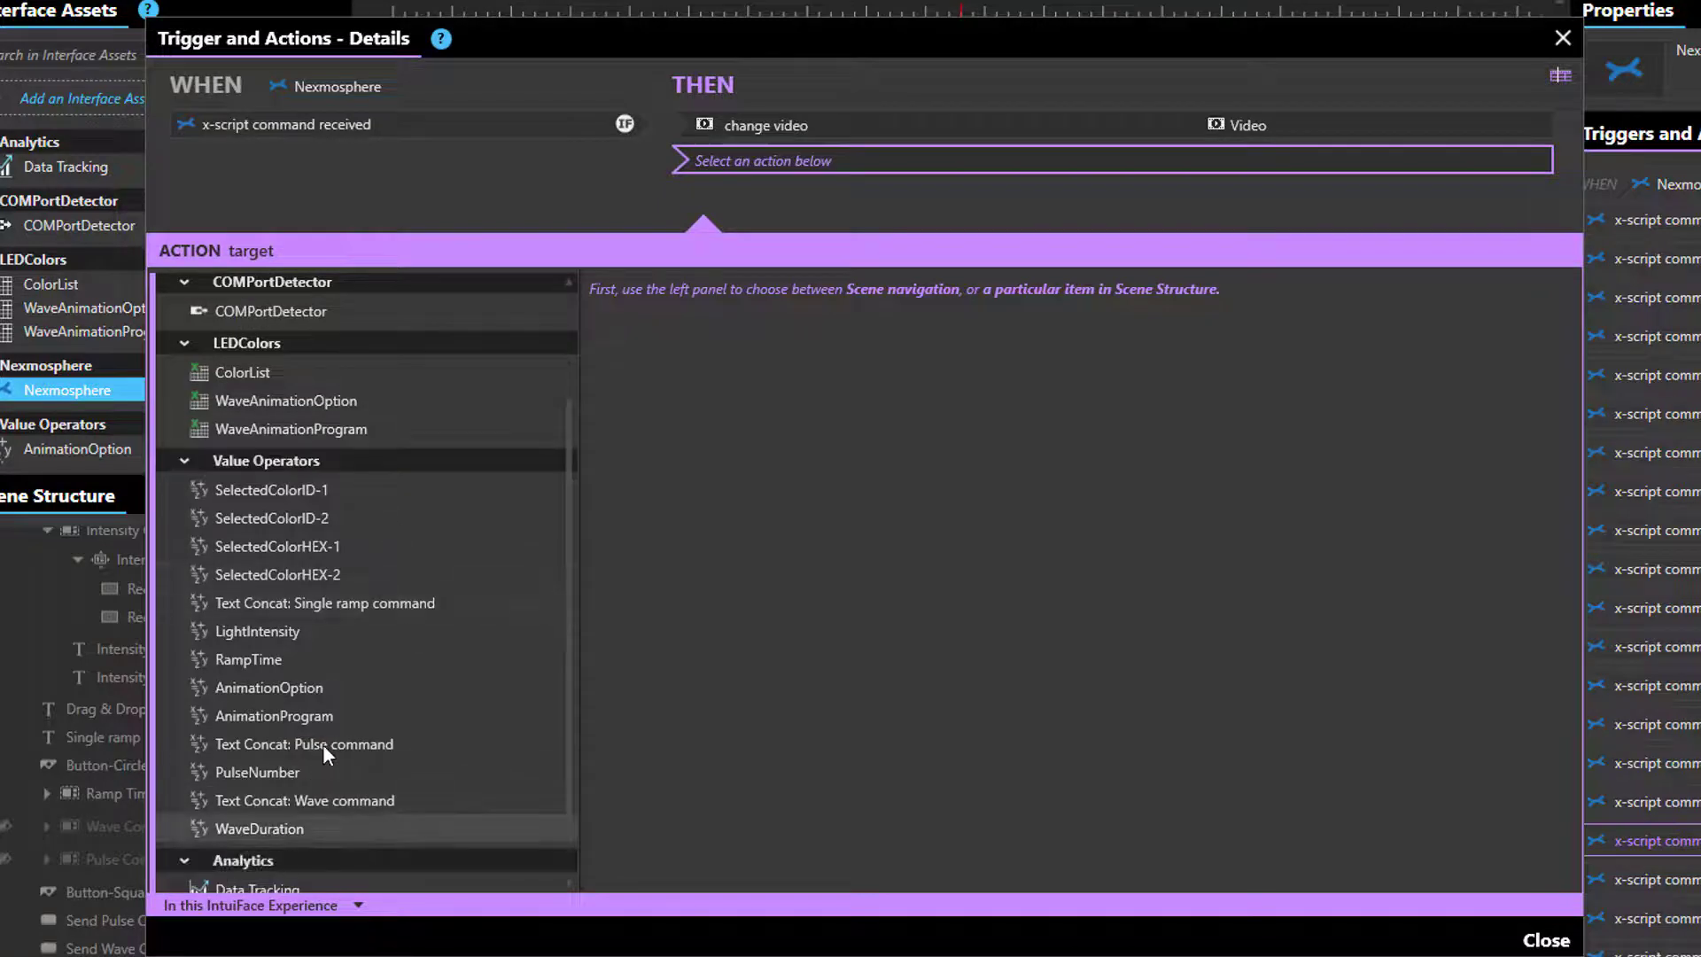
scroll(260, 841, down, 1)
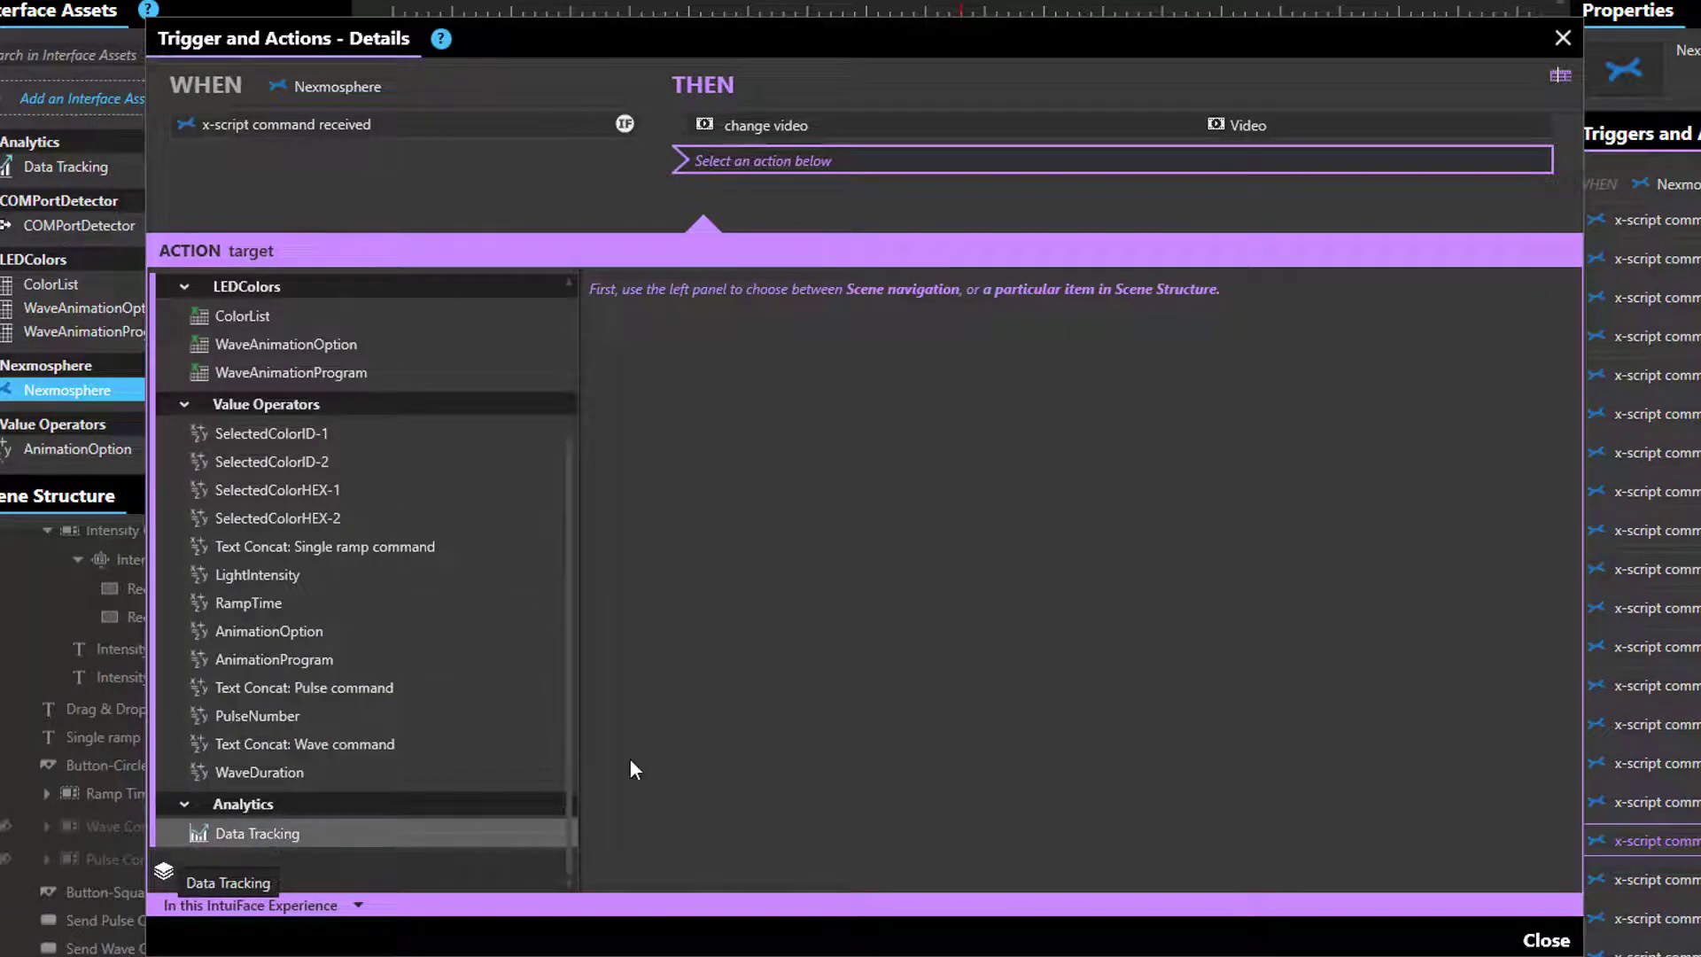
click(261, 834)
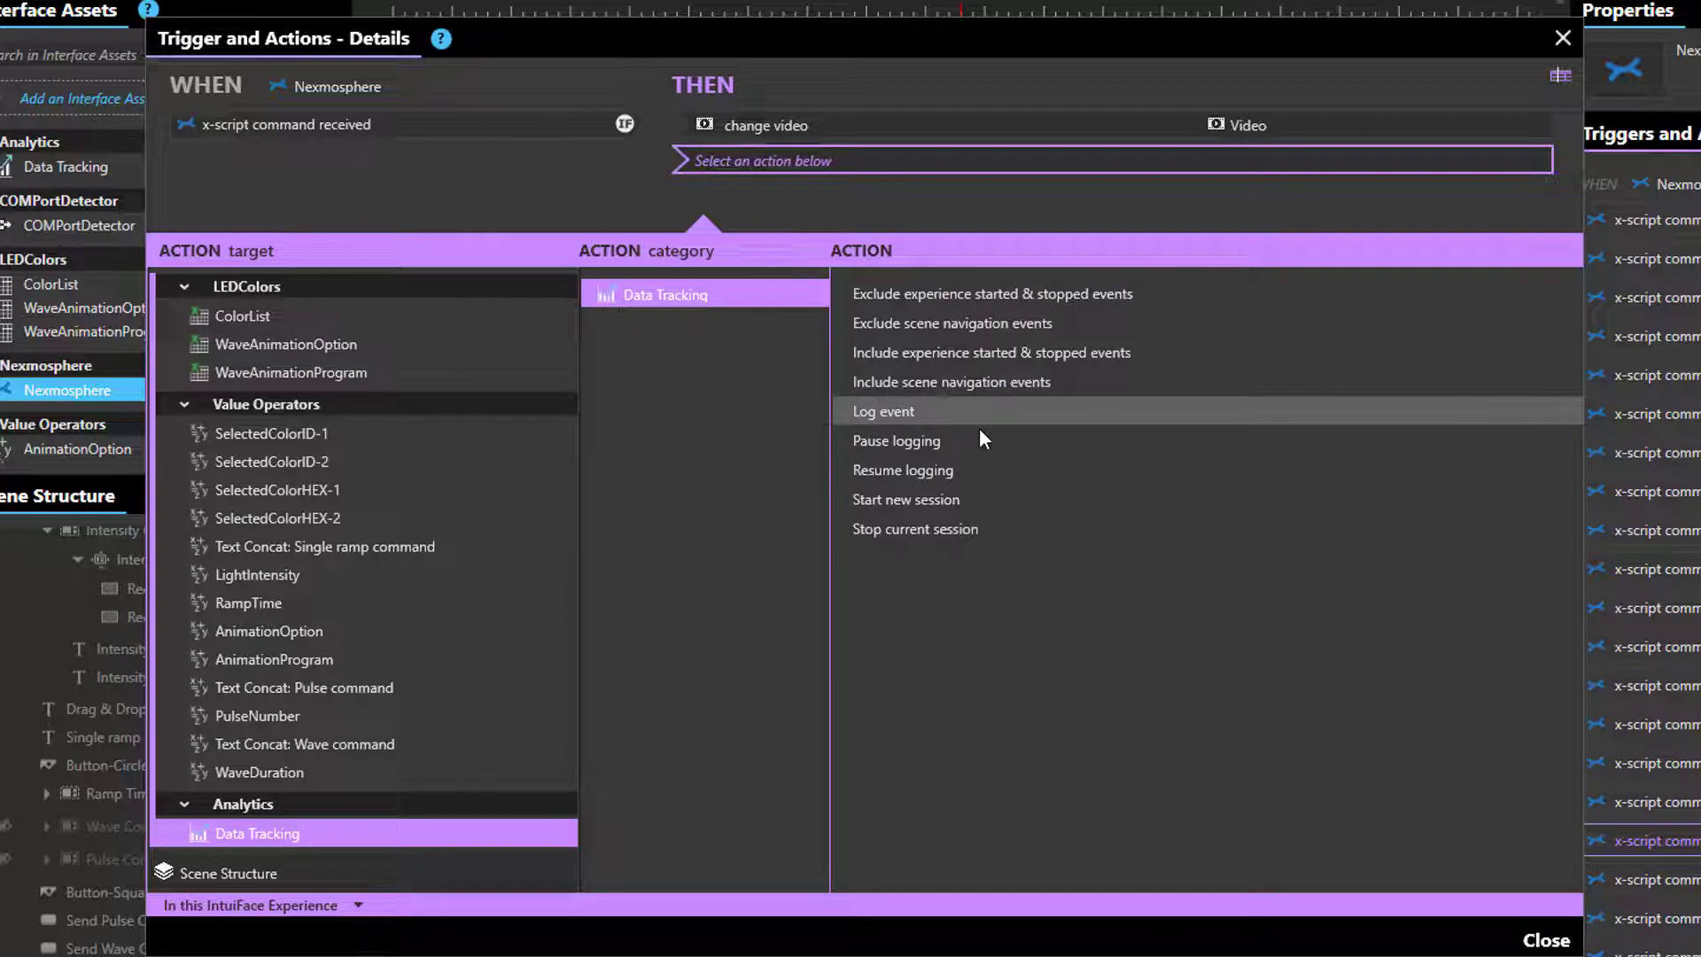
click(1091, 414)
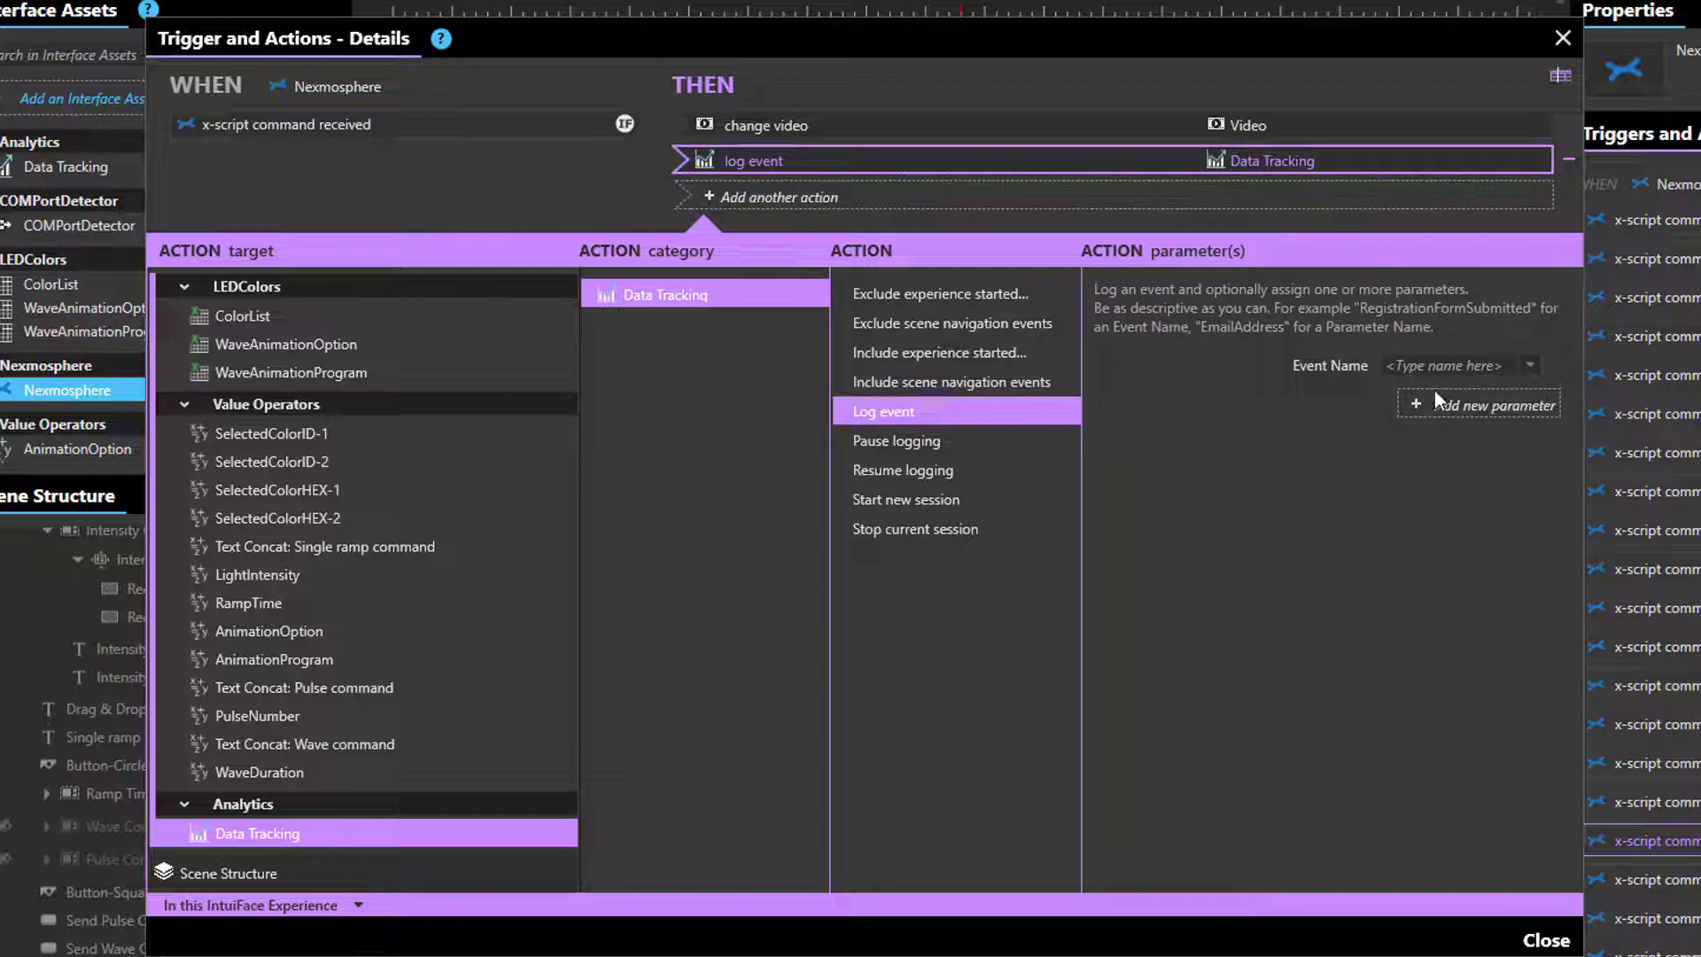
- Name the logged event 'Video played' and add parameter VideoName with value Popcomms
click(1442, 364)
text(Vi)
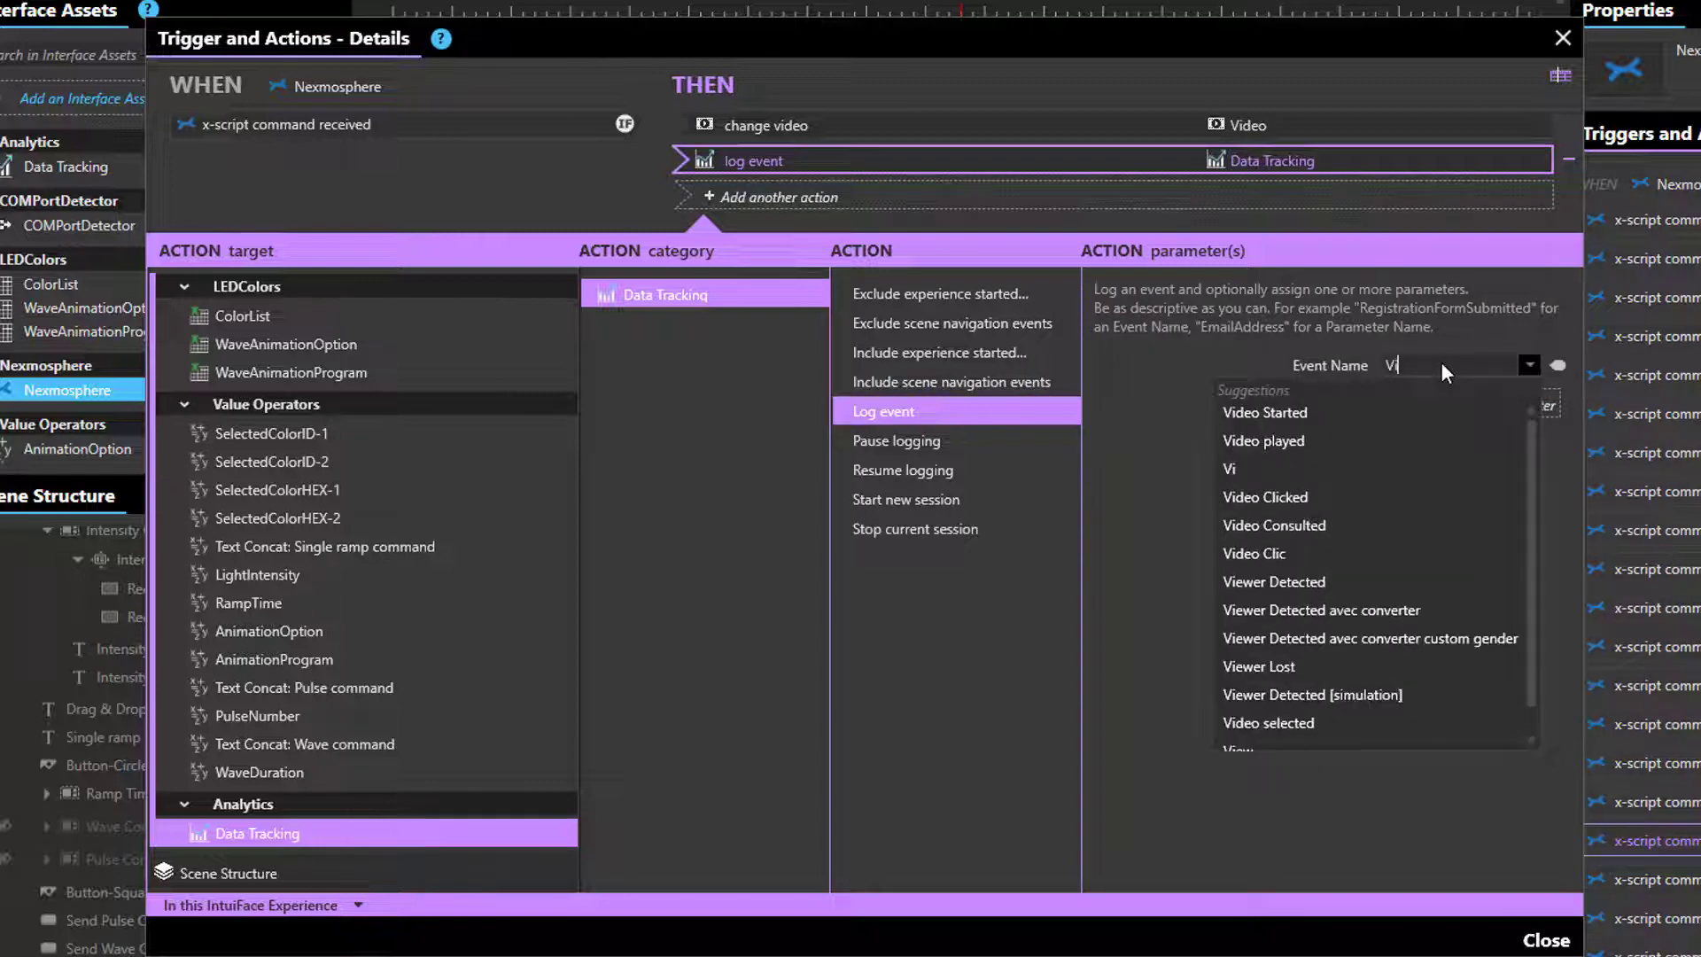
text(deo played)
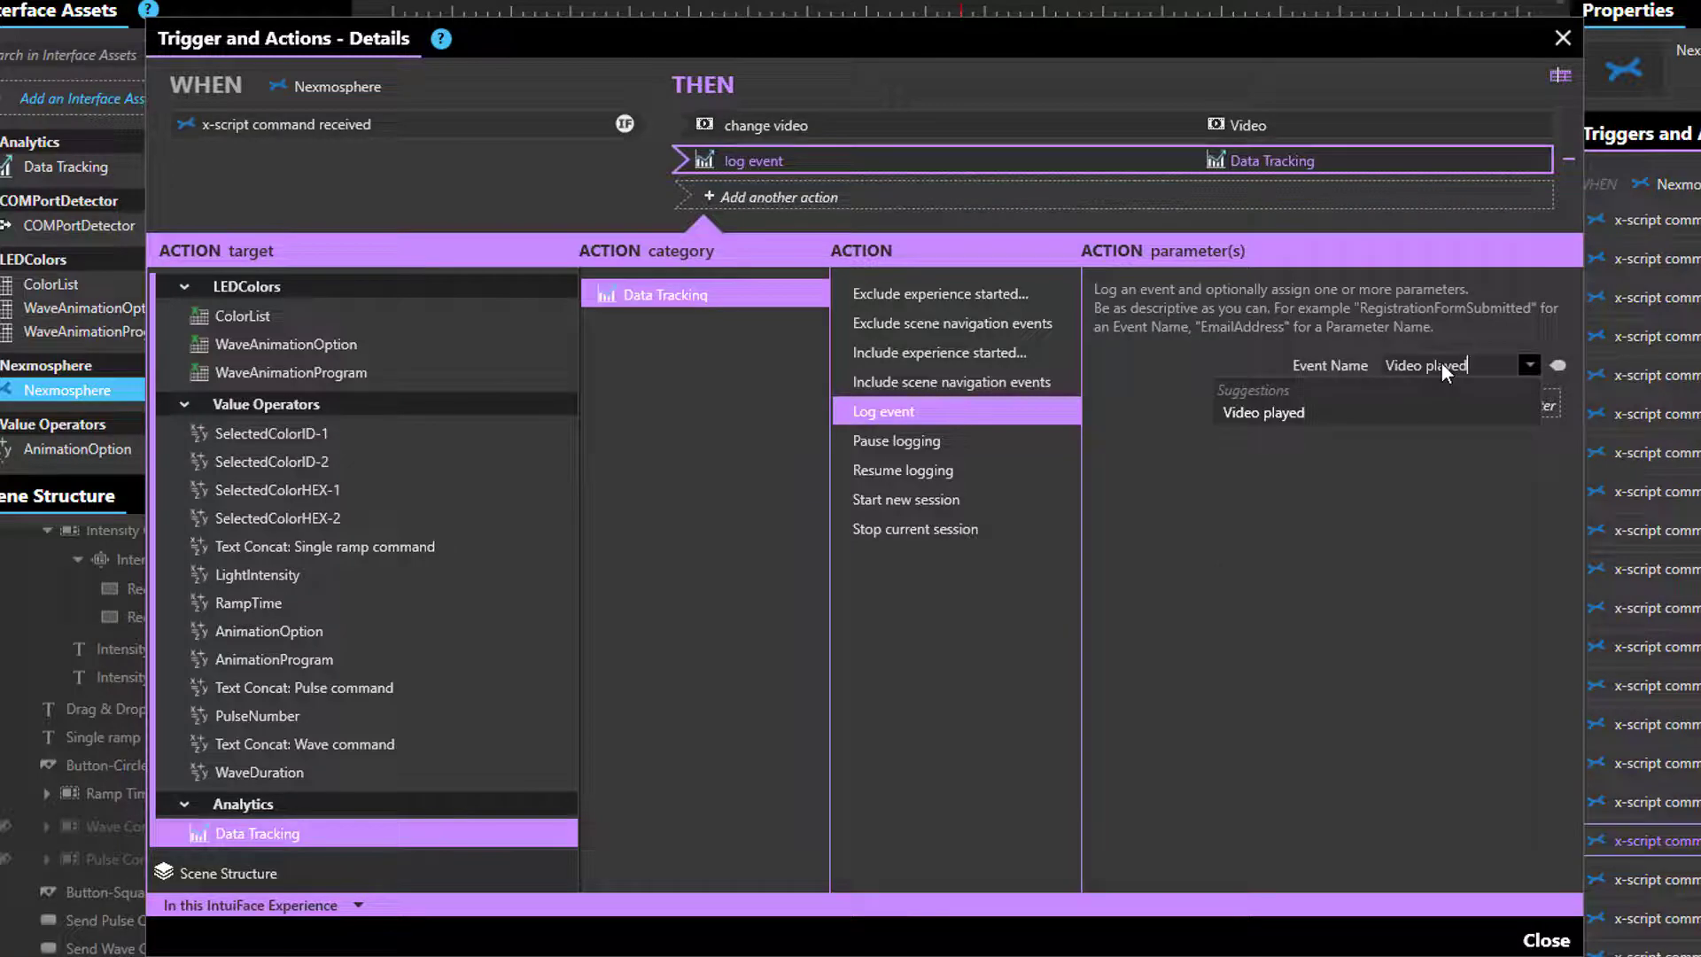
click(1432, 565)
click(1492, 409)
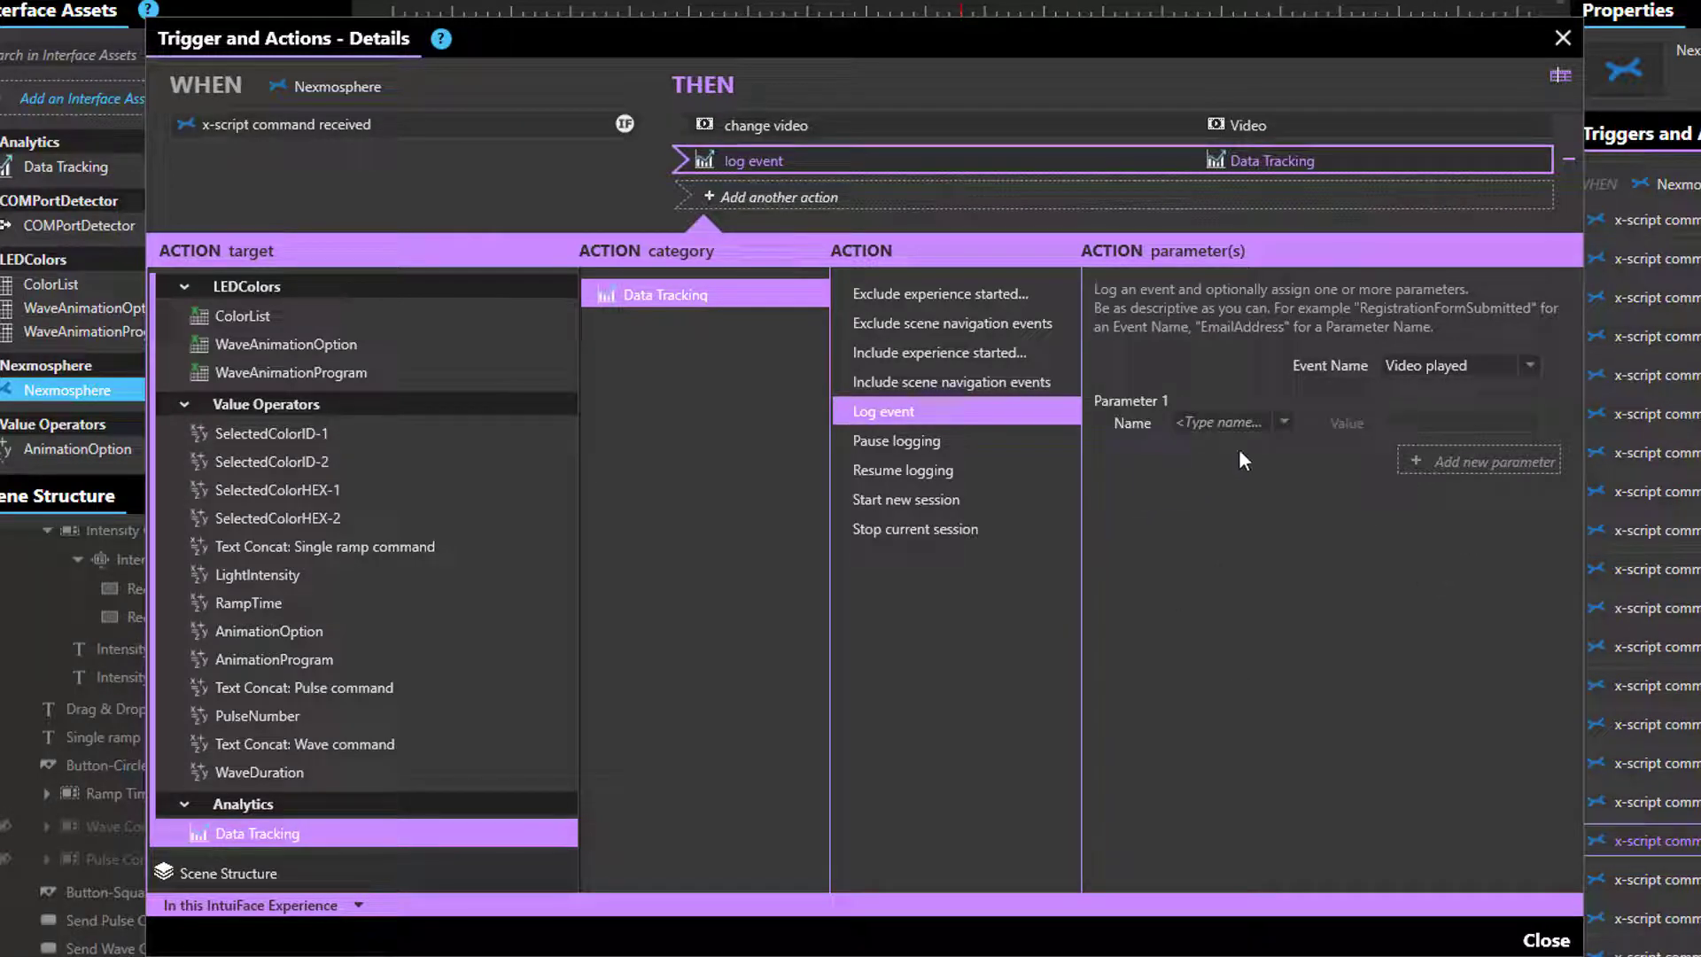
click(1248, 420)
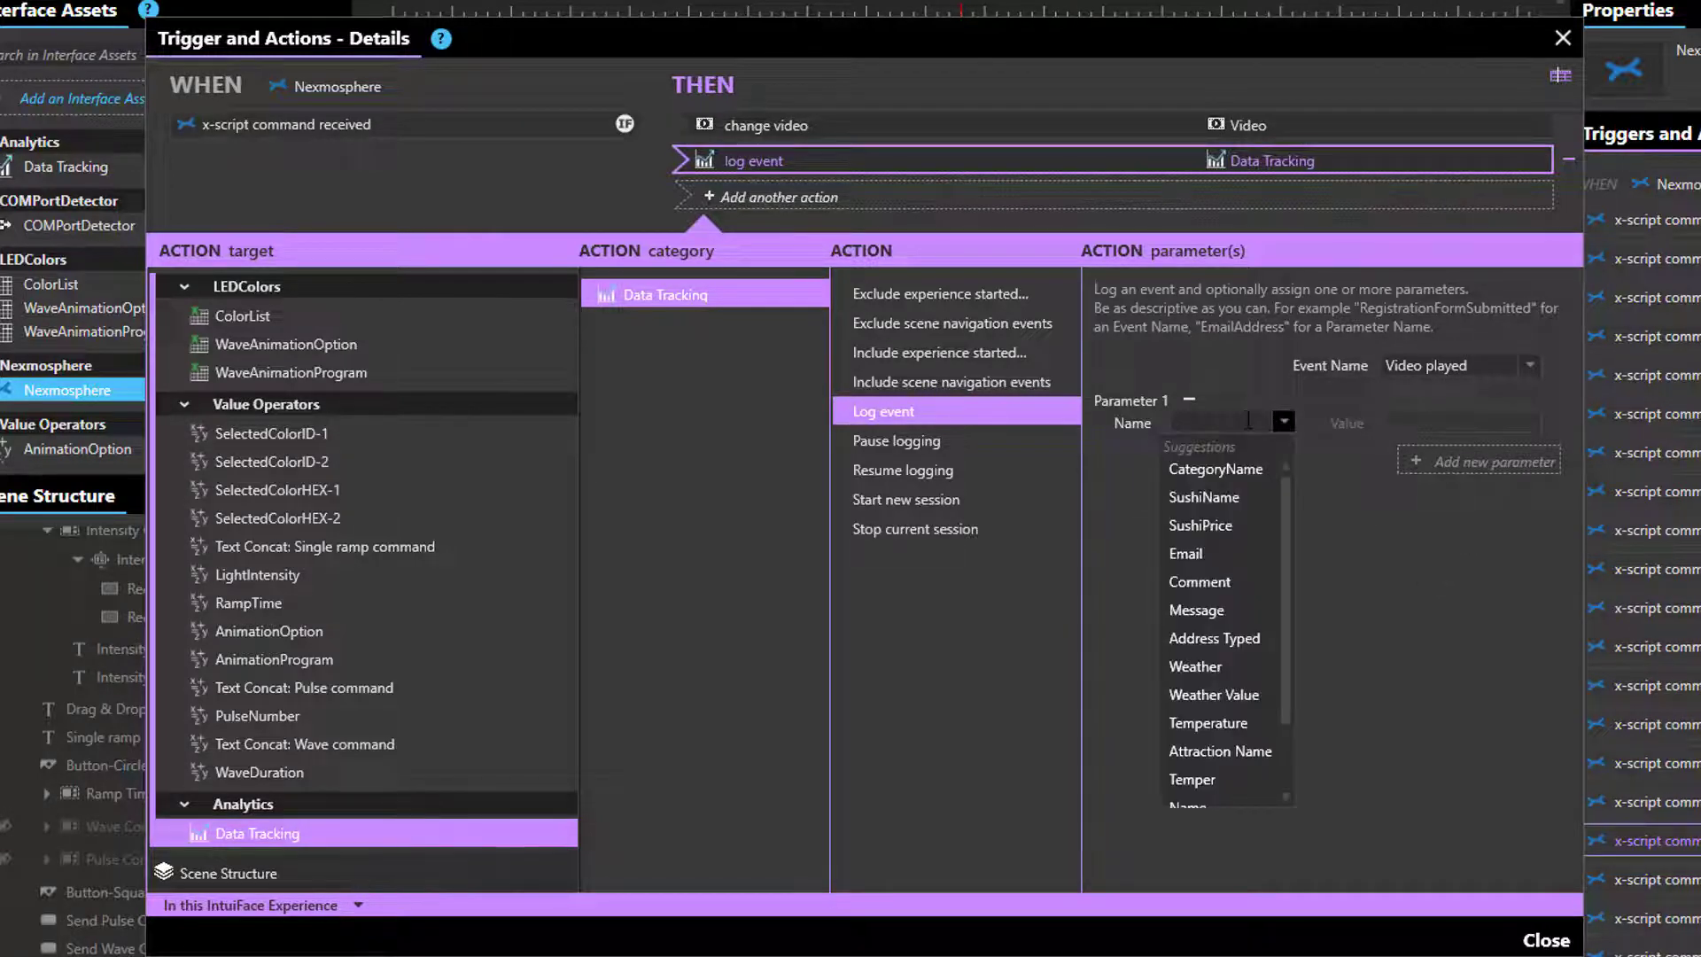
text(Video)
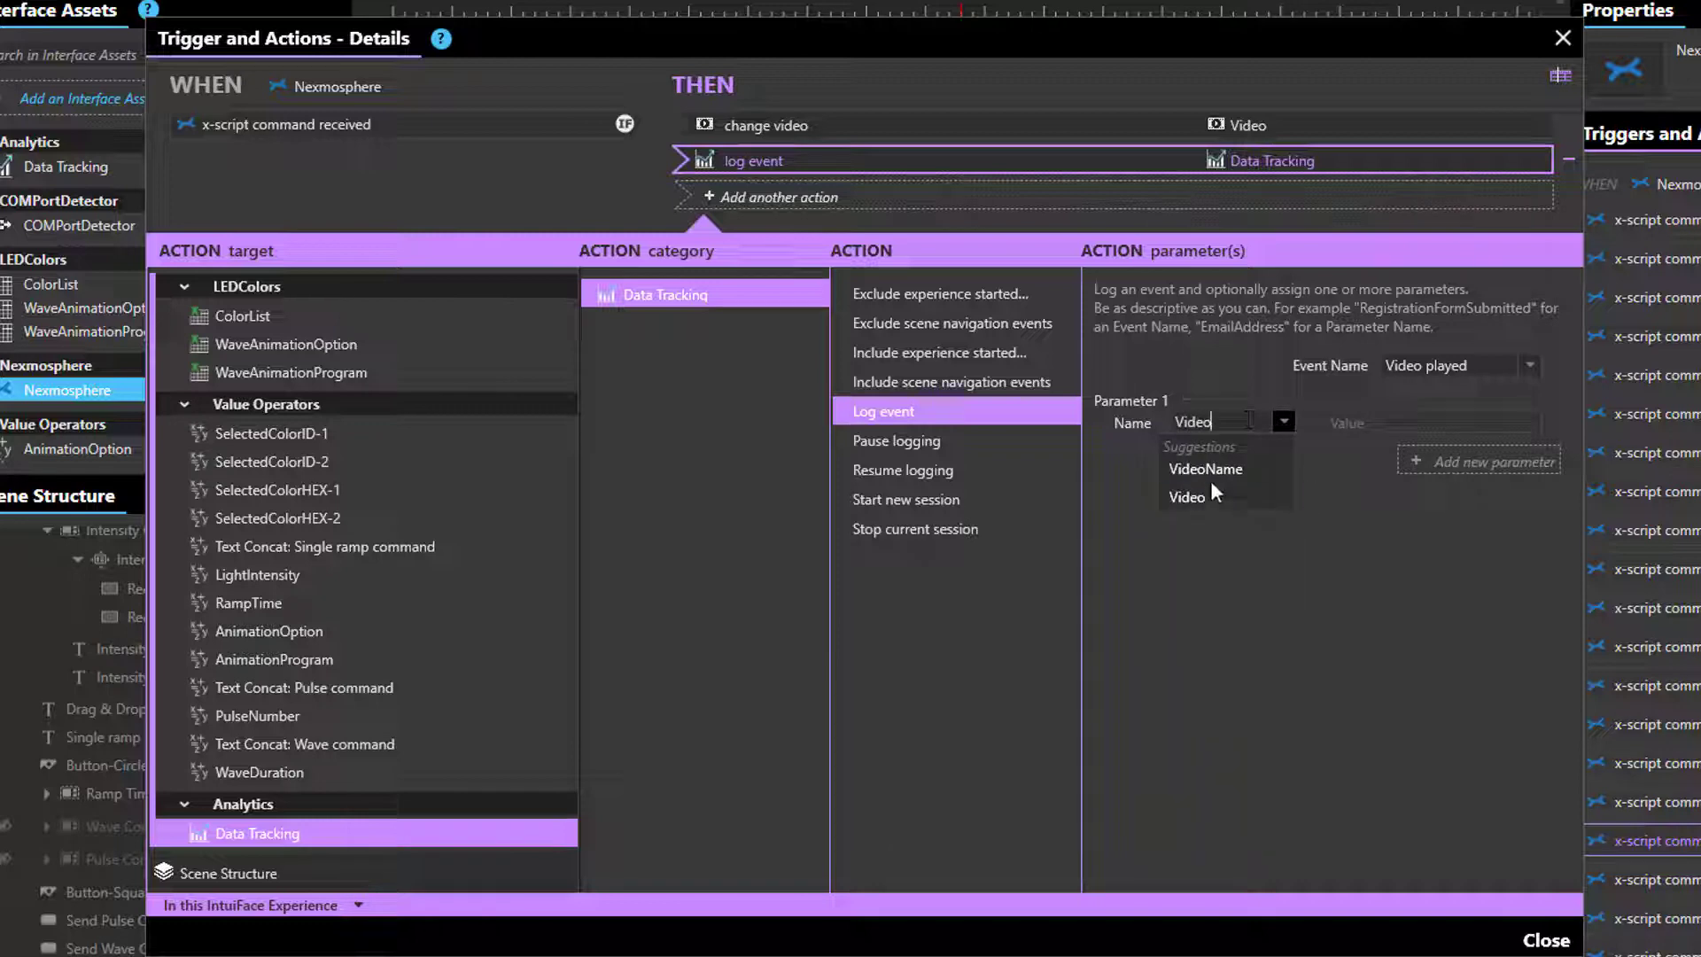
click(1221, 466)
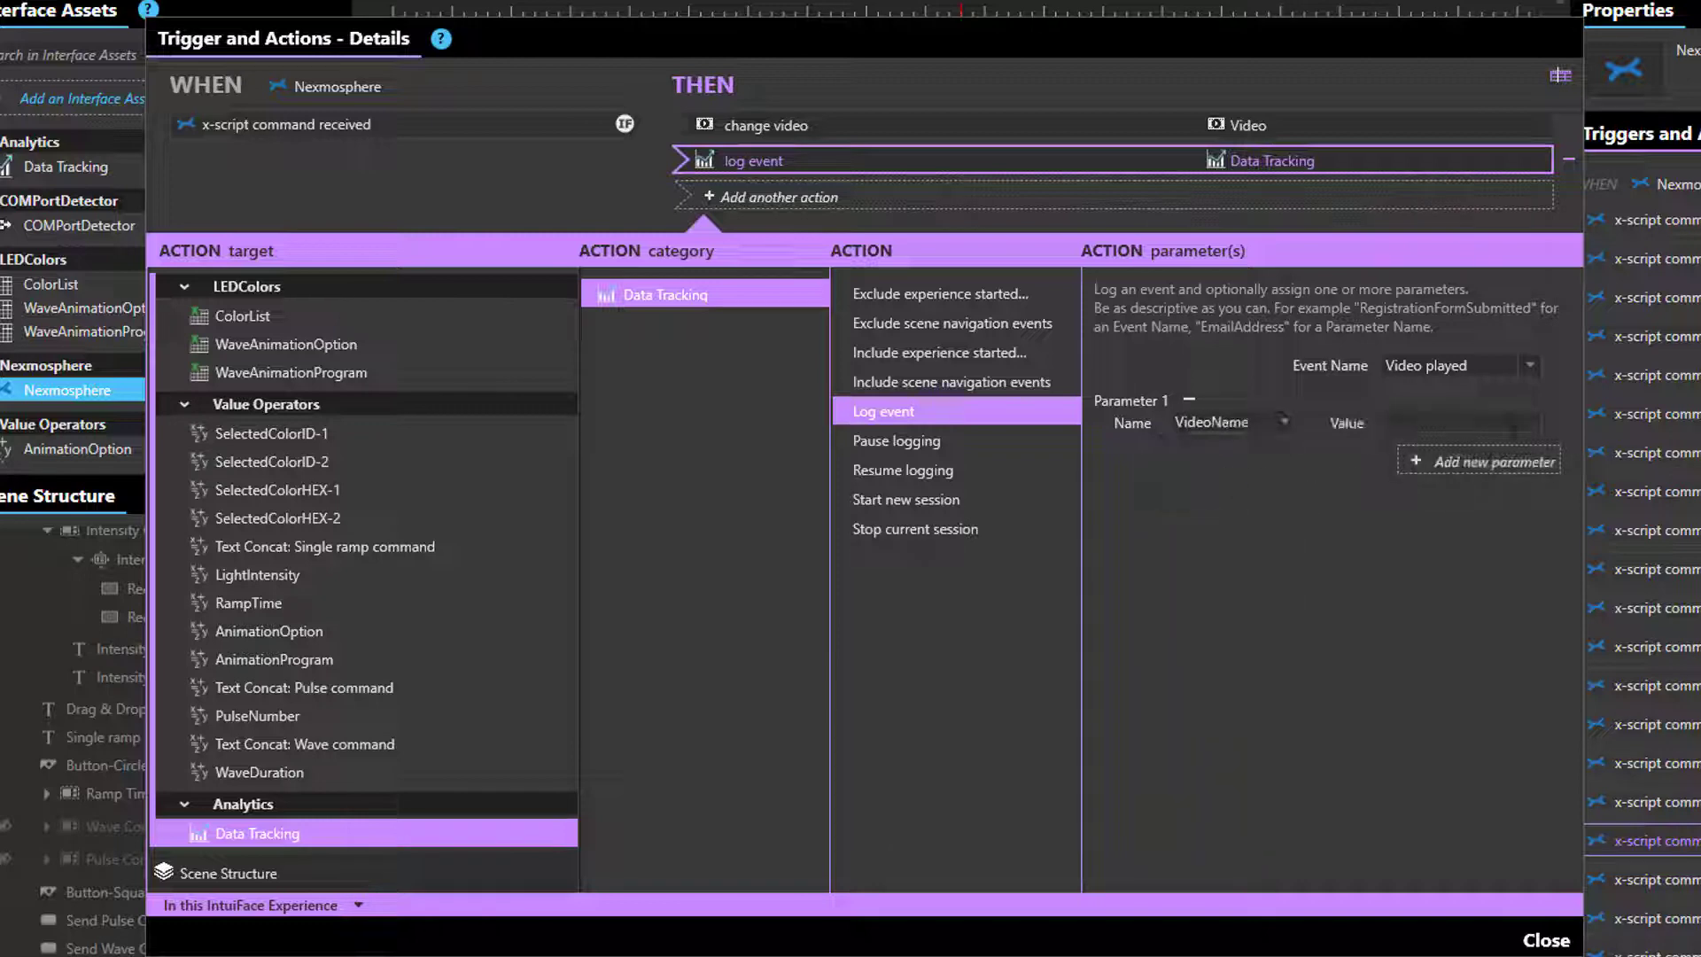
click(1509, 422)
text(Popcorns)
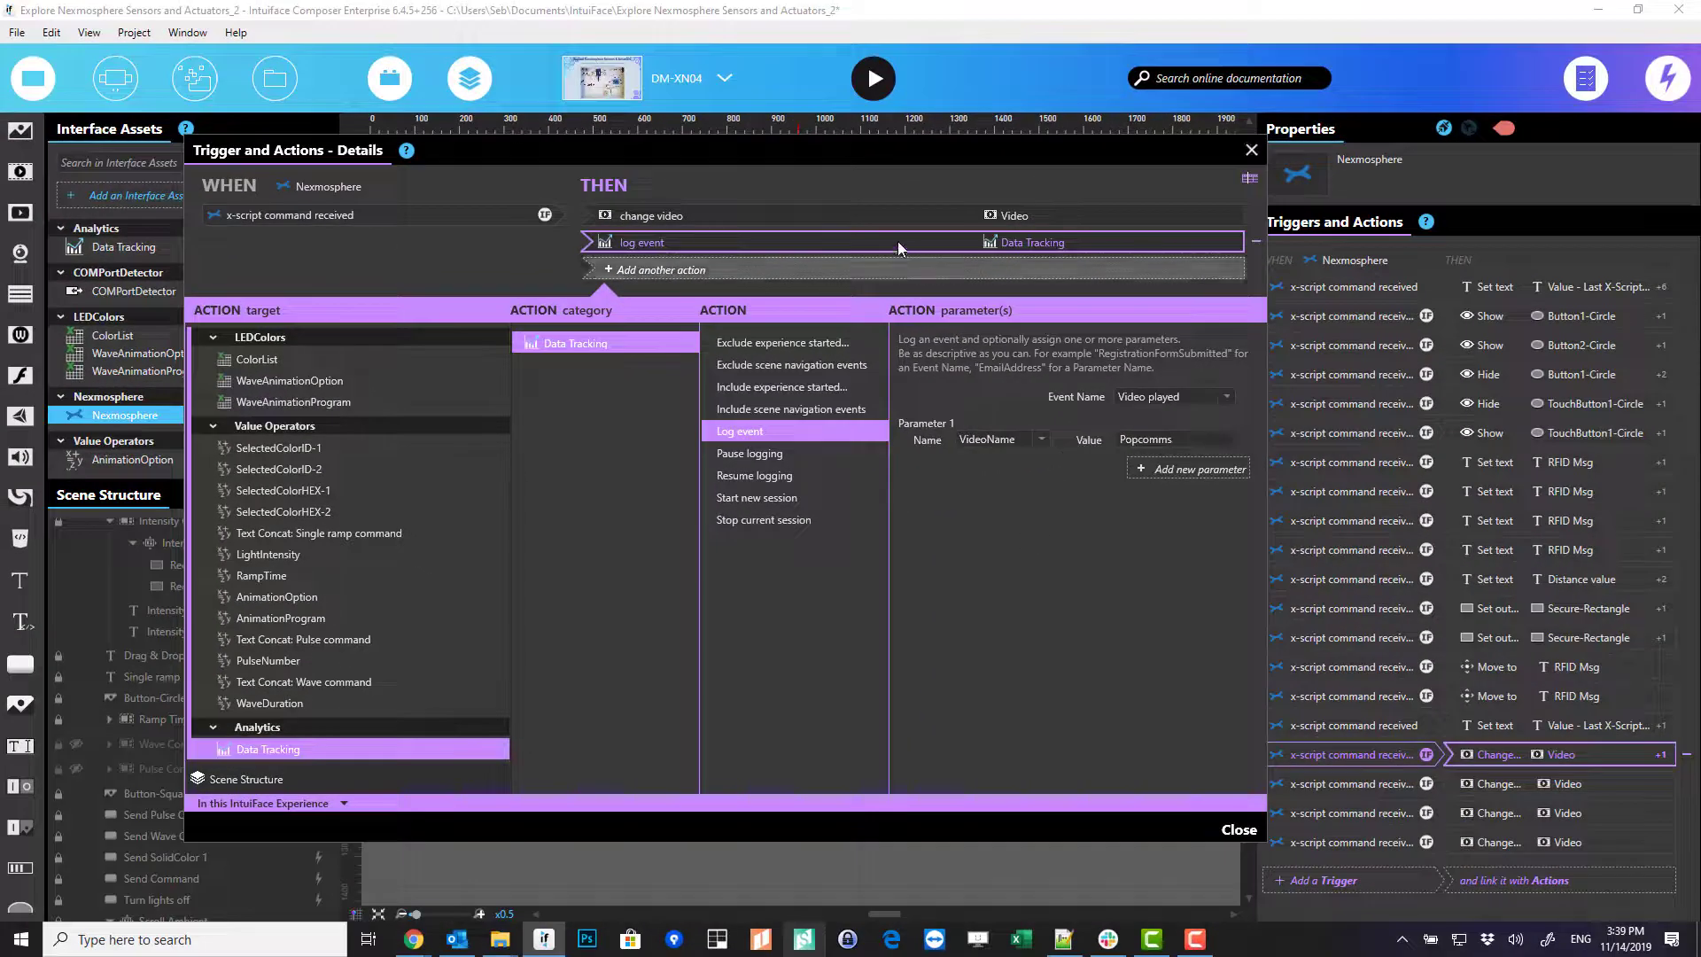
- Copy the Log event action into the next video trigger, with VideoName set to Microsoft
right_click(897, 241)
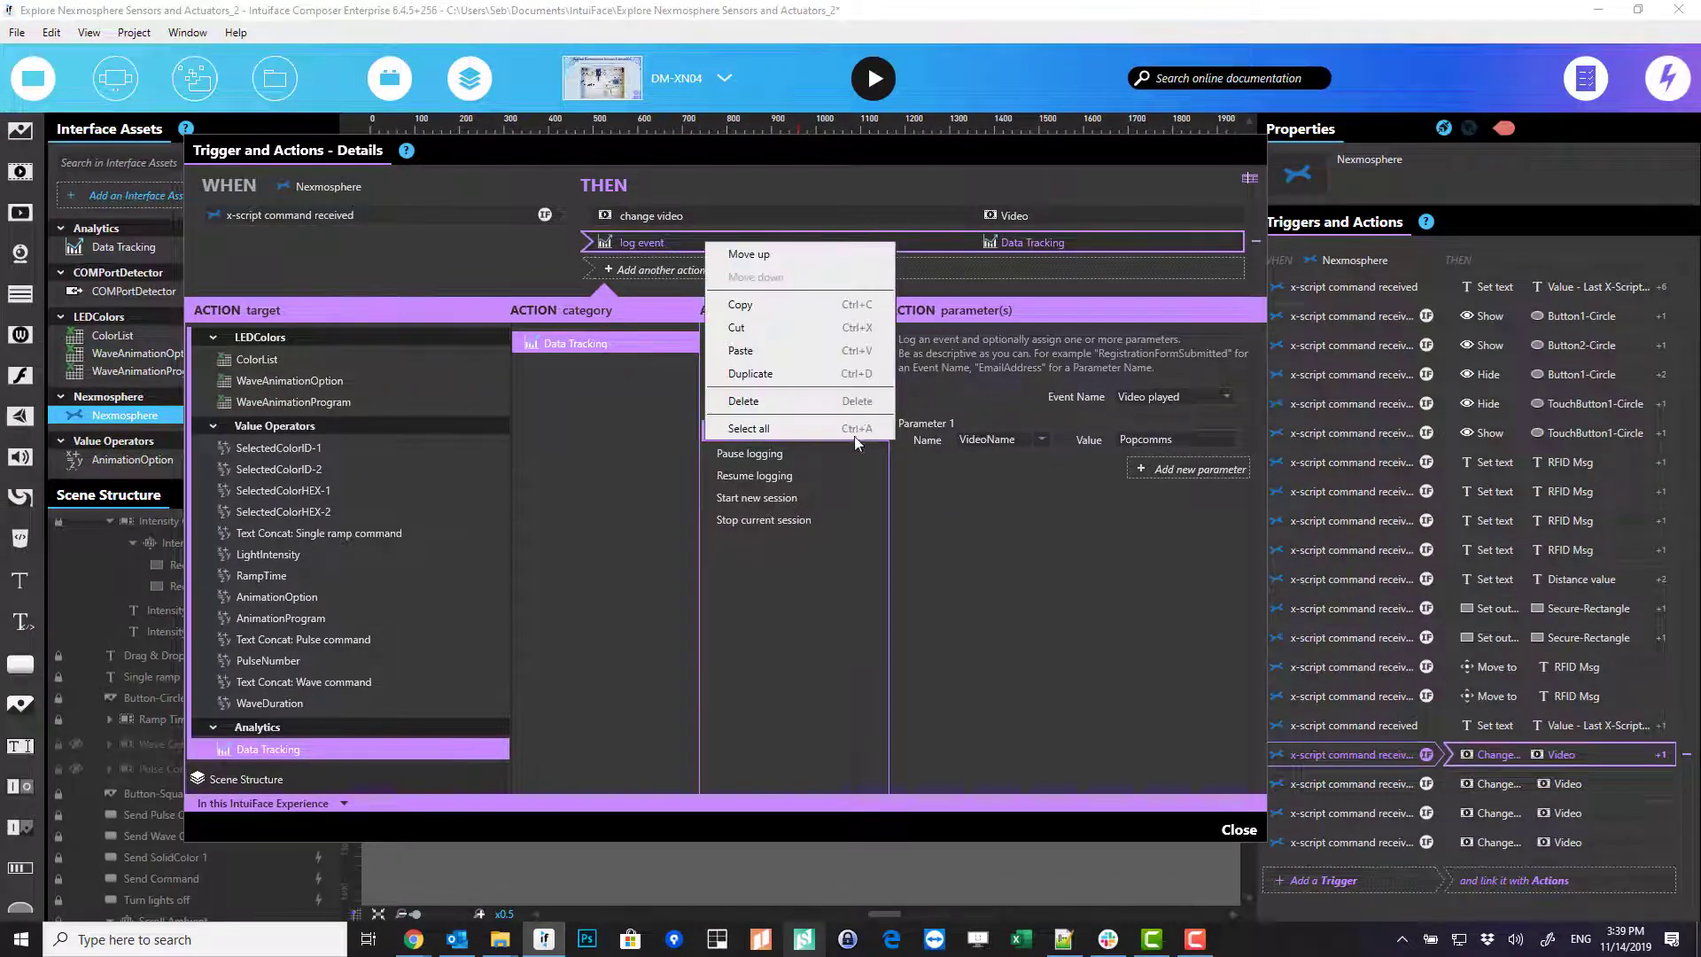
click(823, 308)
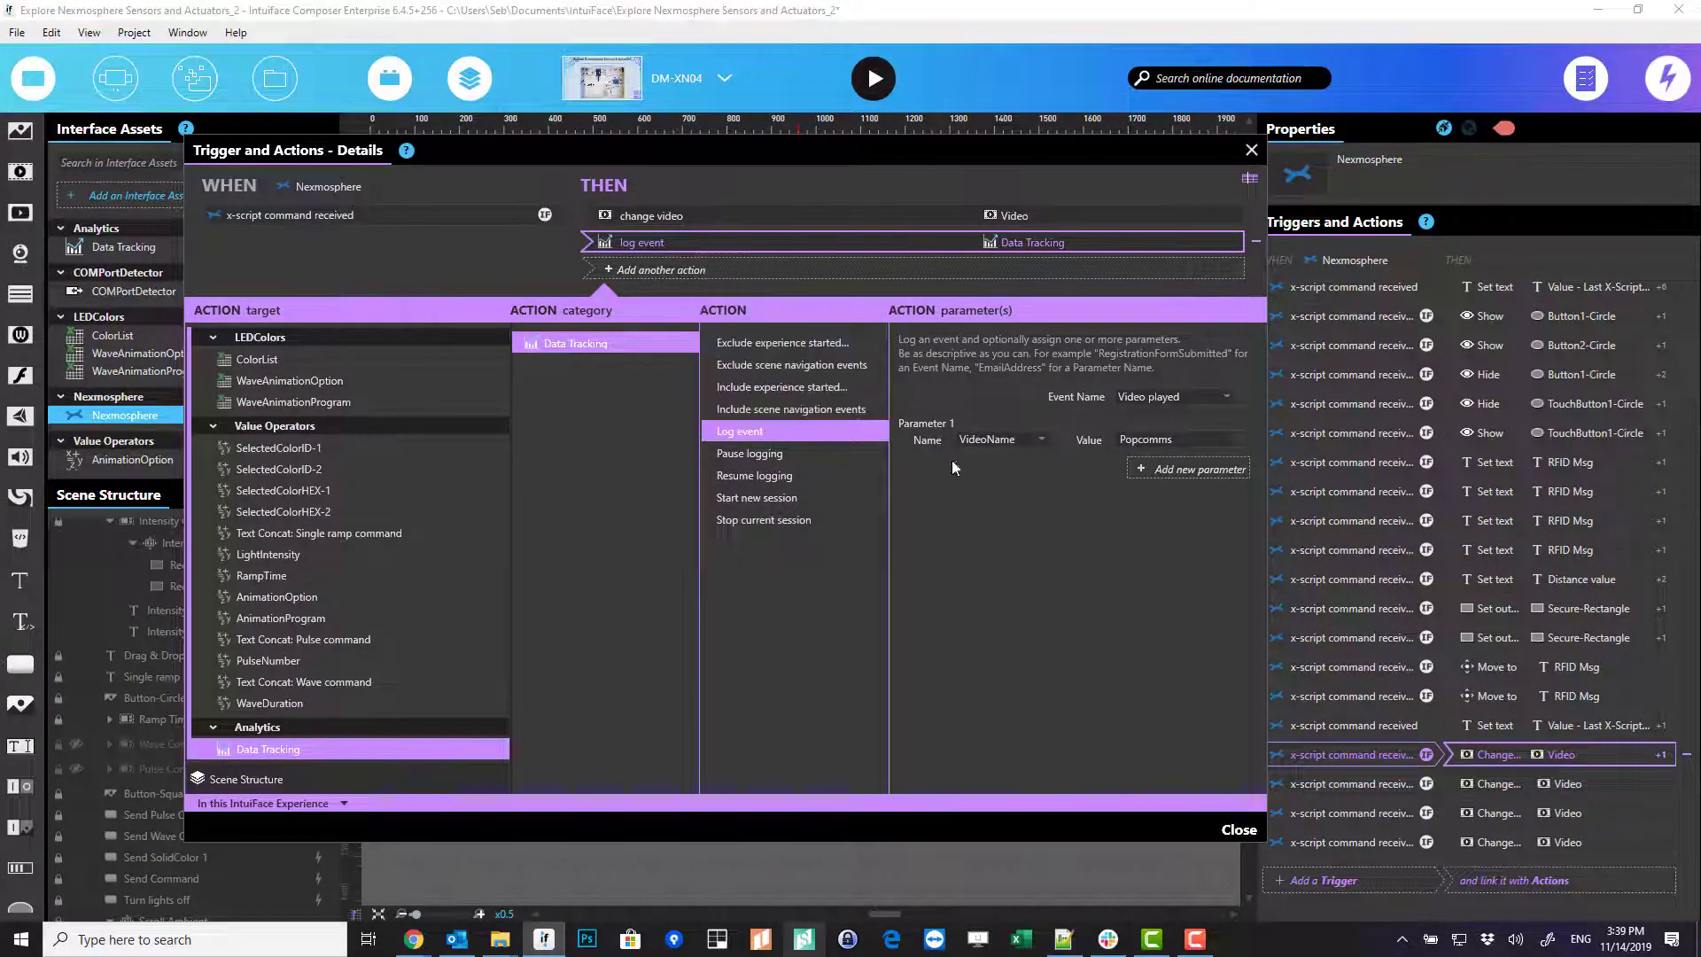
click(1503, 788)
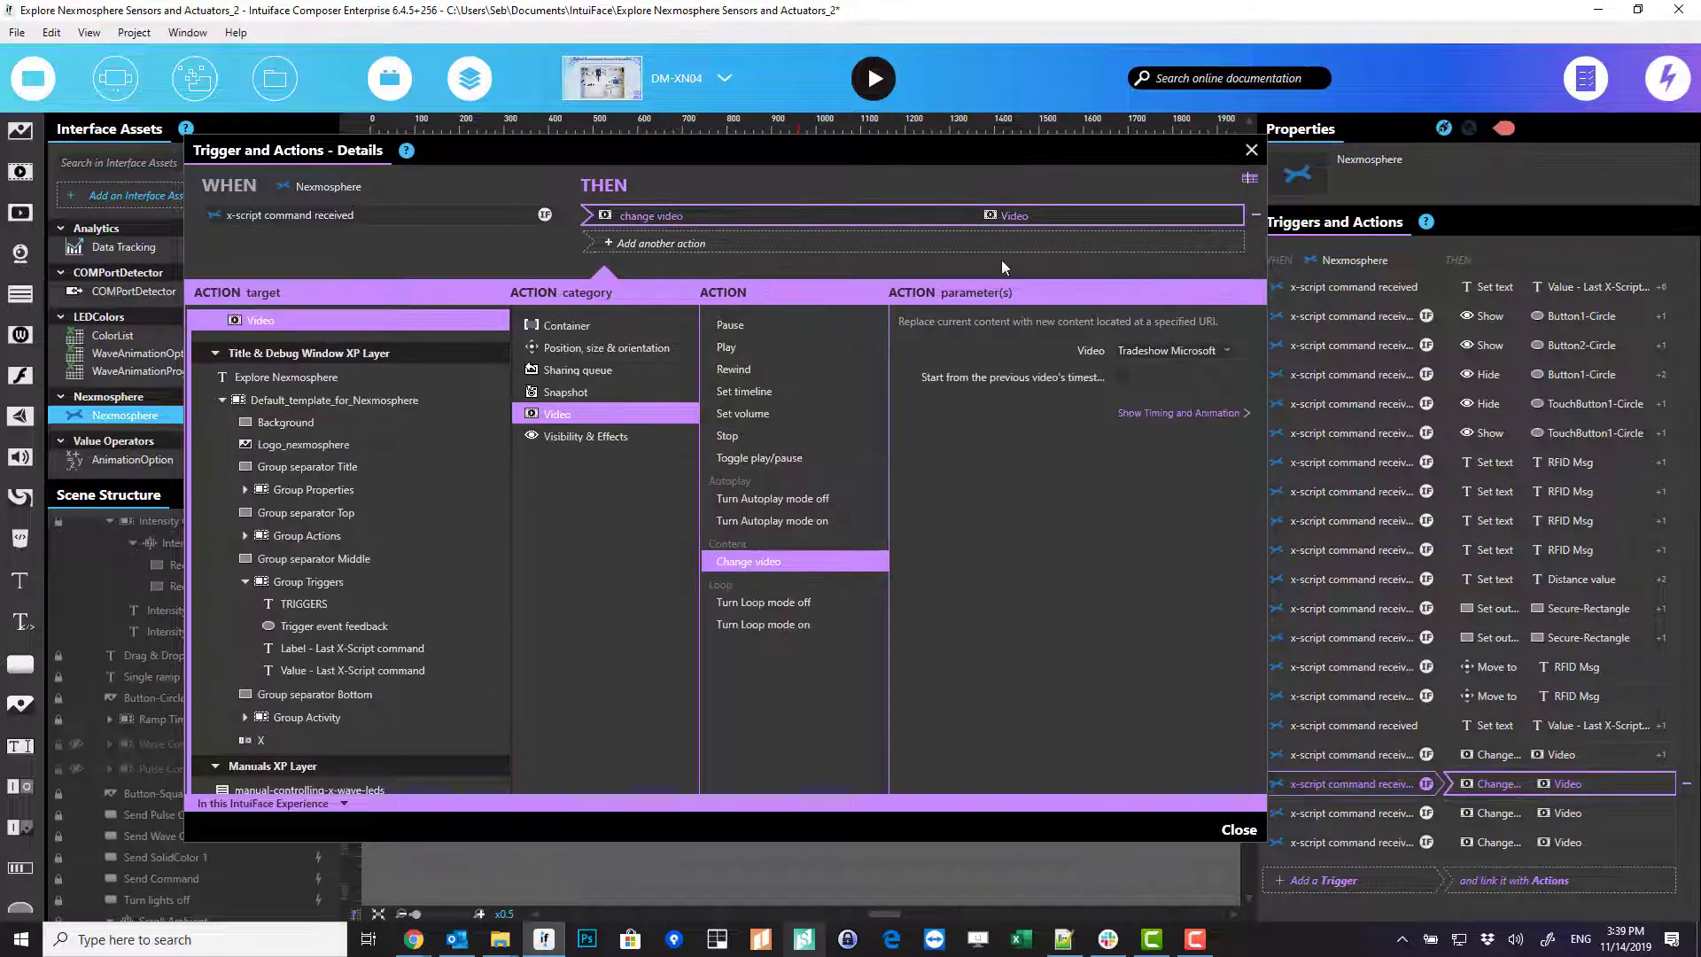
key(ctrl+v)
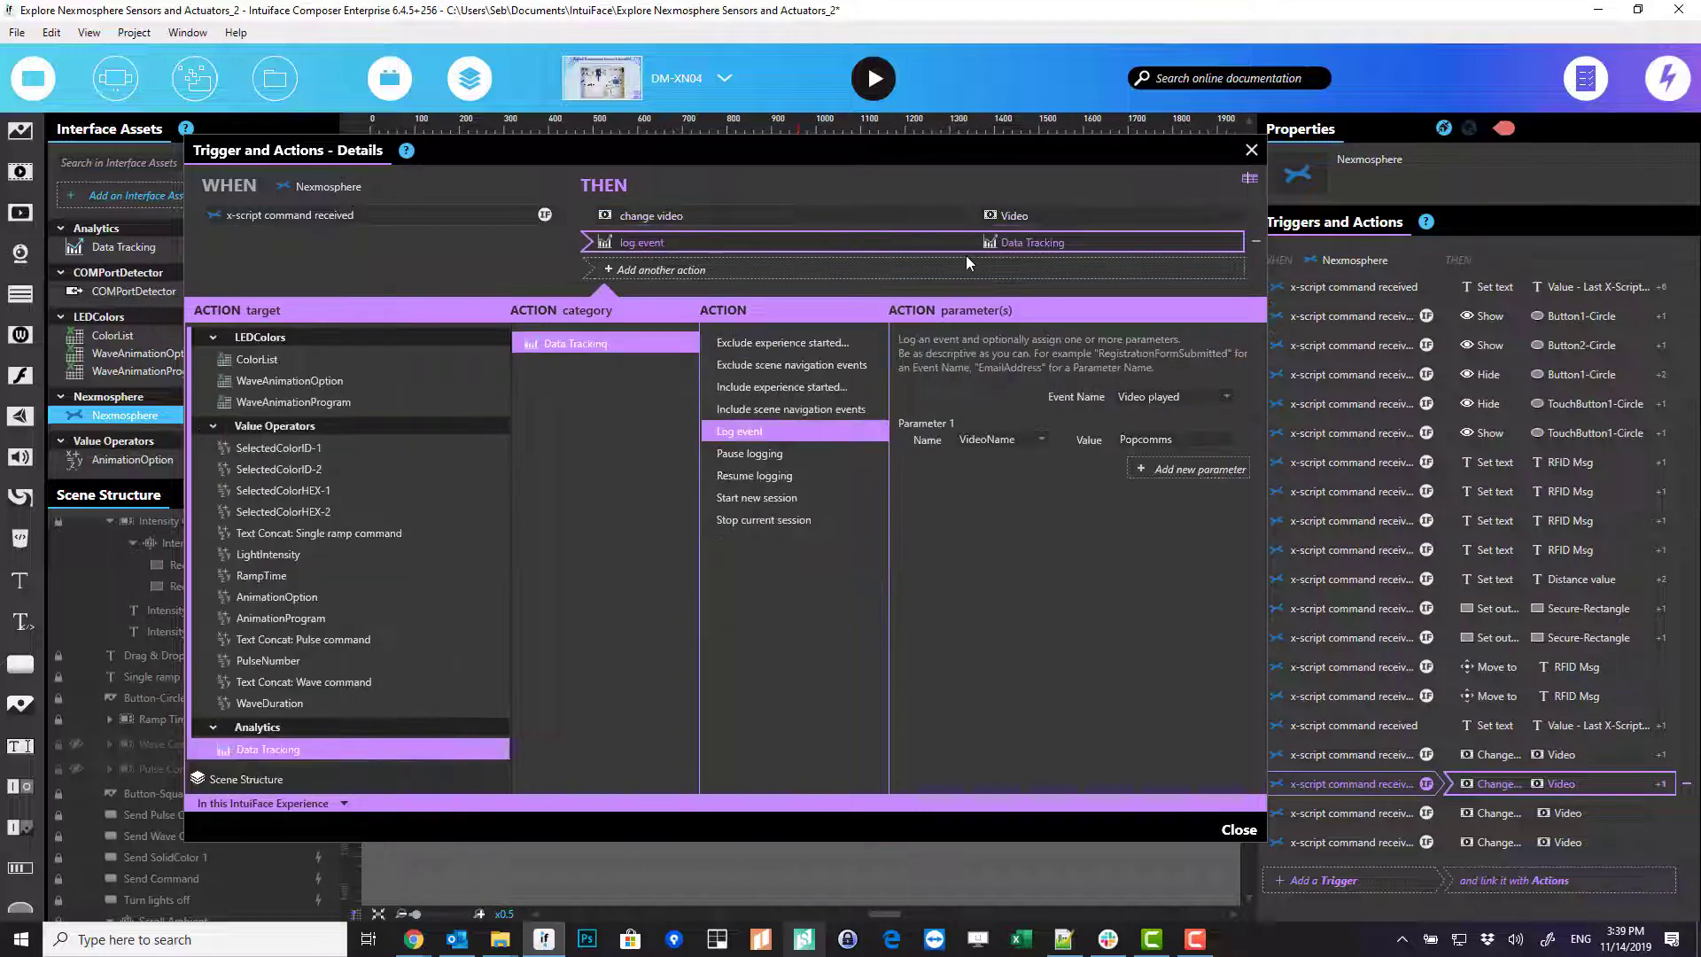
click(1209, 438)
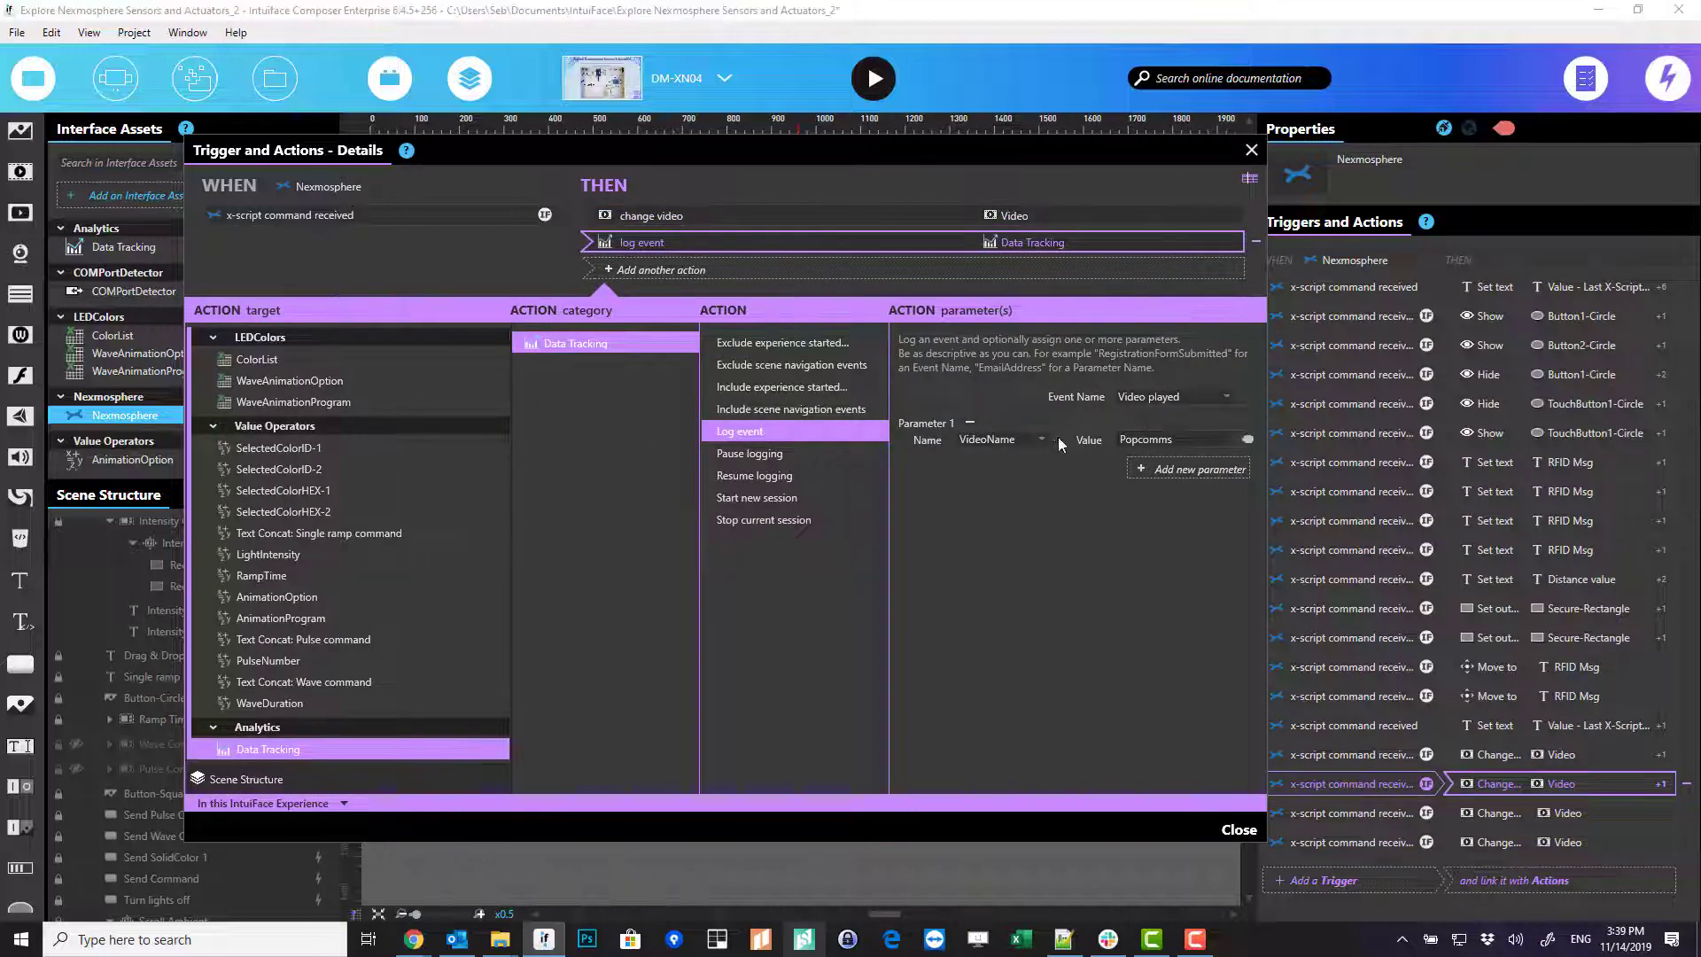
key(ctrl+a)
text(Microsoft)
- Paste the Log event into the last video trigger with VideoName TelecomFlagship, then close details
click(1559, 815)
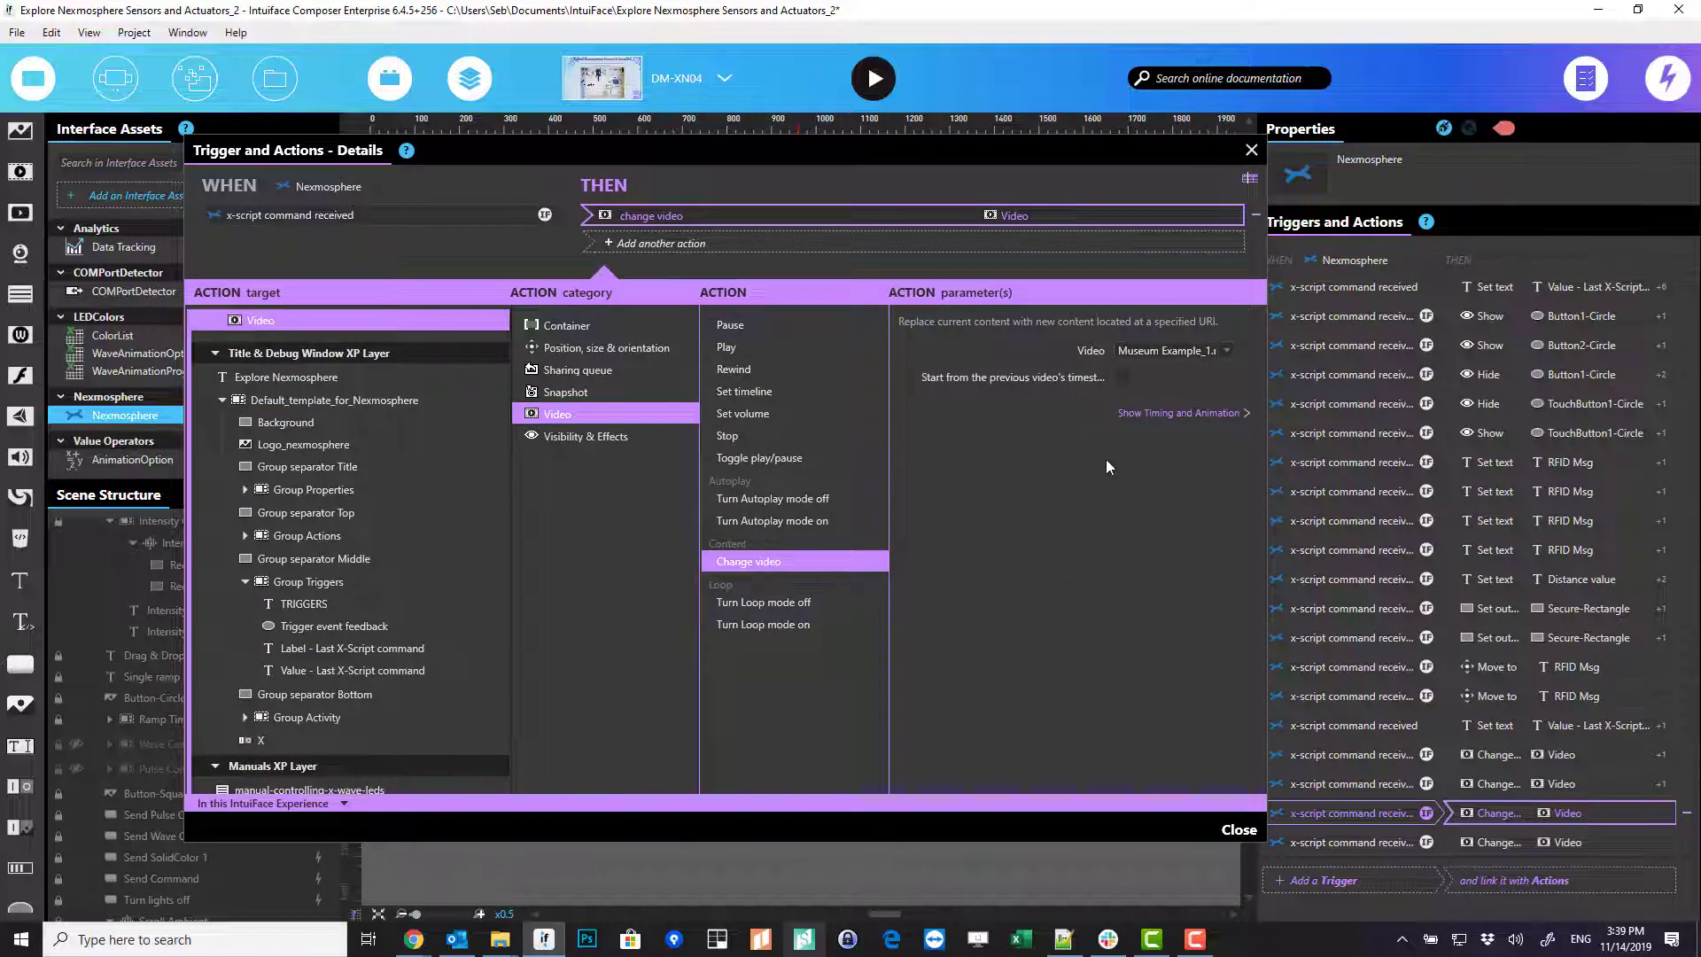
key(ctrl+v)
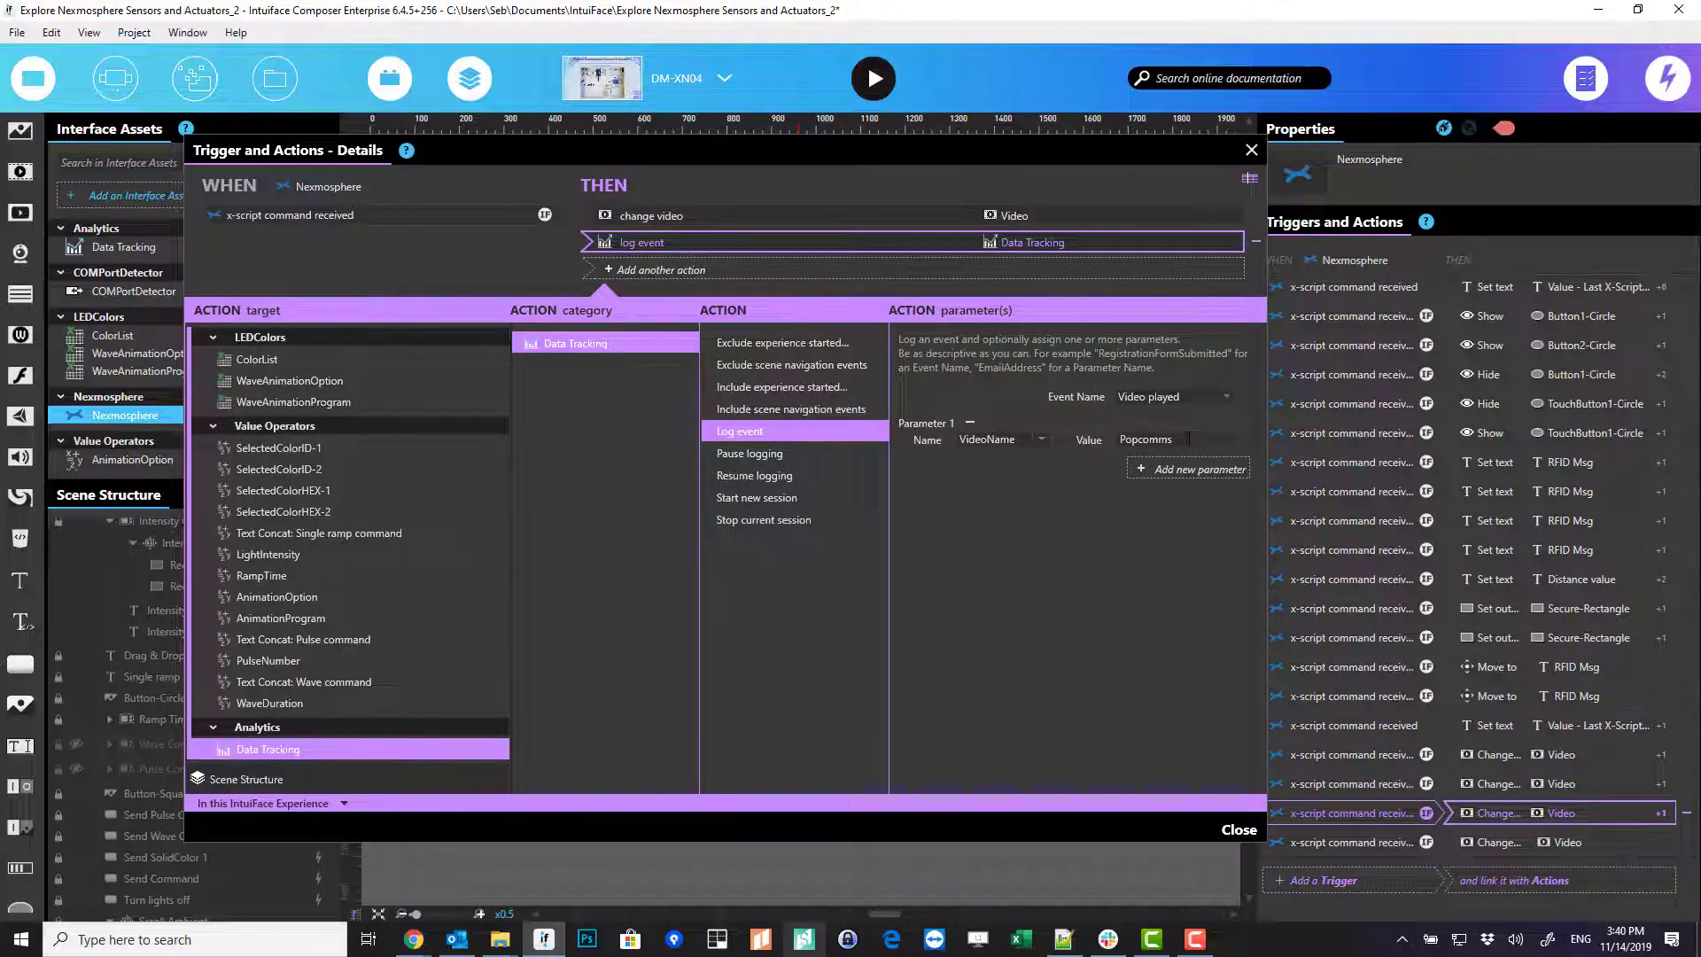
key(ctrl+a)
text(mu)
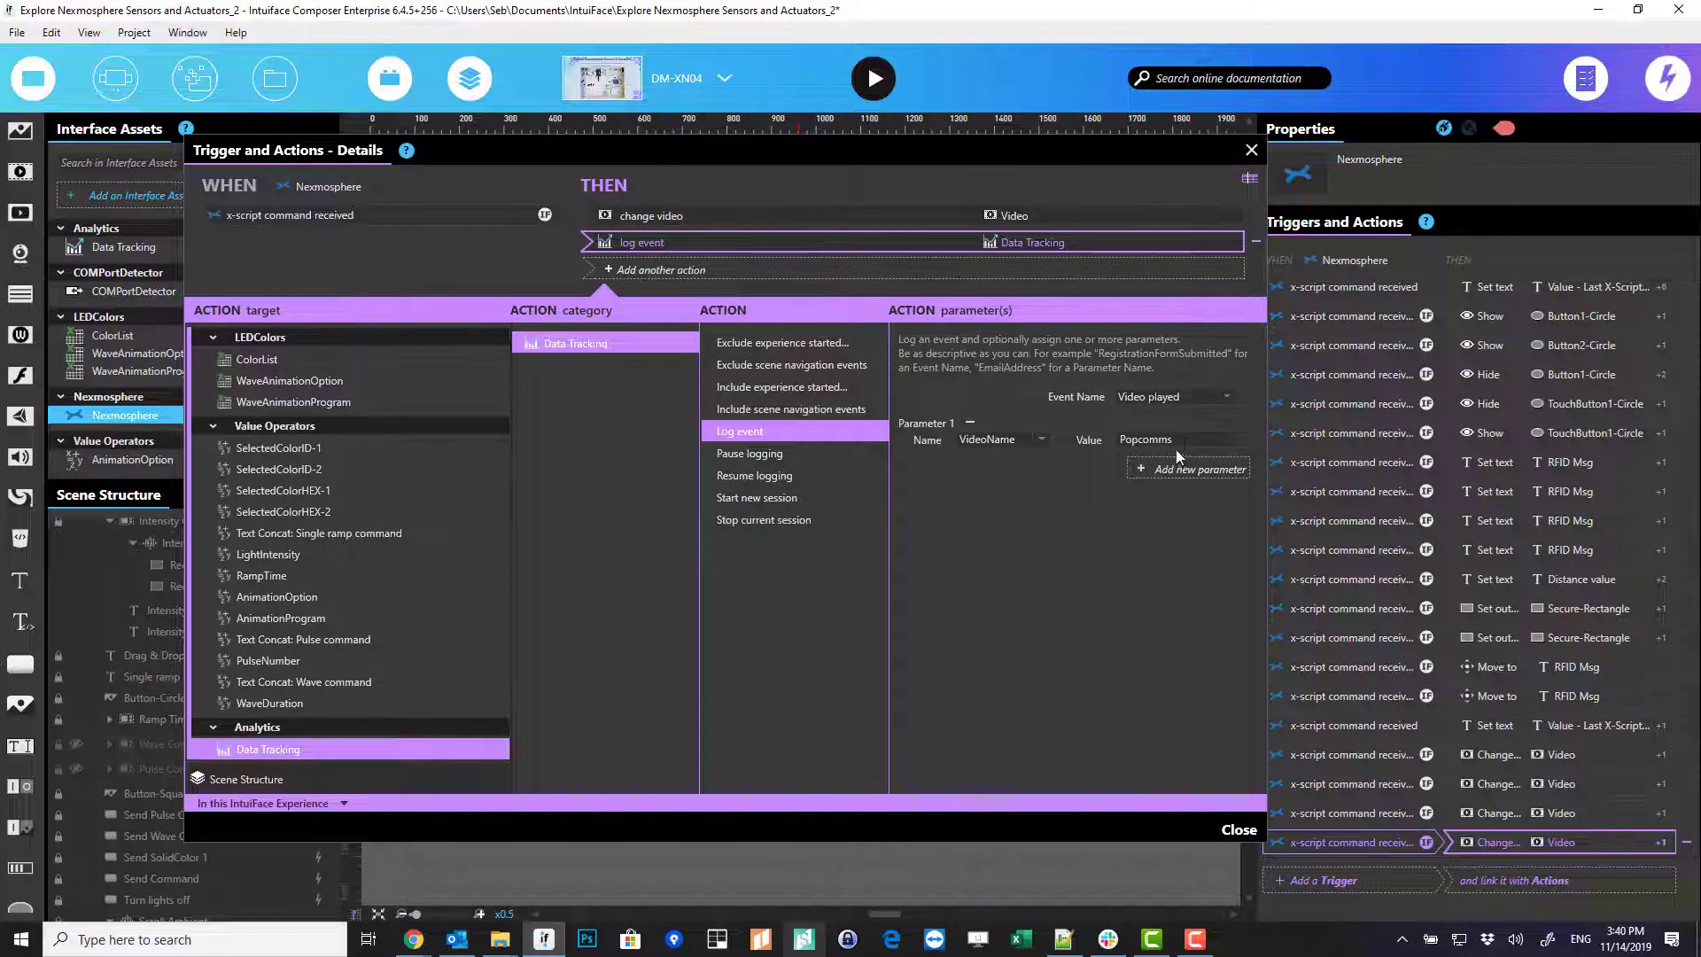
click(1132, 440)
text(Telecom)
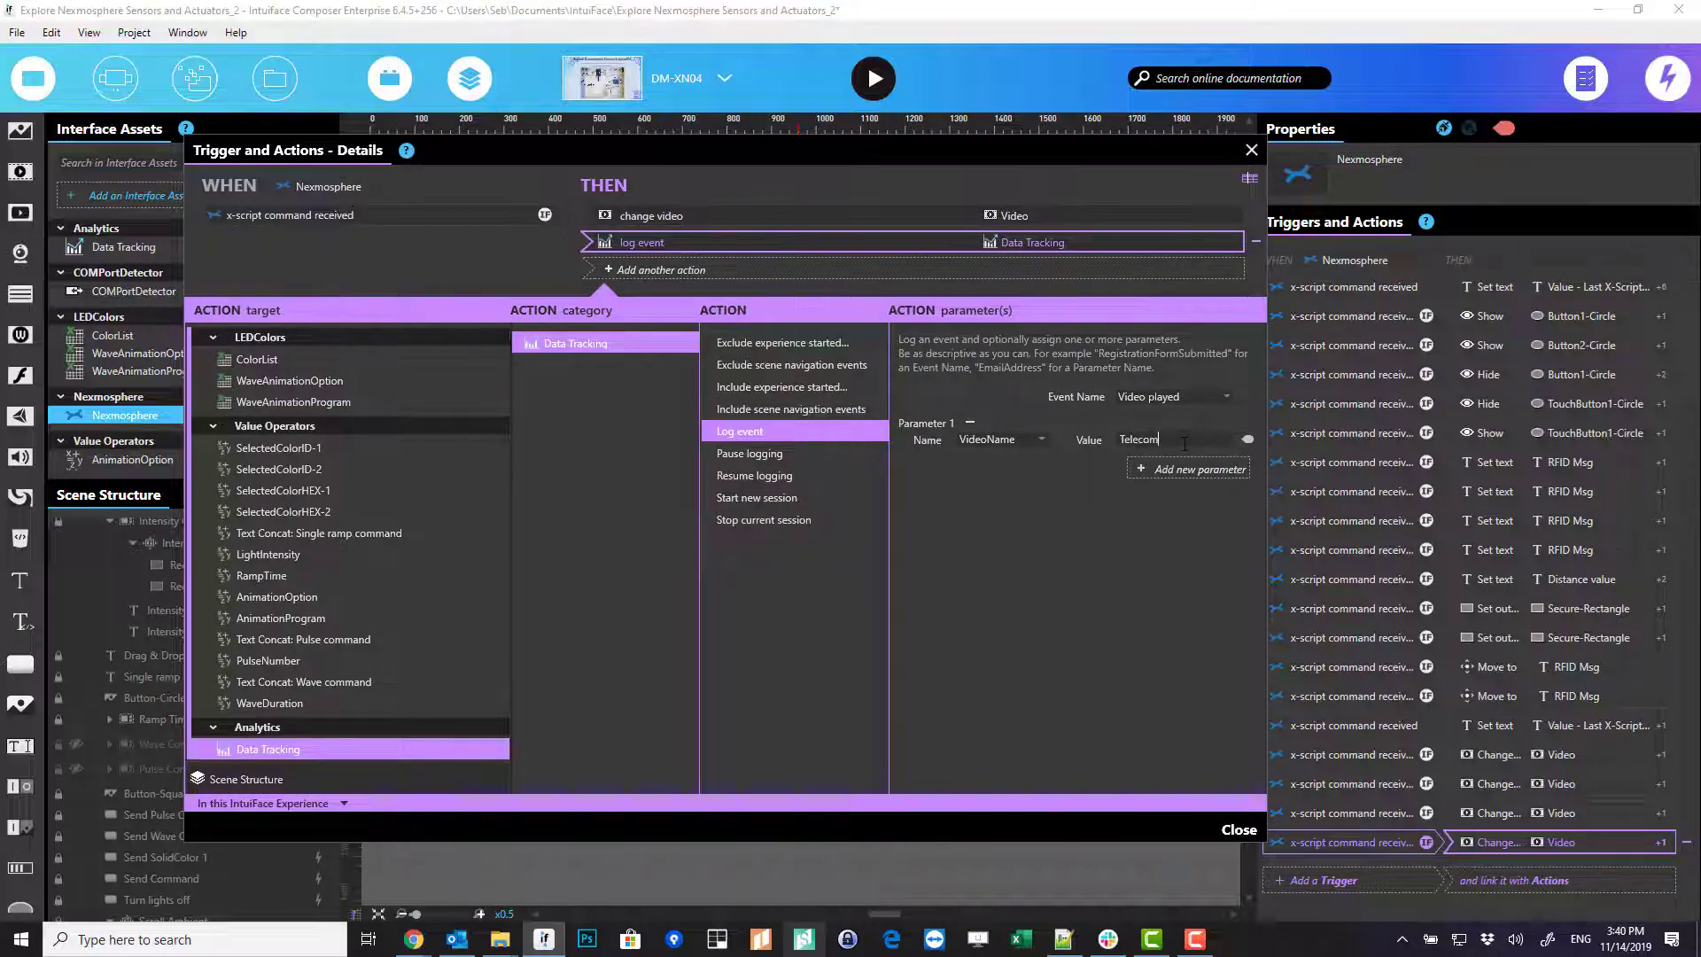
text(Flagship)
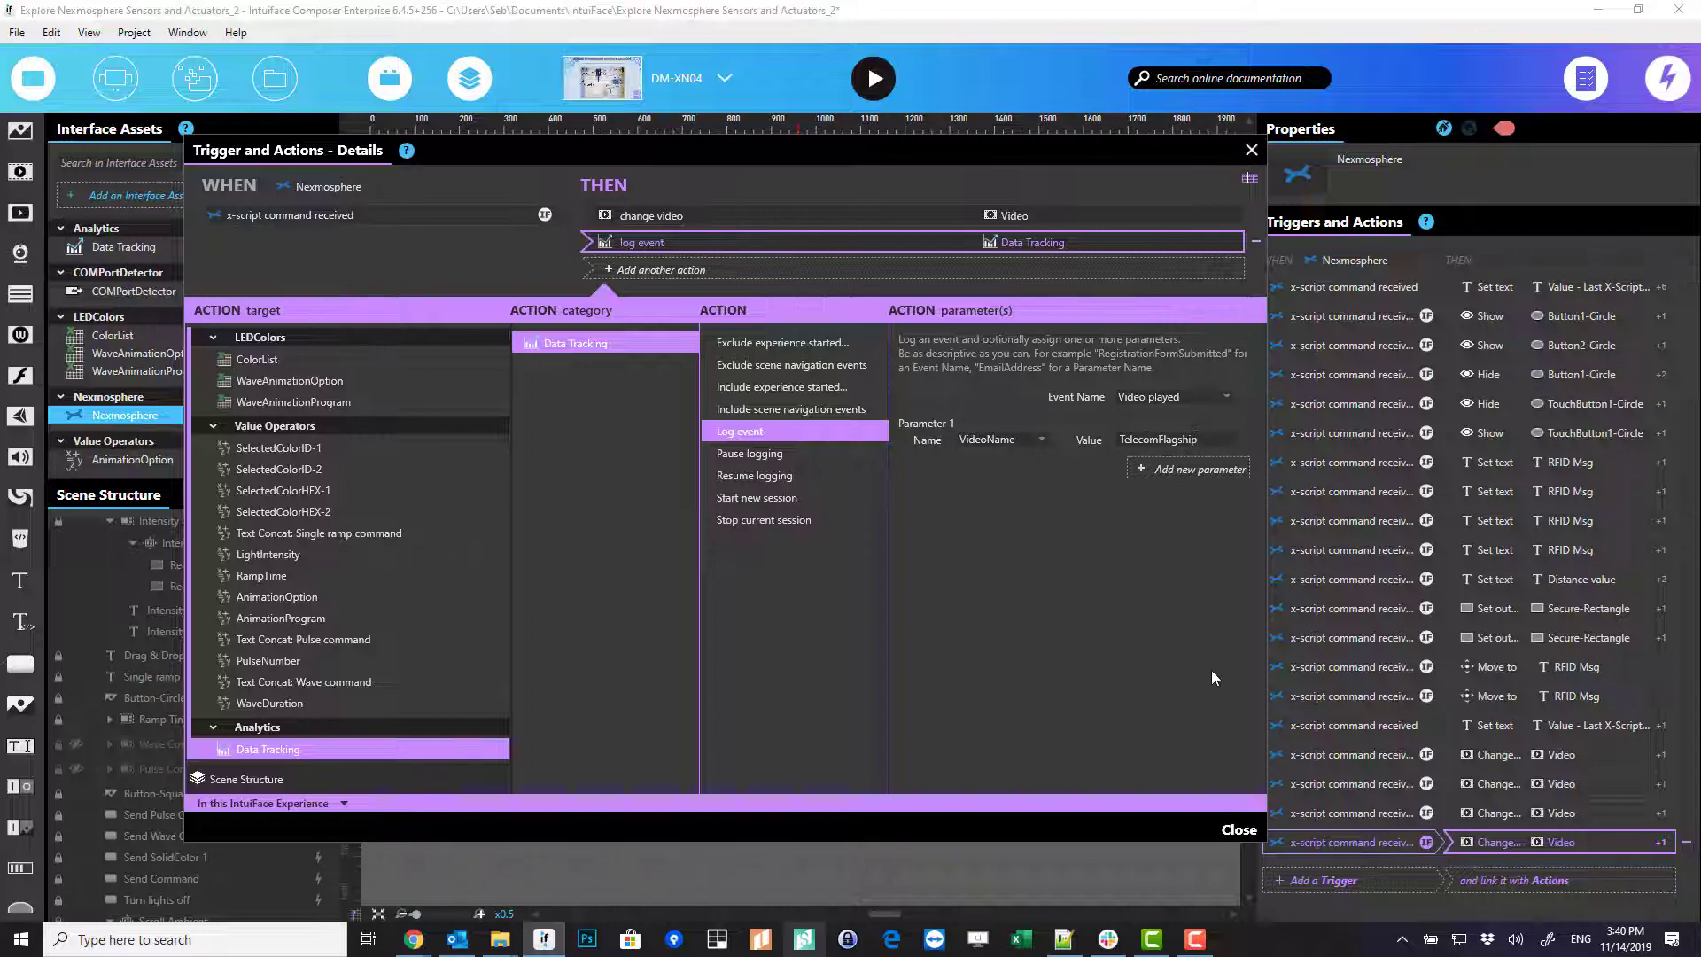
click(1225, 829)
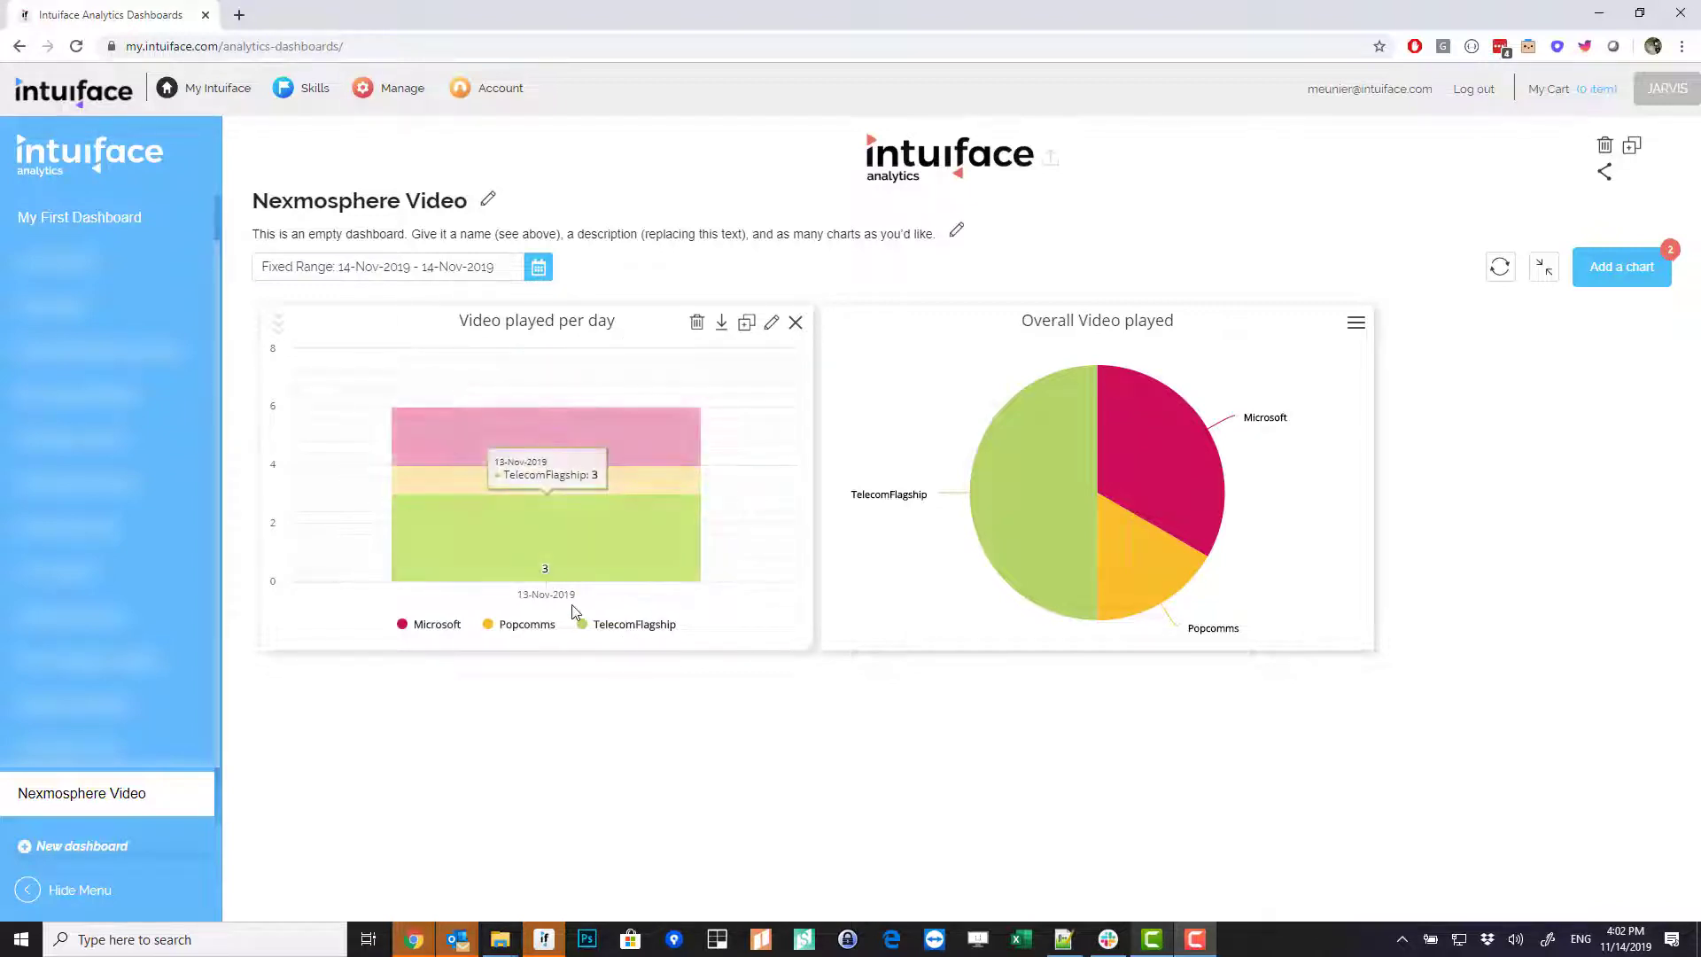
mouse_move(605, 431)
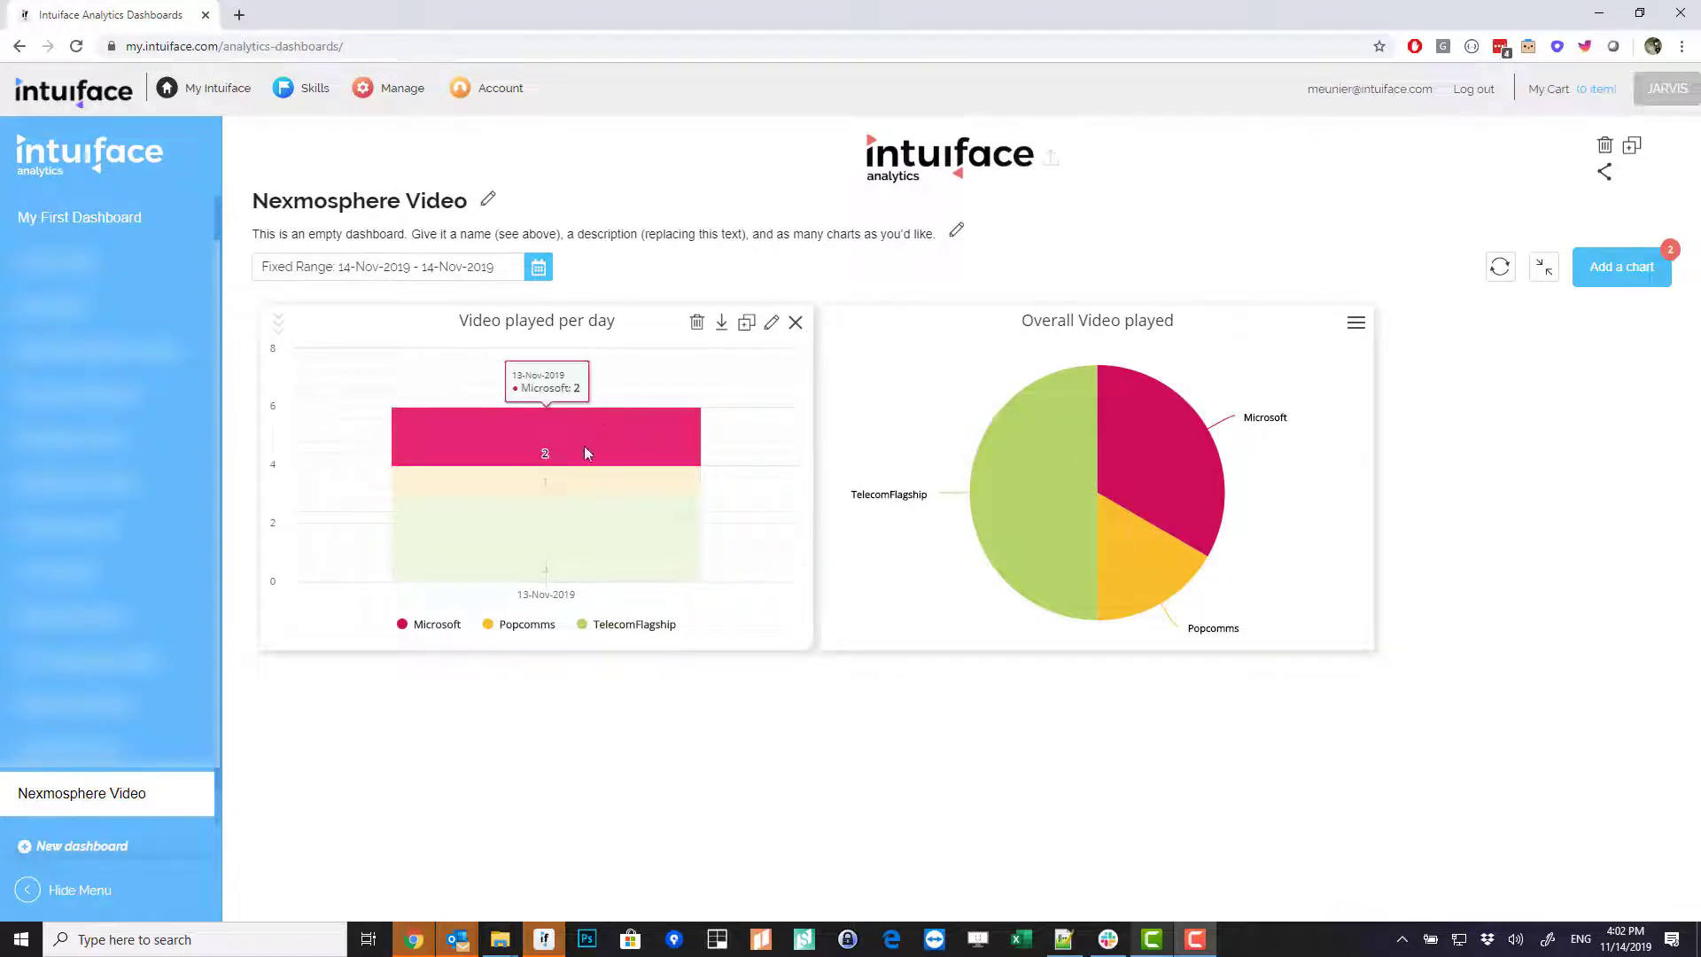
mouse_move(550, 487)
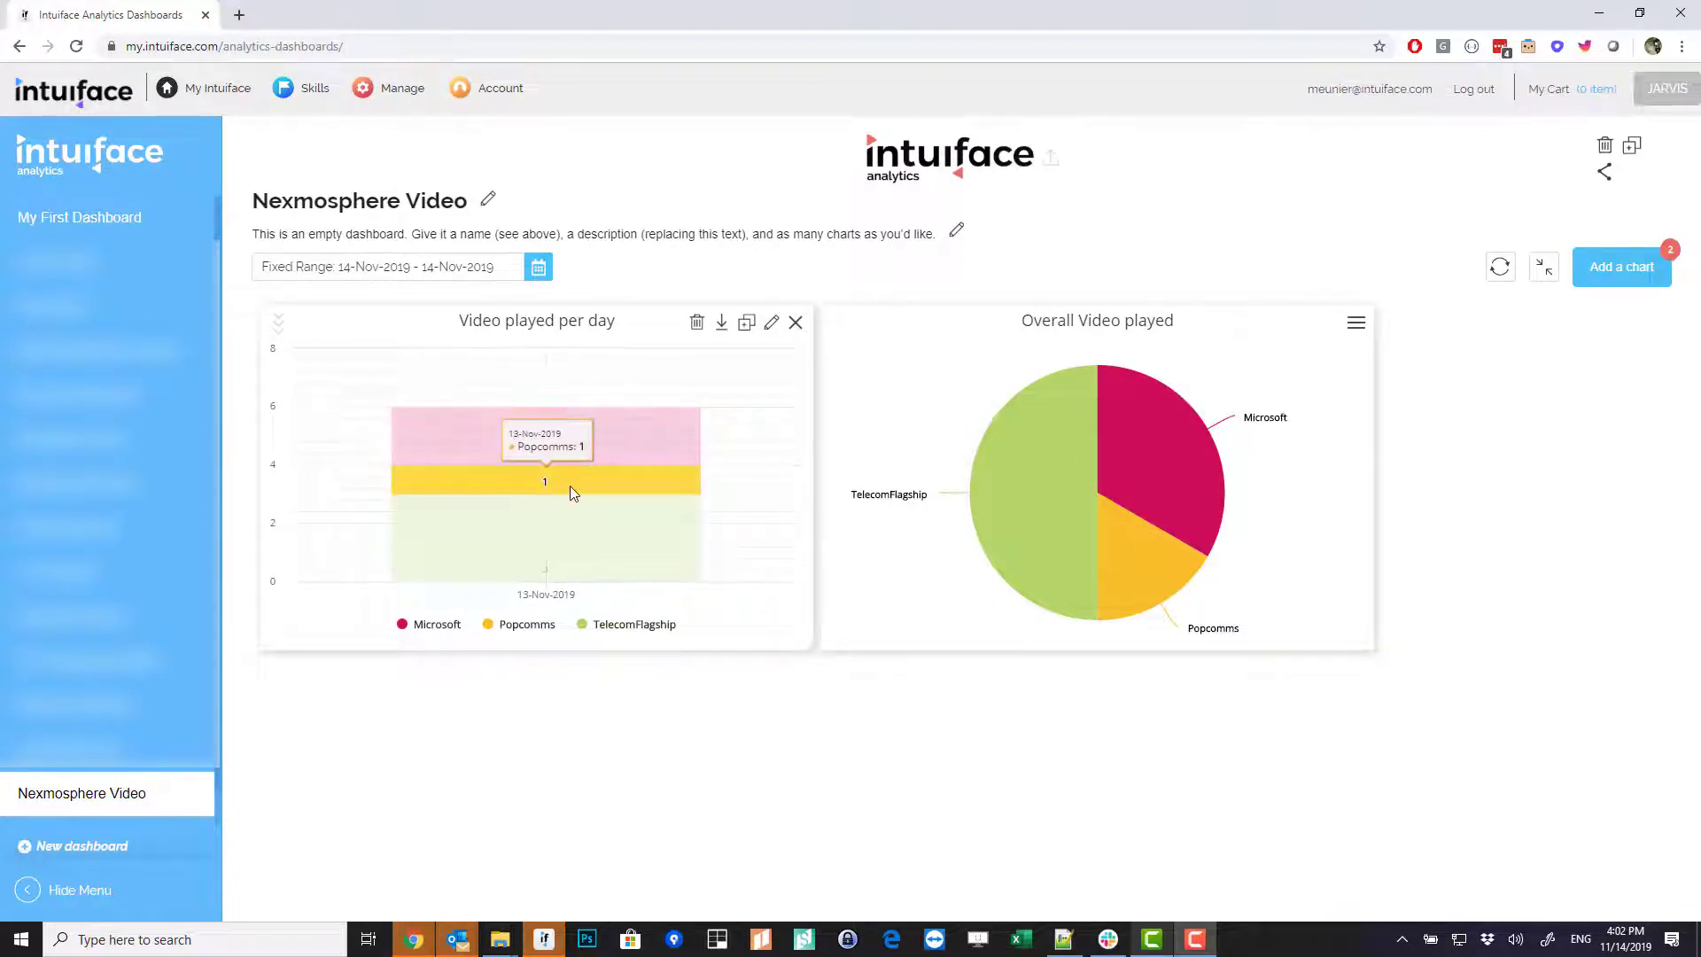
mouse_move(562, 525)
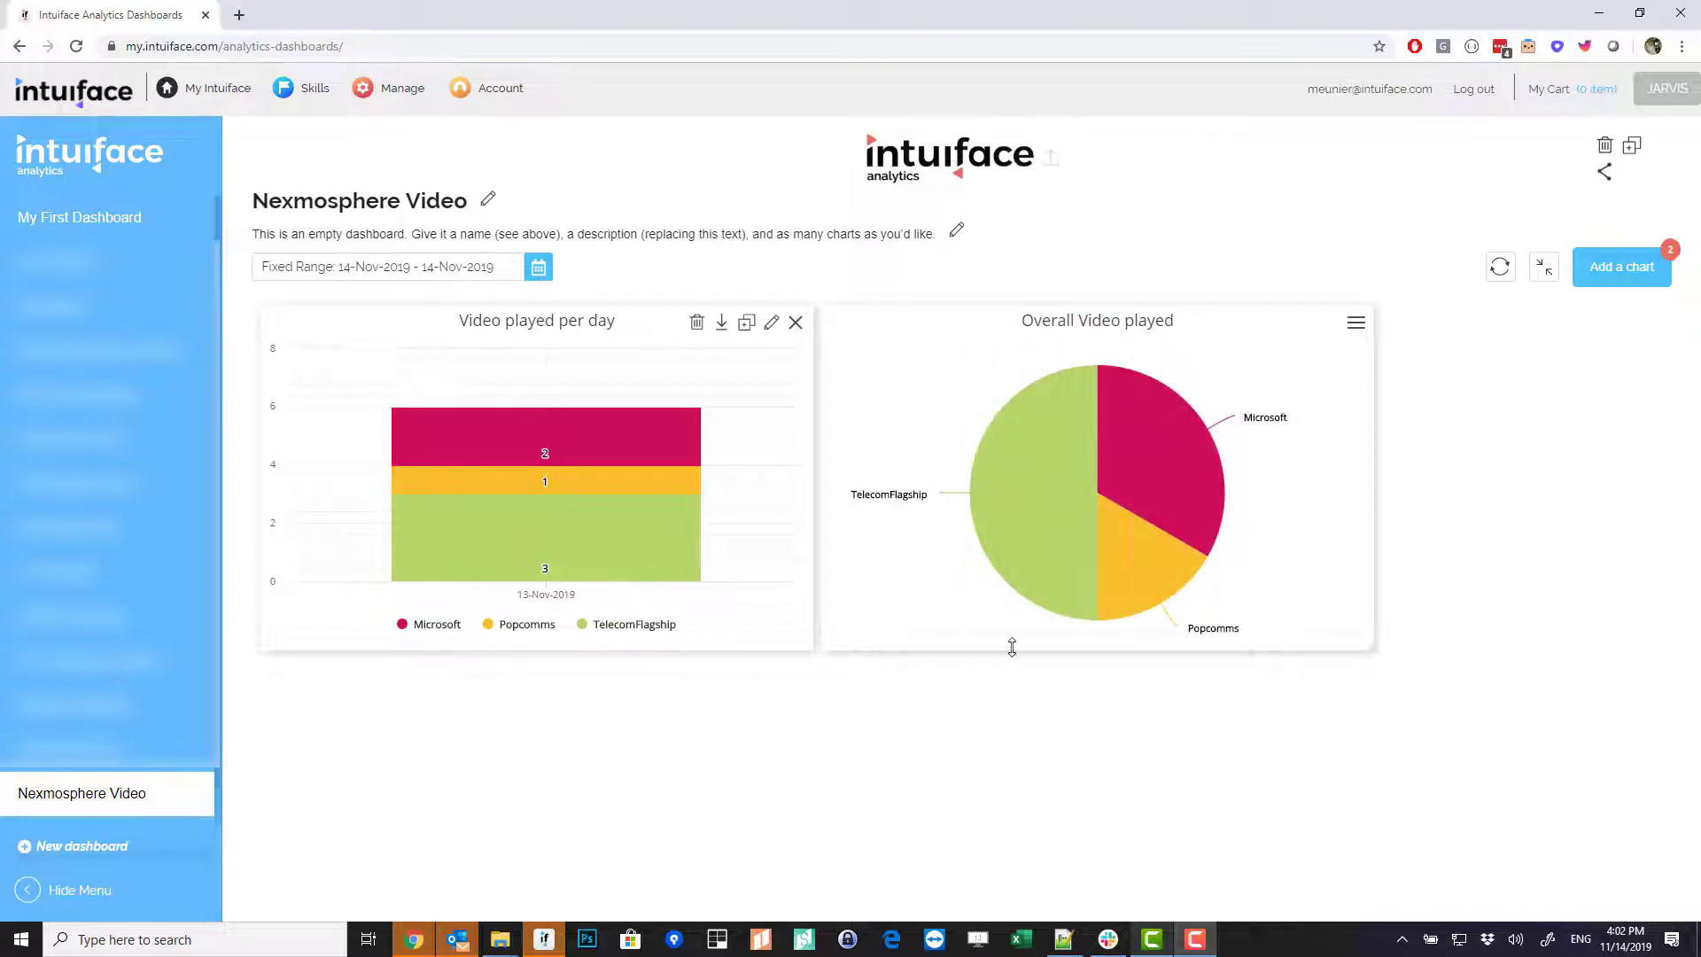
mouse_move(1014, 522)
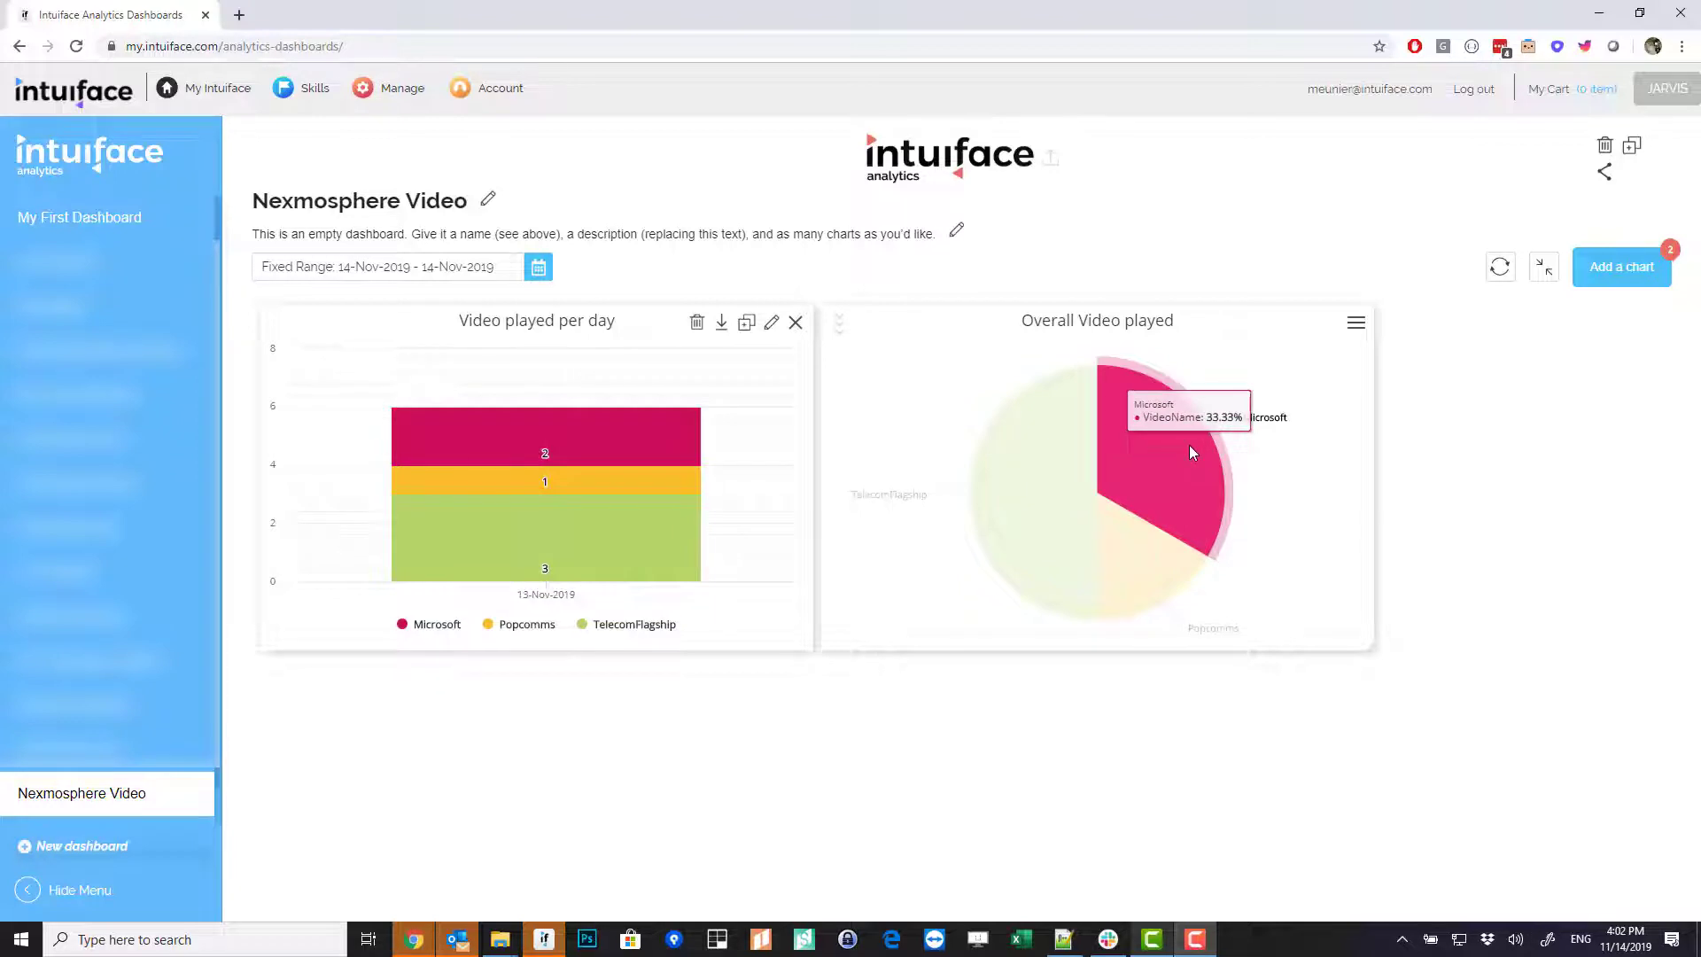
mouse_move(1145, 566)
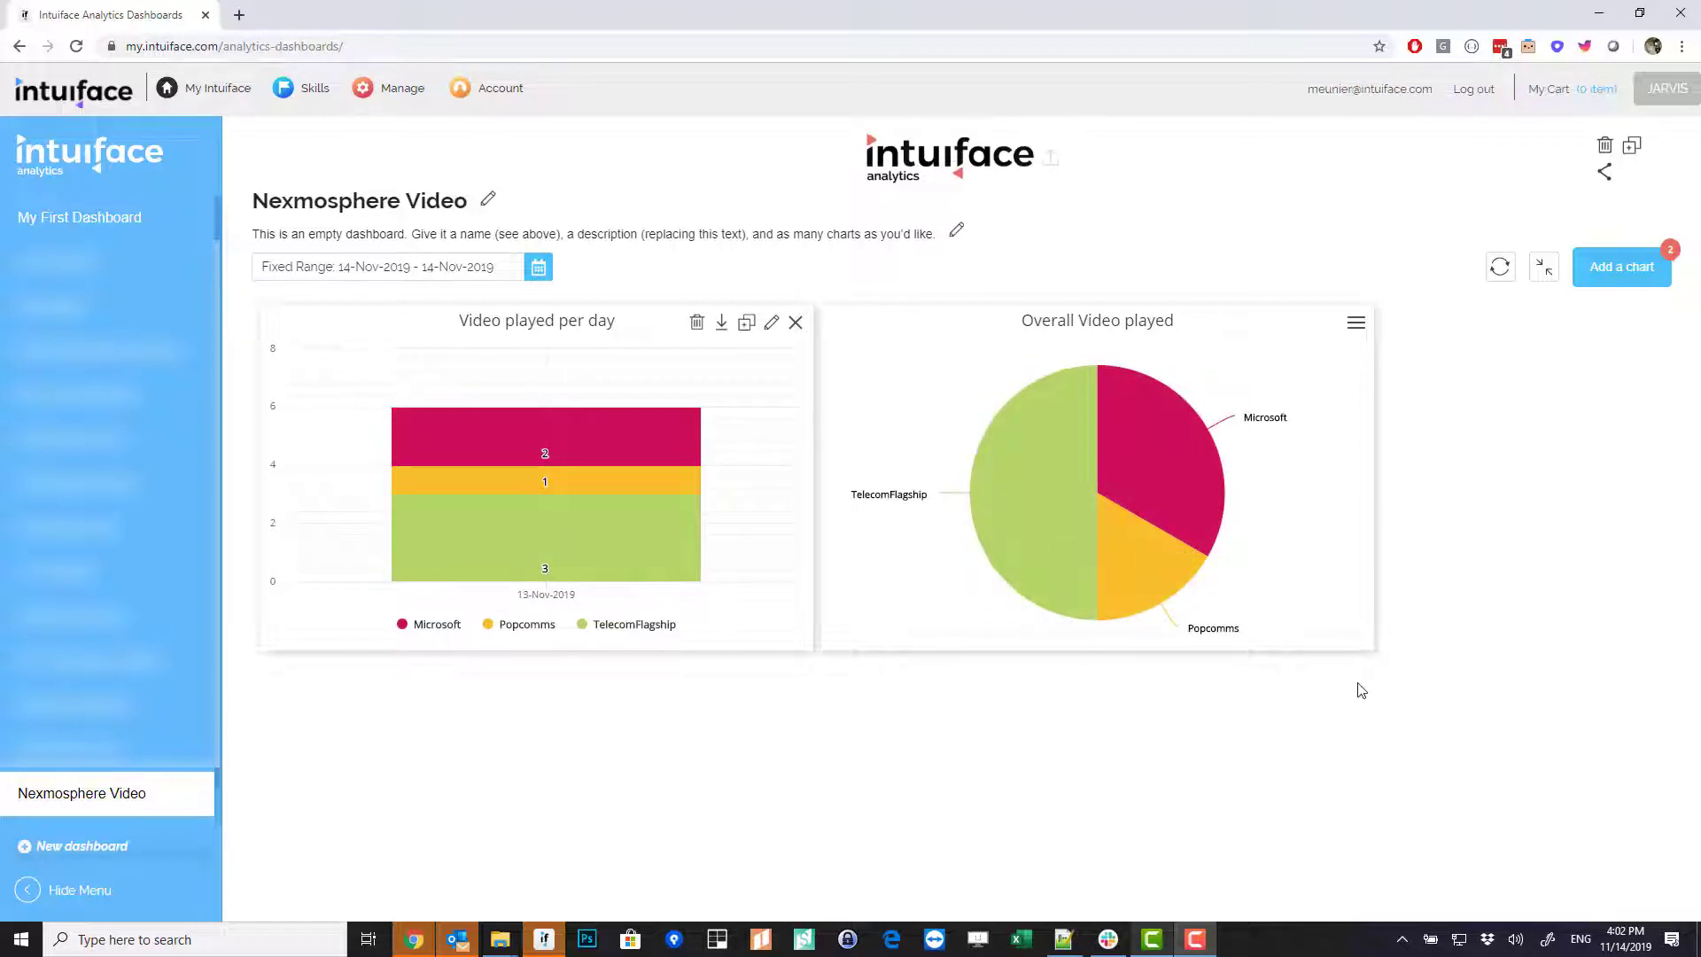
- Start a new bar chart counting Event Name per day, filtered to Video played events
click(1597, 270)
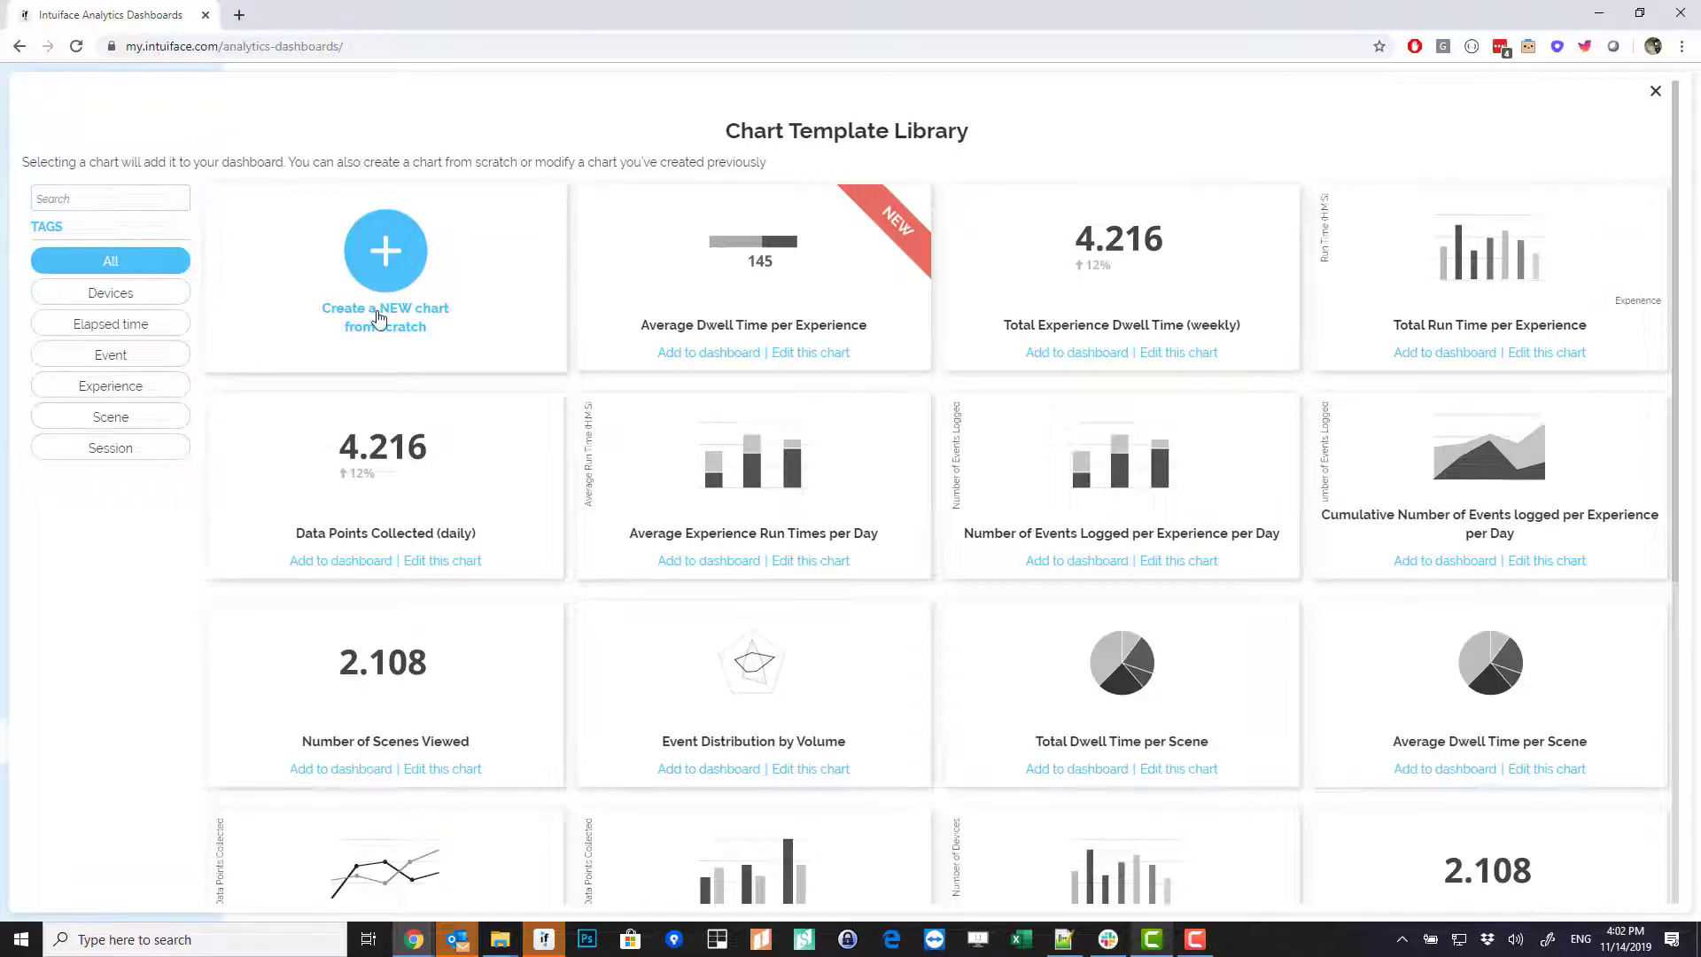
click(379, 274)
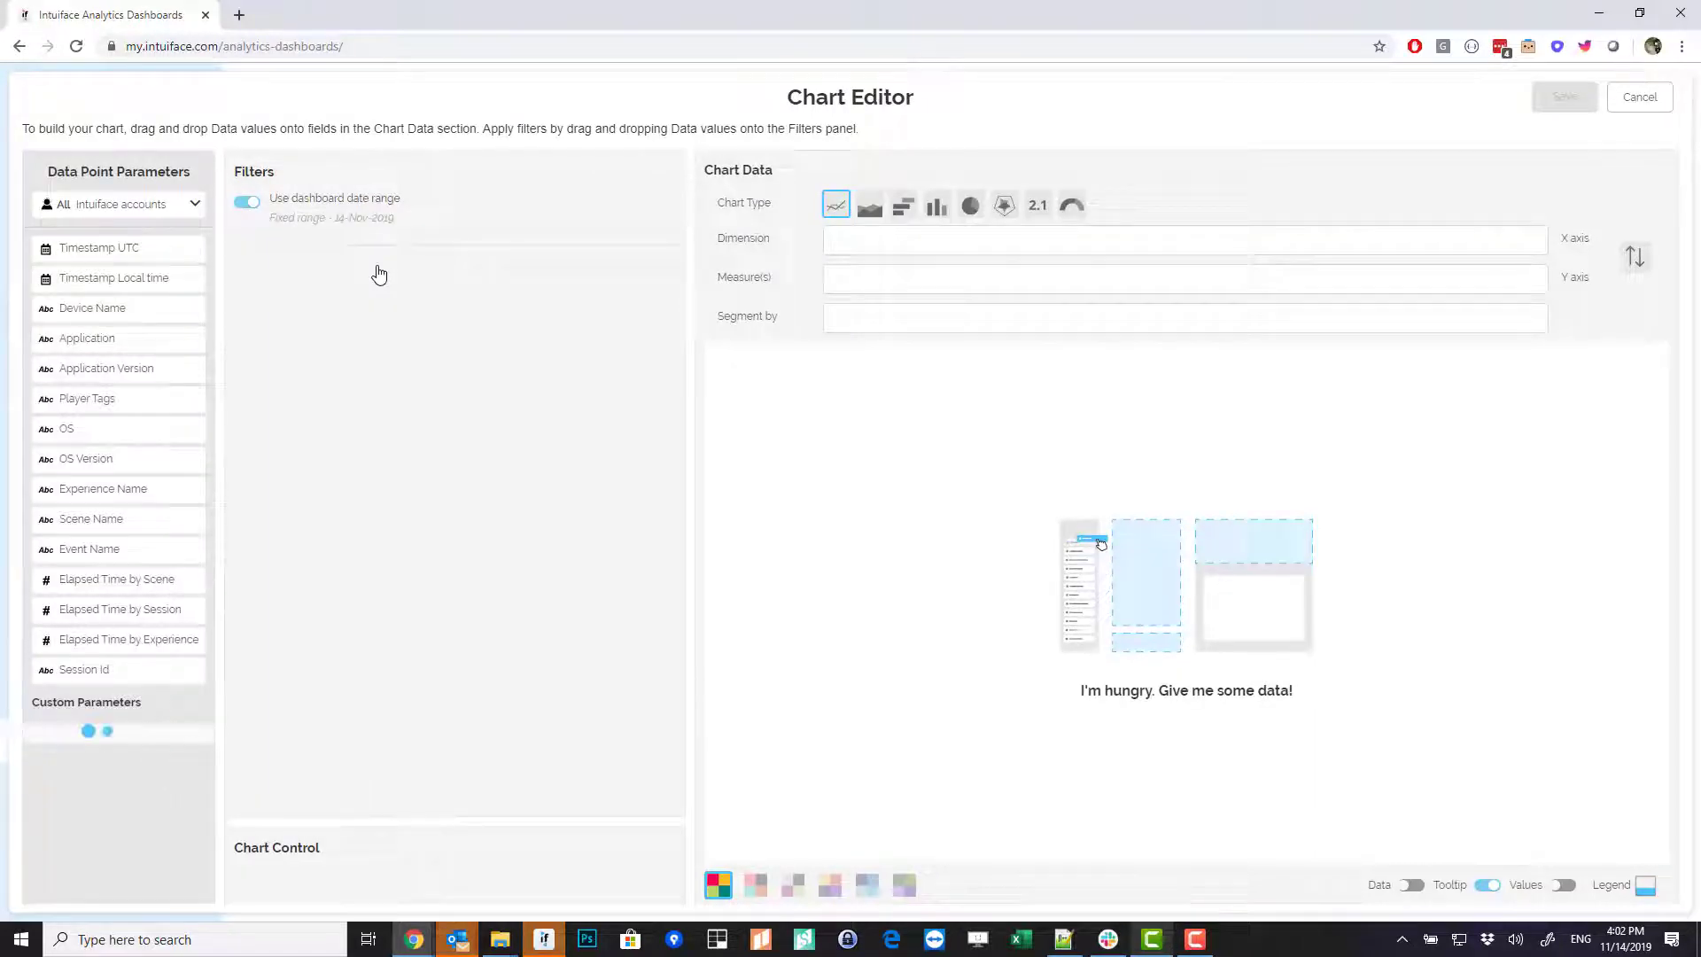
drag(125, 278, 896, 257)
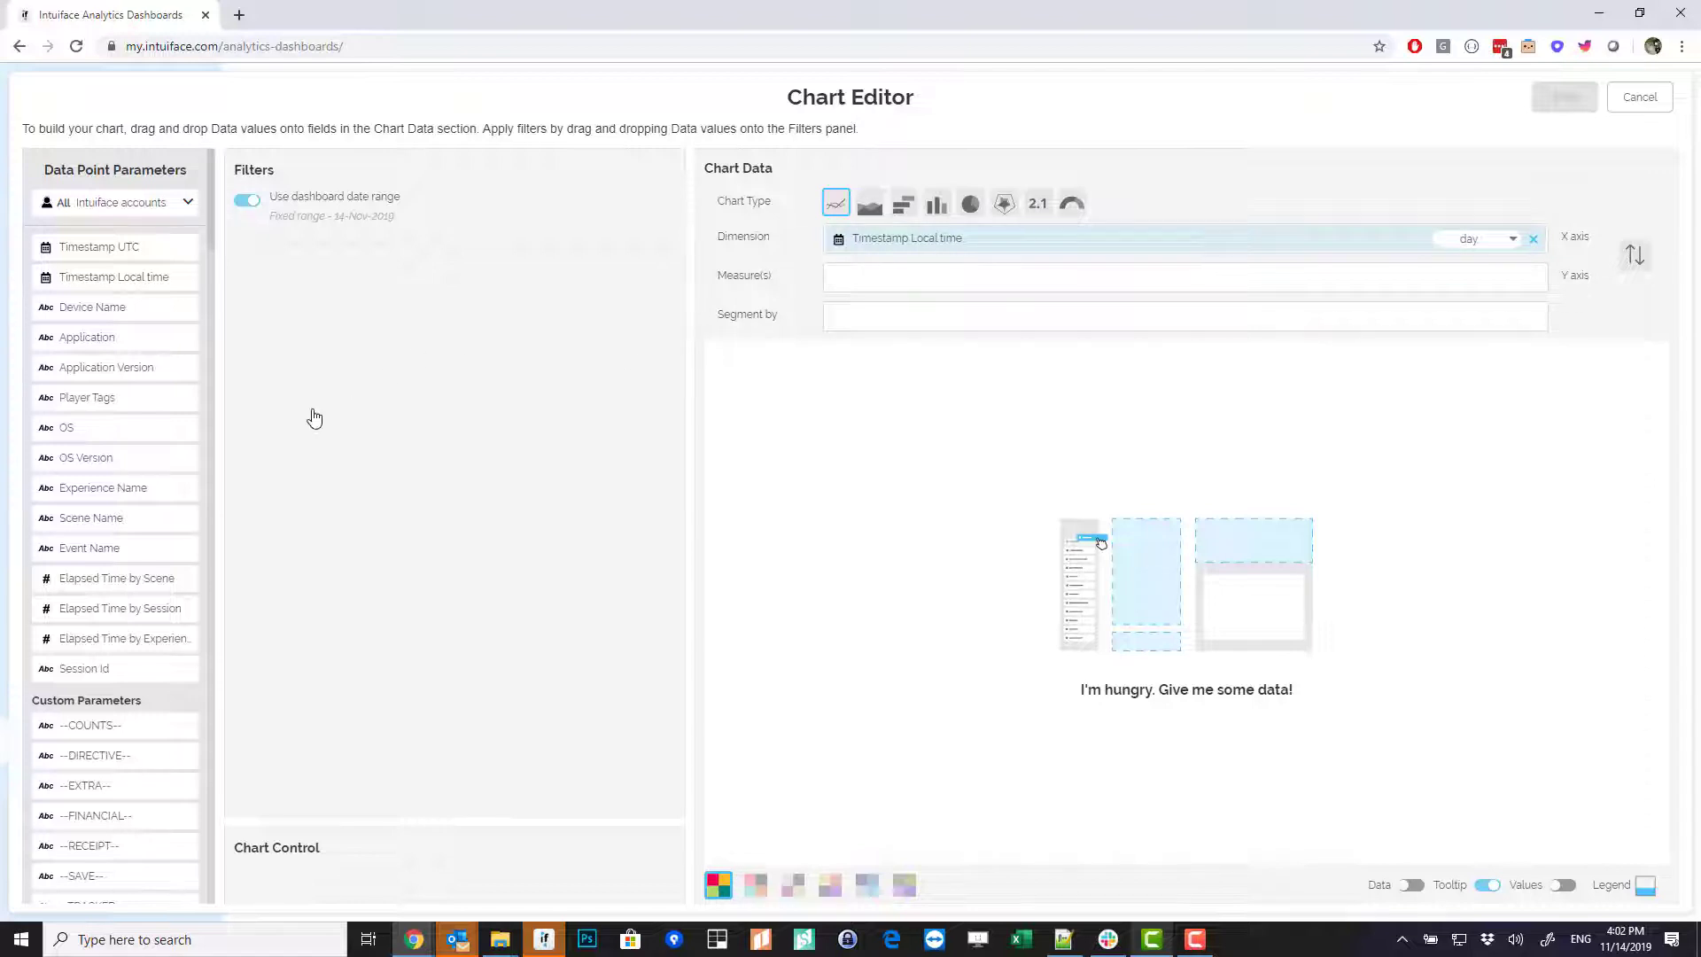
drag(90, 544, 911, 285)
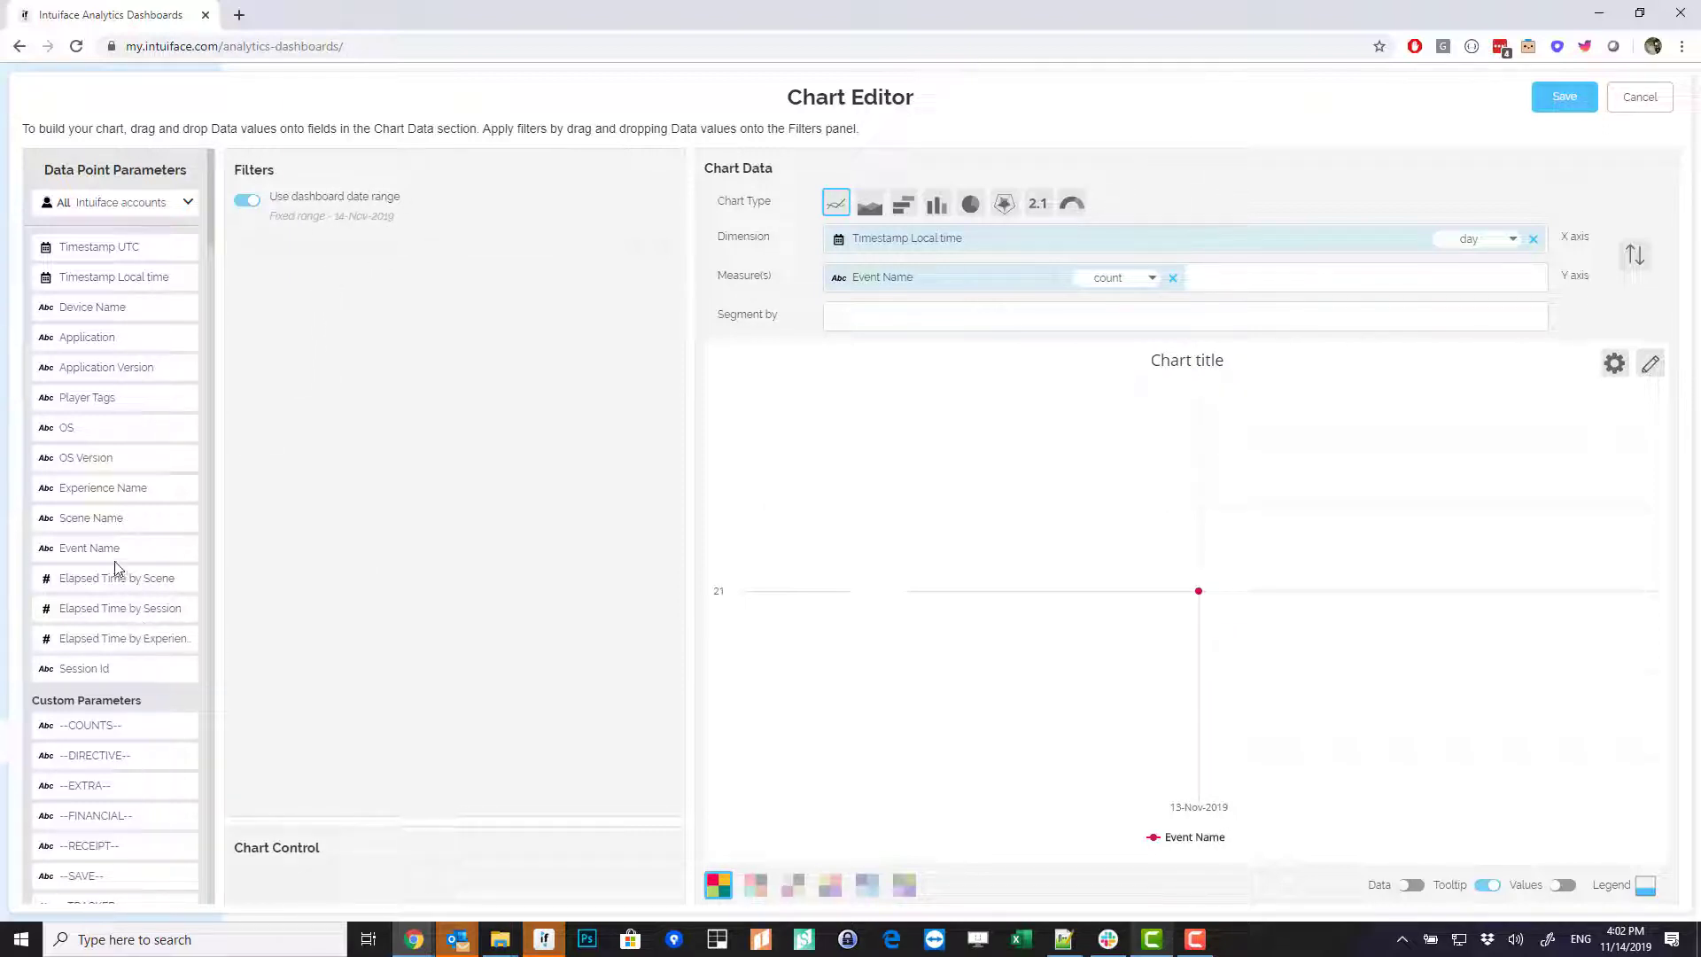
drag(101, 551, 351, 484)
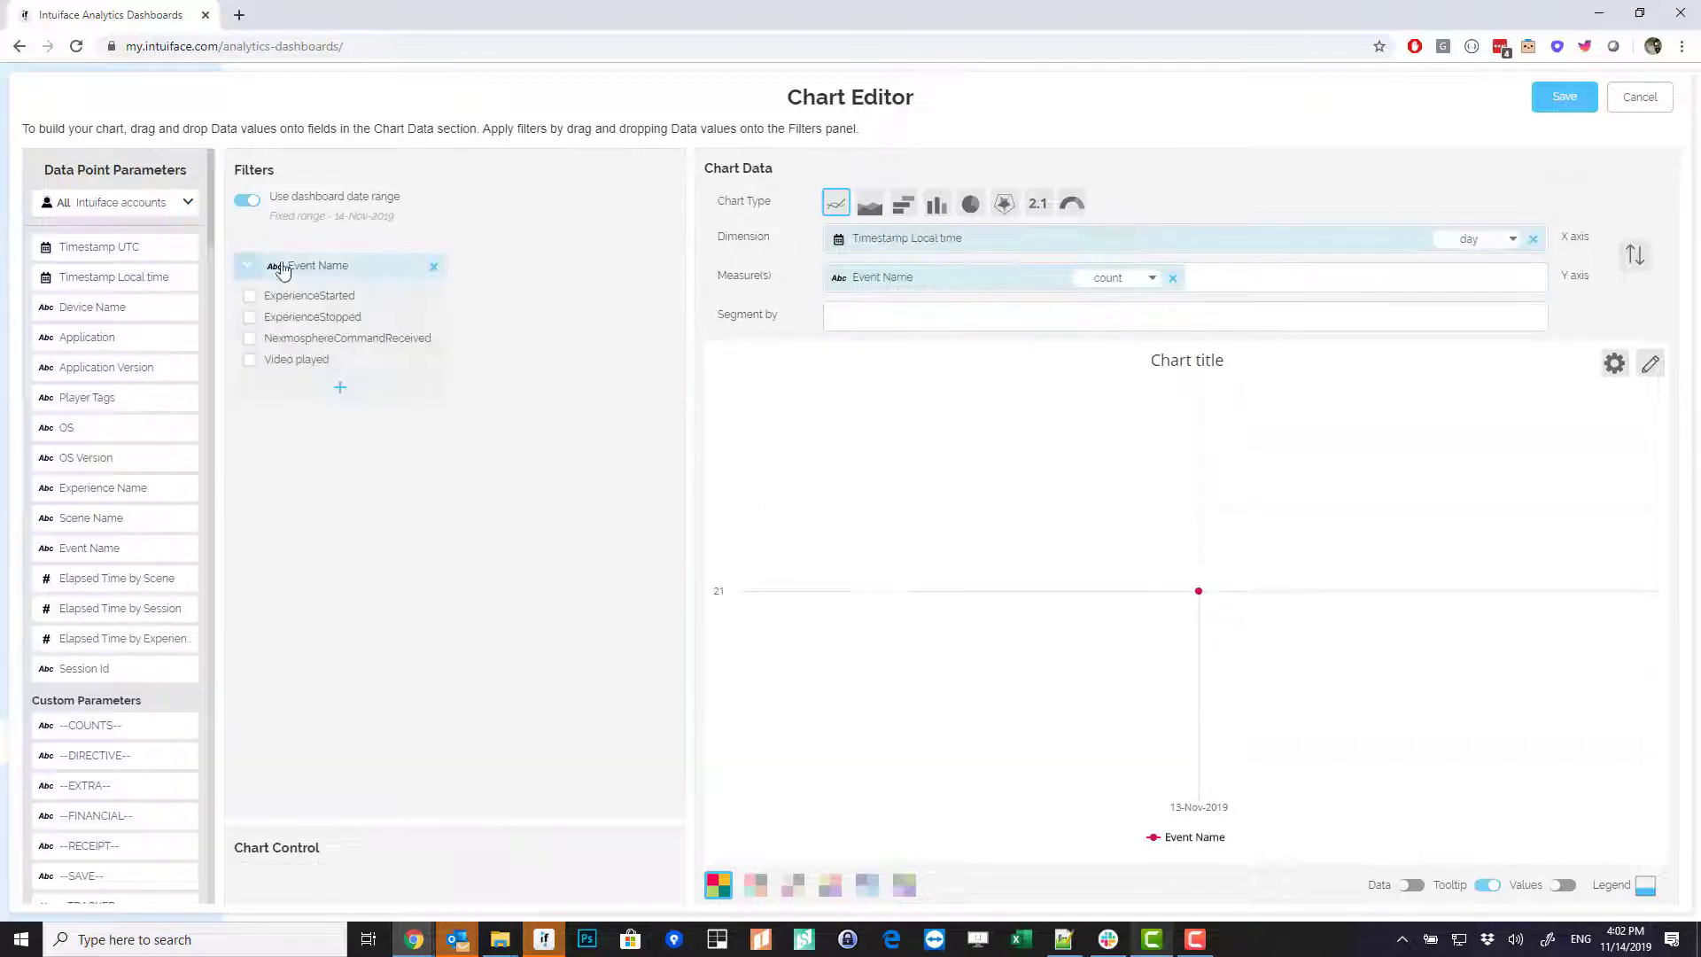
click(250, 365)
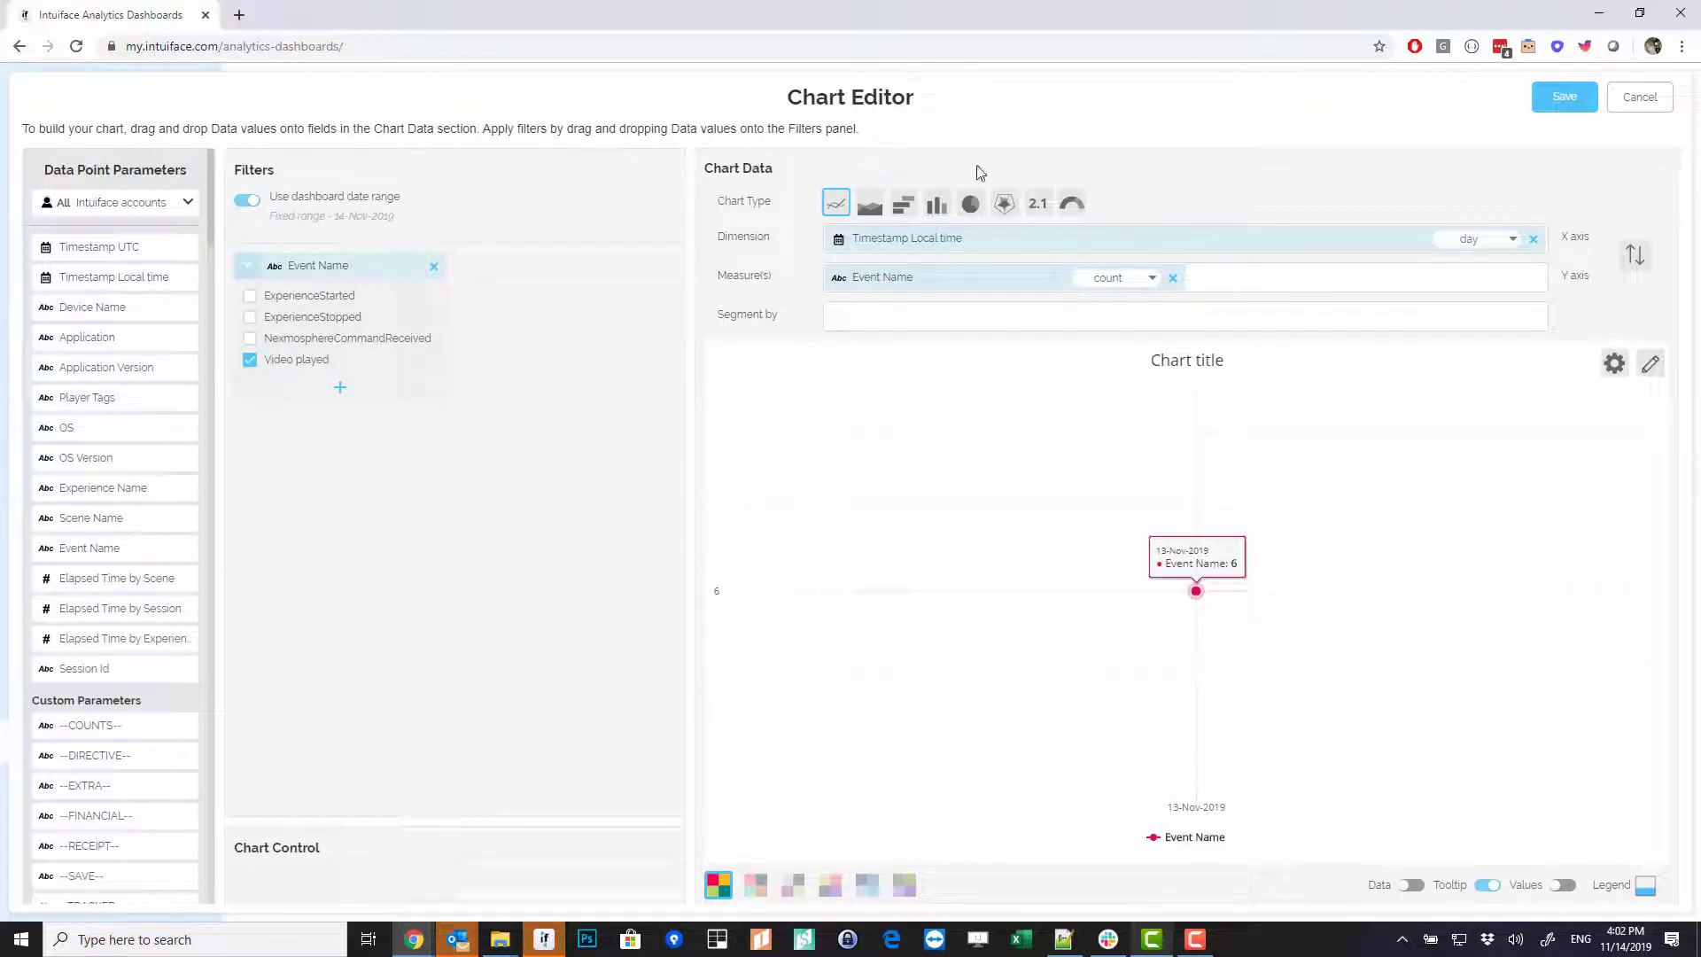
mouse_move(936, 206)
click(1130, 257)
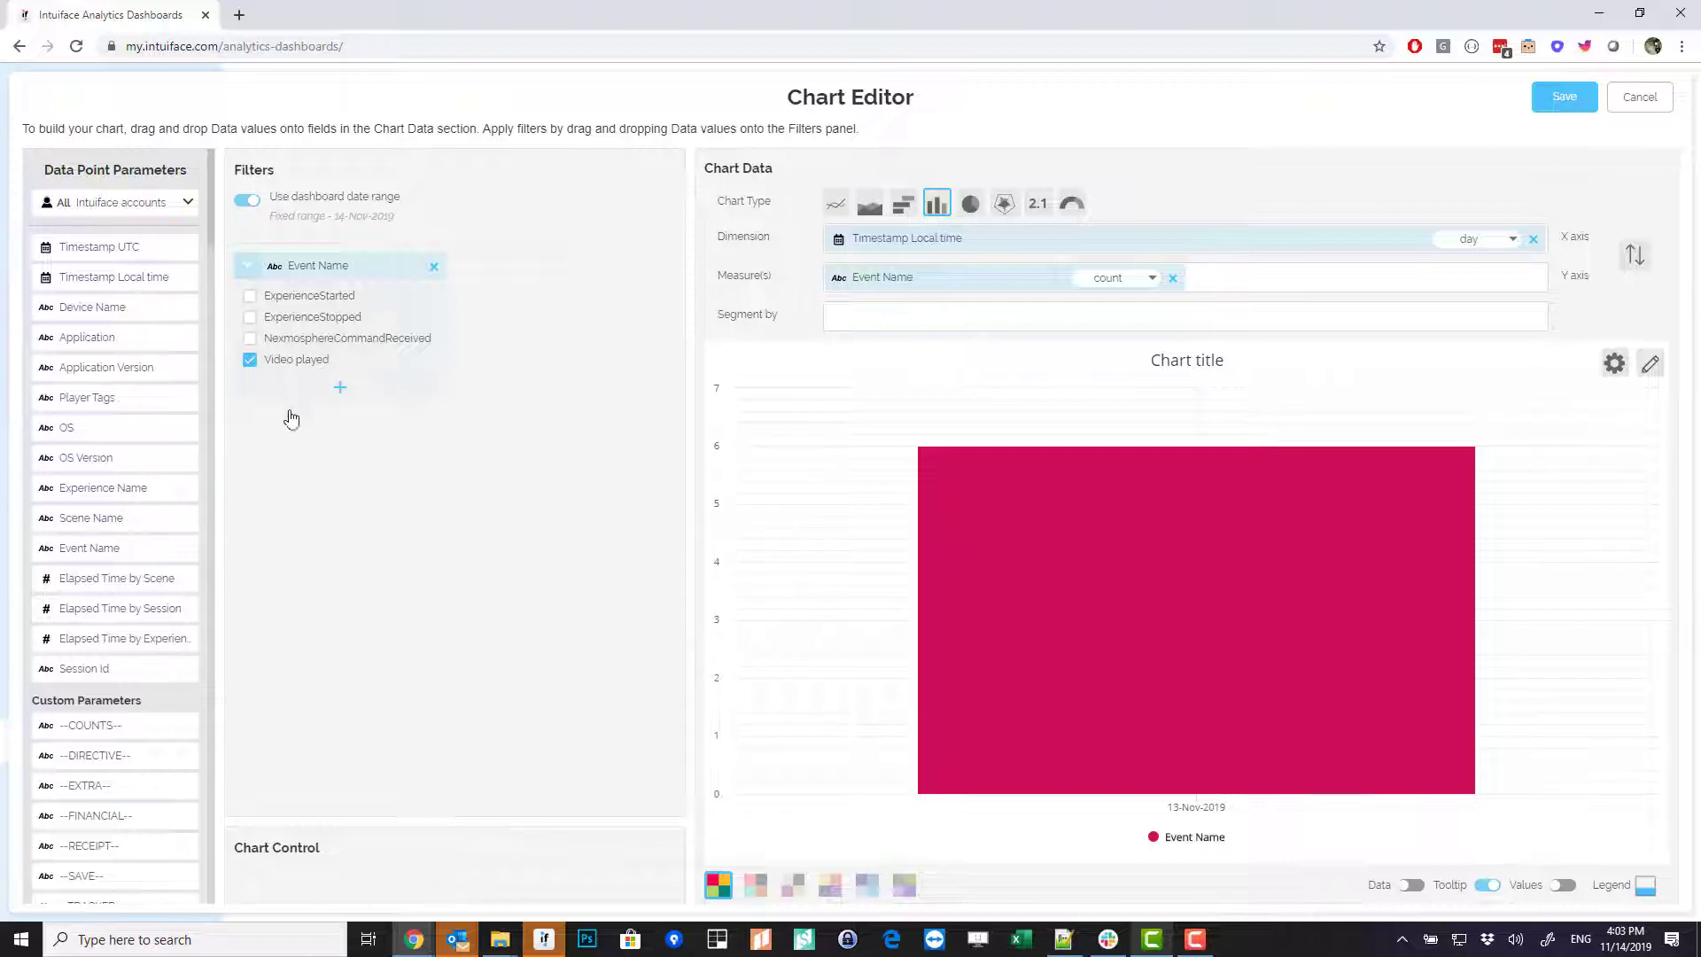
- Segment the bars by VideoName, show values, title it 'Video played per day', and save
scroll(102, 429, down, 10)
scroll(100, 447, down, 1)
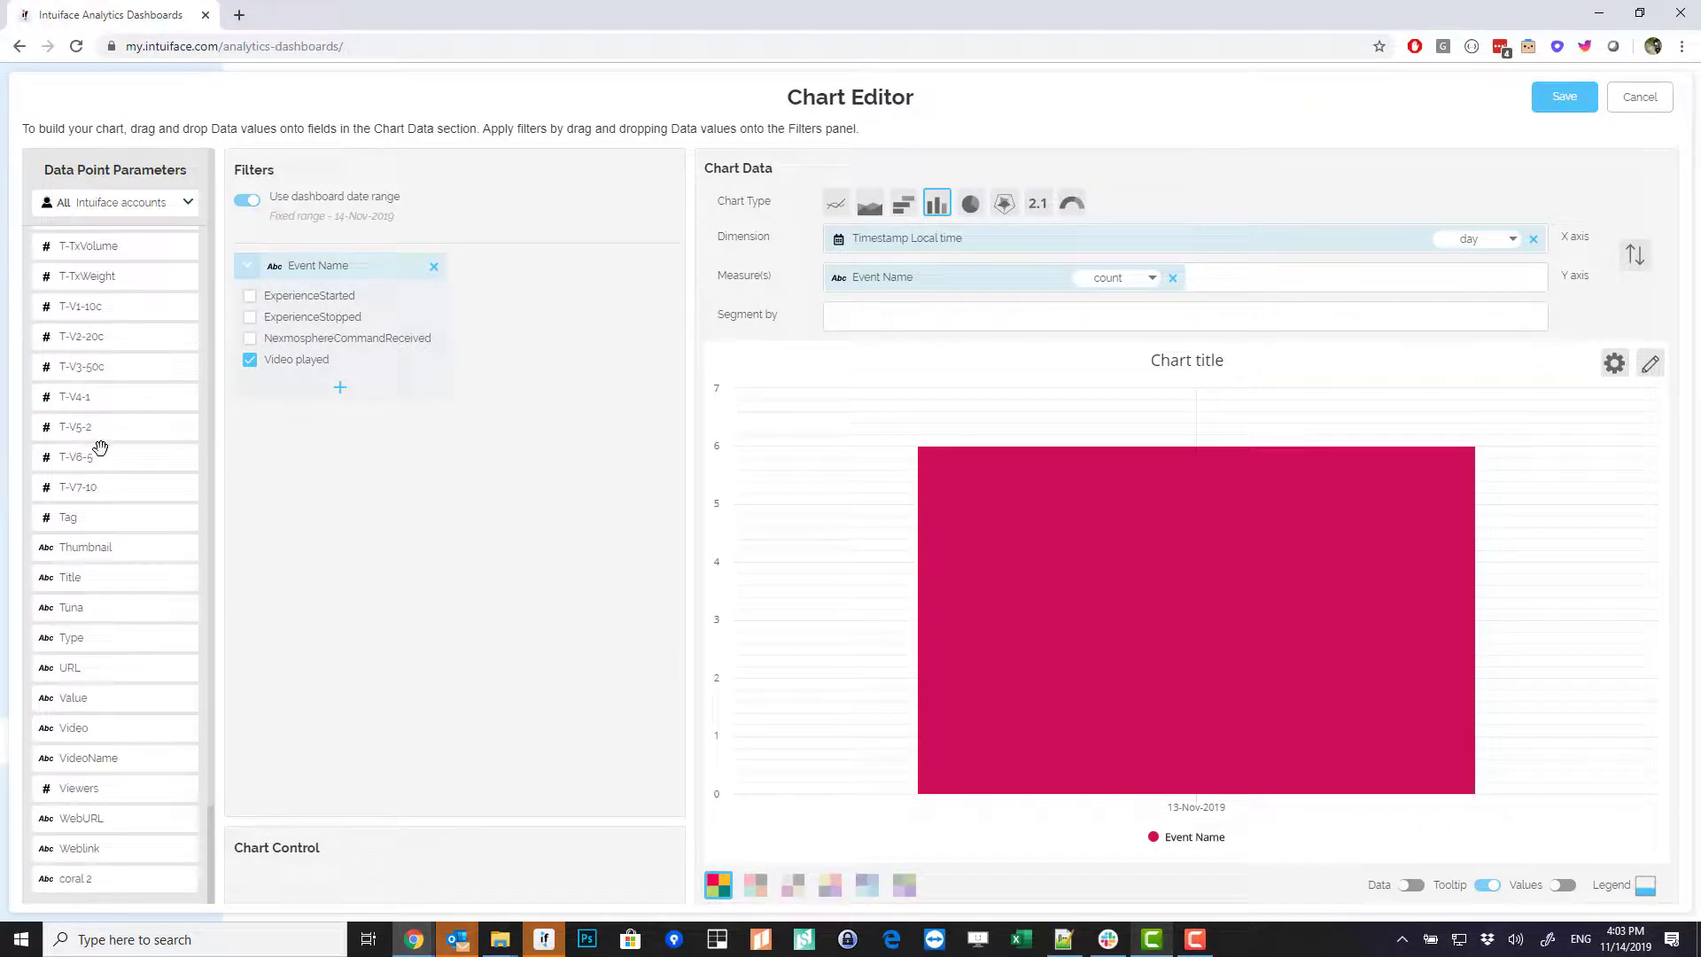
drag(71, 758, 890, 323)
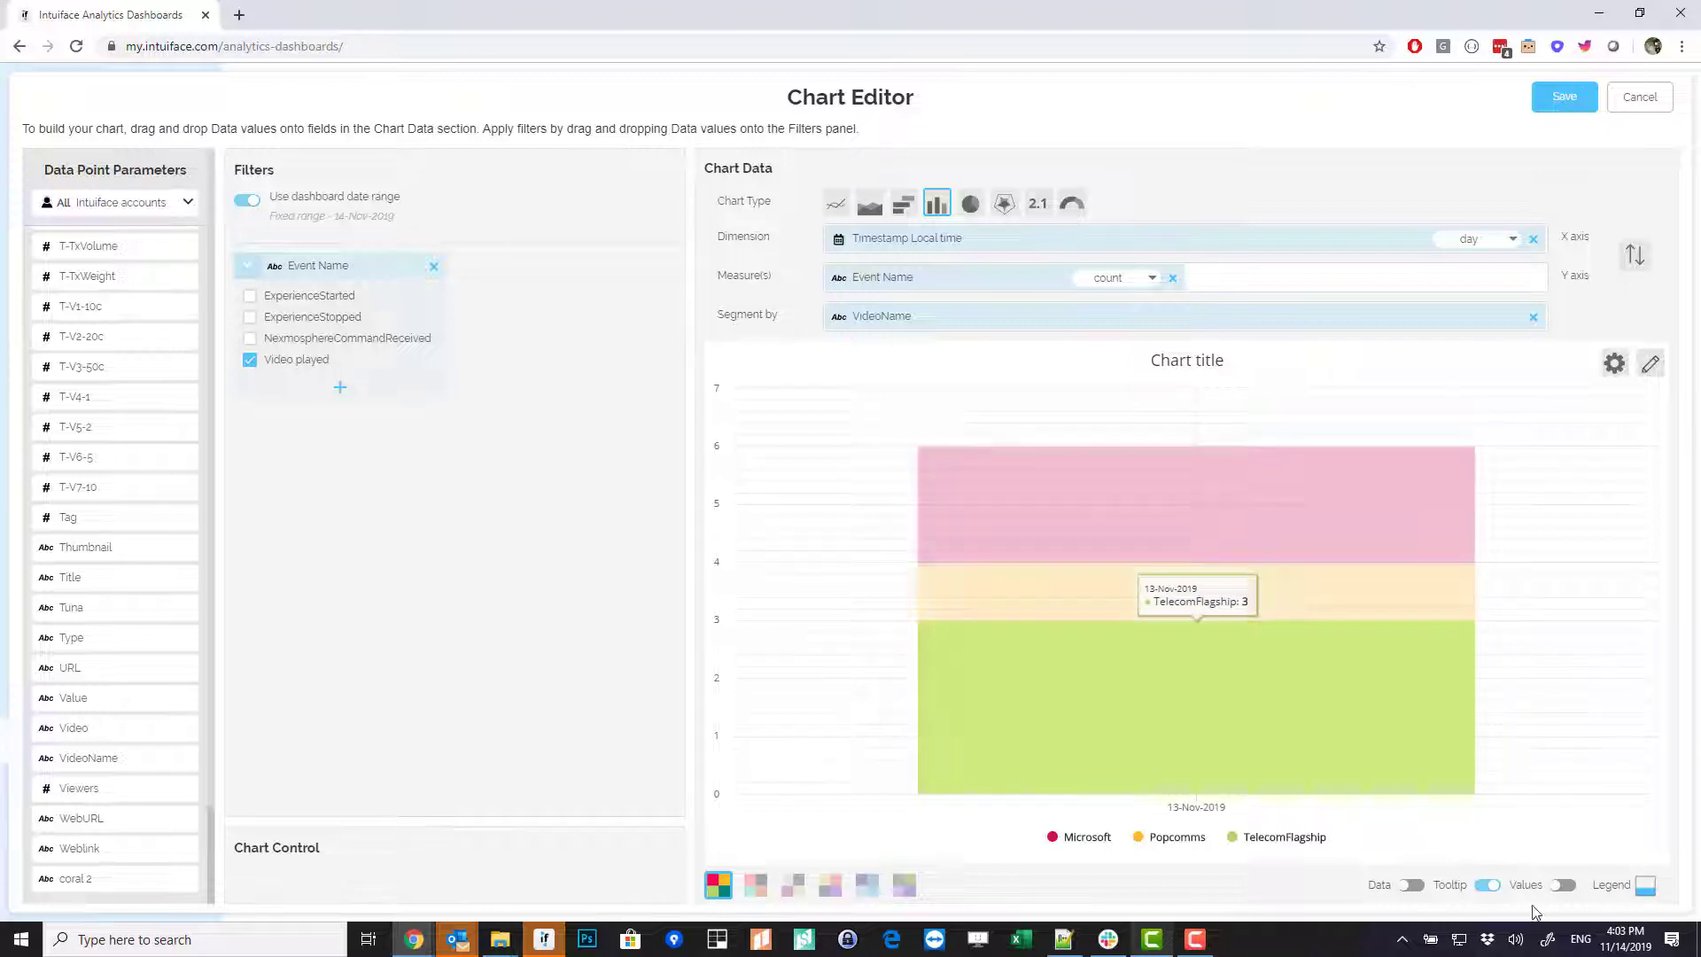
click(1563, 884)
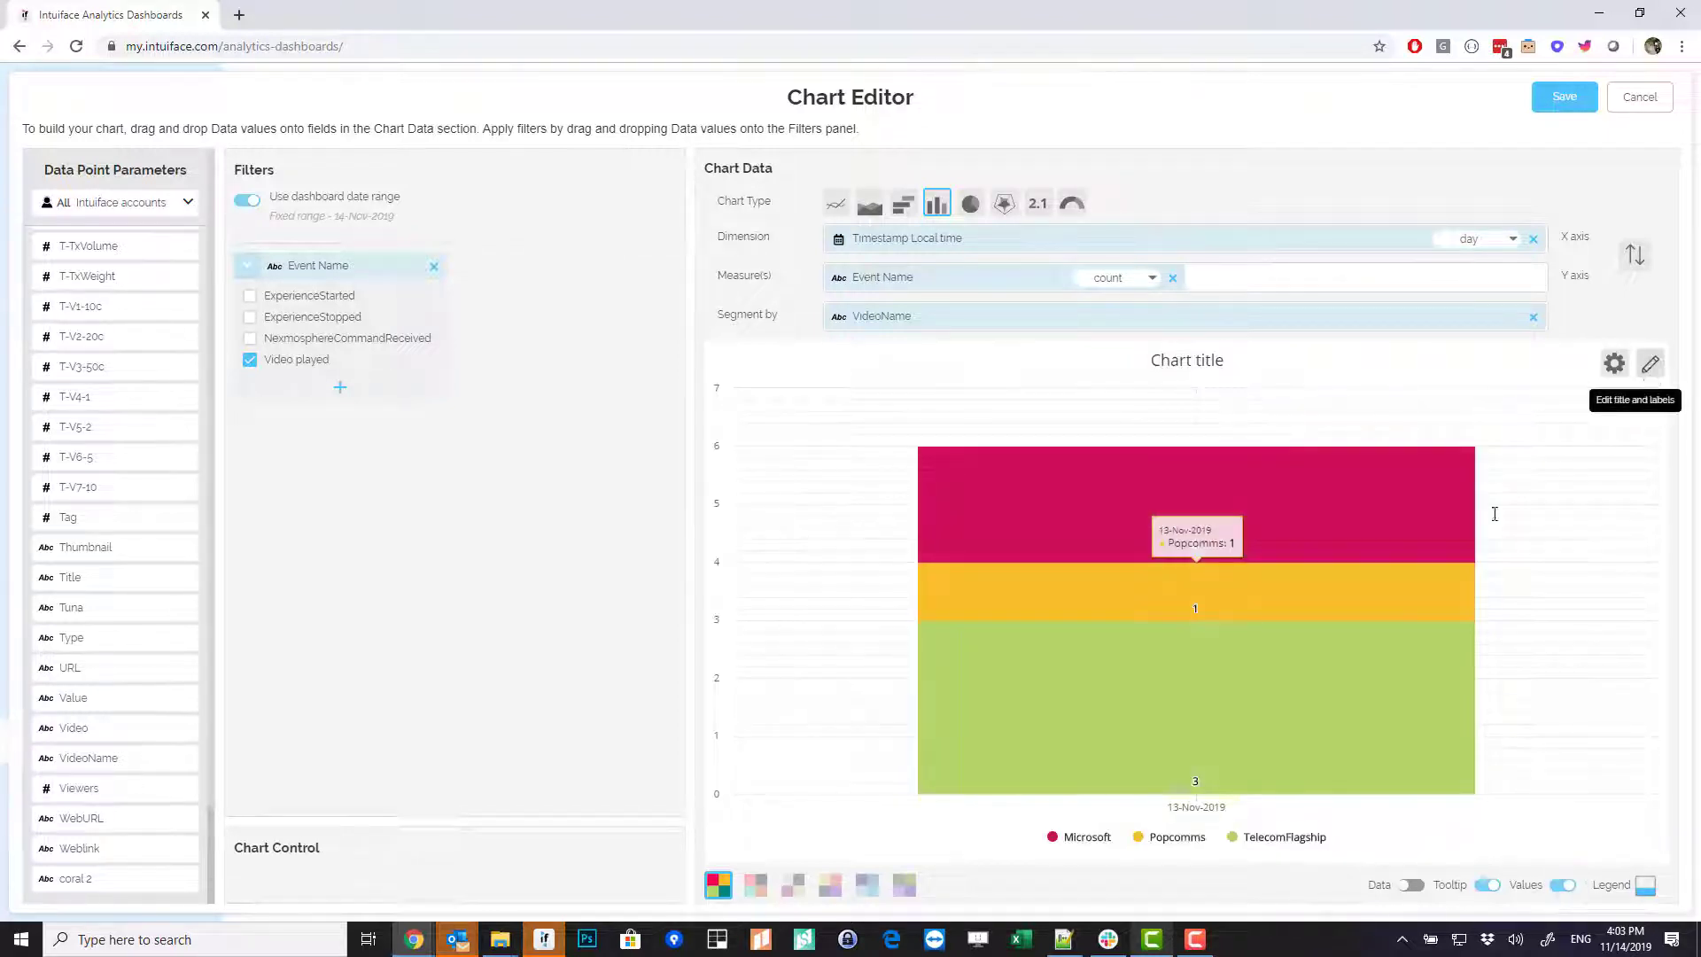
click(1650, 363)
click(1405, 417)
text(Video played per day)
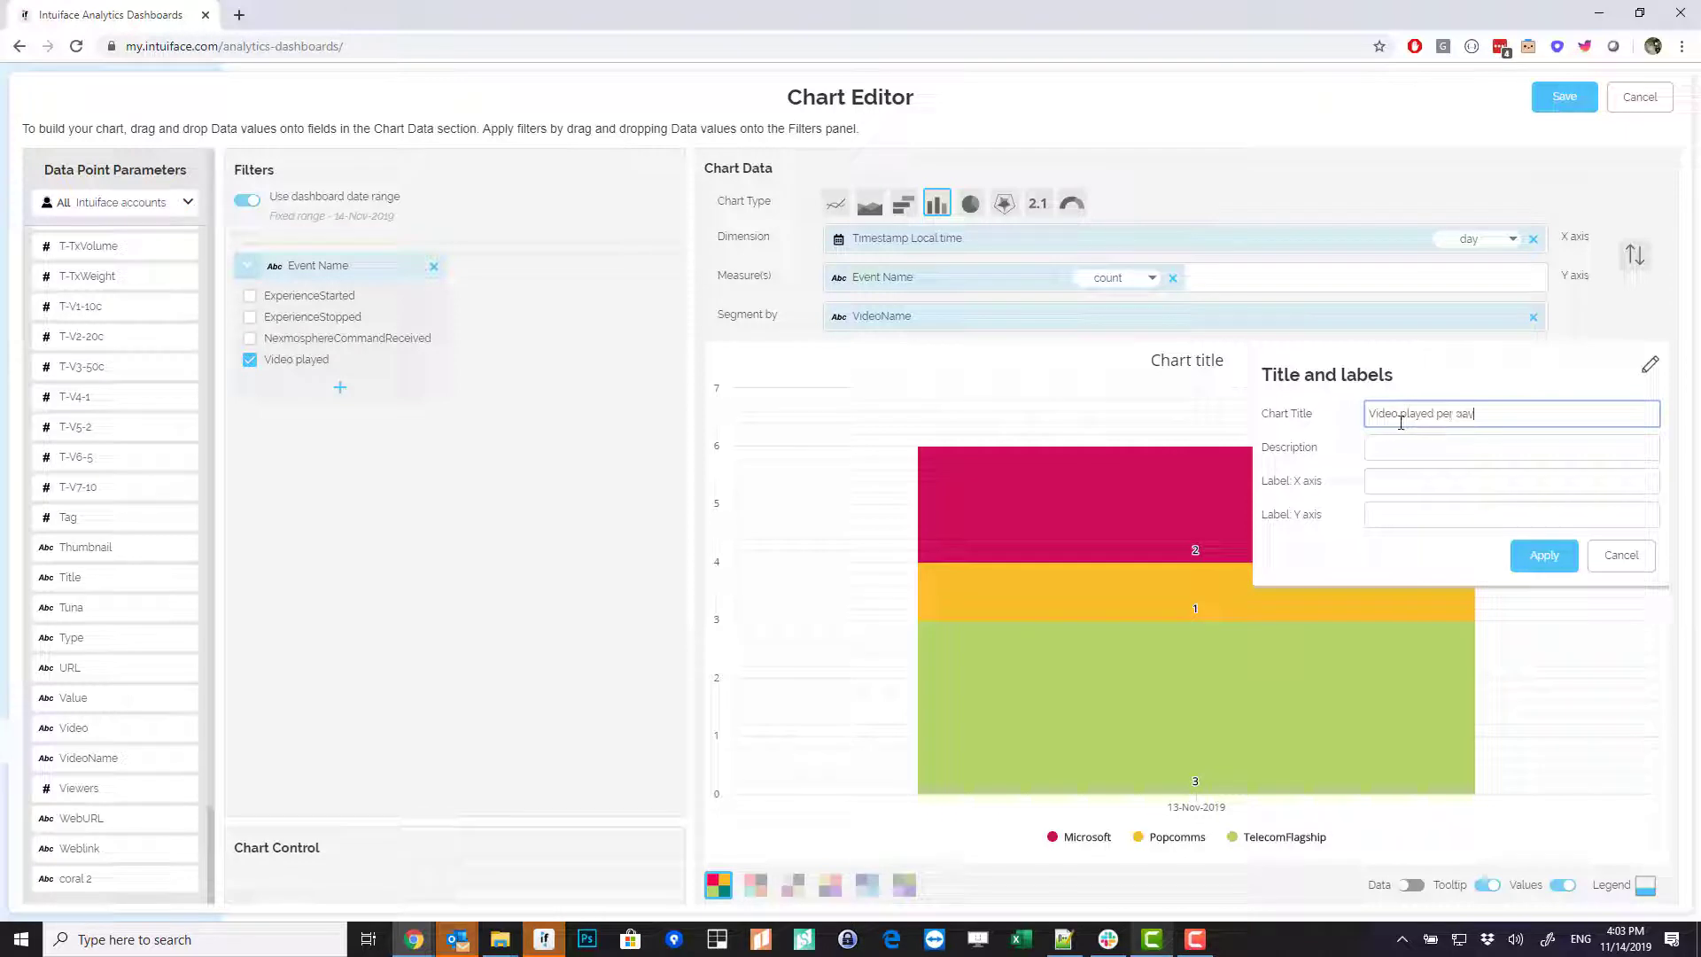
click(1540, 558)
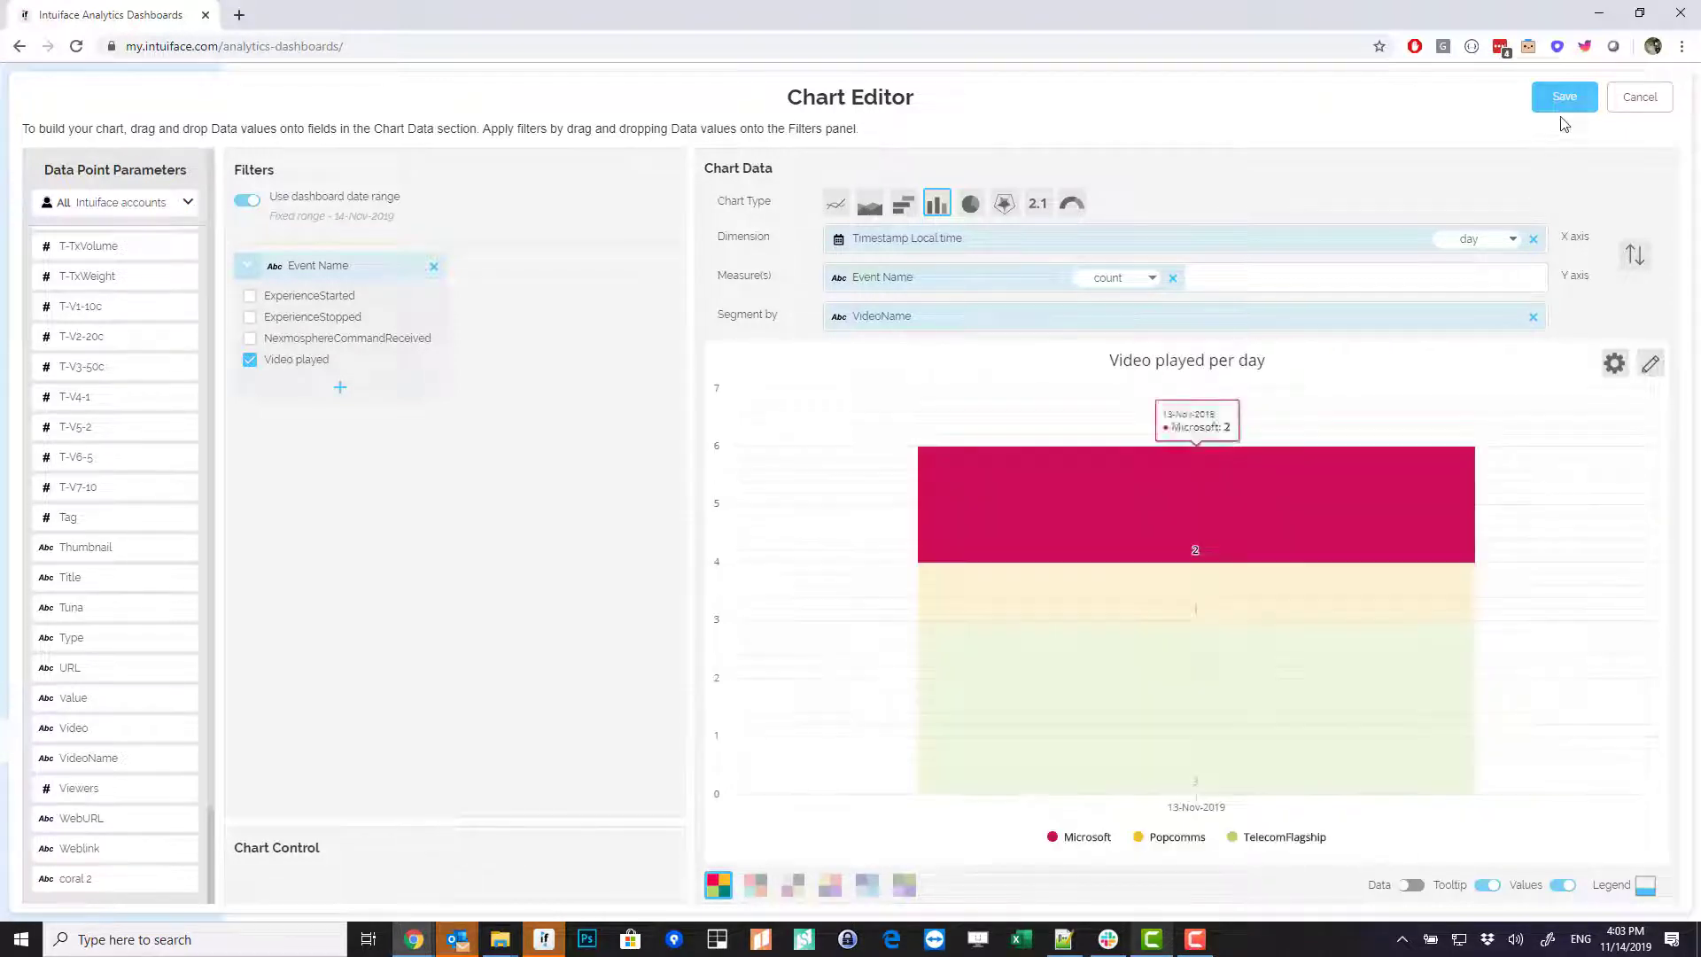
click(1564, 100)
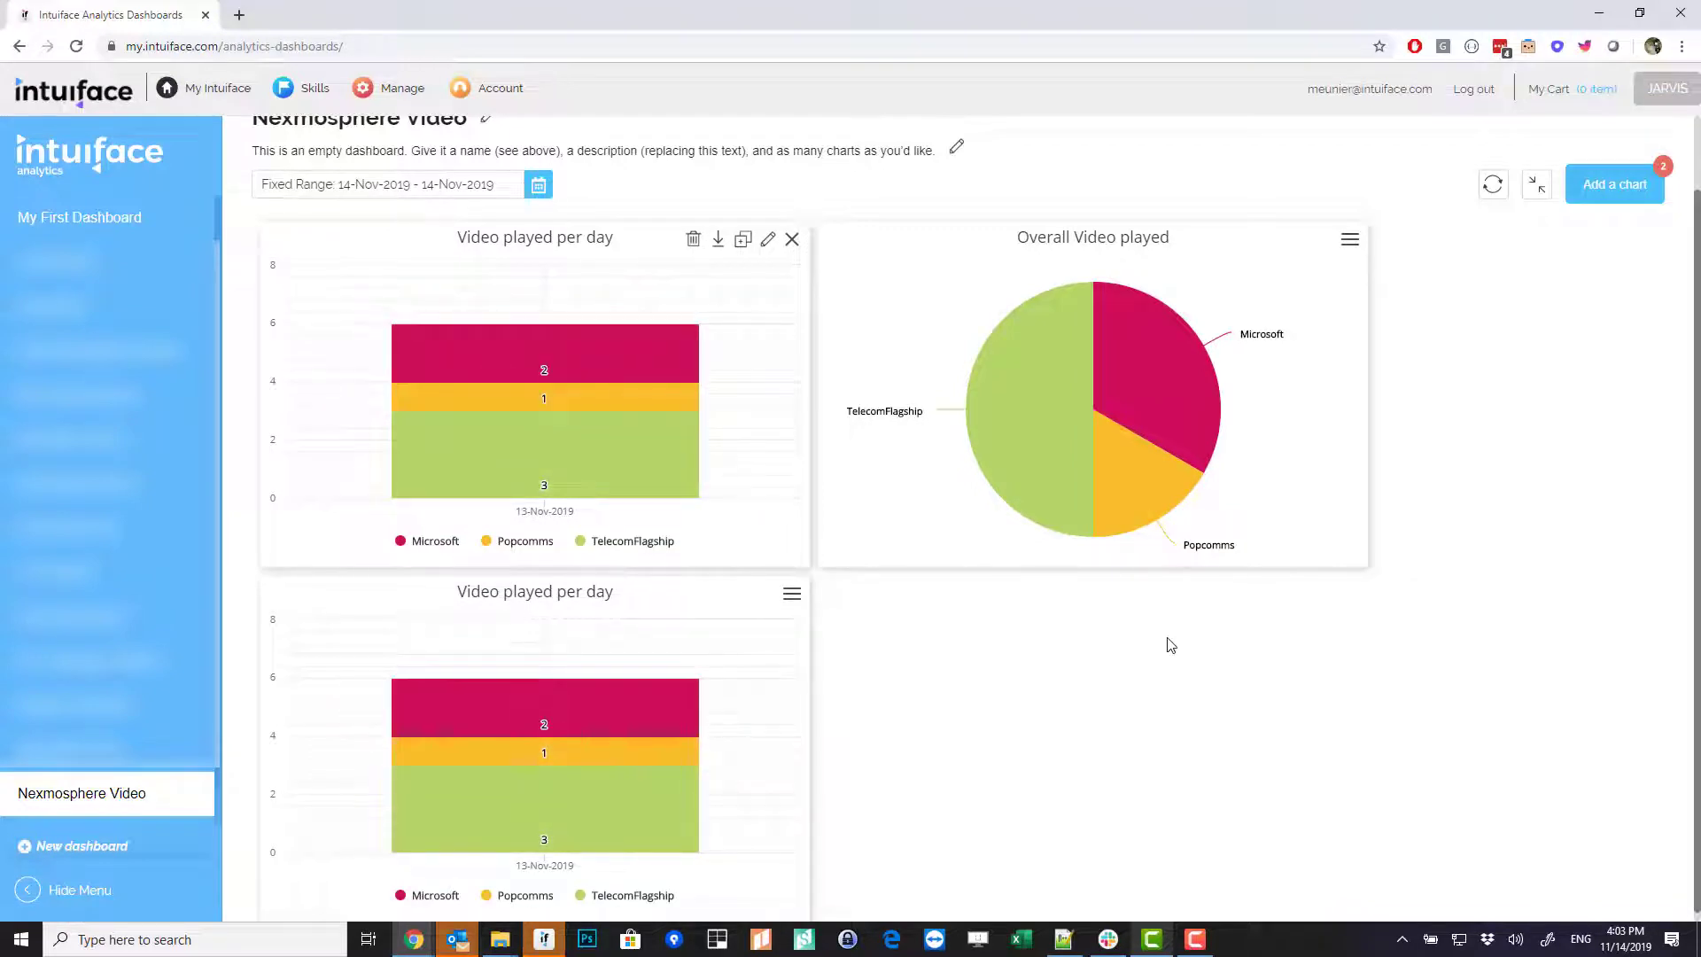
- Build a new pie chart of Video played events with VideoName as dimension and count measure
click(1600, 204)
click(398, 272)
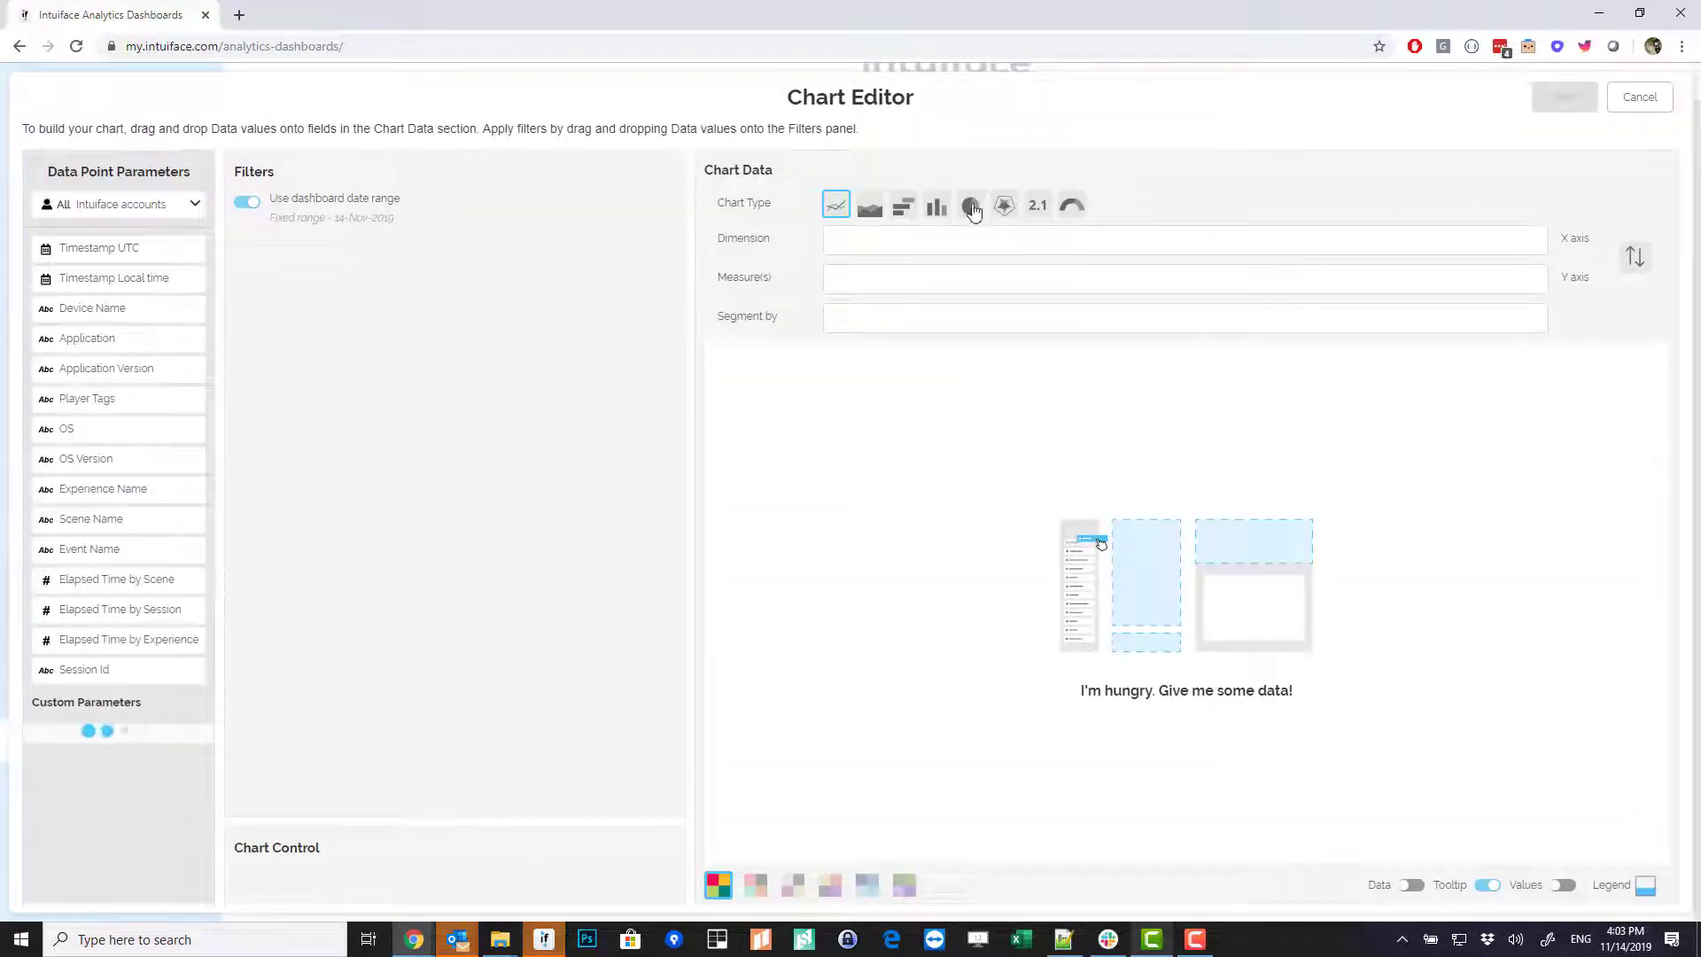
click(973, 219)
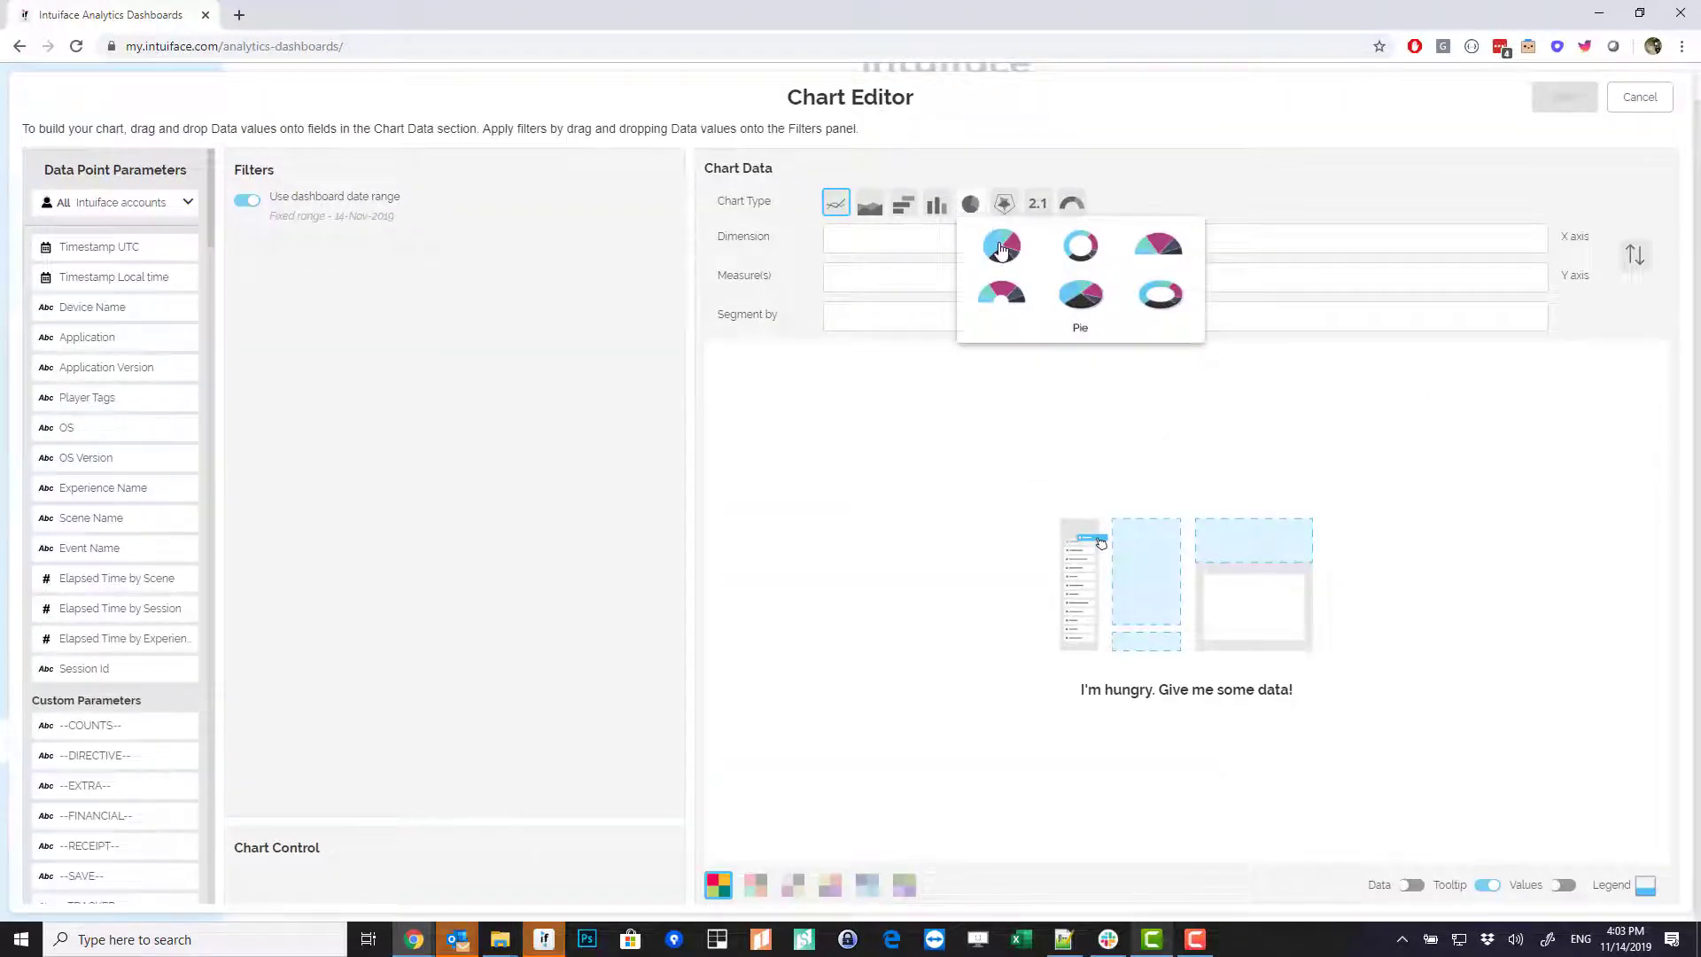
click(997, 244)
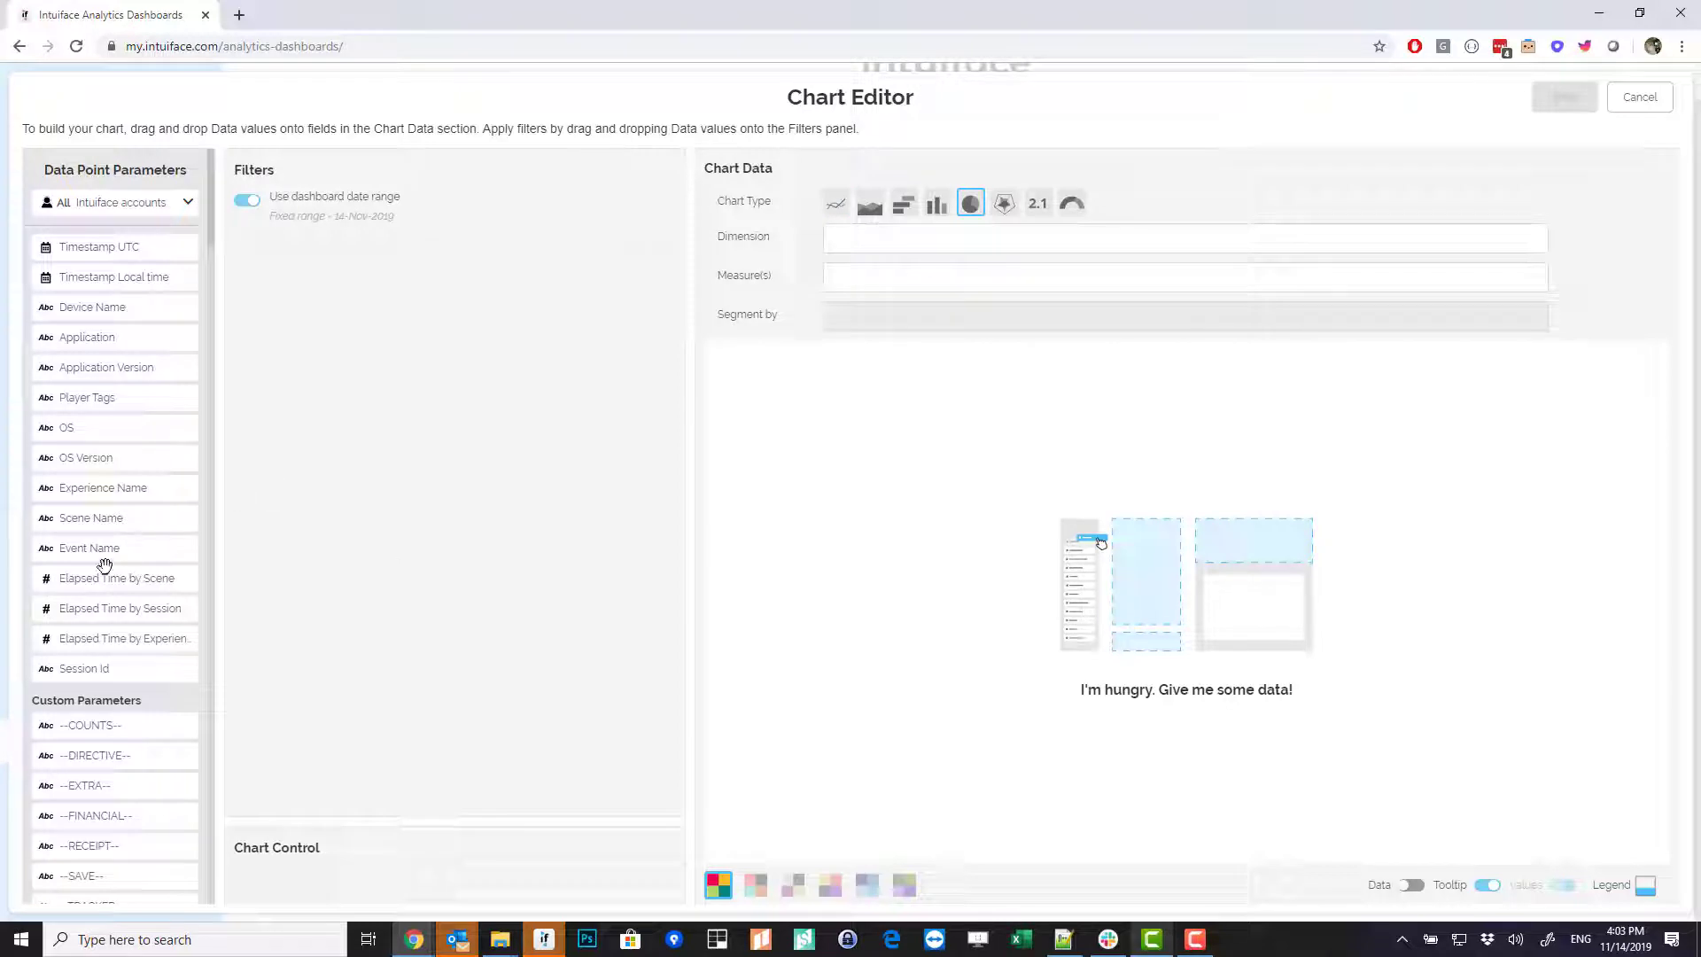
drag(136, 554, 319, 455)
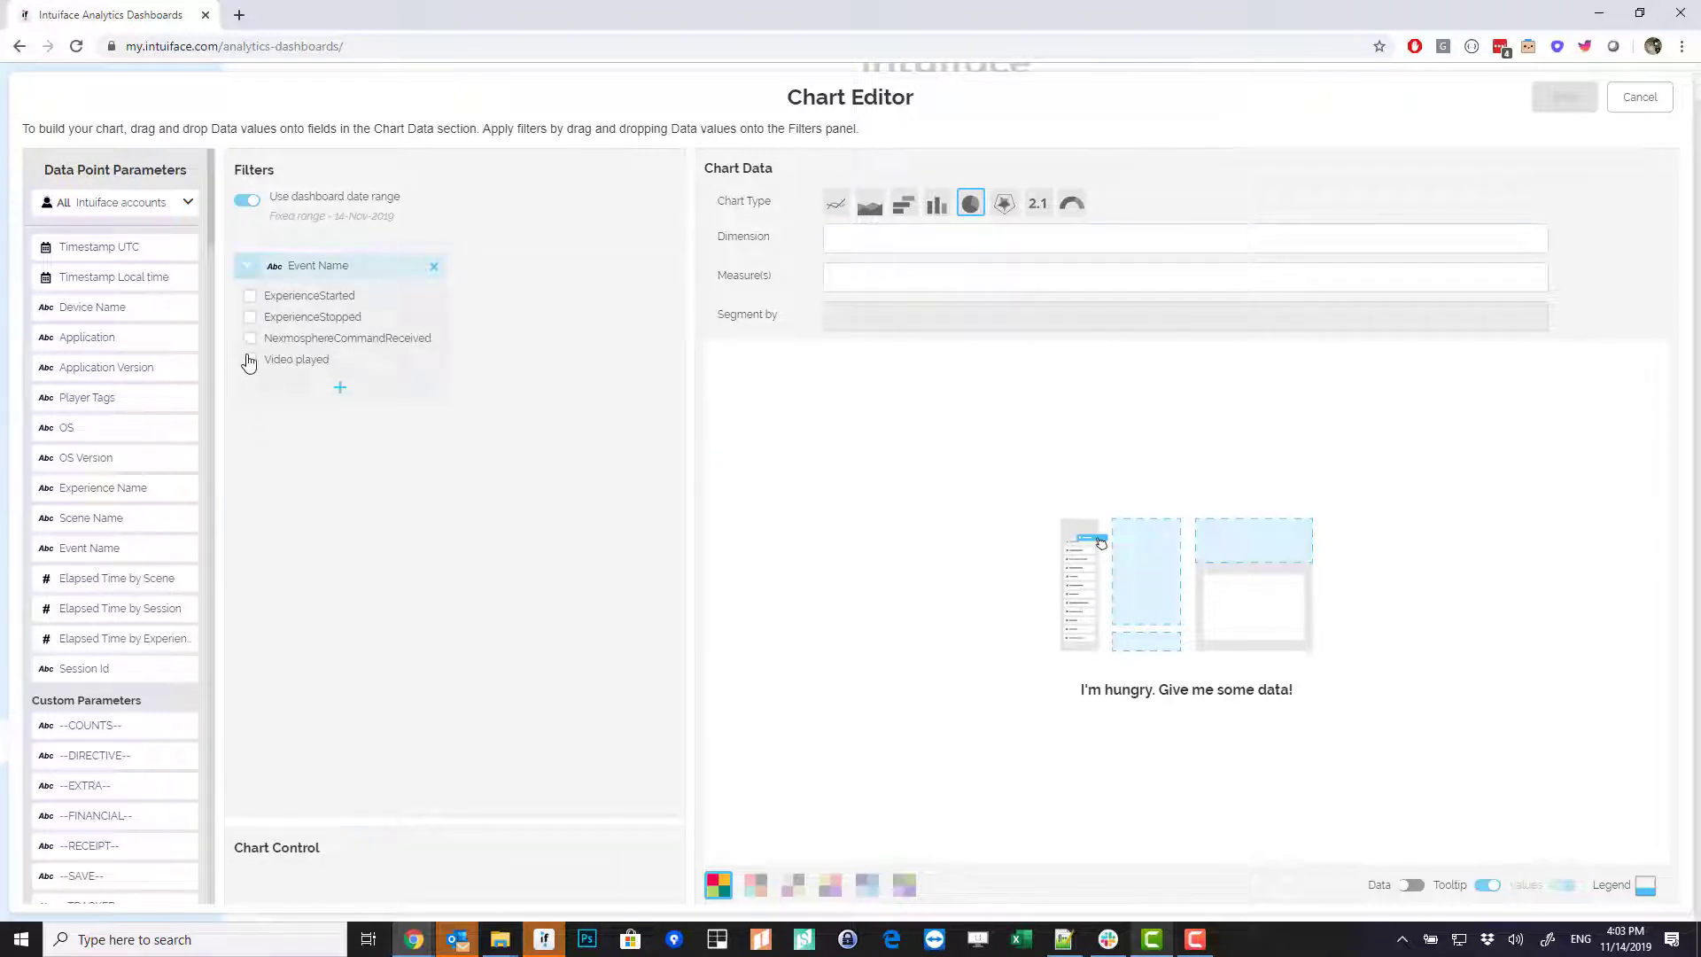
click(251, 363)
scroll(87, 532, down, 10)
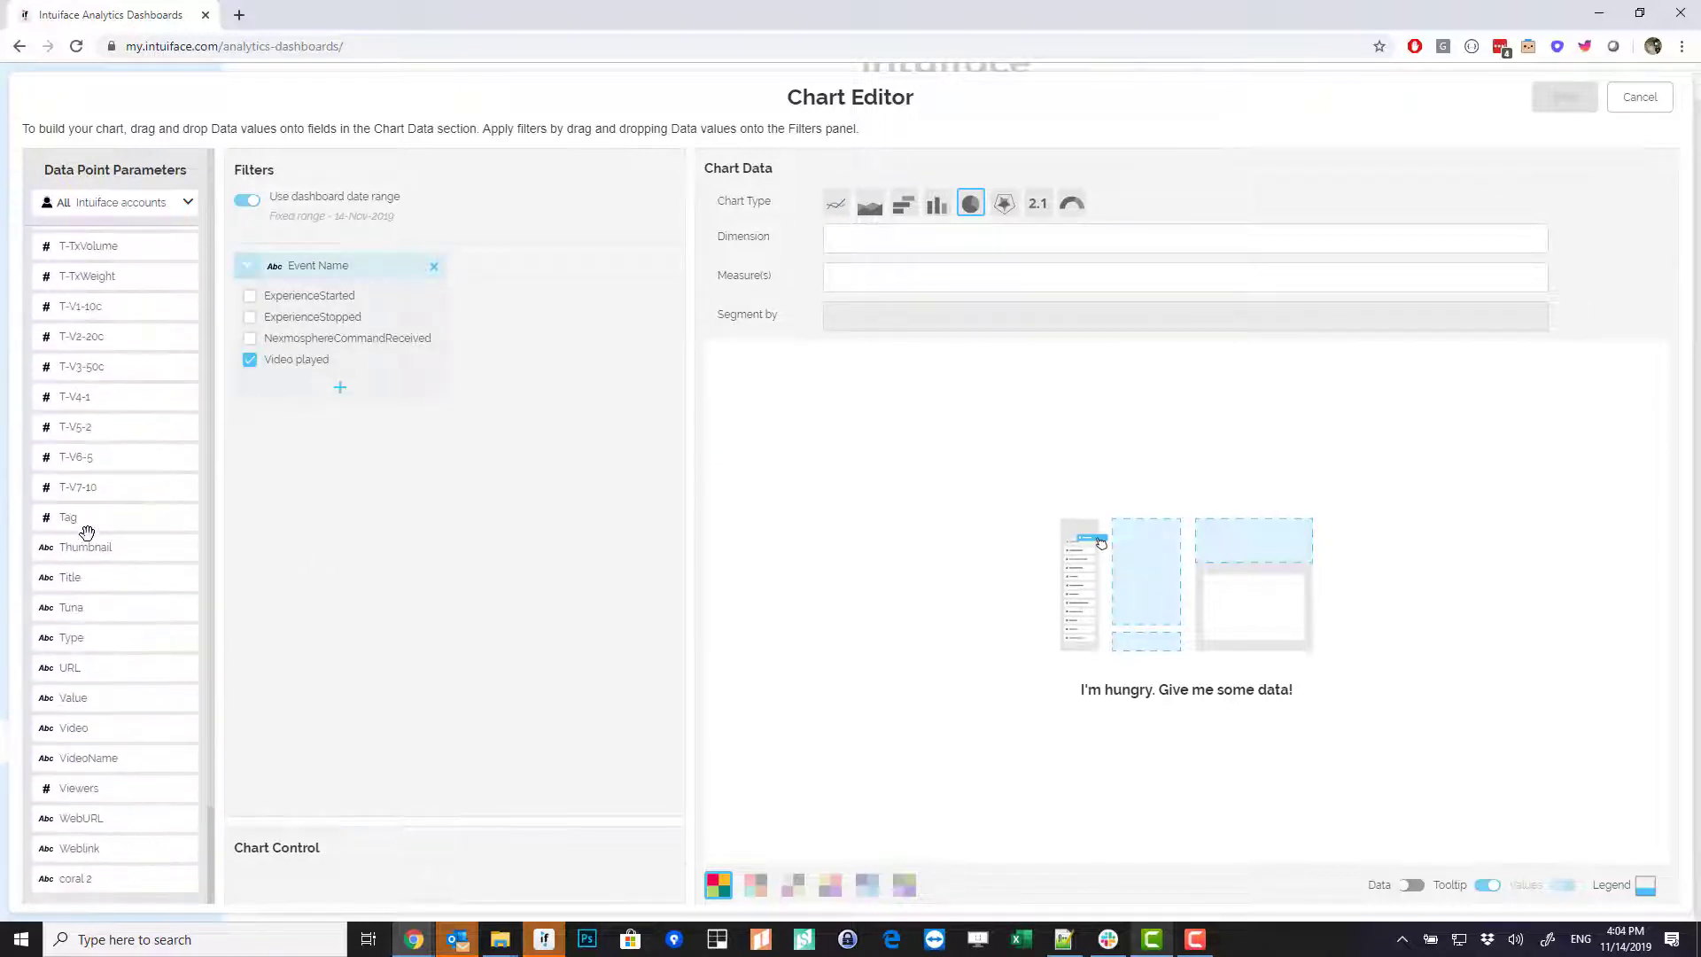
drag(94, 757, 961, 244)
drag(112, 760, 912, 280)
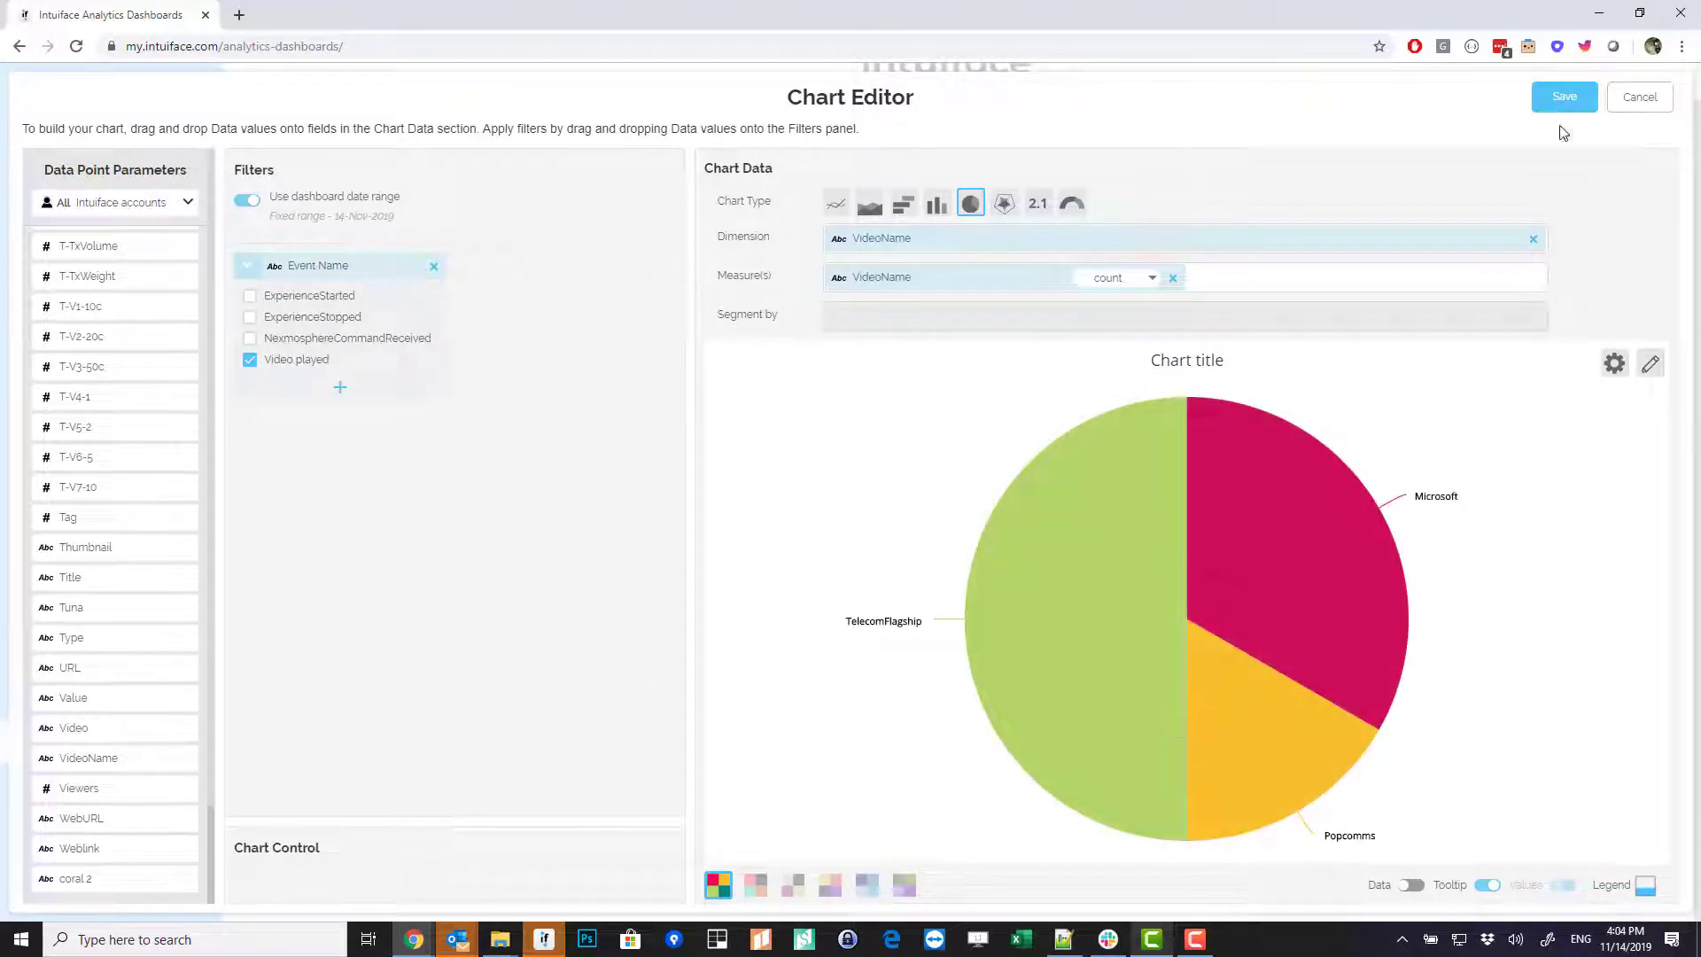
- Save the pie chart and place it beside the second bar chart on the dashboard
click(1551, 83)
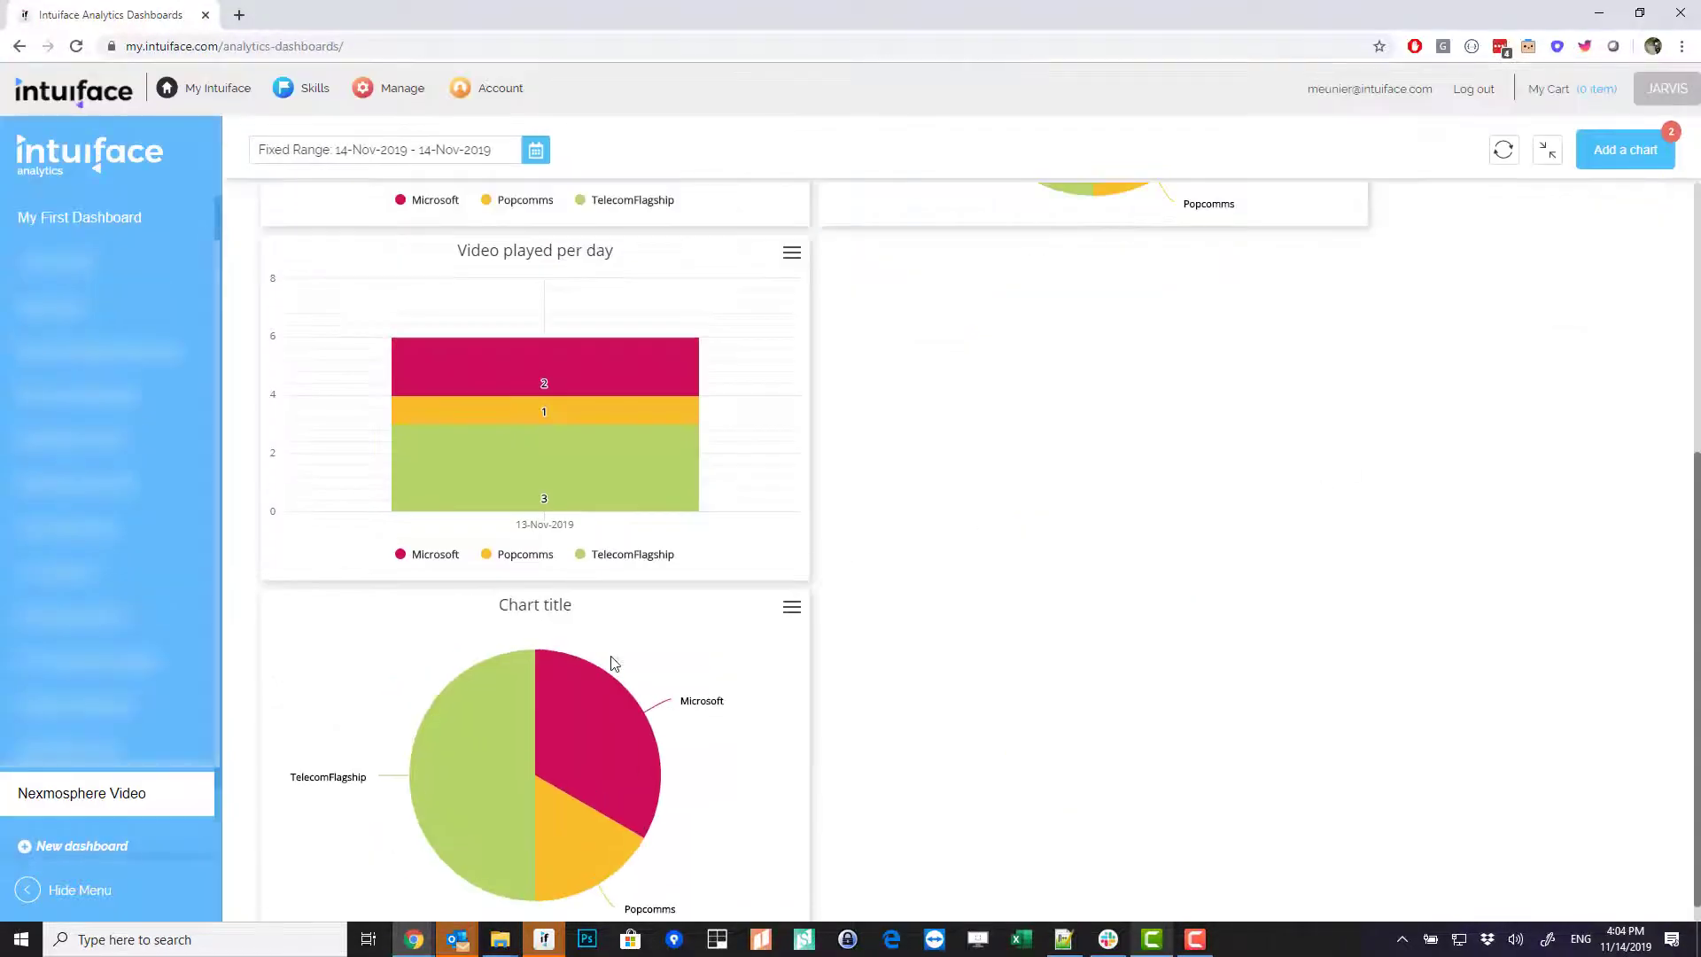
drag(497, 608, 1222, 266)
scroll(1322, 764, up, 5)
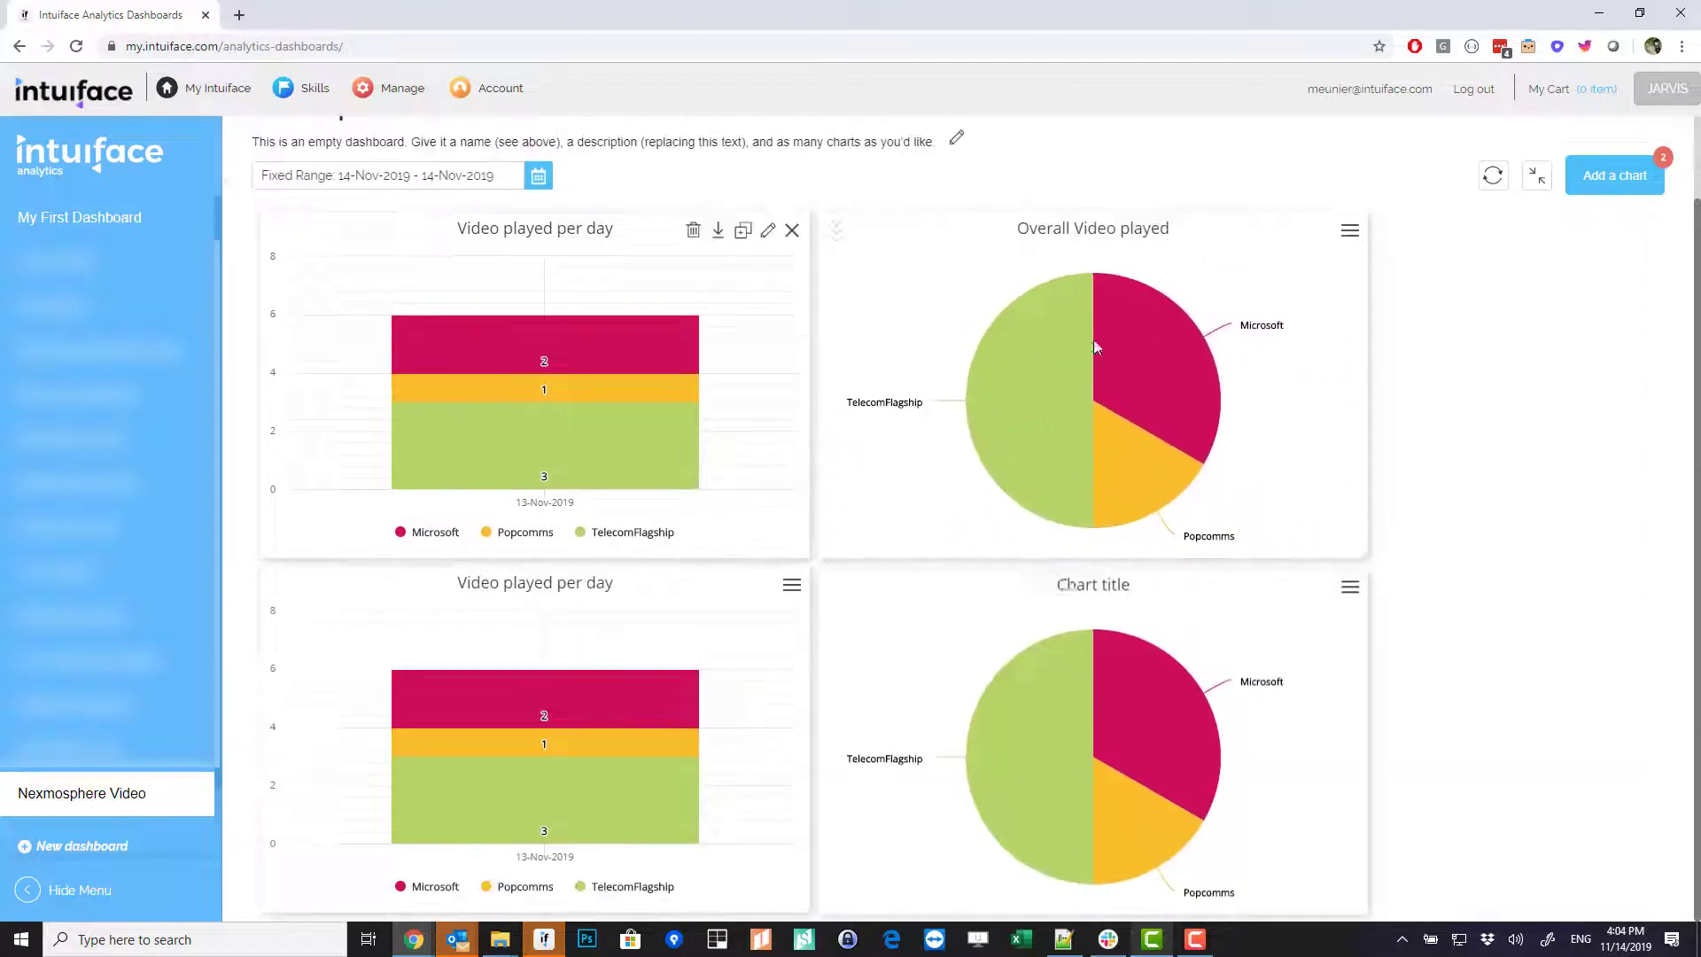
scroll(1320, 769, down, 1)
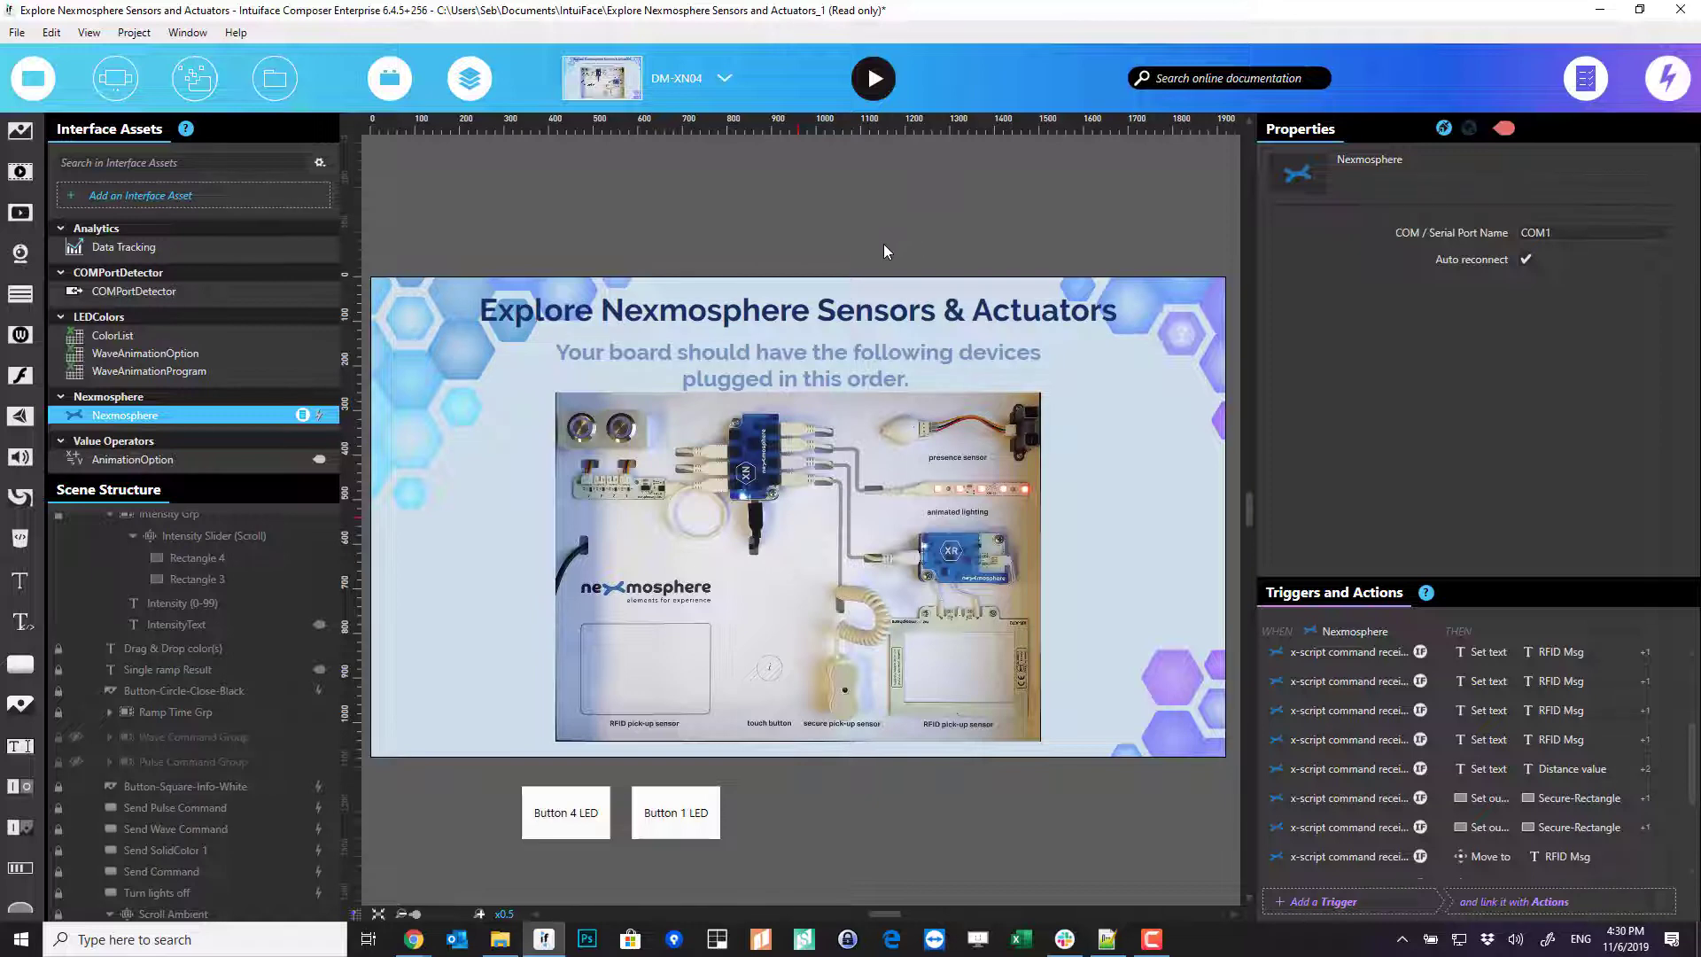
- Deselect the Nexmosphere asset, switch to the Configuration scene, and launch play mode
click(807, 222)
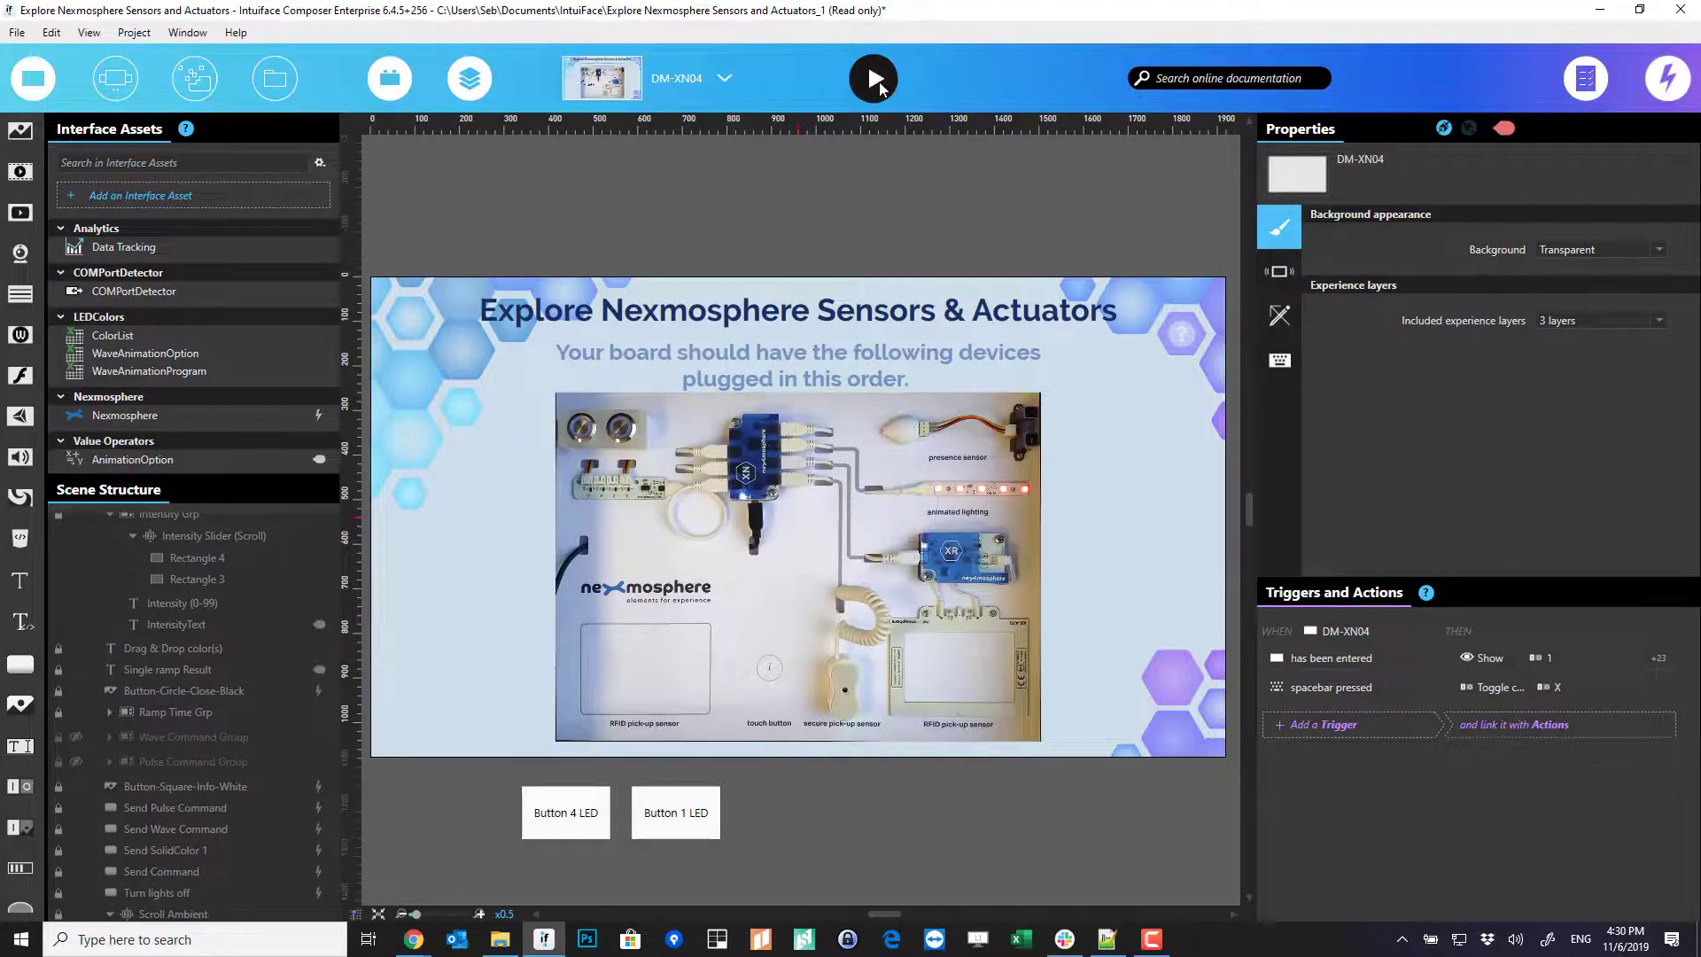
click(691, 89)
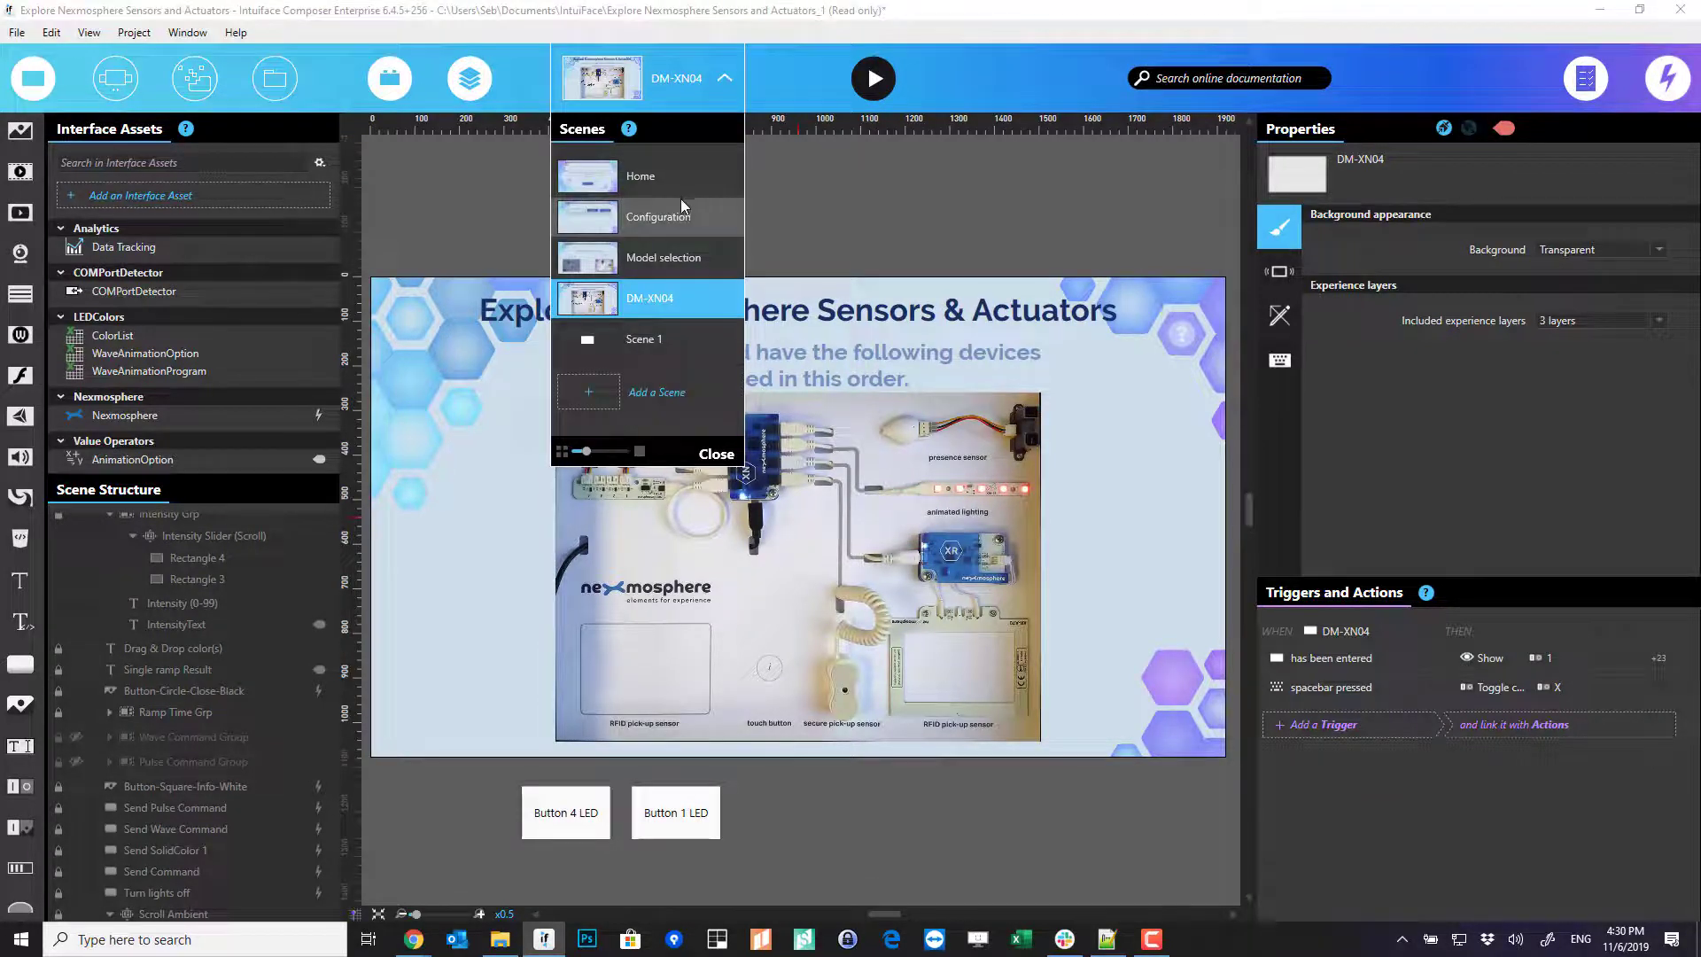
click(873, 78)
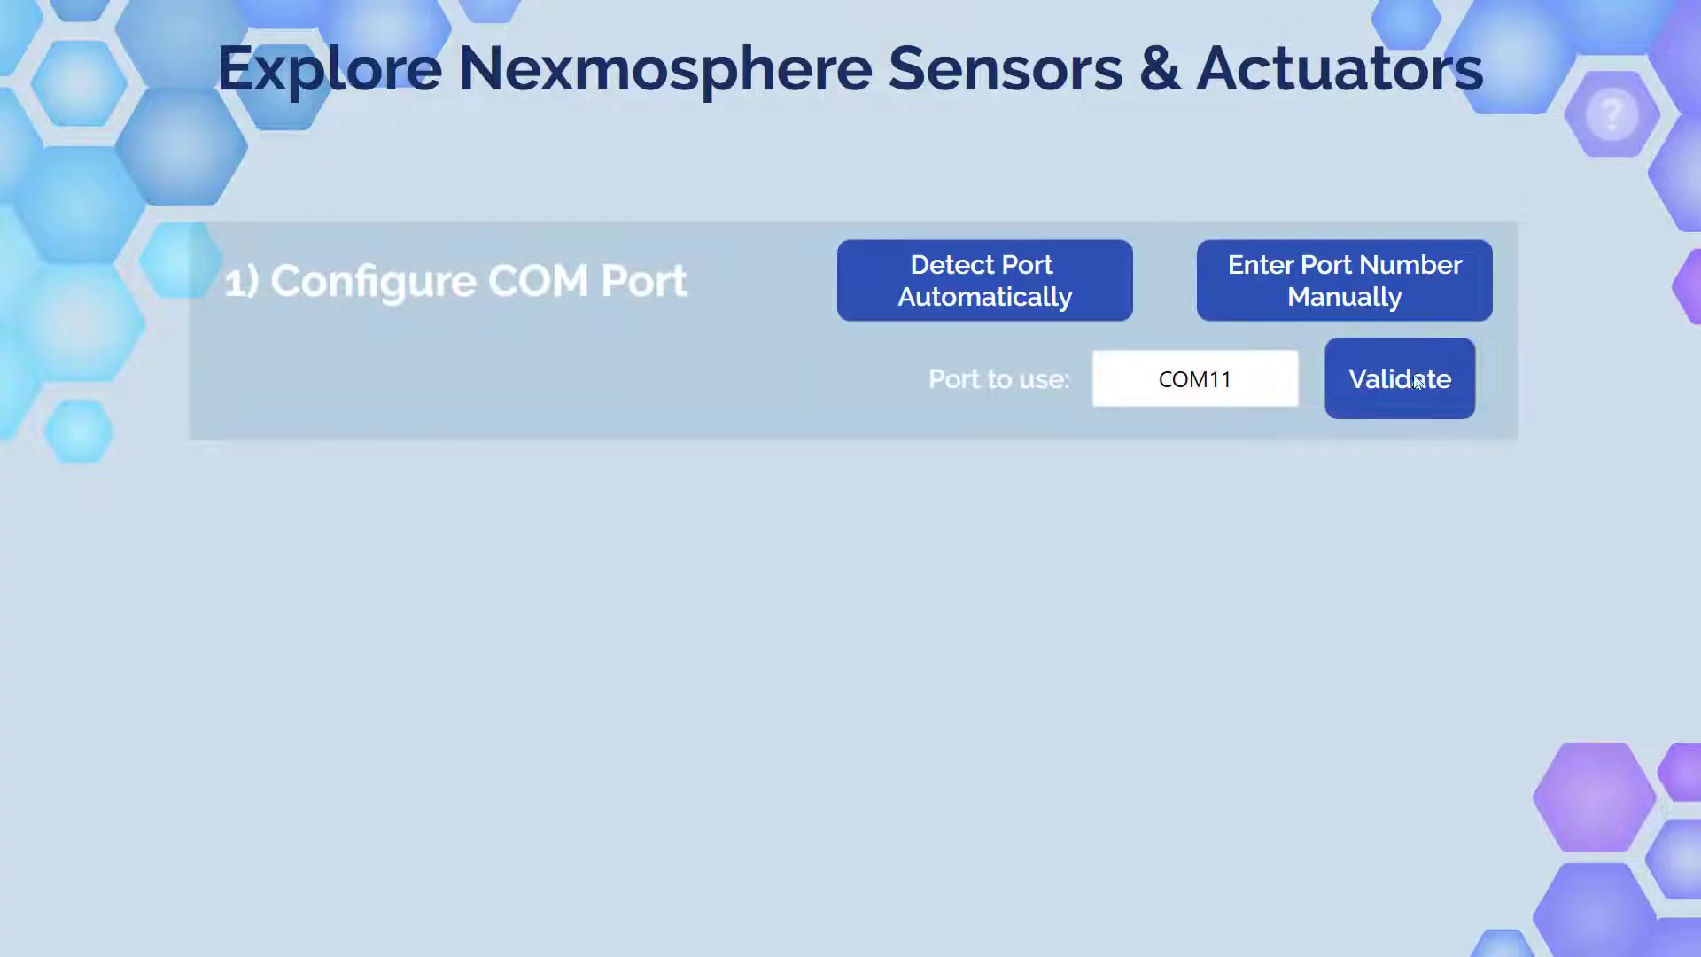
- Connect to the Nexmosphere device on COM11, pick the DM-XN04 board, and open badge 6 lights
click(1417, 381)
click(1278, 523)
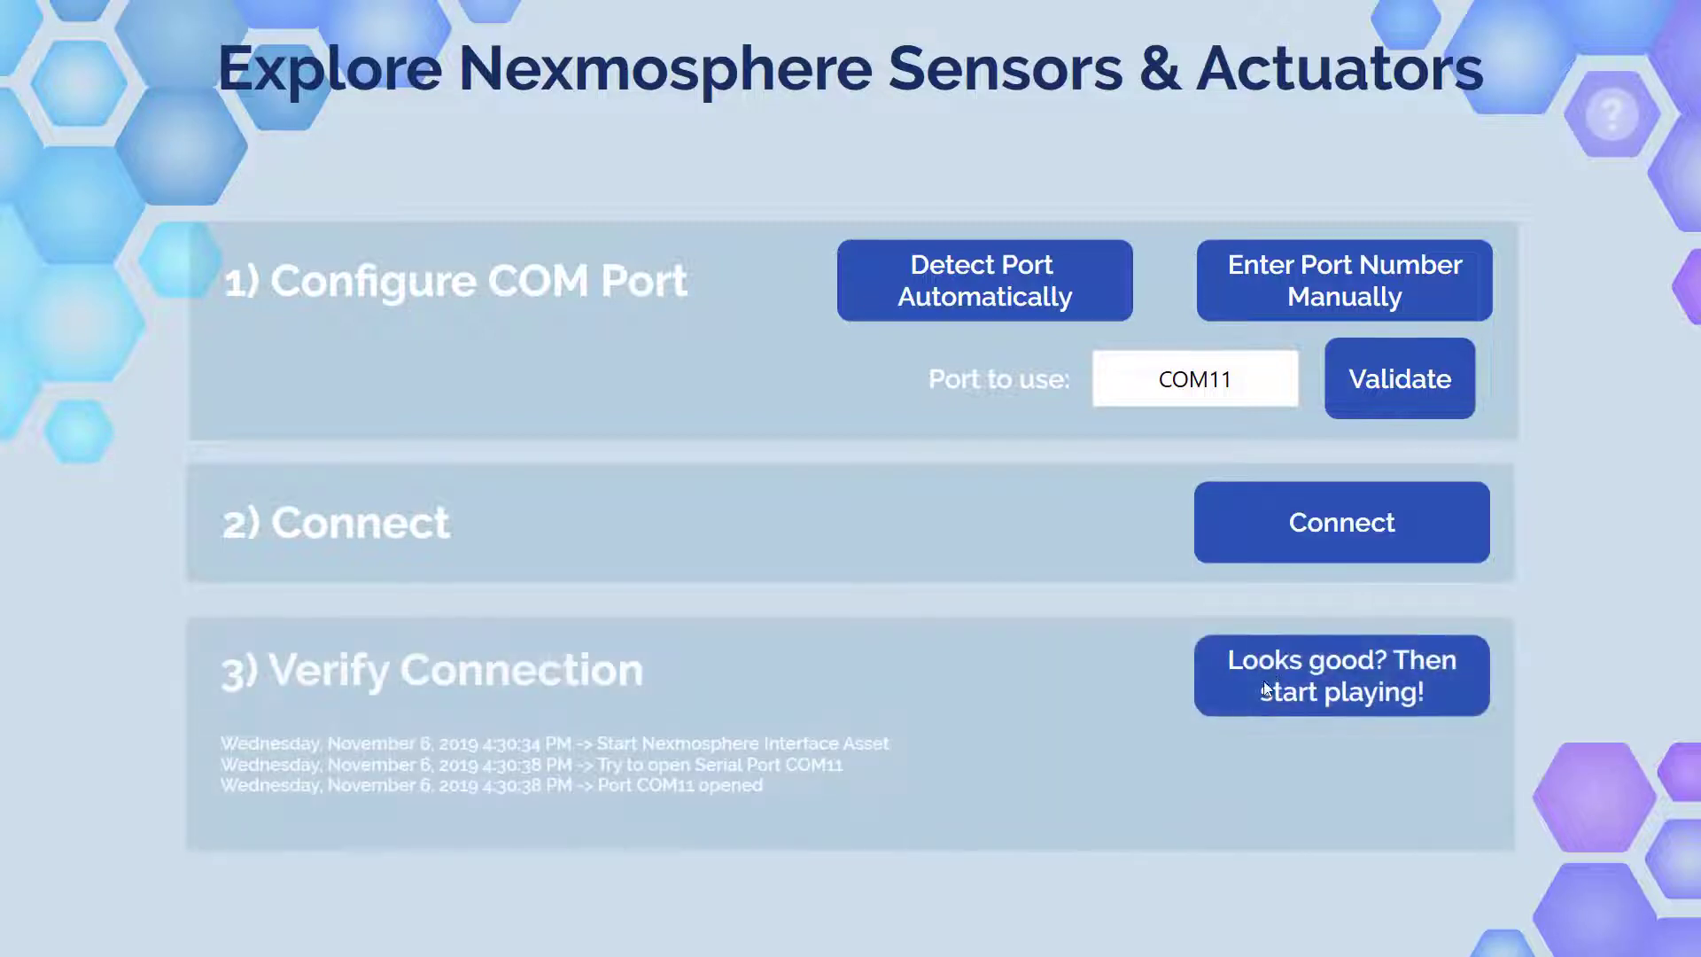
click(1267, 689)
click(1227, 764)
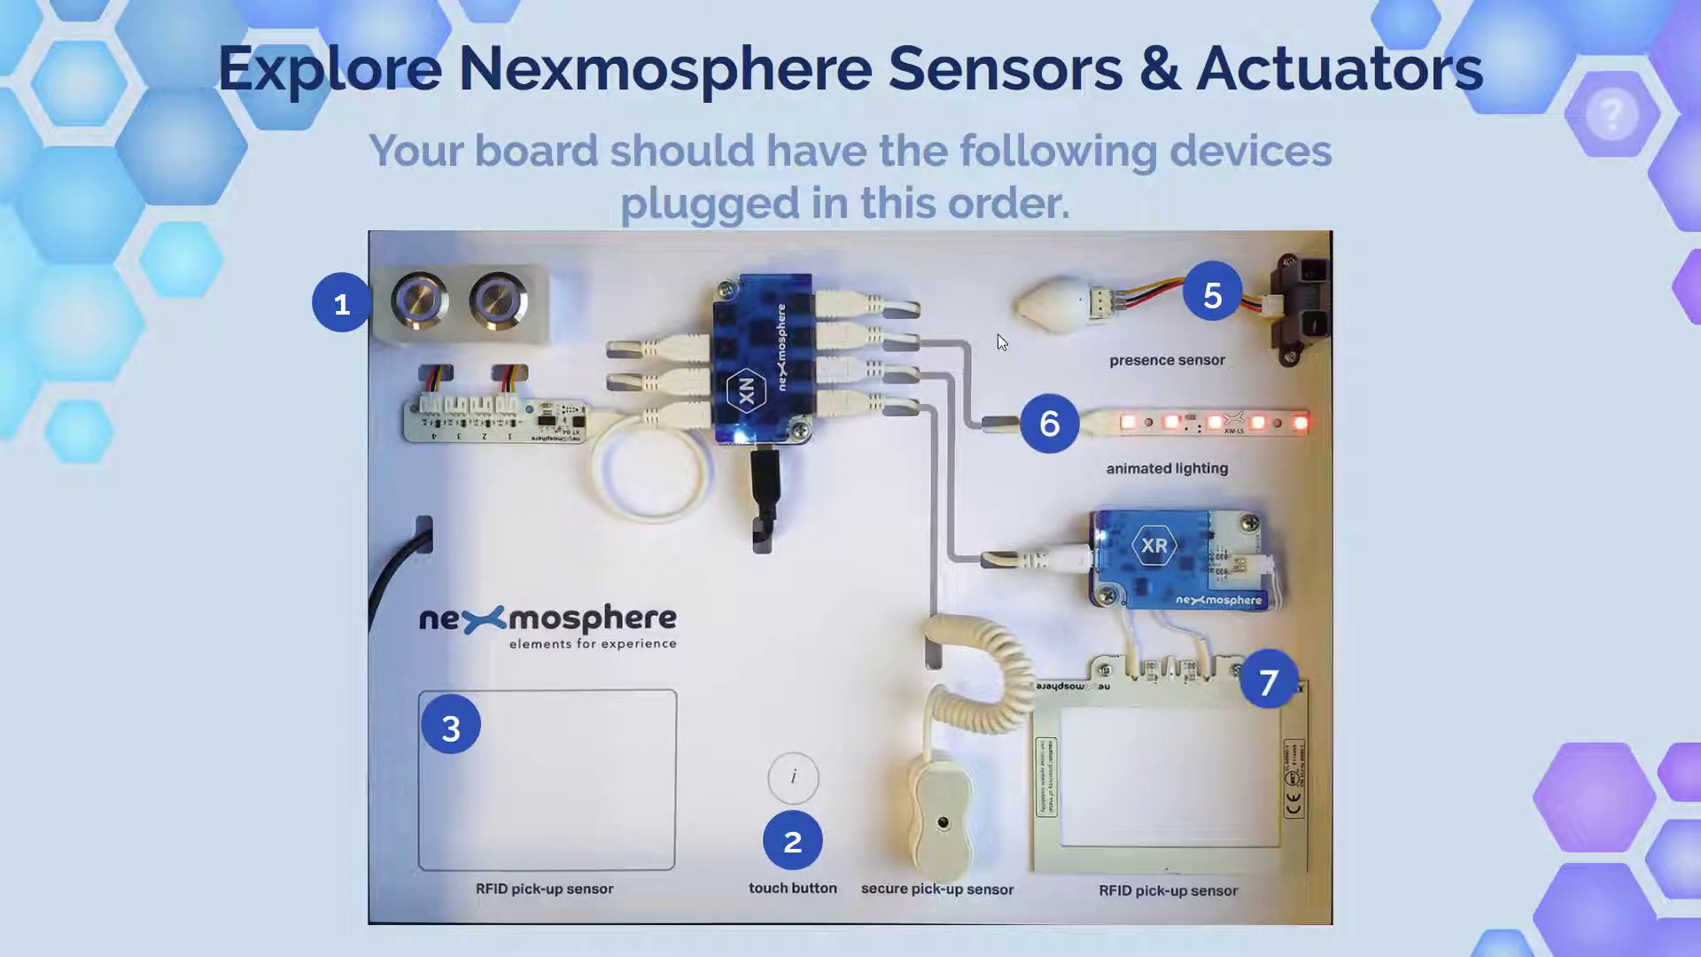
click(1043, 446)
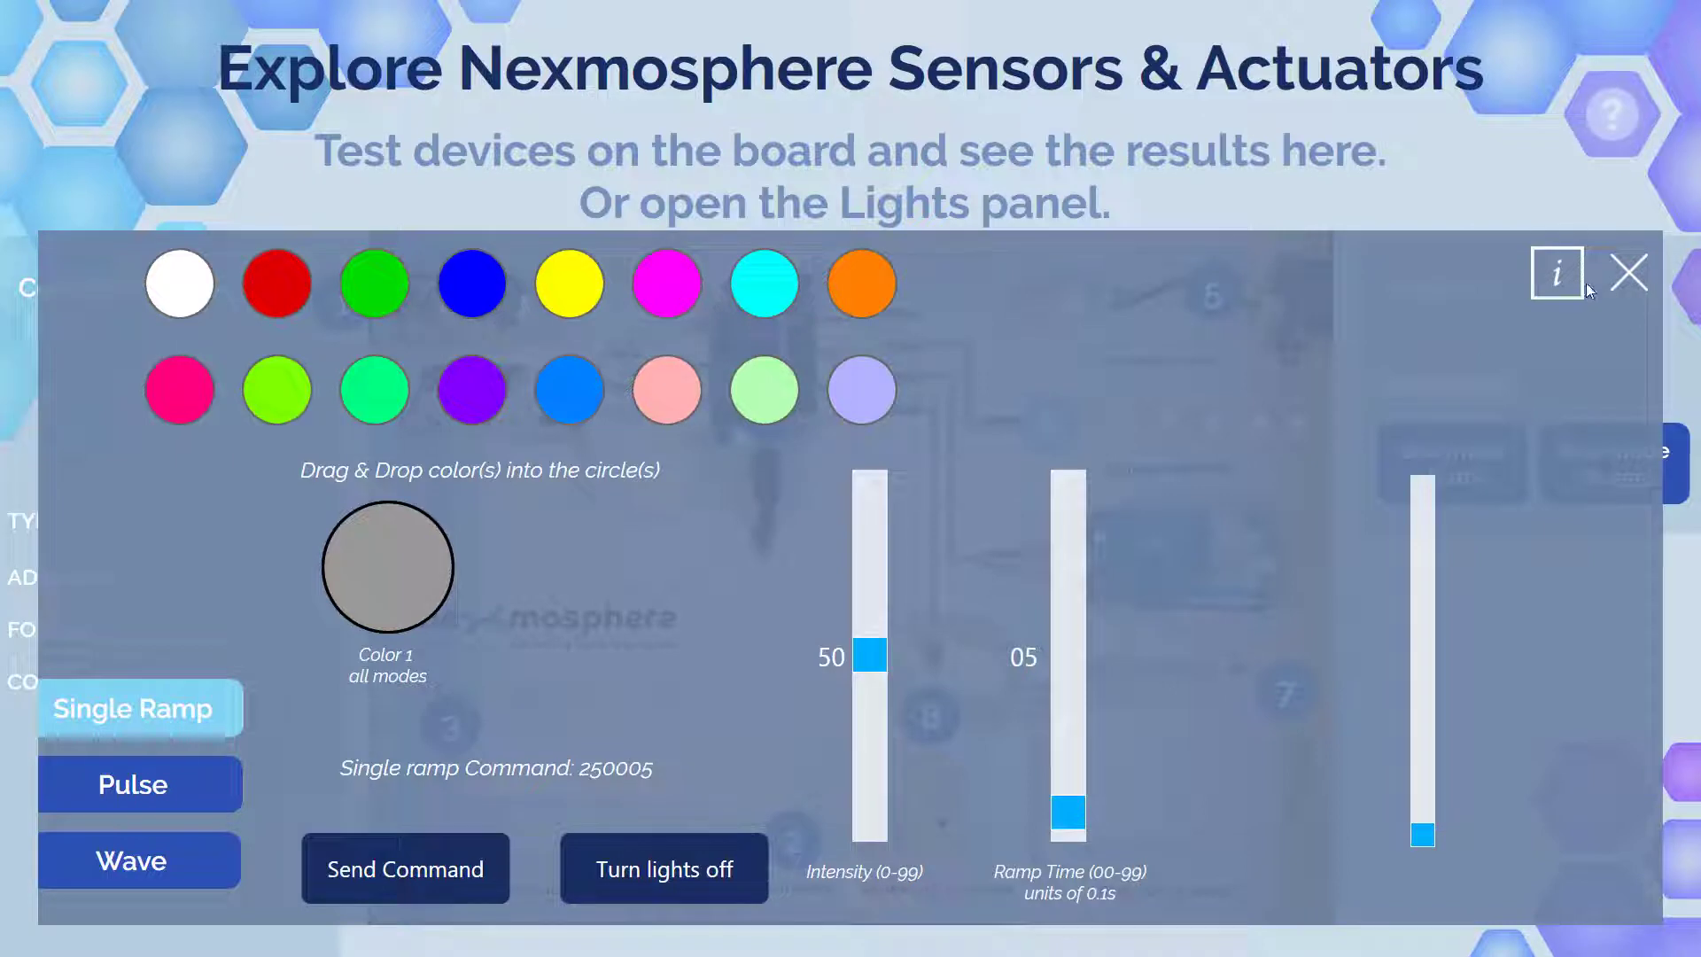
click(1556, 273)
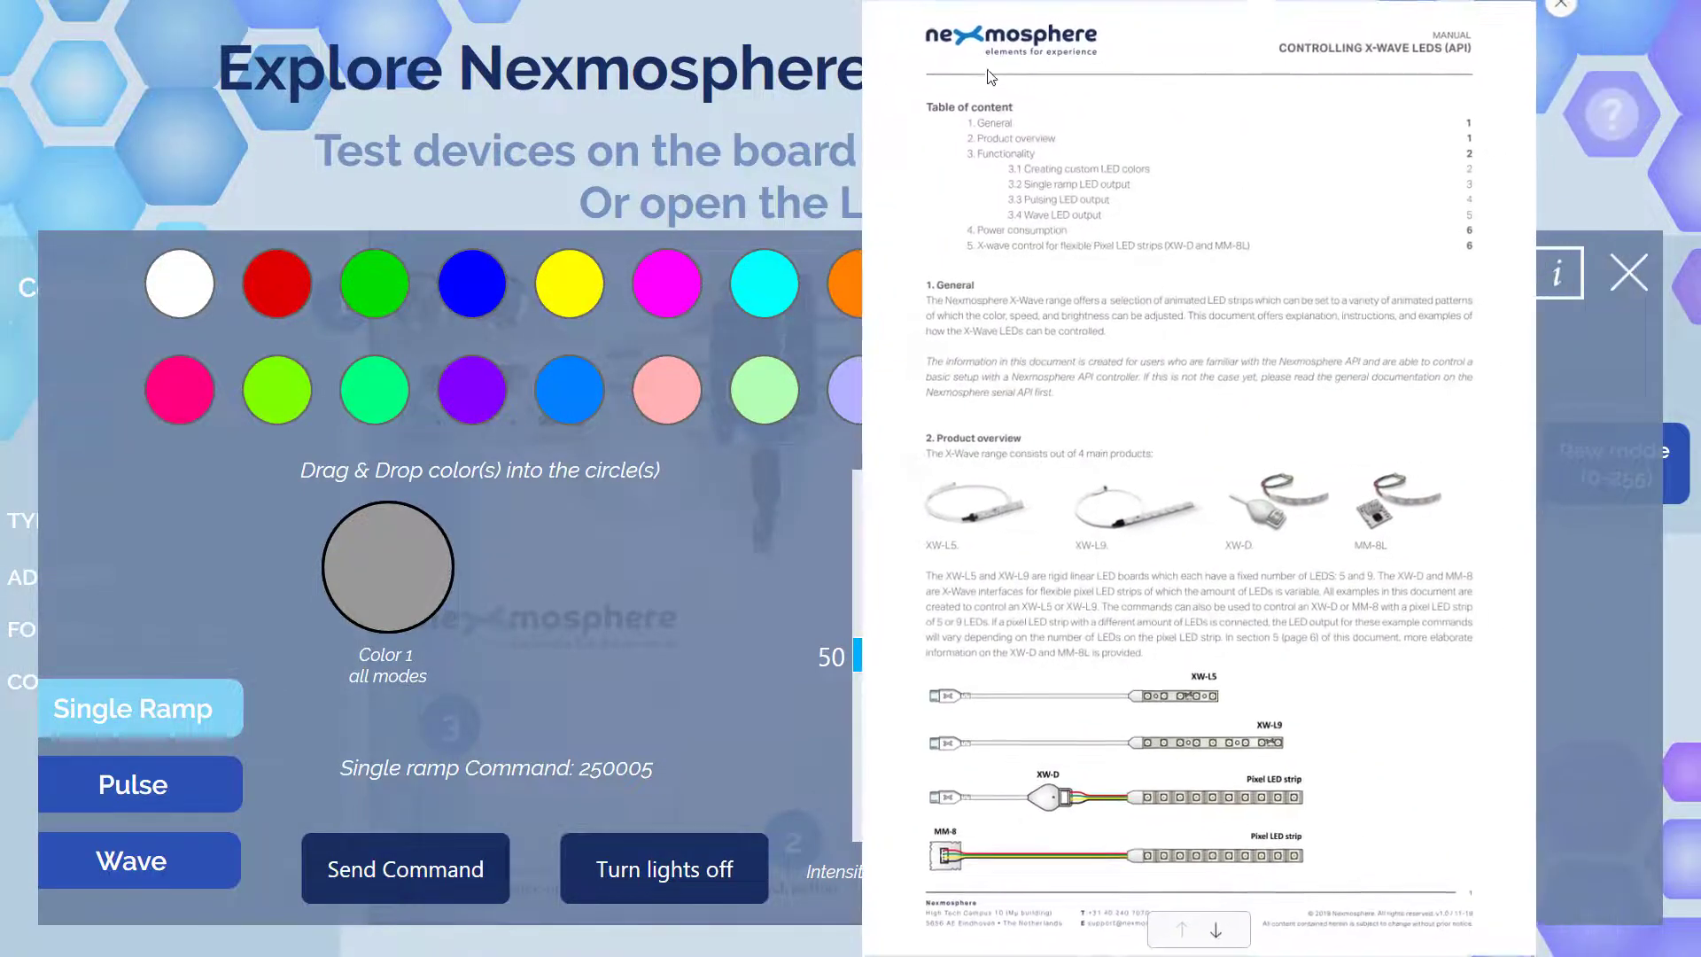
click(1212, 936)
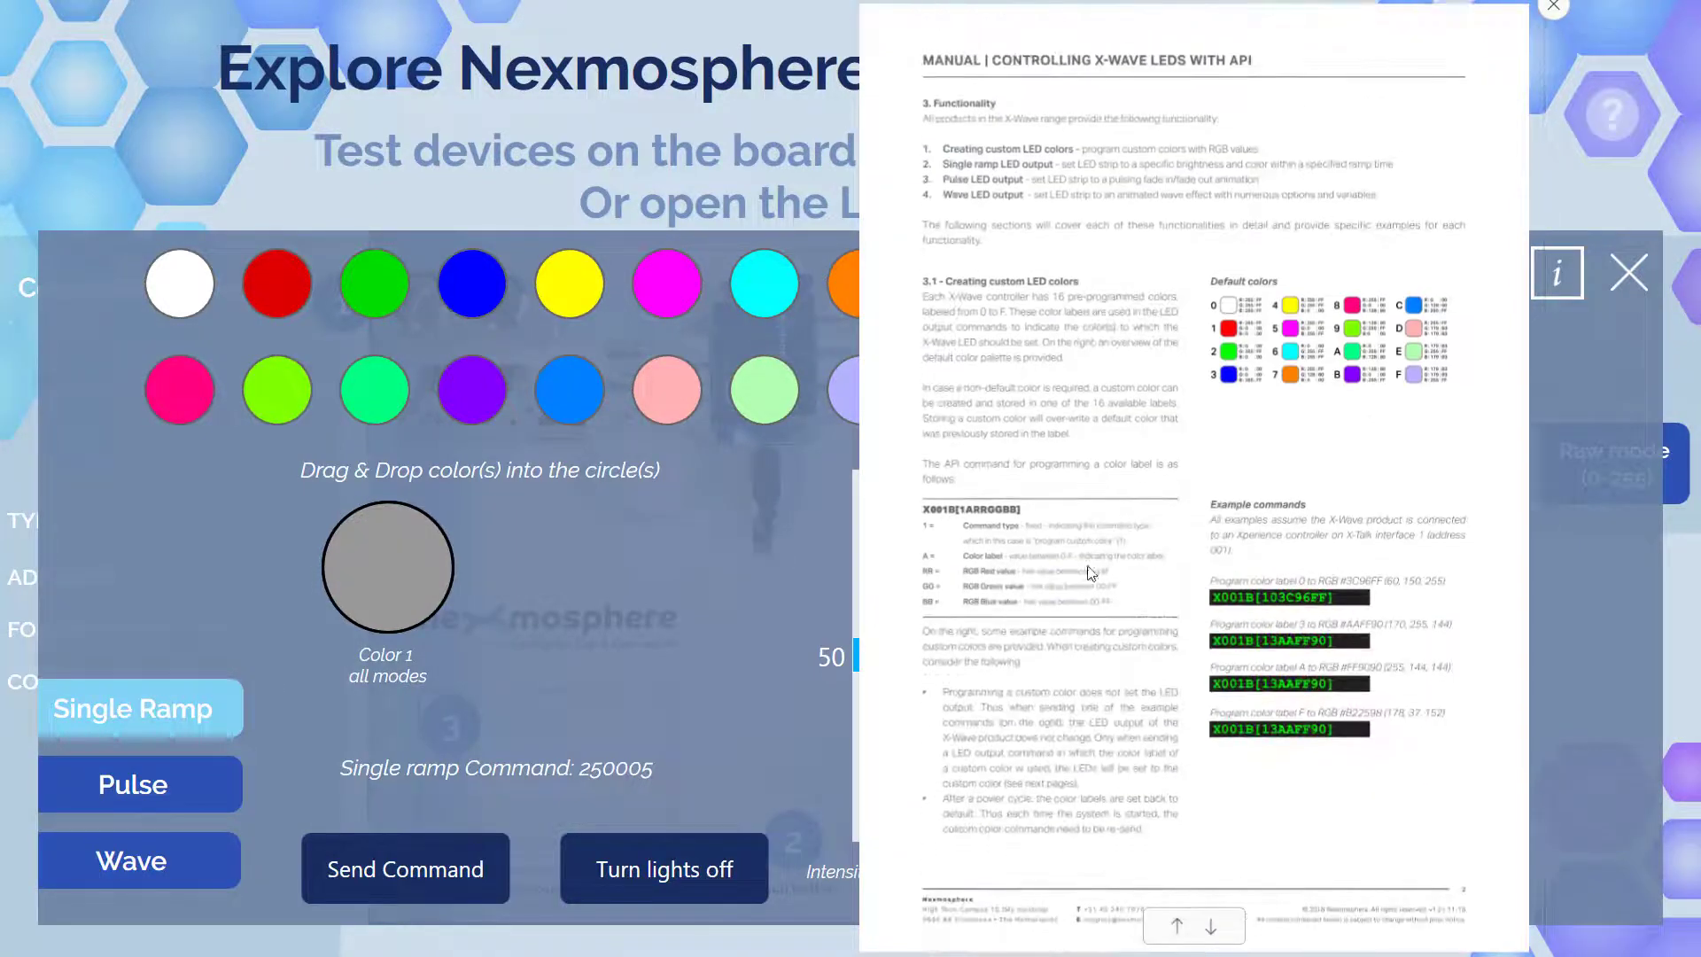
click(1212, 928)
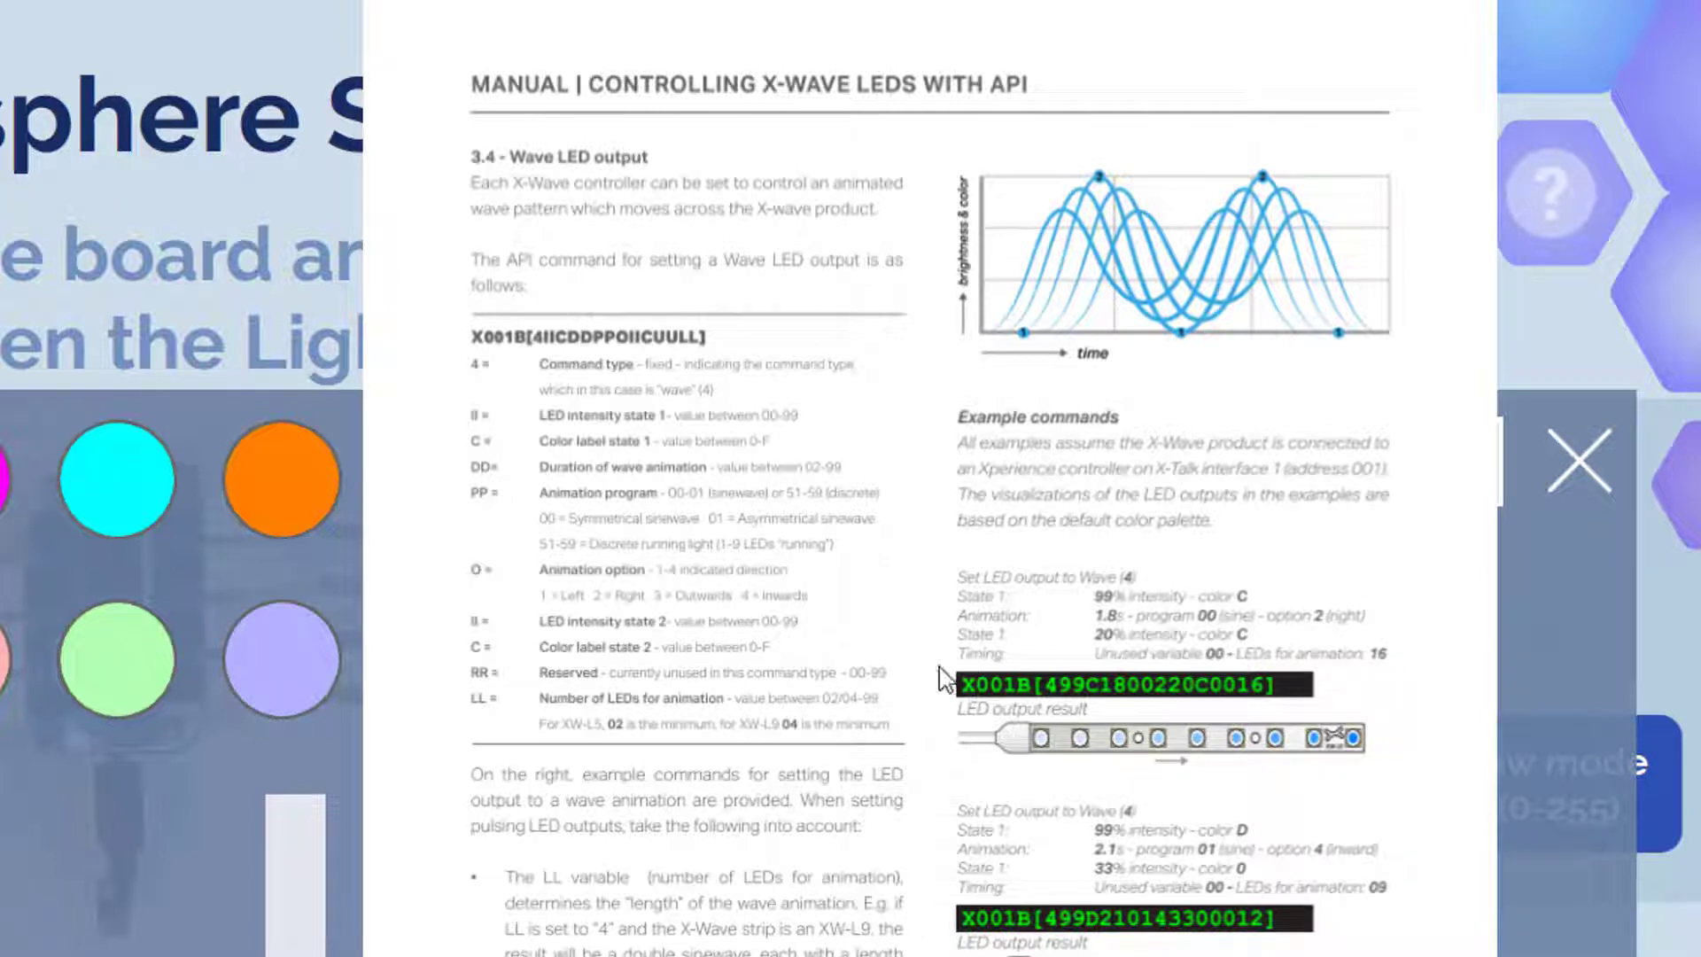
drag(927, 670, 840, 753)
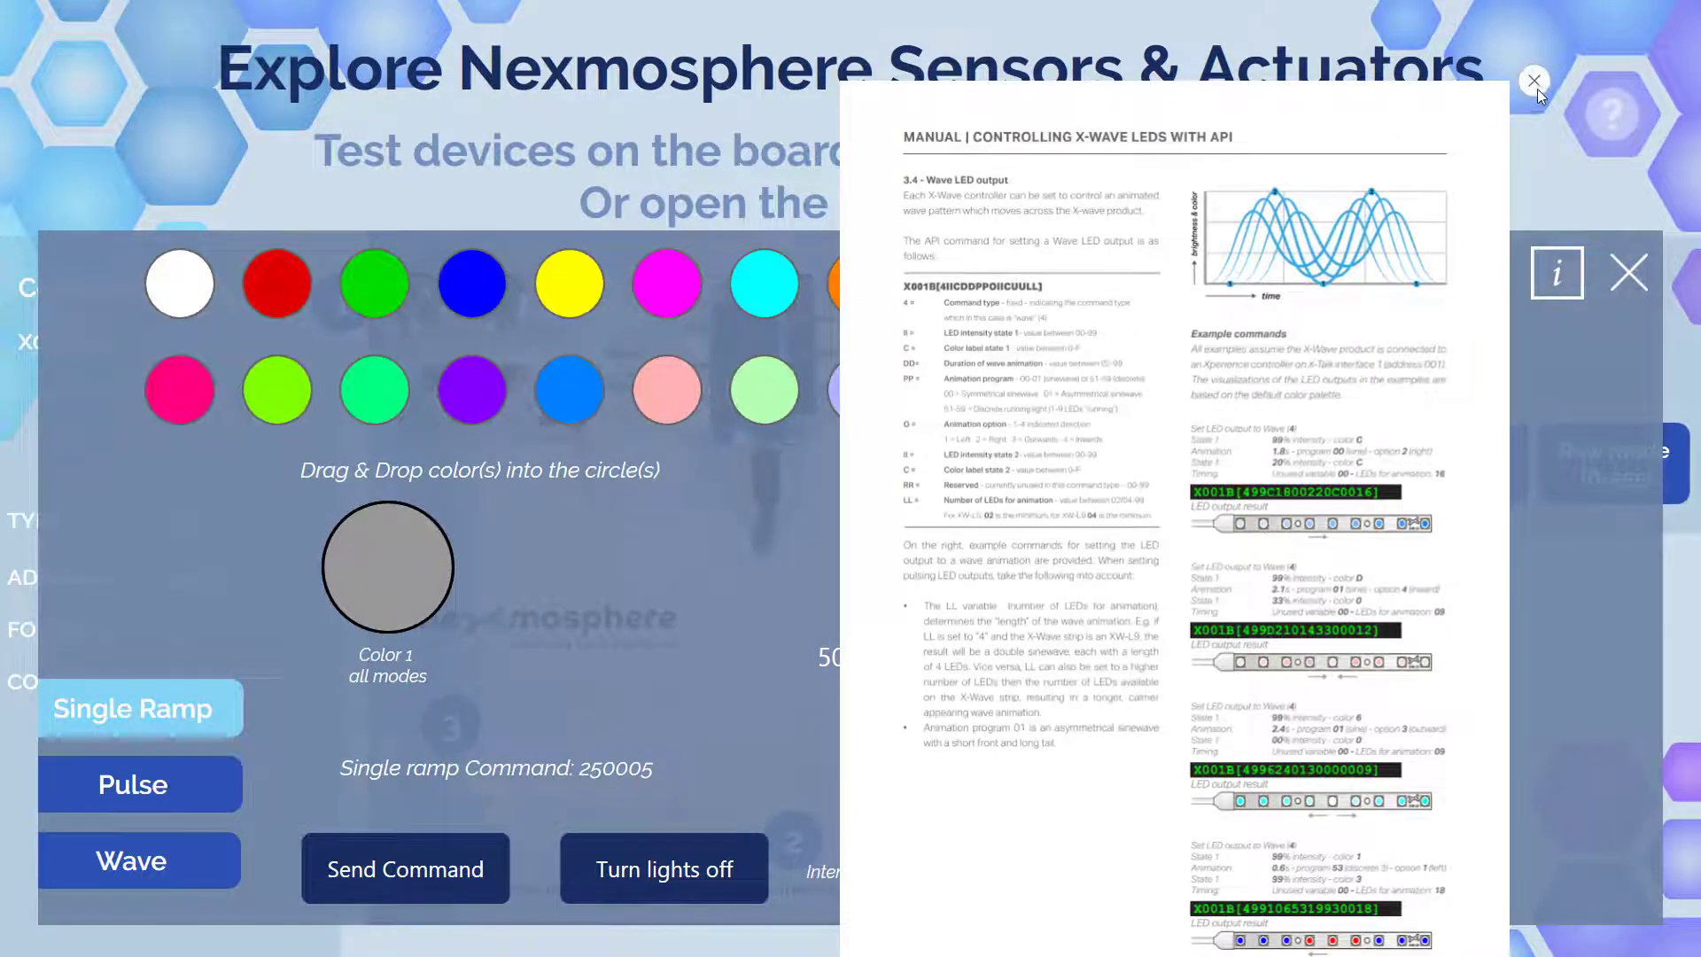
click(1535, 81)
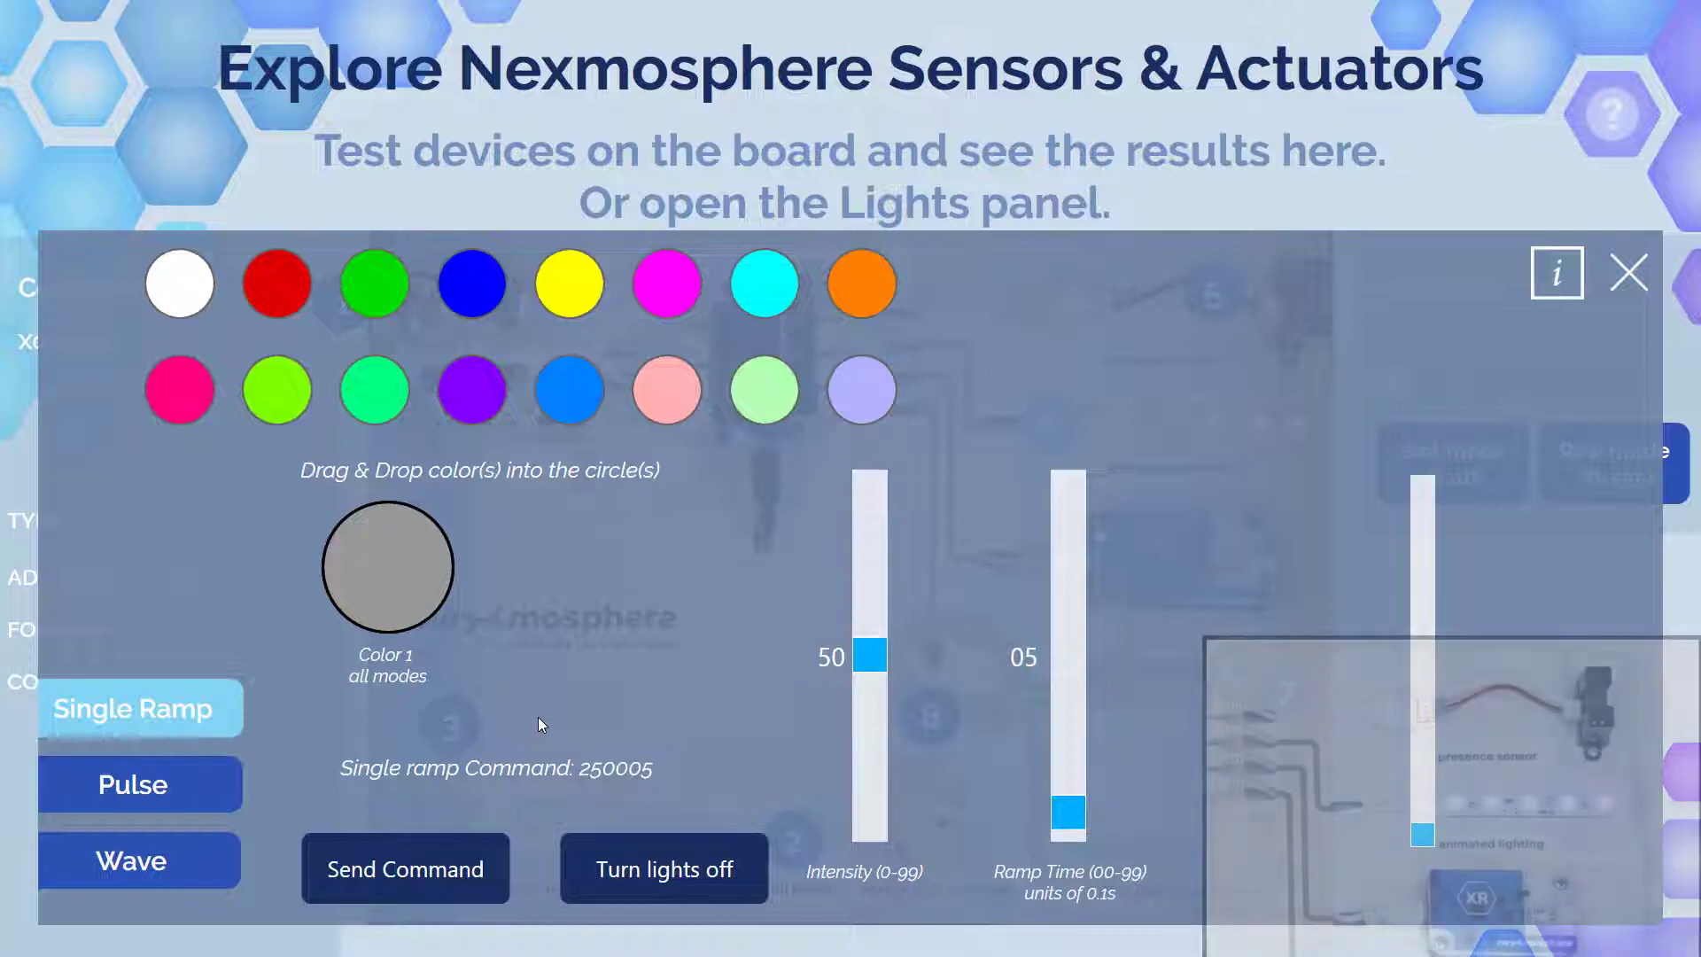
- Cycle Color 1 through red, green, blue, yellow and magenta, then show the Nexmosphere activity log
drag(277, 283, 392, 572)
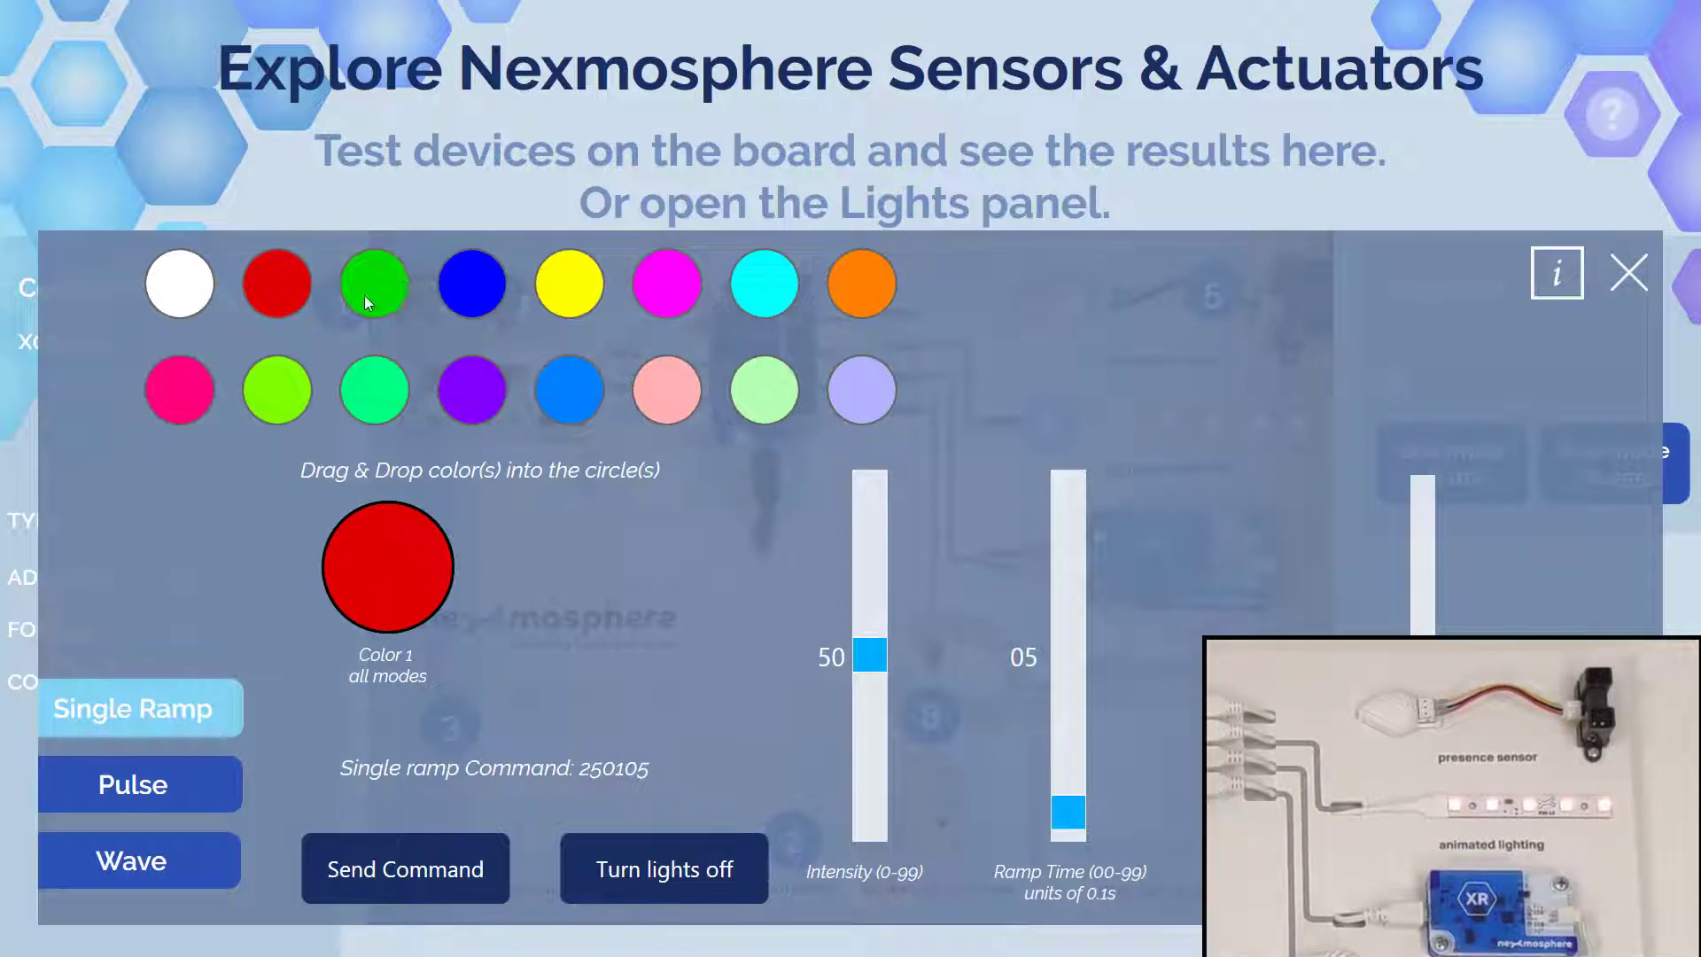
drag(371, 551, 370, 551)
drag(468, 291, 379, 567)
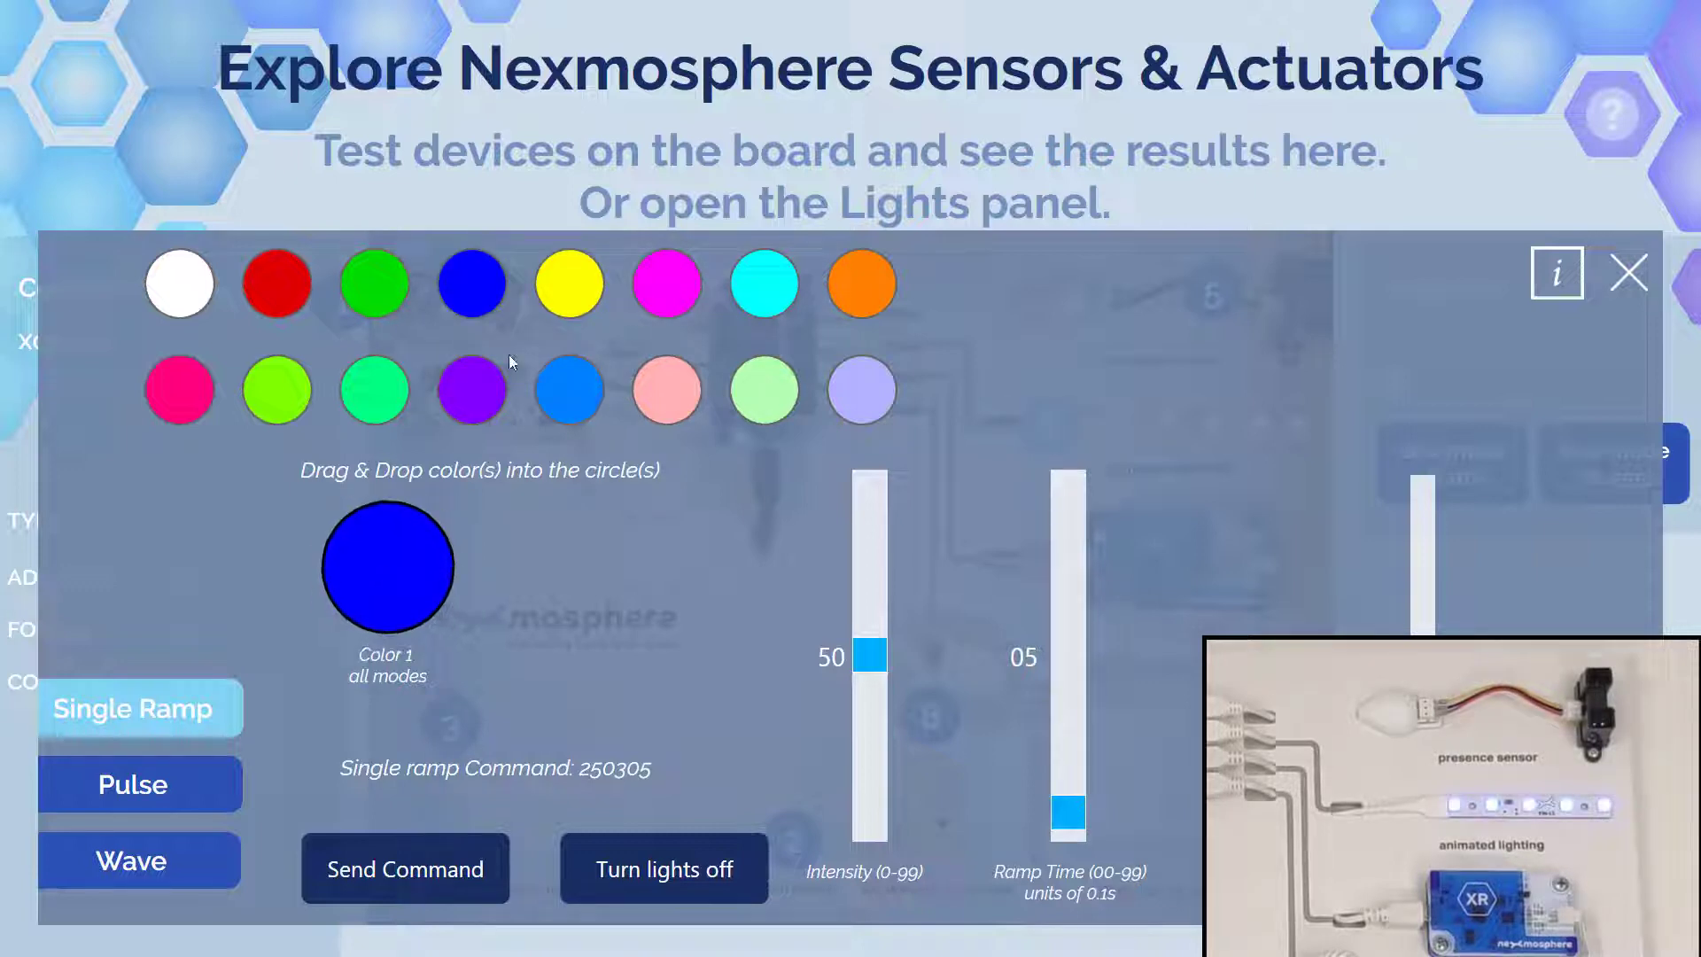
drag(569, 290, 410, 560)
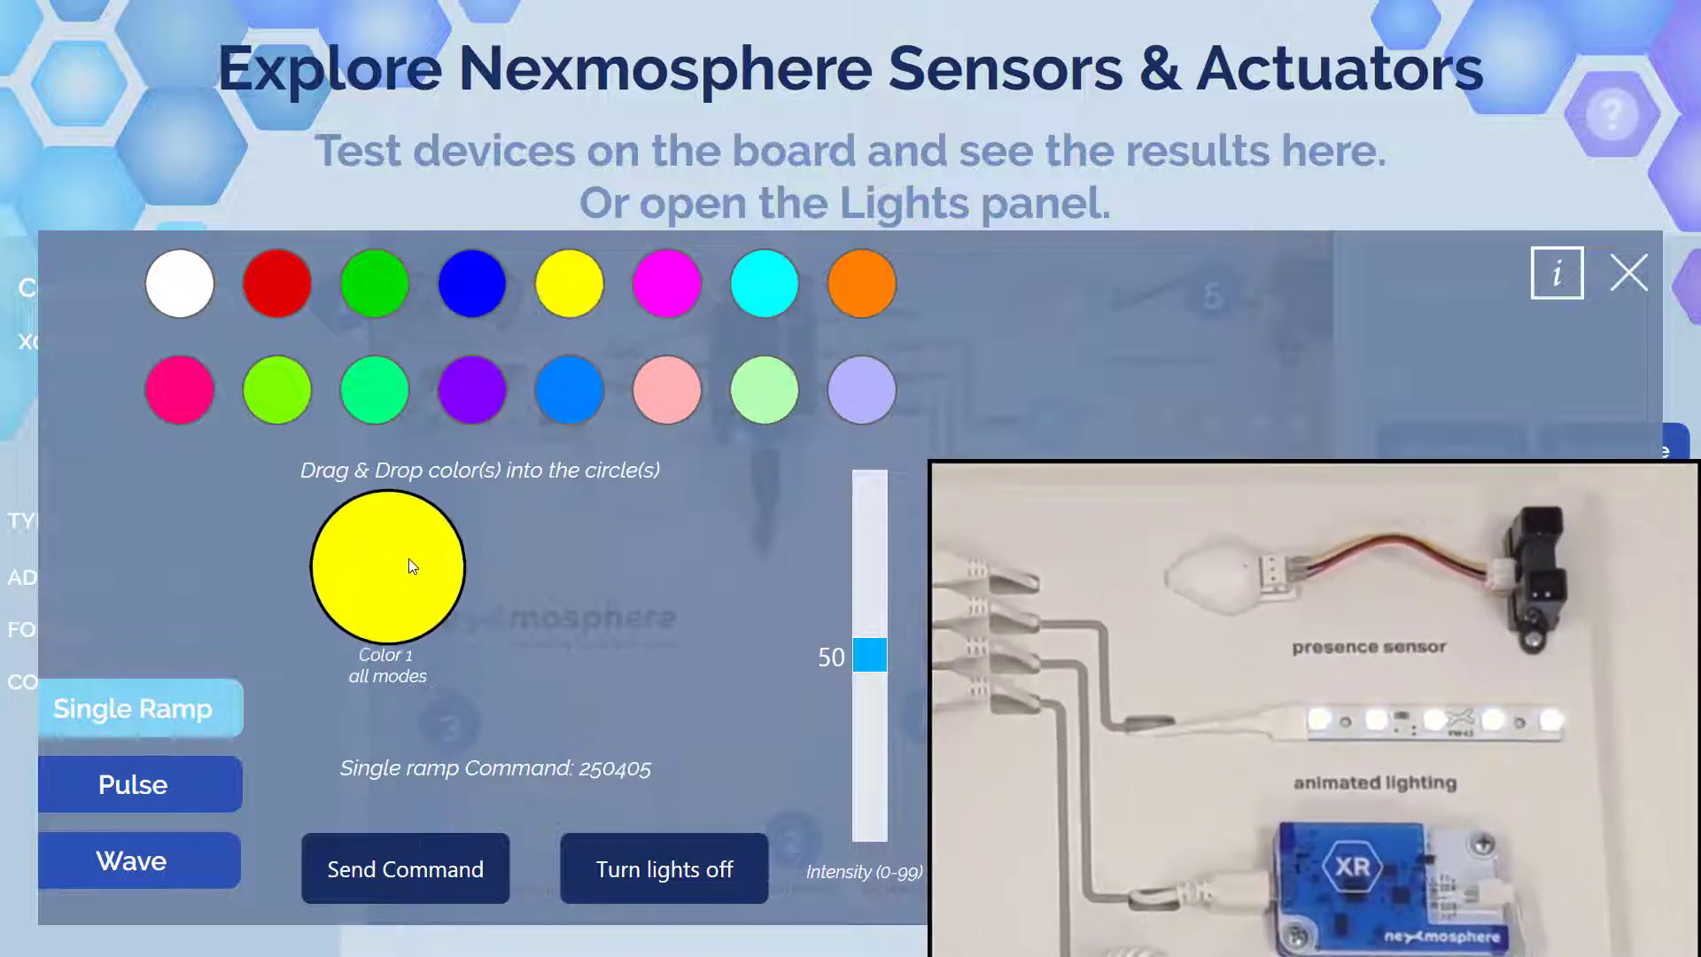
drag(673, 280, 401, 590)
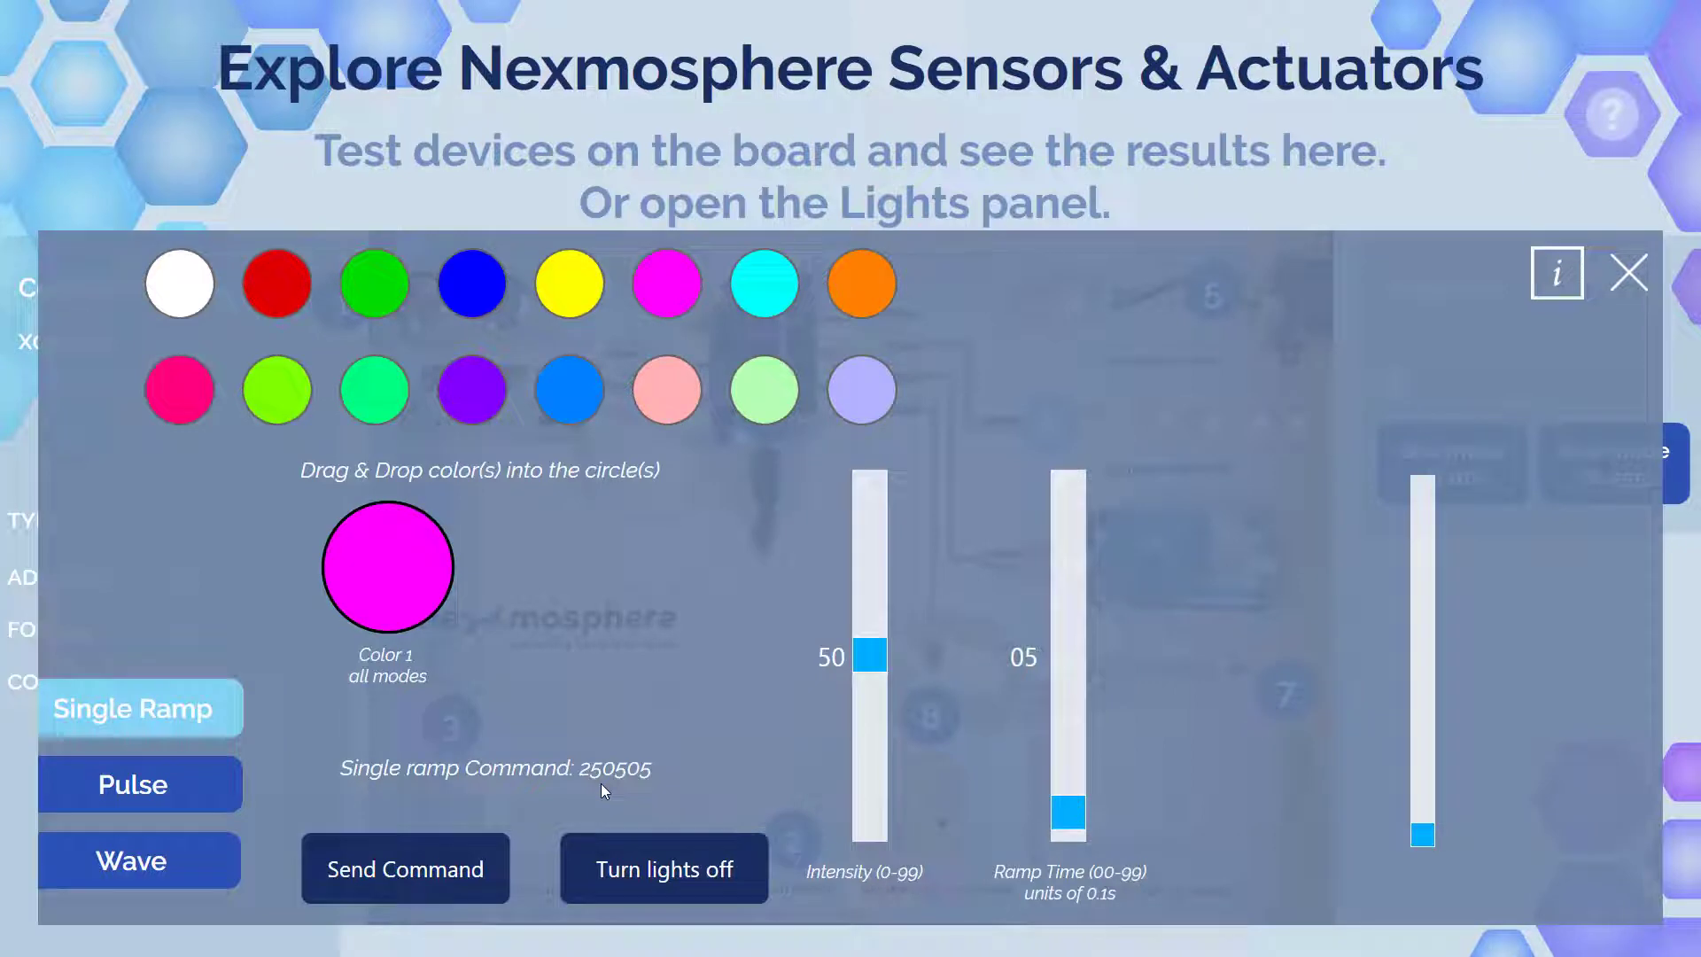
key(space)
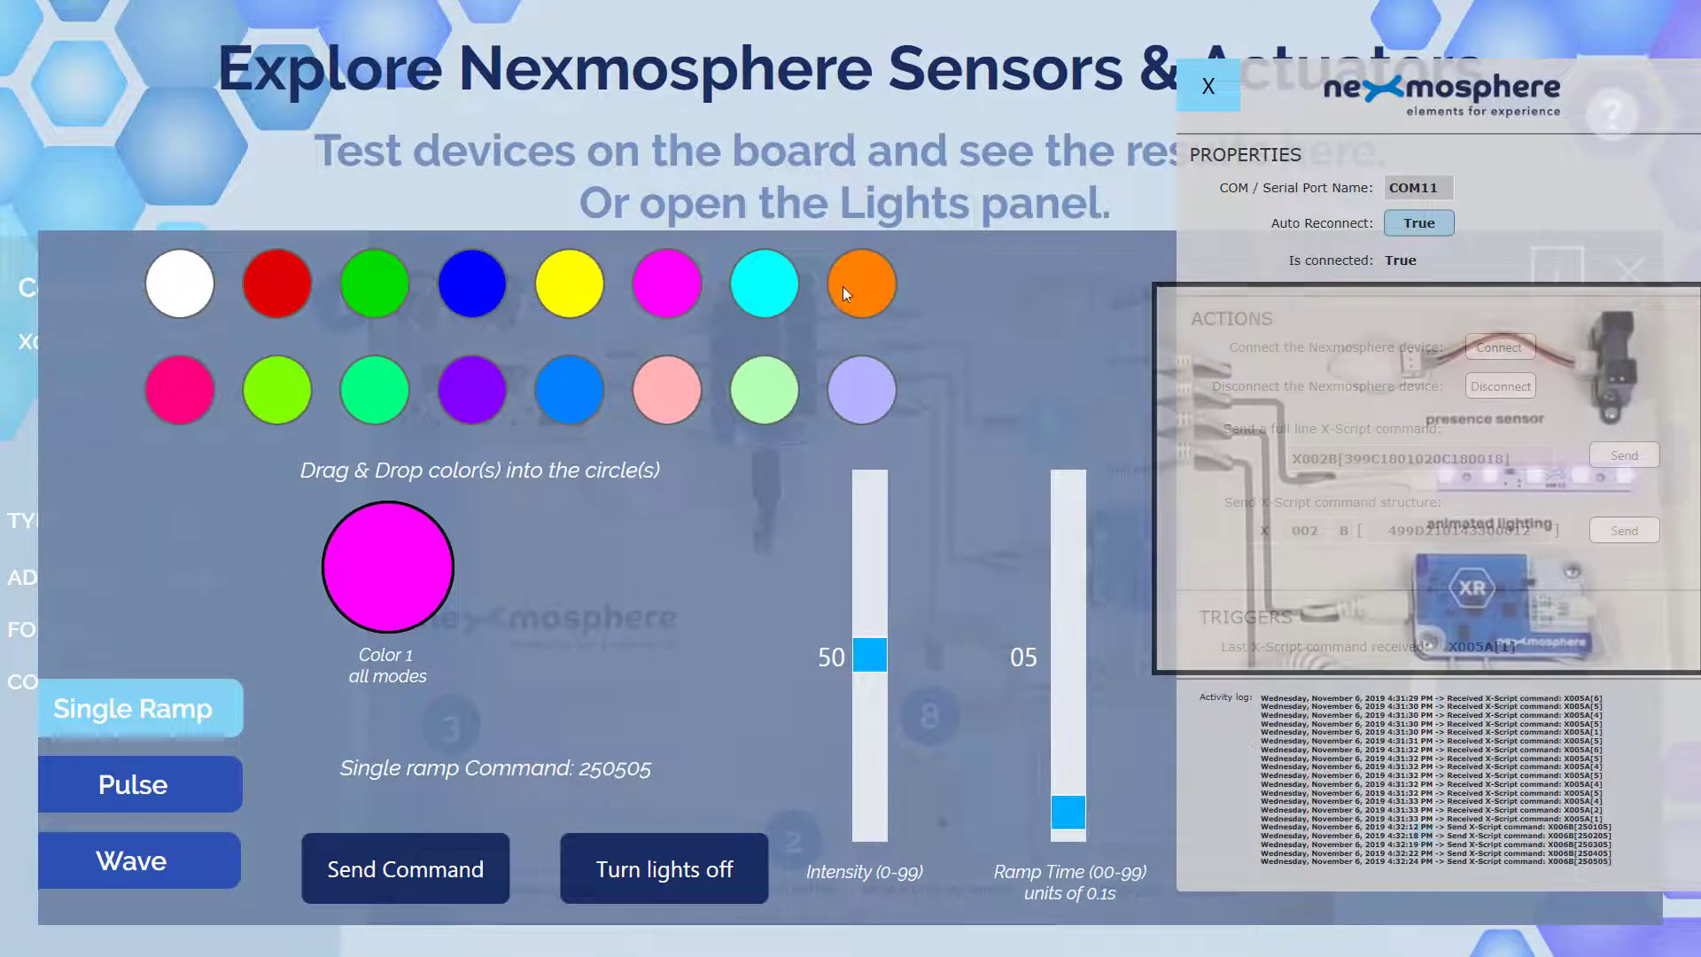
- Test orange and blue with the intensity and ramp sliders, ending red at intensity 45, ramp 00
drag(842, 285, 394, 572)
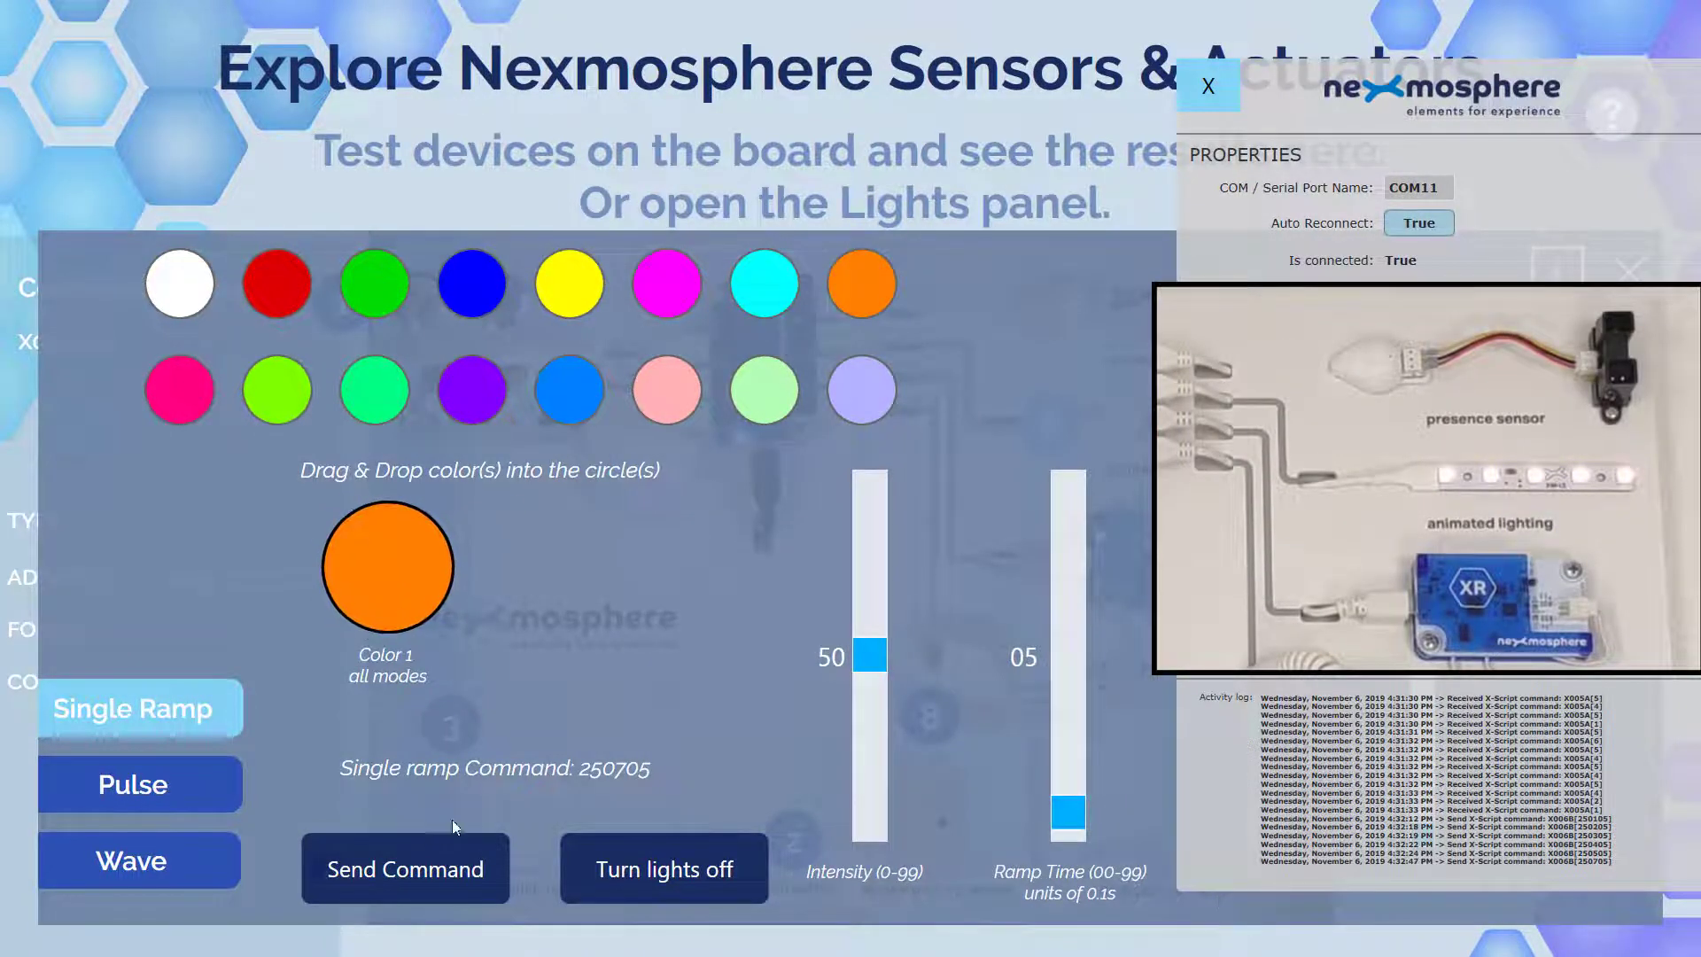
drag(865, 658, 861, 470)
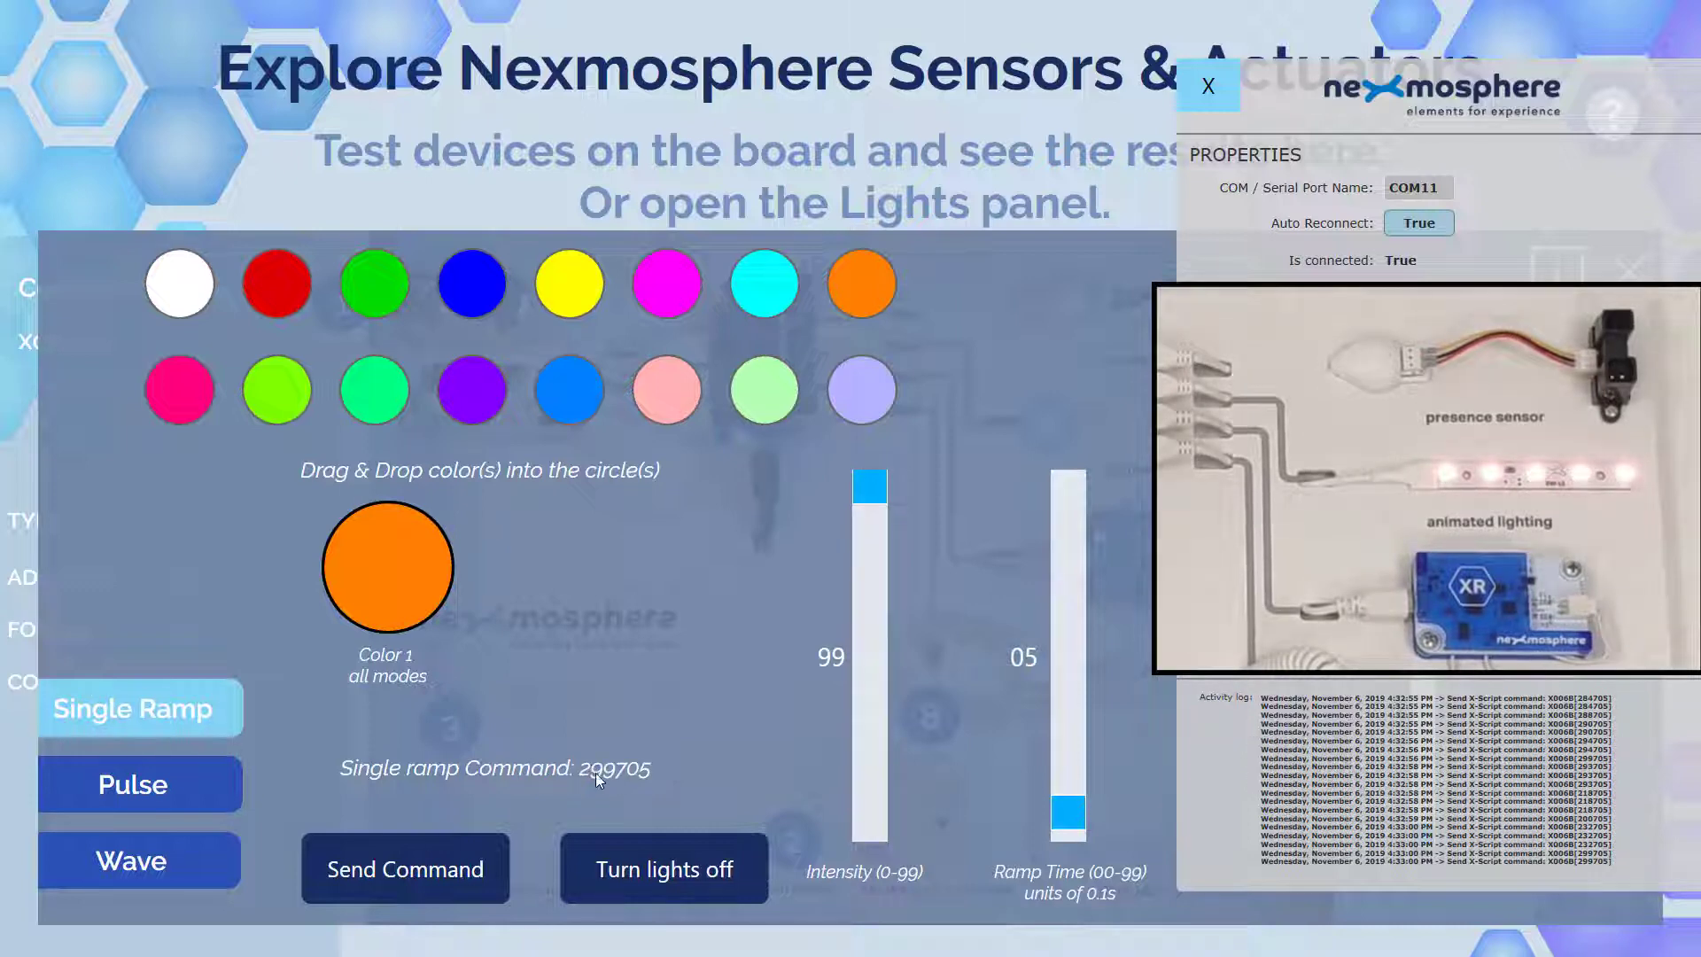
drag(867, 523, 874, 870)
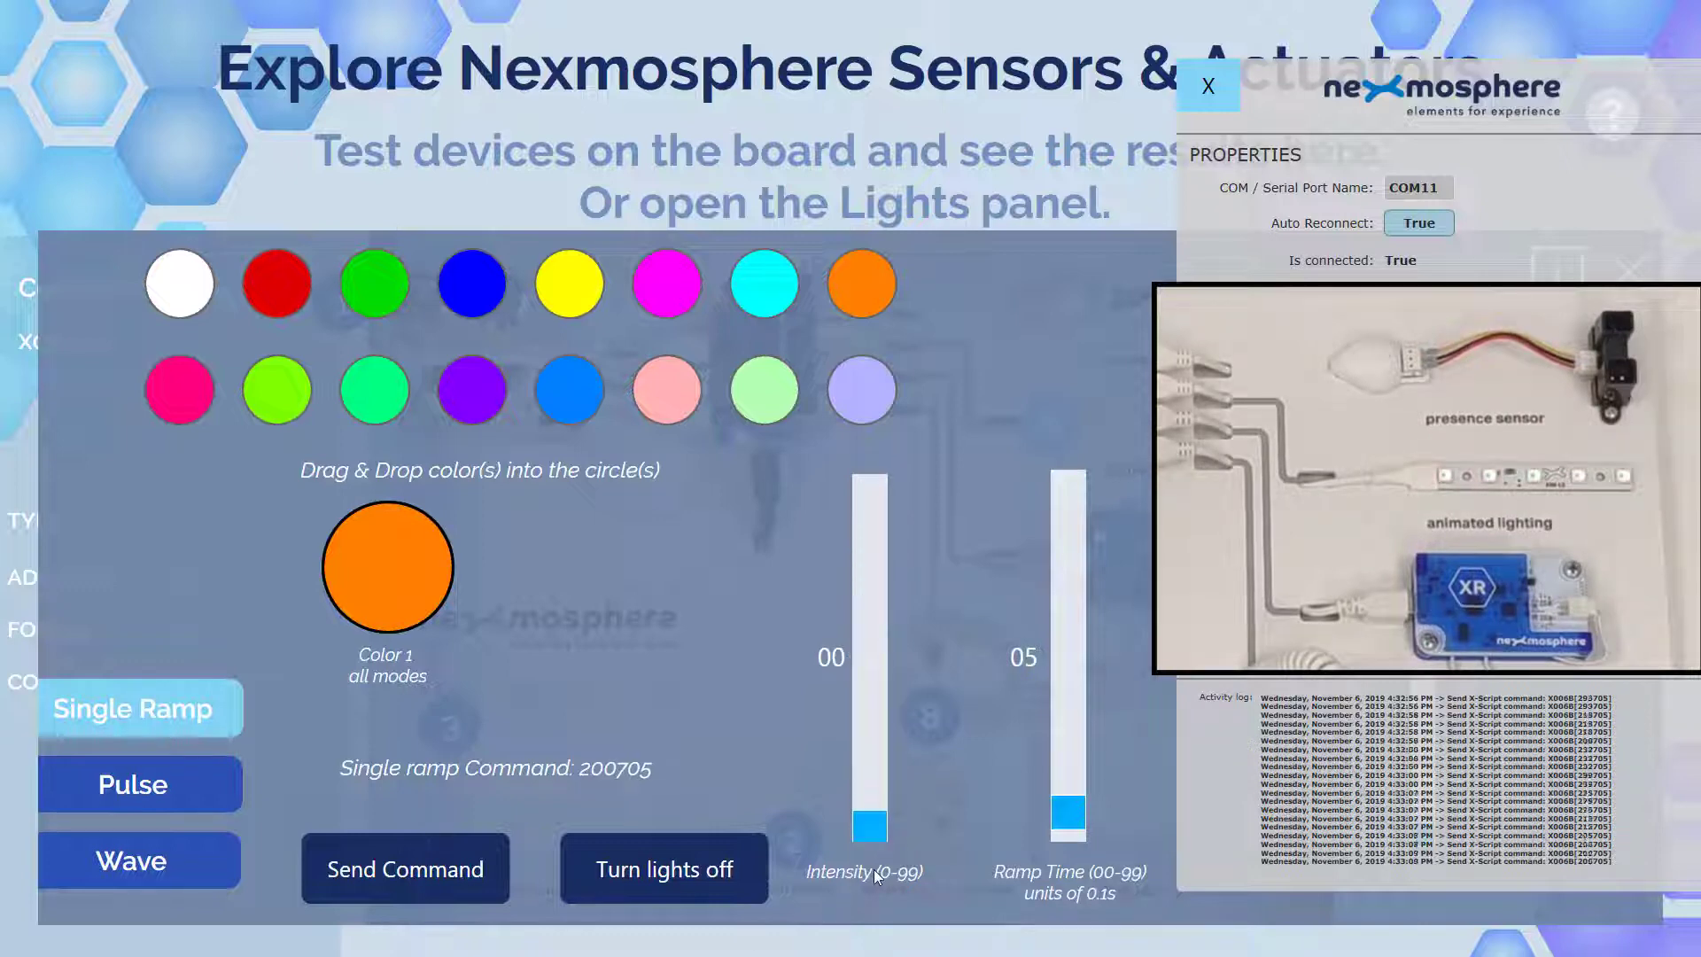
mouse_move(870, 692)
mouse_down()
mouse_move(867, 479)
mouse_move(856, 671)
mouse_up()
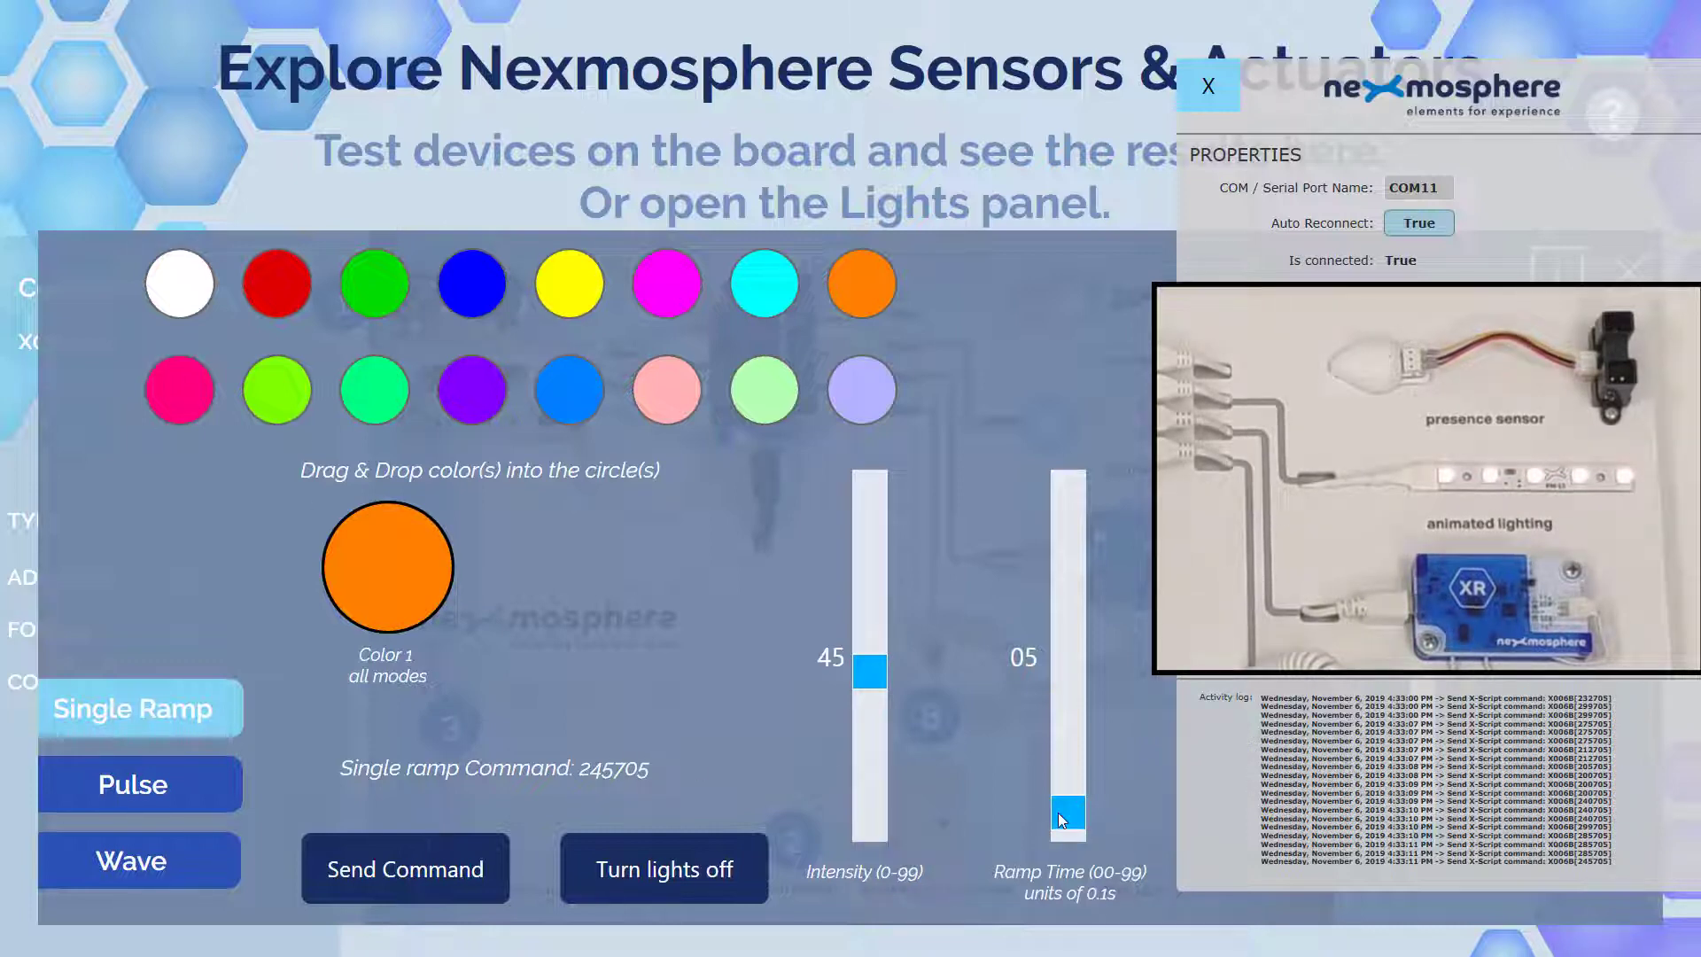
drag(1058, 812, 1065, 660)
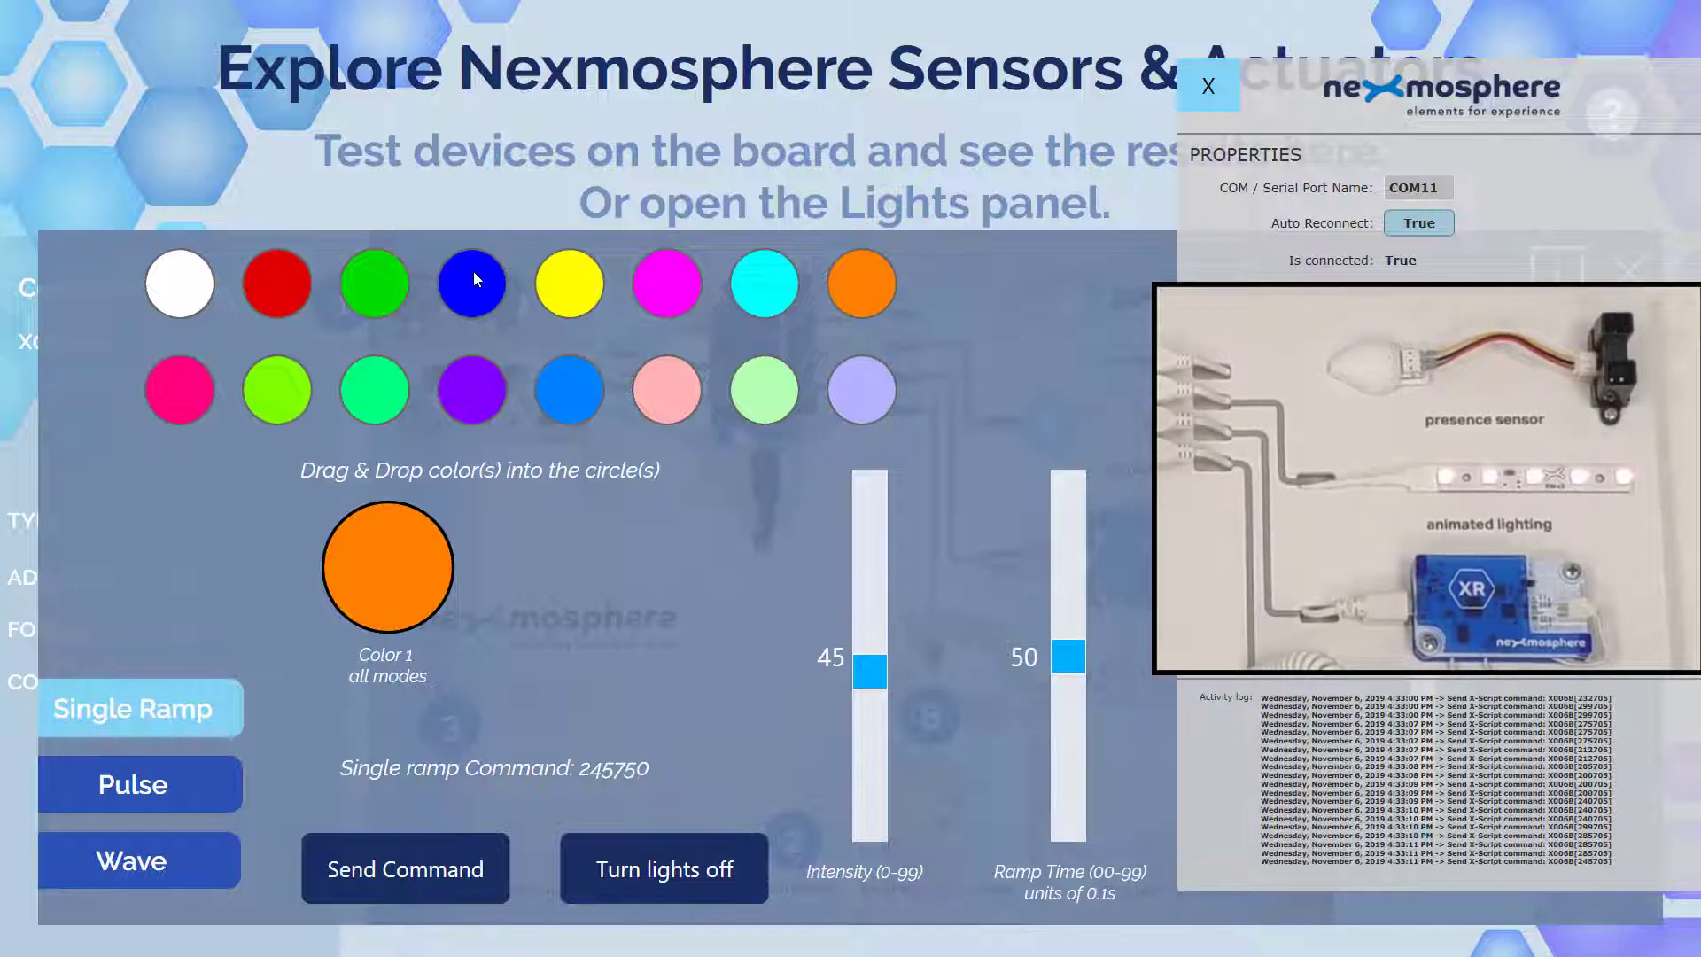
drag(472, 277, 402, 562)
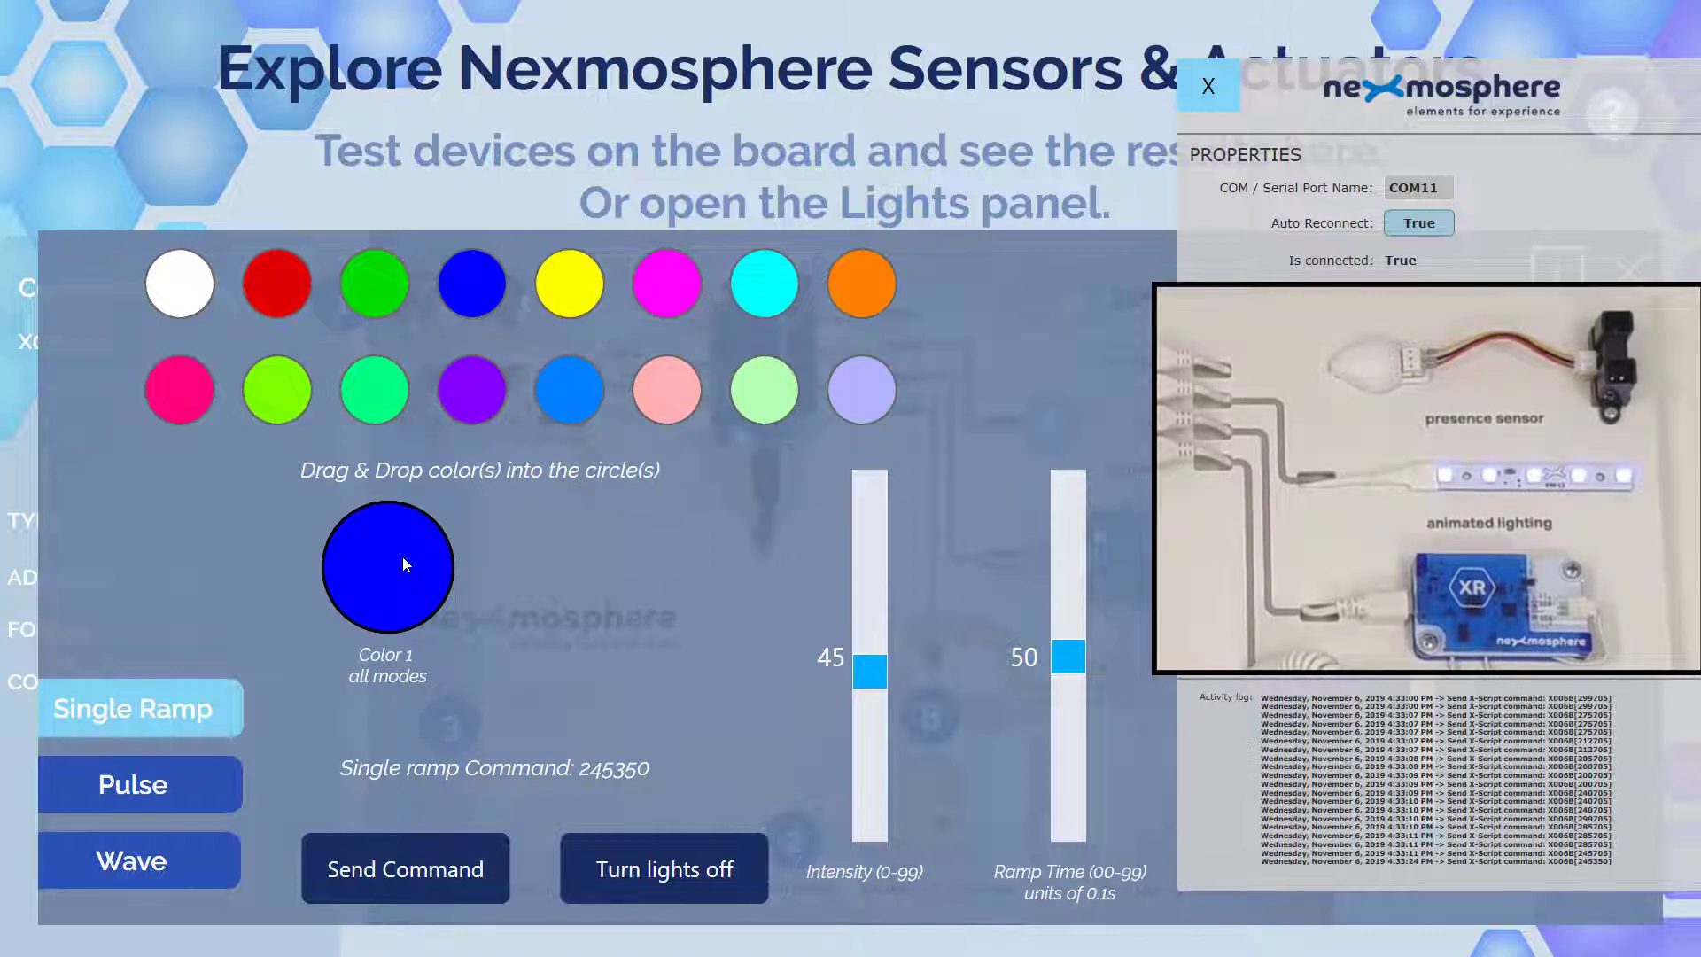
drag(1065, 663, 1079, 893)
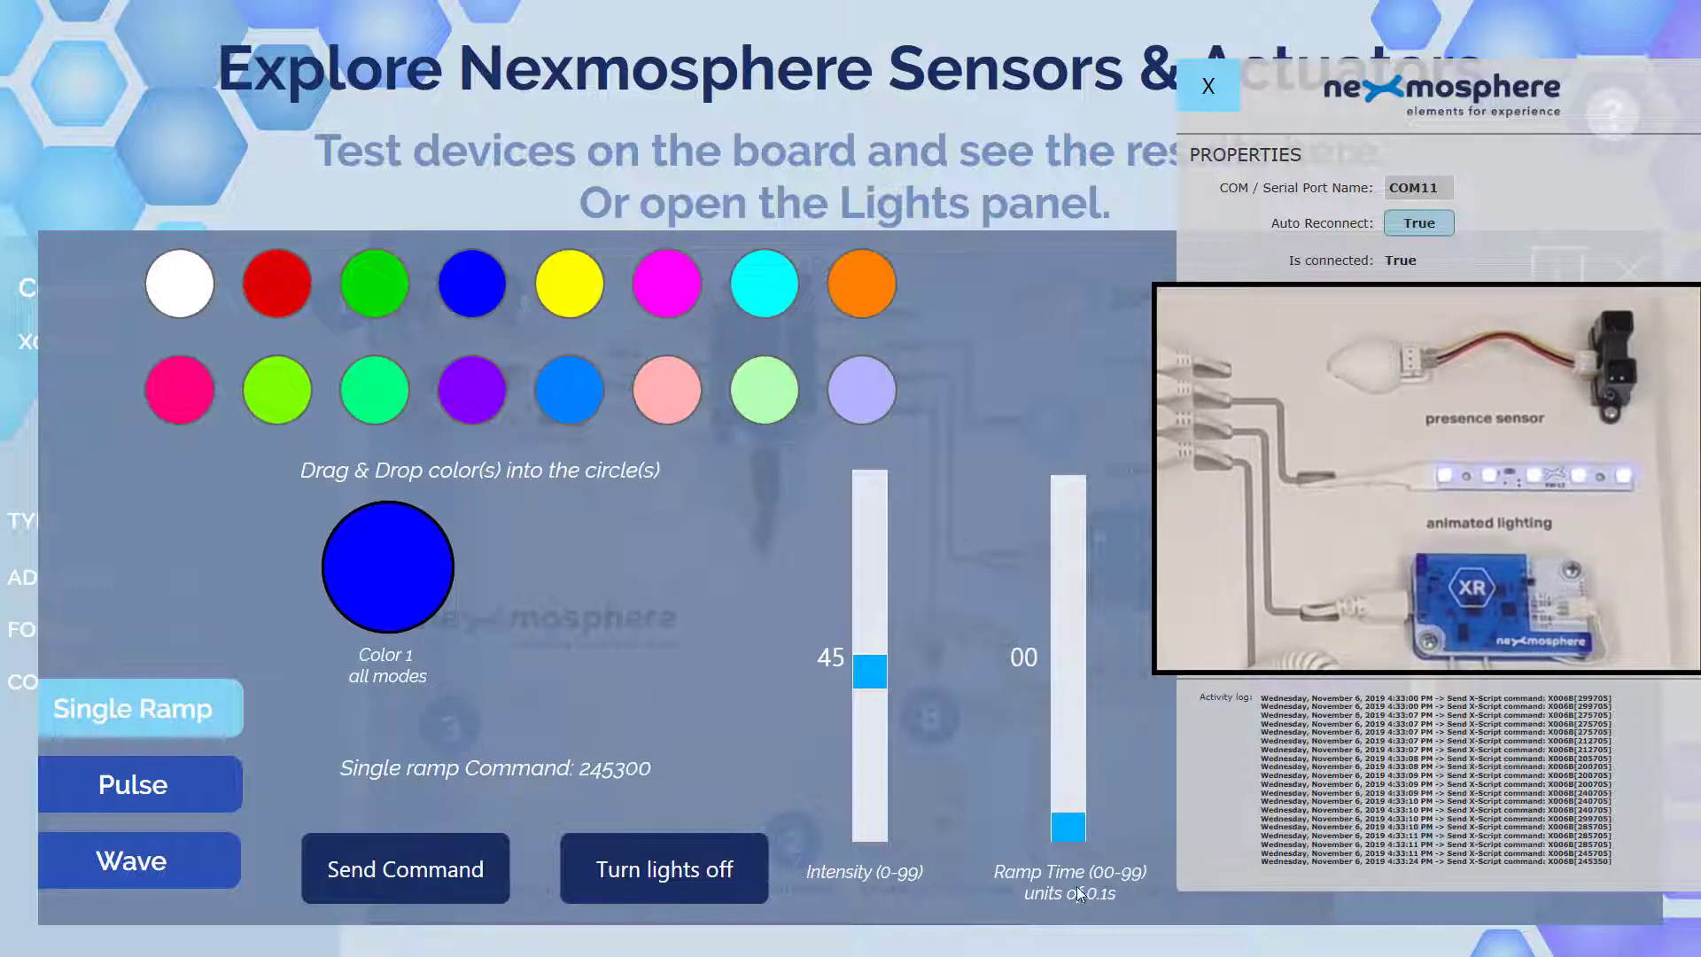
drag(275, 280, 382, 572)
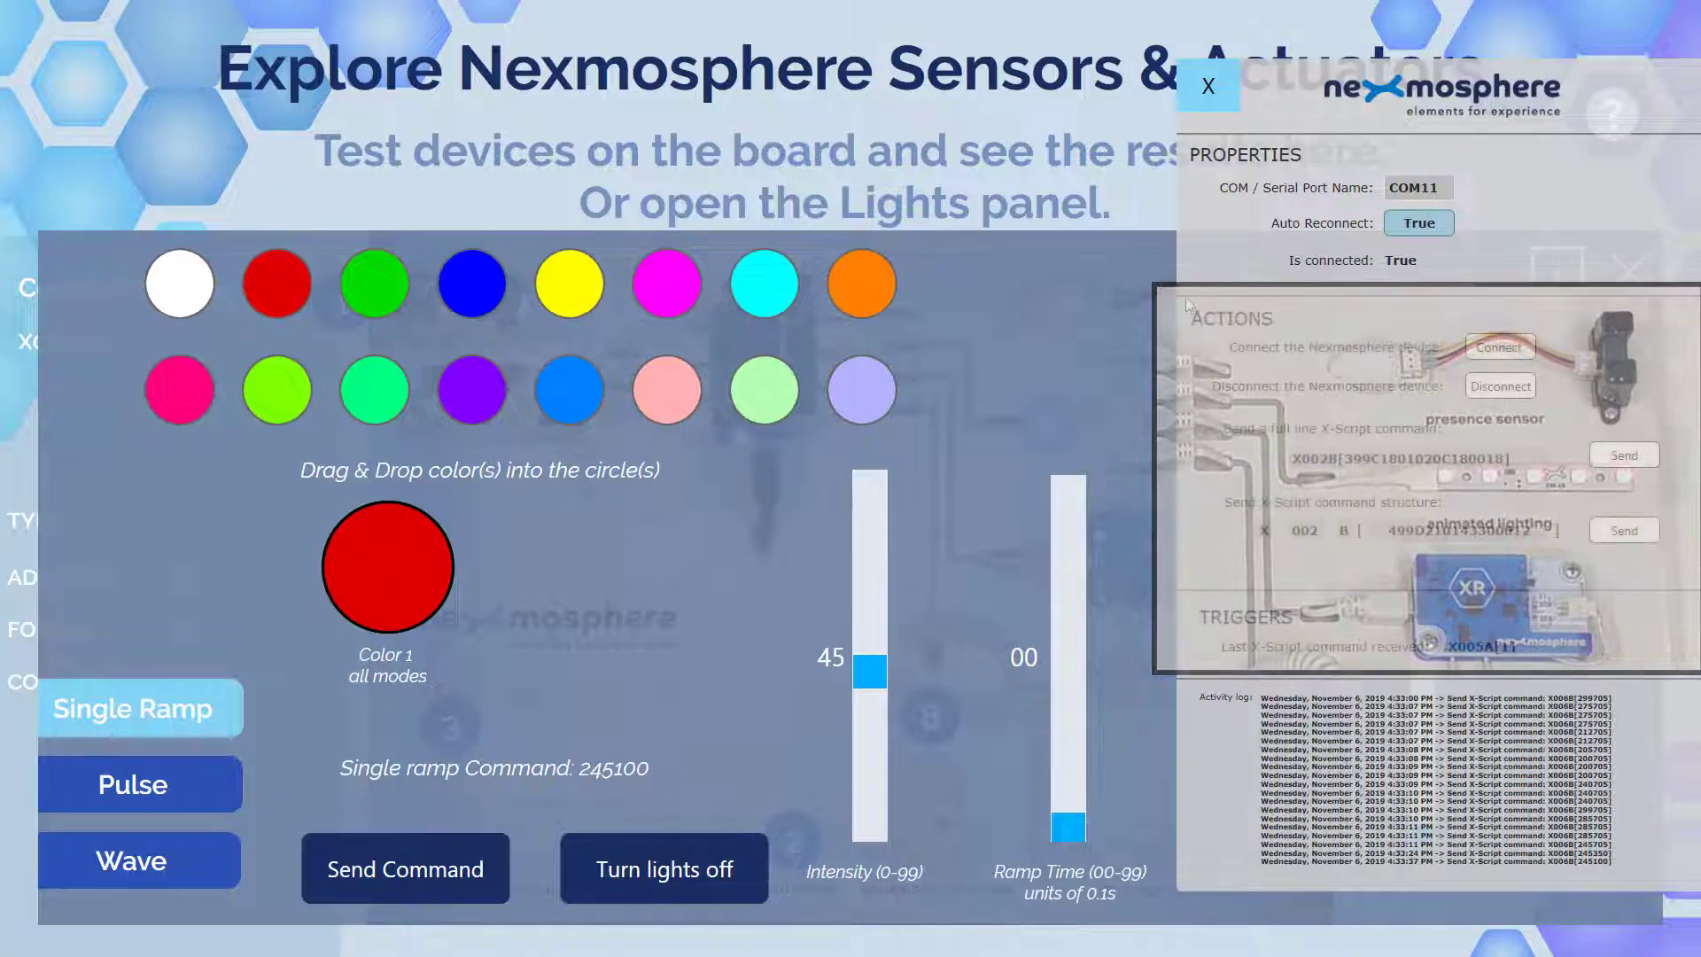
- Hide the activity log and open the X-Wave LED manual at the Single ramp page
click(1208, 86)
click(1573, 274)
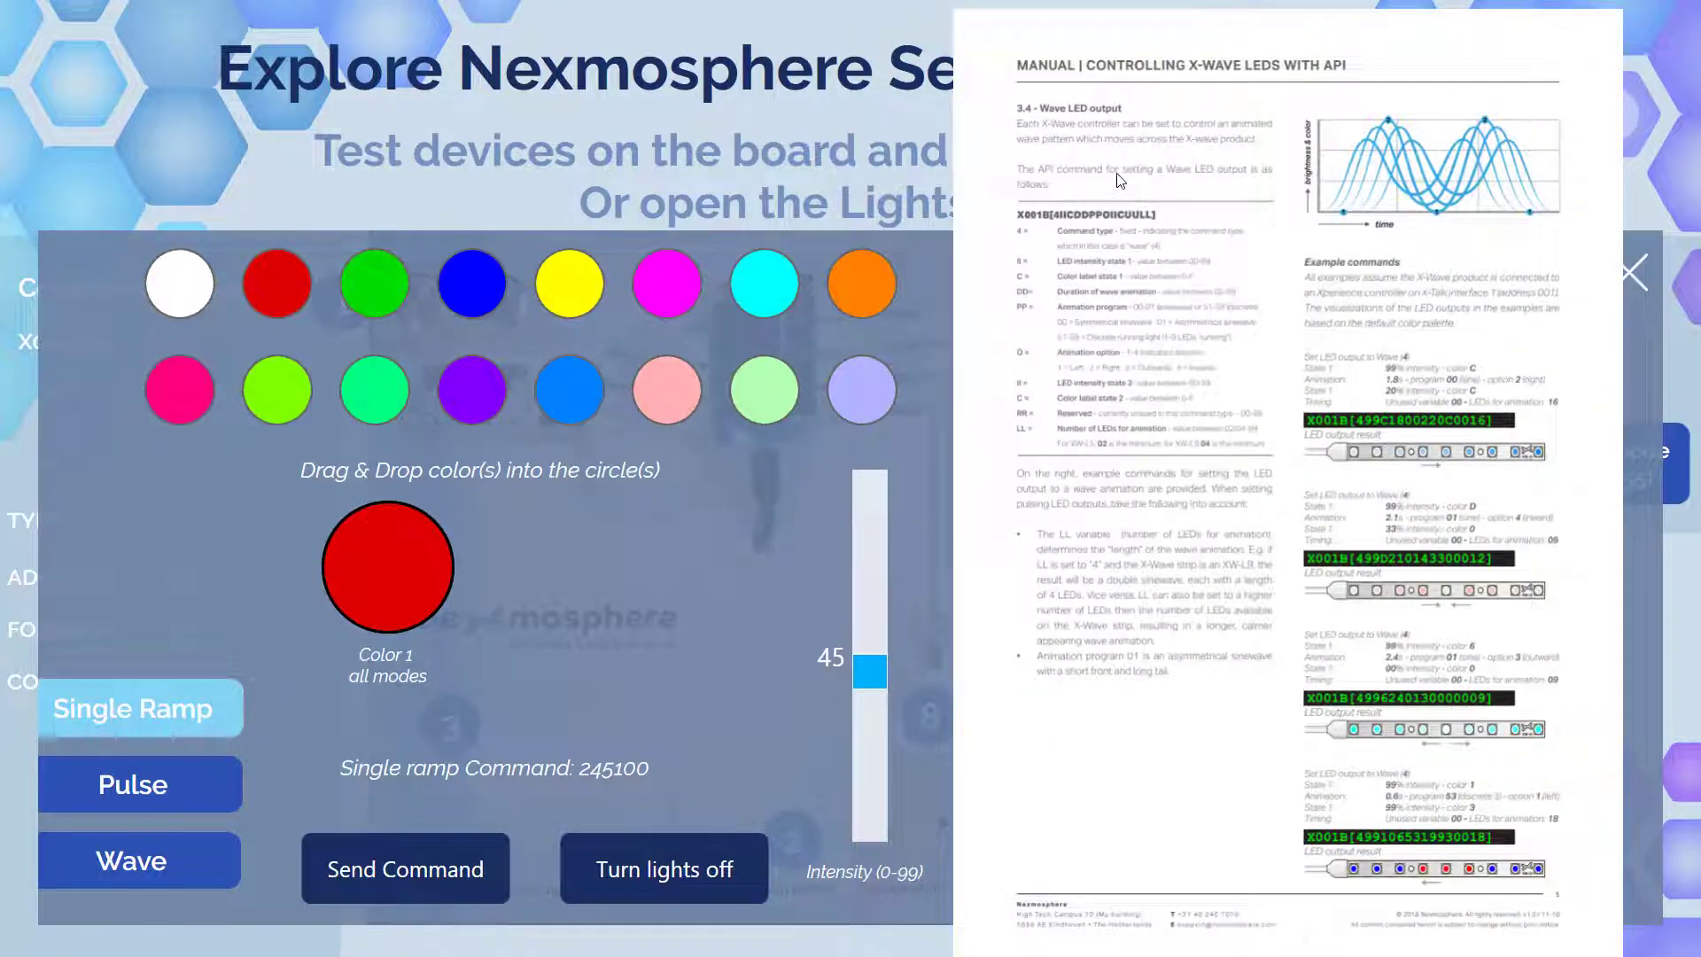
click(1274, 932)
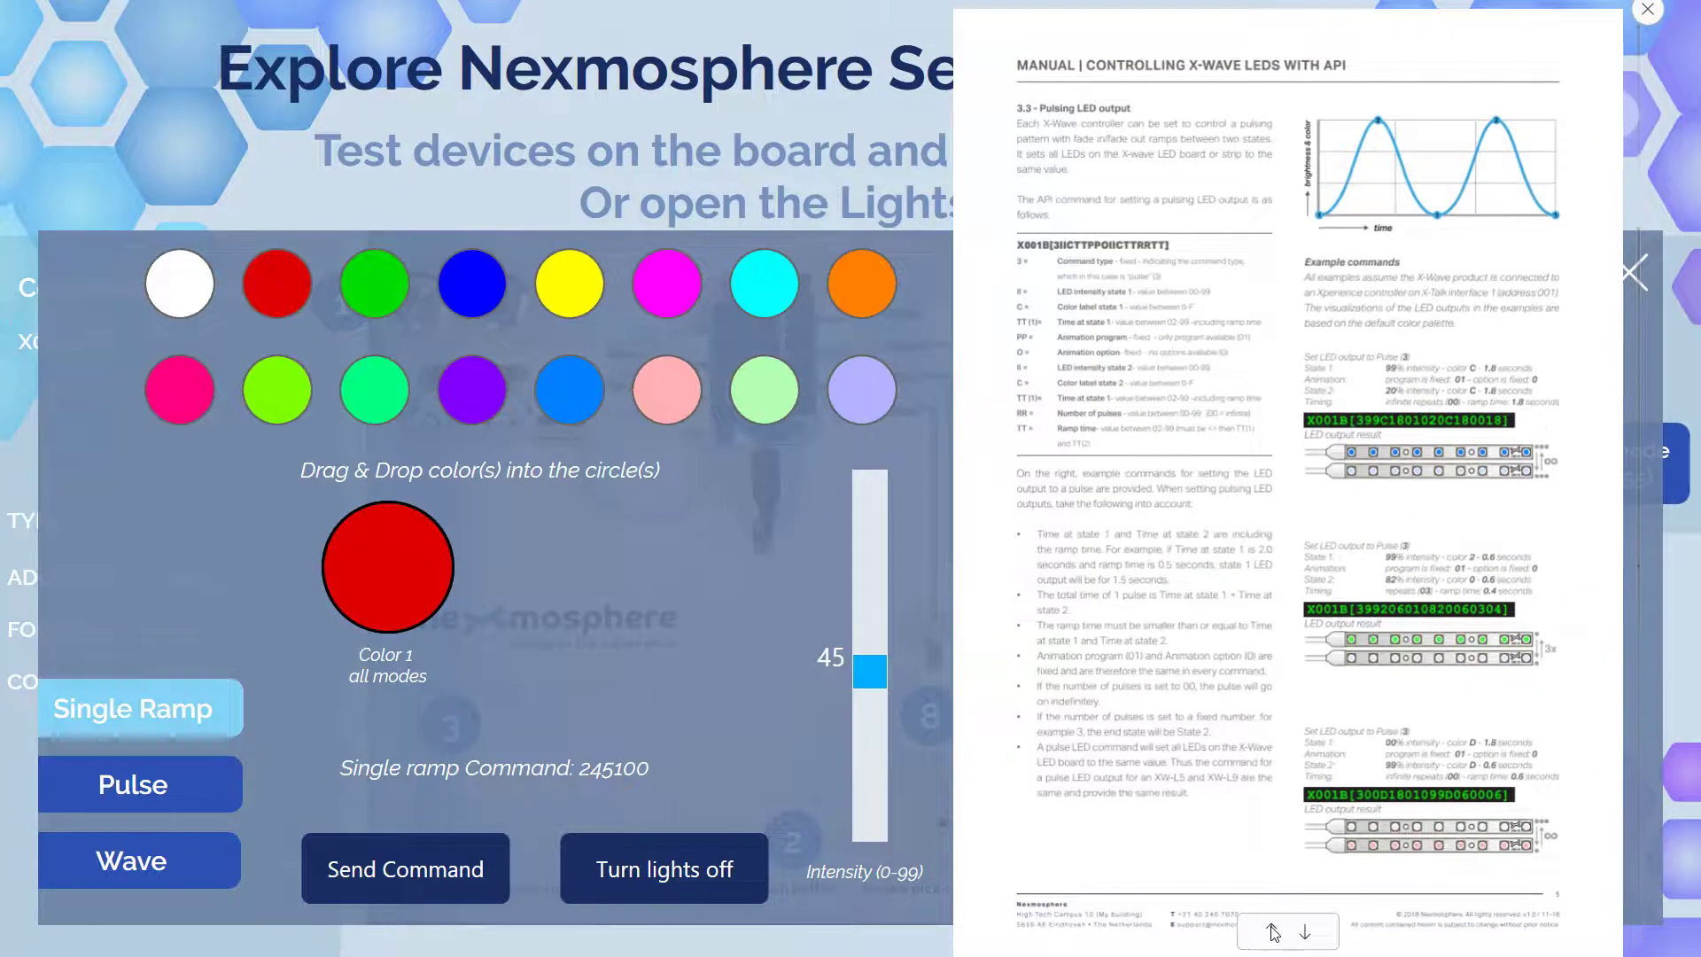
click(1273, 932)
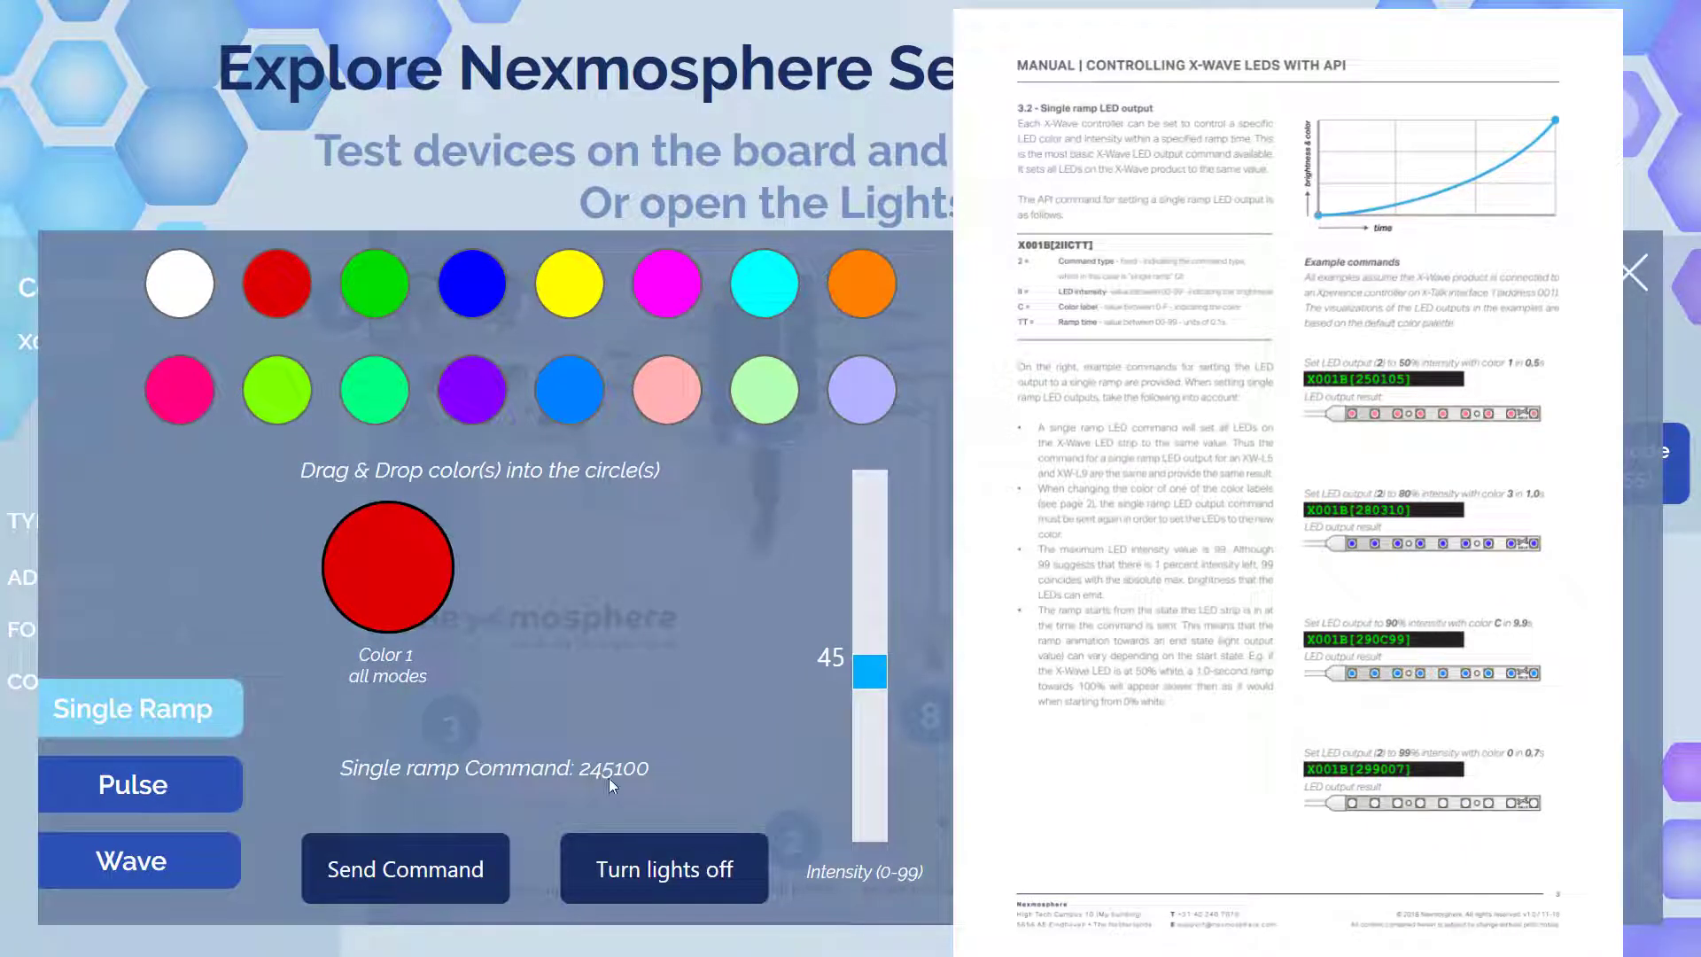
- Set intensity near 24 and Color 1 to pink (224D00), check the custom colors page, then close the manual
drag(884, 671, 870, 745)
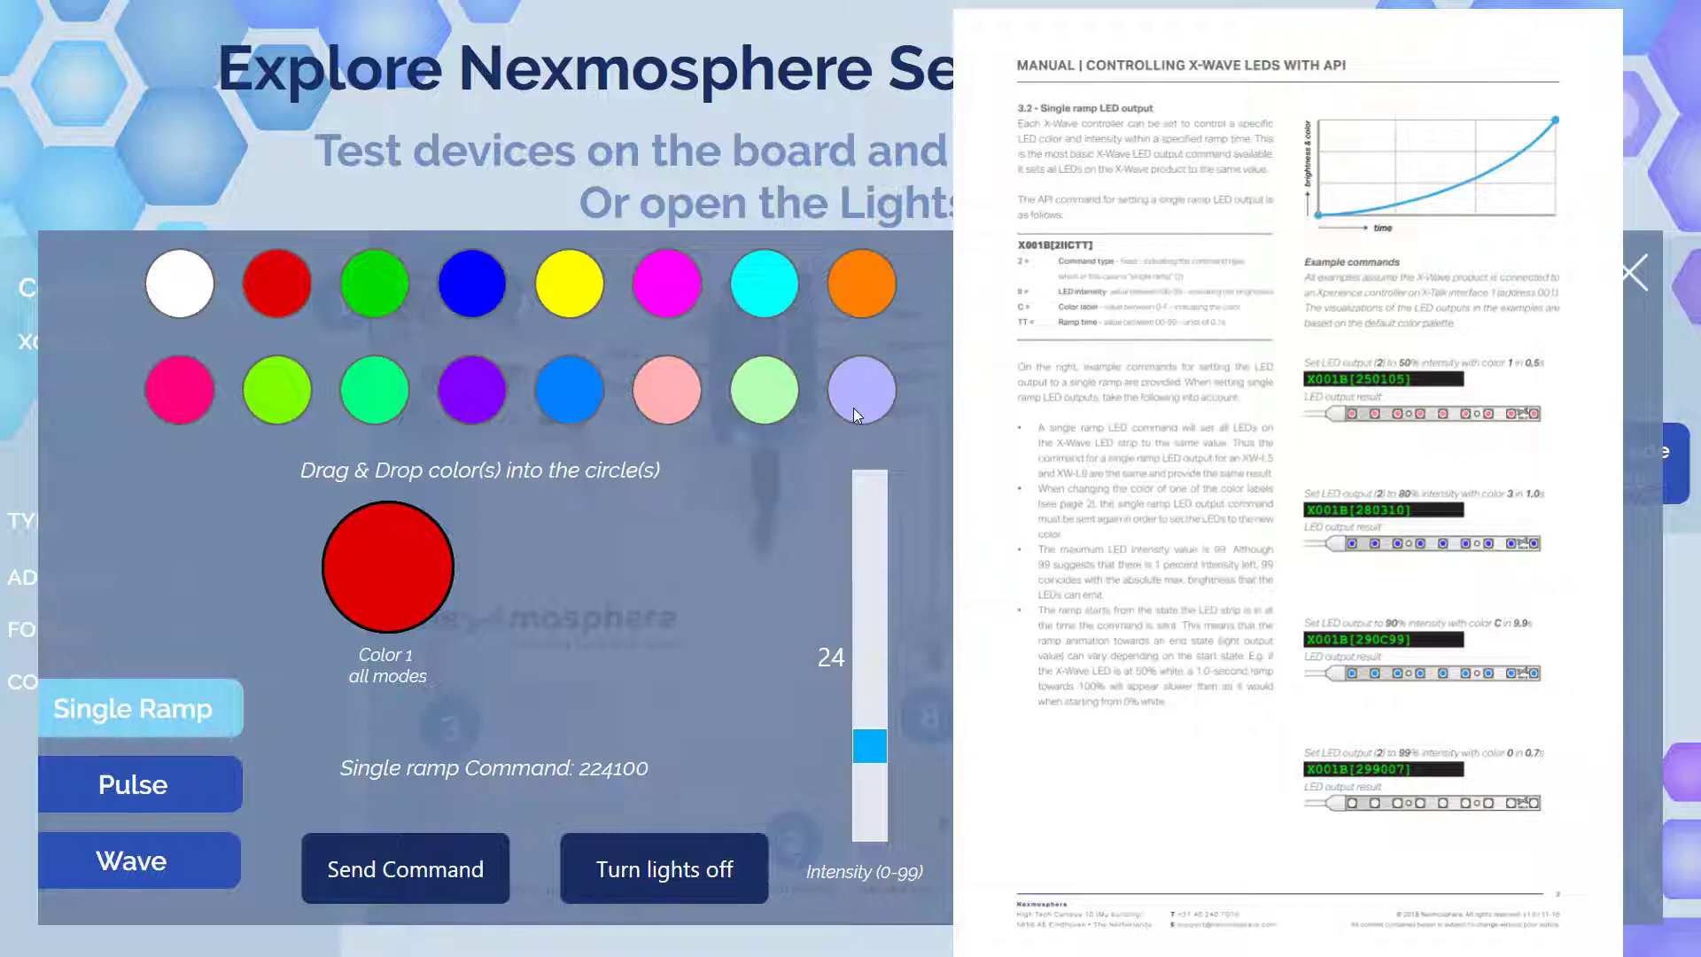
drag(666, 389, 395, 558)
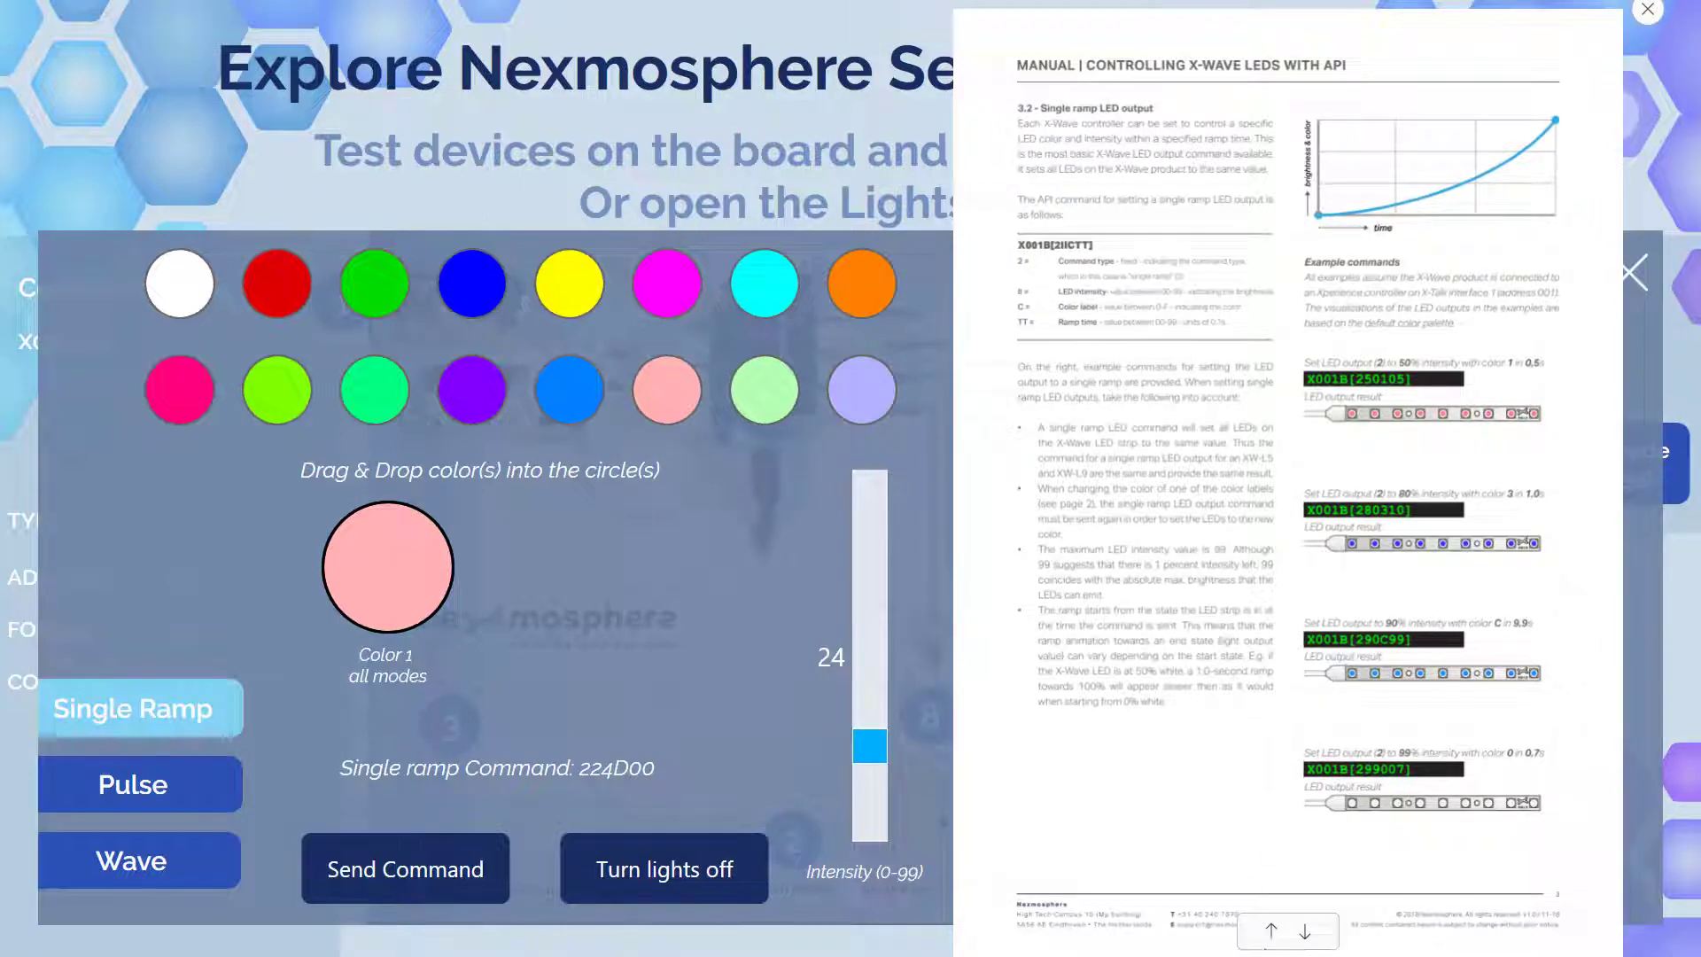
click(1273, 938)
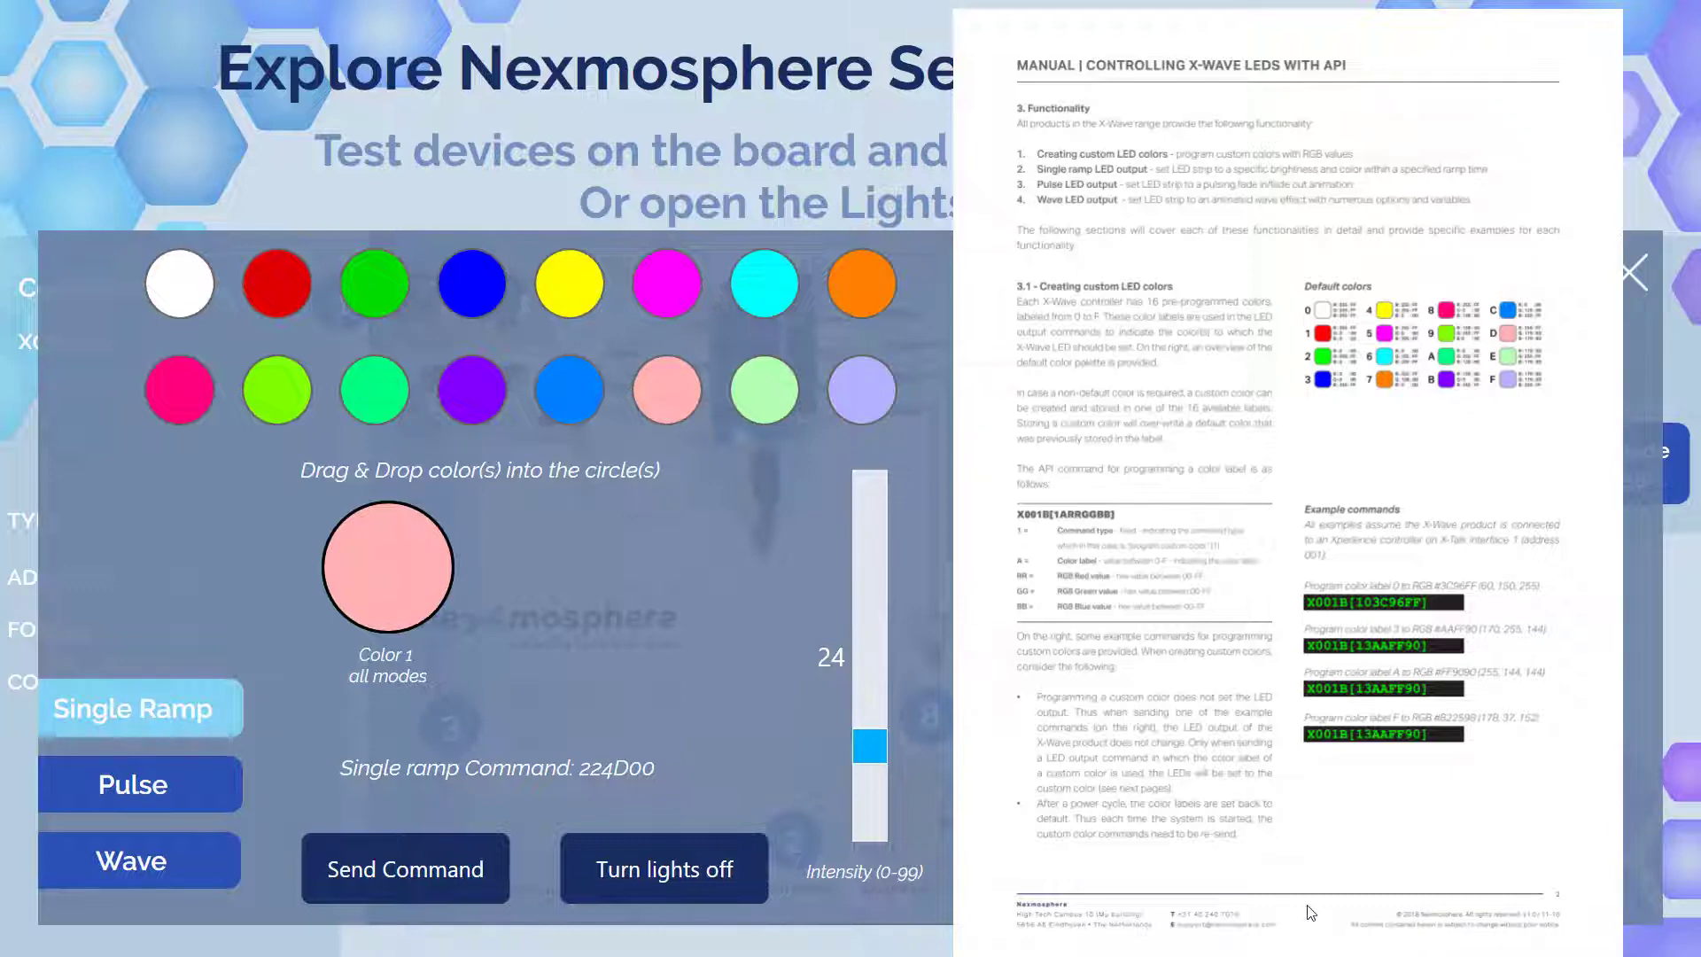
scroll(1303, 917, down, 5)
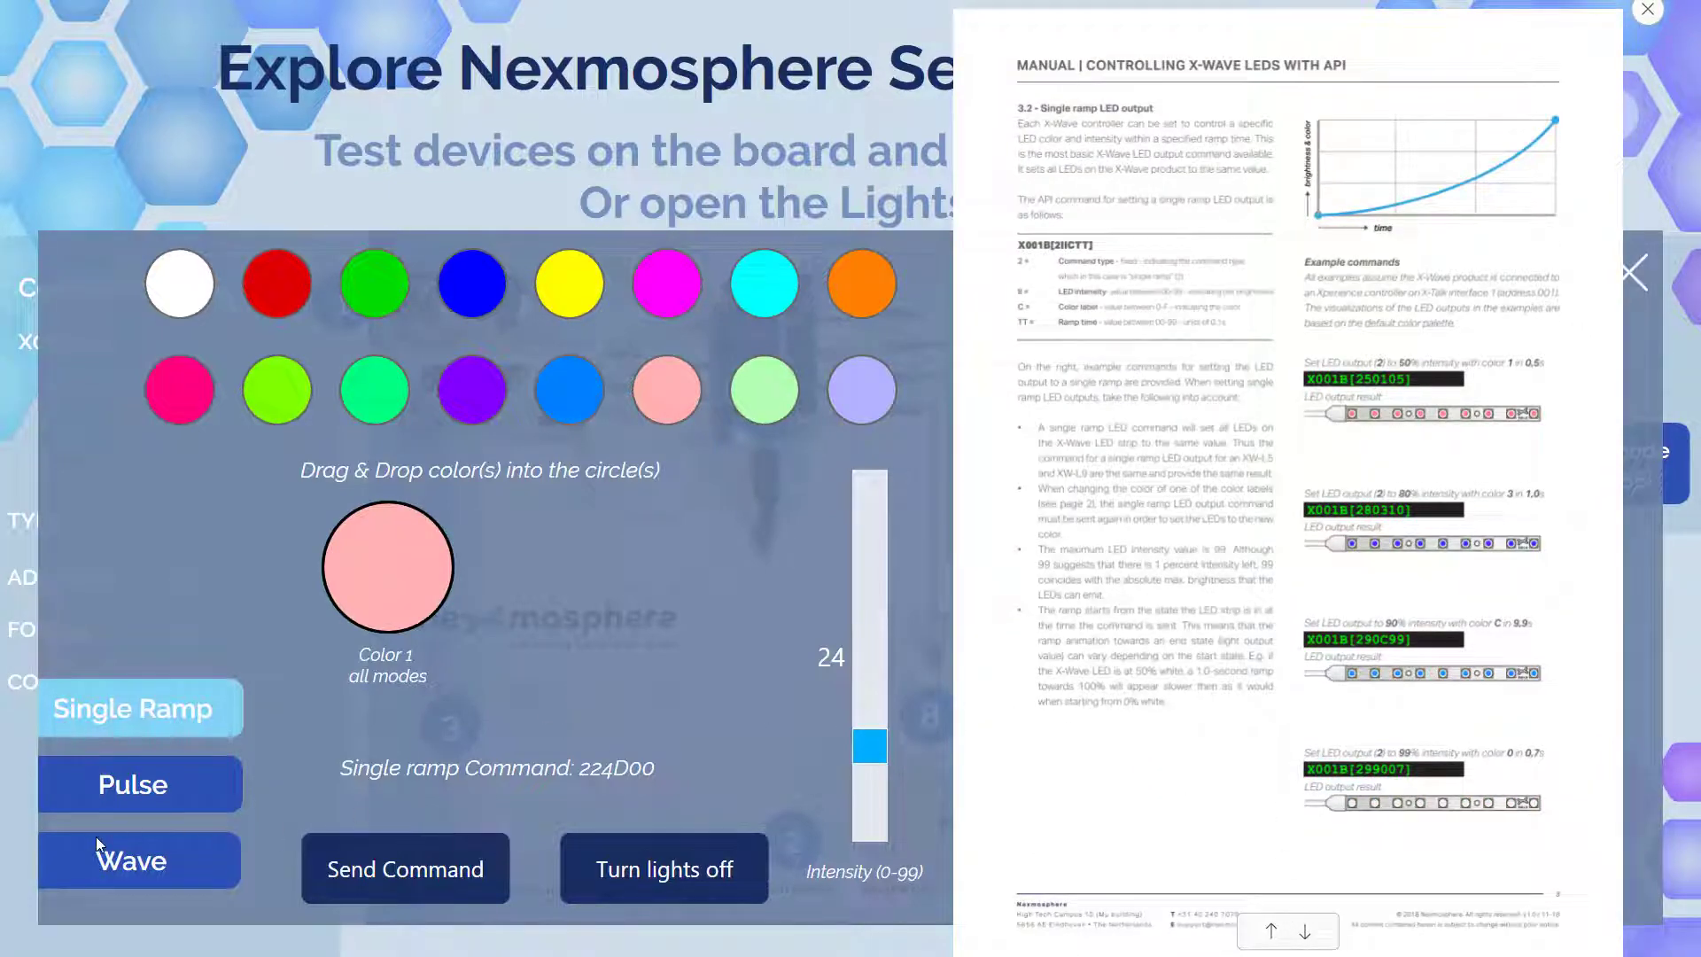
click(1650, 10)
- Test a pulse at intensity 73, ramp time 24 and 30 pulses, then exit play mode
click(158, 783)
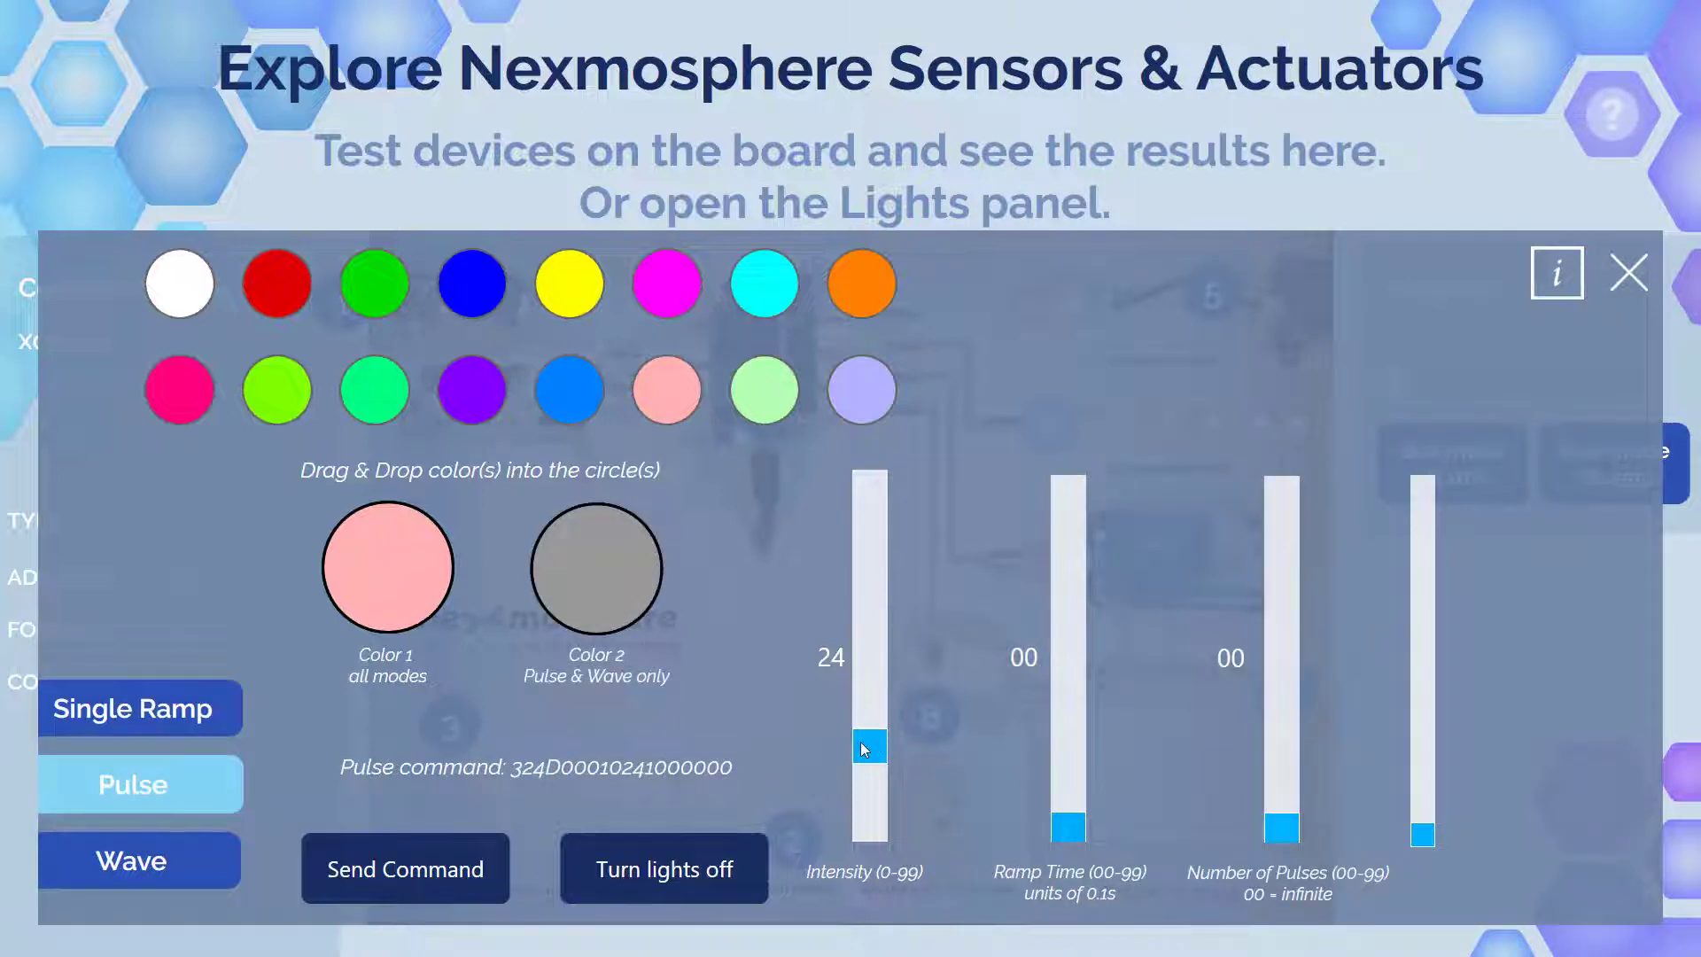
drag(864, 749, 873, 574)
drag(1075, 822, 1141, 763)
drag(1288, 831, 1282, 725)
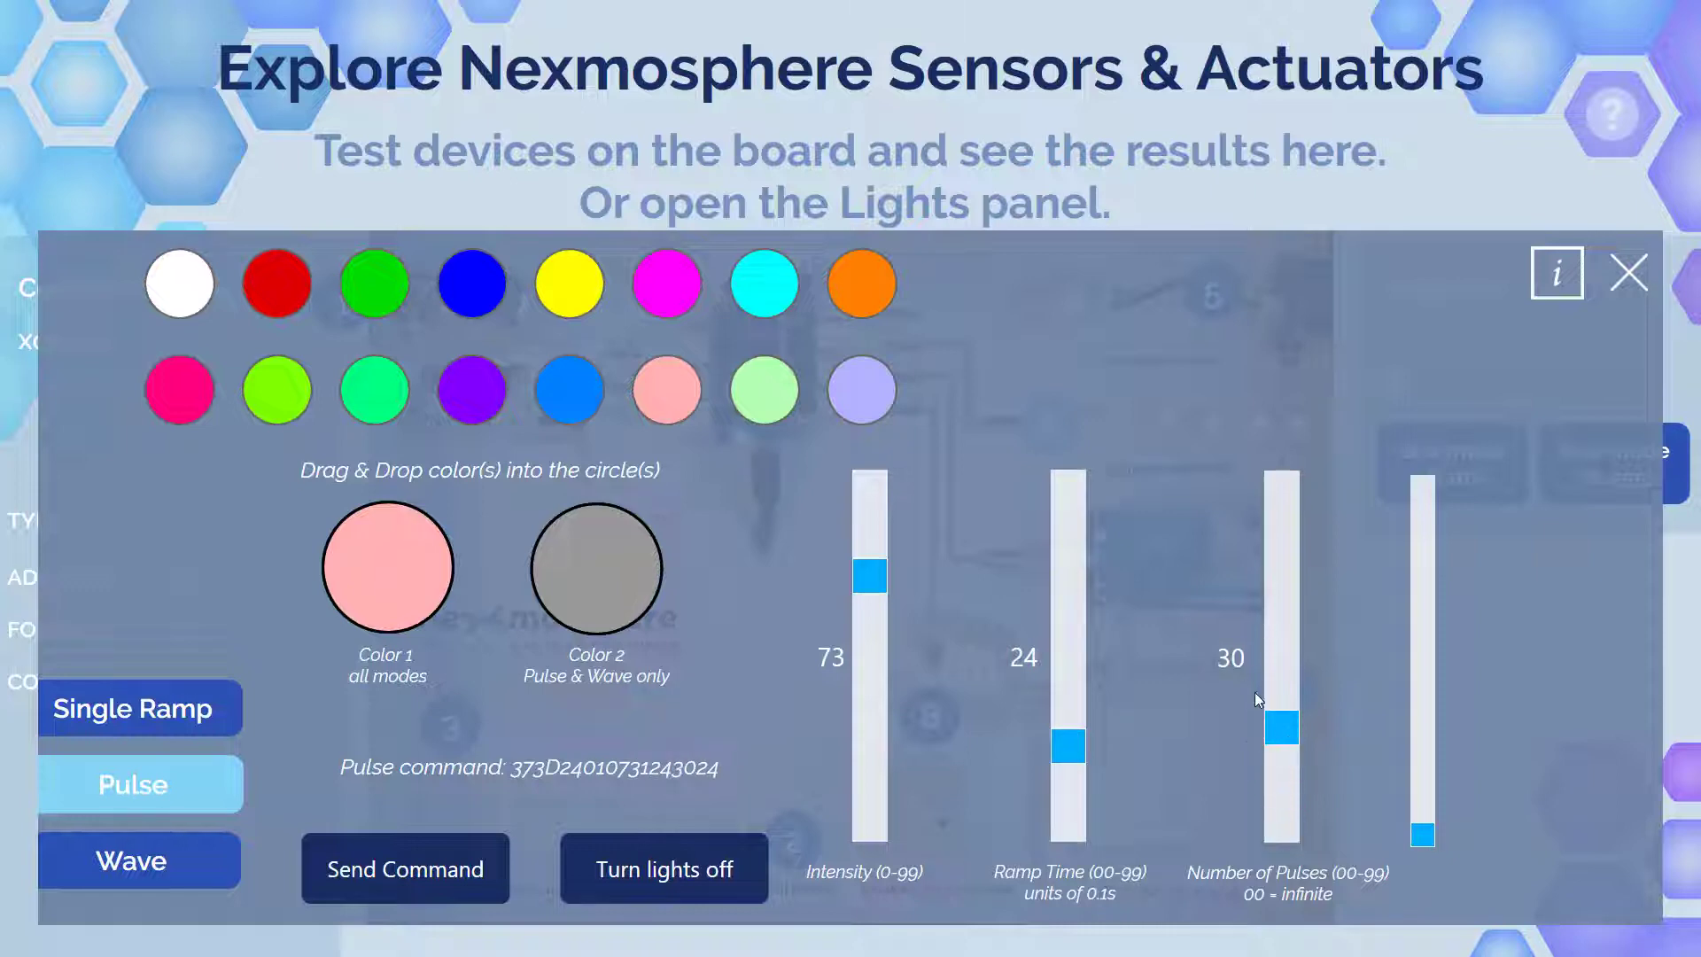
key(Escape)
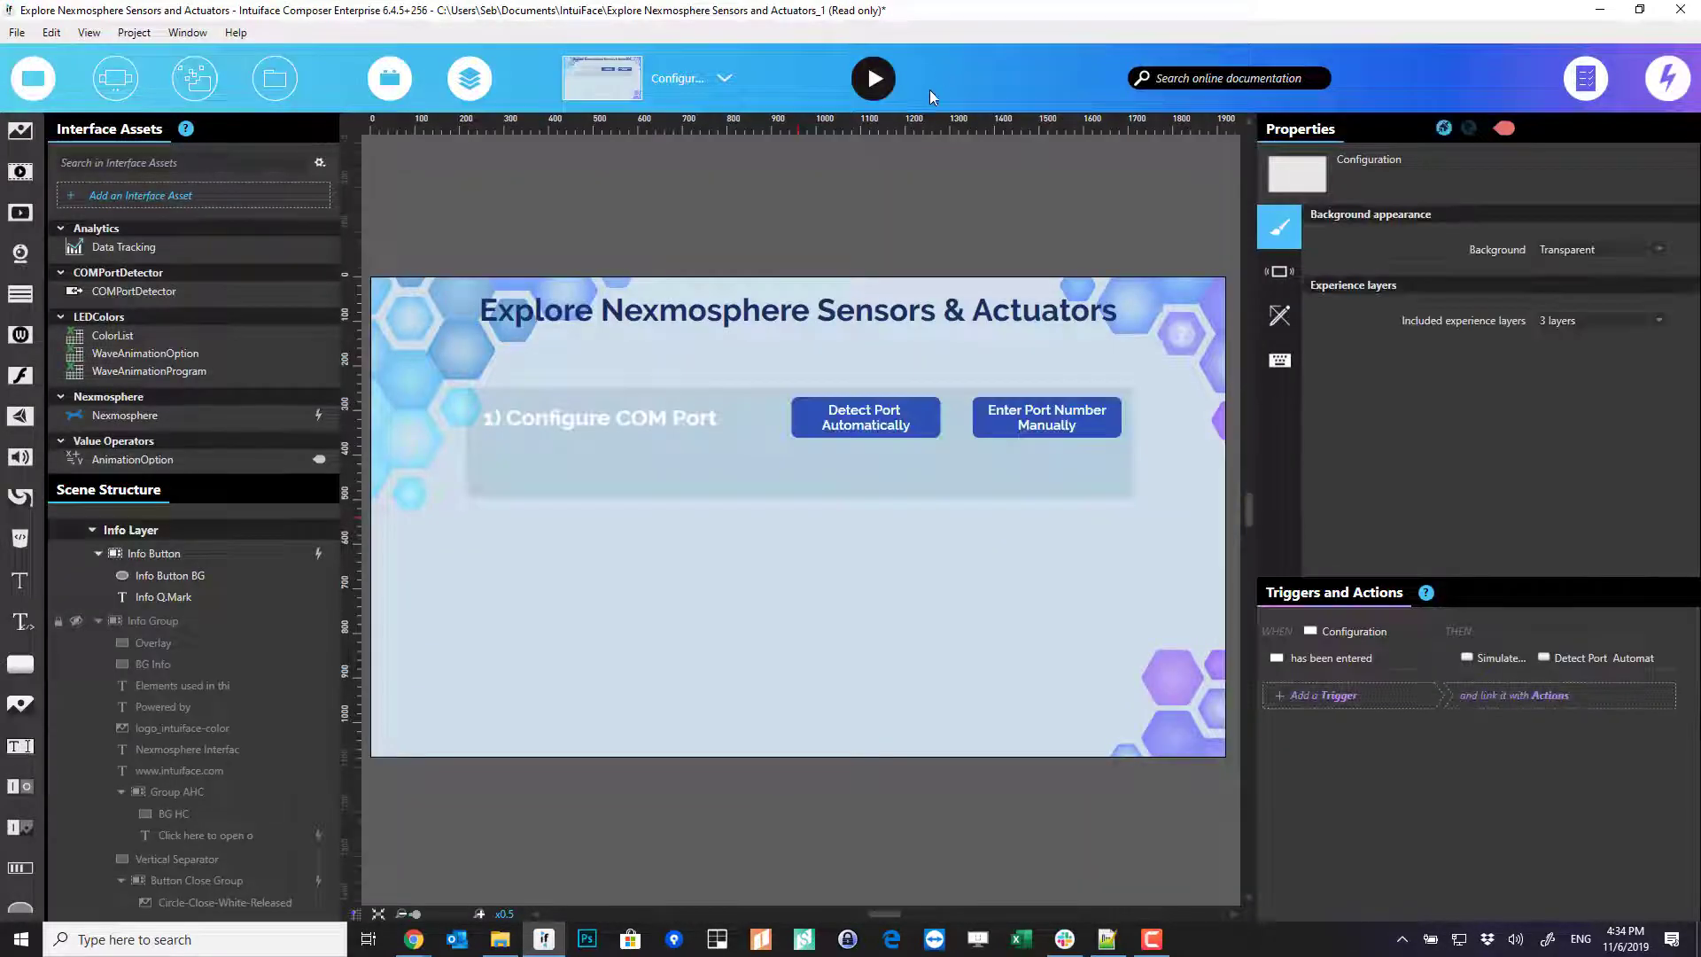
- Switch to the DM-XN04 scene and make the Light Control panel visible in Scene Structure
click(655, 81)
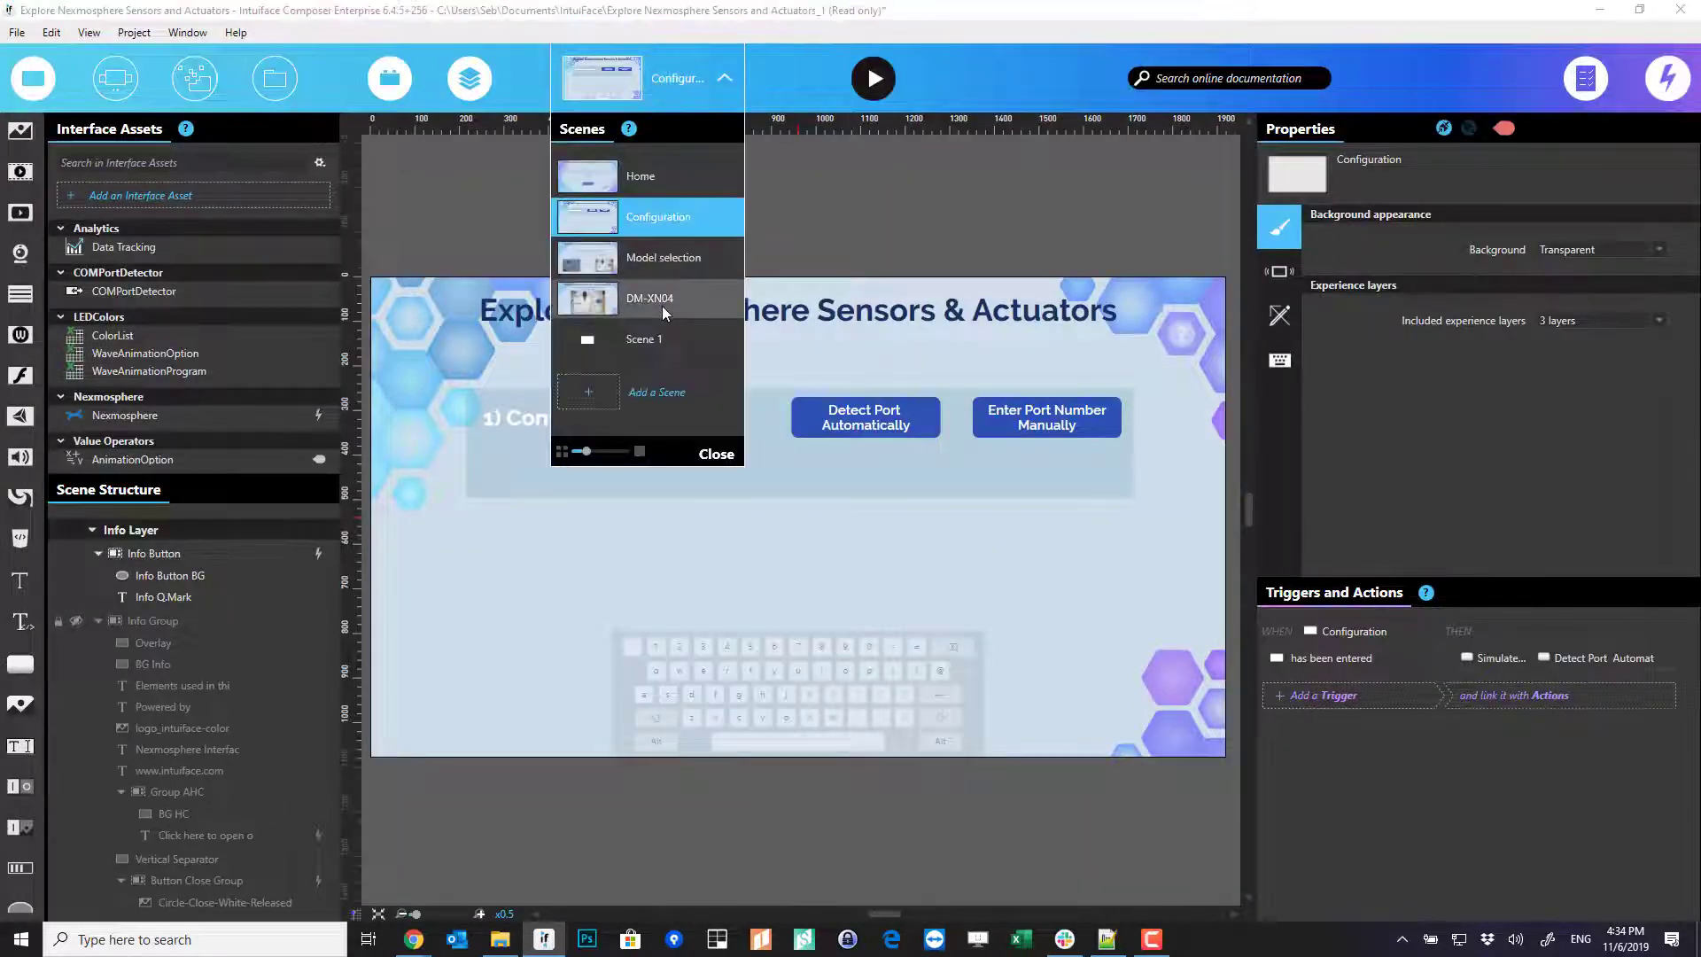
click(401, 209)
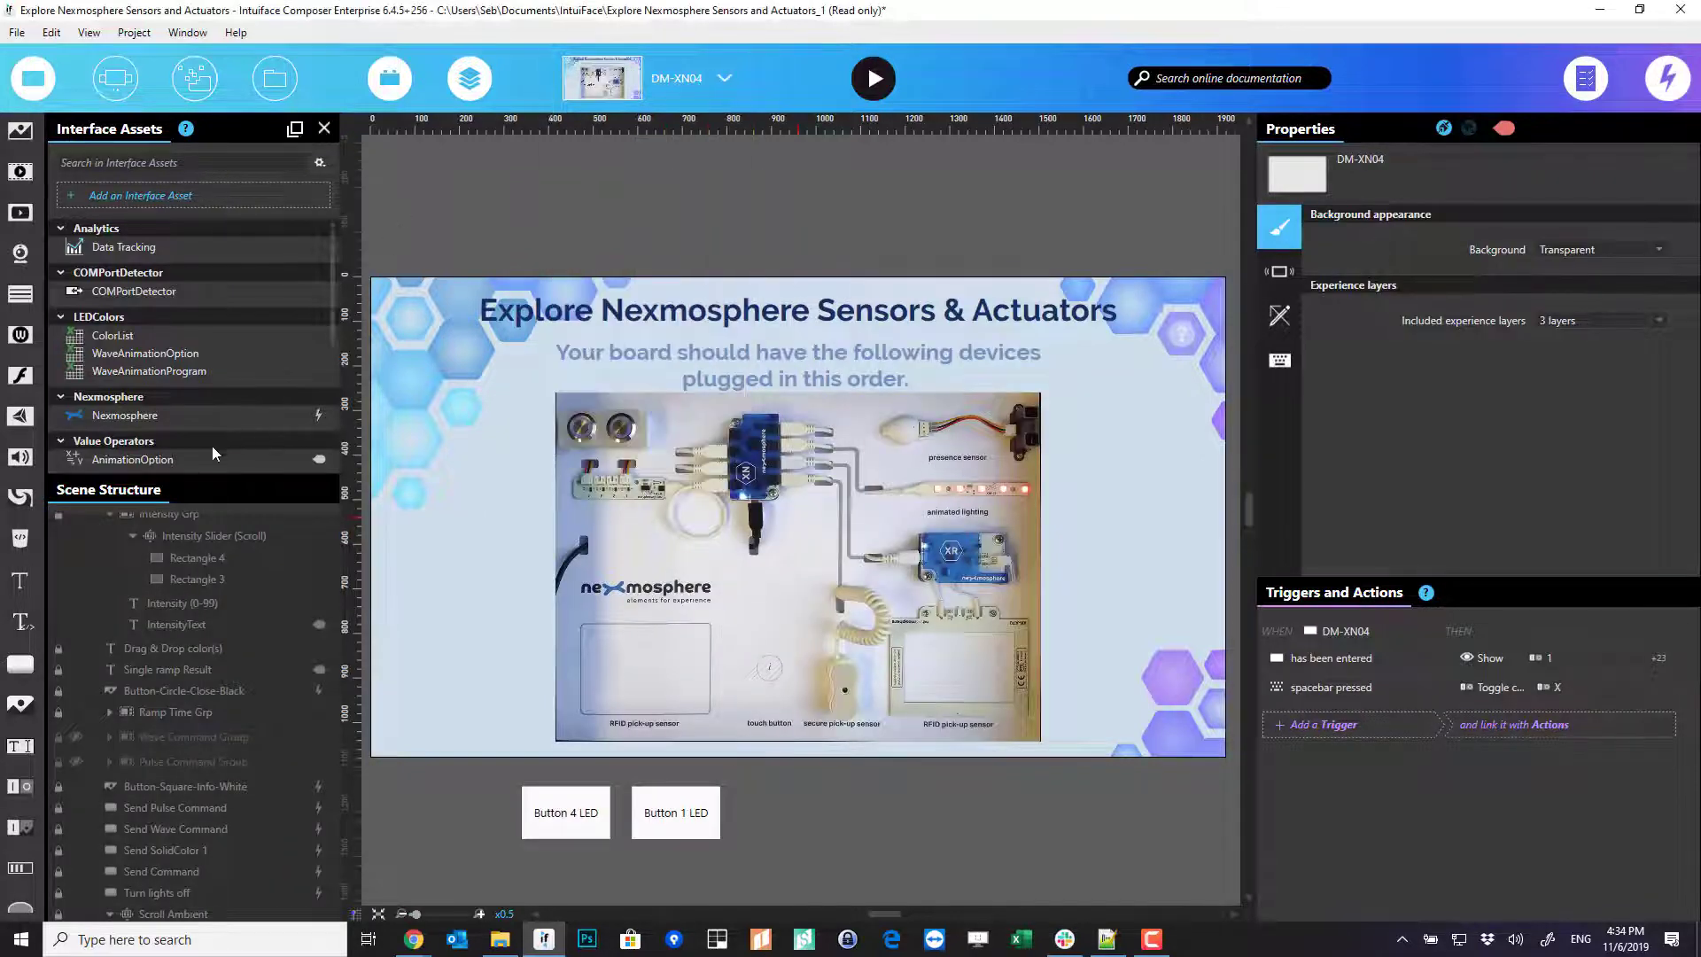
click(395, 87)
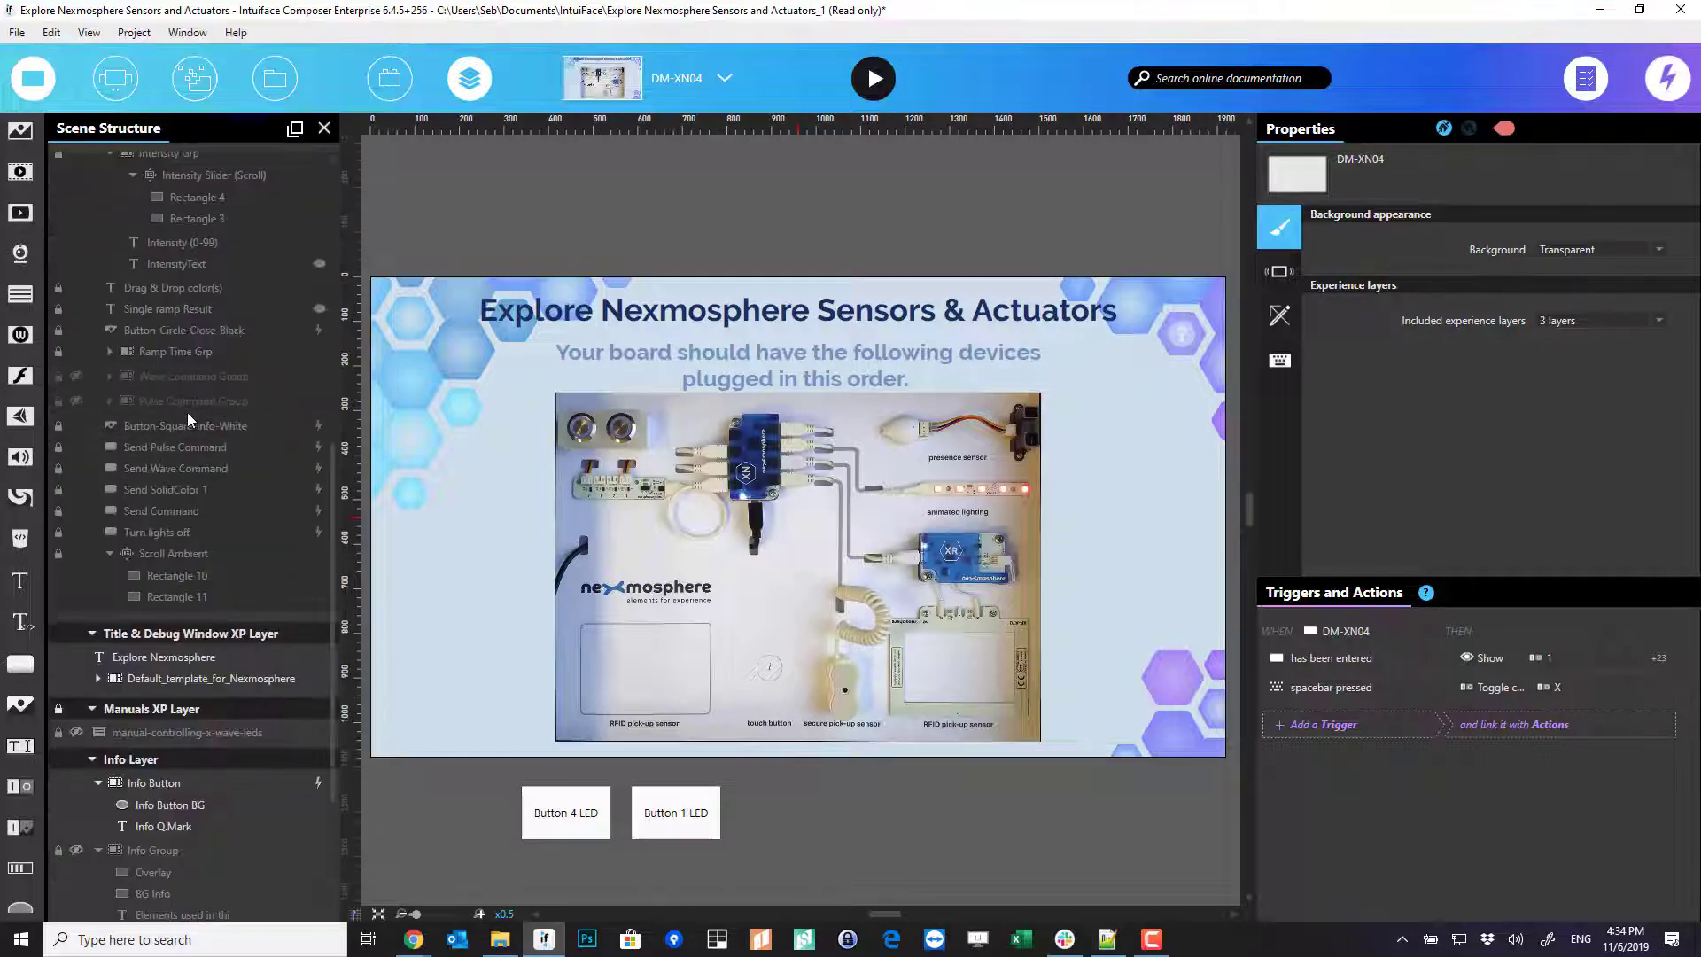
scroll(178, 301, up, 4)
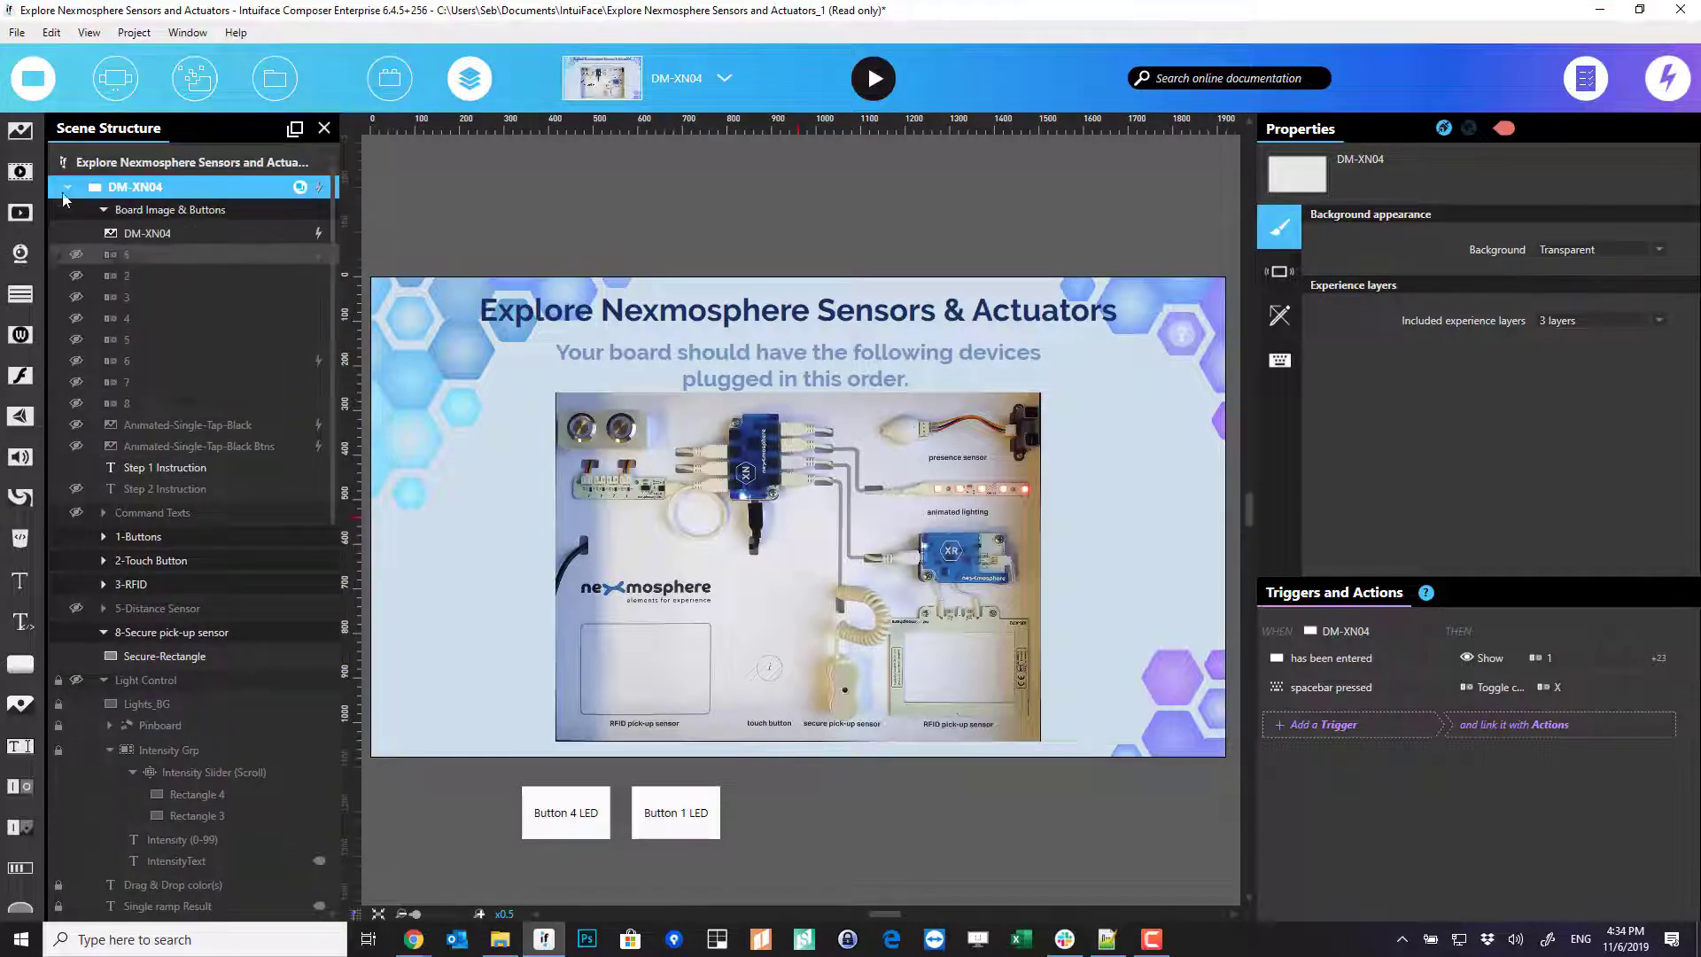
click(106, 212)
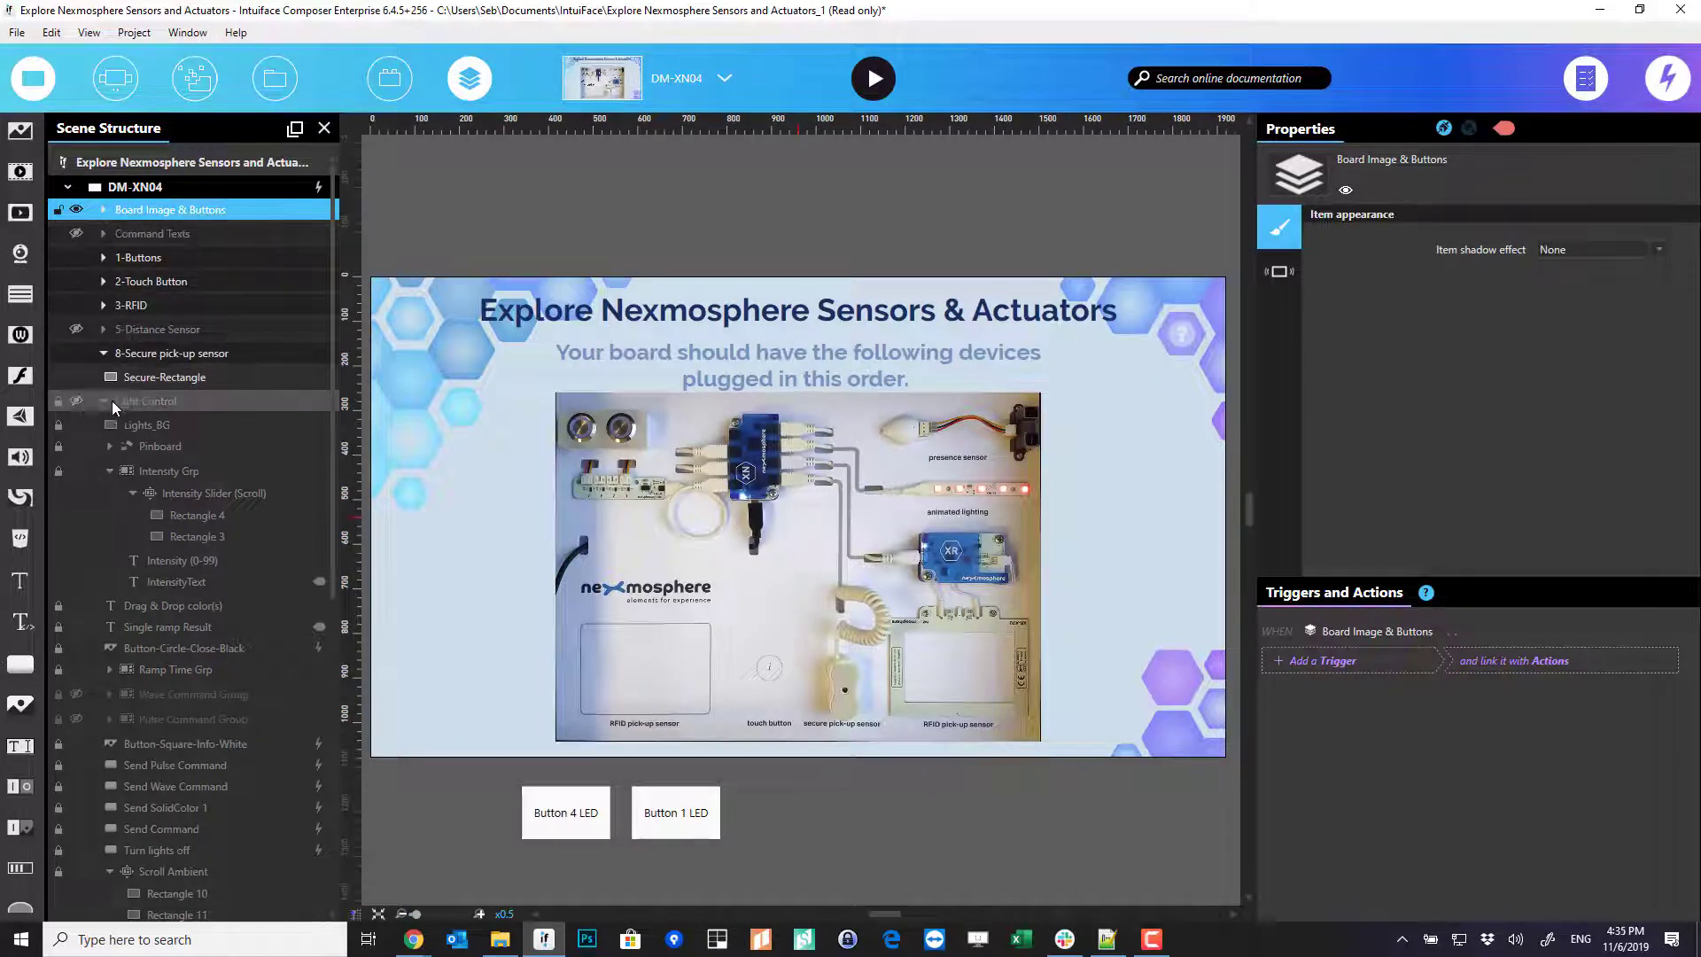
click(76, 401)
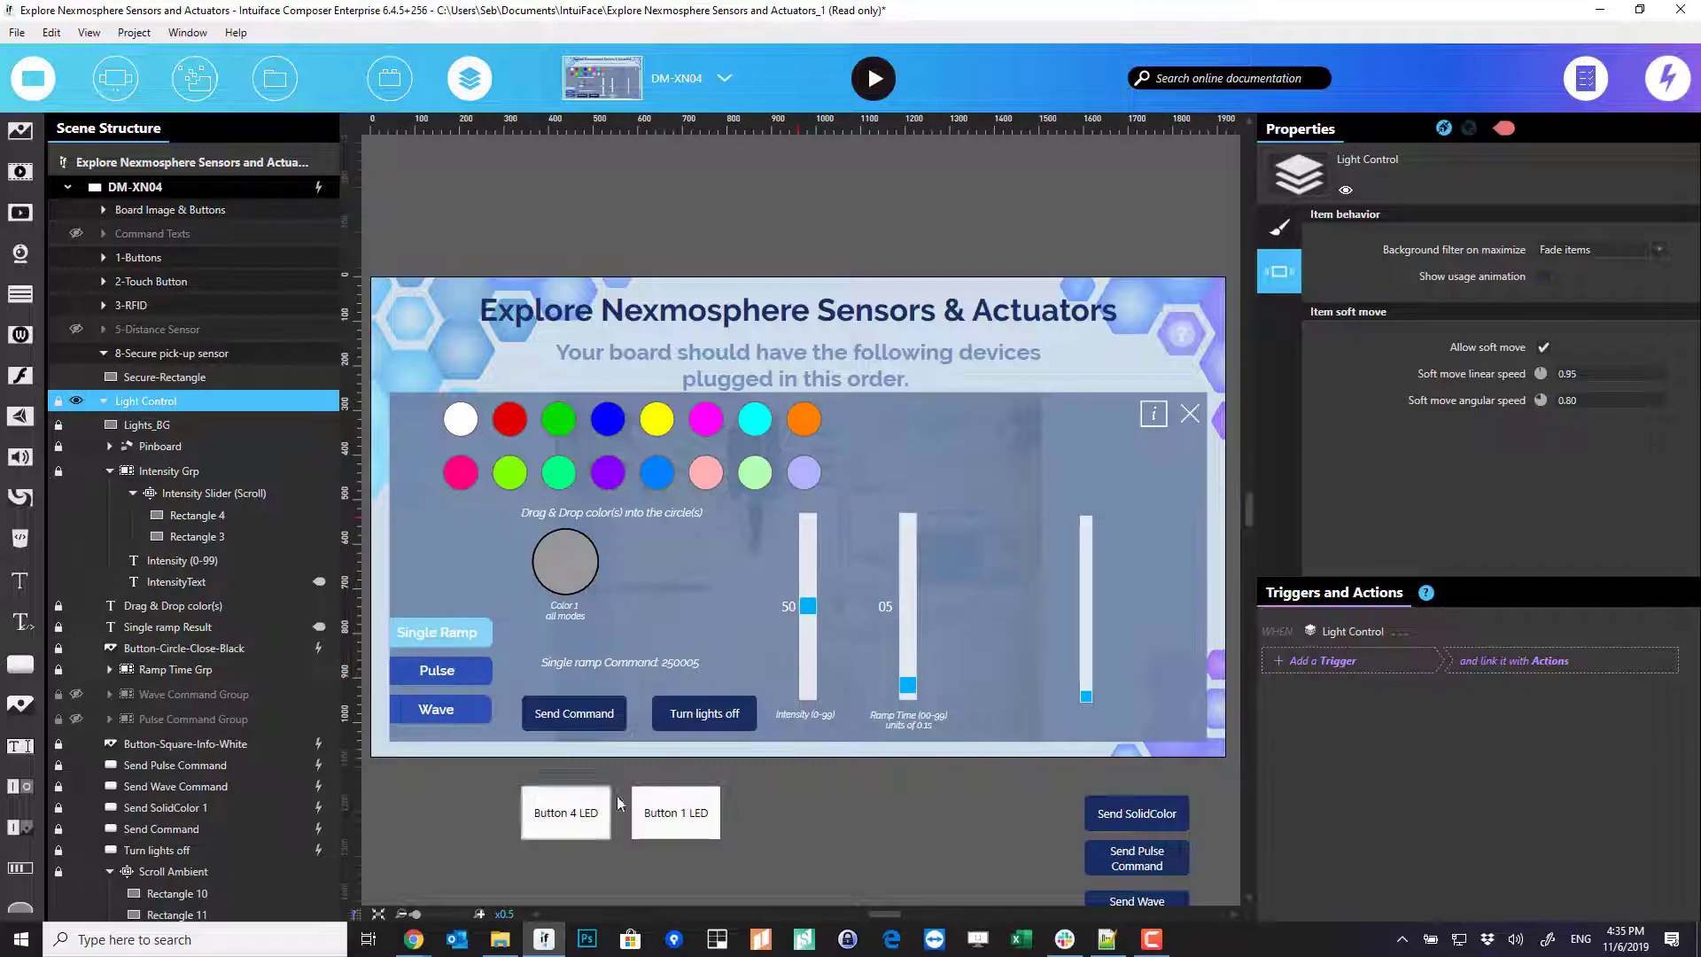
- Select Send Command to view its three release triggers (SolidColor 1, Pulse, Wave)
click(595, 713)
click(530, 716)
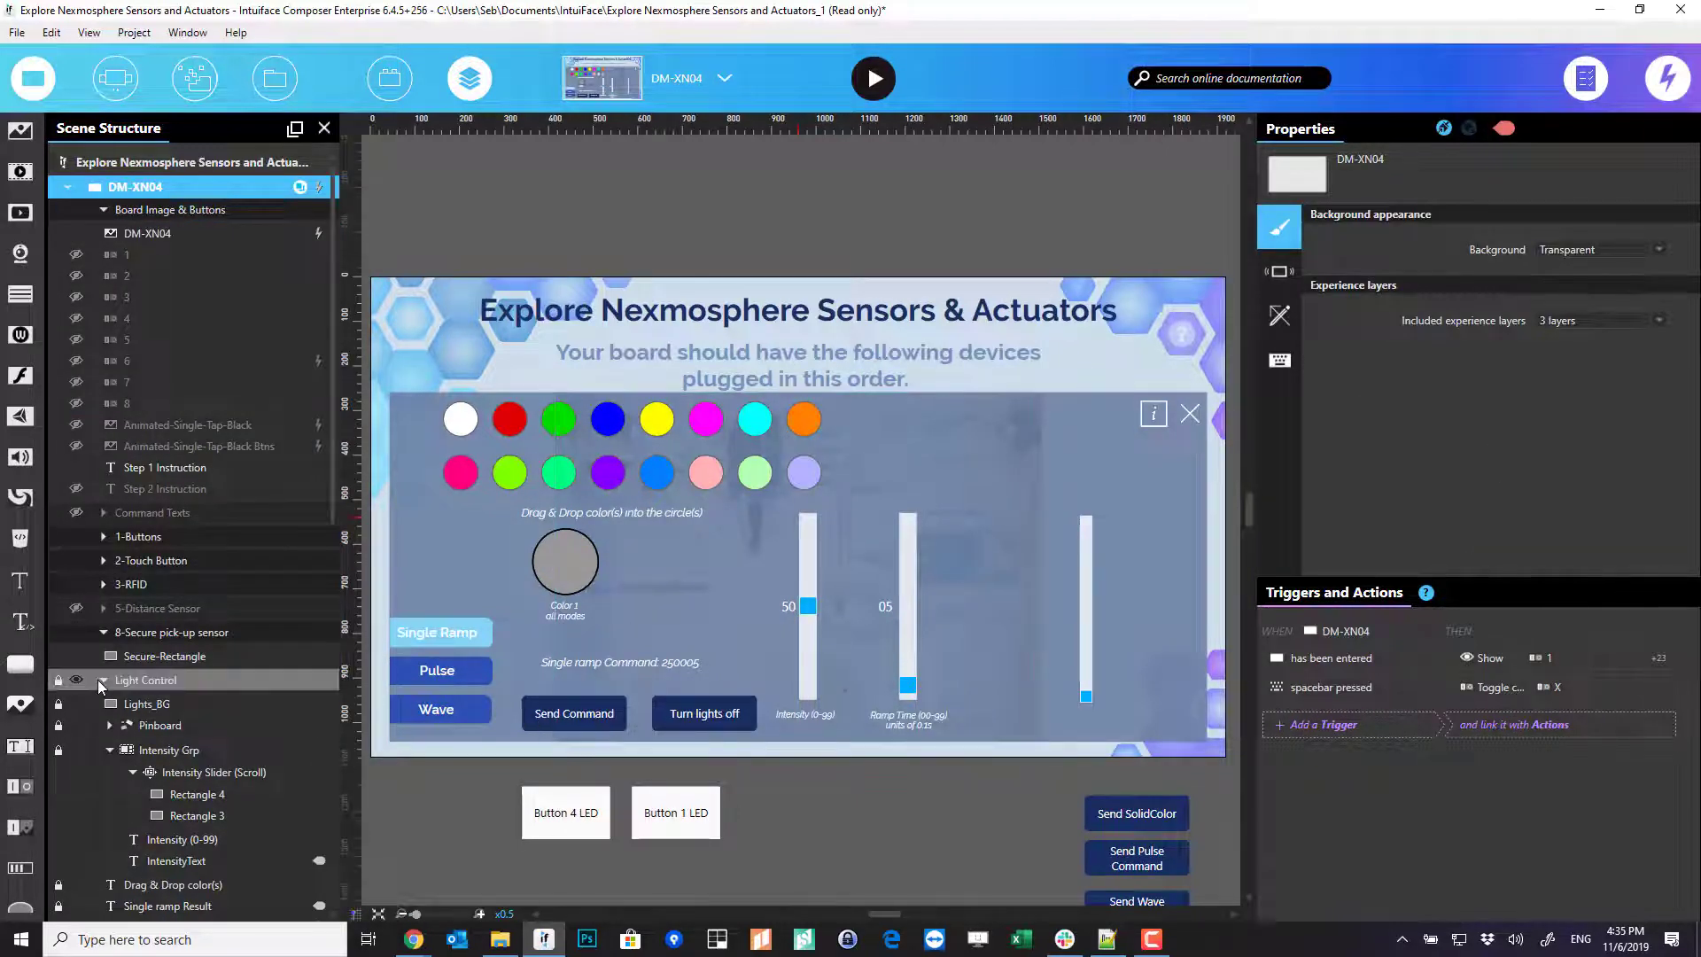
scroll(159, 578, down, 3)
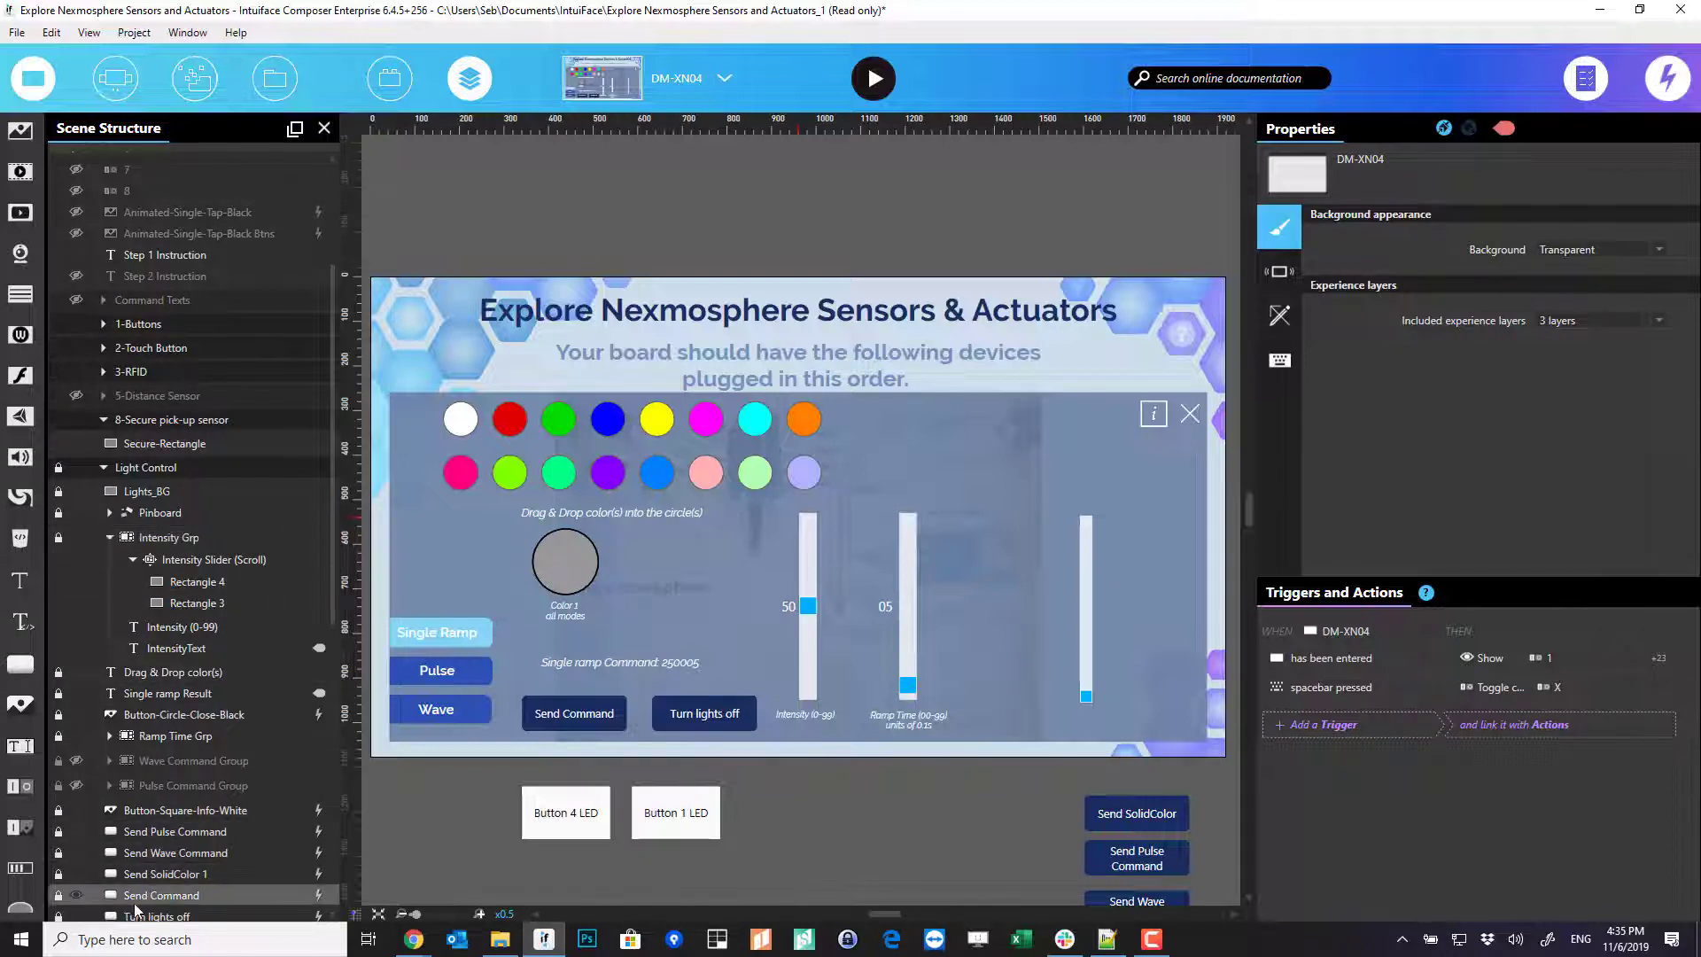
click(136, 902)
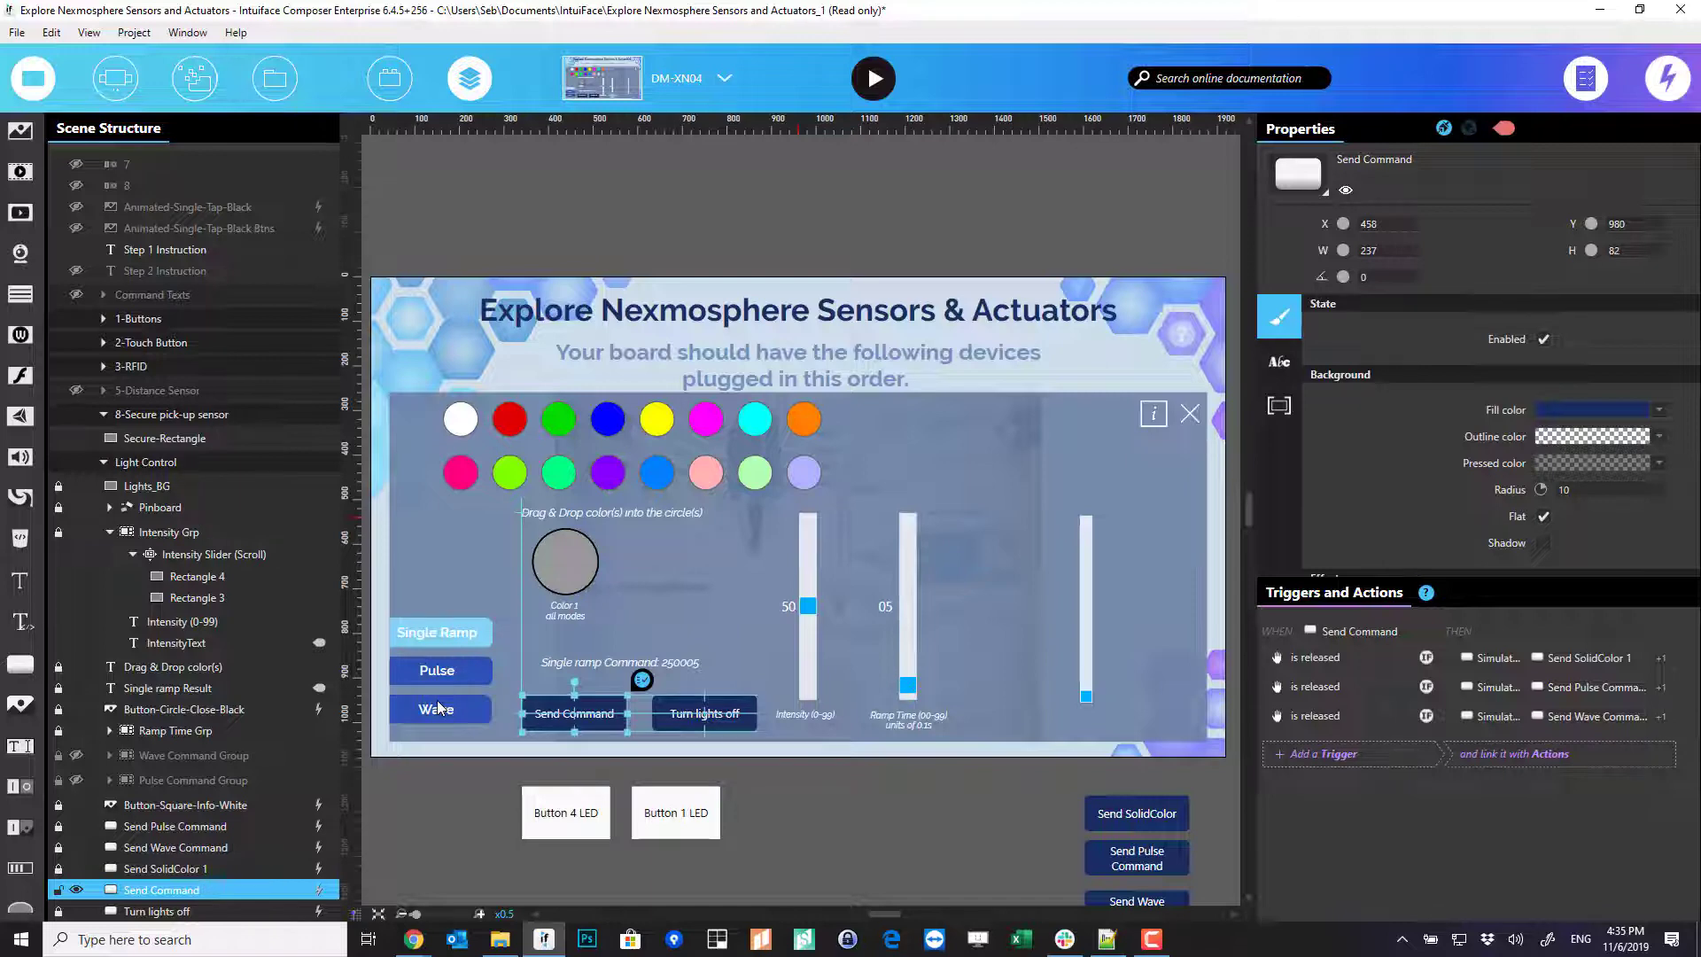
- Open Send SolidColor 1's release action: X-Script command with type X, address 006, format B
click(964, 822)
scroll(925, 615, down, 1)
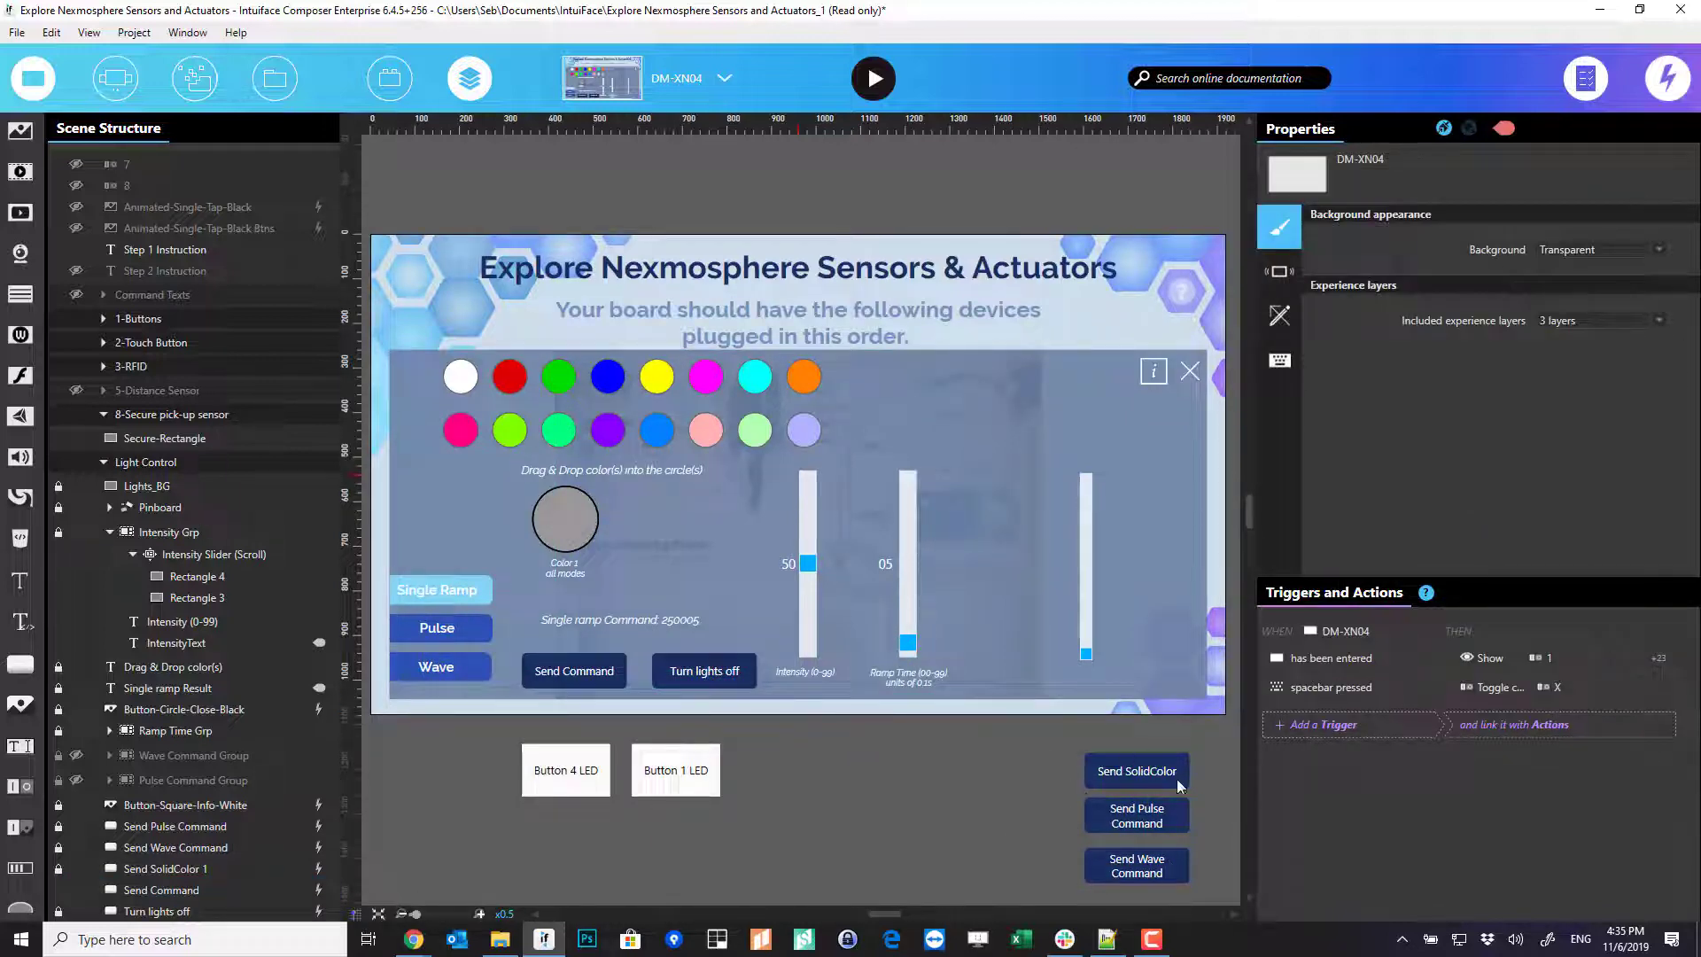
click(202, 870)
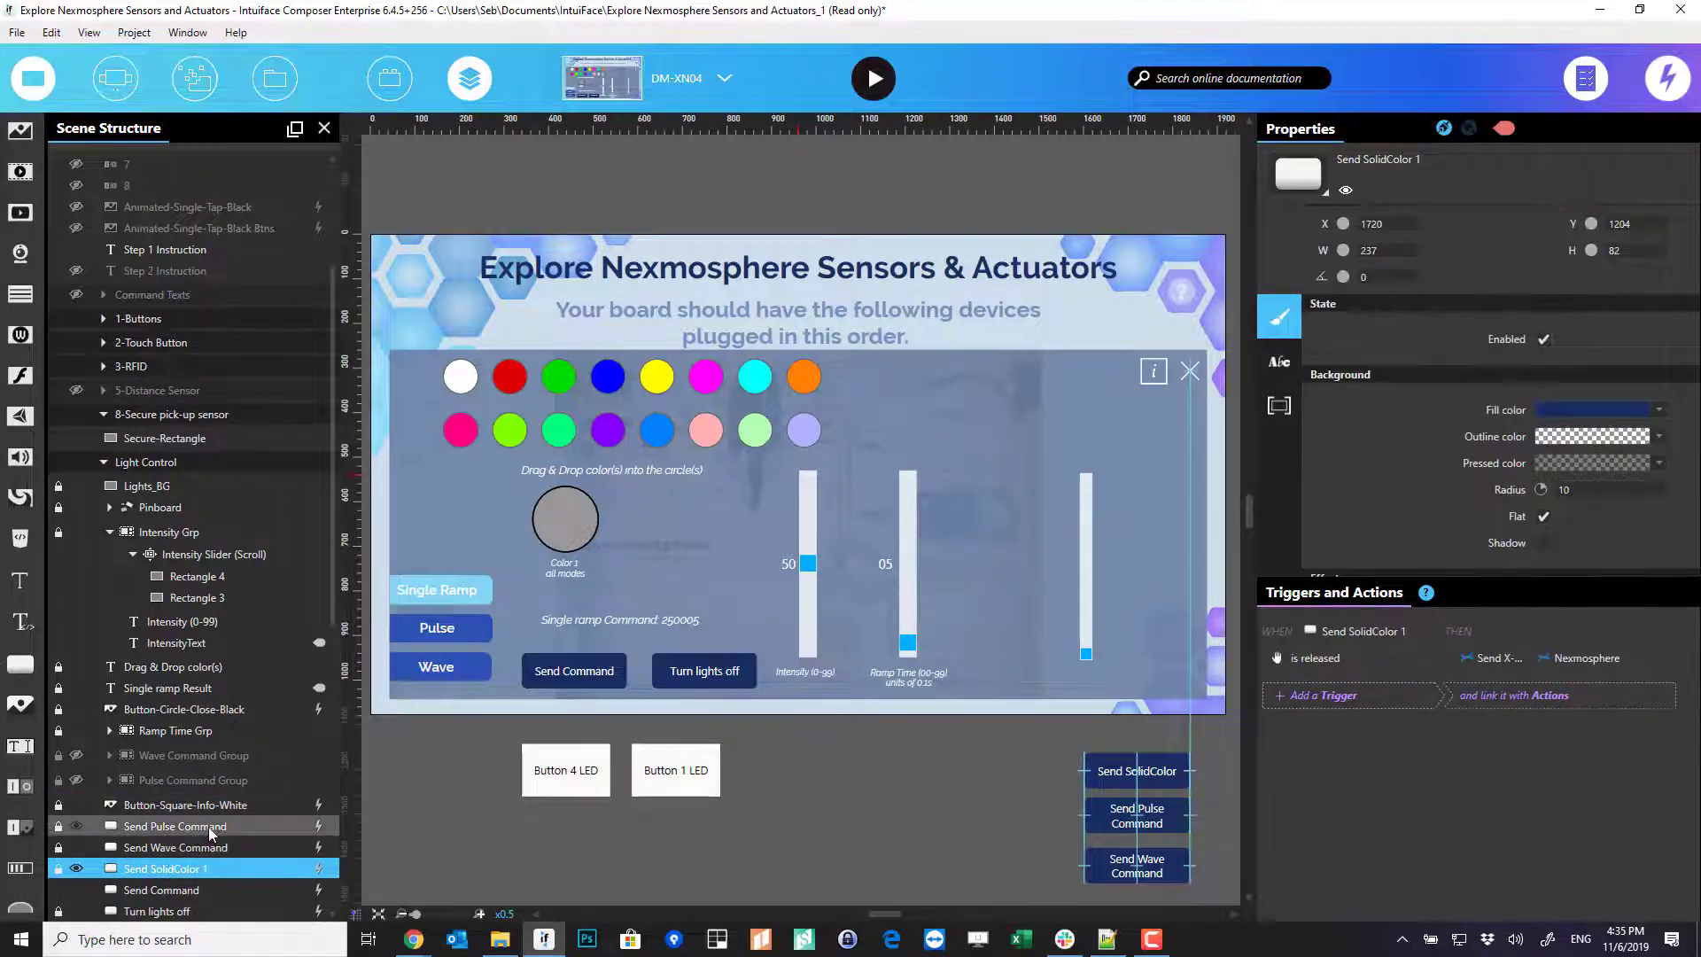
click(210, 847)
click(191, 870)
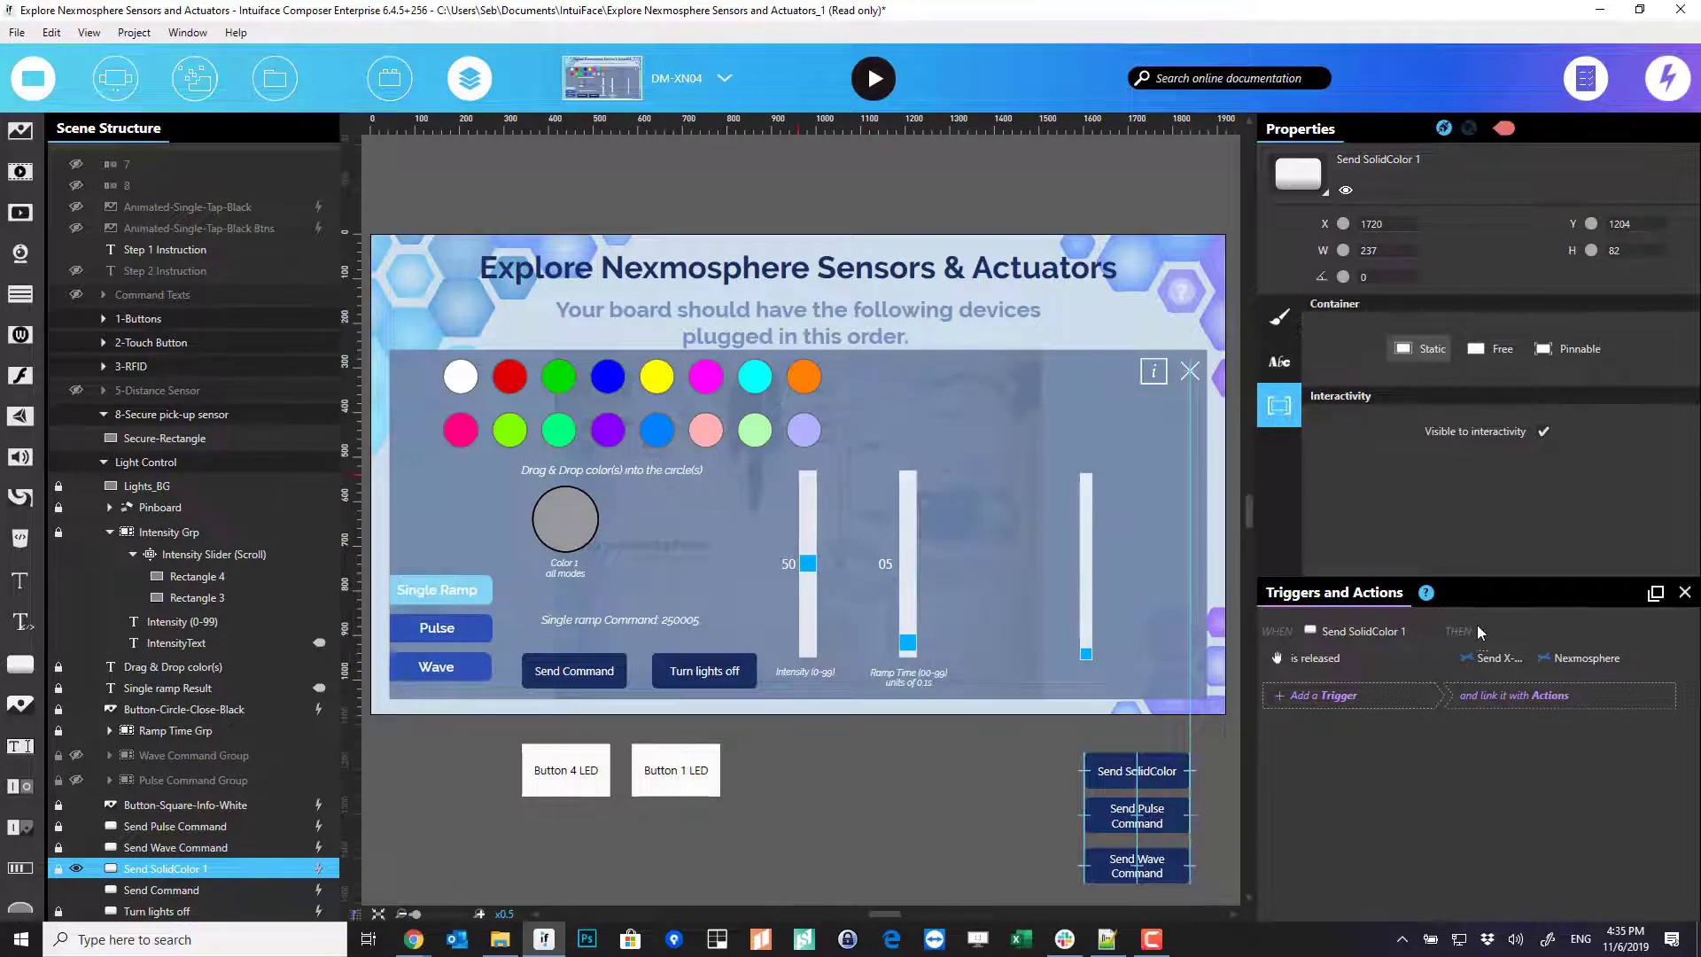
double_click(1471, 657)
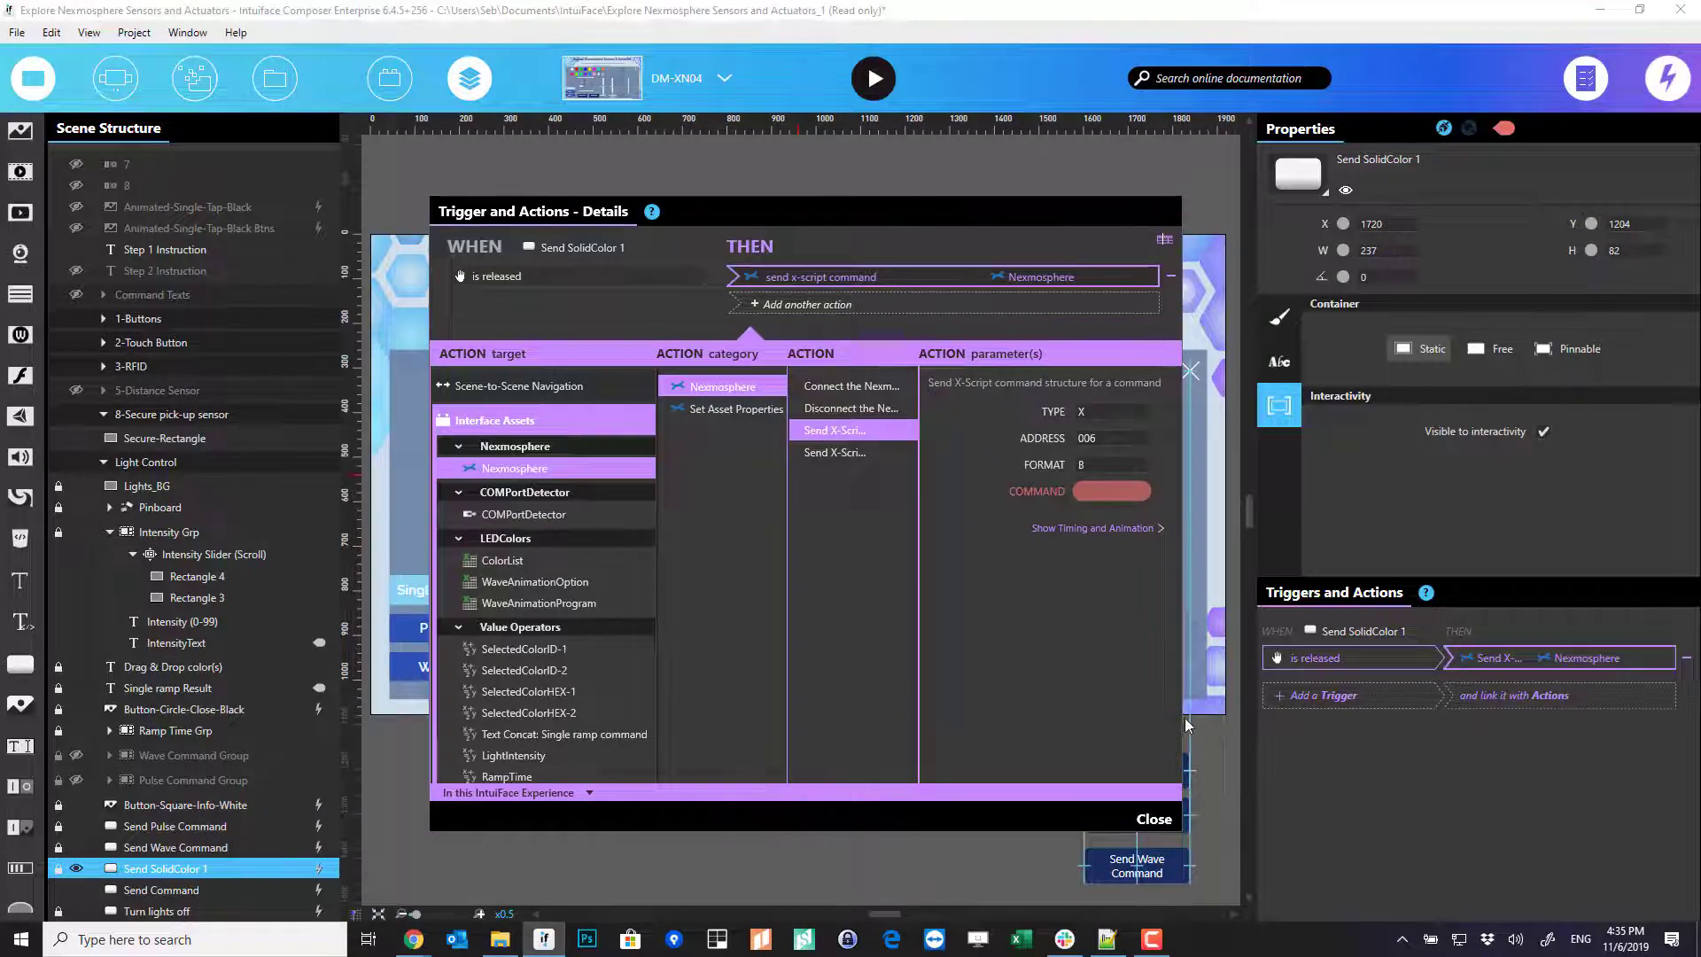
drag(1184, 718, 1507, 717)
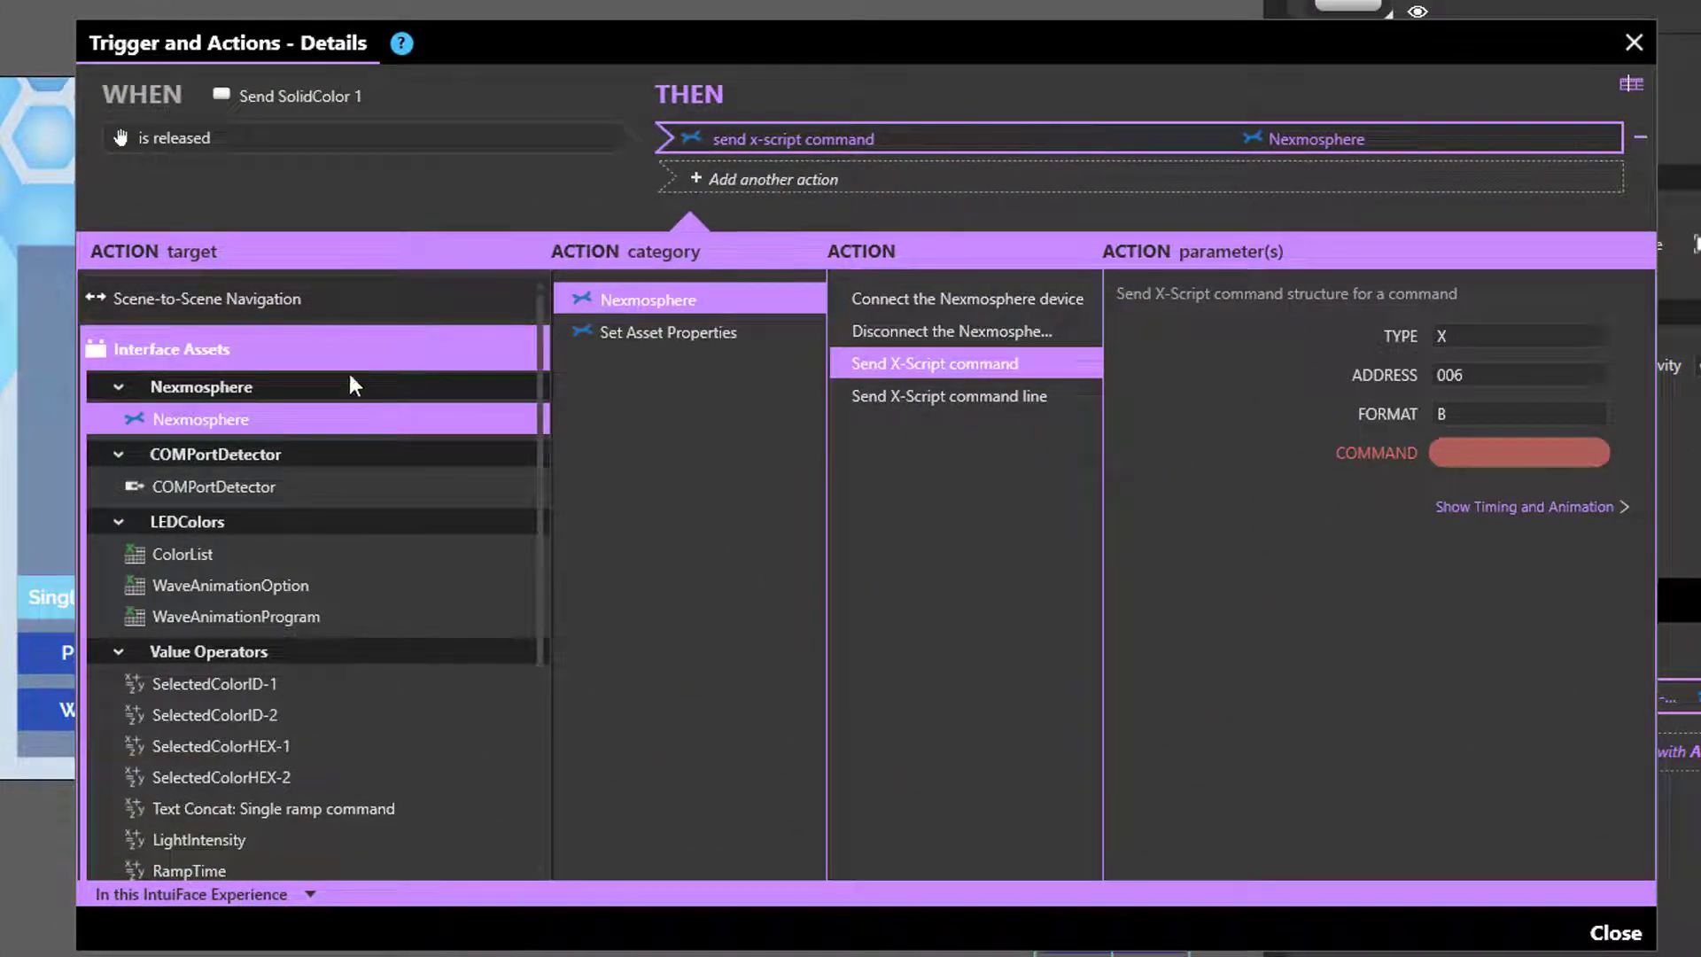
click(799, 307)
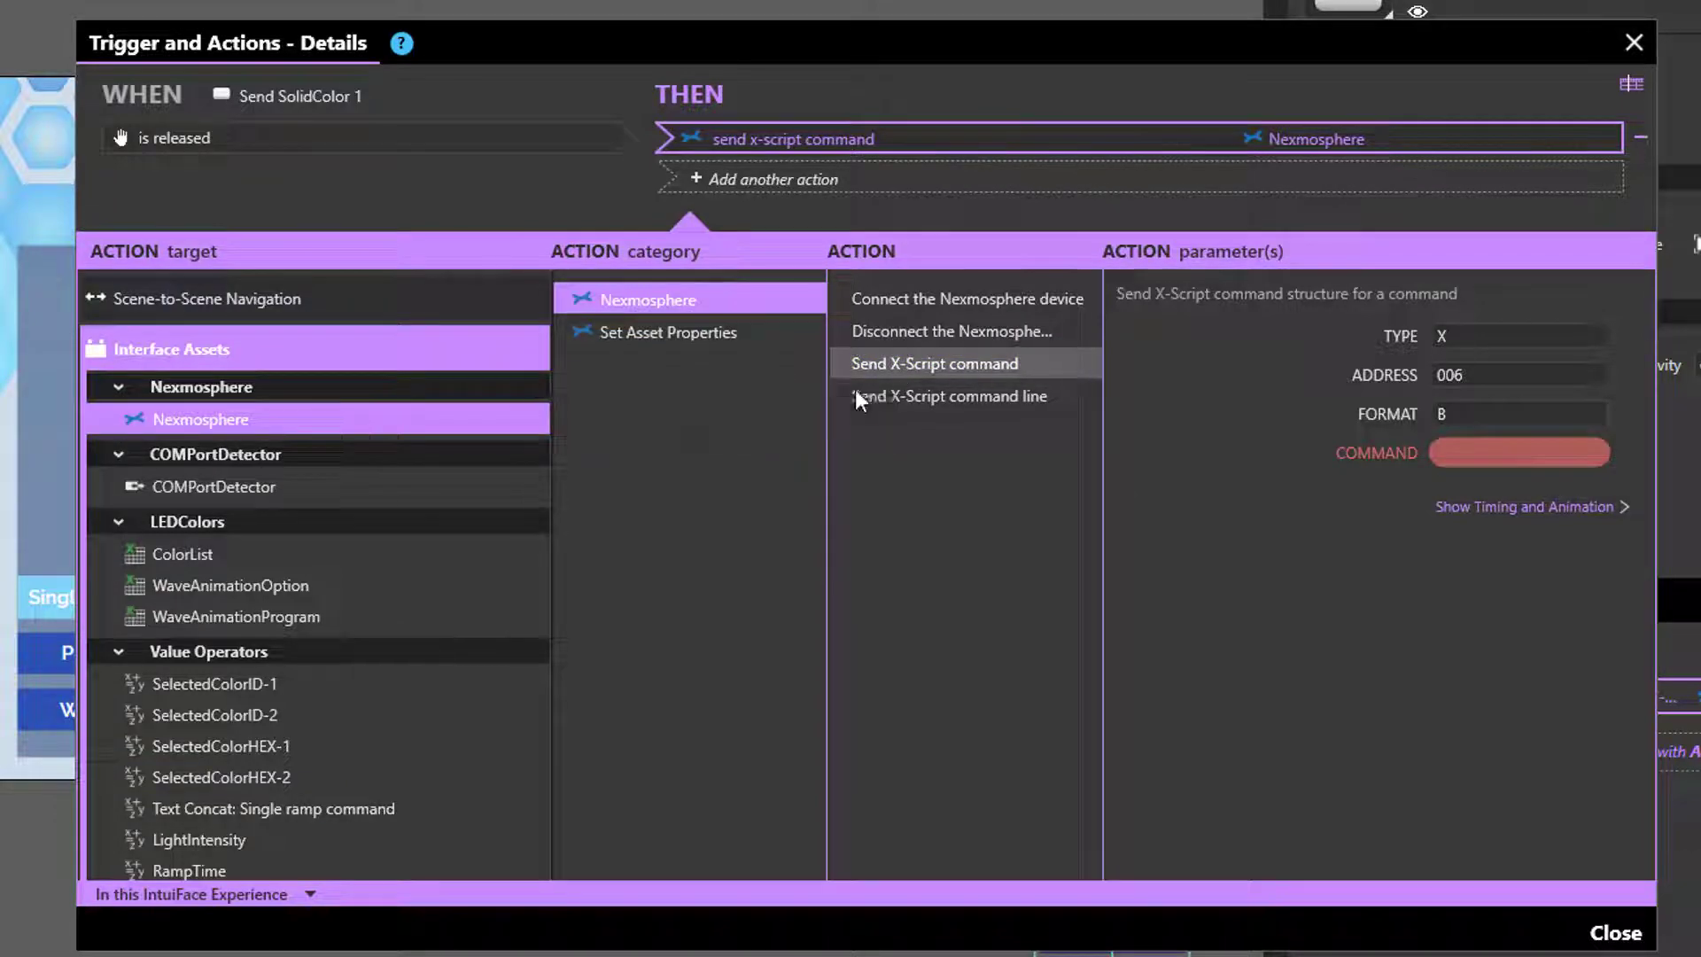
click(886, 365)
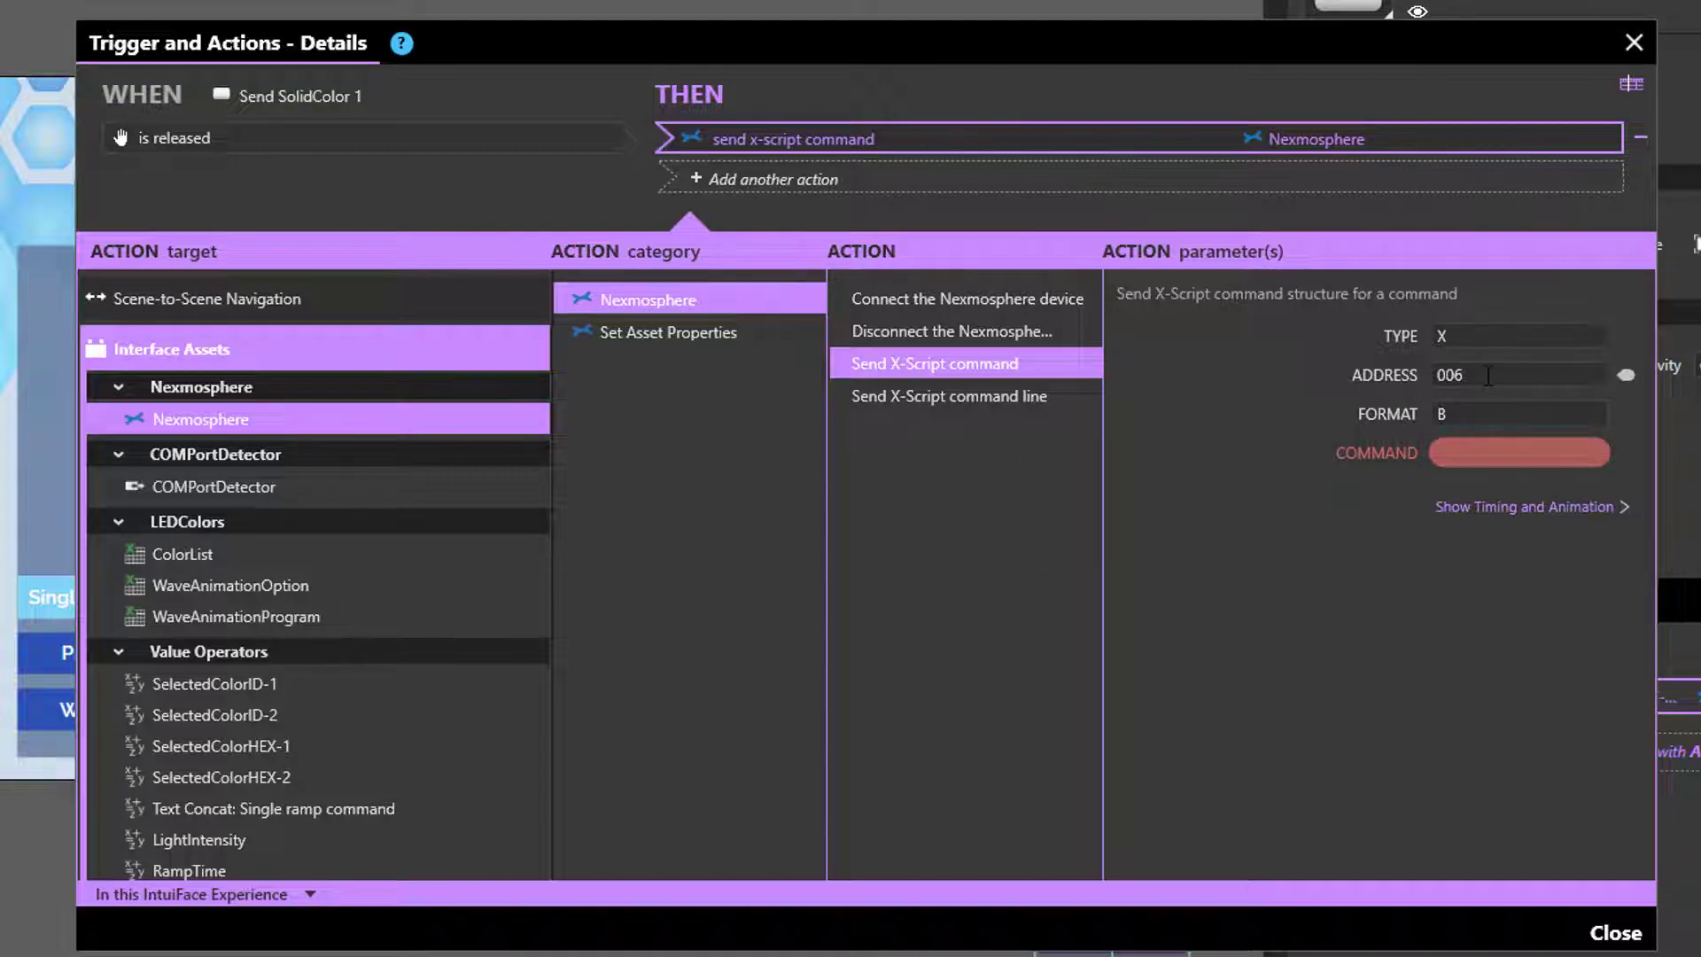
drag(1486, 376, 1352, 378)
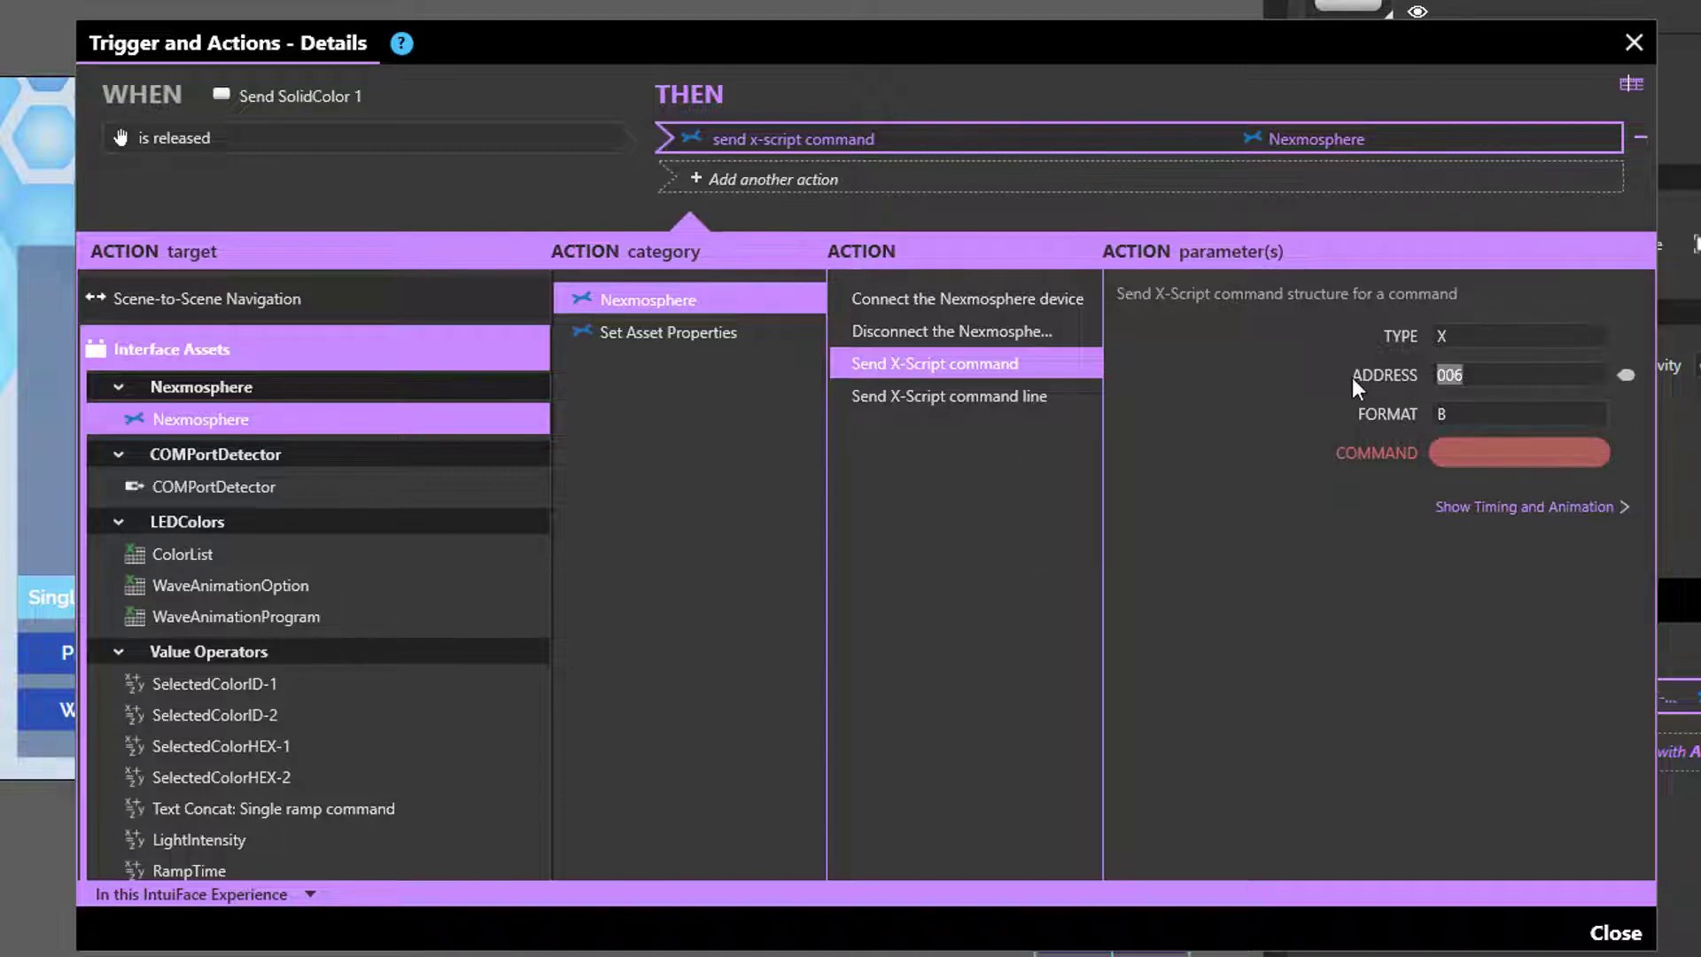
click(1498, 375)
click(1475, 417)
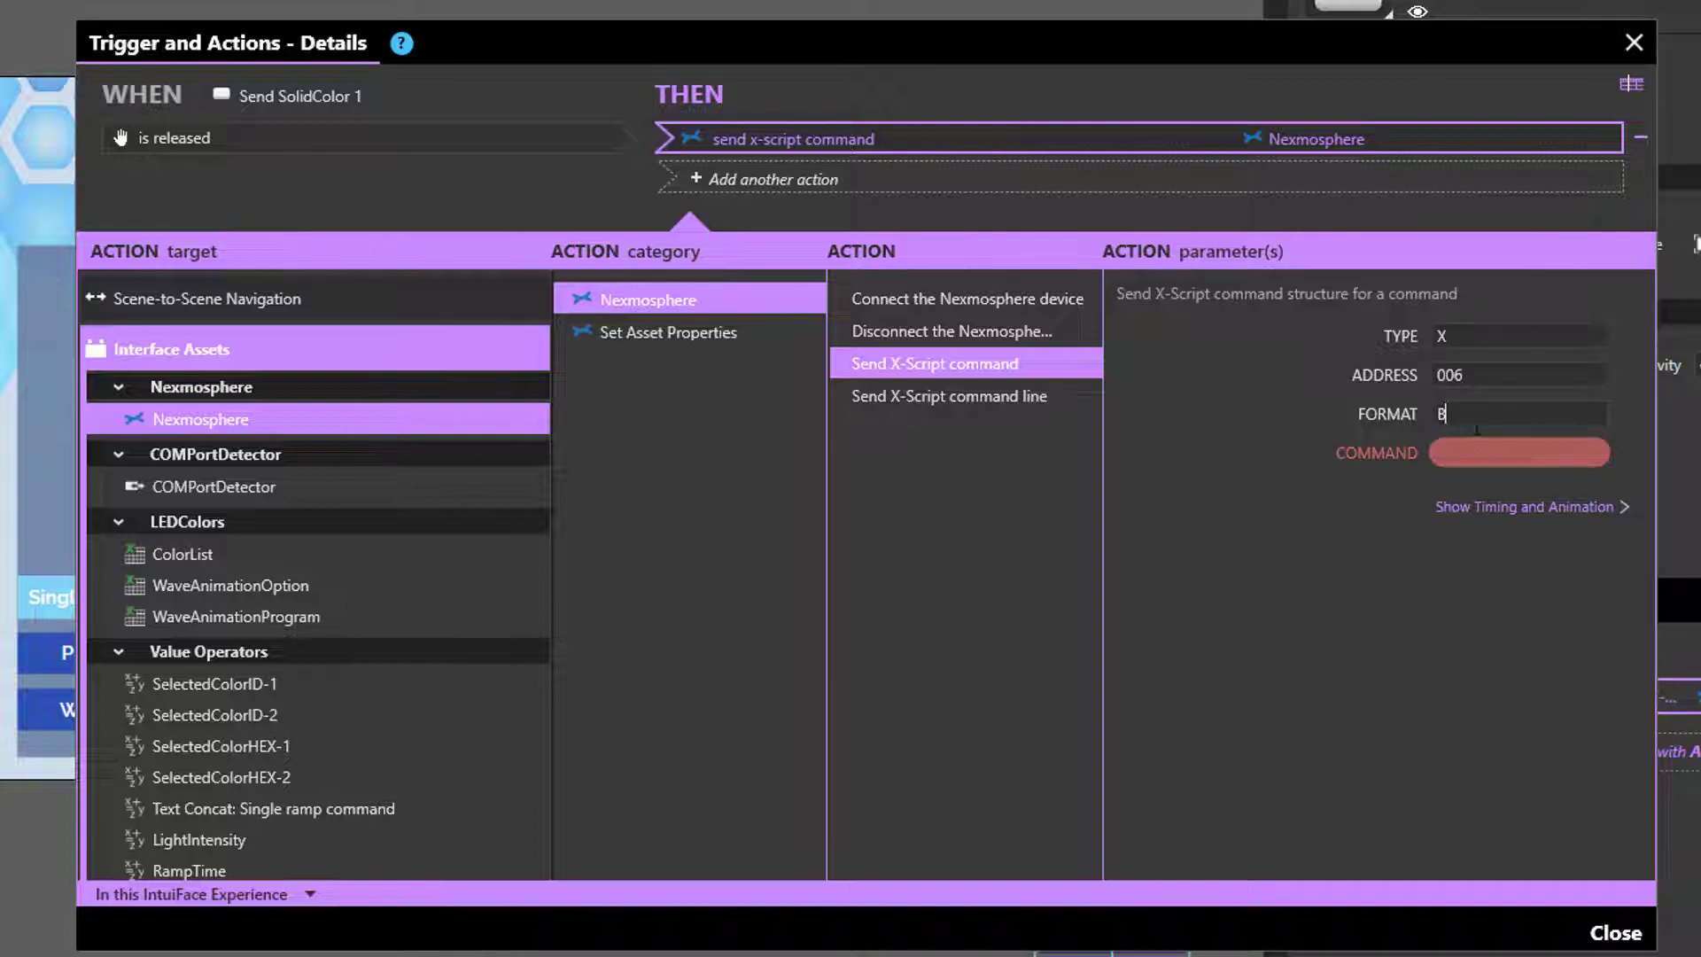
mouse_move(1506, 457)
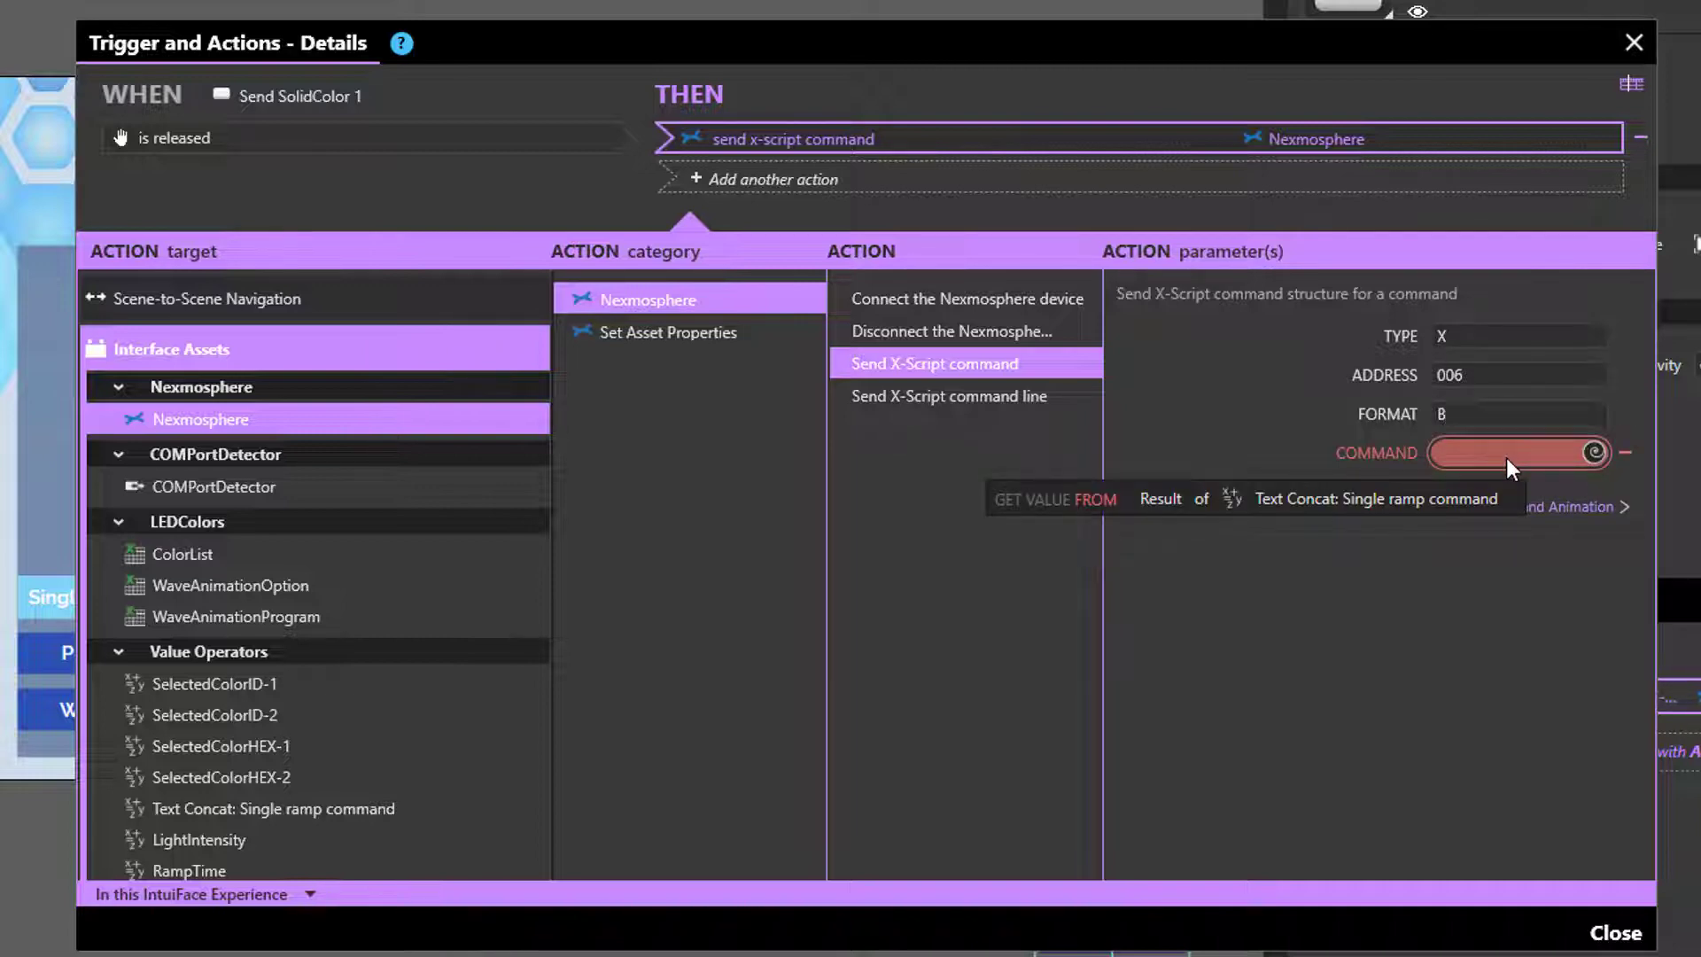
click(1507, 459)
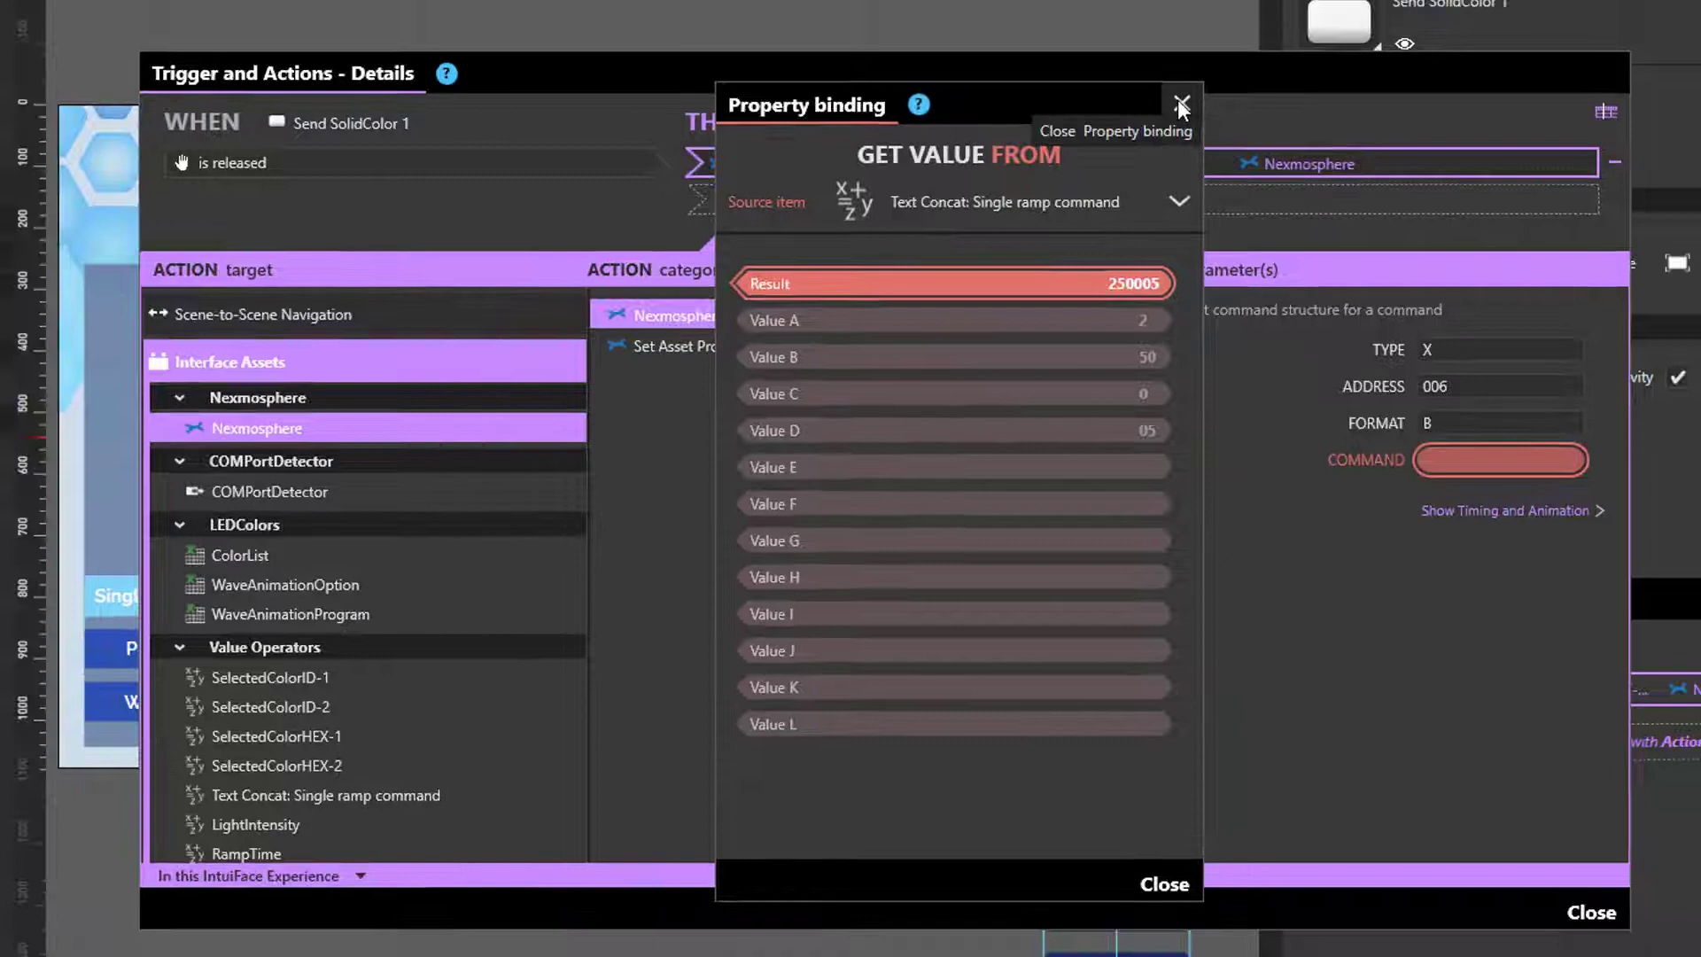
click(1181, 74)
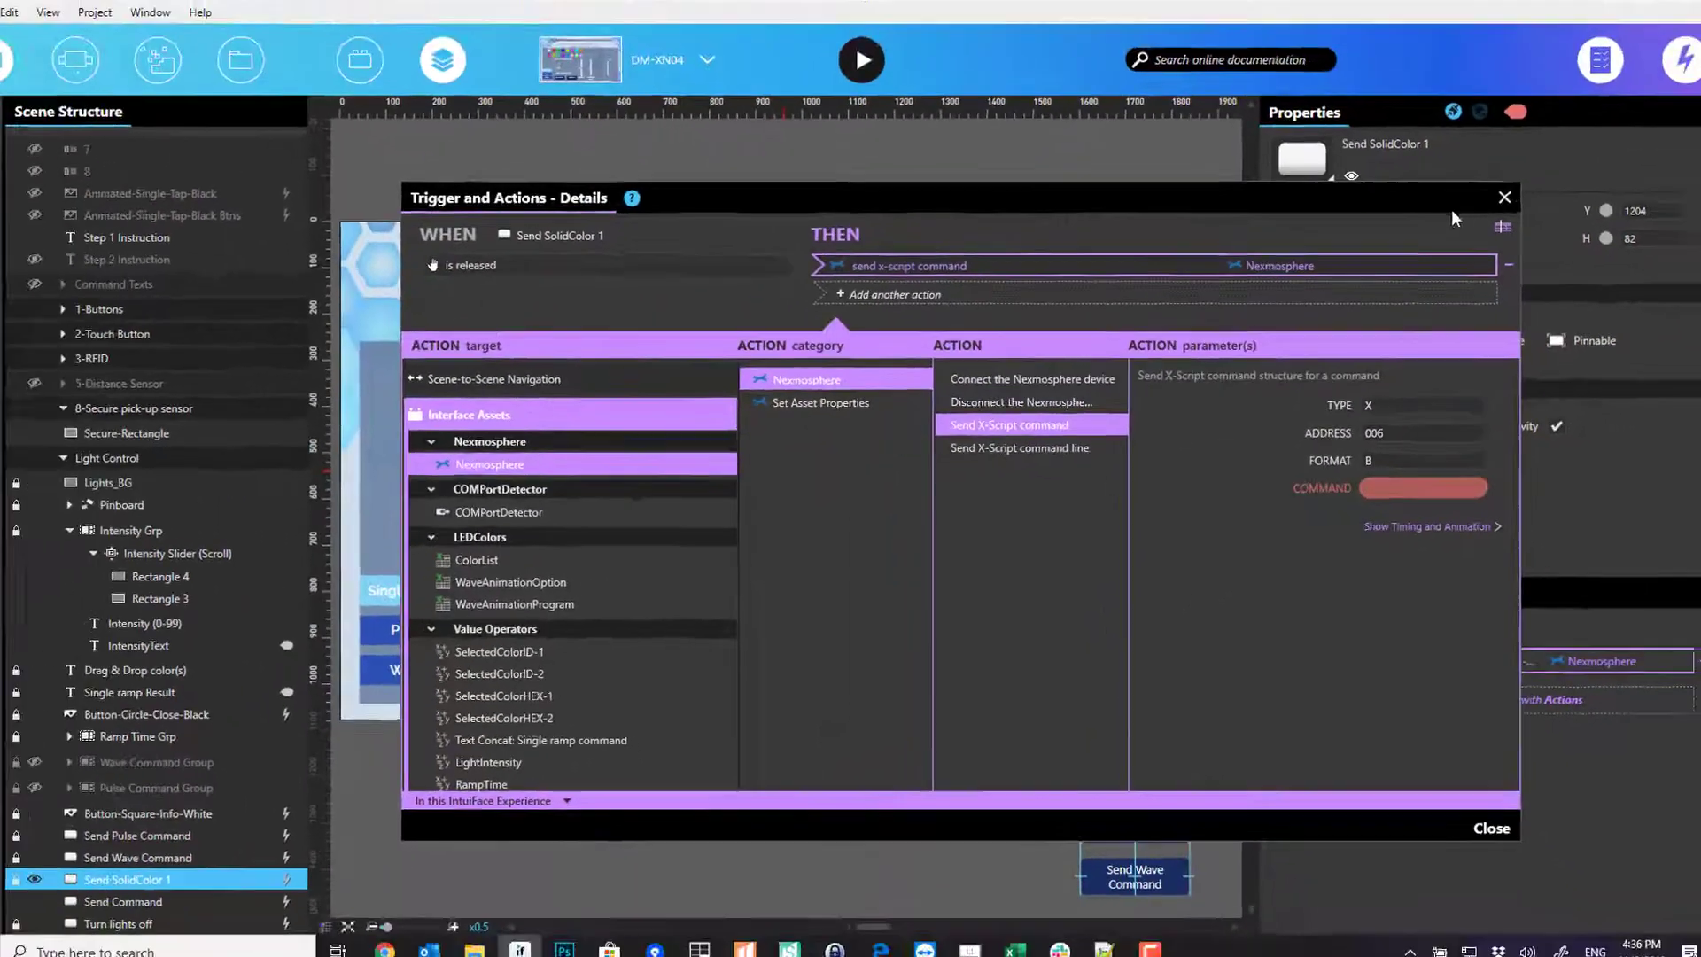
- Show the X-Ray of Text Concat: Single ramp command, joining 2, 50, 0, 05 into 250005
click(336, 286)
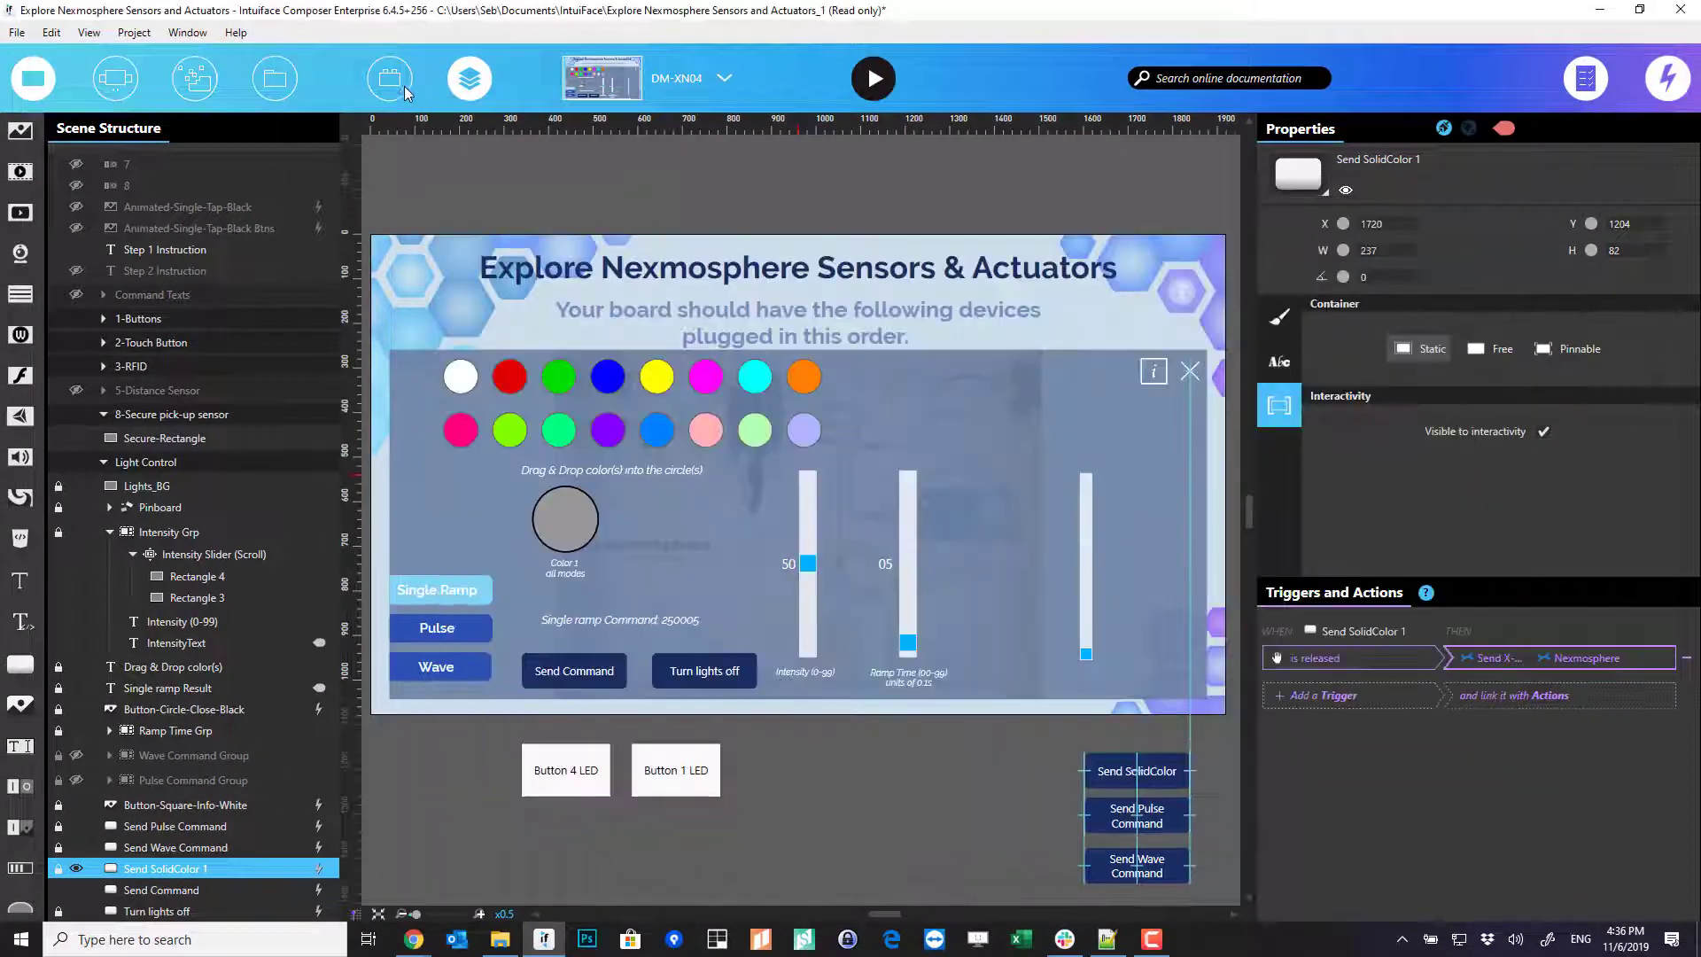
click(376, 84)
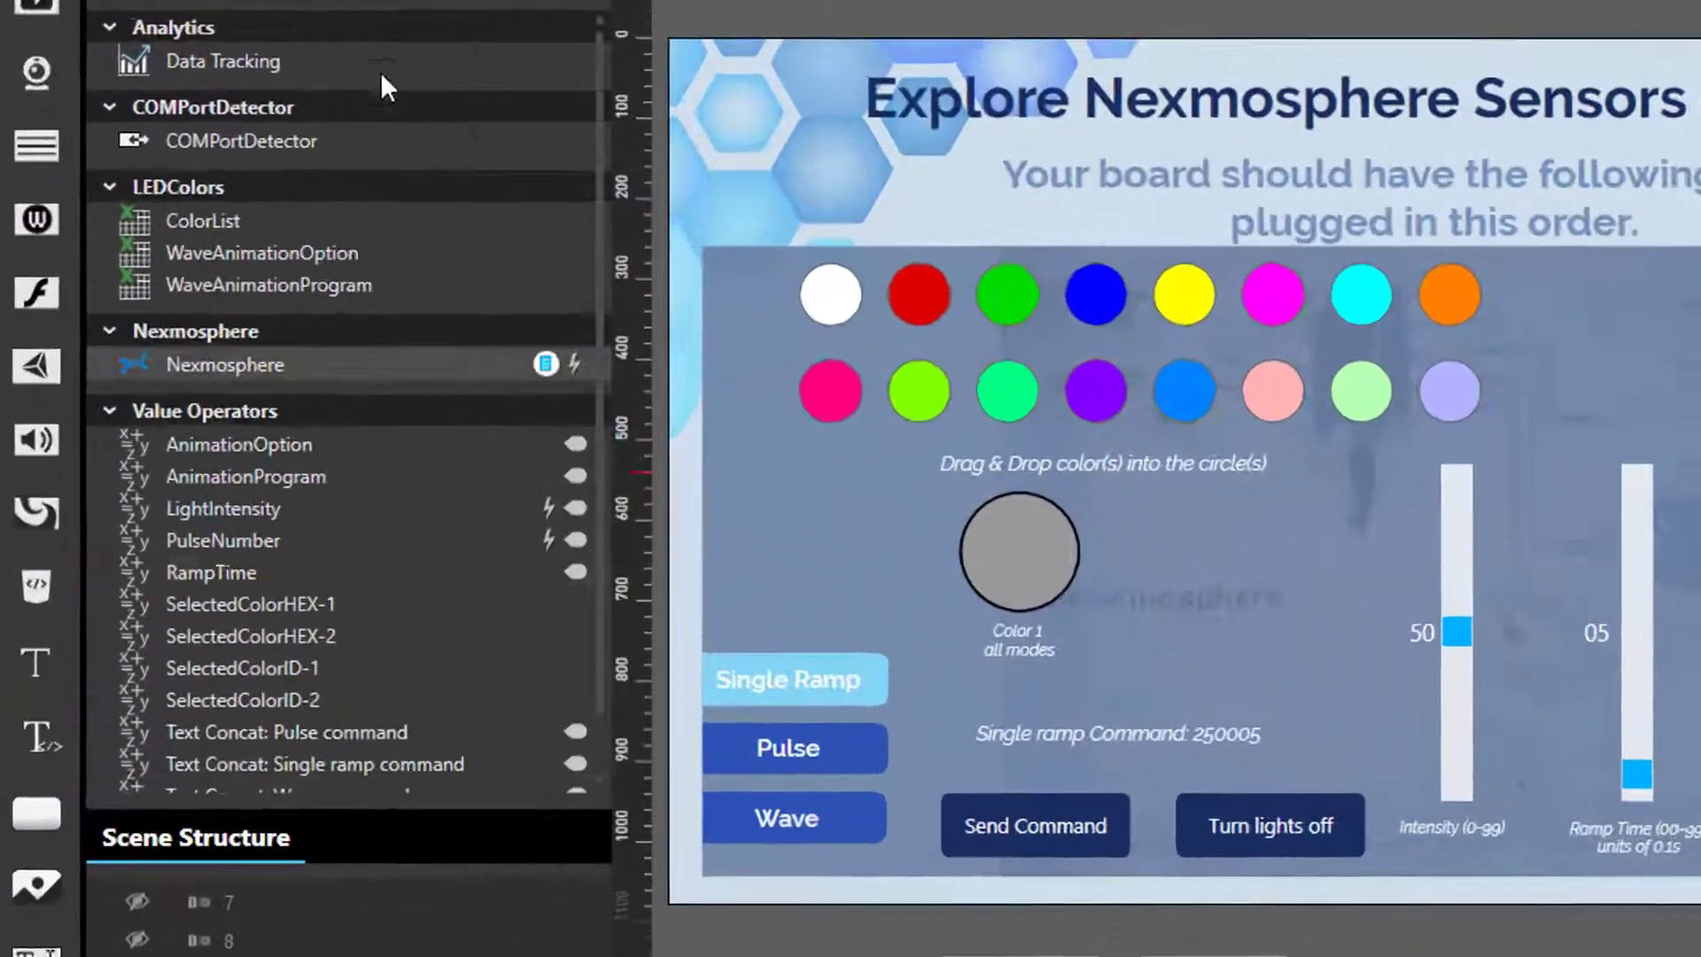
scroll(382, 73, down, 2)
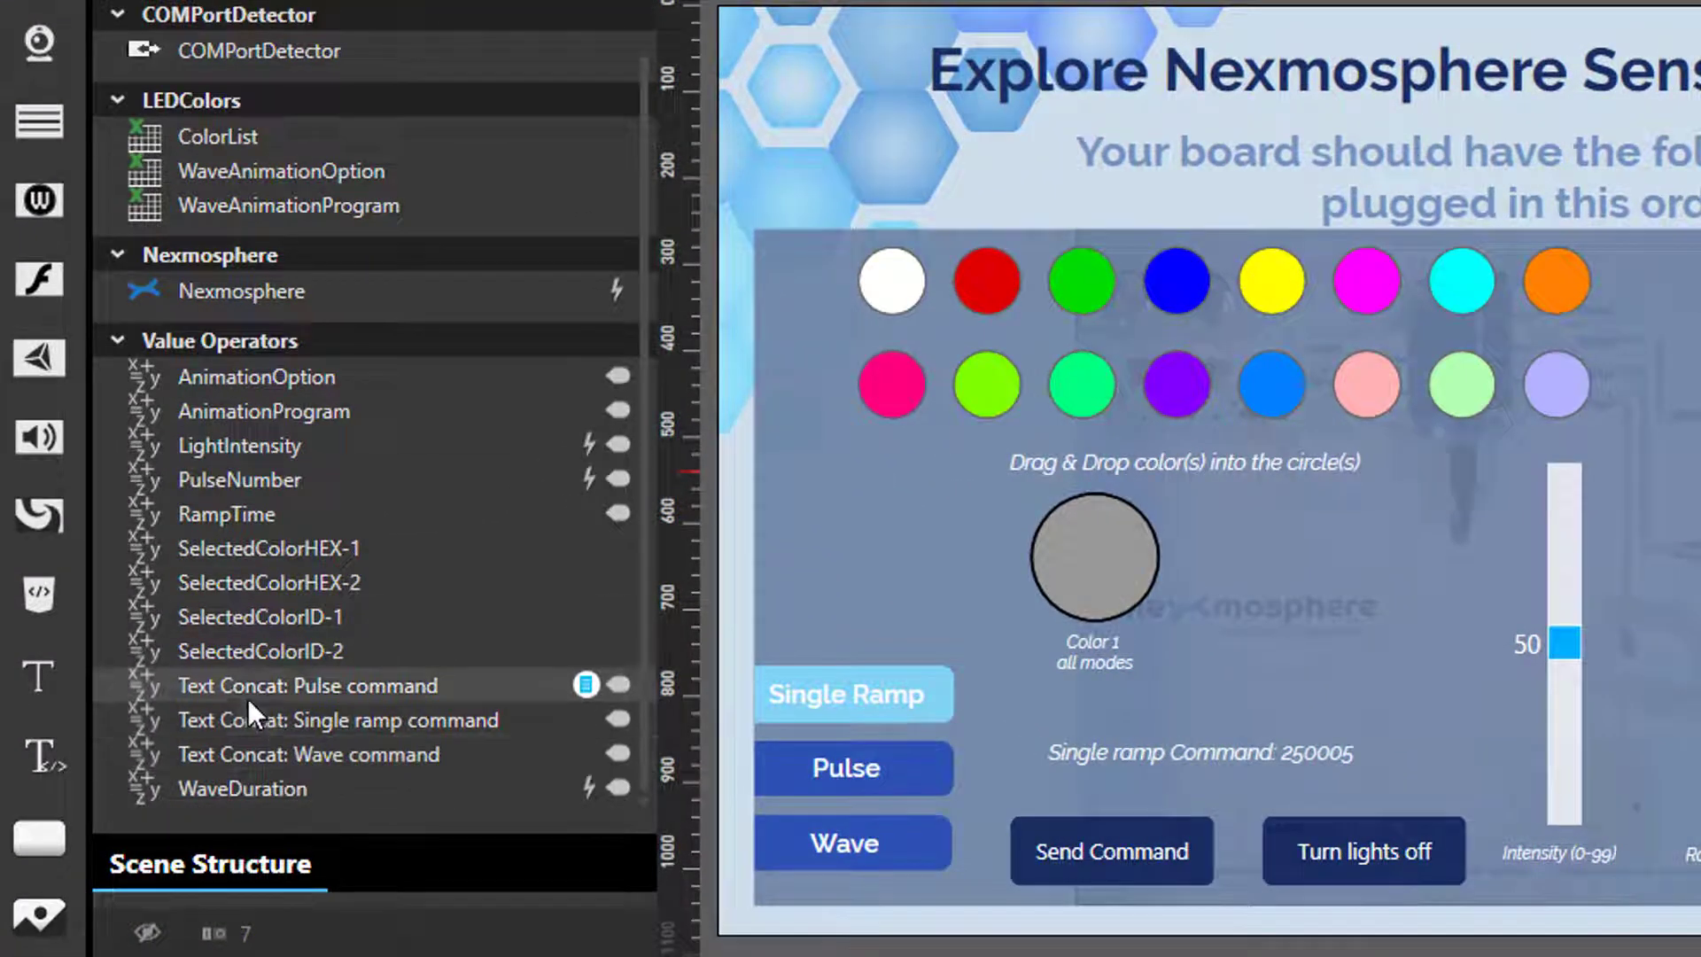
click(276, 718)
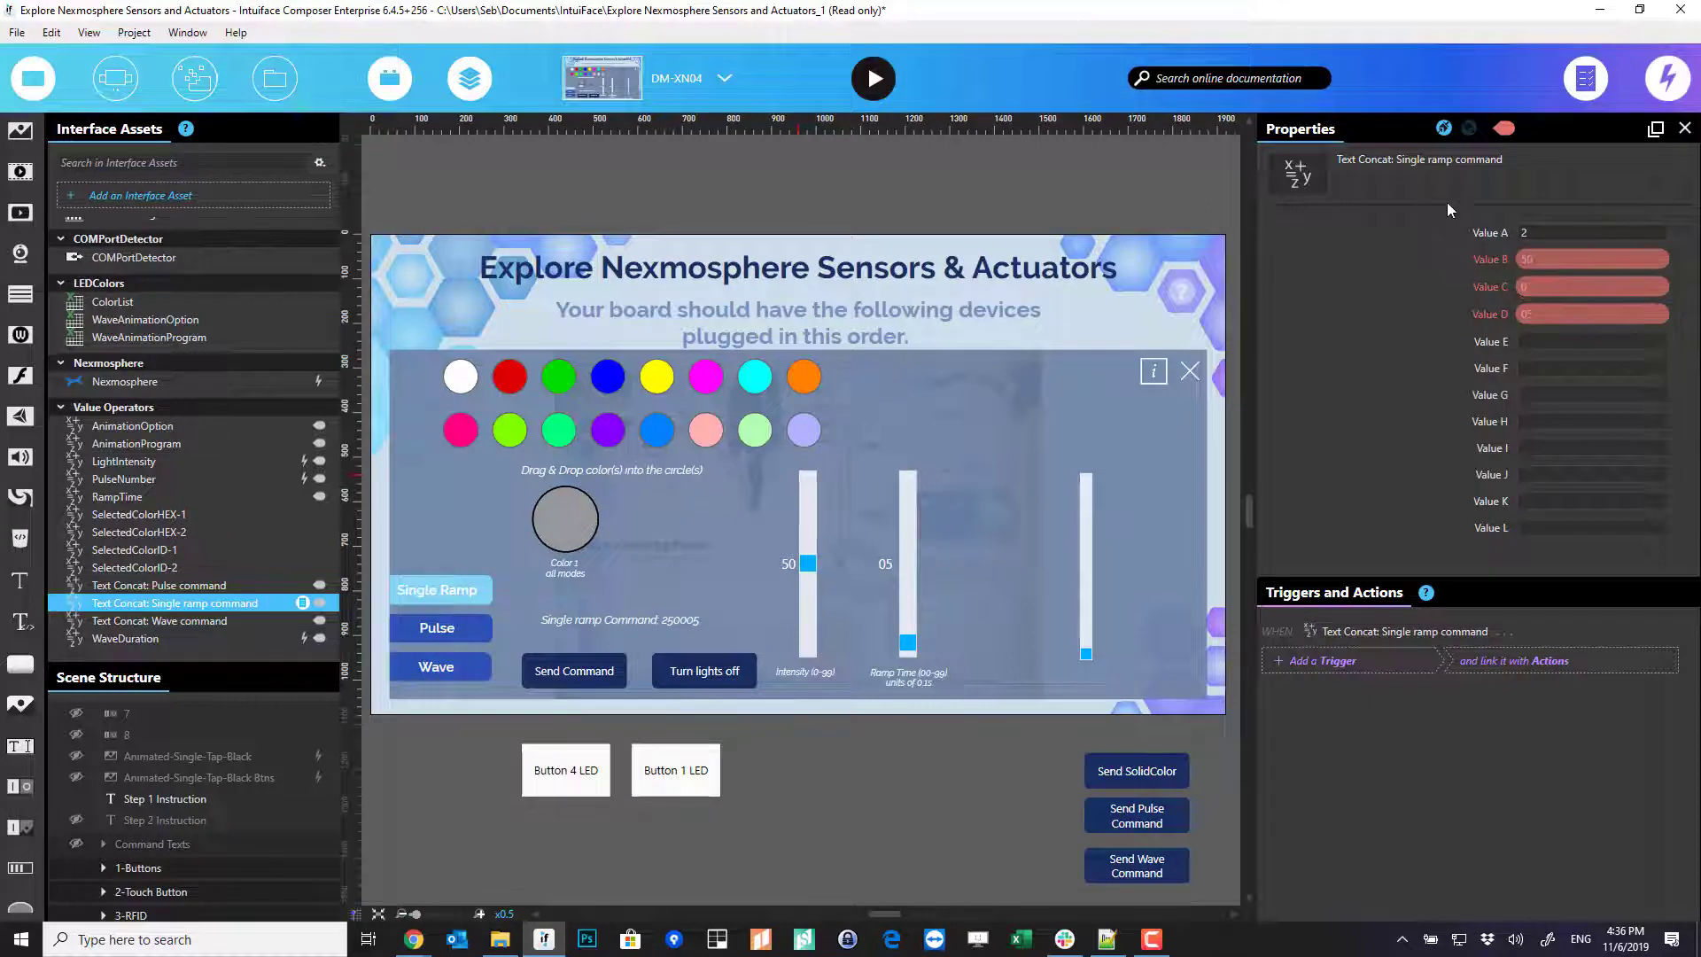
click(302, 604)
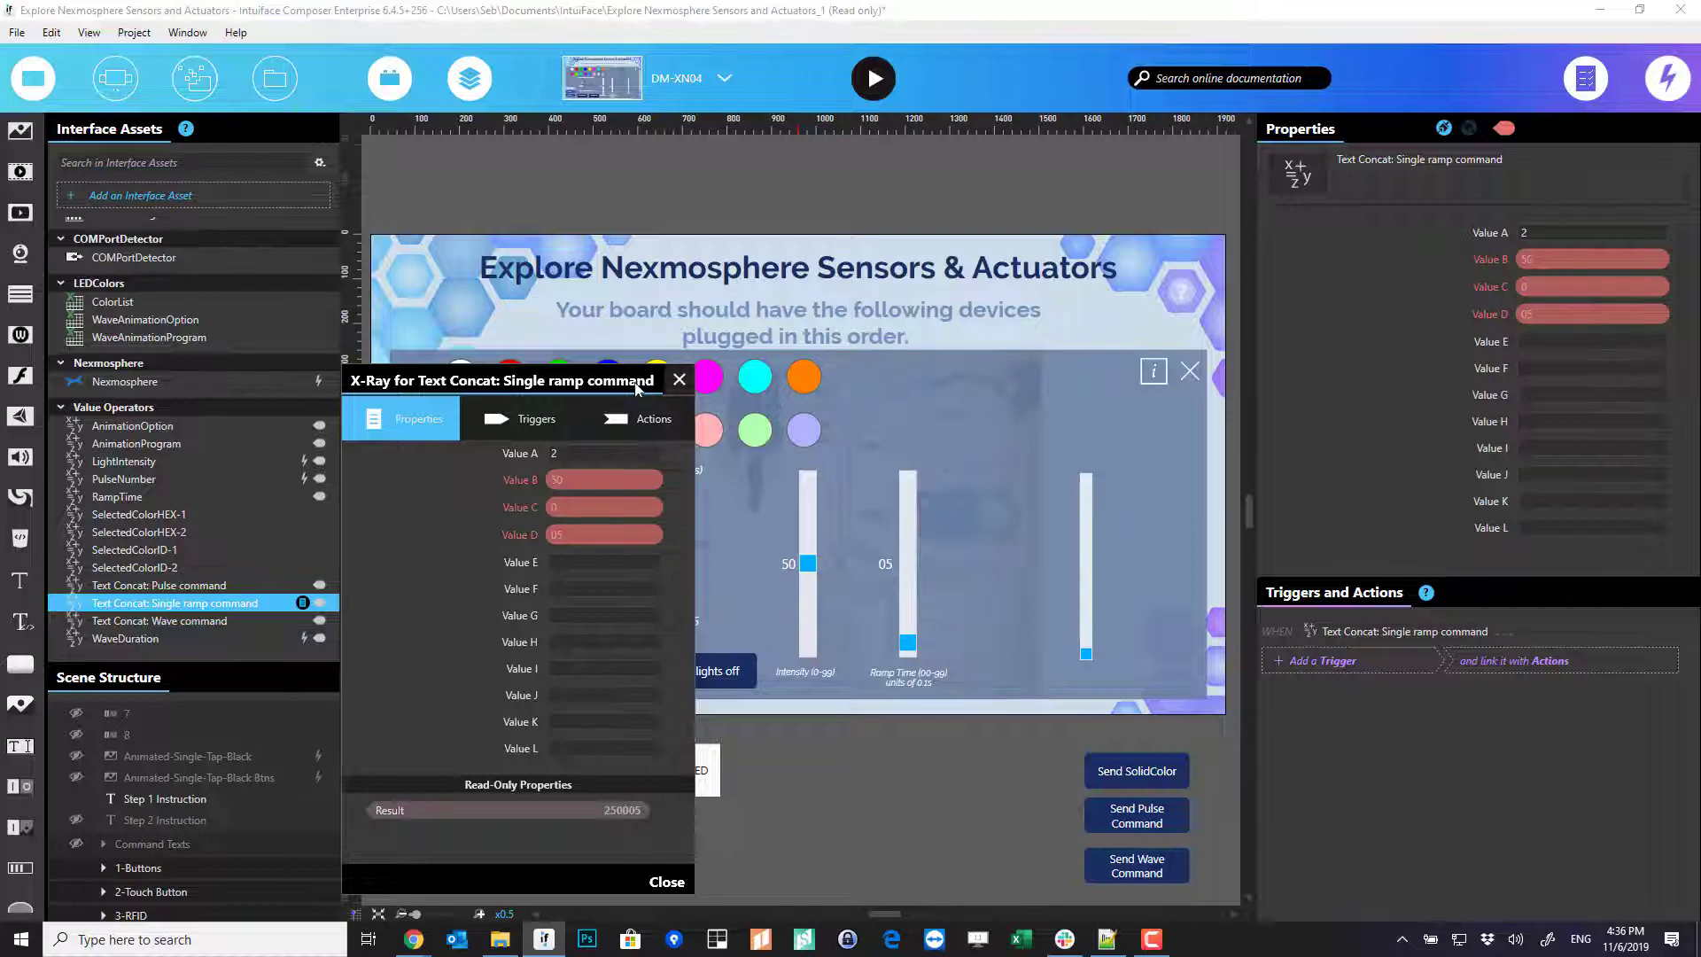
- Check the bindings: Value B from LightIntensity, C from SelectedColorID-1, D from RampTime
click(679, 381)
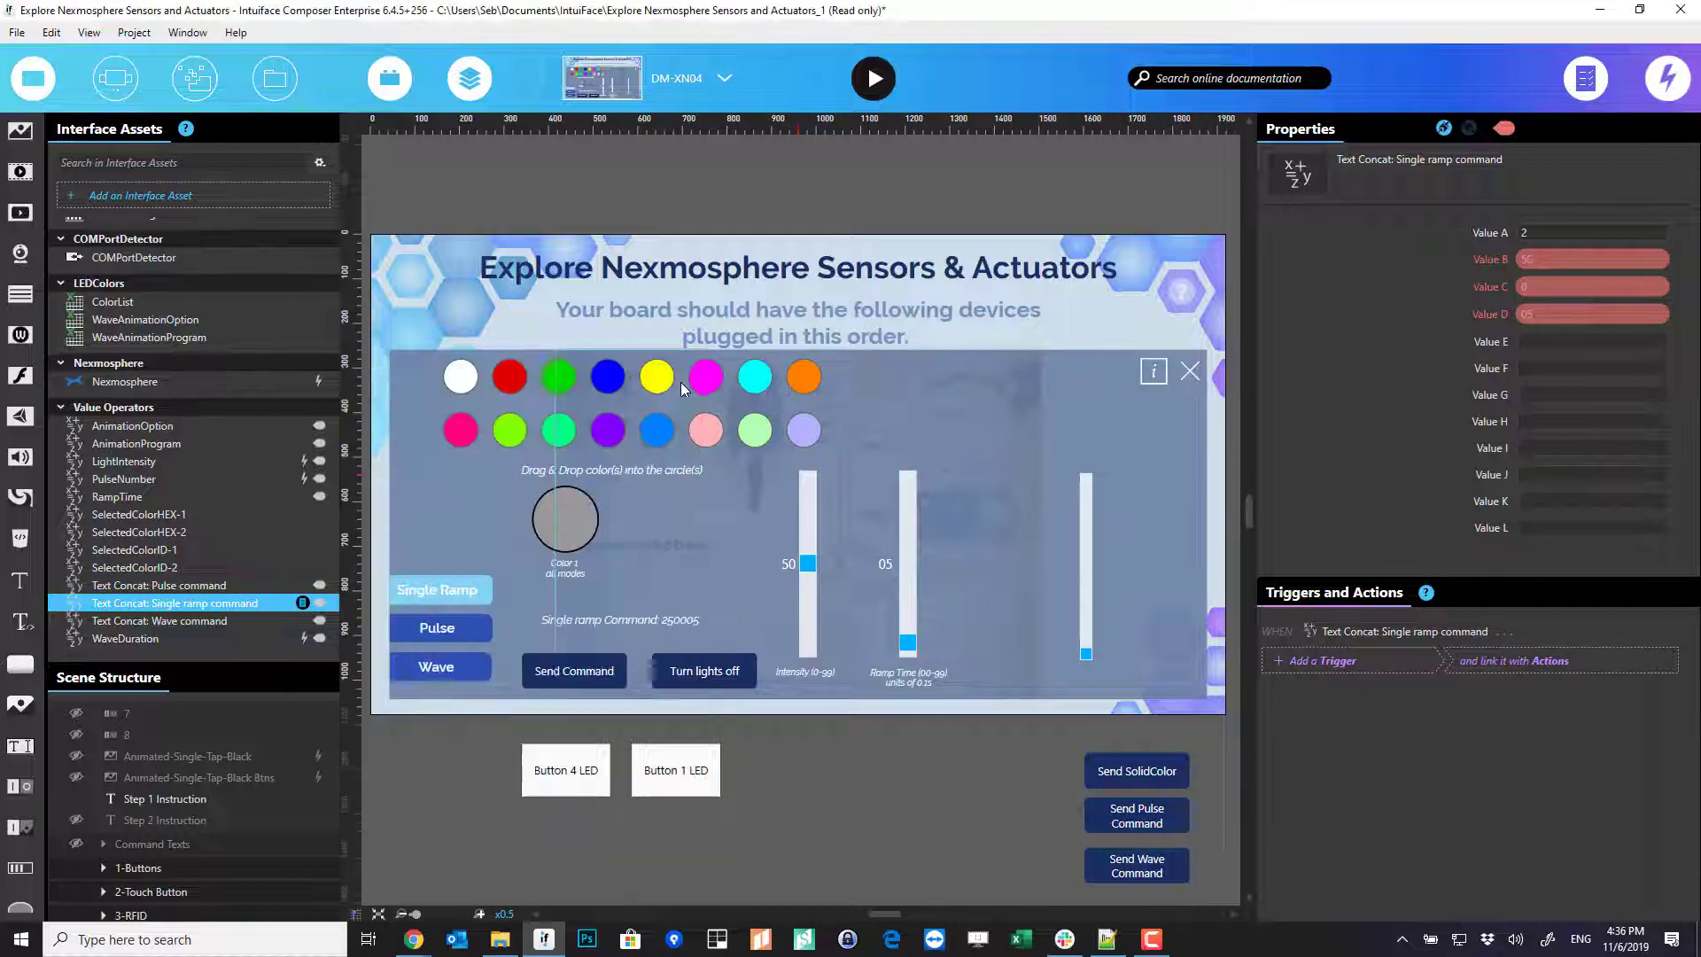
click(1546, 257)
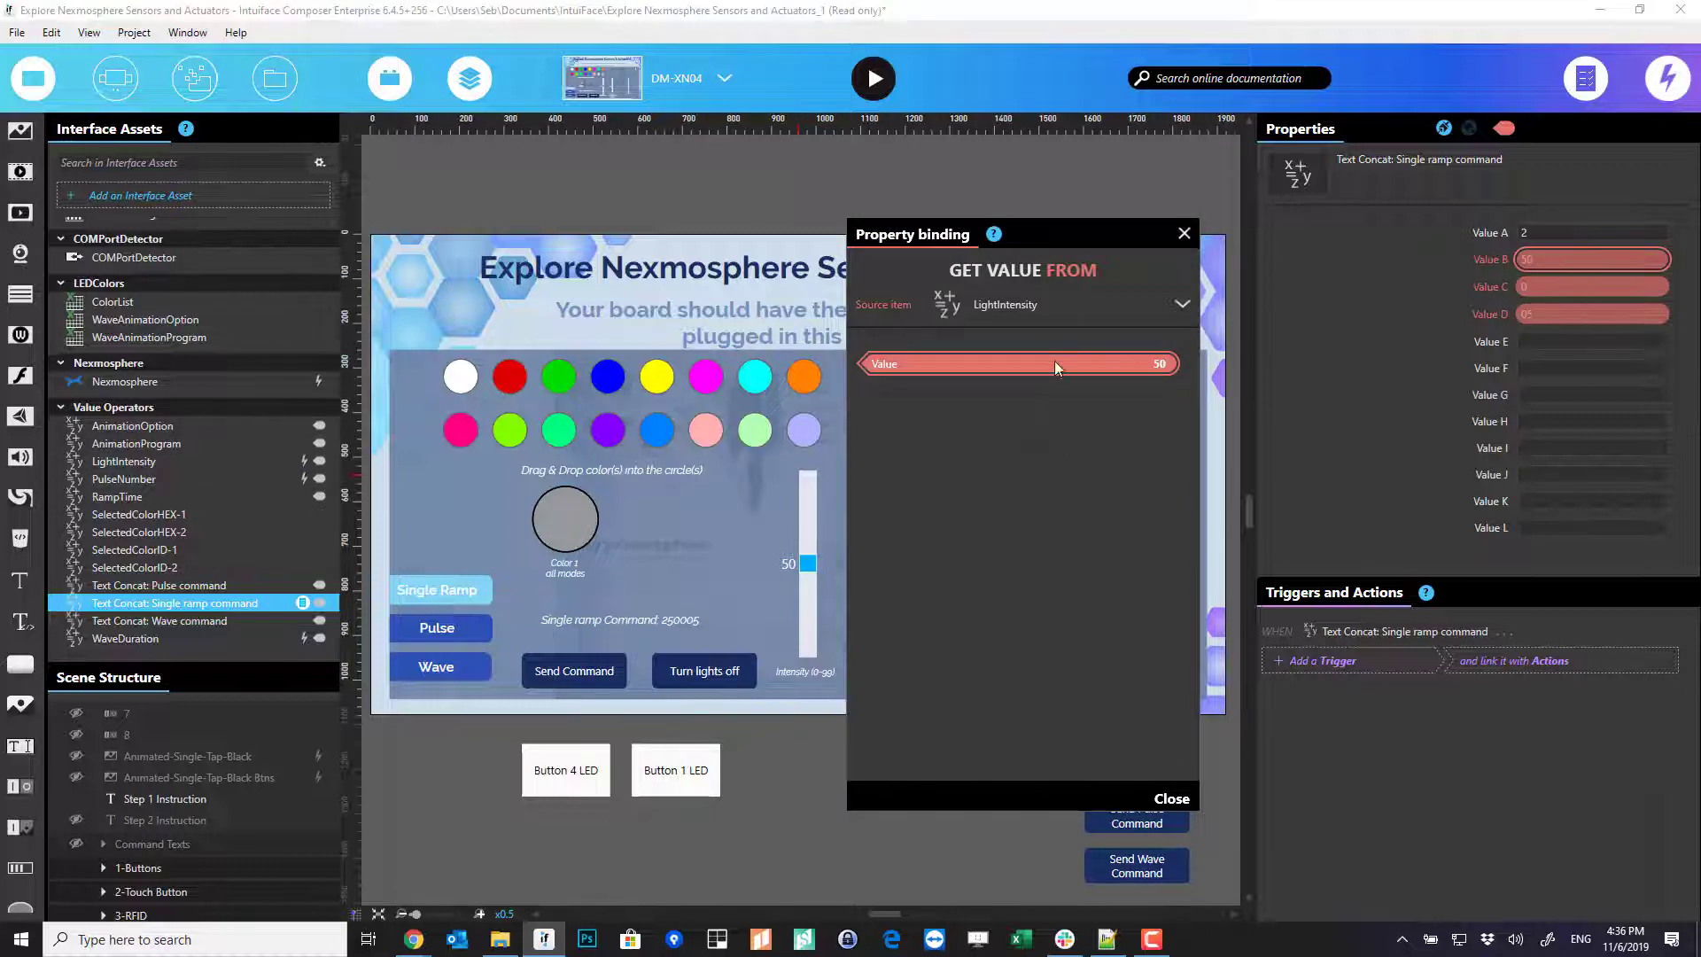
click(1184, 233)
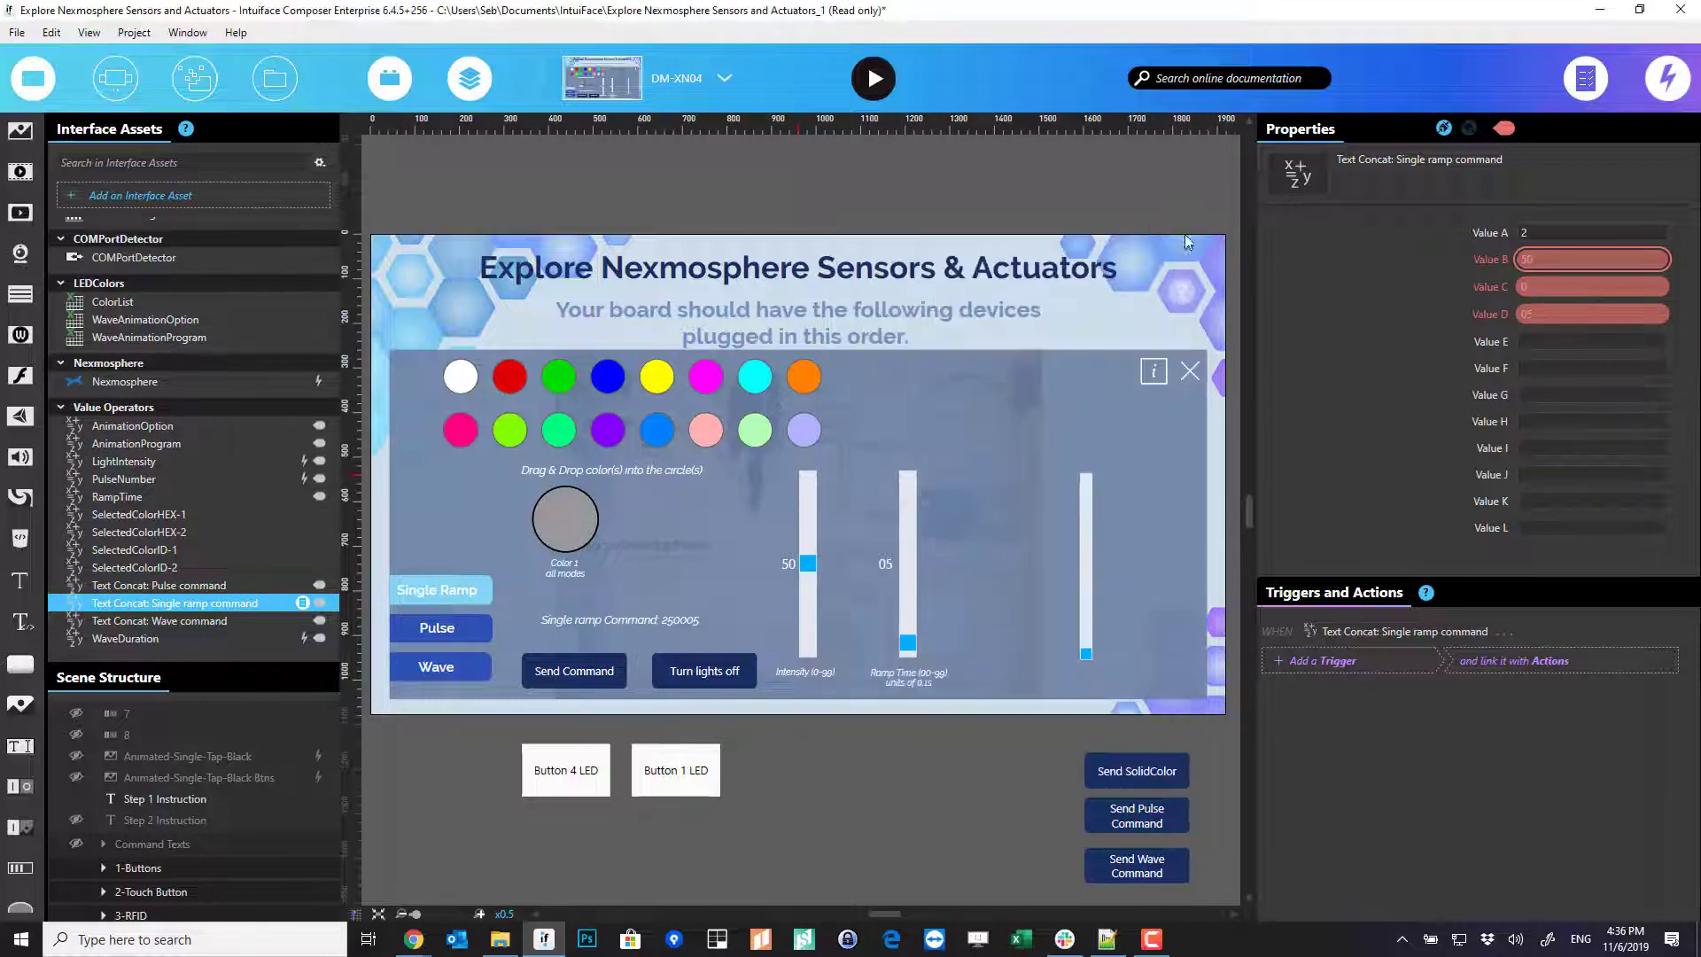
click(1548, 285)
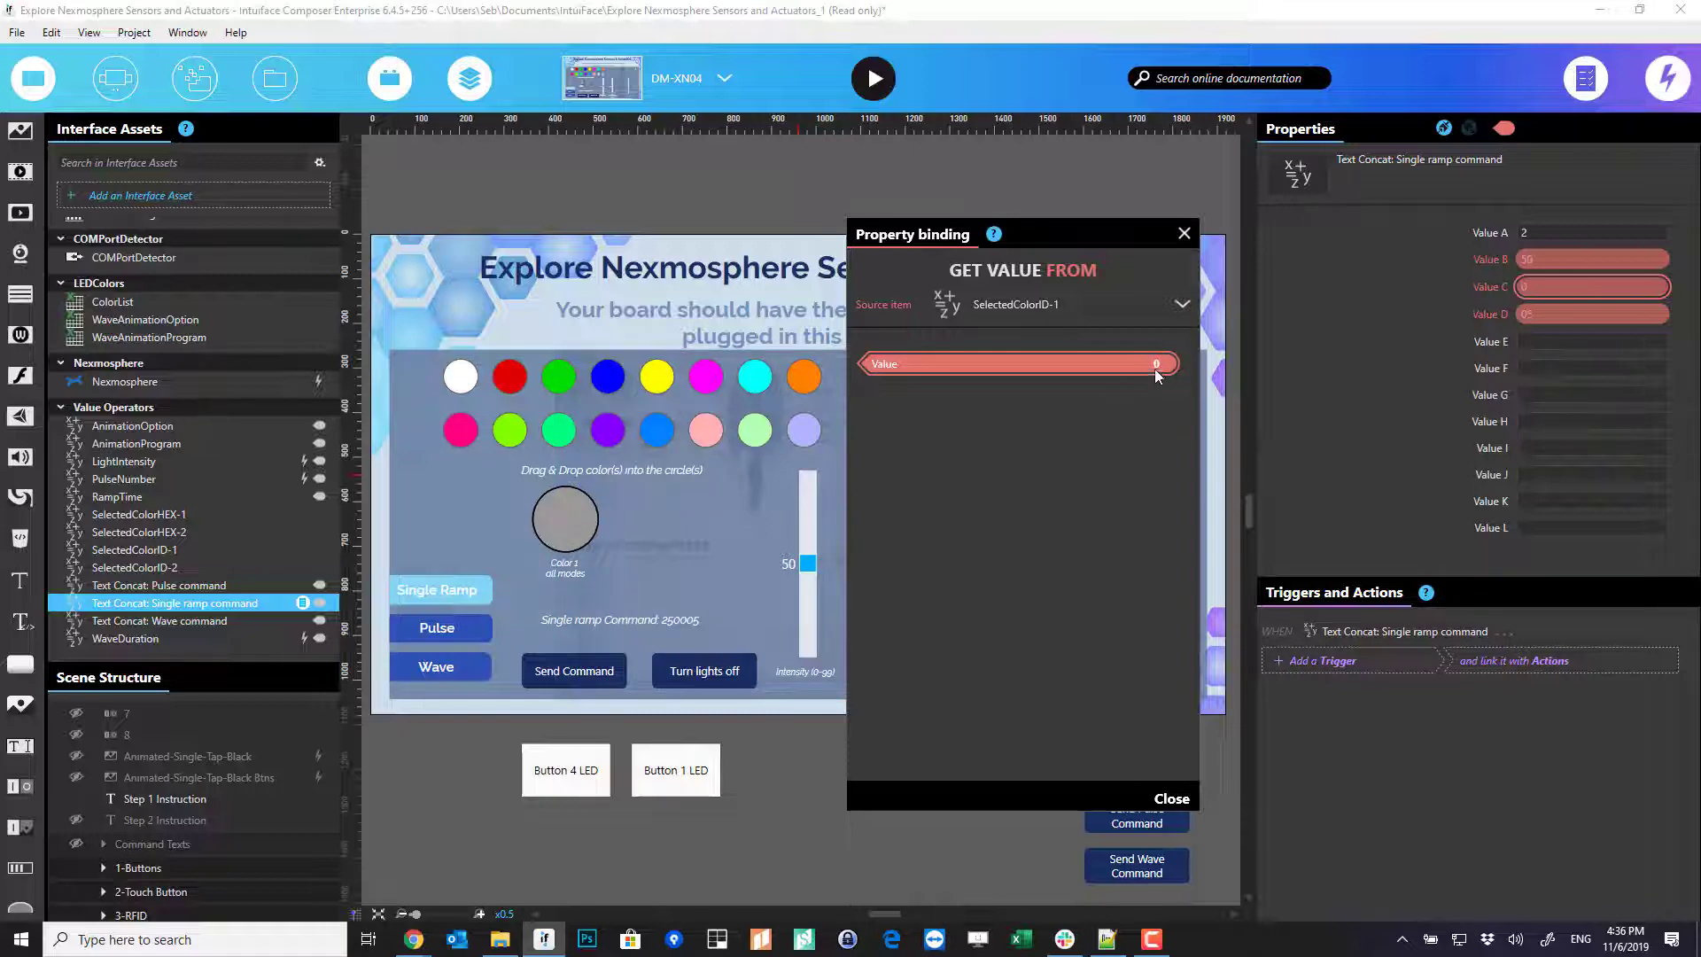
click(1185, 233)
click(1564, 314)
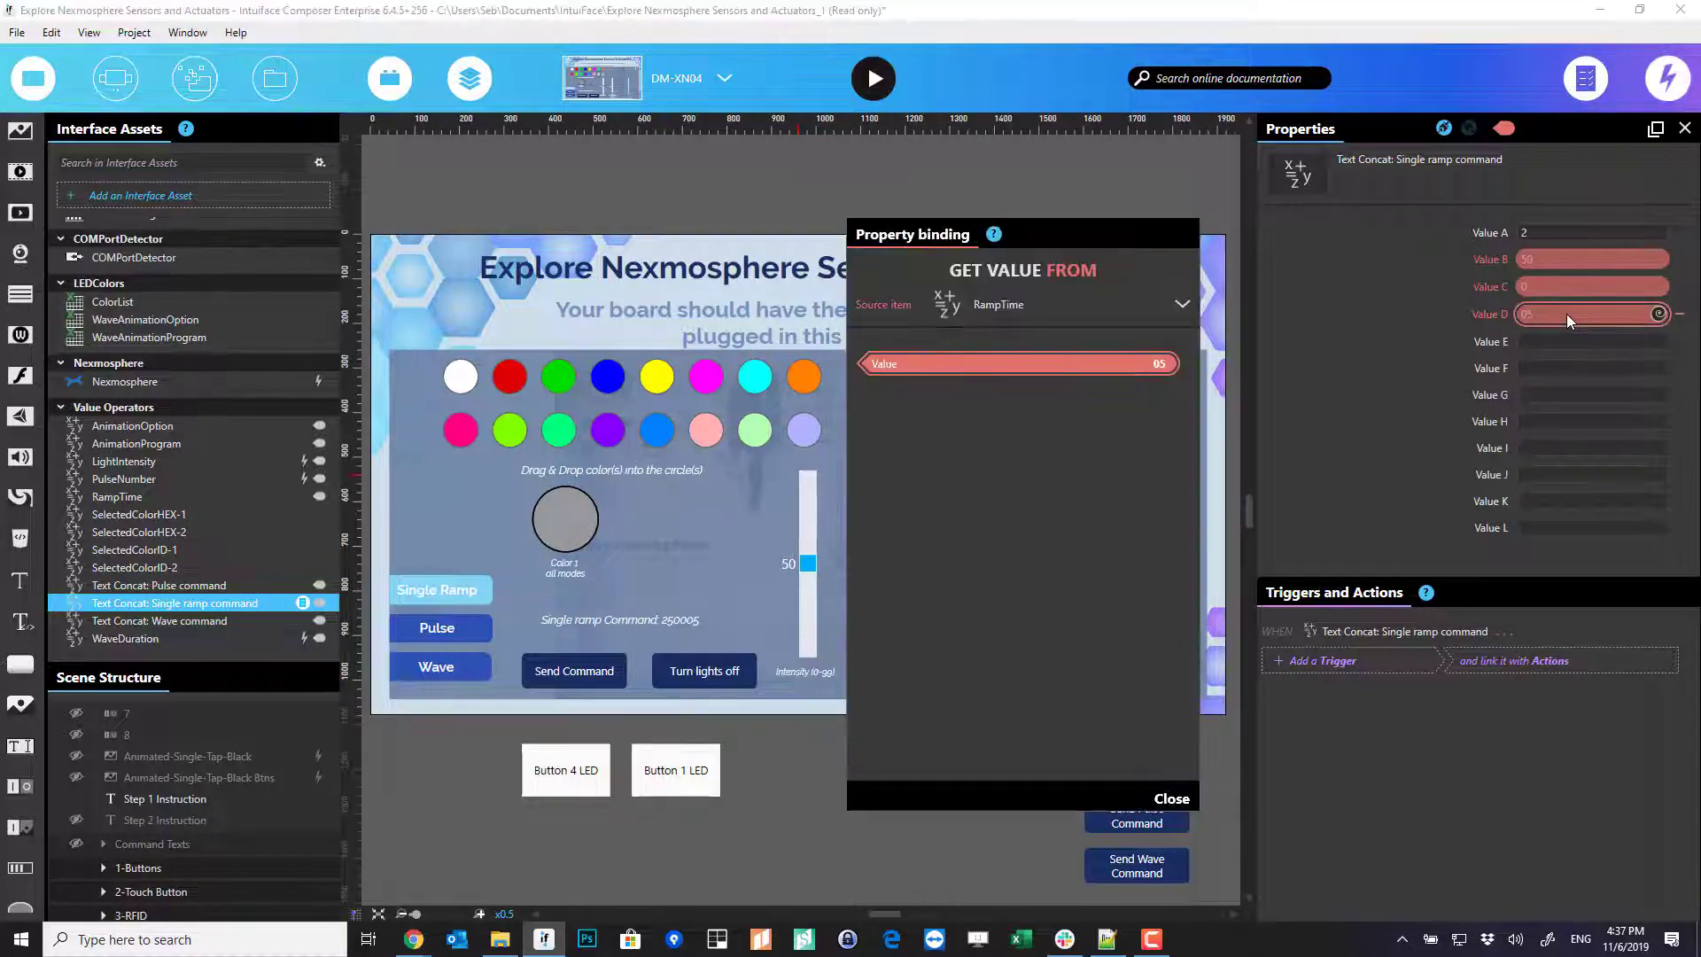
click(1183, 234)
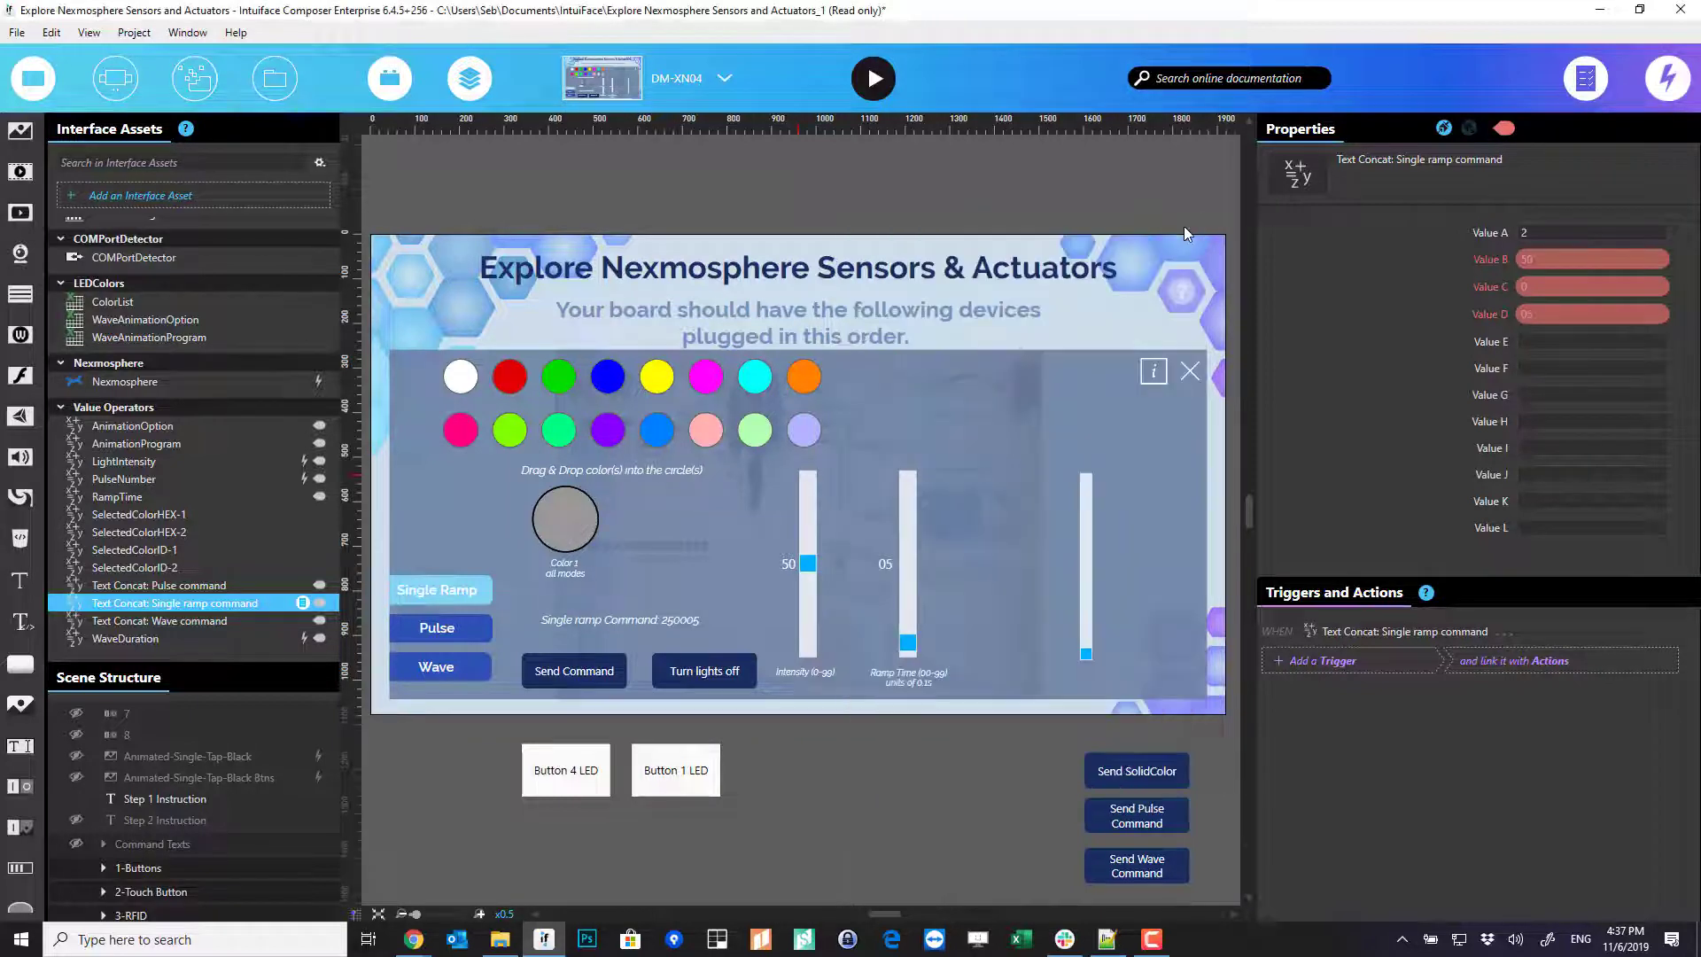
- Inspect the Wave command concatenation and the Send Command button's triggers
click(190, 626)
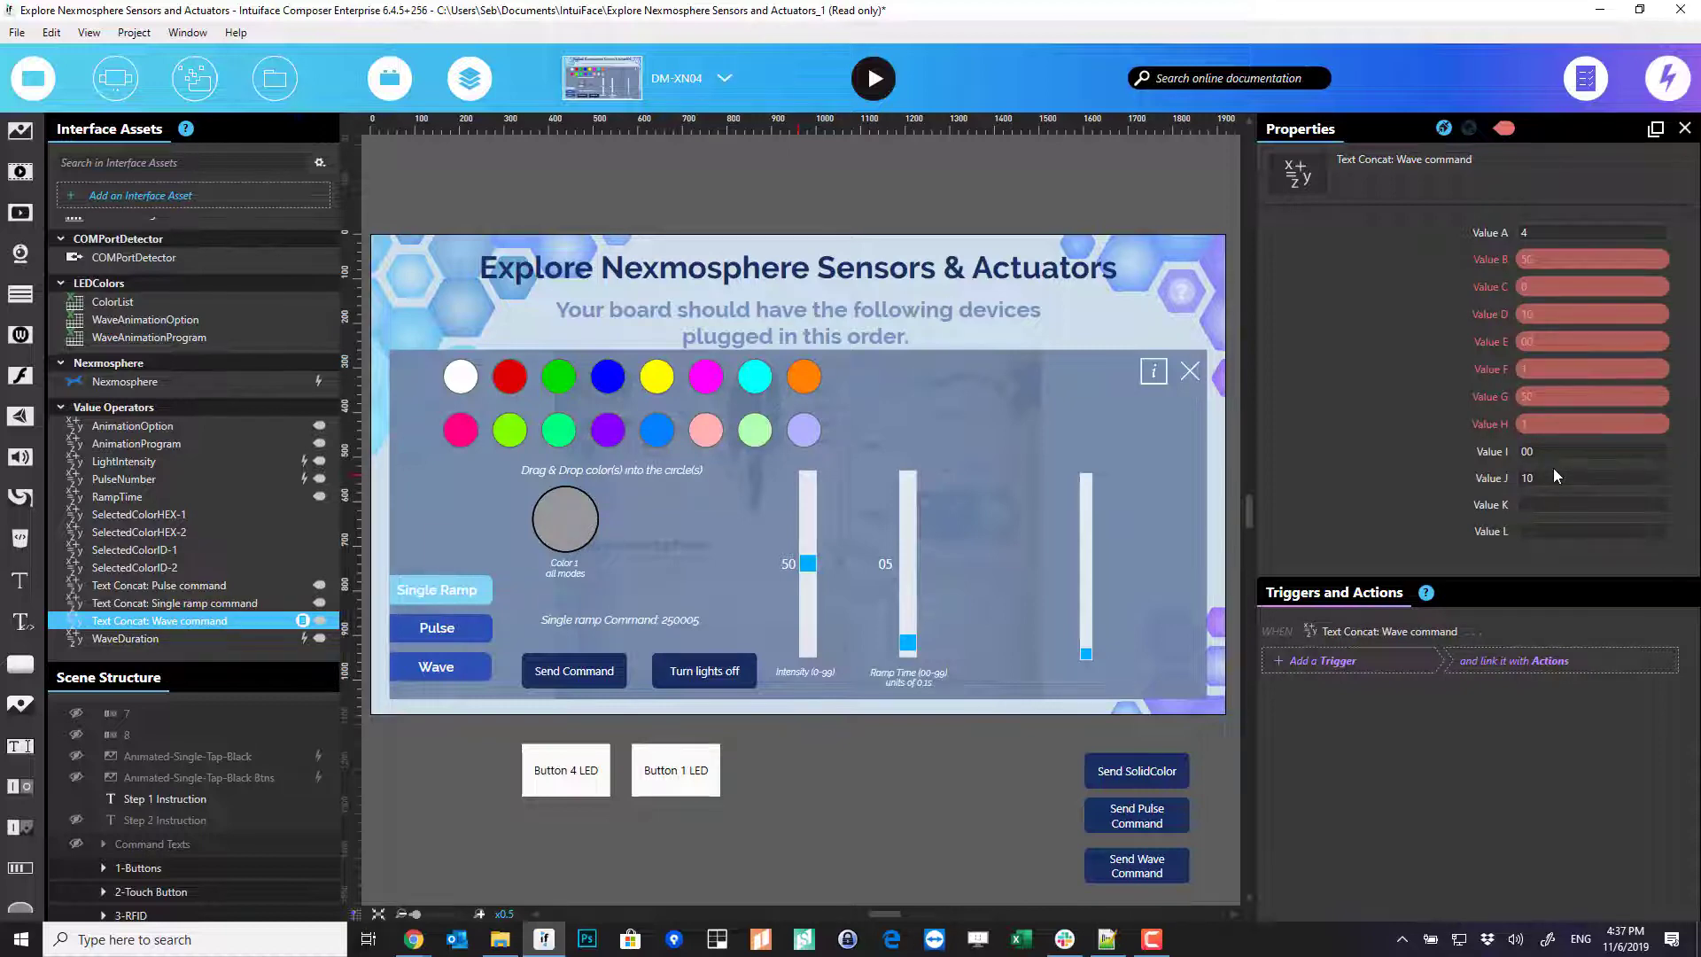
click(565, 679)
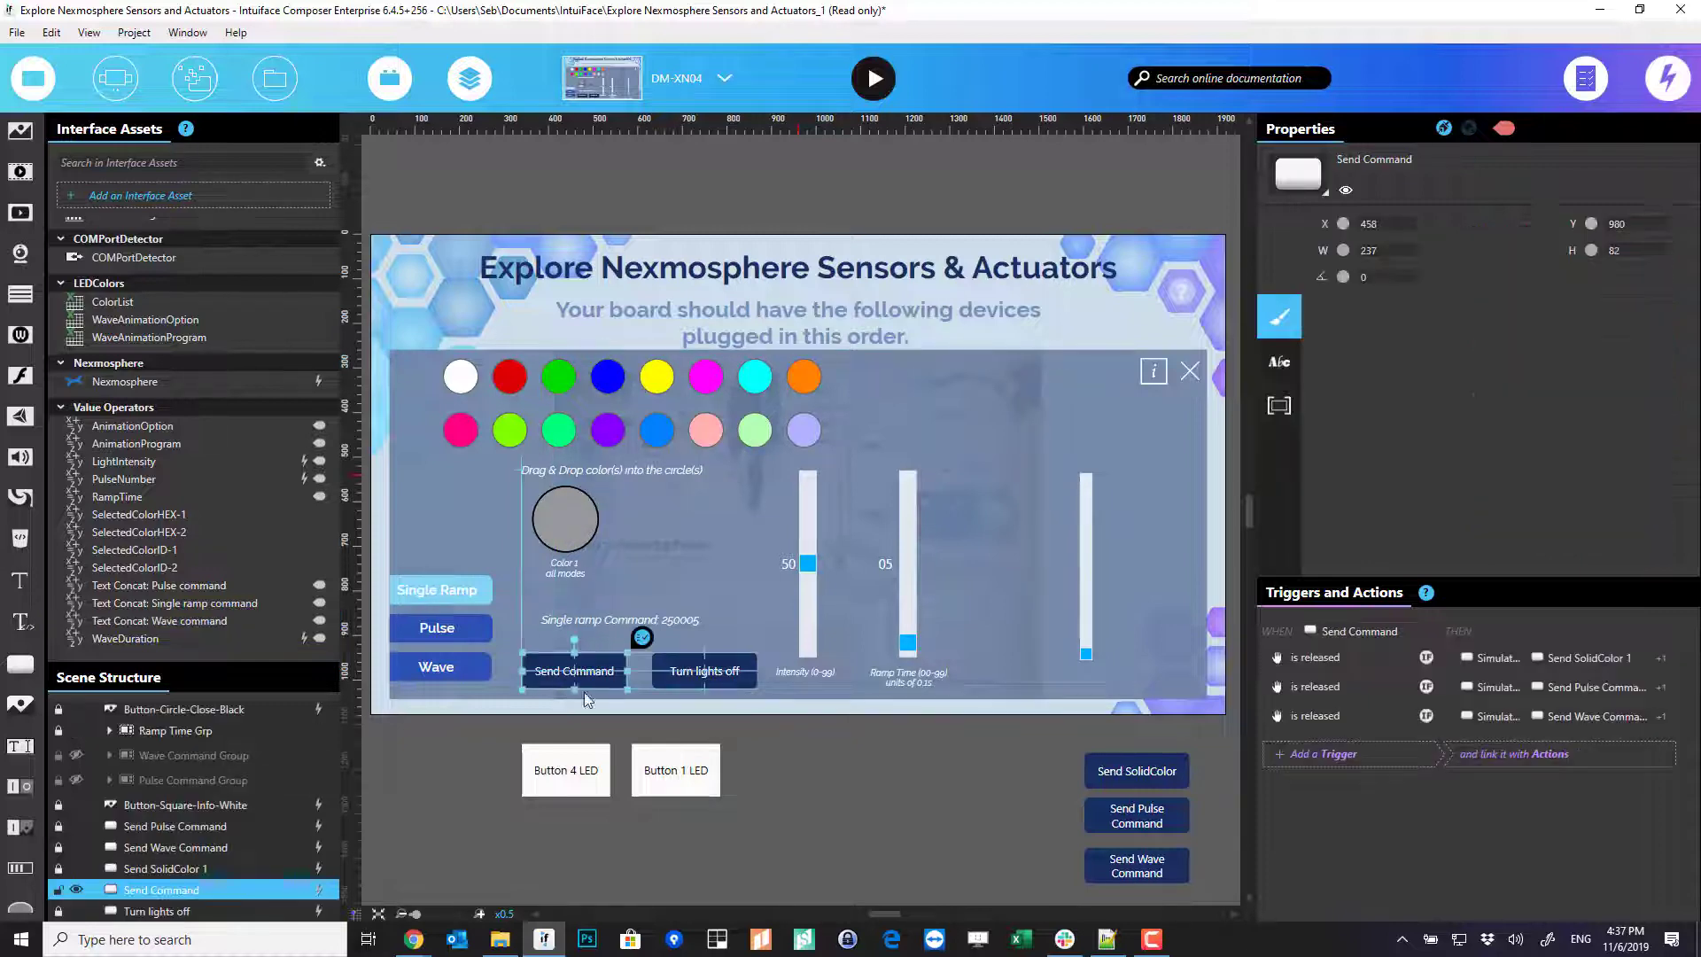
click(1059, 788)
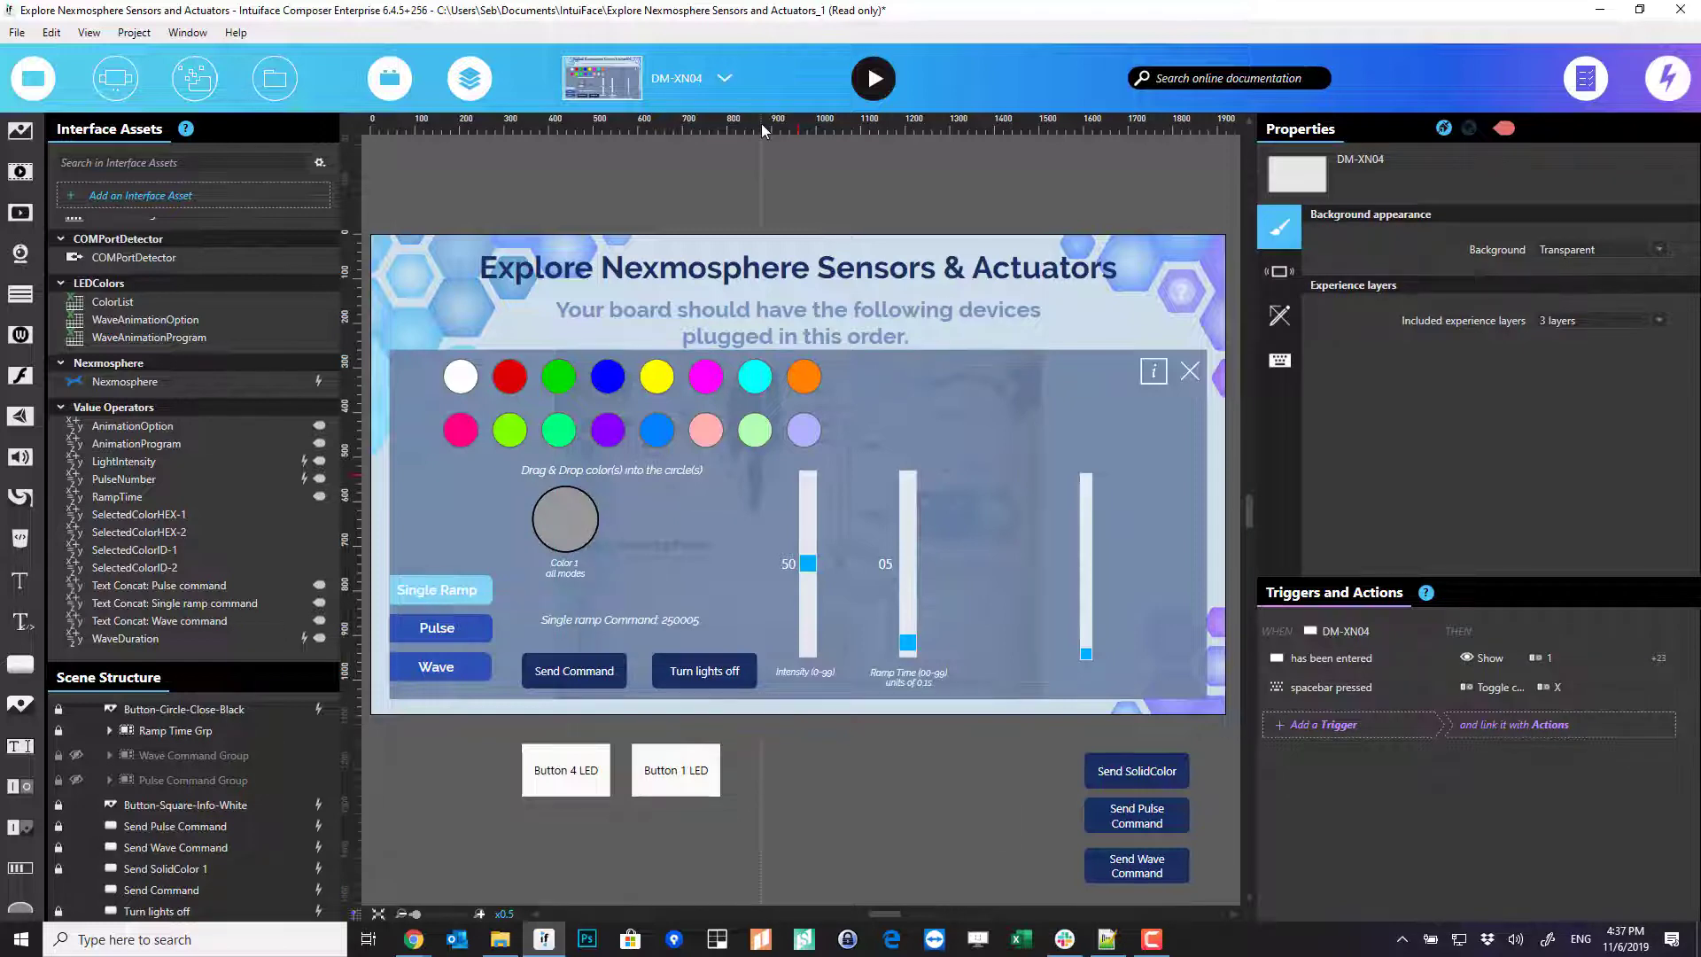
- Switch to Scene 1 and place a new Button below the video
click(678, 80)
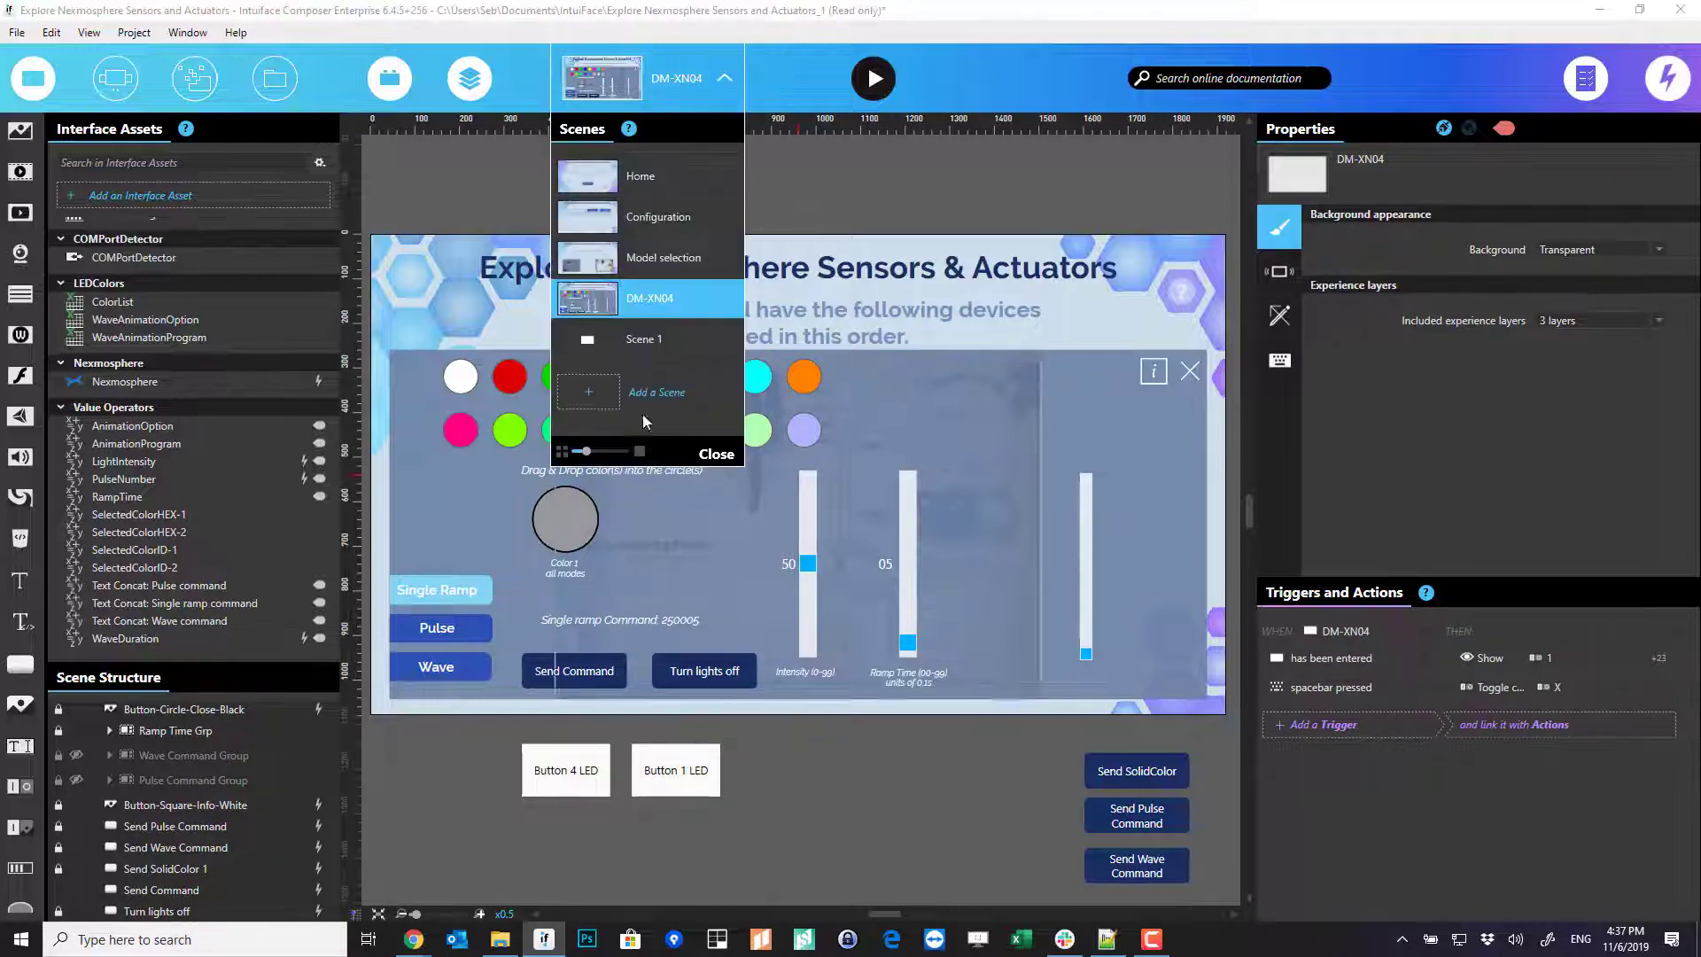
click(647, 337)
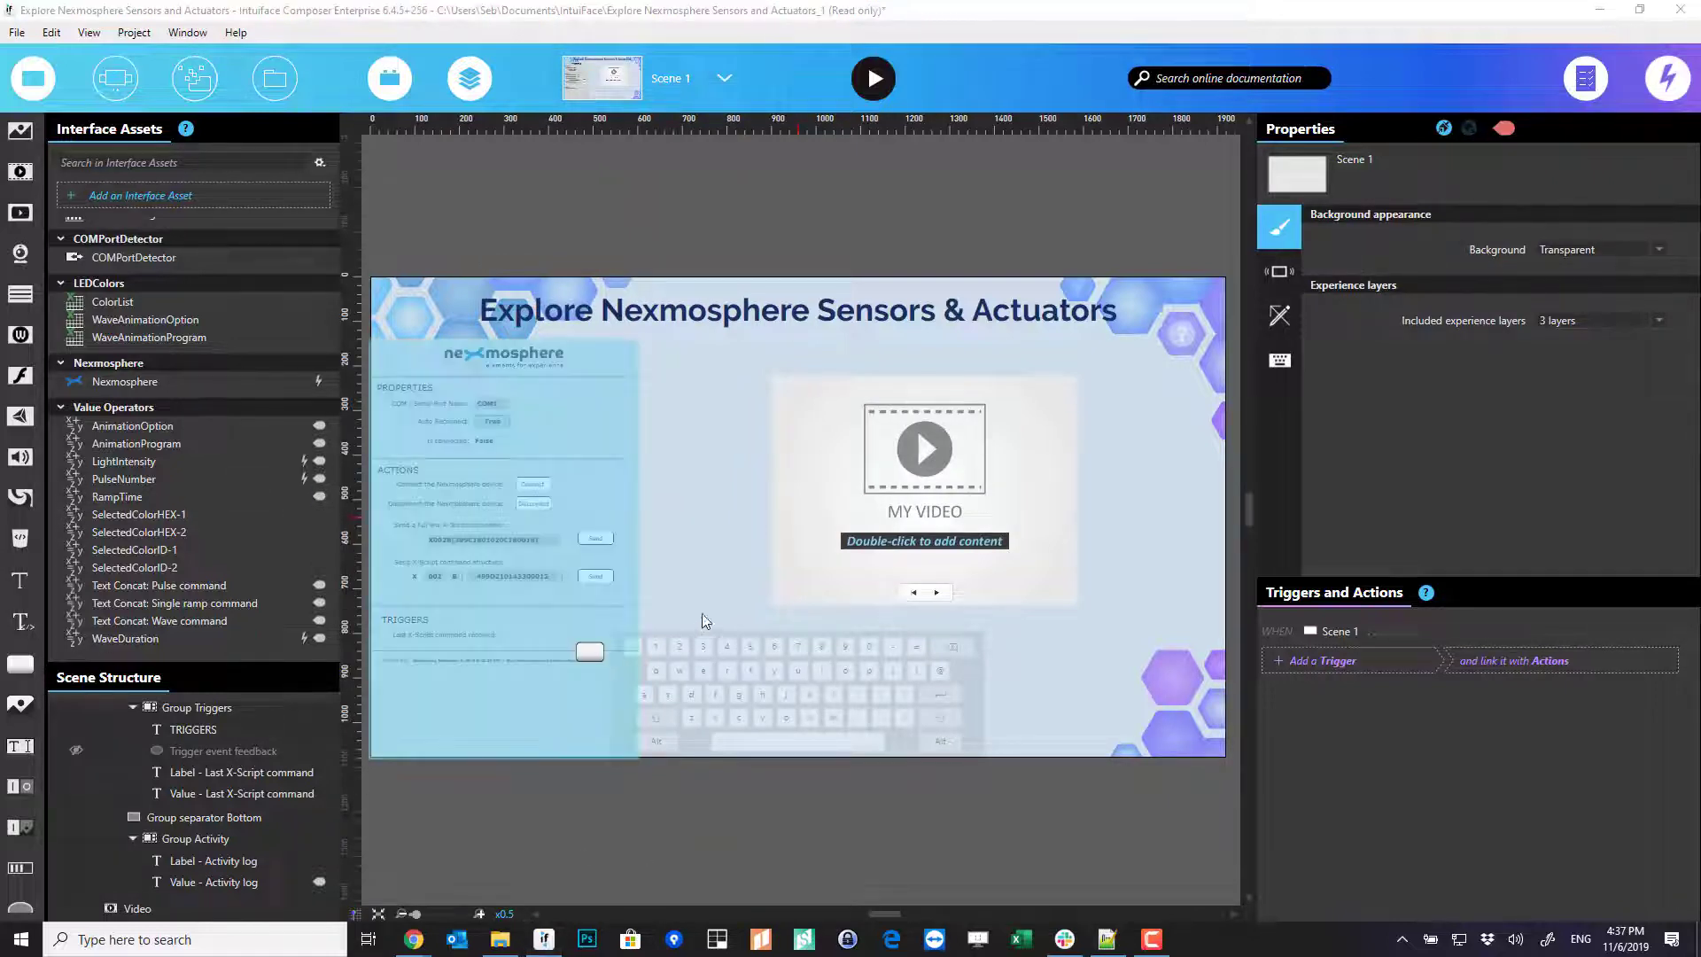
drag(698, 613, 769, 655)
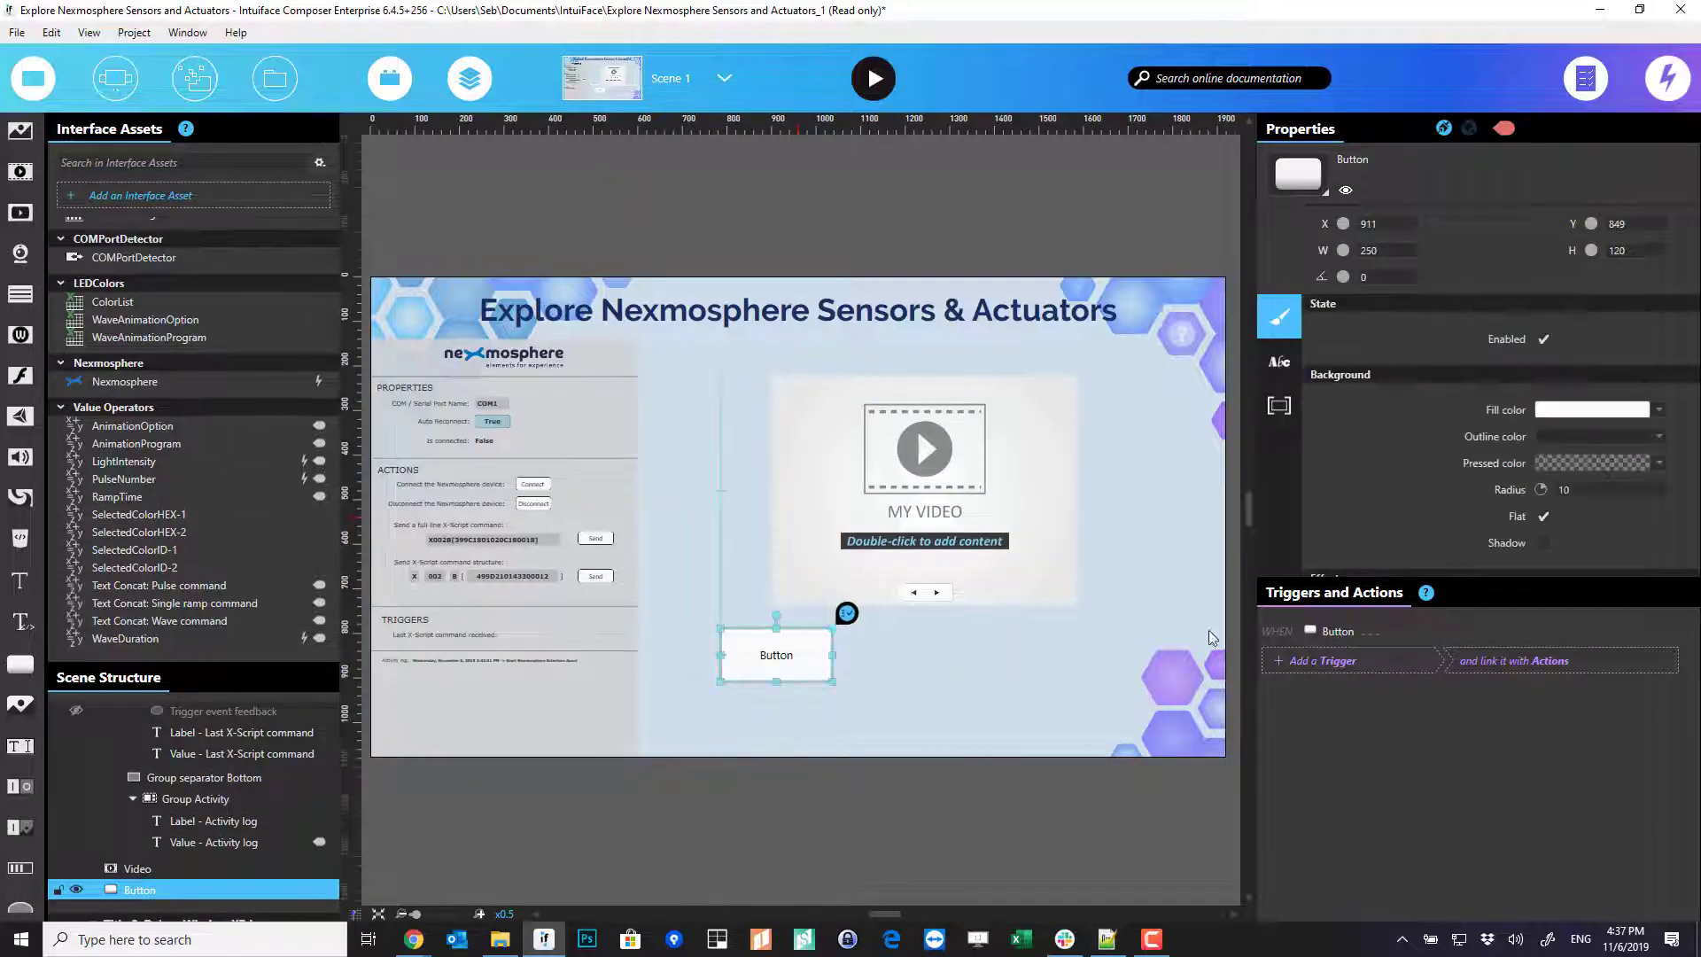
- Add an 'is released' trigger to the new Button whose action targets the Nexmosphere device
click(1355, 663)
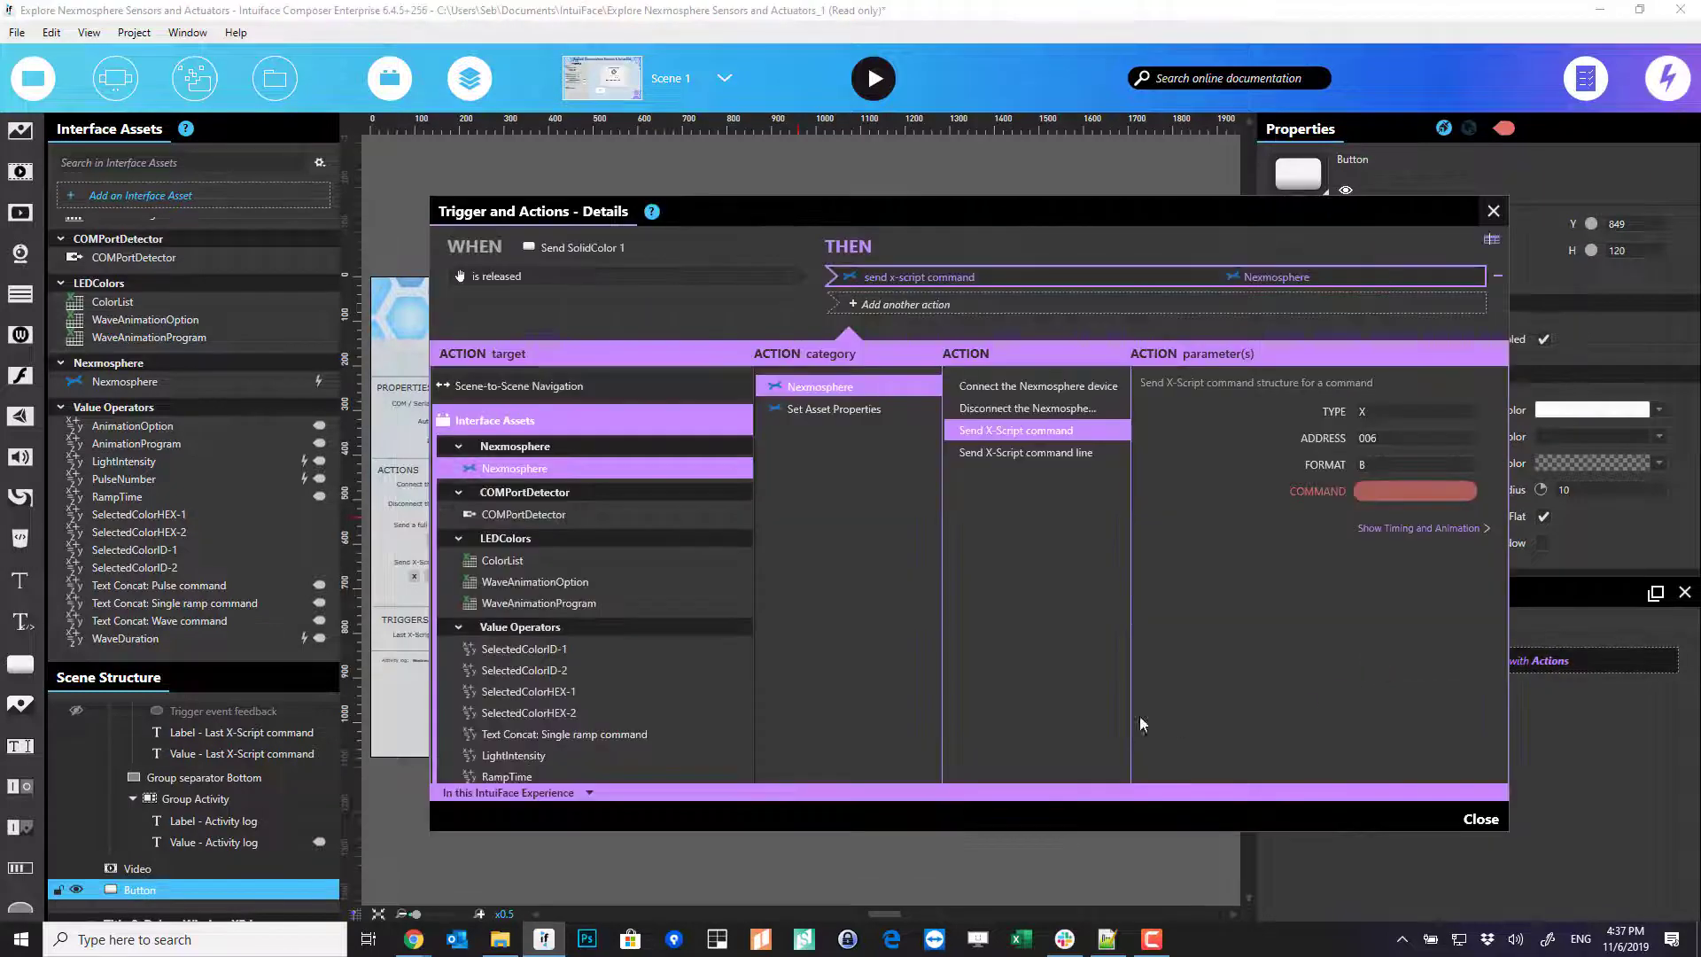
click(1040, 276)
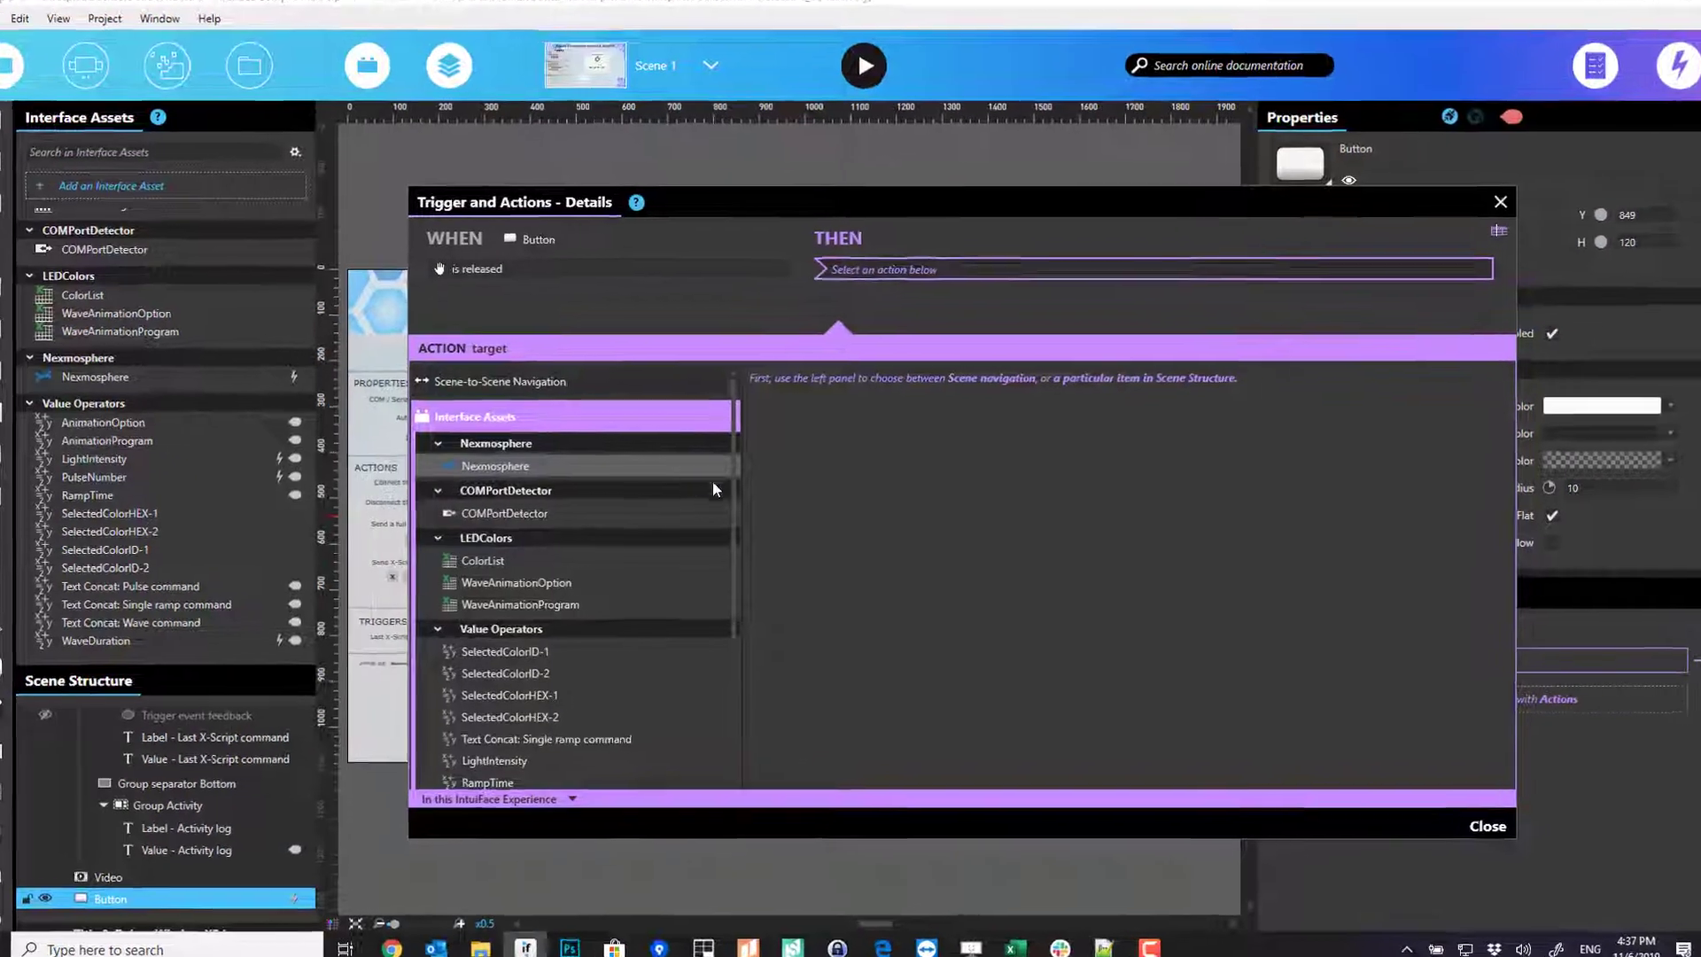
click(711, 469)
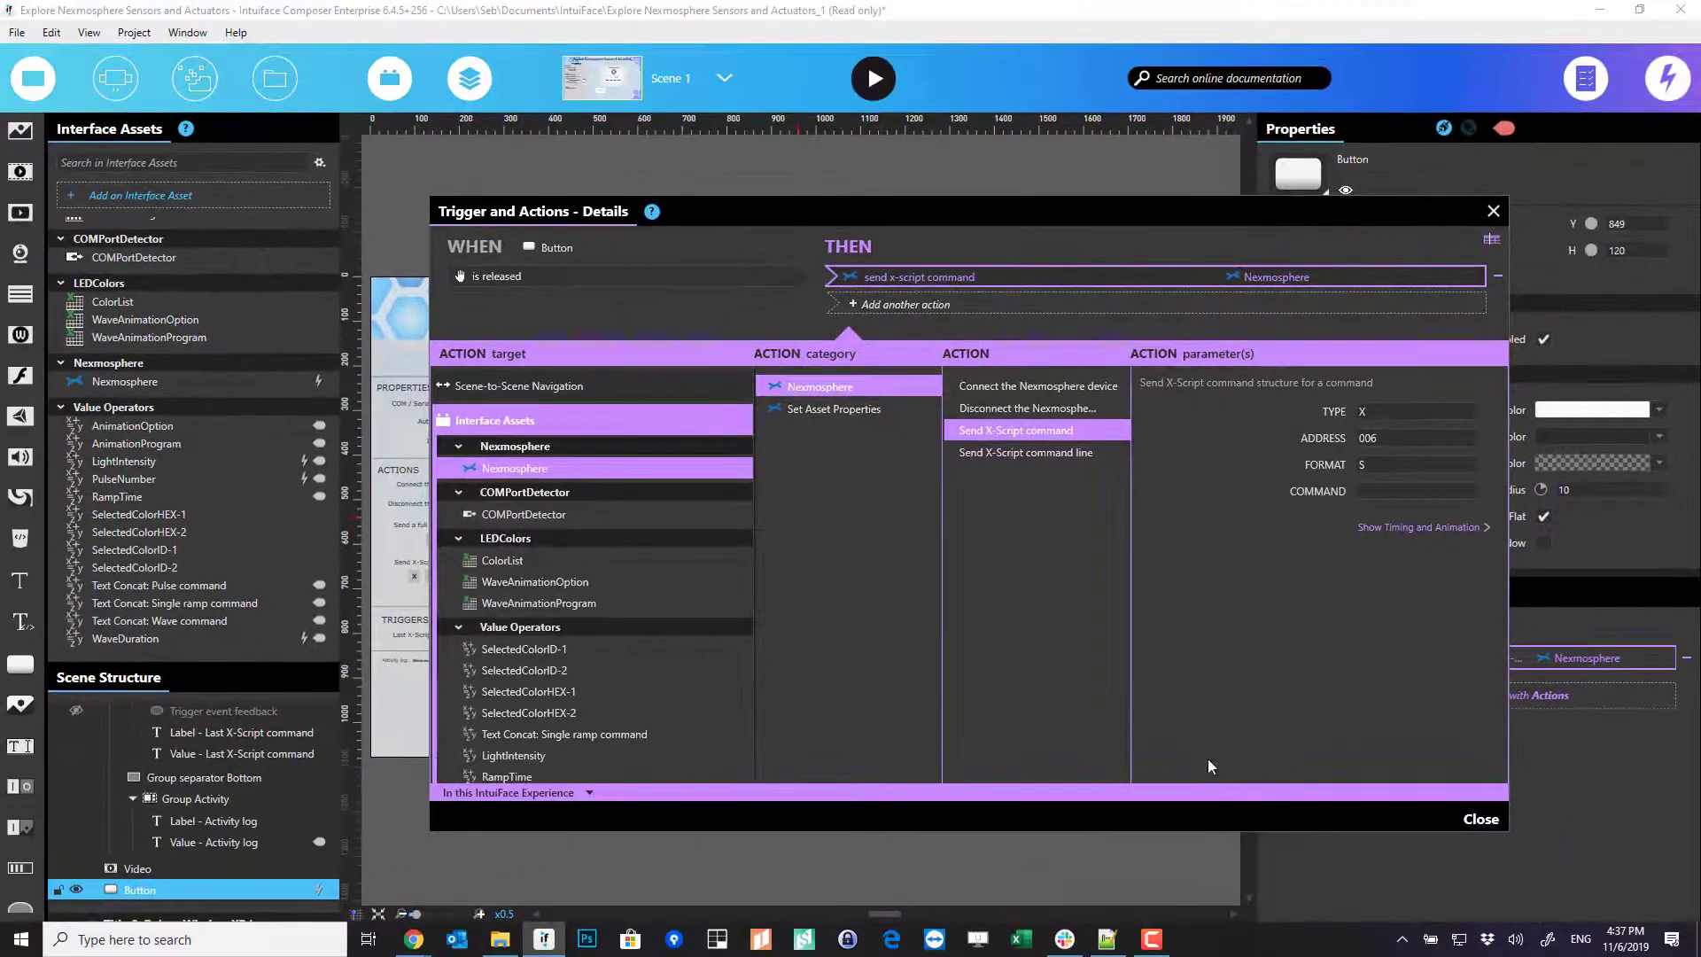
- Open the Controlling X-Wave LEDs with API manual from Support Documentation
mouse_move(413, 939)
click(614, 864)
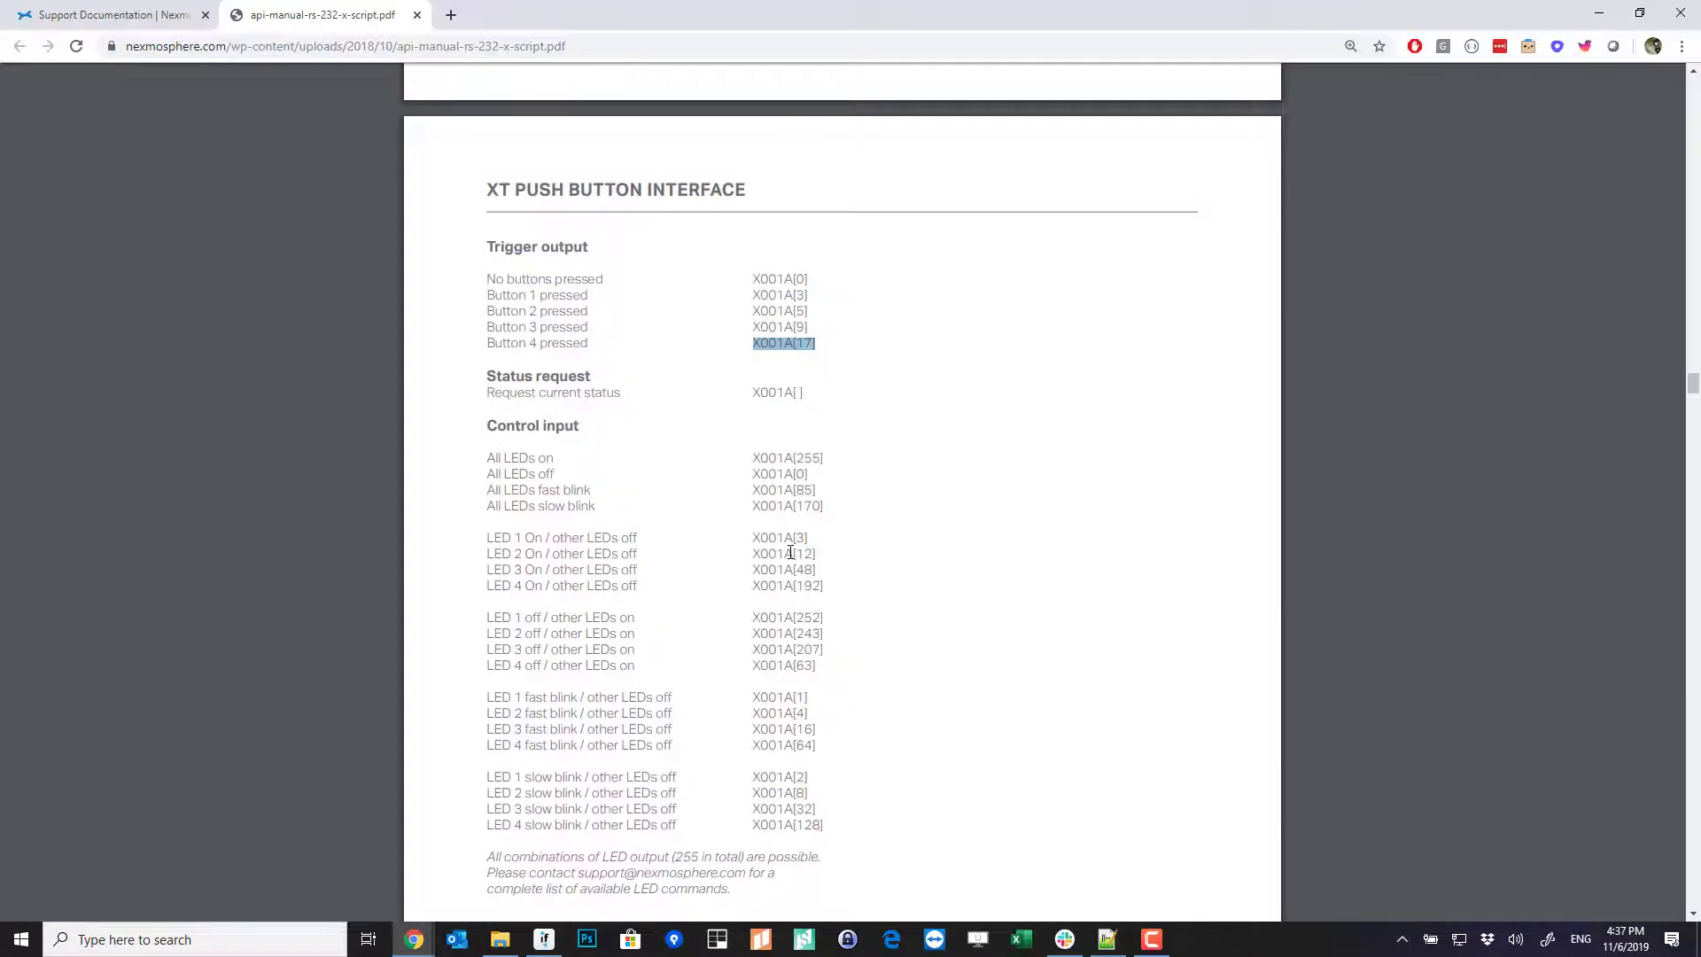
scroll(791, 552, down, 20)
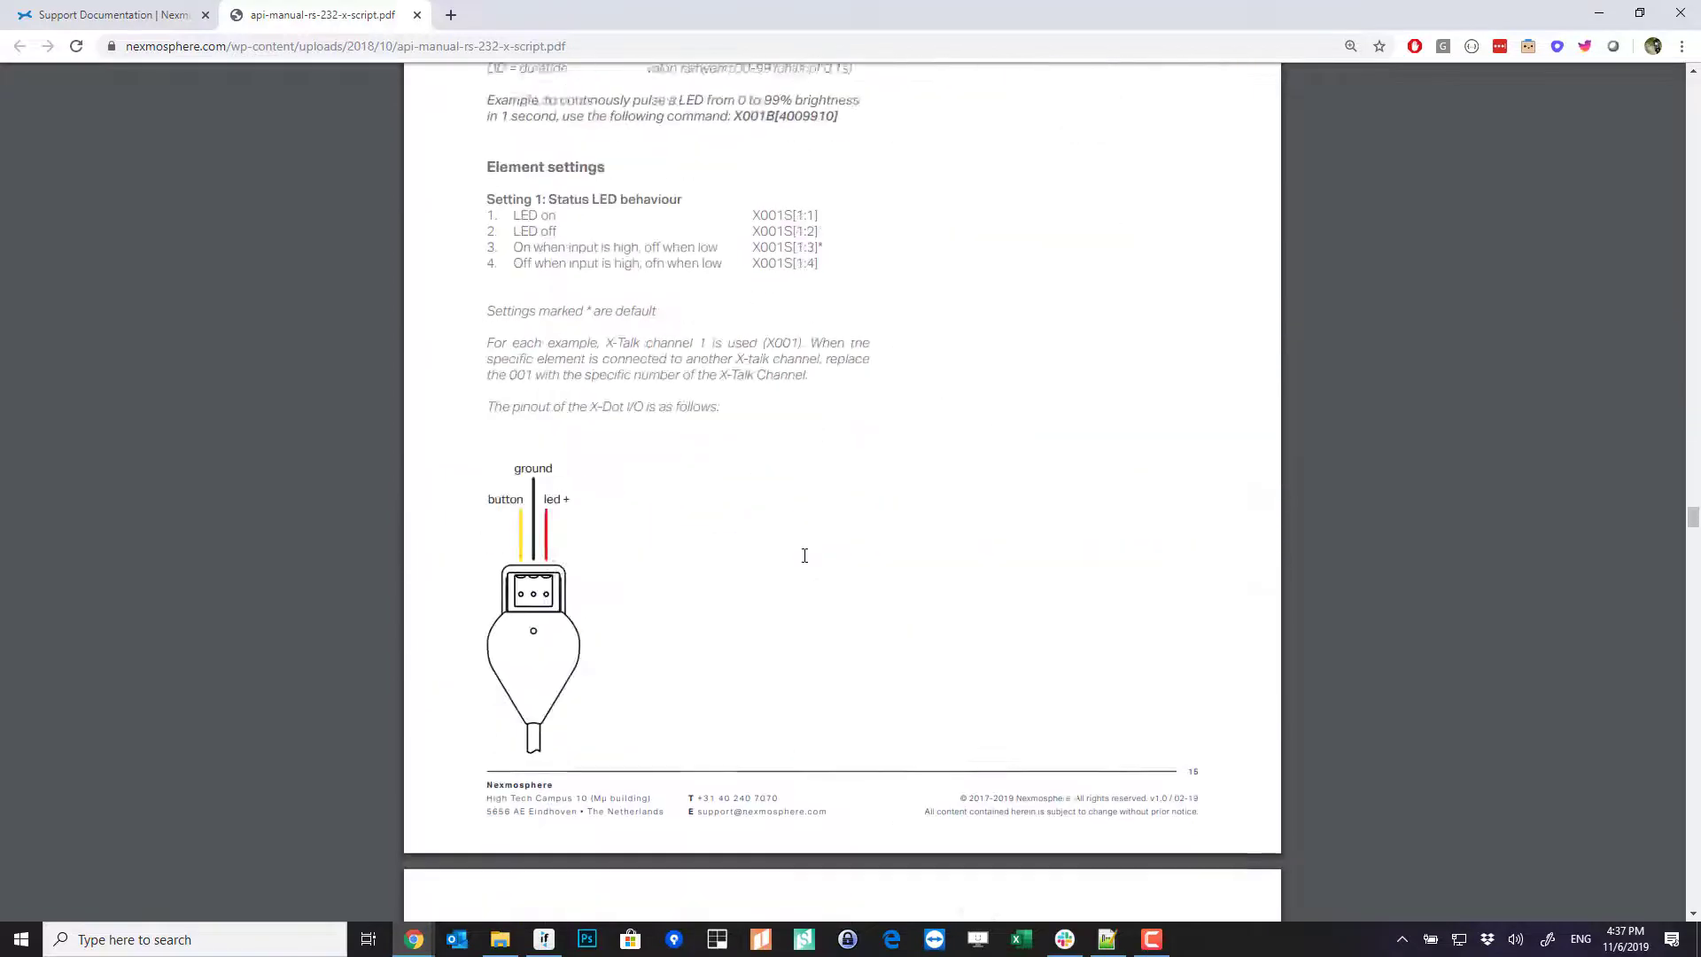
scroll(805, 555, down, 12)
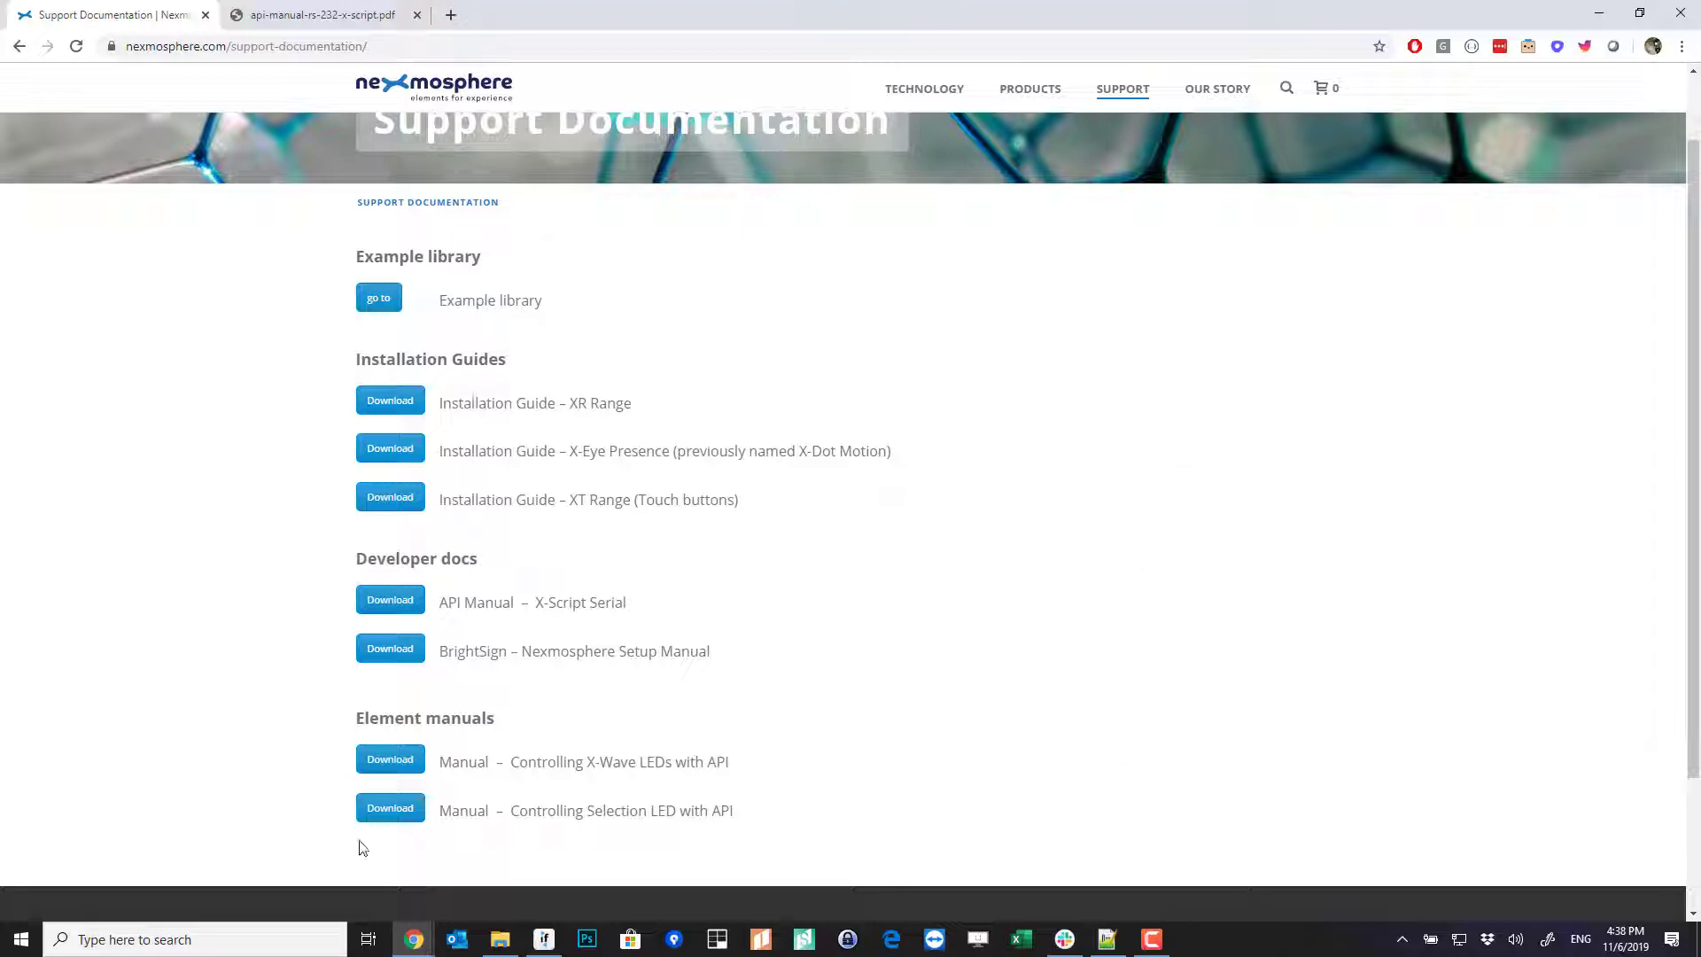
drag(458, 767, 745, 767)
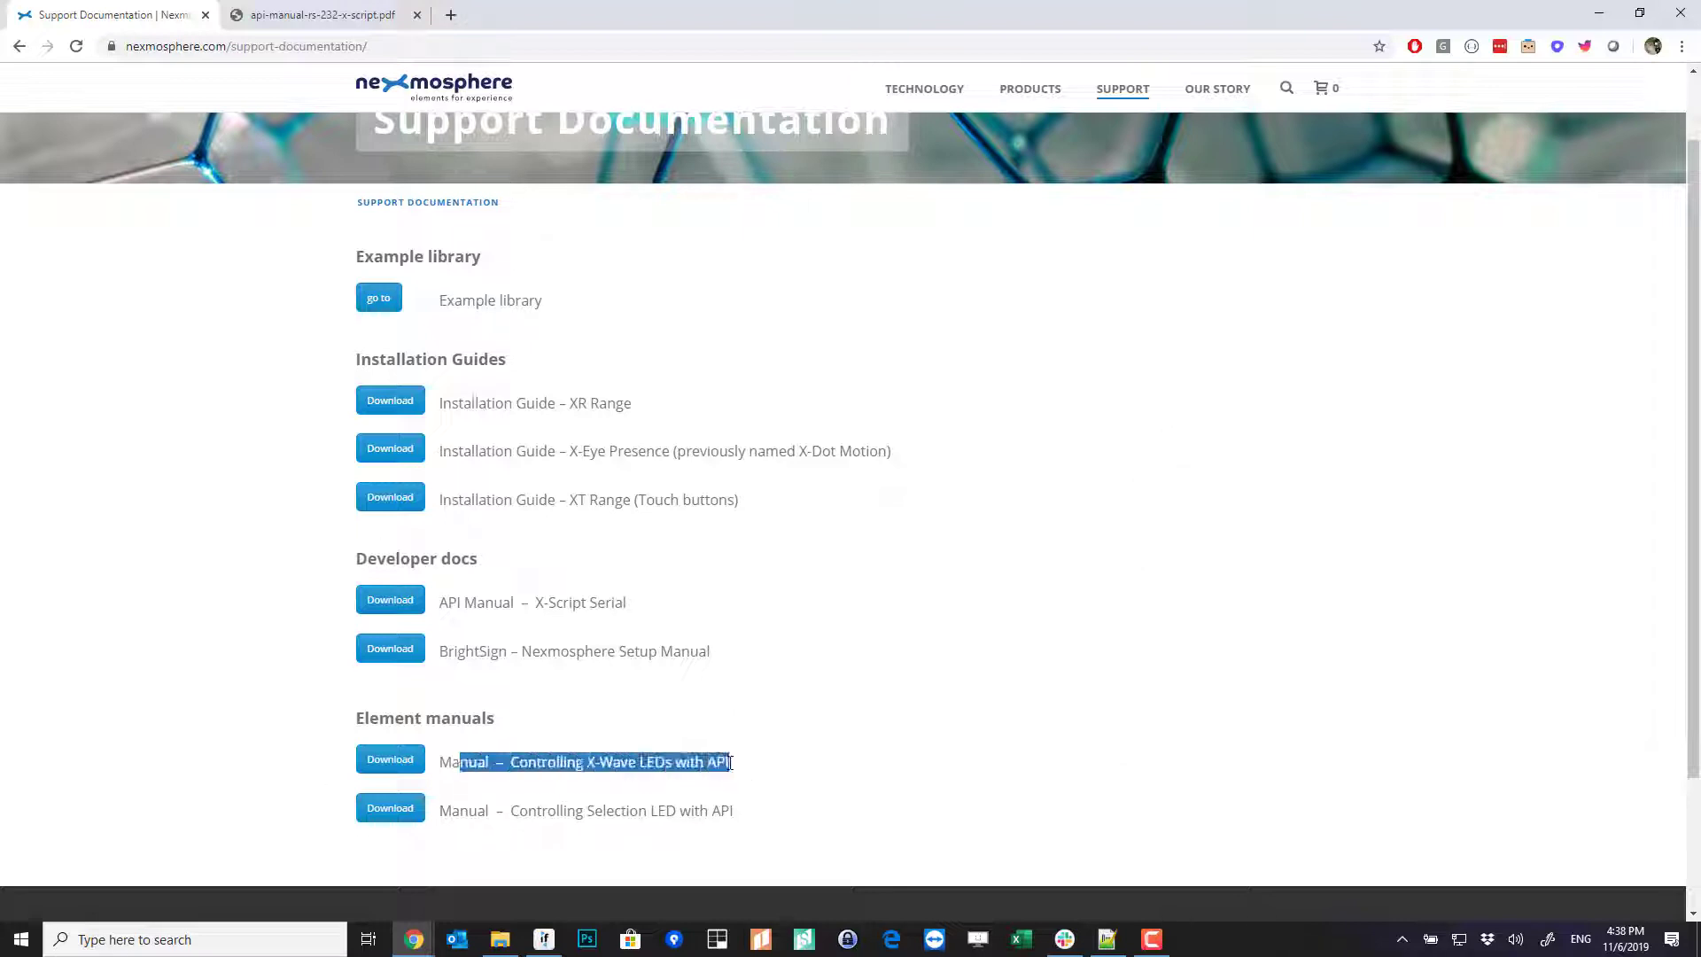
click(431, 761)
click(375, 768)
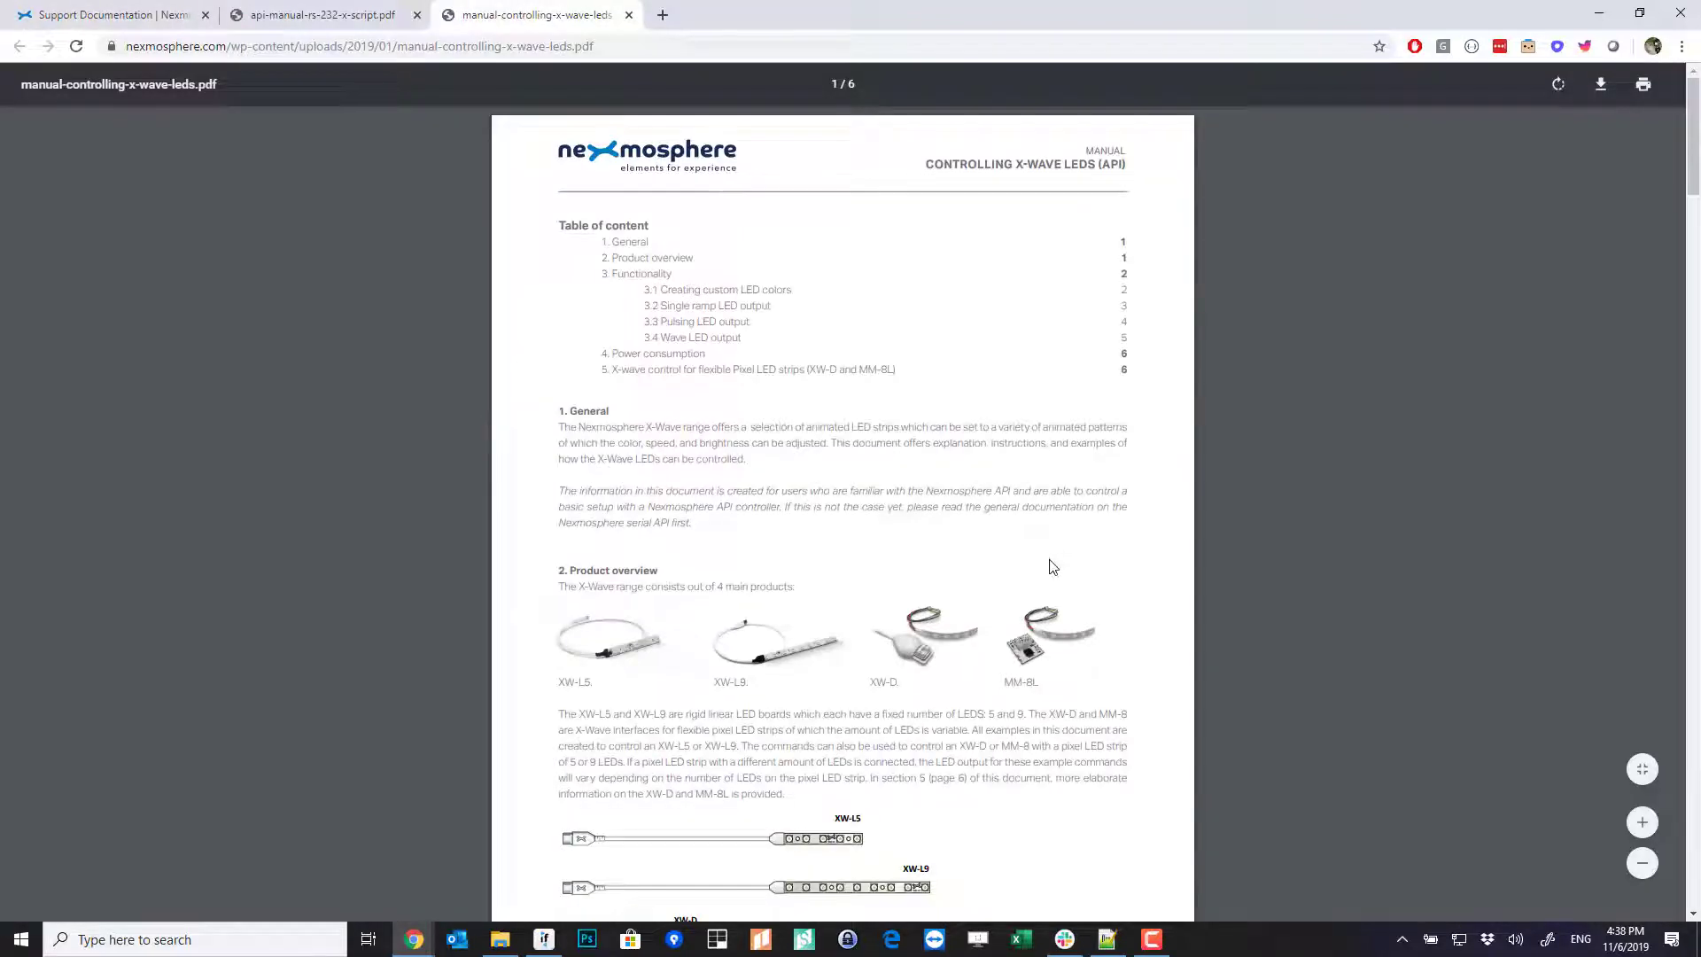
- Scroll the manual to the single ramp command format and its example commands
scroll(873, 307, down, 10)
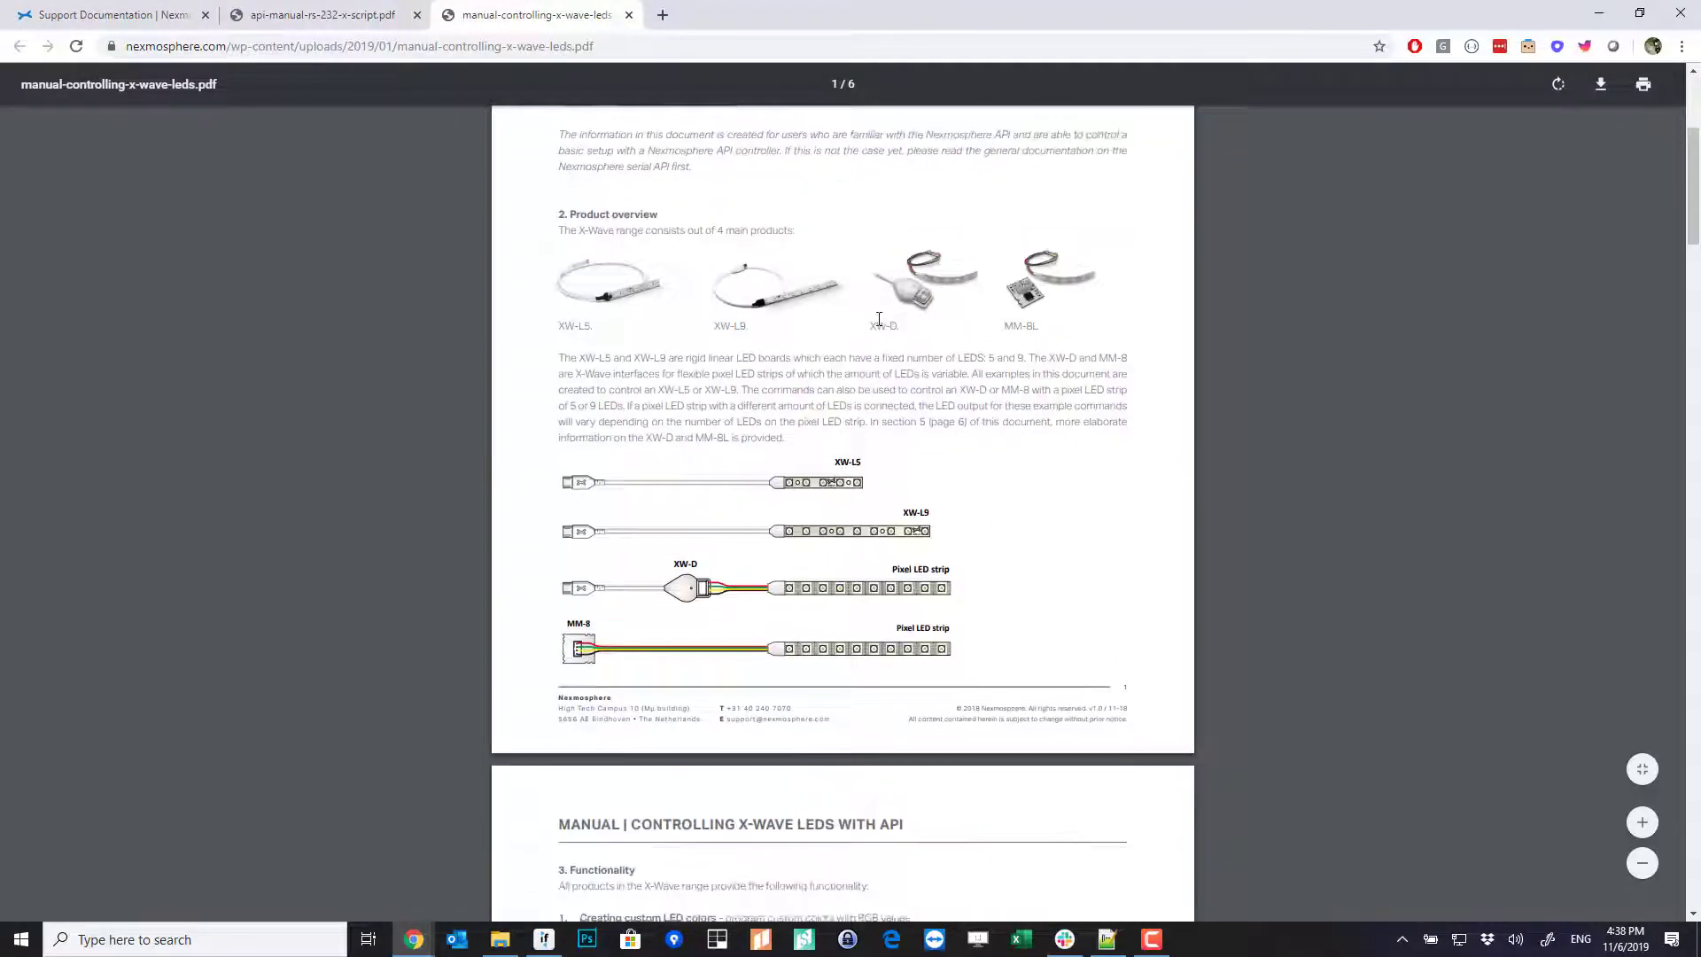
scroll(908, 458, down, 7)
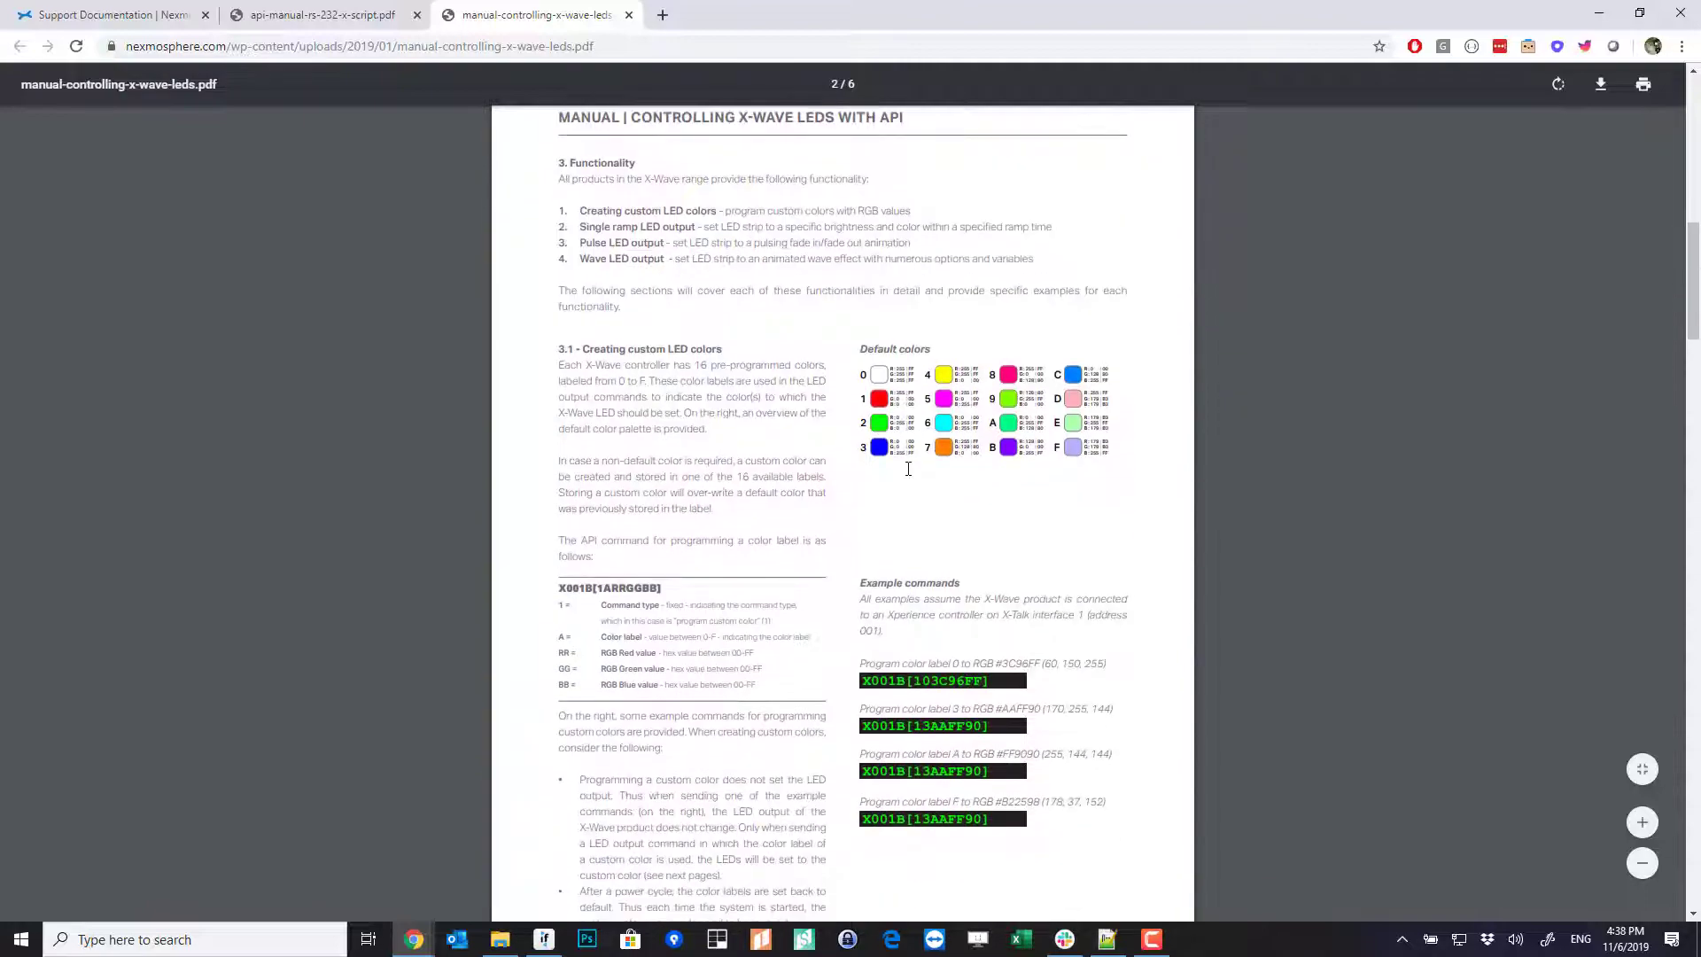
scroll(907, 471, down, 7)
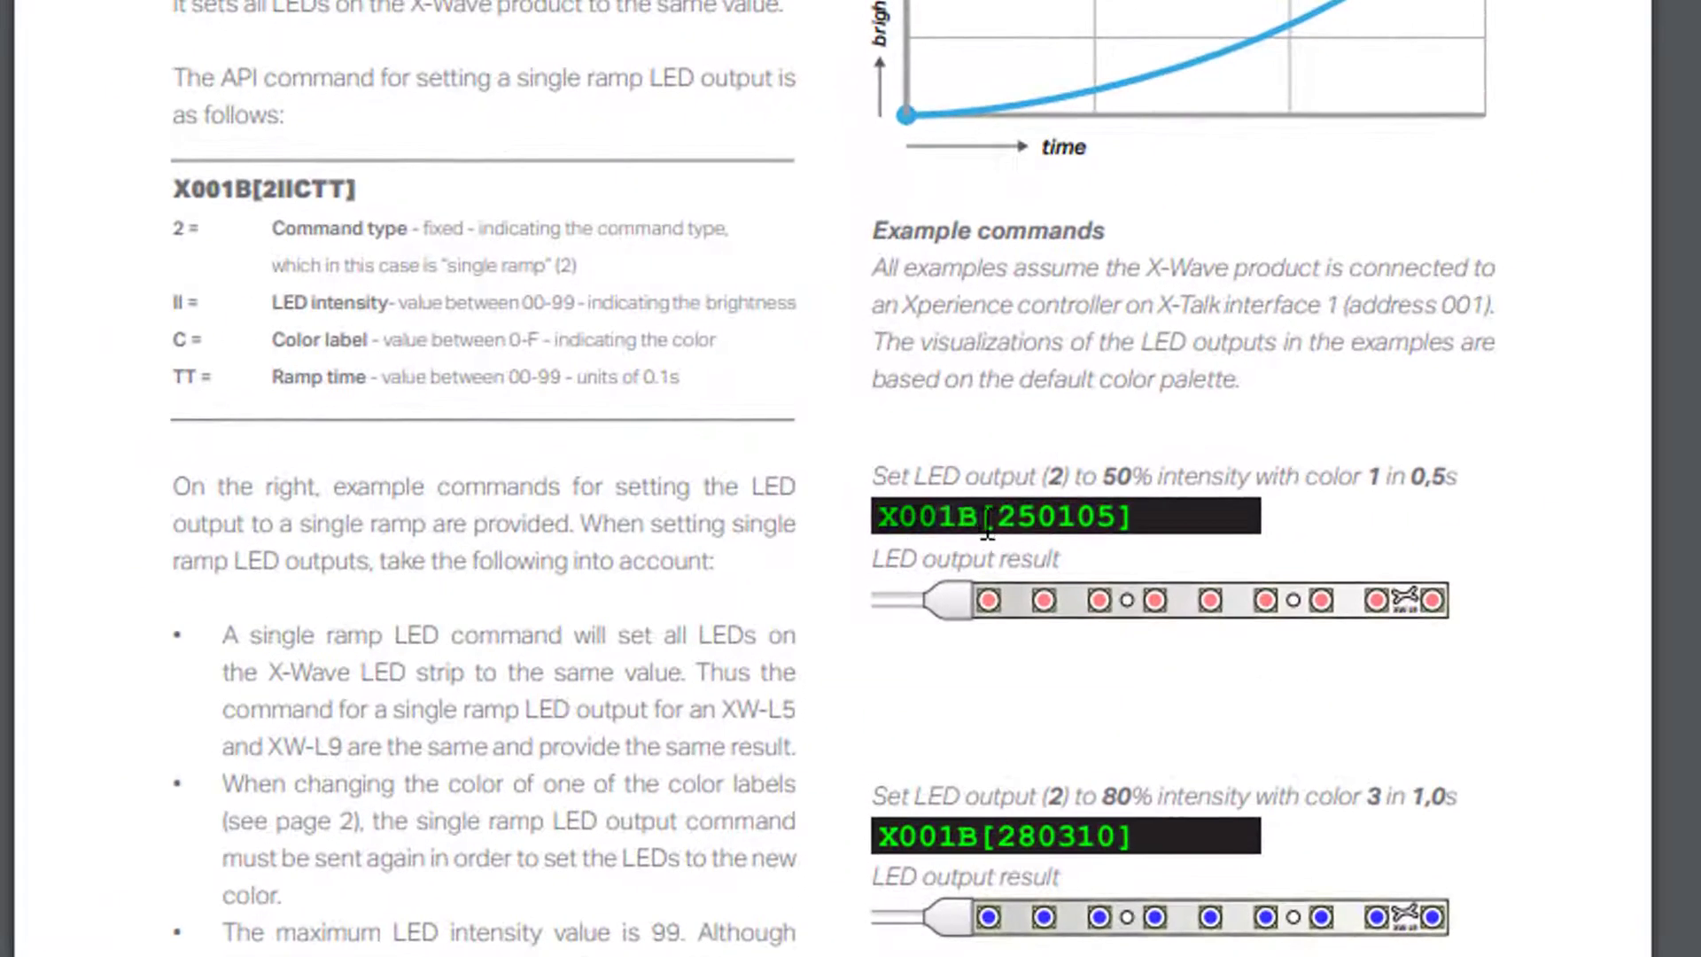
drag(1186, 501, 1075, 520)
click(1160, 519)
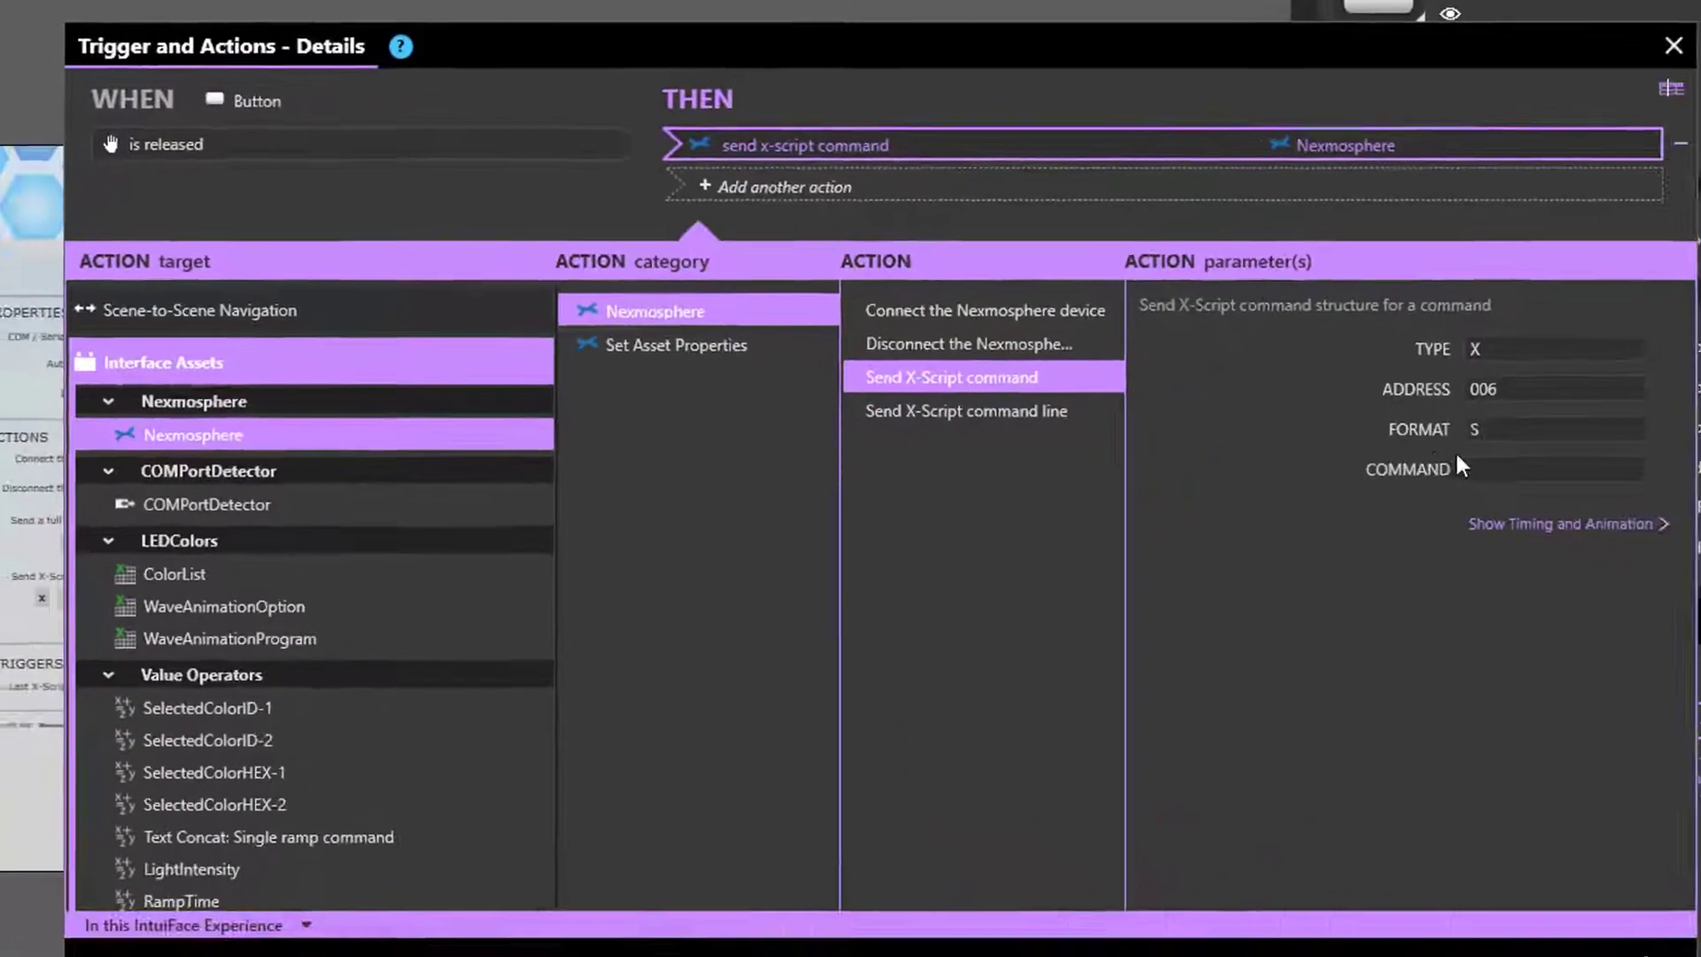
- Strip the X001B[ prefix and change the COMMAND value to 250200
drag(1495, 455, 1196, 466)
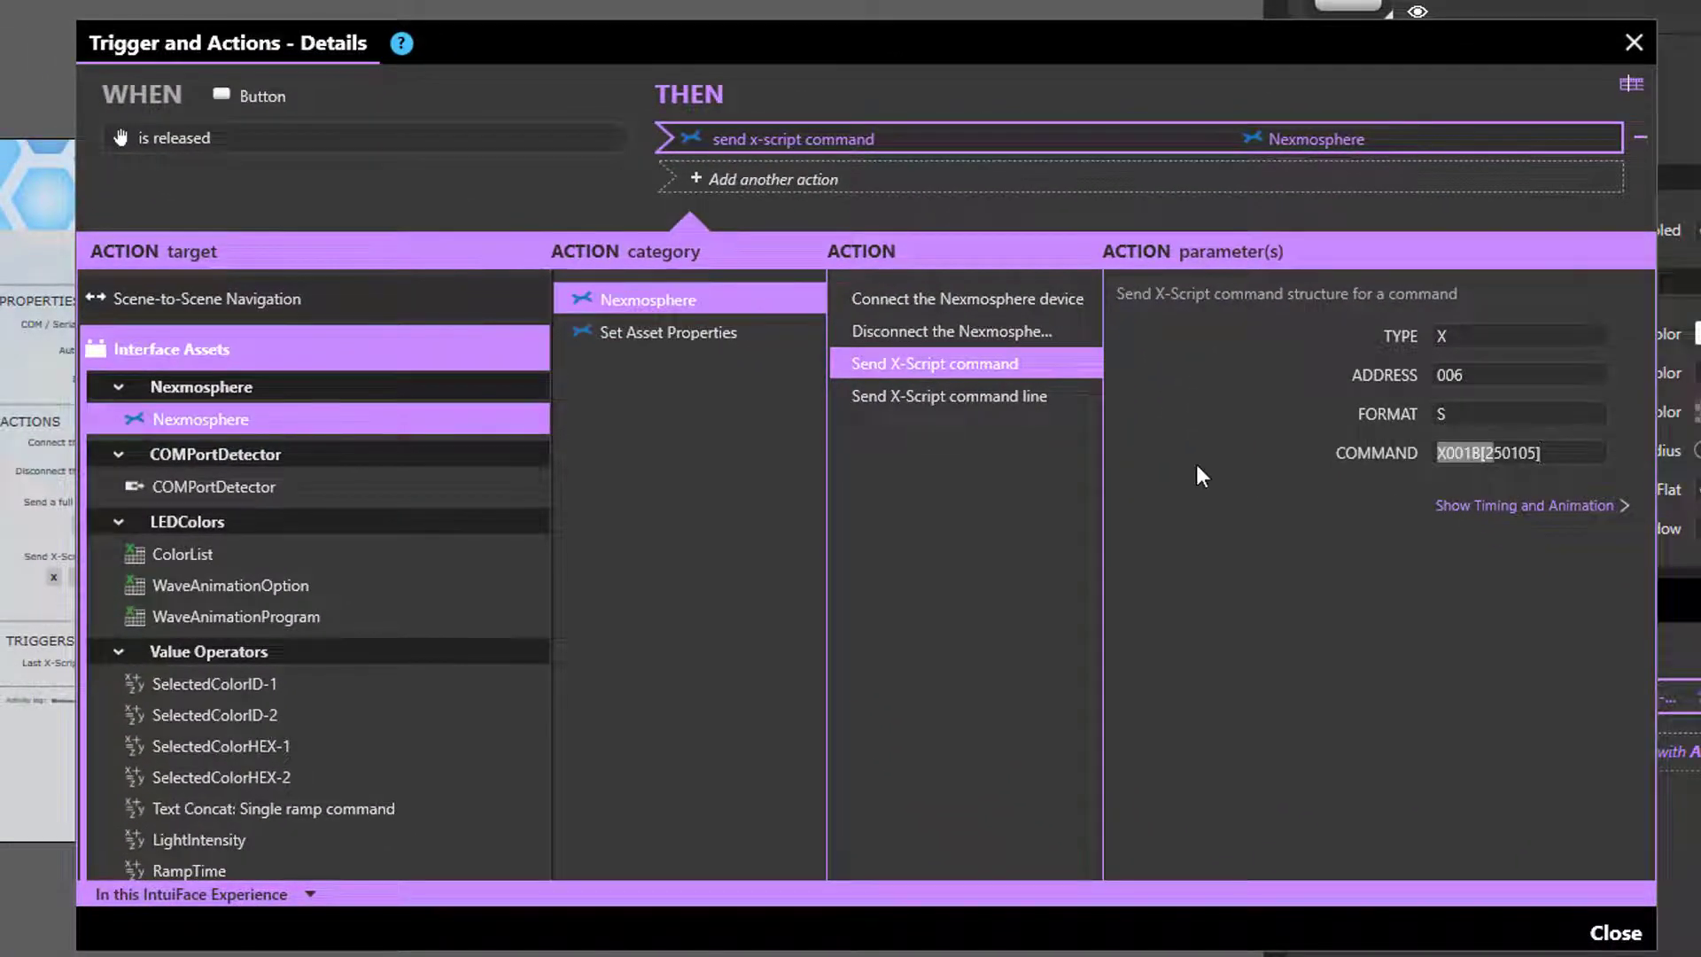
key(Left)
key(Delete)
key(Delete)
key(Delete)
key(Delete)
key(Delete)
key(Delete)
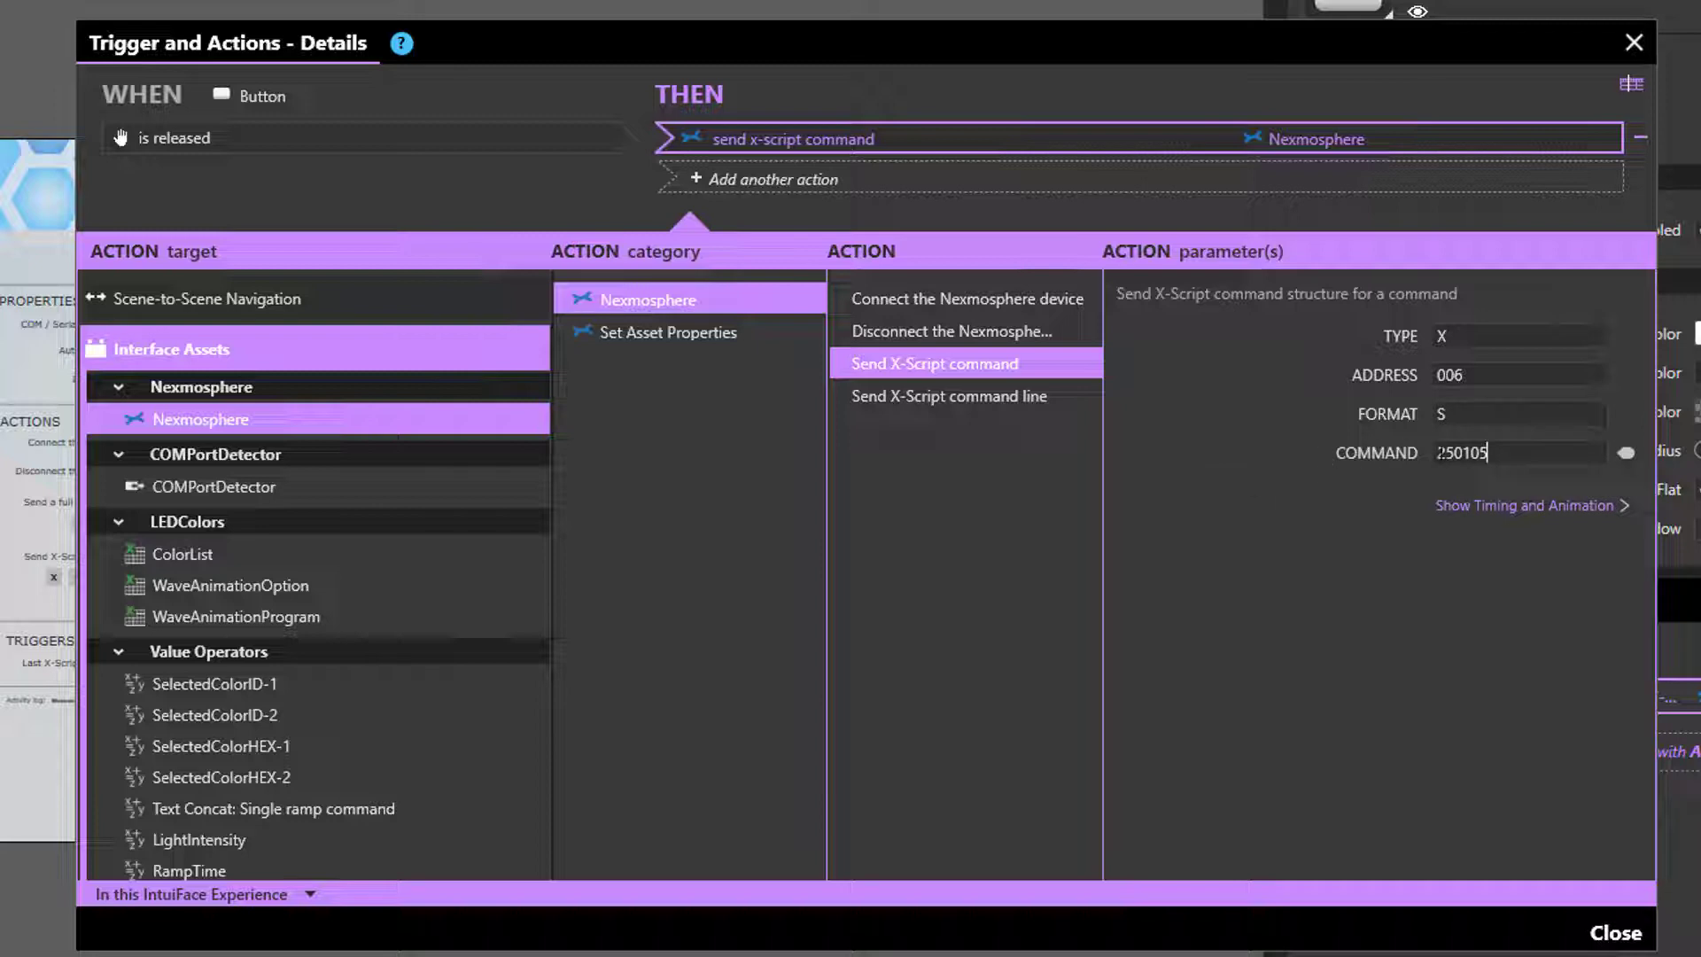
drag(1438, 452, 1491, 455)
click(1512, 449)
- Check the PDF manual, then close the Trigger and Actions dialog
key(alt+Tab)
scroll(1140, 391, up, 15)
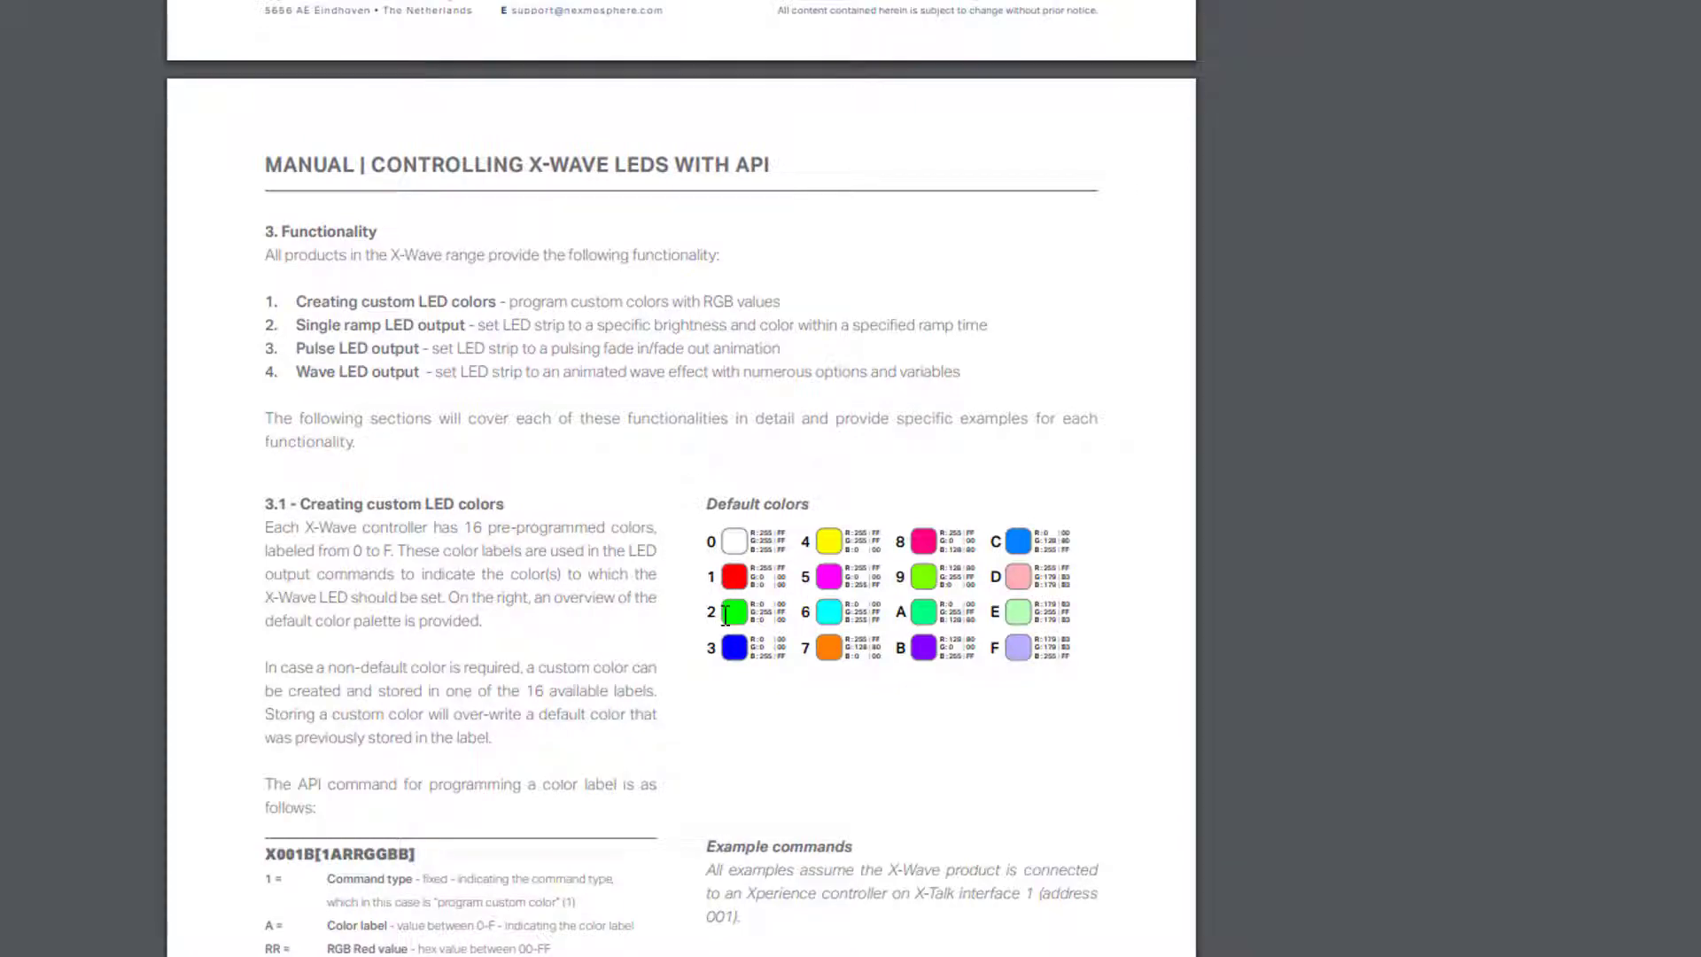
key(alt+Tab)
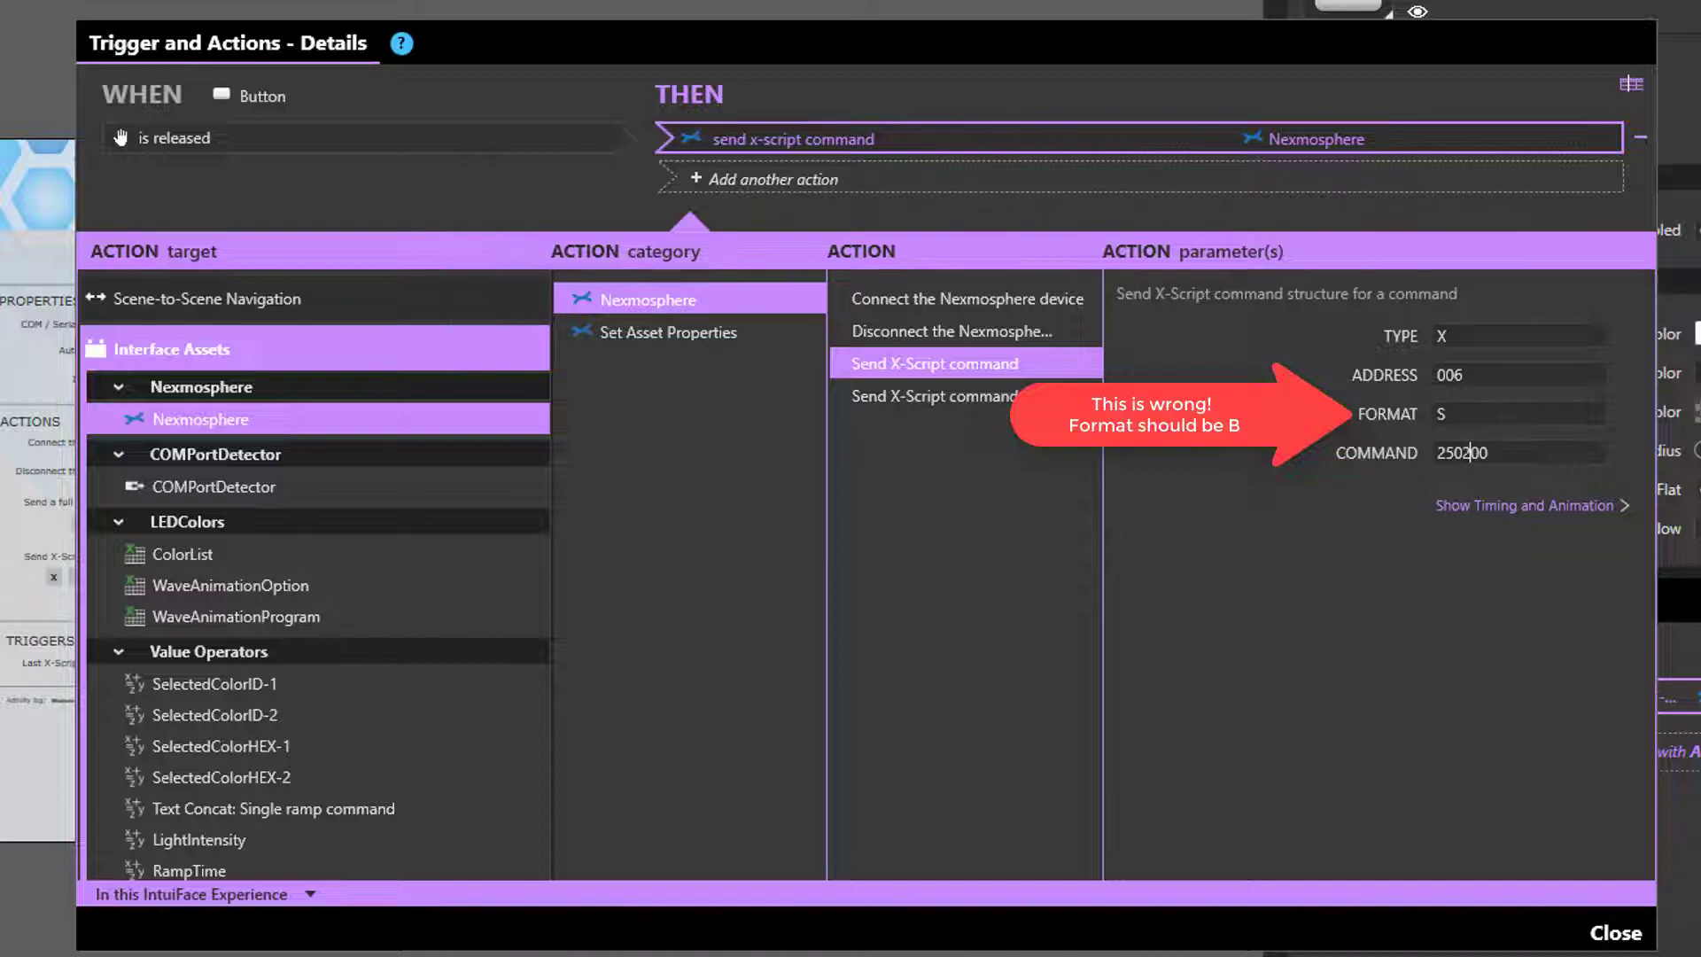
click(1628, 936)
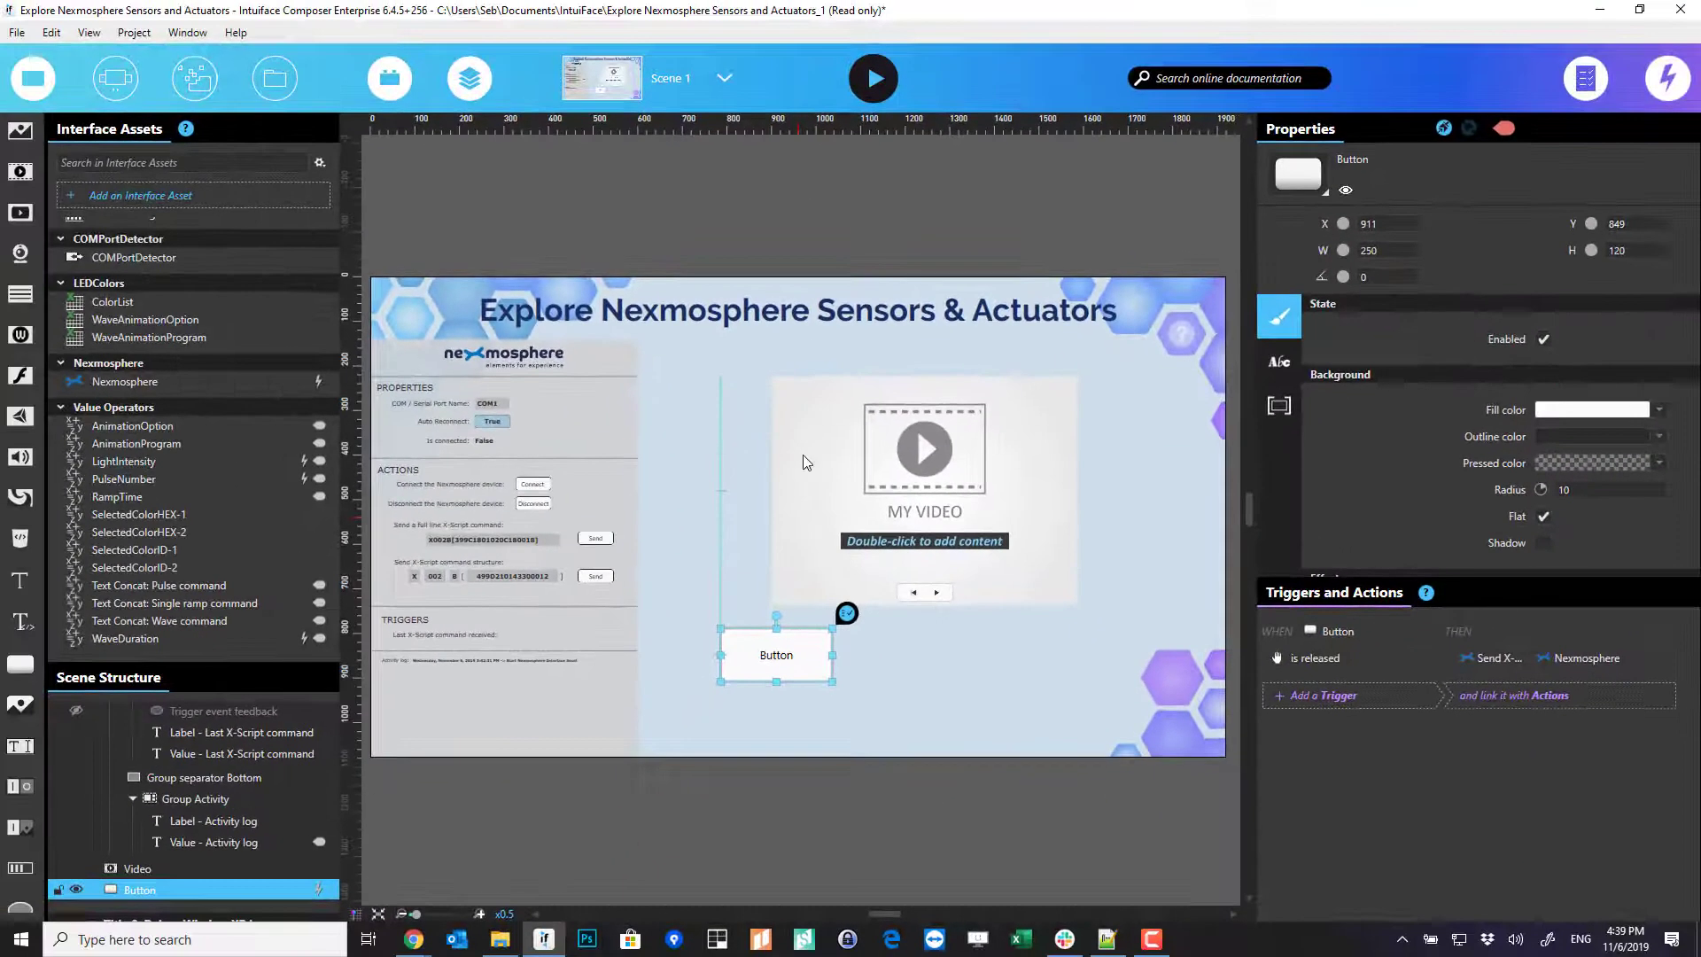
key(F5)
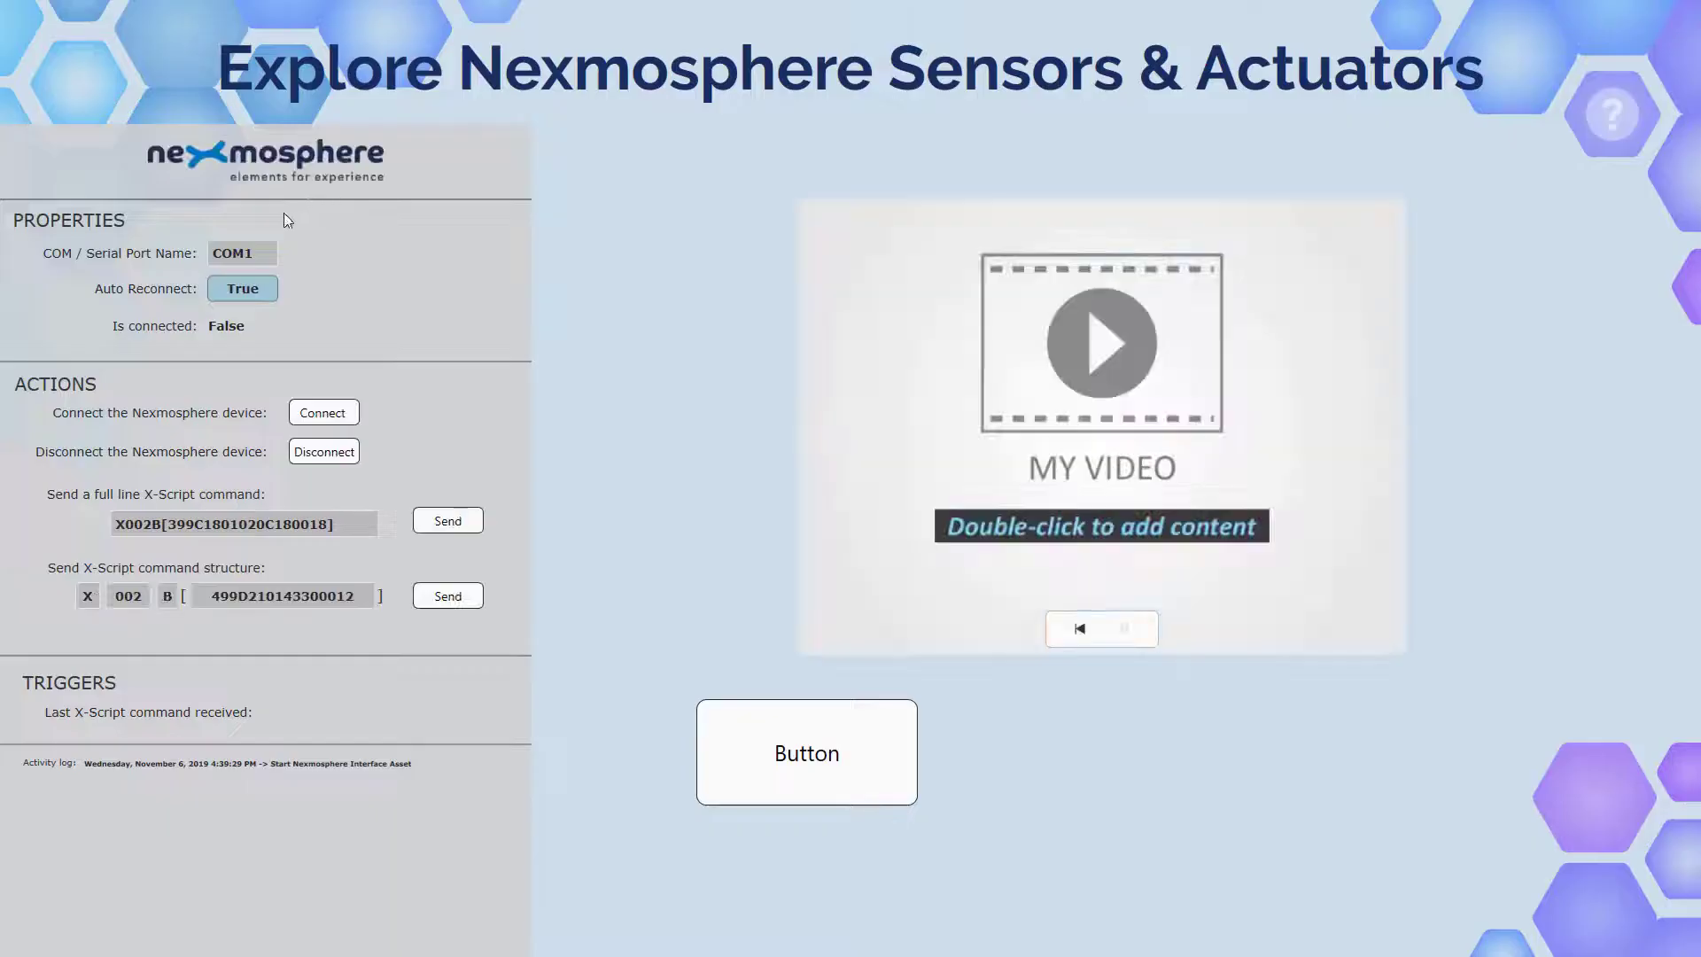
click(258, 253)
text(1)
key(Tab)
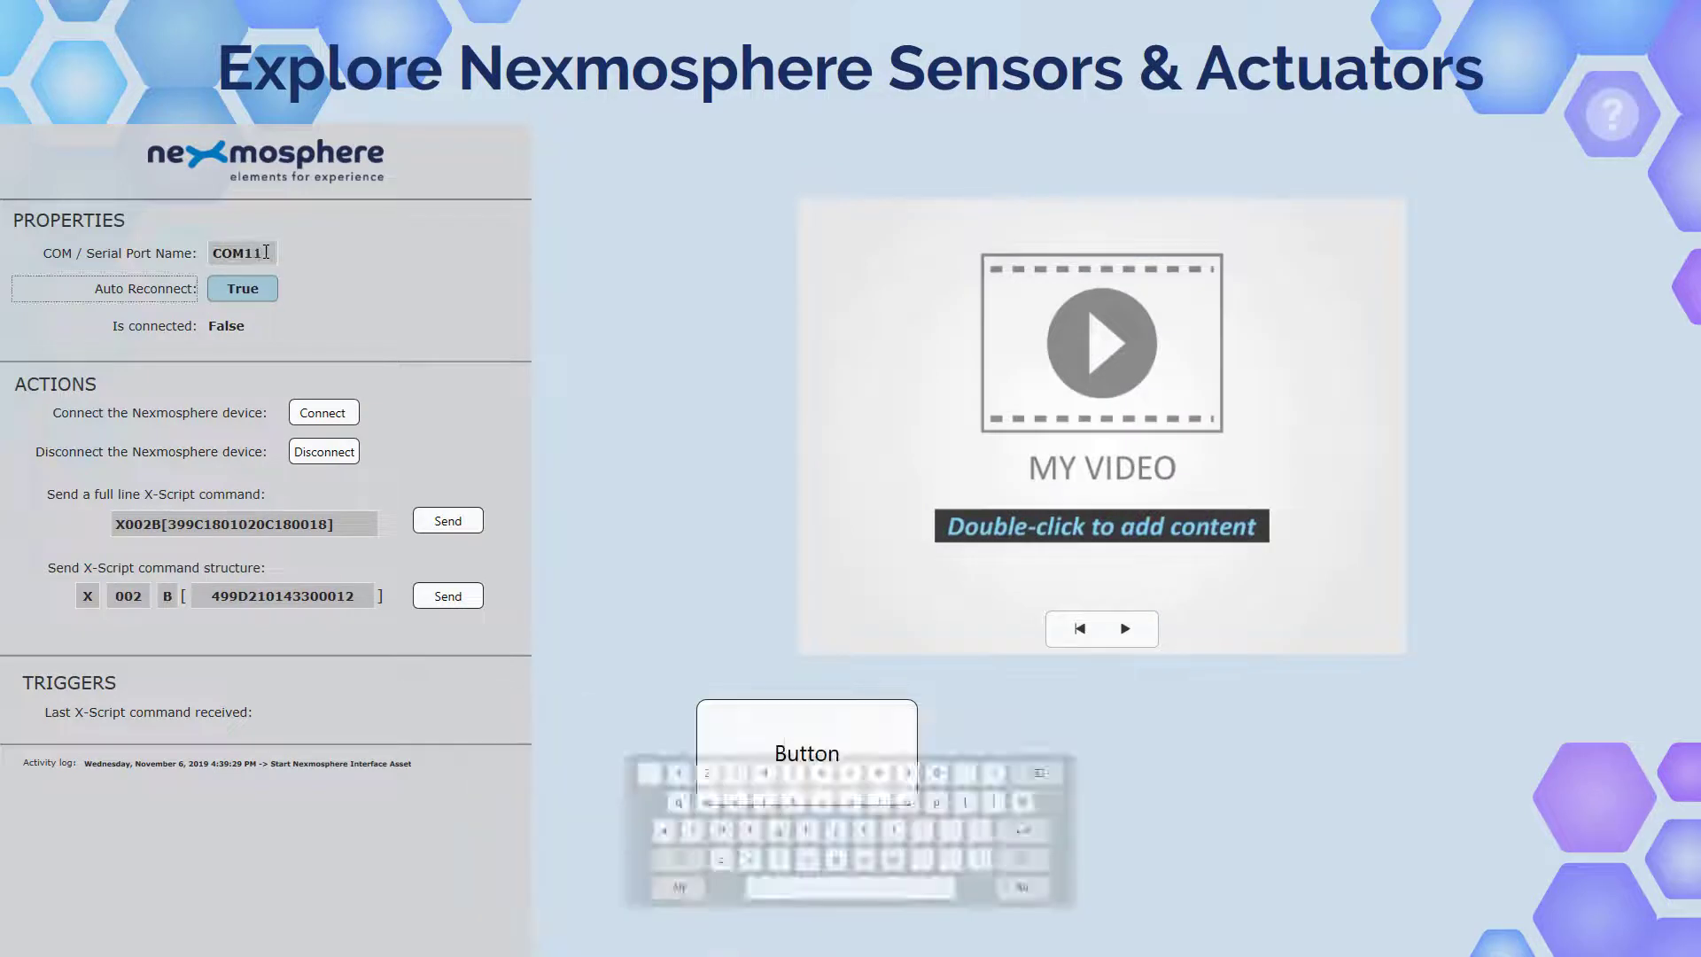
click(322, 413)
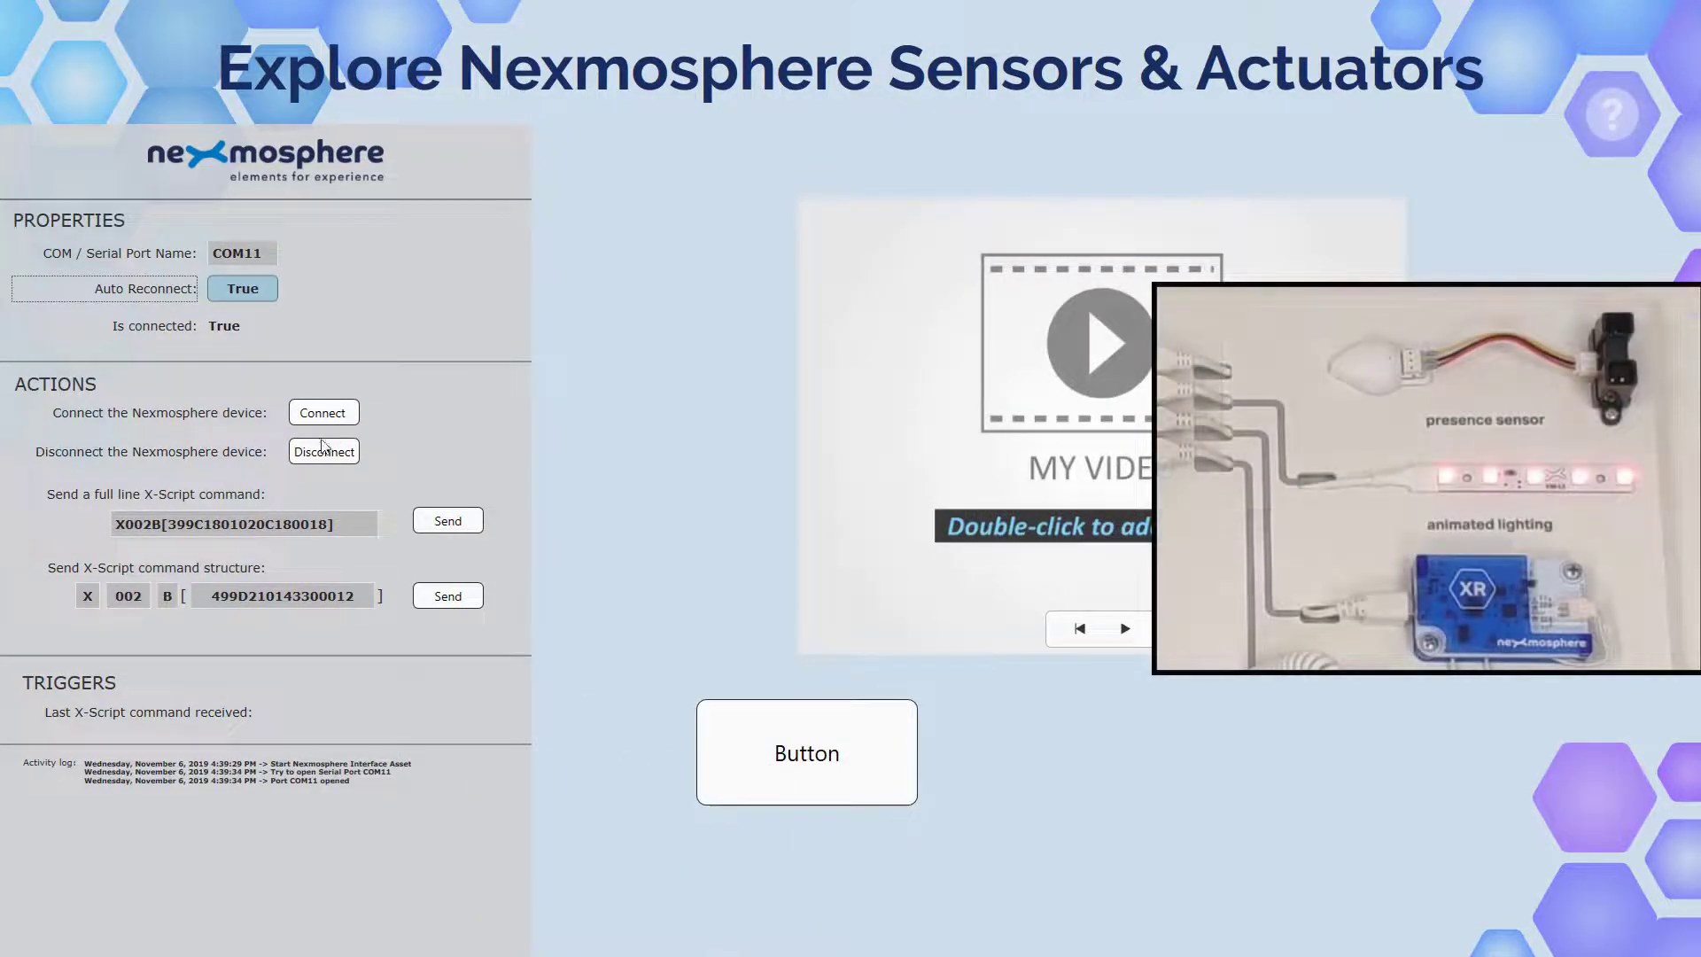
click(819, 785)
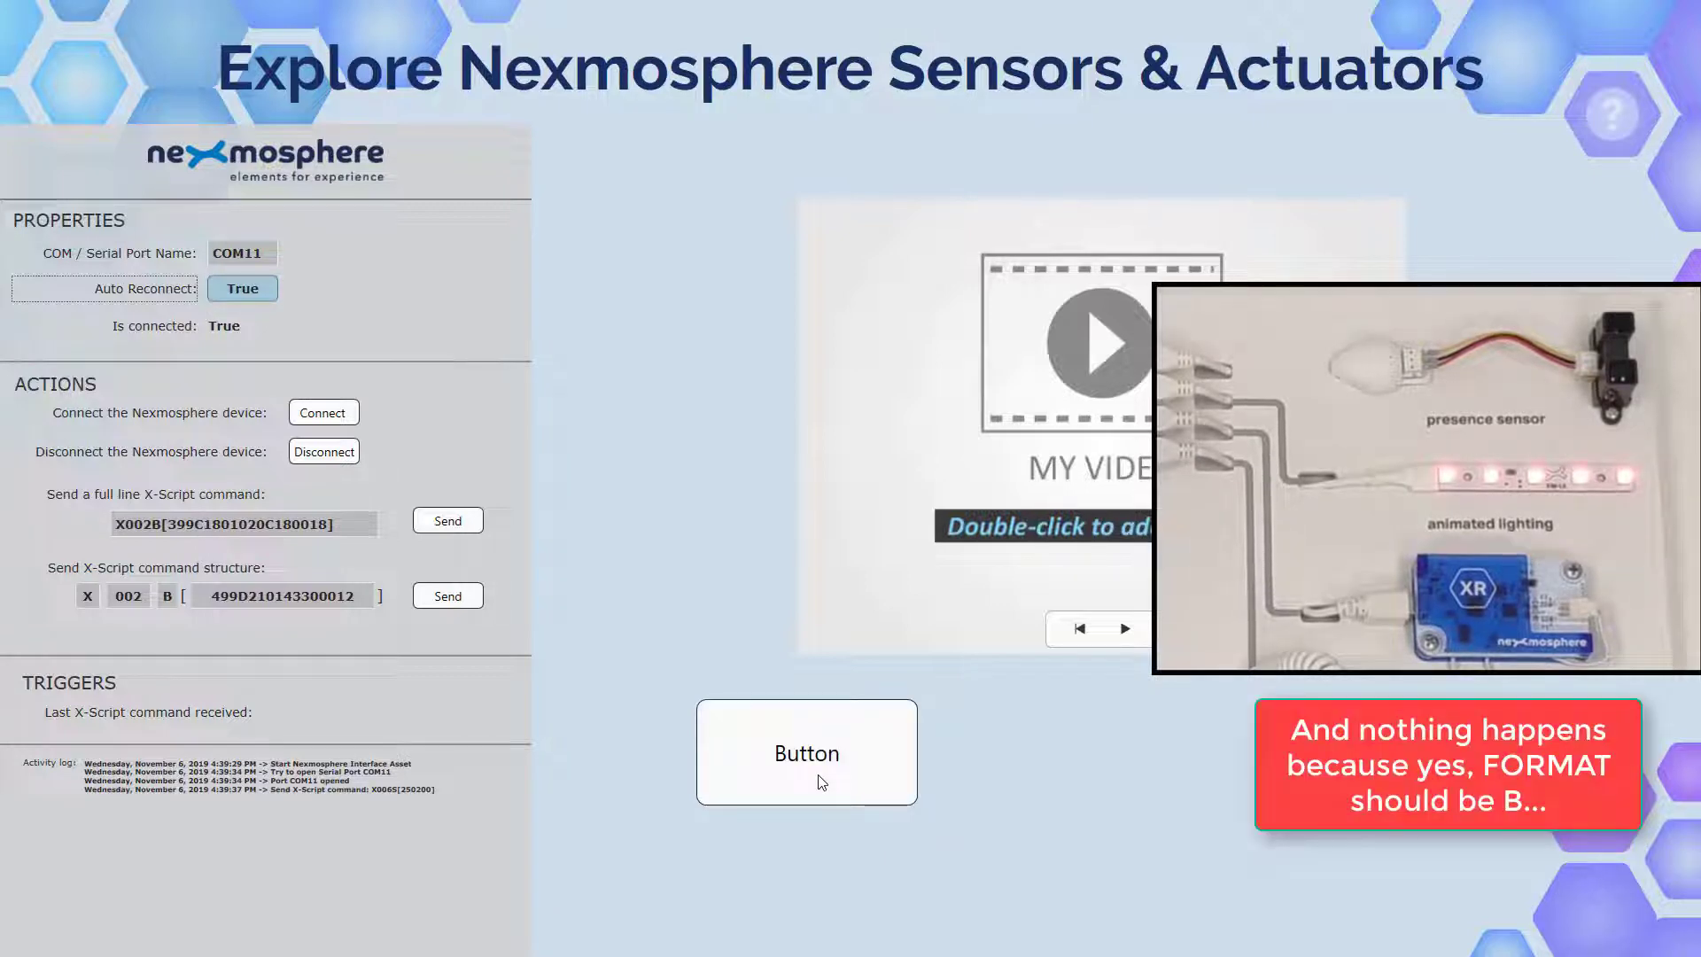
key(Escape)
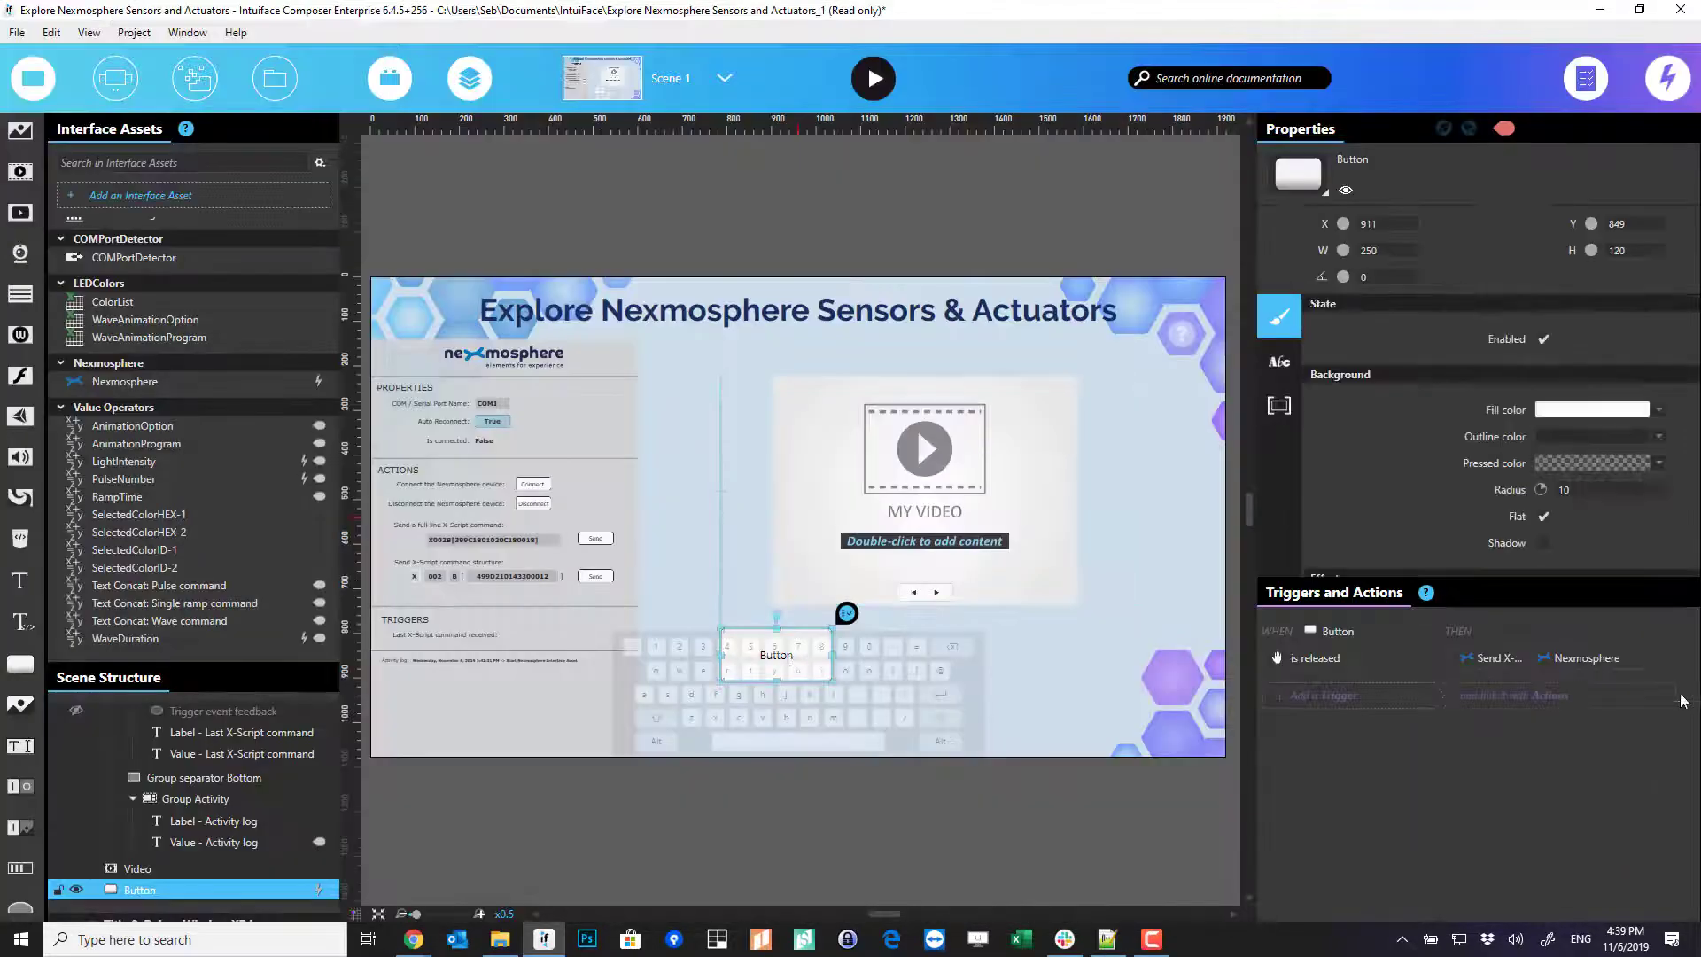
- Change the Button command's FORMAT from S to B
double_click(1586, 662)
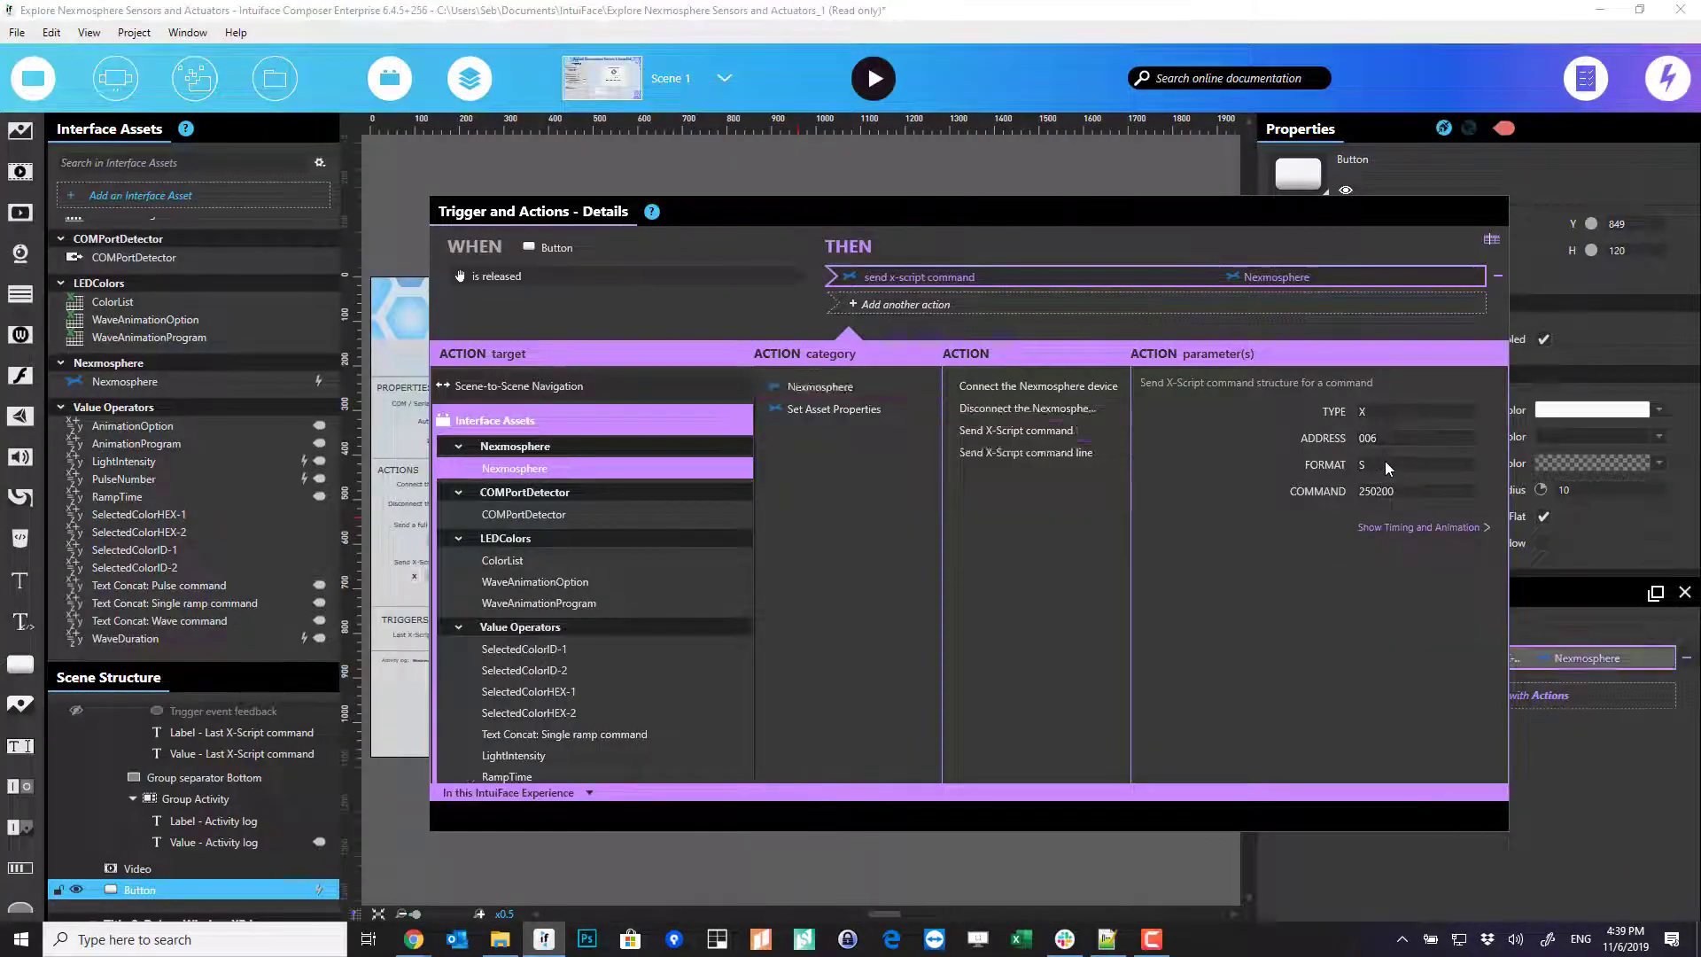
drag(1382, 464, 1326, 464)
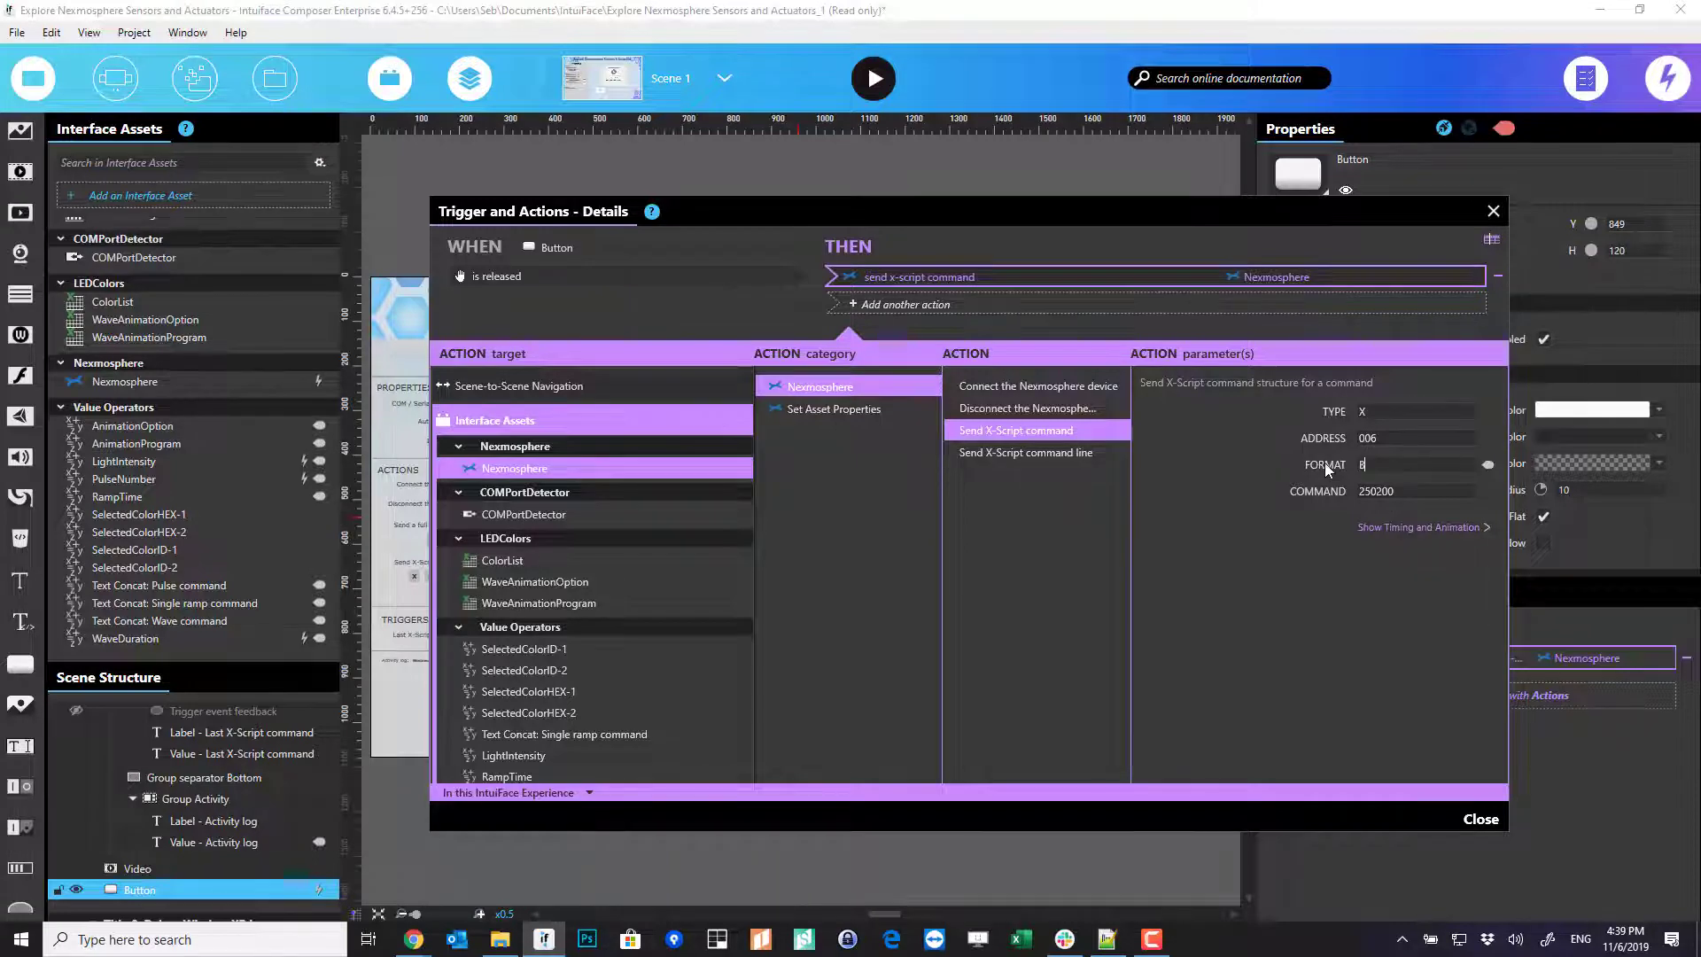
text(B)
- Retest in play mode on COM11, pressing the Button to light the LEDs, then return to edit mode
click(868, 79)
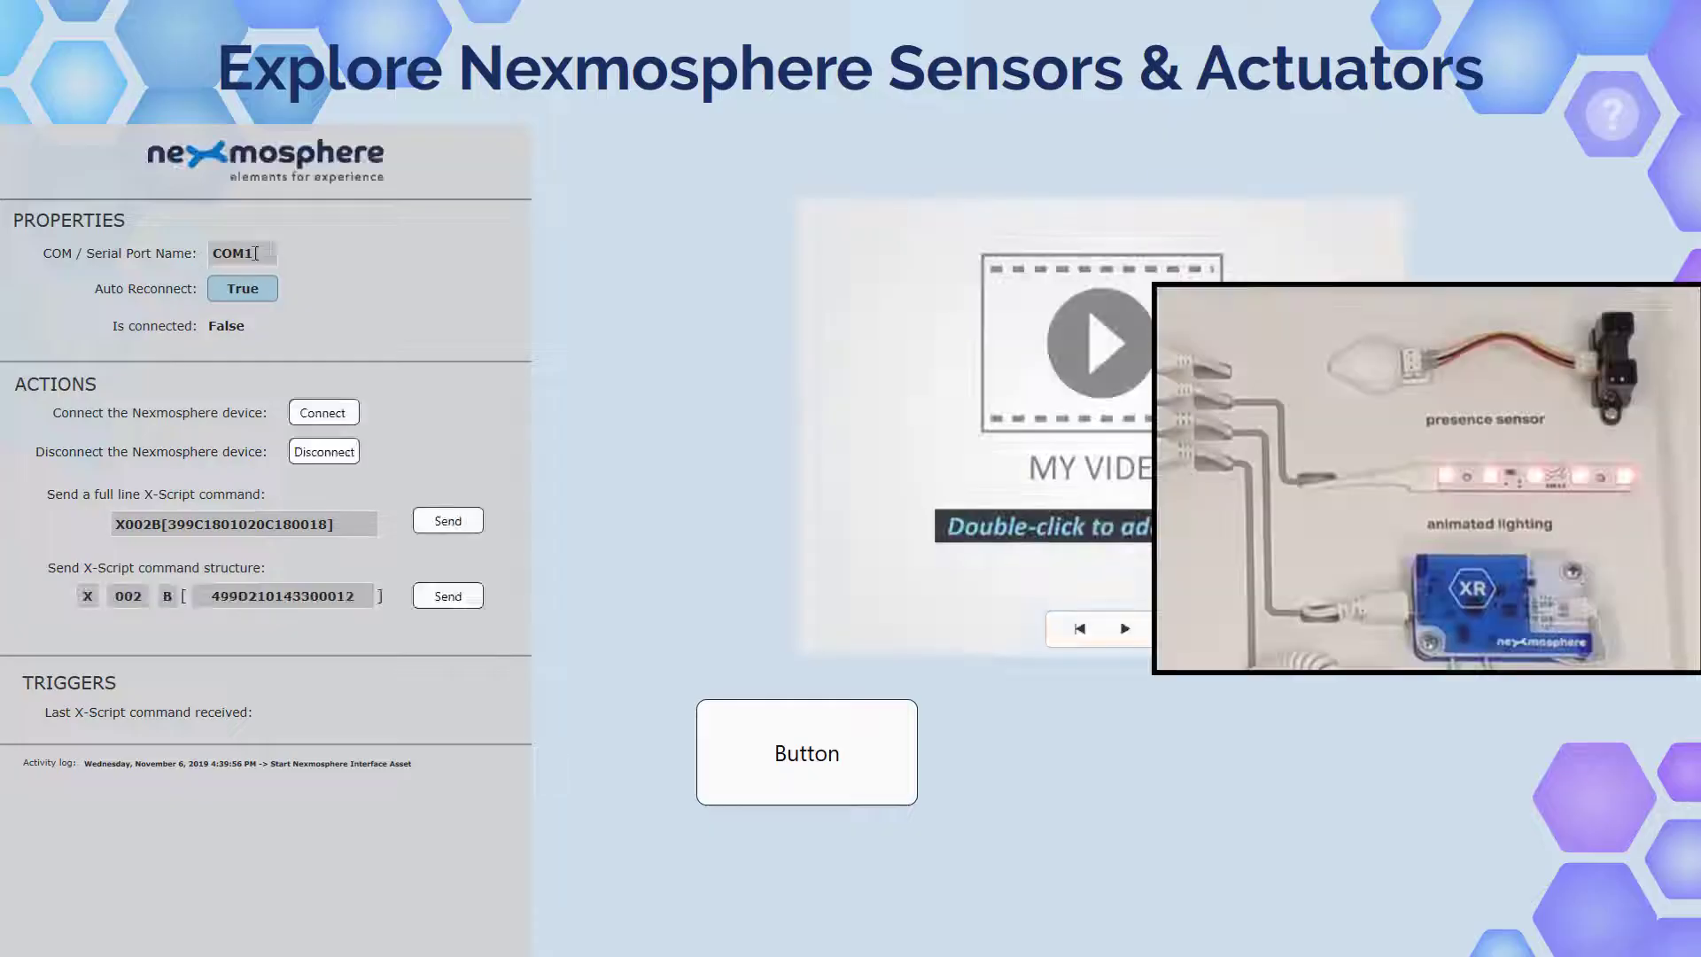
click(256, 253)
text(1)
key(Tab)
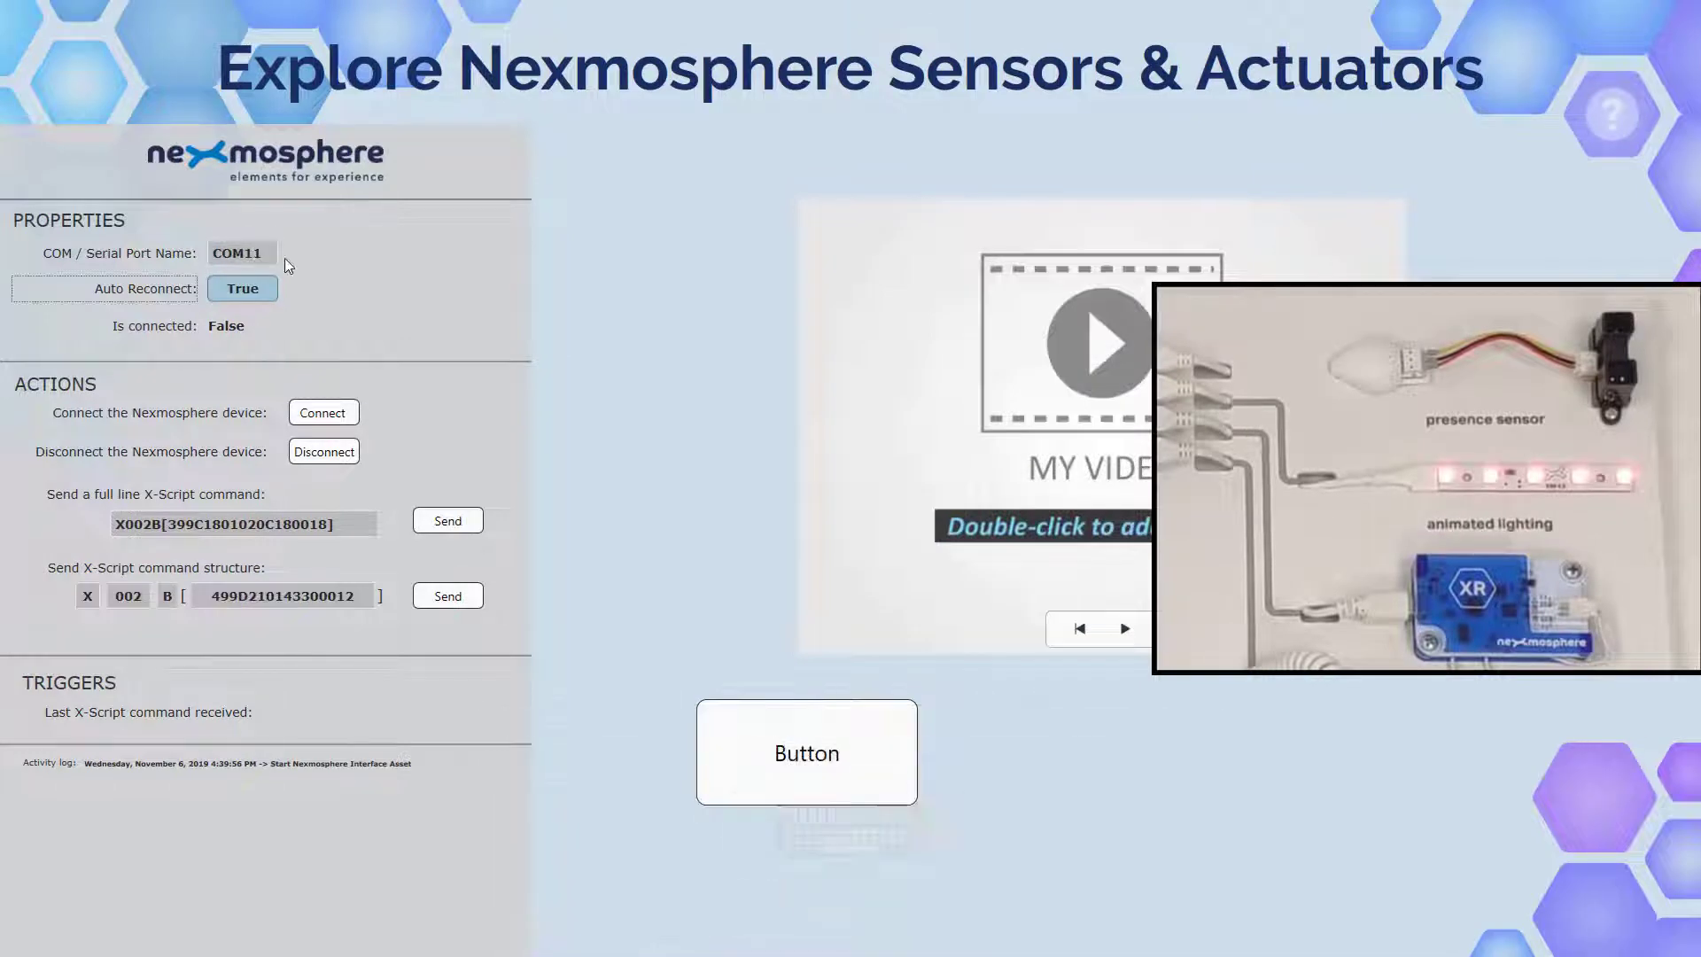
click(335, 412)
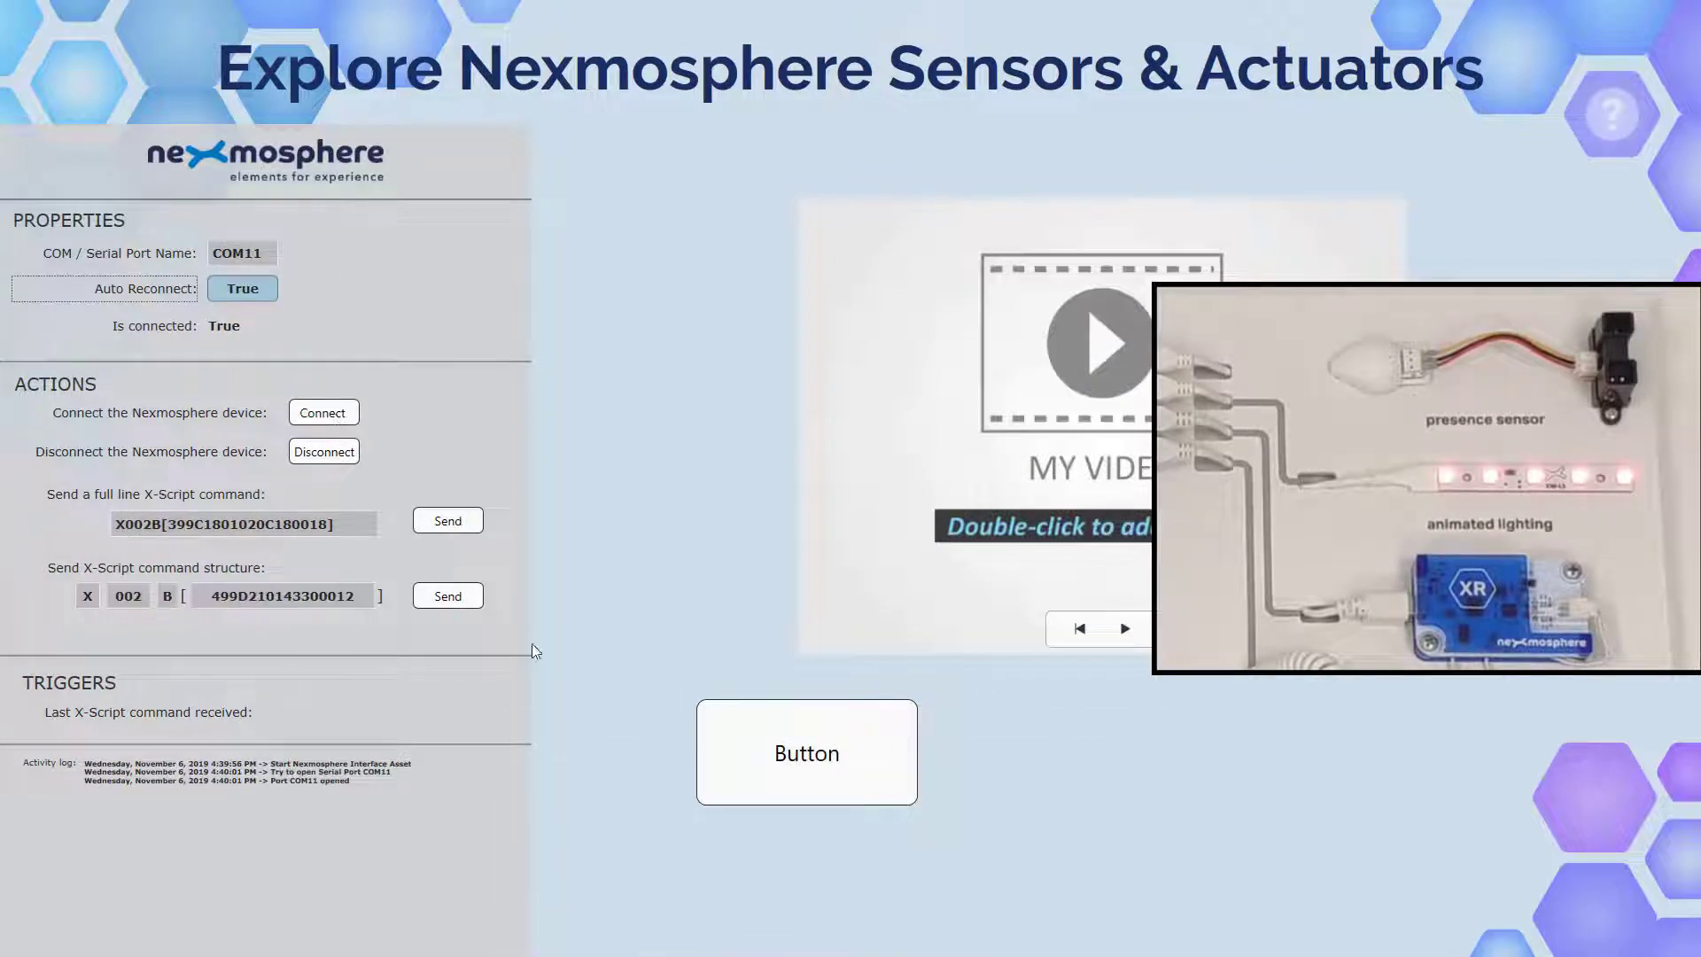
click(781, 754)
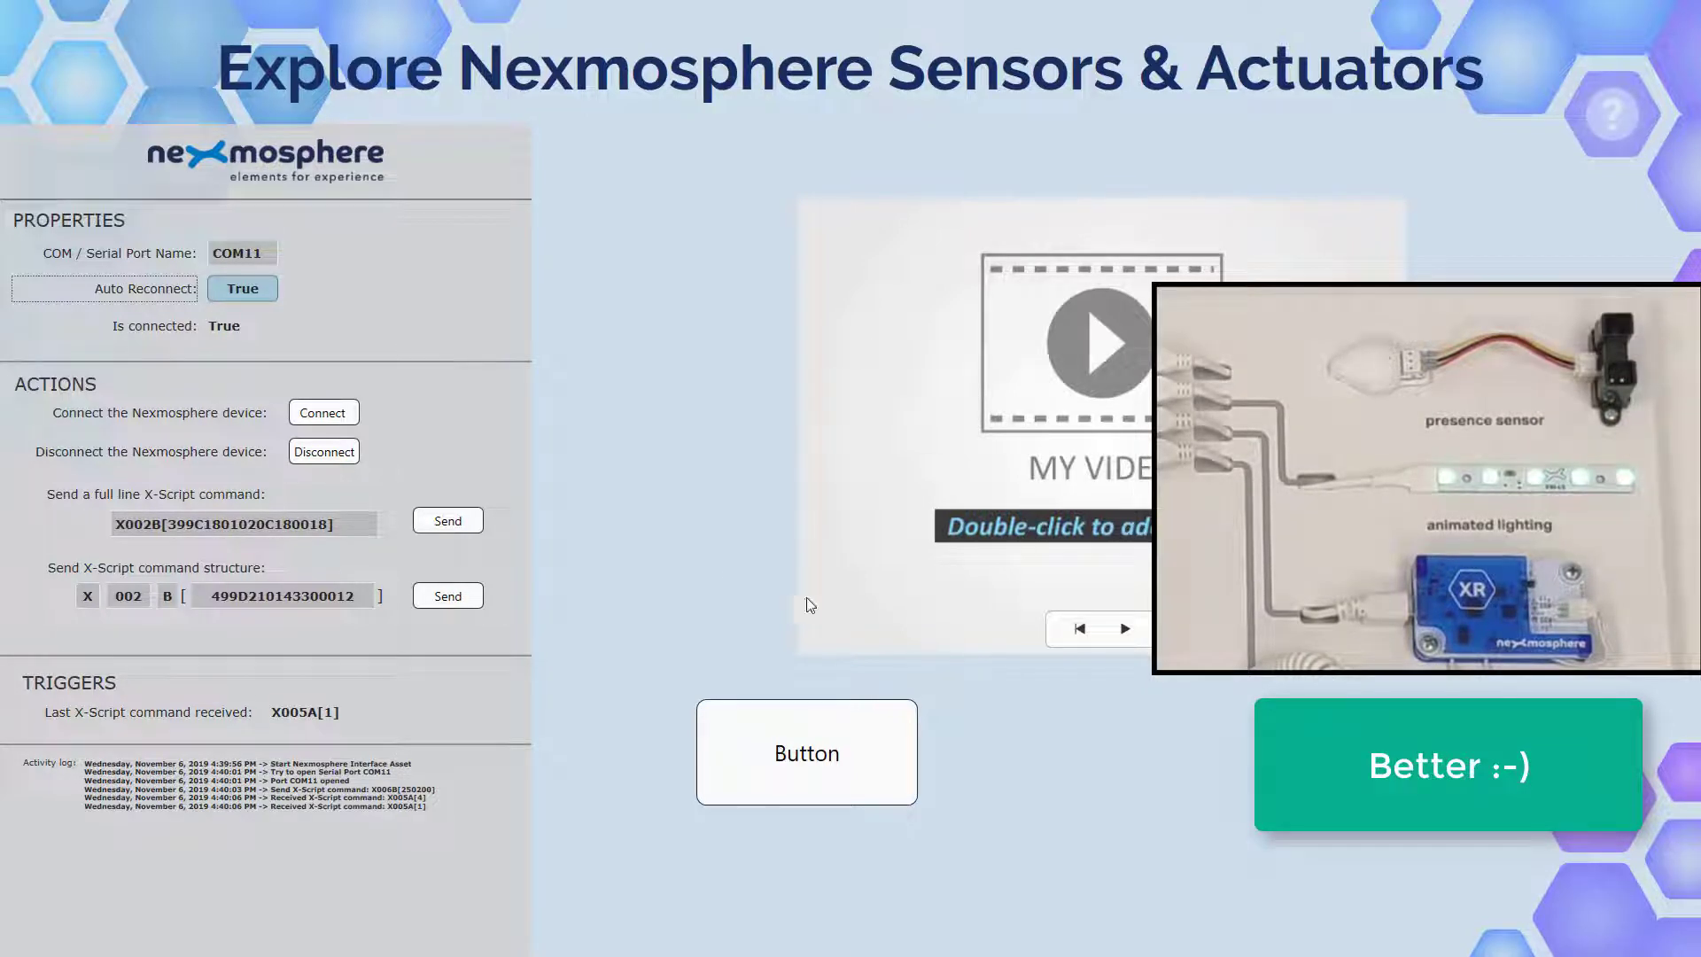
key(Escape)
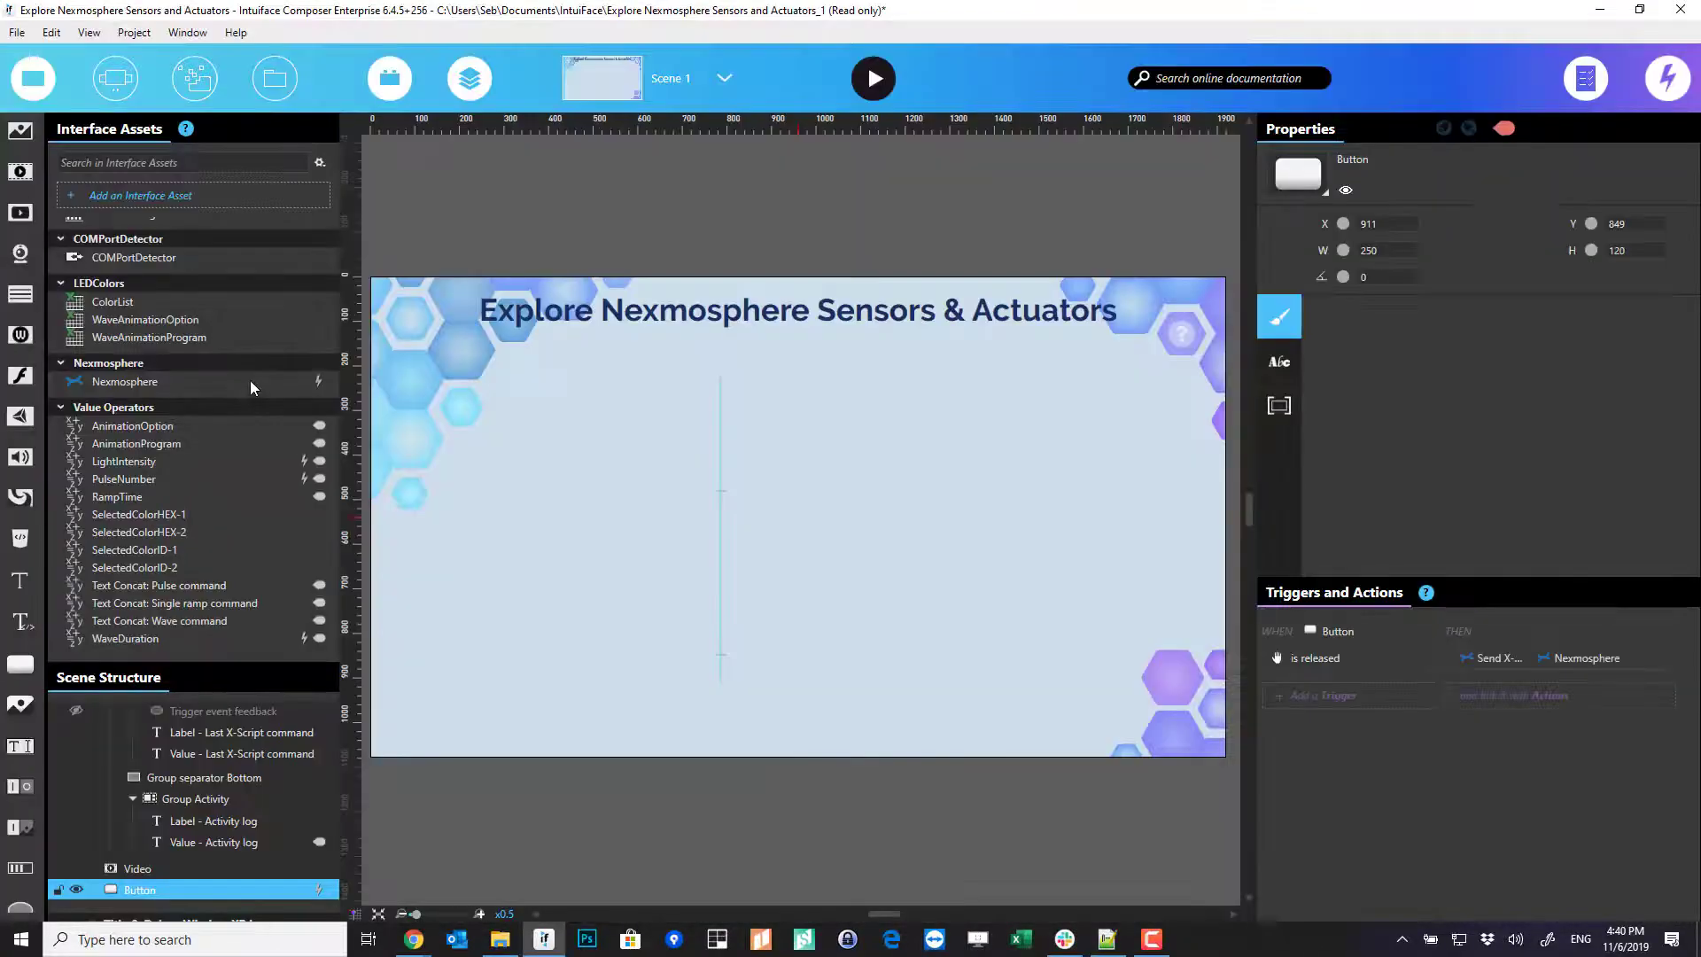
- Inspect the Nexmosphere interface asset's triggers and actions in X-Ray
click(250, 380)
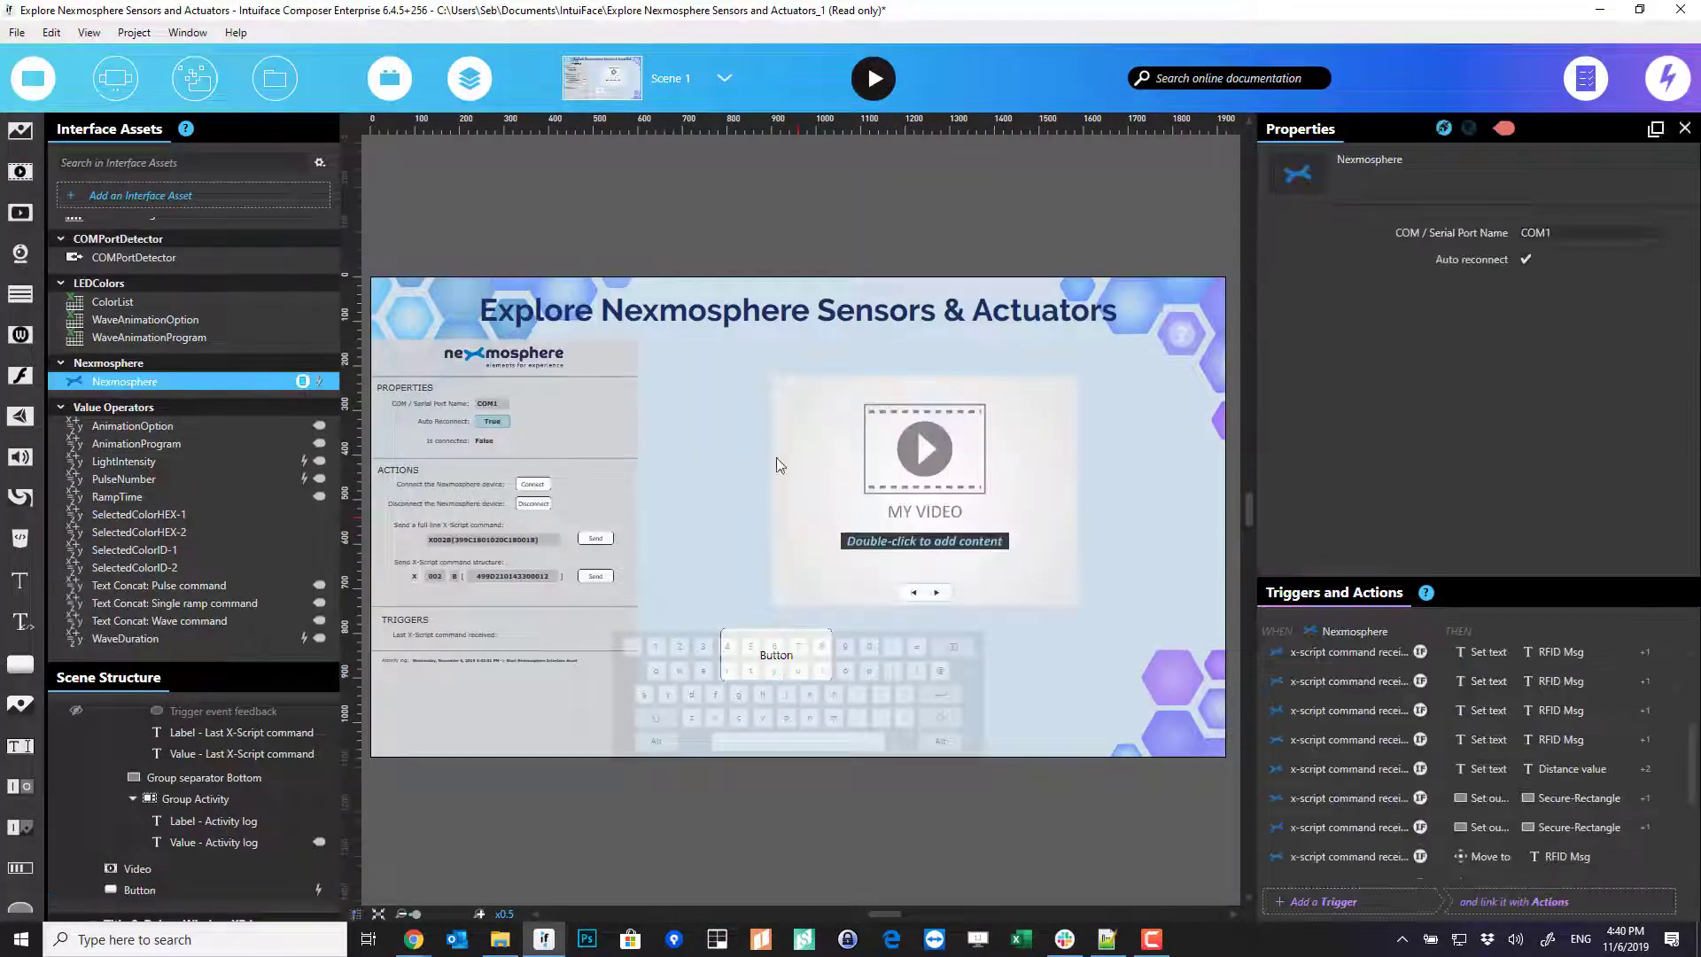
click(302, 382)
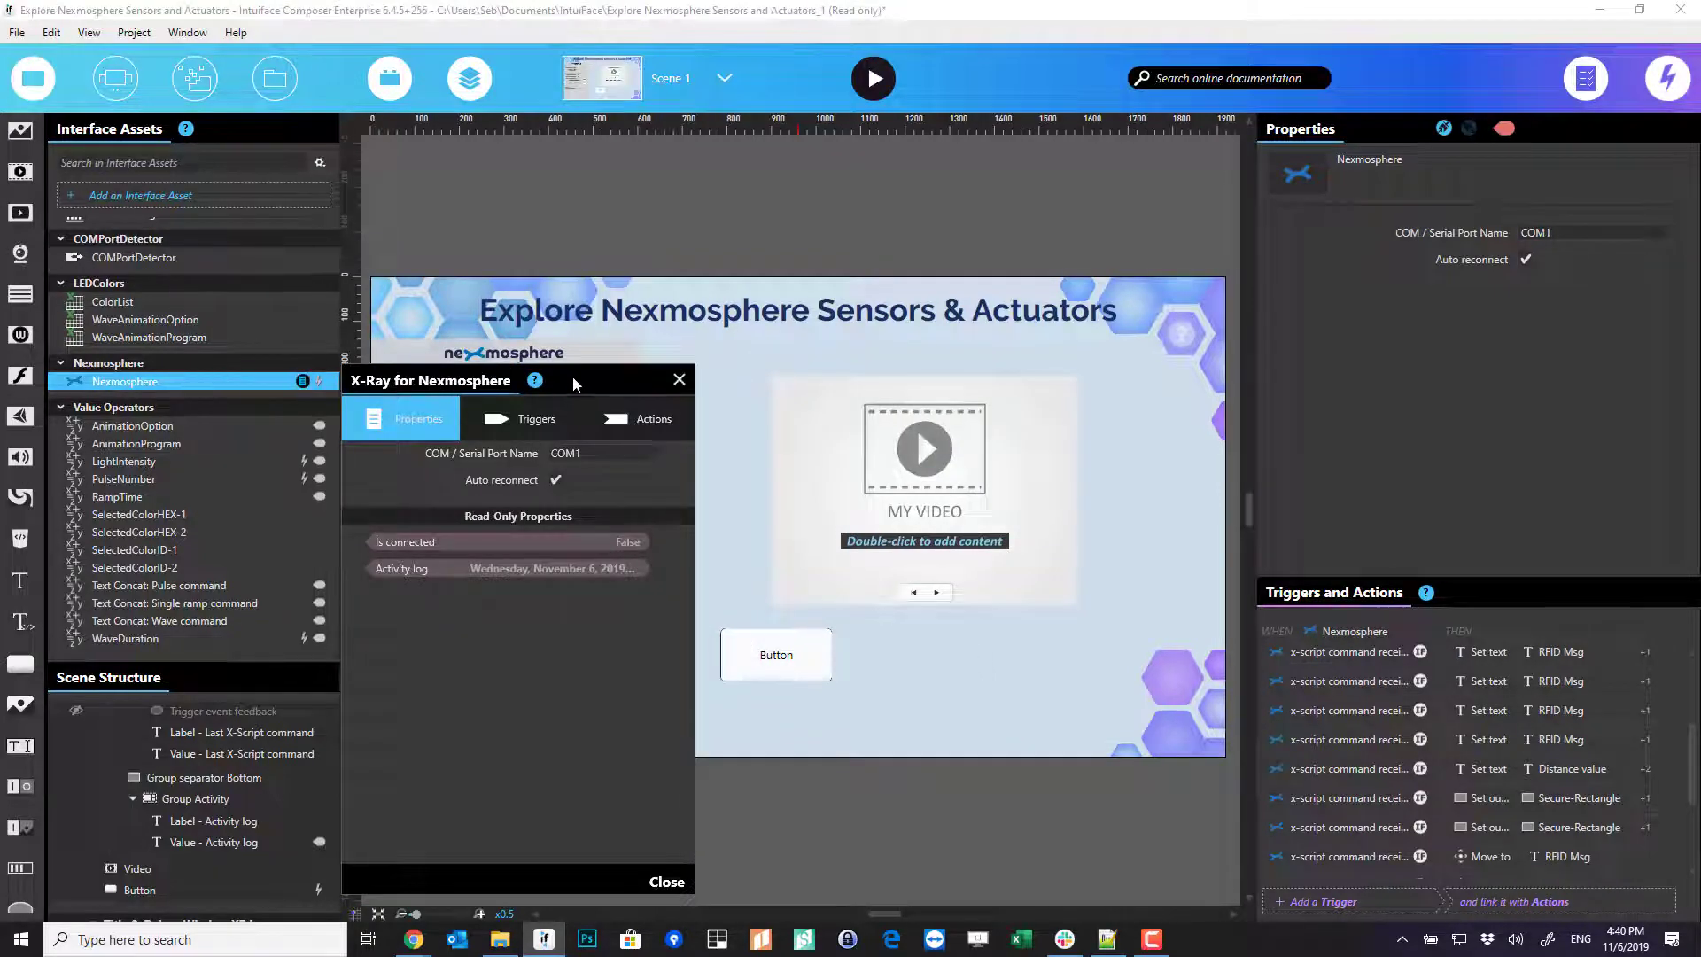
drag(572, 376, 663, 282)
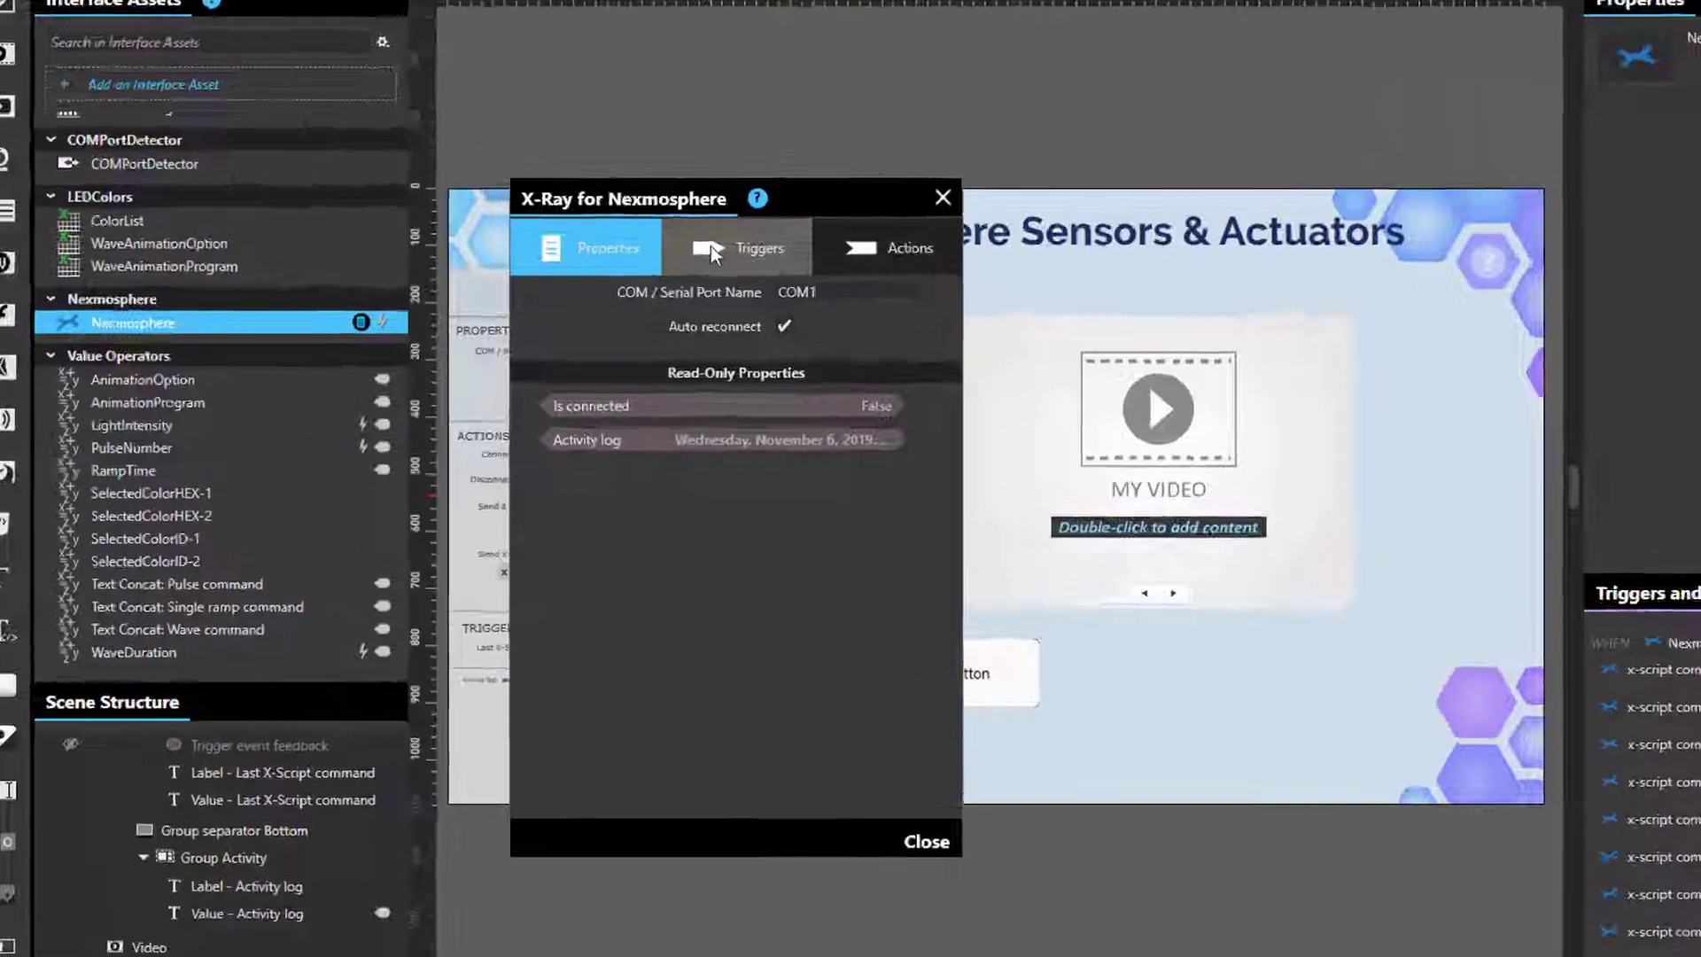
click(710, 247)
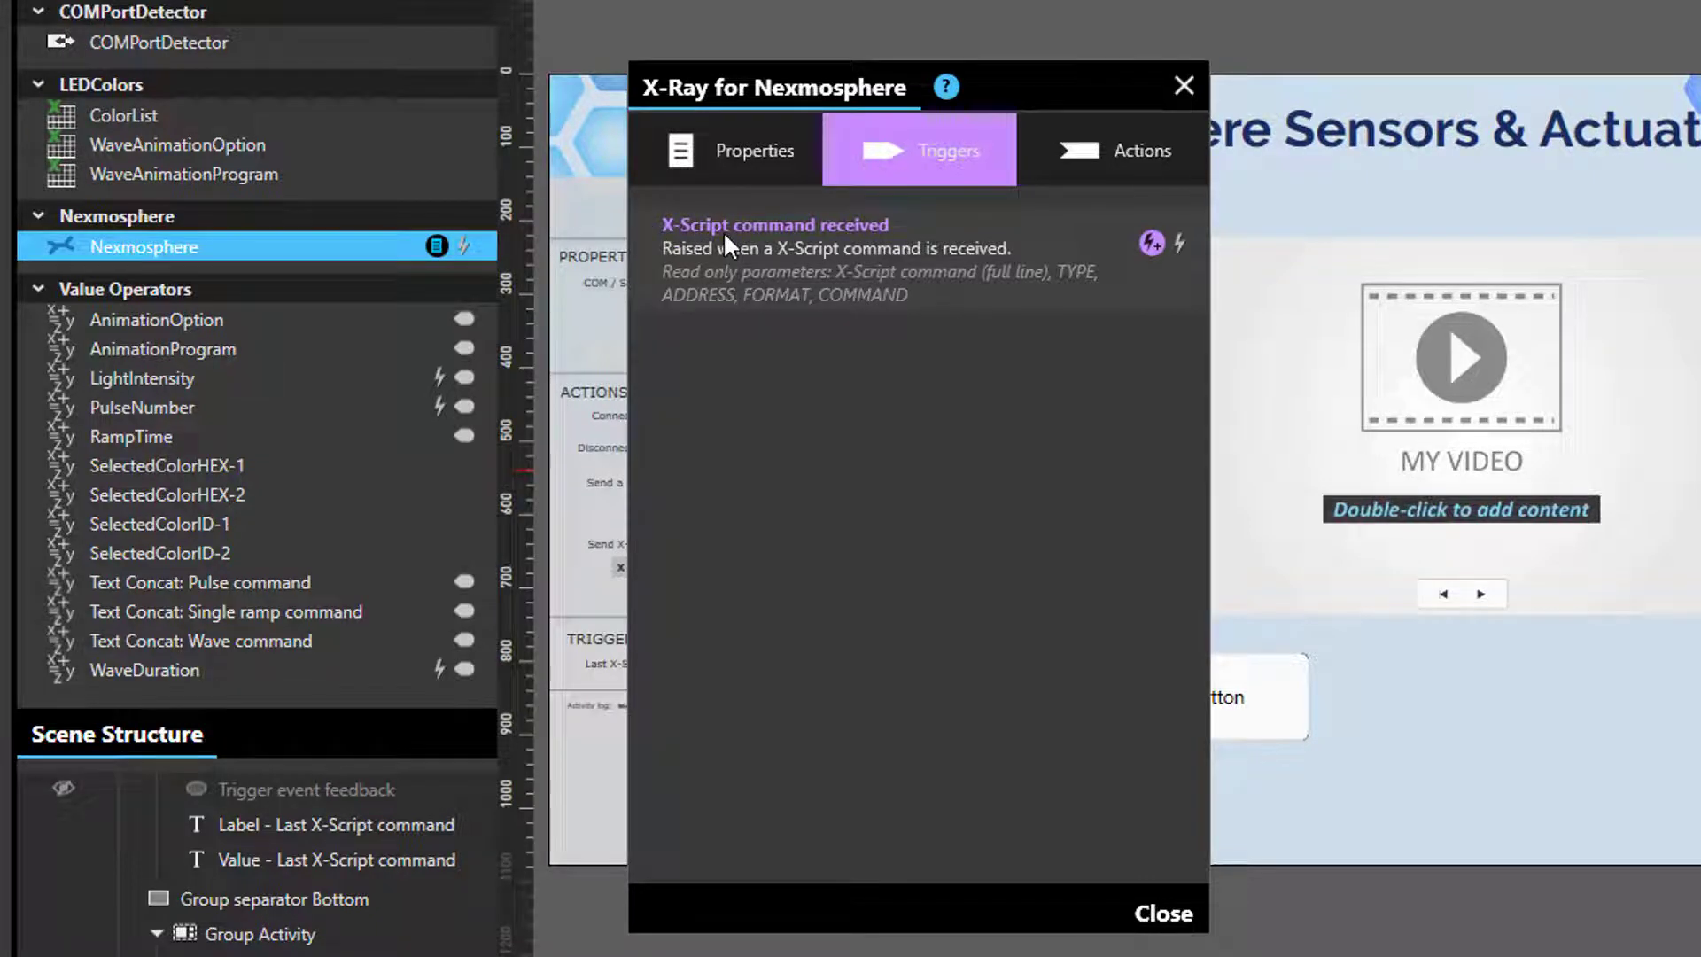
click(1169, 138)
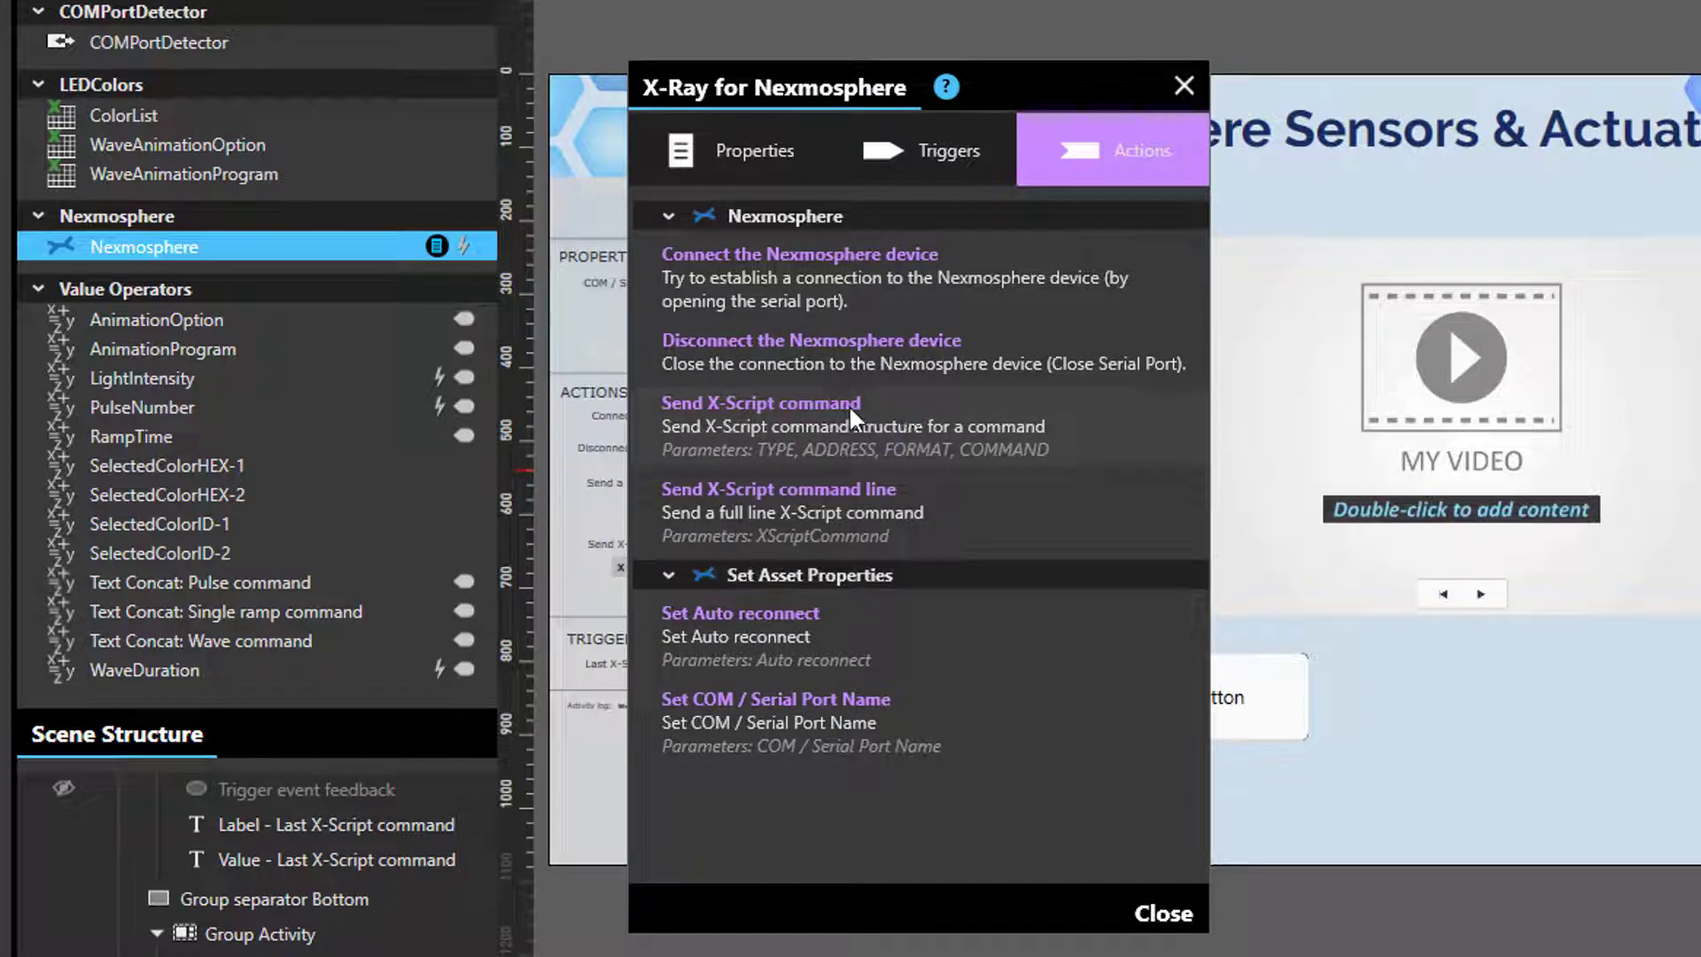
- Change the Button's release action to Send X-Script command line and close the X-Ray panel
click(1247, 673)
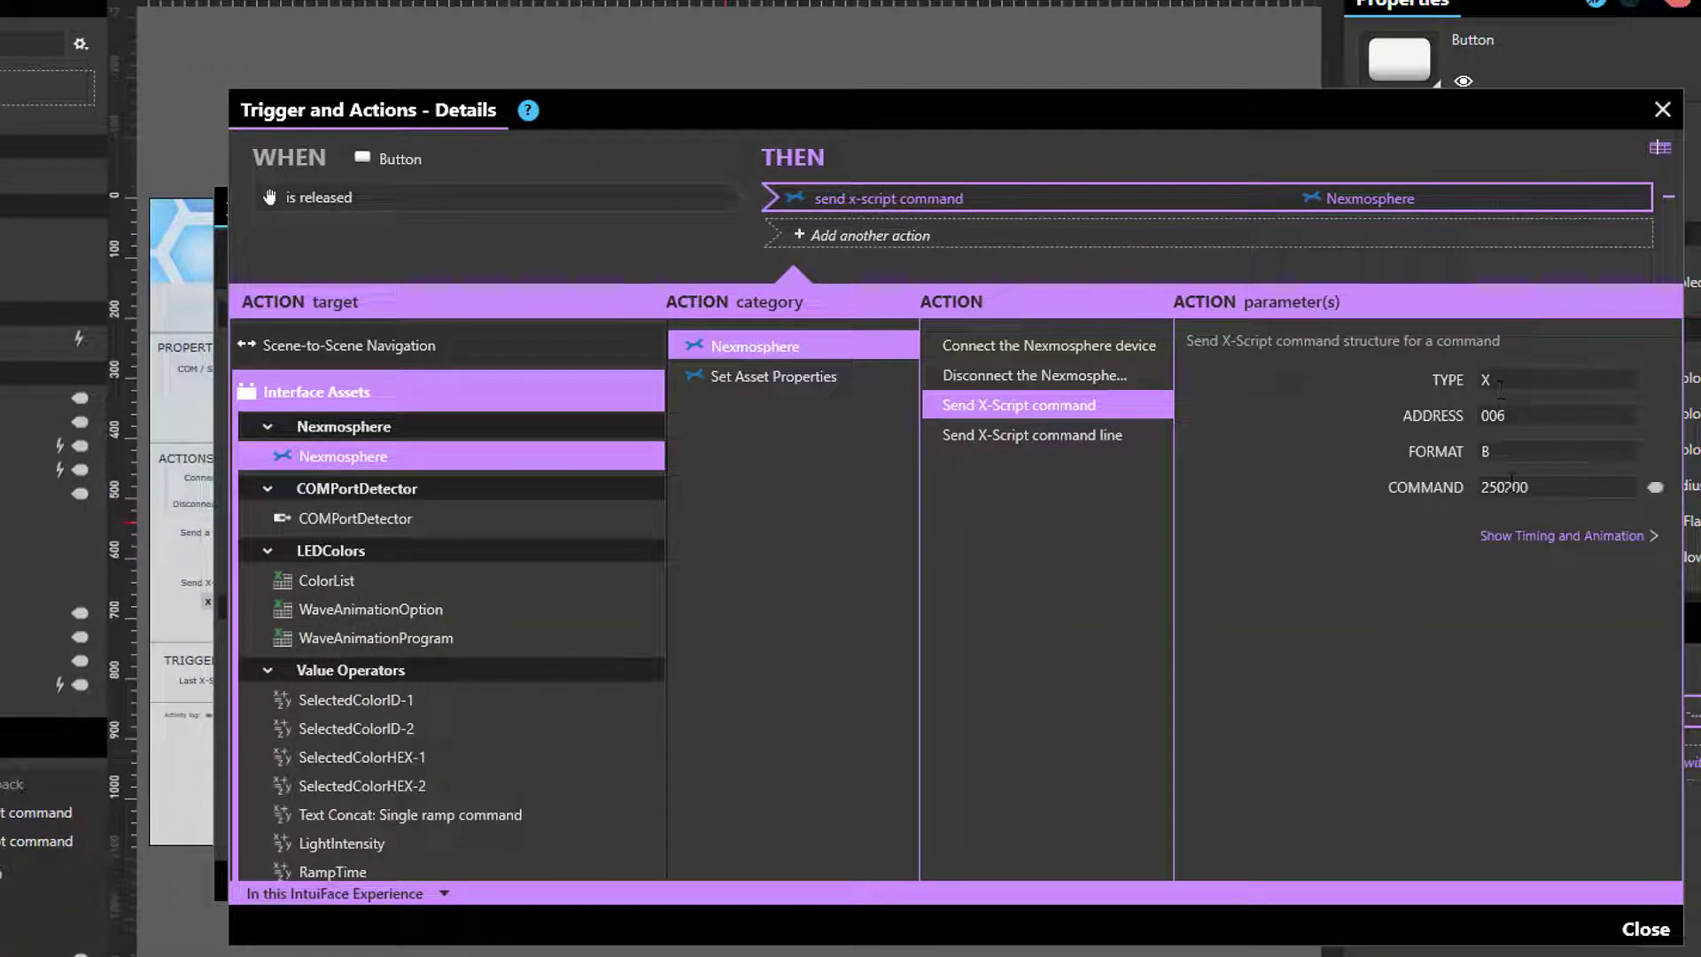
click(1081, 442)
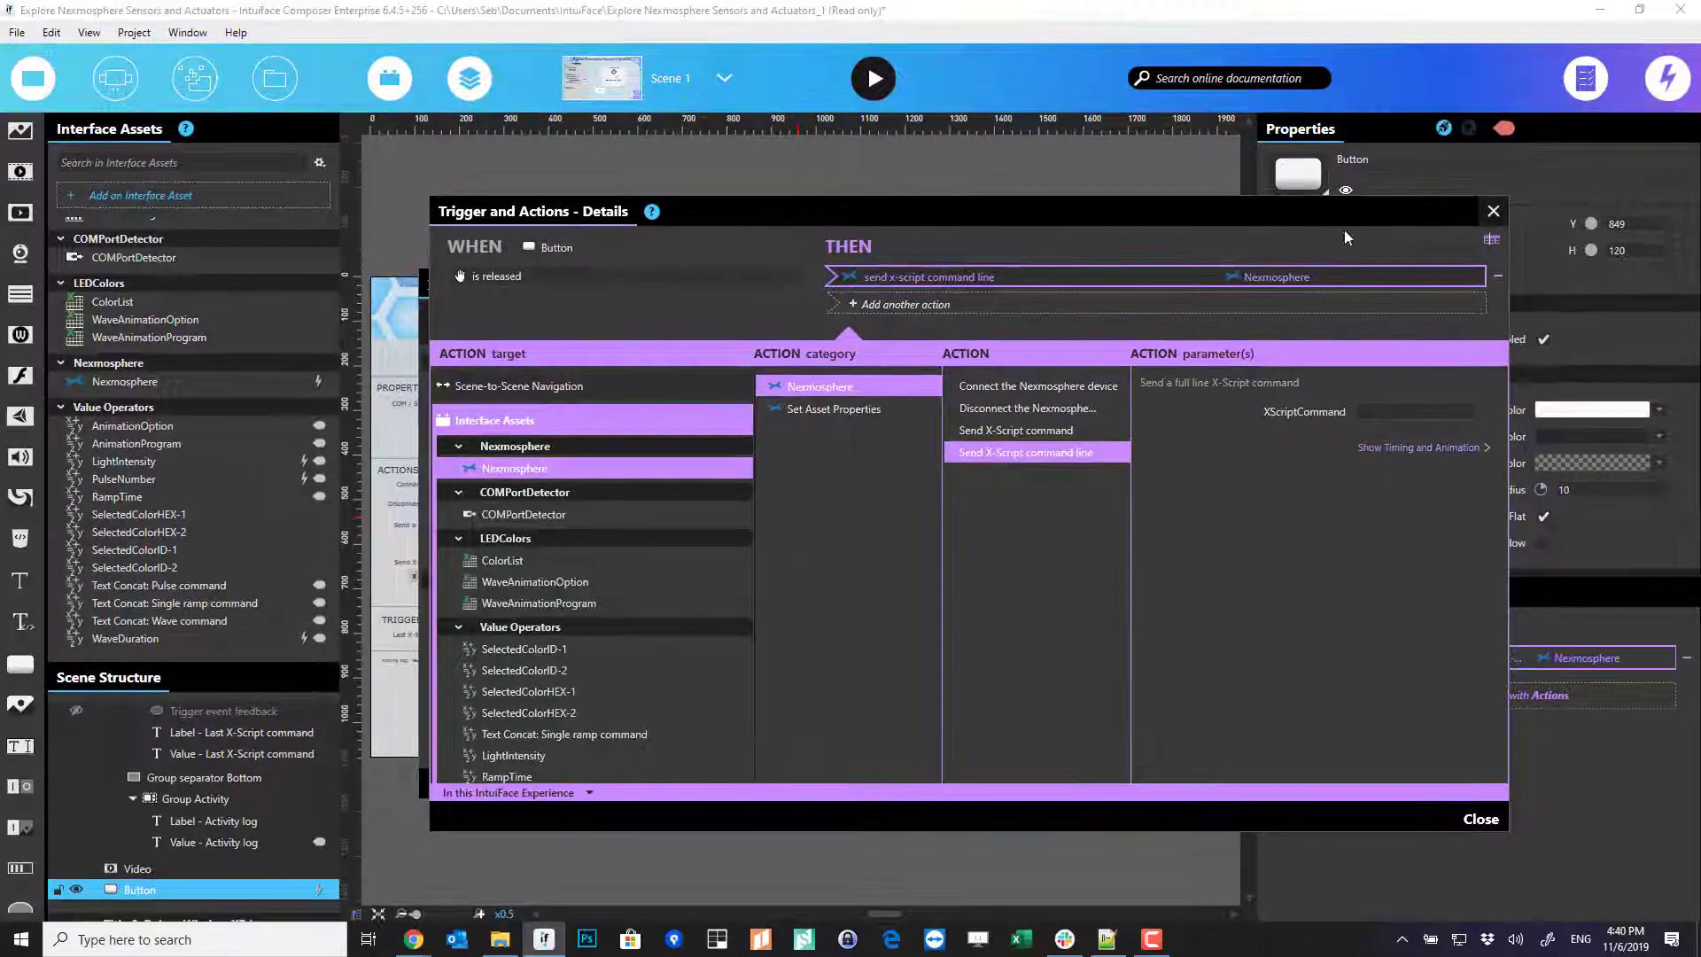
key(Escape)
click(922, 246)
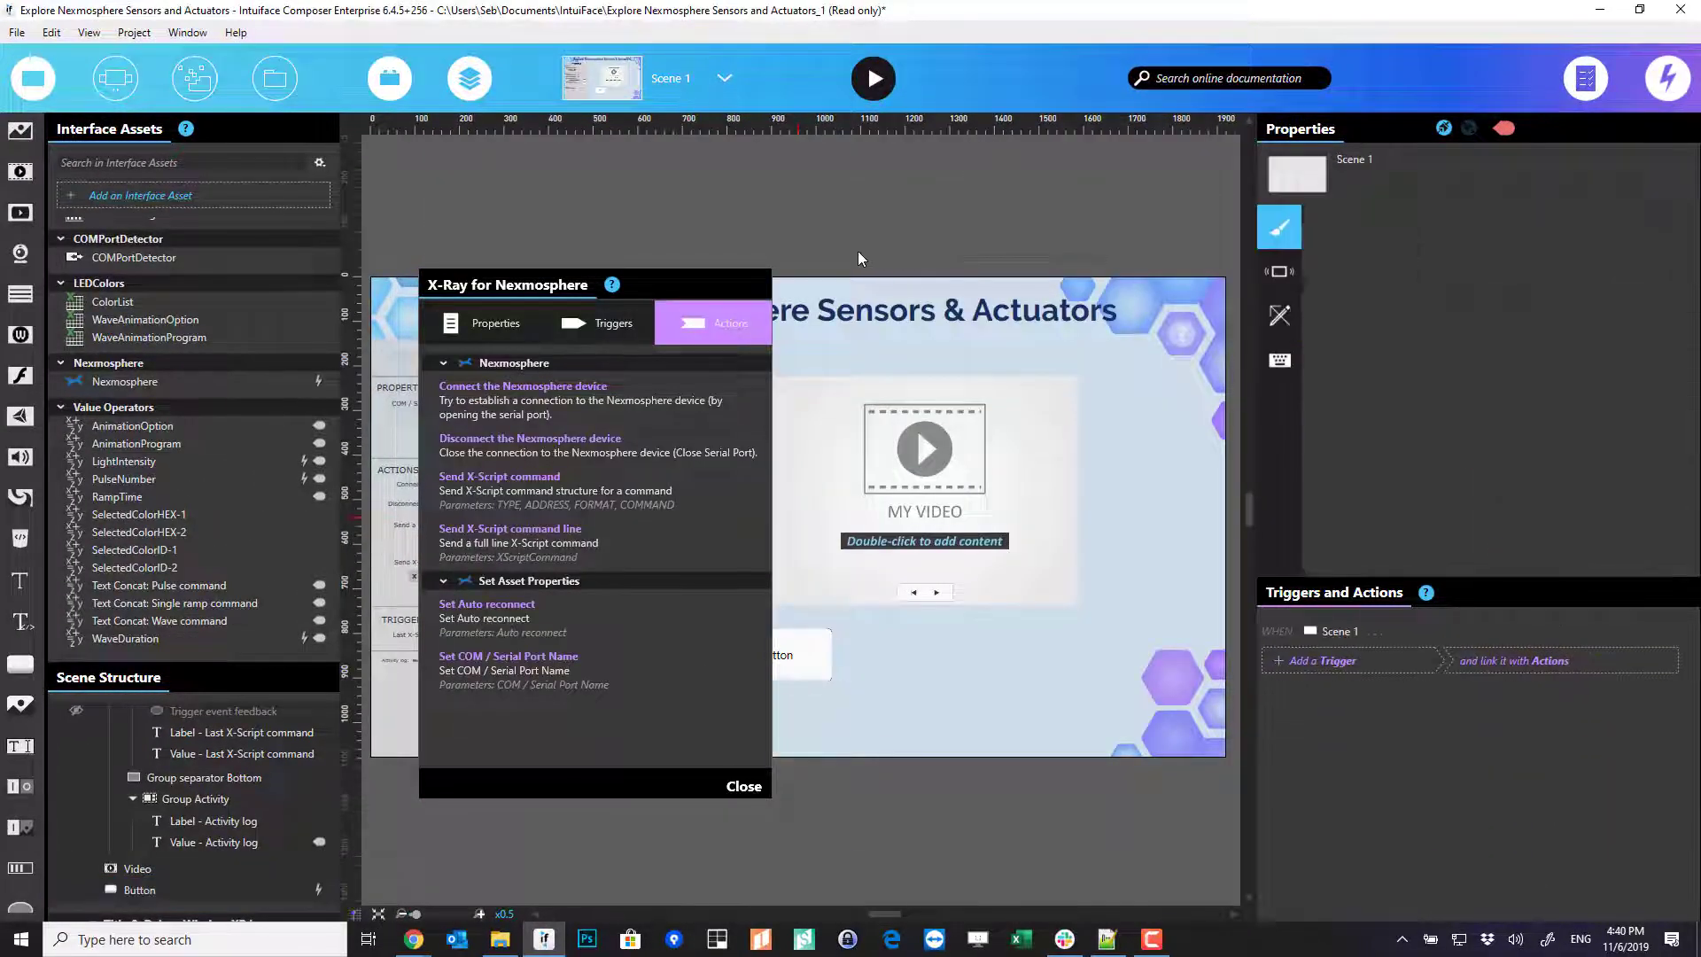
click(756, 284)
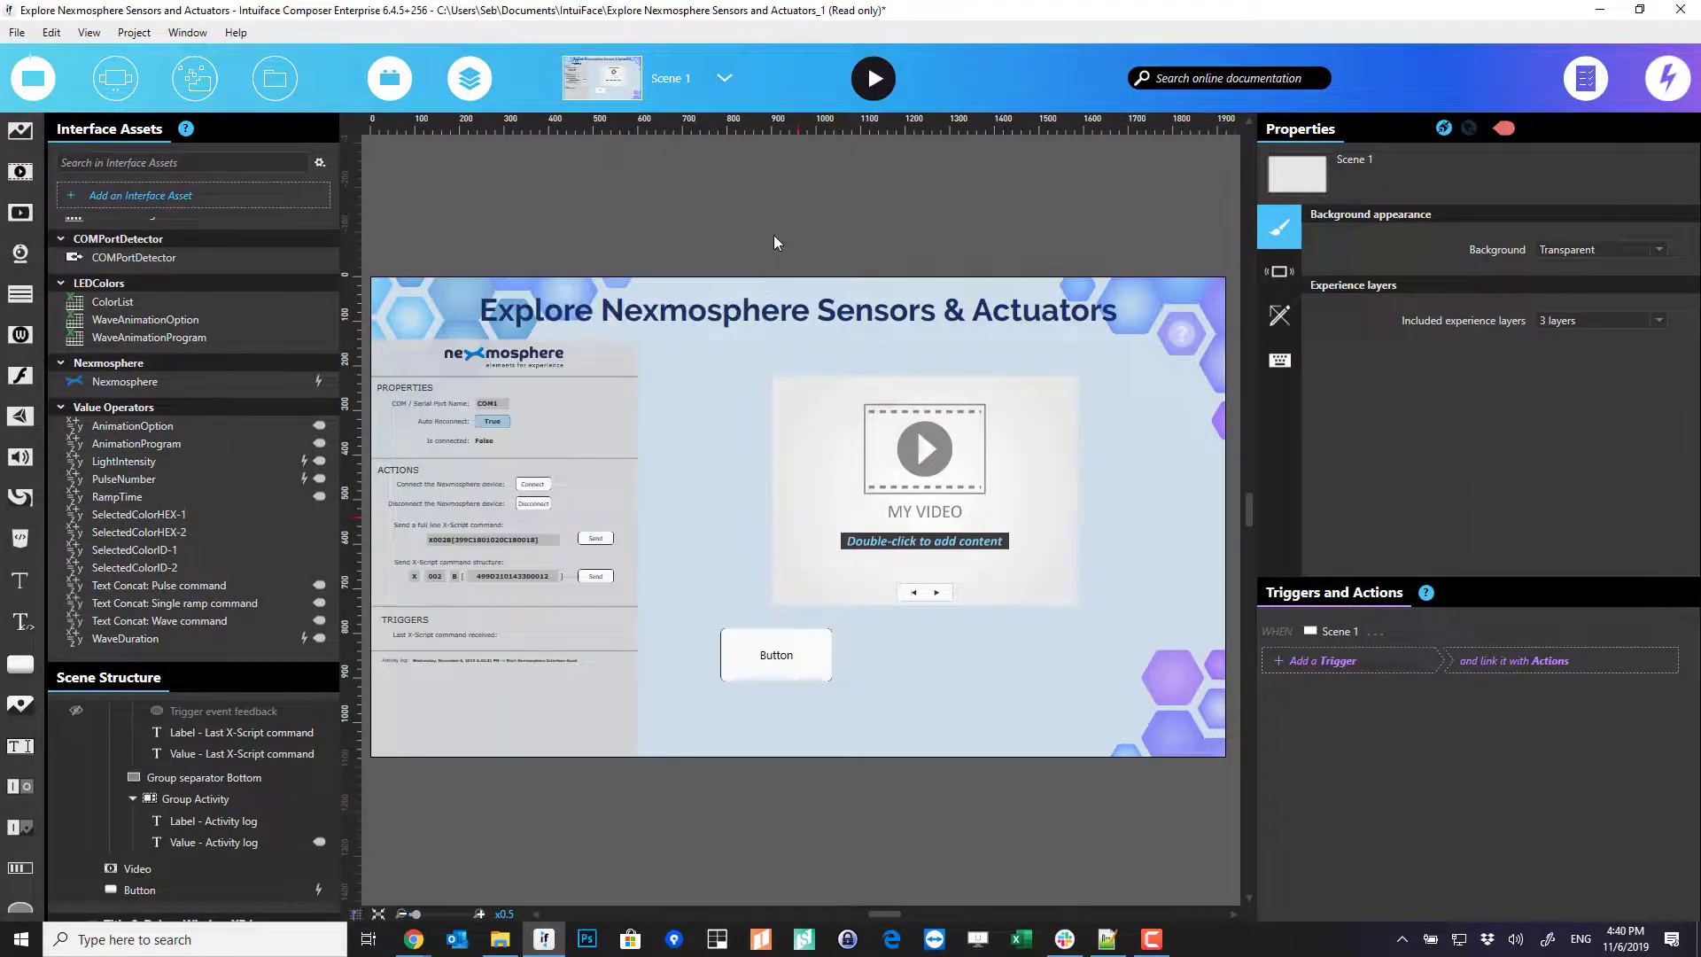